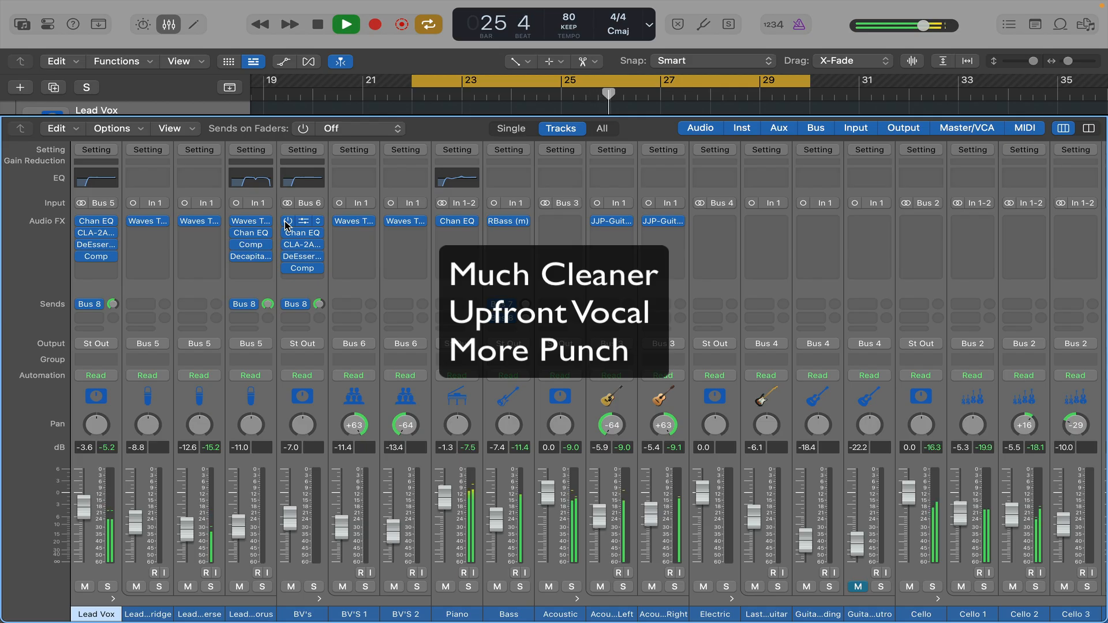
{"action": "key", "text": "space"}
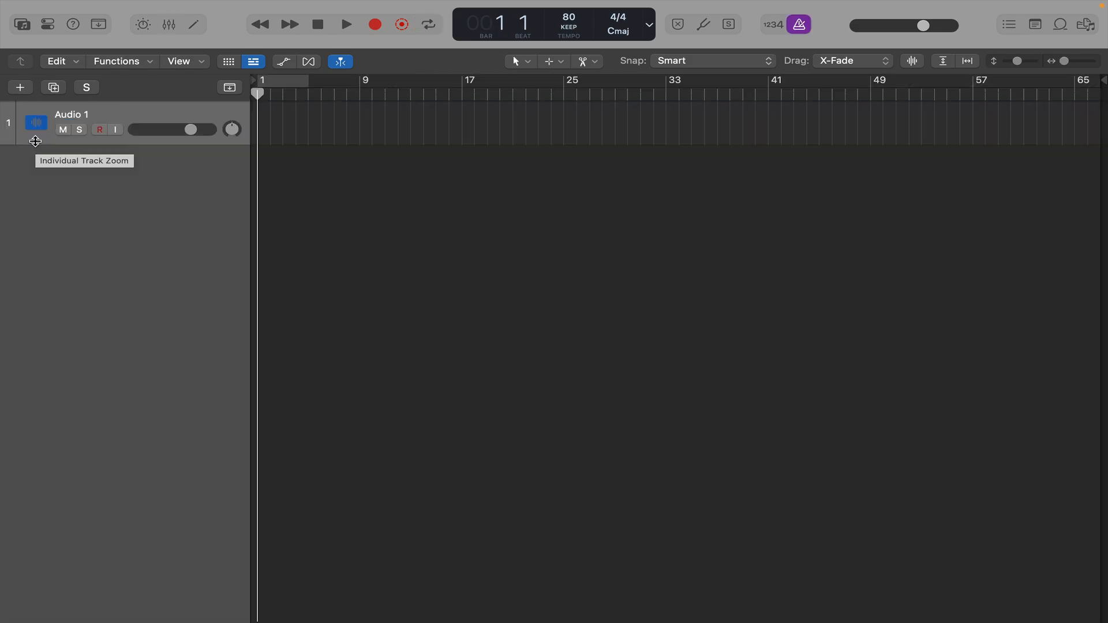
Import the Another World - Multitracks folder from the desktop into the project, creating new tracks for its audio files.
{"action": "key", "text": "ctrl+super+f"}
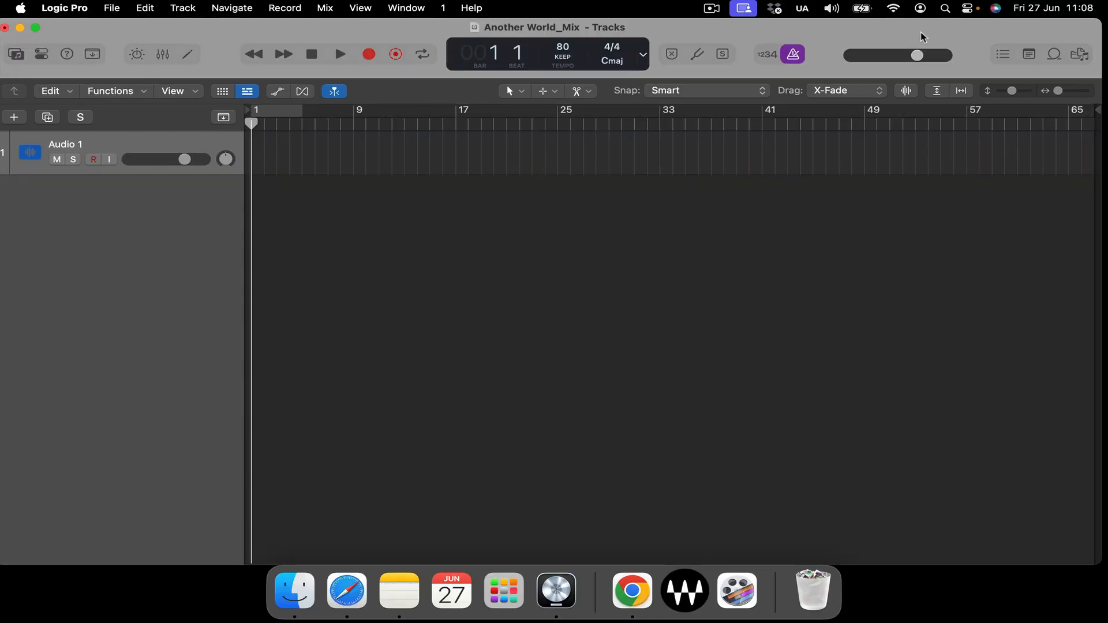
{"action": "left_click_drag", "start_coordinate": [984, 27], "coordinate": [841, 17]}
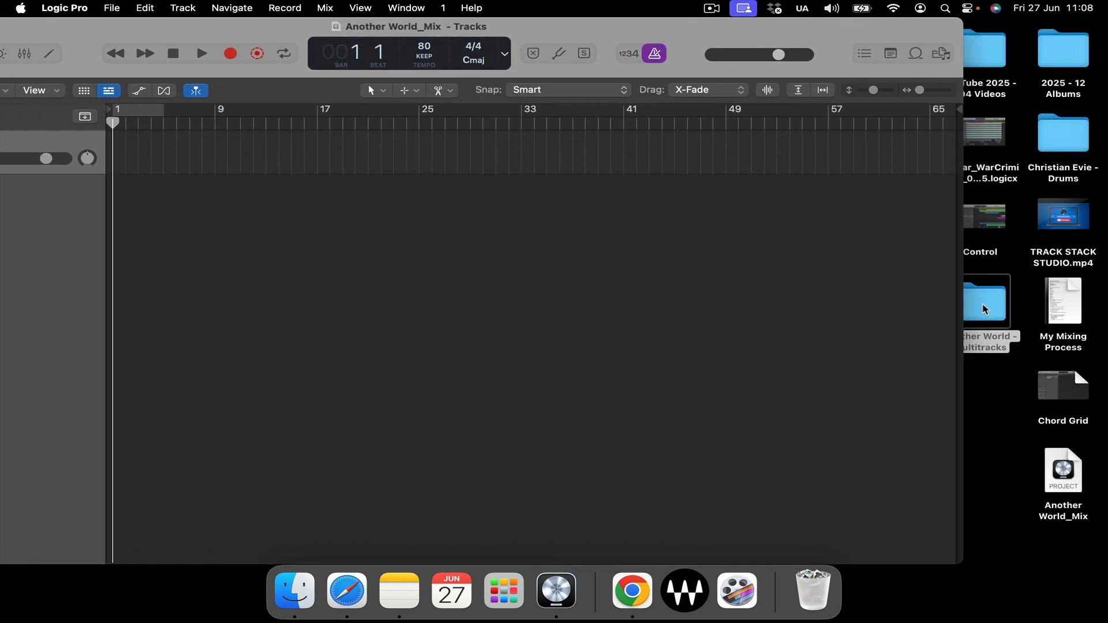
{"action": "left_click_drag", "start_coordinate": [984, 309], "coordinate": [219, 154]}
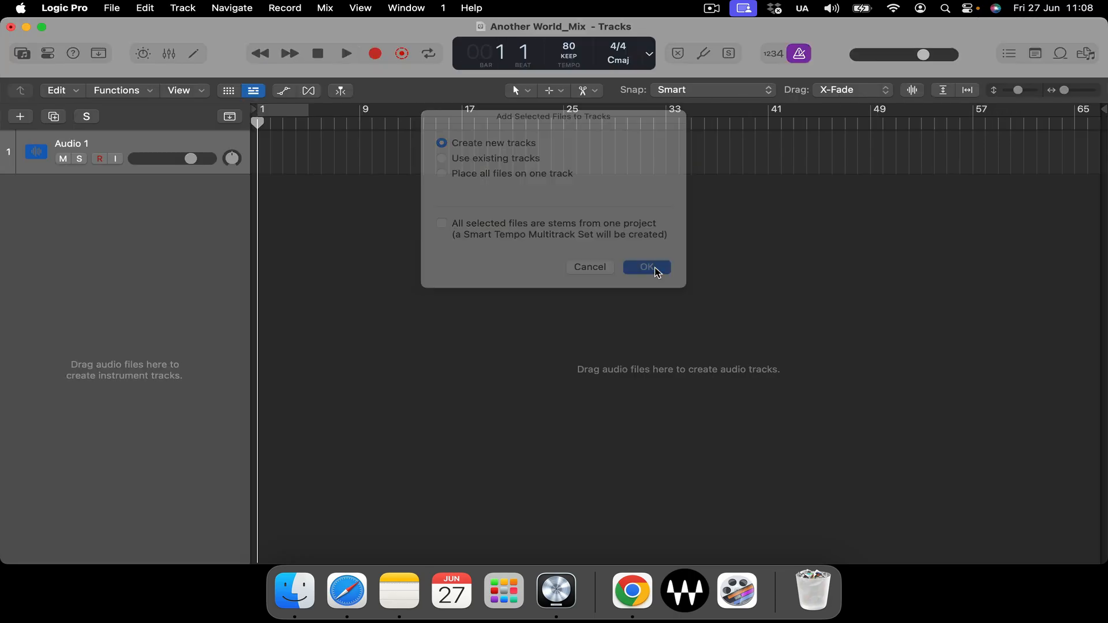
{"action": "left_click", "coordinate": [647, 267]}
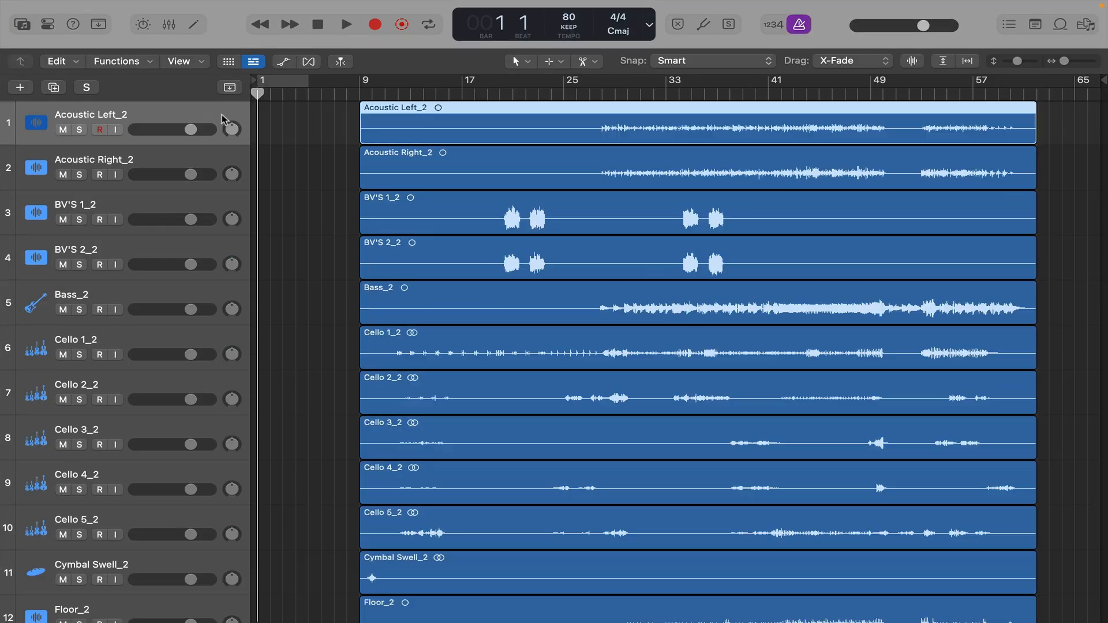
Look through the full list of imported tracks from Acoustic Left_2 down to Tambo_2.
{"action": "scroll", "coordinate": [324, 215], "scroll_direction": "down", "scroll_amount": 10}
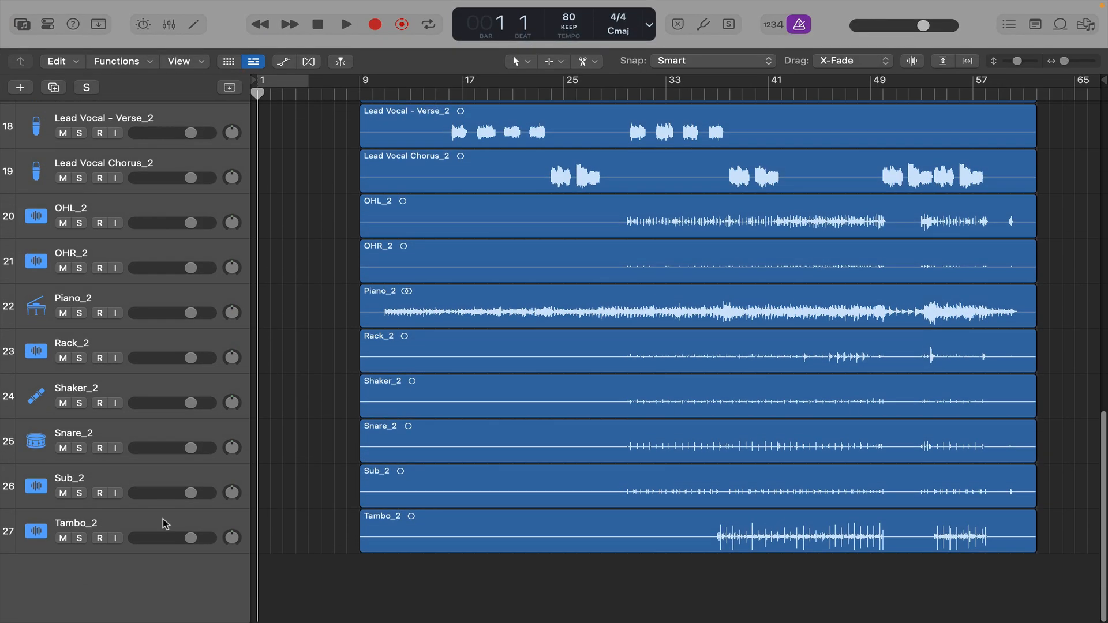
{"action": "left_click", "coordinate": [149, 521]}
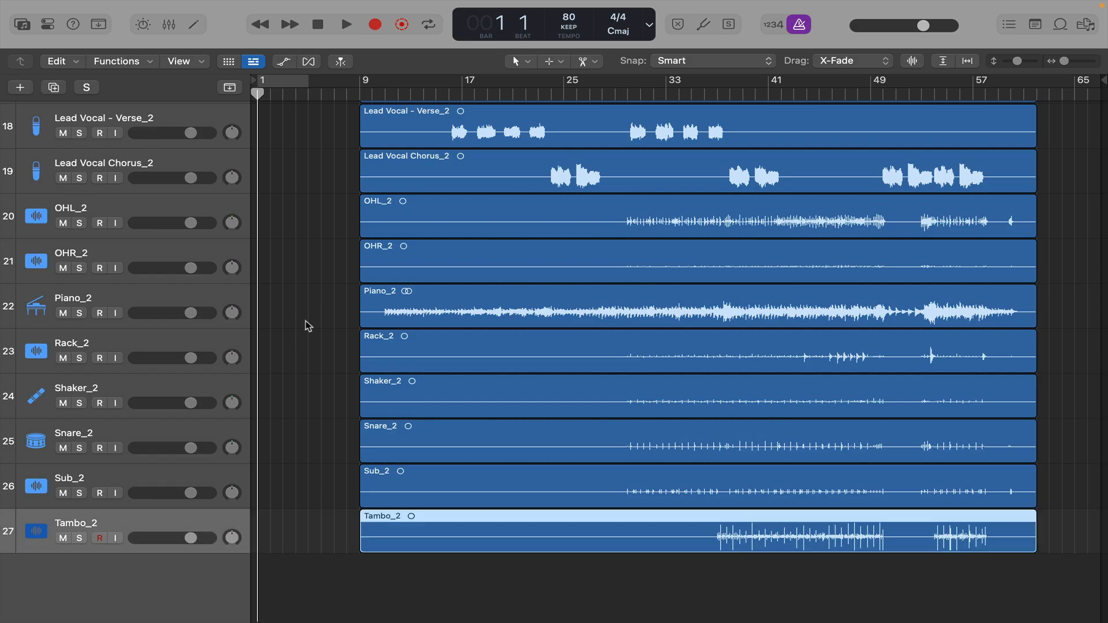
{"action": "scroll", "coordinate": [306, 325], "scroll_direction": "up", "scroll_amount": 8}
{"action": "scroll", "coordinate": [306, 325], "scroll_direction": "down", "scroll_amount": 8}
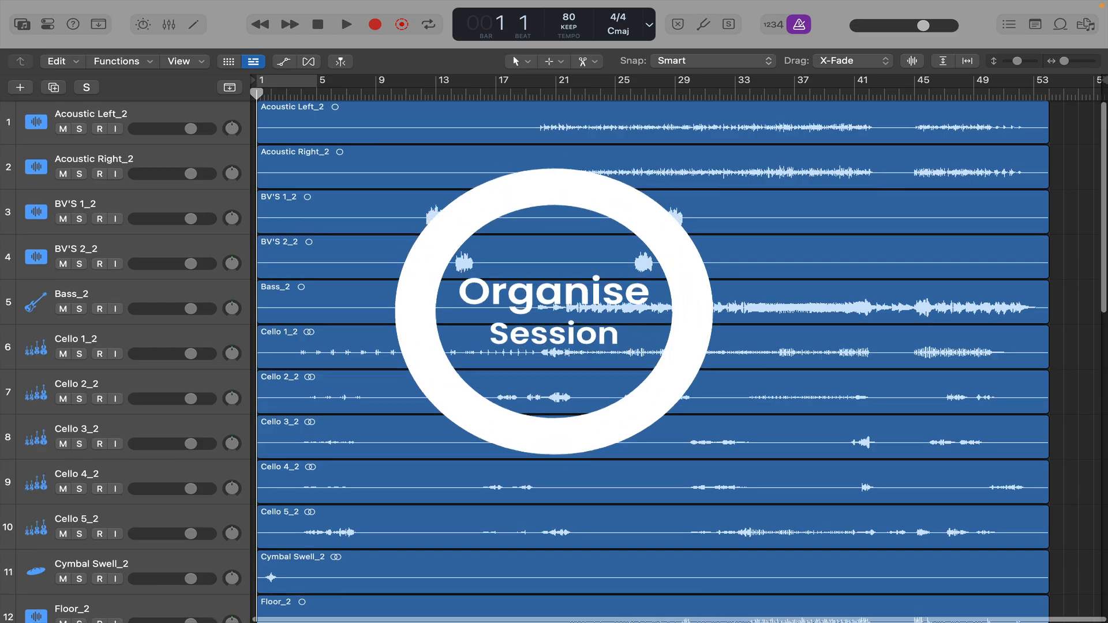
{"action": "scroll", "coordinate": [1075, 263], "scroll_direction": "down", "scroll_amount": 10}
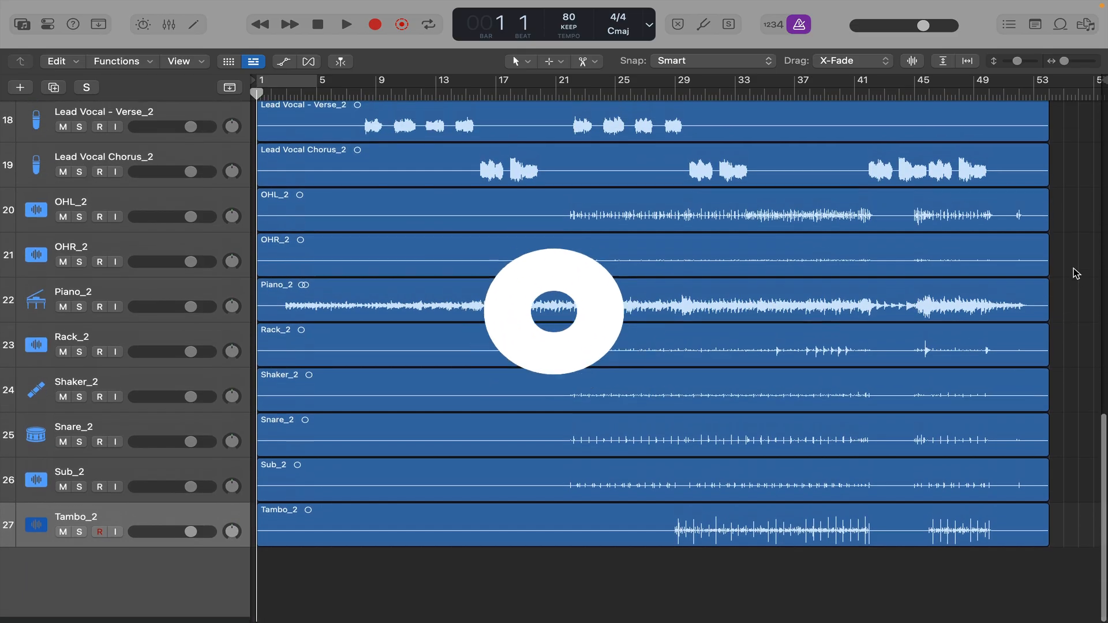
{"action": "scroll", "coordinate": [1074, 263], "scroll_direction": "up", "scroll_amount": 10}
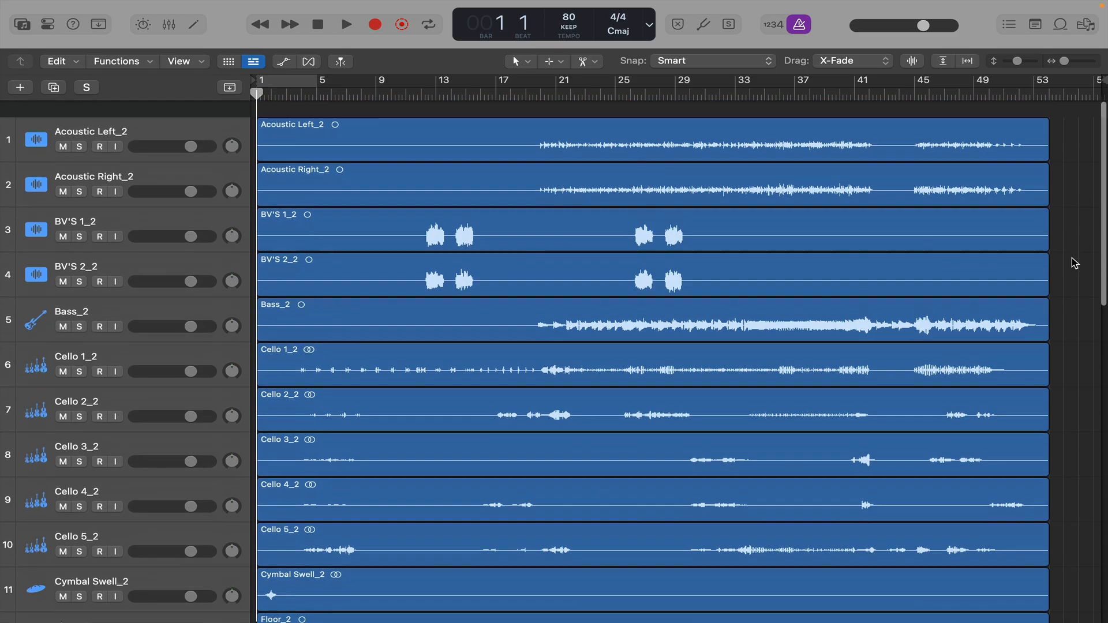
{"action": "scroll", "coordinate": [1073, 261], "scroll_direction": "down", "scroll_amount": 10}
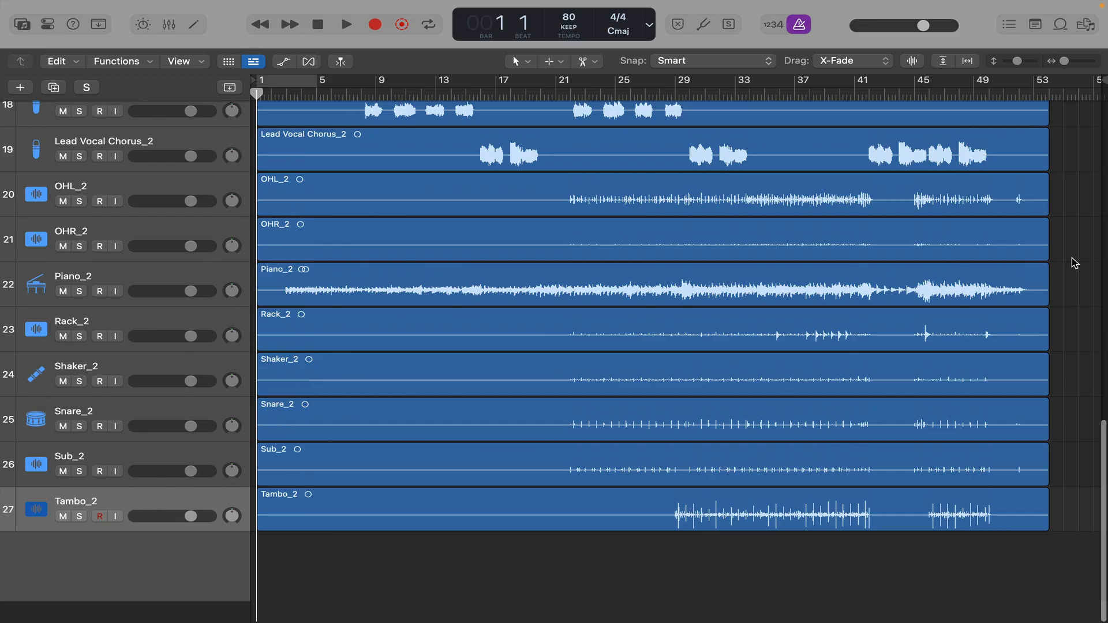
{"action": "scroll", "coordinate": [1071, 260], "scroll_direction": "up", "scroll_amount": 10}
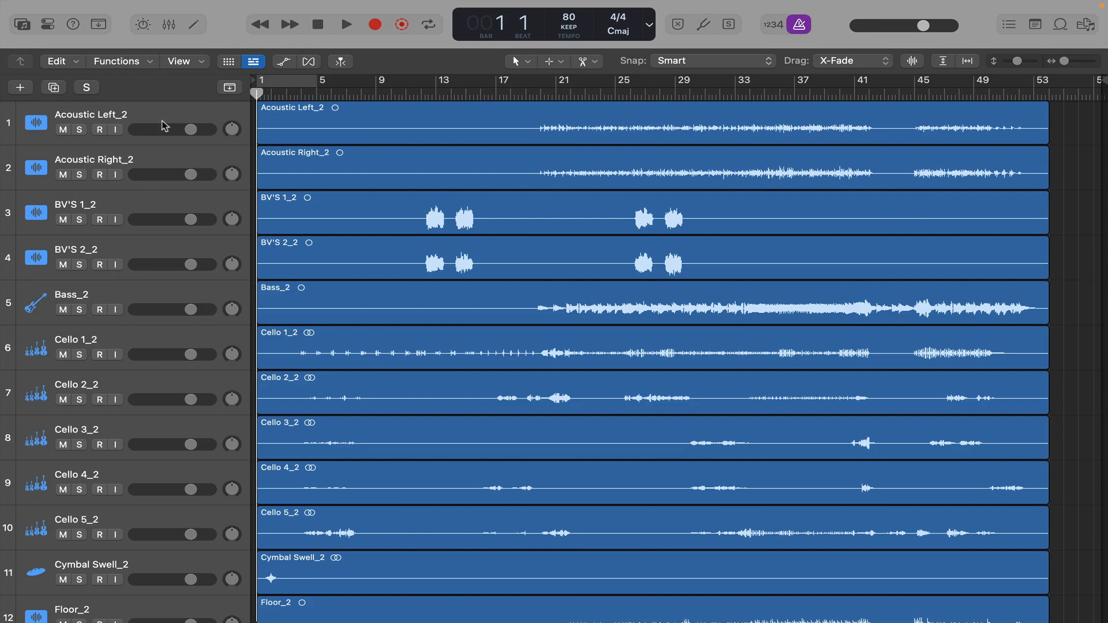
Move BV'S 1_2 and BV'S 2_2 directly below Lead Vocal Chorus_2, and place OHL_2 below OHR_2.
{"action": "left_click", "coordinate": [122, 206]}
{"action": "left_click", "coordinate": [122, 252], "text": "shift"}
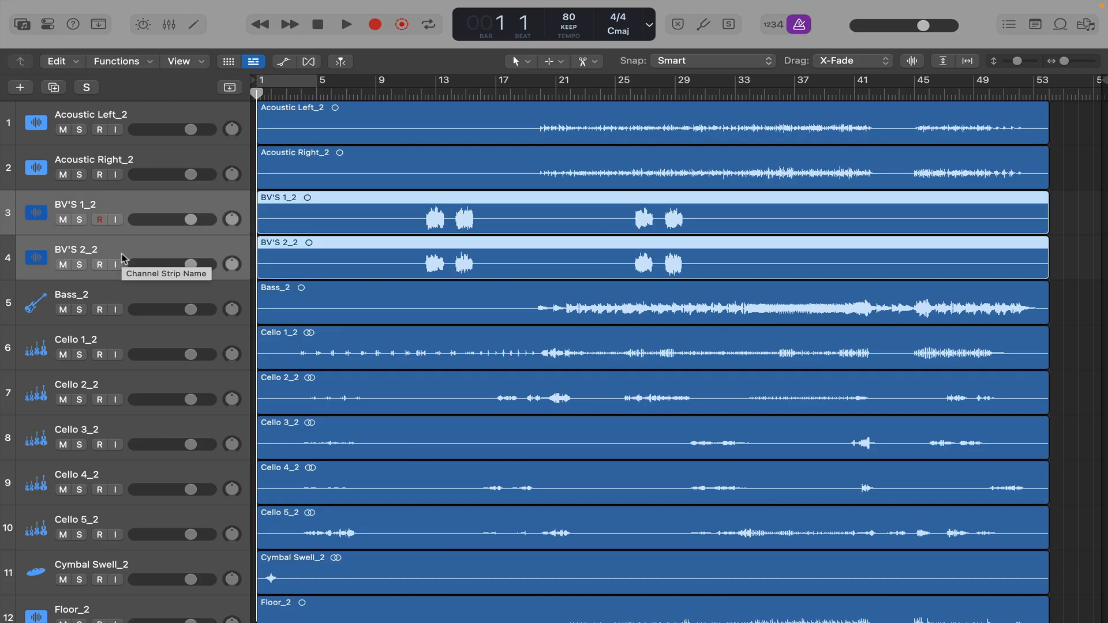
{"action": "left_click_drag", "start_coordinate": [123, 261], "coordinate": [127, 456]}
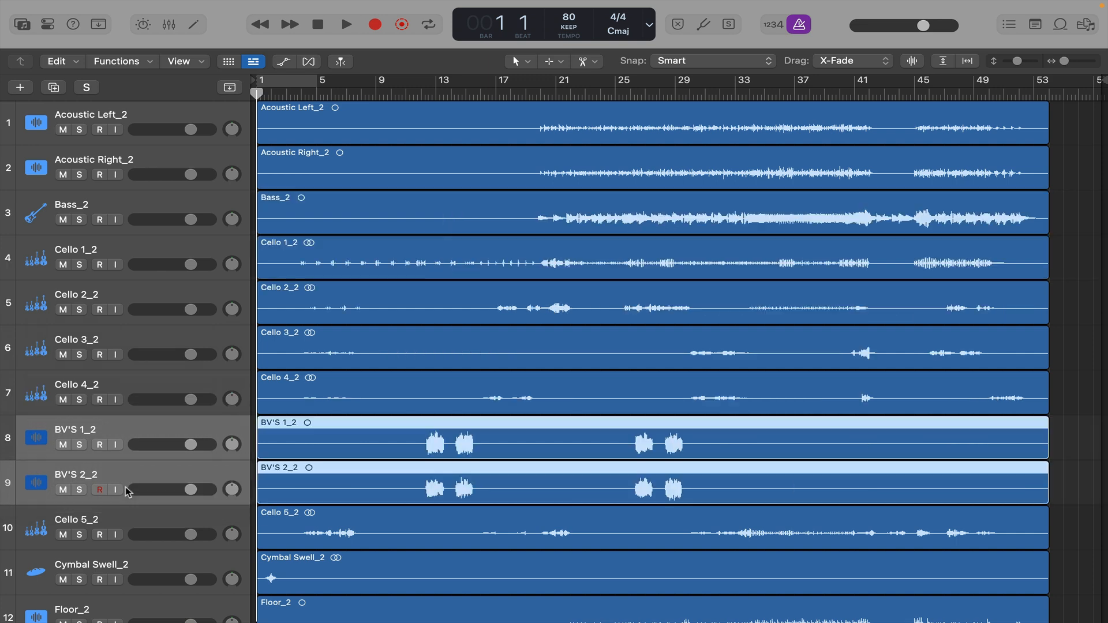
{"action": "scroll", "coordinate": [128, 492], "scroll_direction": "down", "scroll_amount": 5}
{"action": "scroll", "coordinate": [128, 492], "scroll_direction": "down", "scroll_amount": 2}
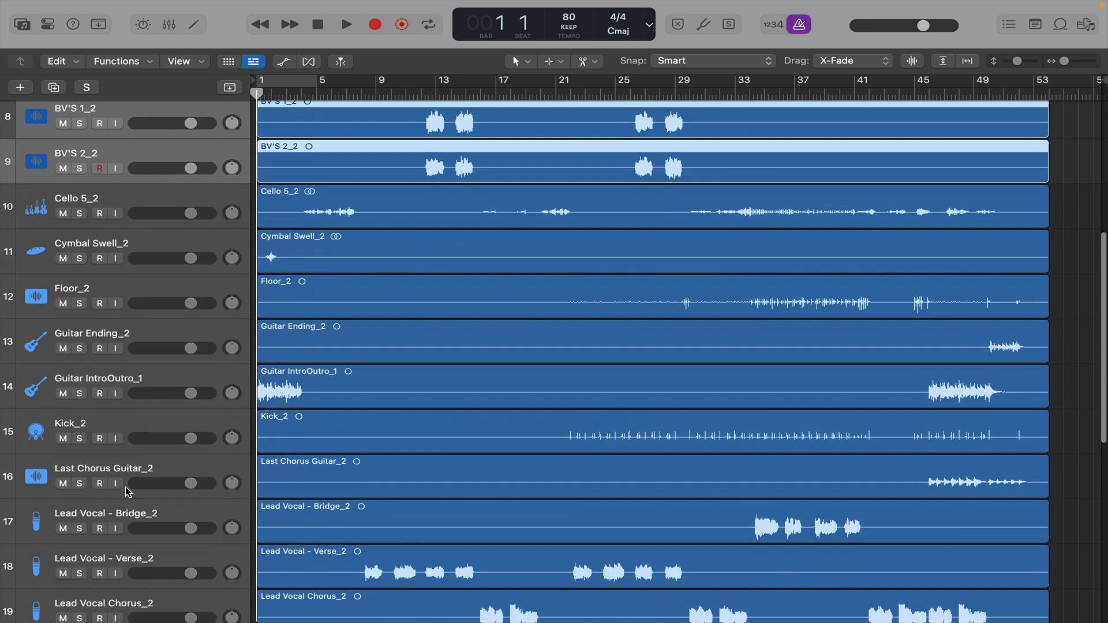
{"action": "left_click_drag", "start_coordinate": [46, 179], "coordinate": [51, 478]}
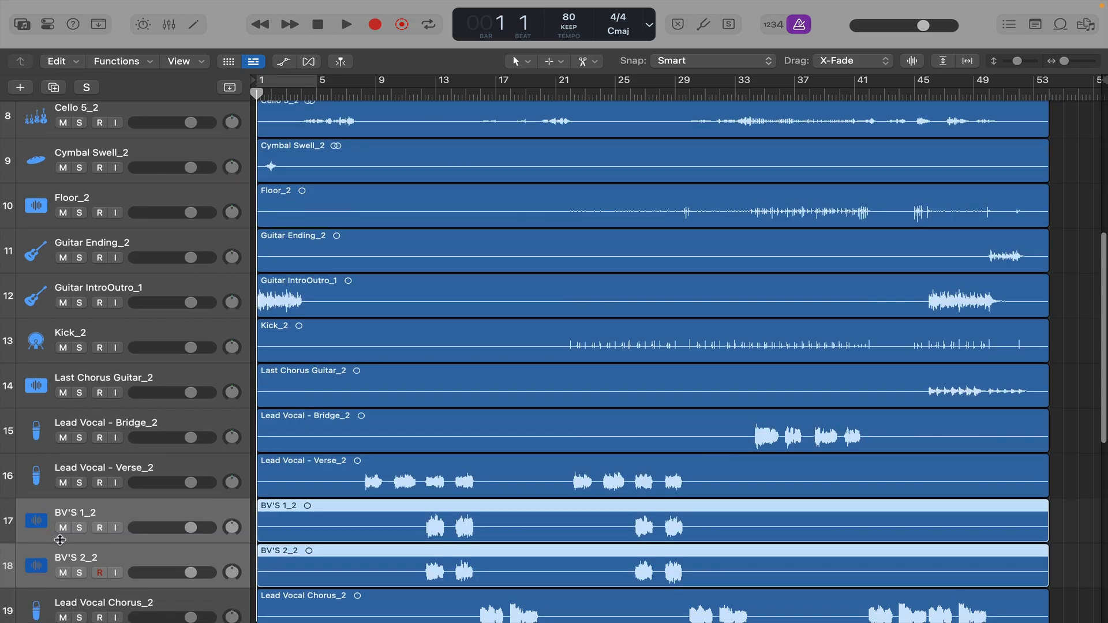
{"action": "scroll", "coordinate": [51, 478], "scroll_direction": "down", "scroll_amount": 3}
{"action": "left_click_drag", "start_coordinate": [43, 427], "coordinate": [44, 511]}
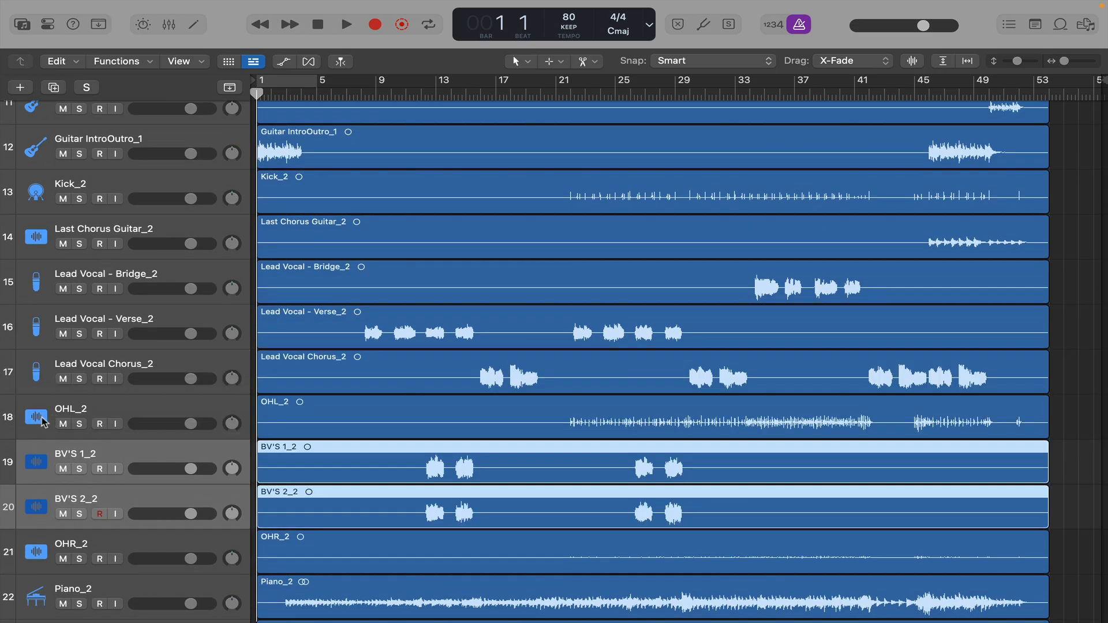
{"action": "left_click_drag", "start_coordinate": [40, 430], "coordinate": [40, 564]}
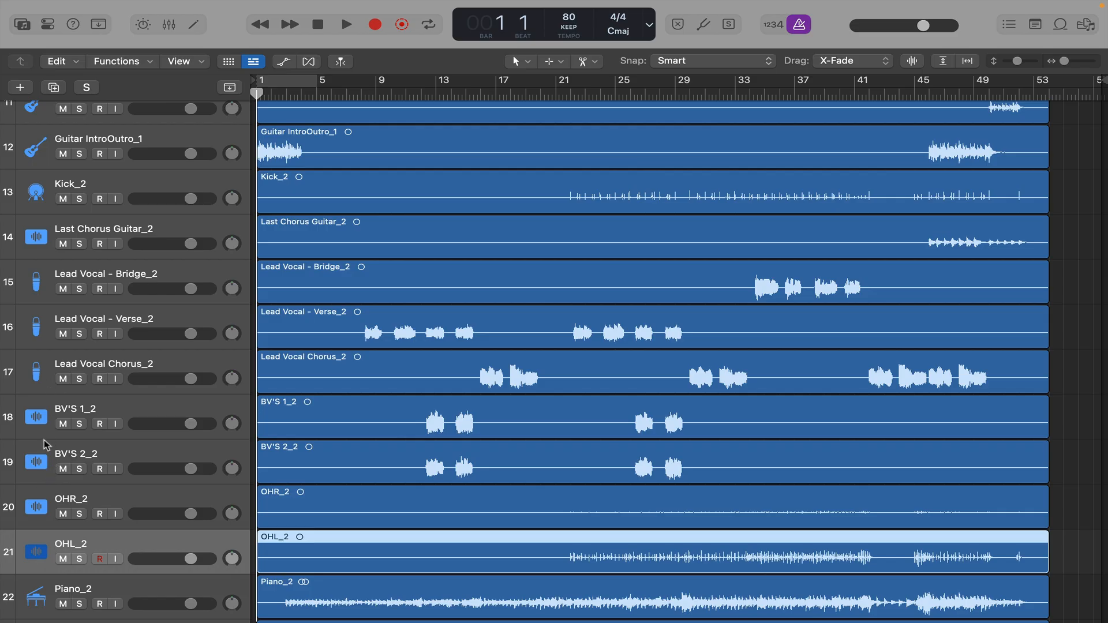
Move the three lead vocal tracks and both BV'S tracks together to the top of the track list.
{"action": "left_click", "coordinate": [41, 460]}
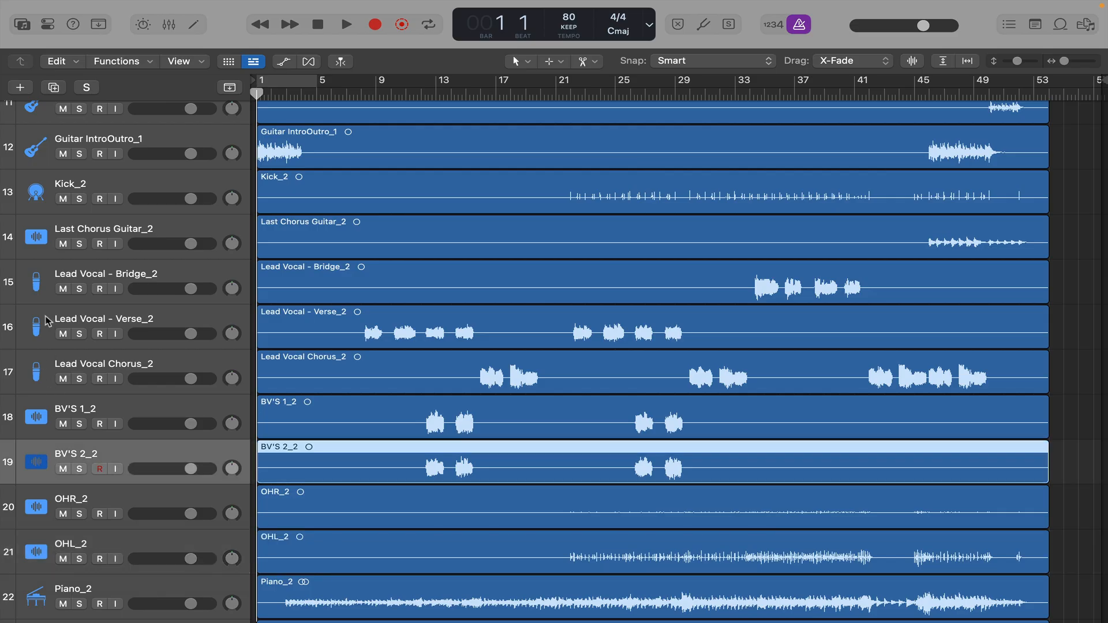
{"action": "left_click", "coordinate": [36, 287], "text": "shift"}
{"action": "scroll", "coordinate": [36, 287], "scroll_direction": "down", "scroll_amount": 8}
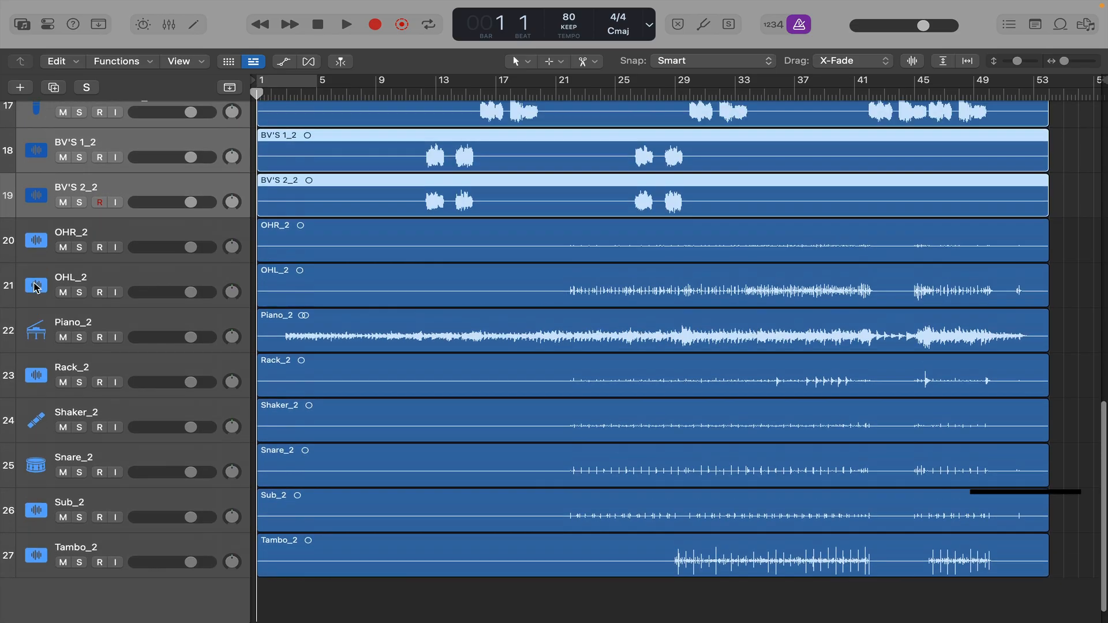
{"action": "scroll", "coordinate": [36, 287], "scroll_direction": "up", "scroll_amount": 8}
{"action": "key", "text": "super+Down"}
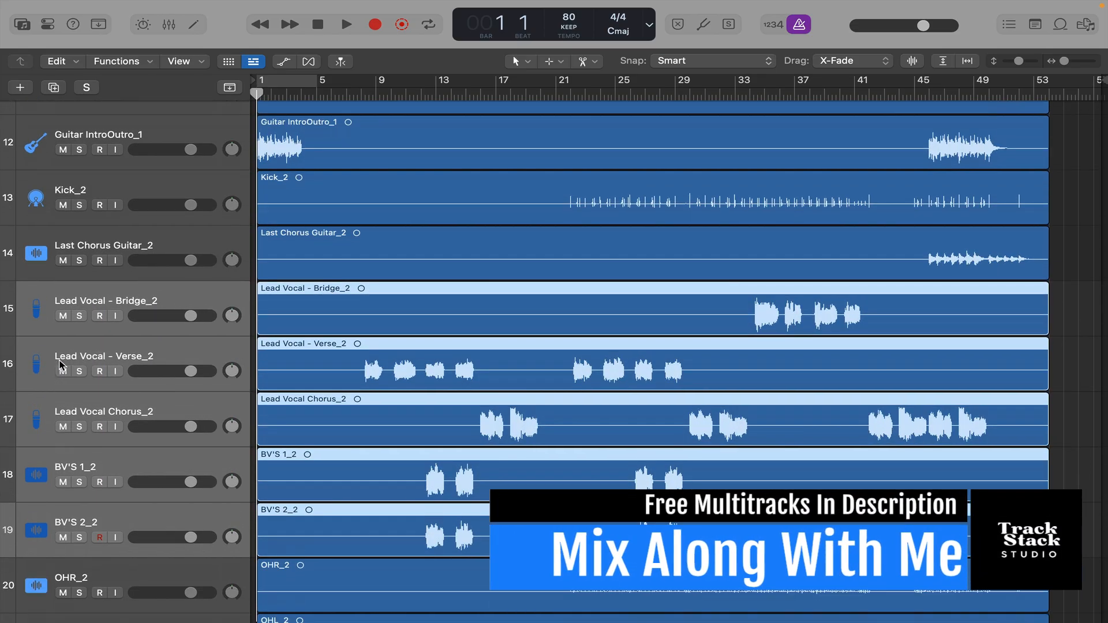
{"action": "key", "text": "super+Up"}
{"action": "key", "text": "super+Up"}
{"action": "key", "text": "super+Up"}
{"action": "key", "text": "super+Up"}
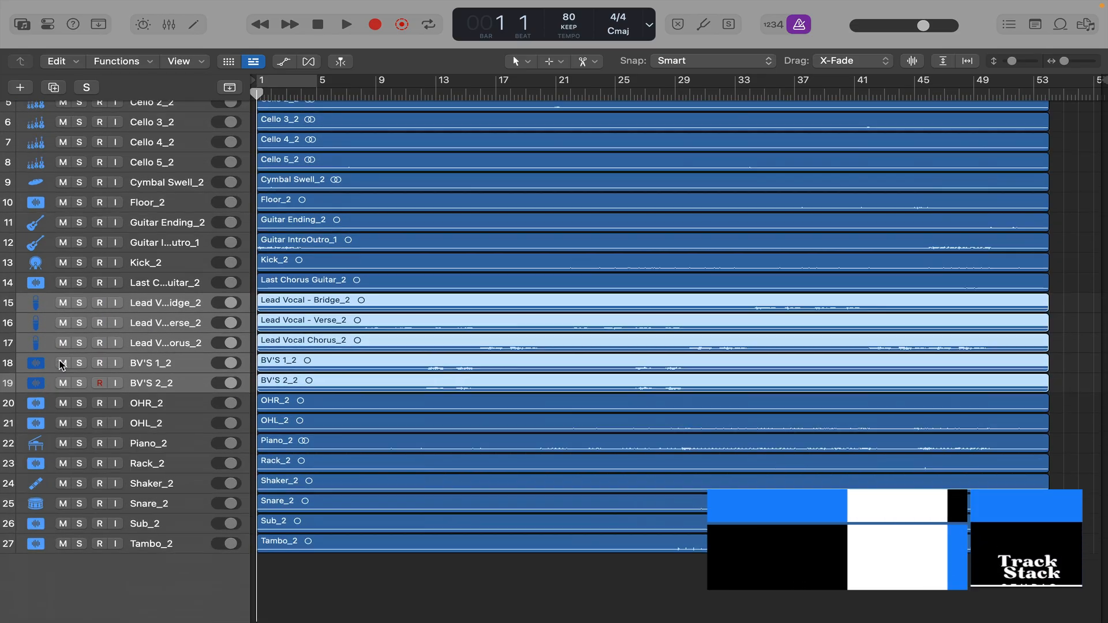
{"action": "left_click_drag", "start_coordinate": [43, 314], "coordinate": [47, 105]}
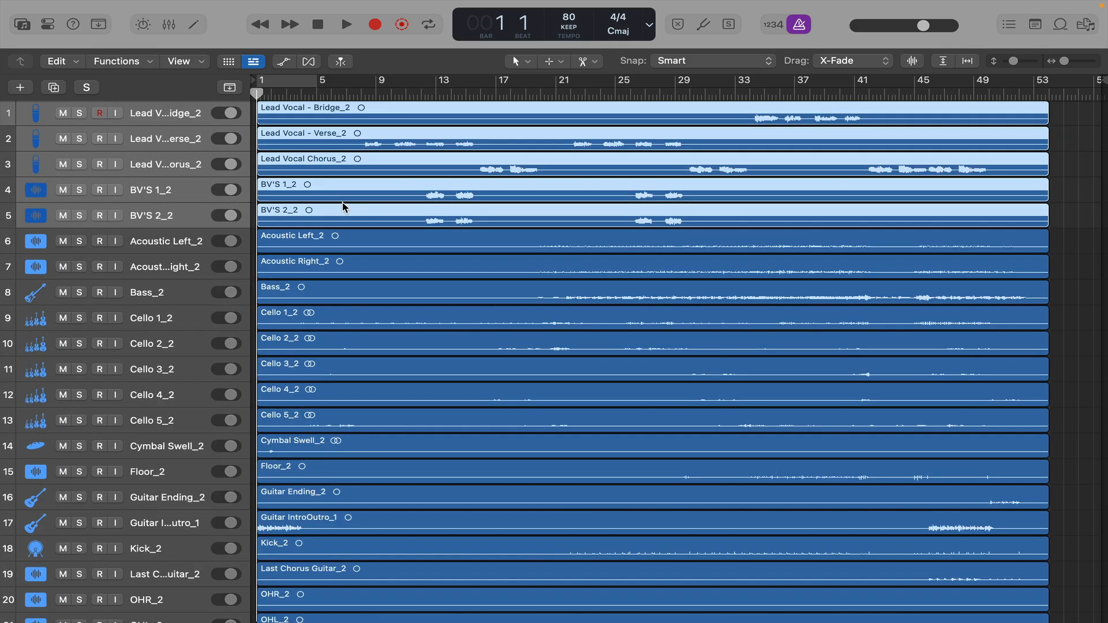
Move the Last Chorus Guitar_2 track directly below Acoustic Right_2.
{"action": "key", "text": "super+Down"}
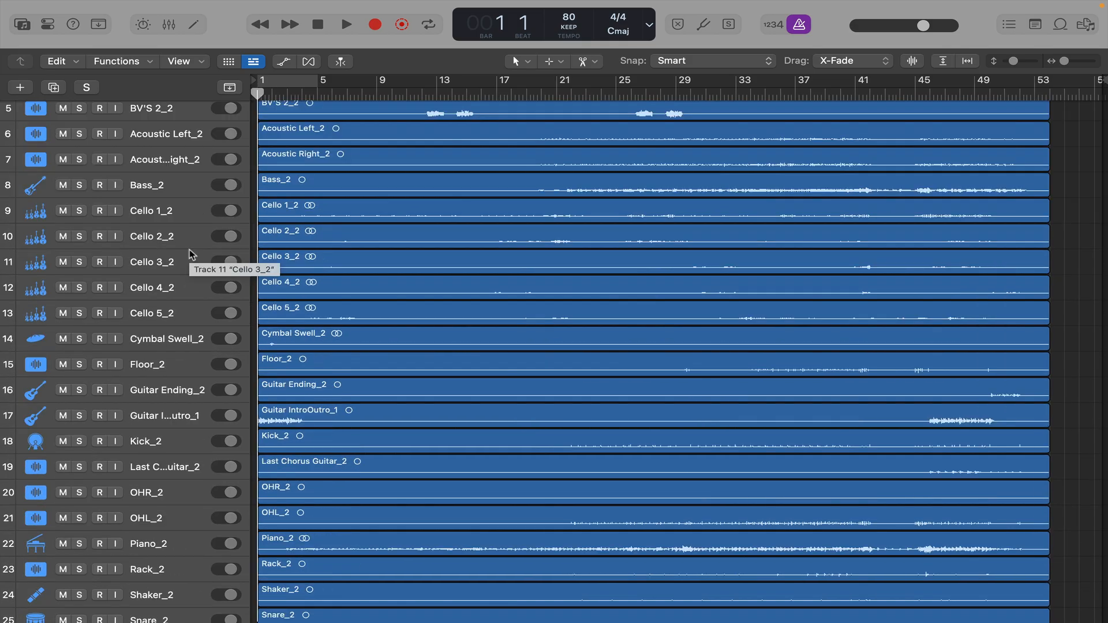
{"action": "scroll", "coordinate": [177, 440], "scroll_direction": "down", "scroll_amount": 5}
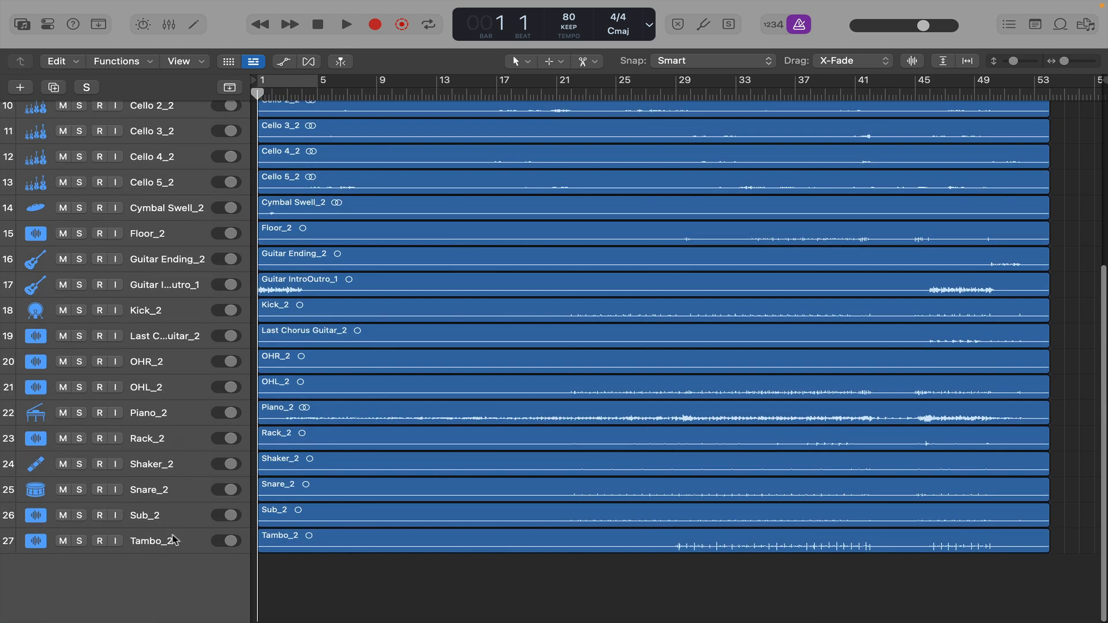
{"action": "left_click", "coordinate": [173, 540]}
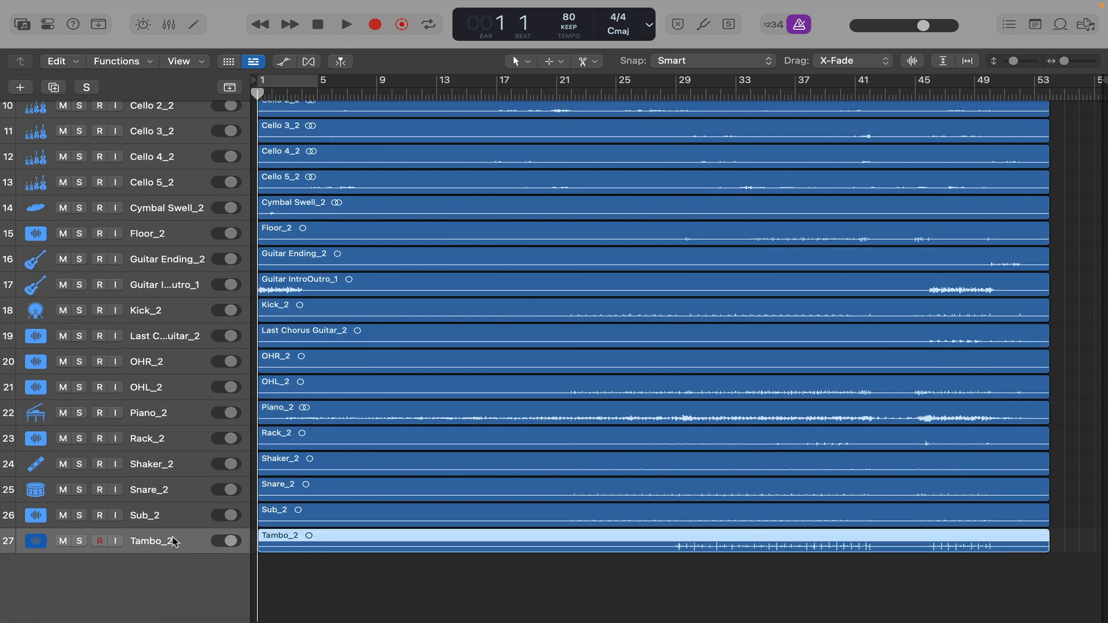
{"action": "left_click", "coordinate": [177, 339]}
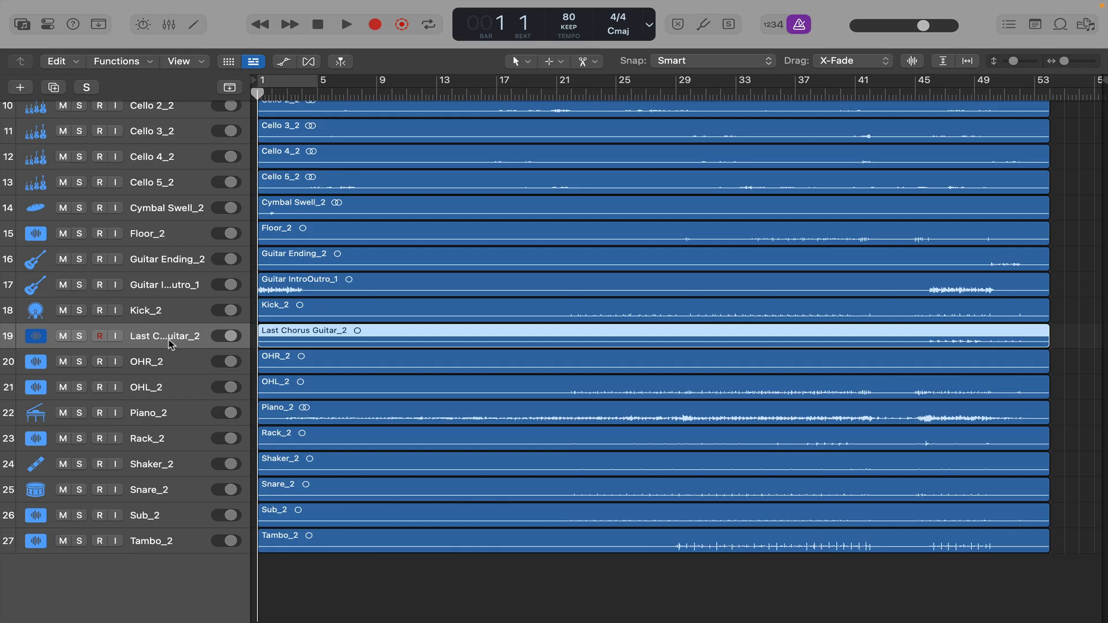
{"action": "left_click_drag", "start_coordinate": [169, 339], "coordinate": [174, 197]}
{"action": "scroll", "coordinate": [176, 195], "scroll_direction": "up", "scroll_amount": 5}
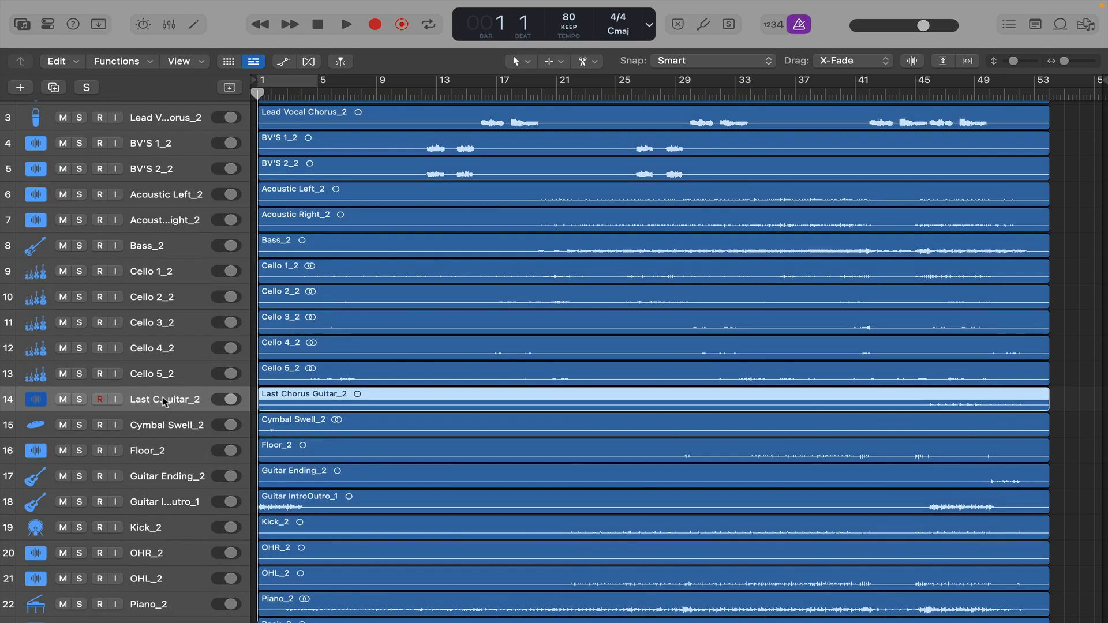
{"action": "left_click_drag", "start_coordinate": [166, 403], "coordinate": [171, 233]}
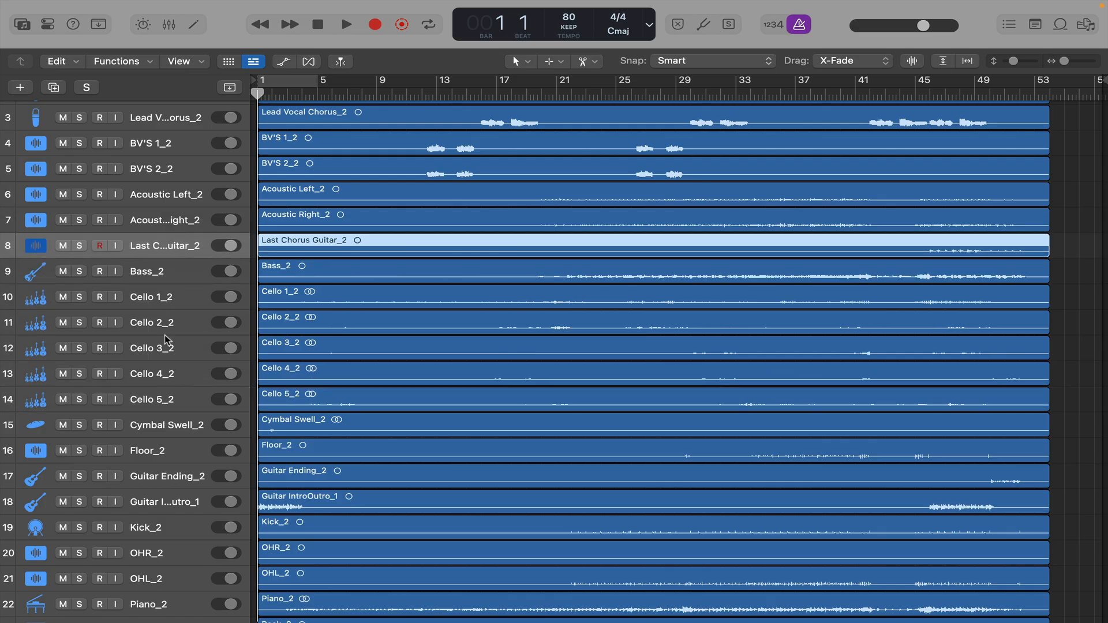
Move the Cymbal Swell_2 and Floor_2 tracks together to the end of the track list, below Tambo_2.
{"action": "scroll", "coordinate": [169, 411], "scroll_direction": "down", "scroll_amount": 7}
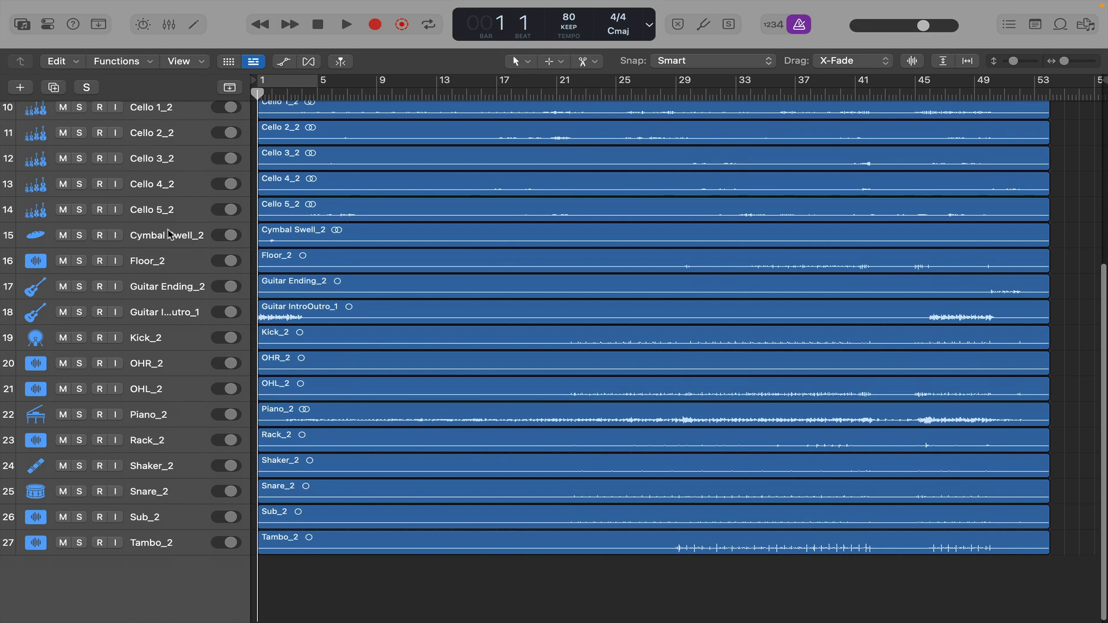
{"action": "left_click", "coordinate": [169, 233]}
{"action": "left_click", "coordinate": [171, 261], "text": "shift"}
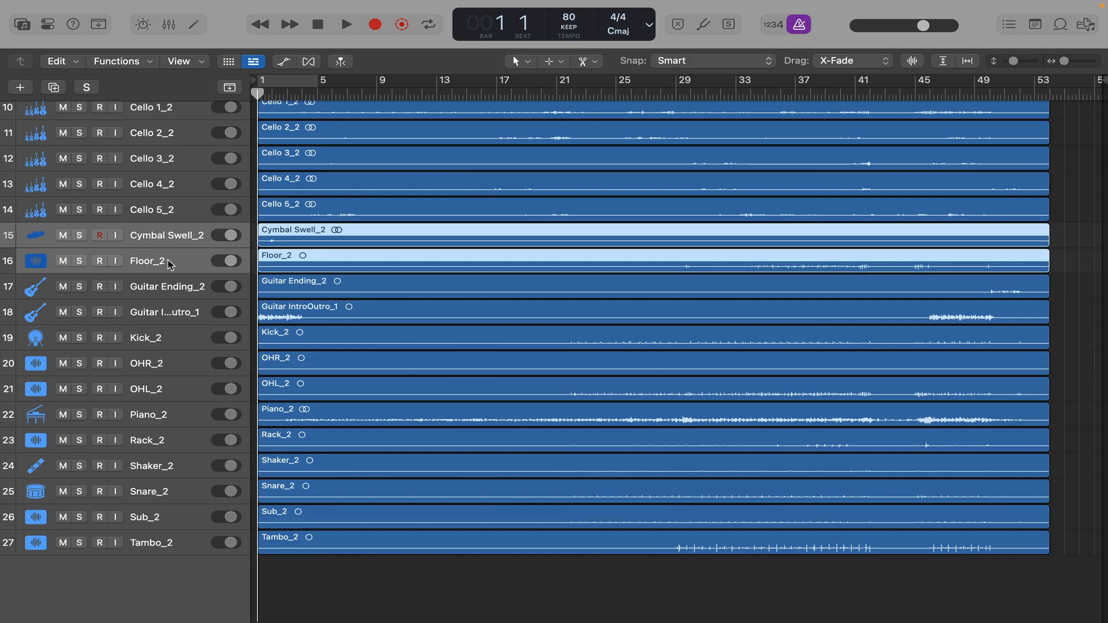
{"action": "left_click_drag", "start_coordinate": [171, 263], "coordinate": [174, 571]}
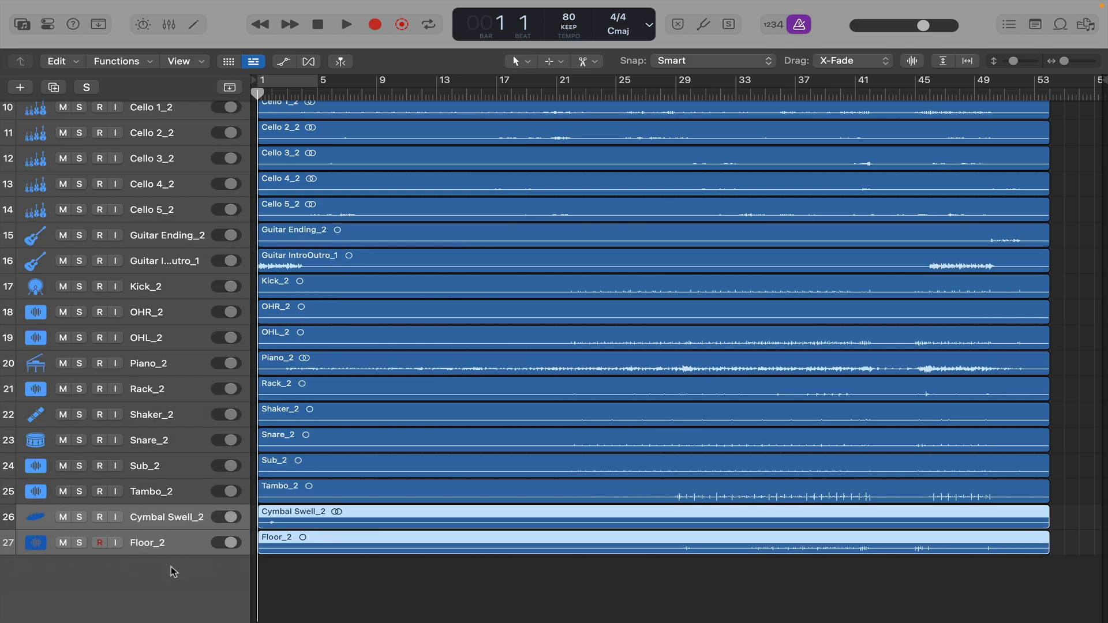
Move the Guitar Ending_2 and Guitar IntroOutro_1 tracks together directly below Last Chorus Guitar_2.
{"action": "left_click", "coordinate": [183, 266]}
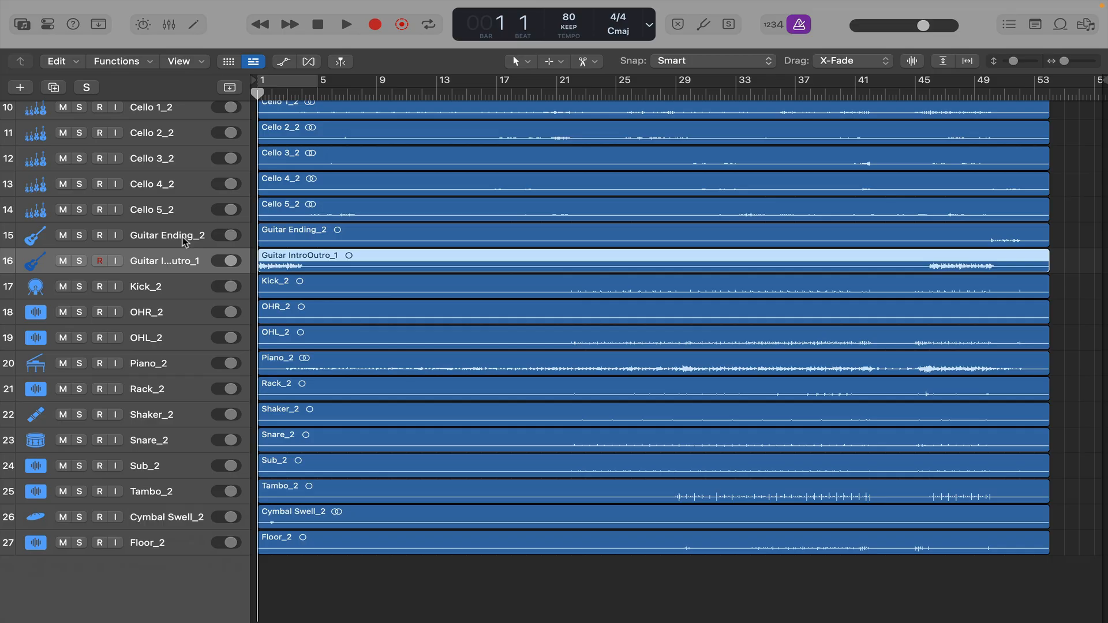
{"action": "left_click", "coordinate": [184, 240], "text": "shift"}
{"action": "scroll", "coordinate": [184, 242], "scroll_direction": "up", "scroll_amount": 7}
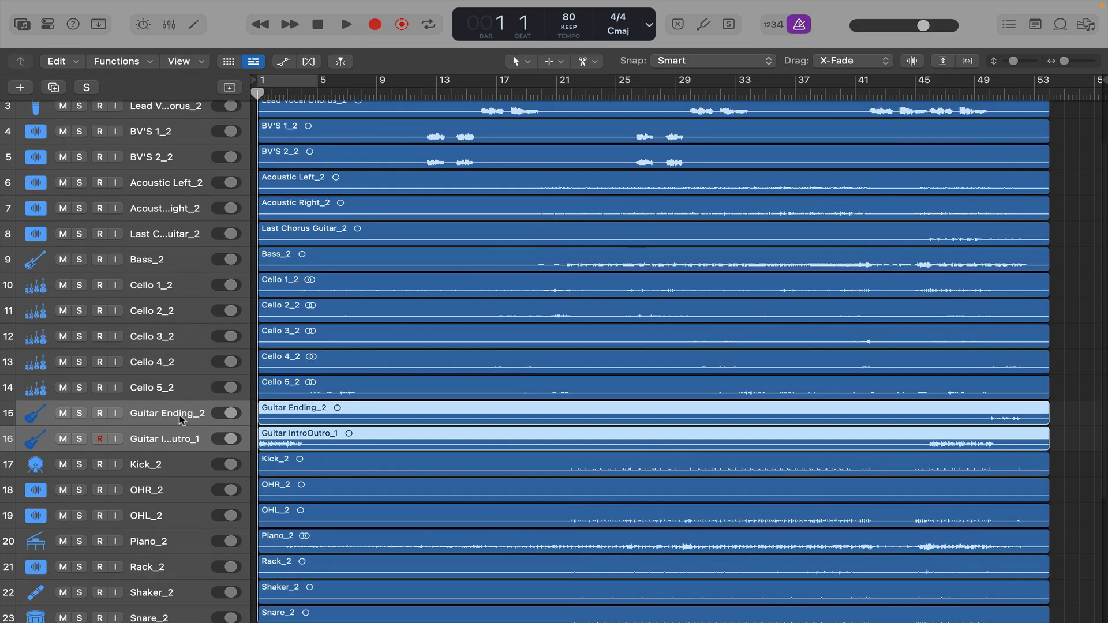
{"action": "left_click_drag", "start_coordinate": [182, 418], "coordinate": [190, 247]}
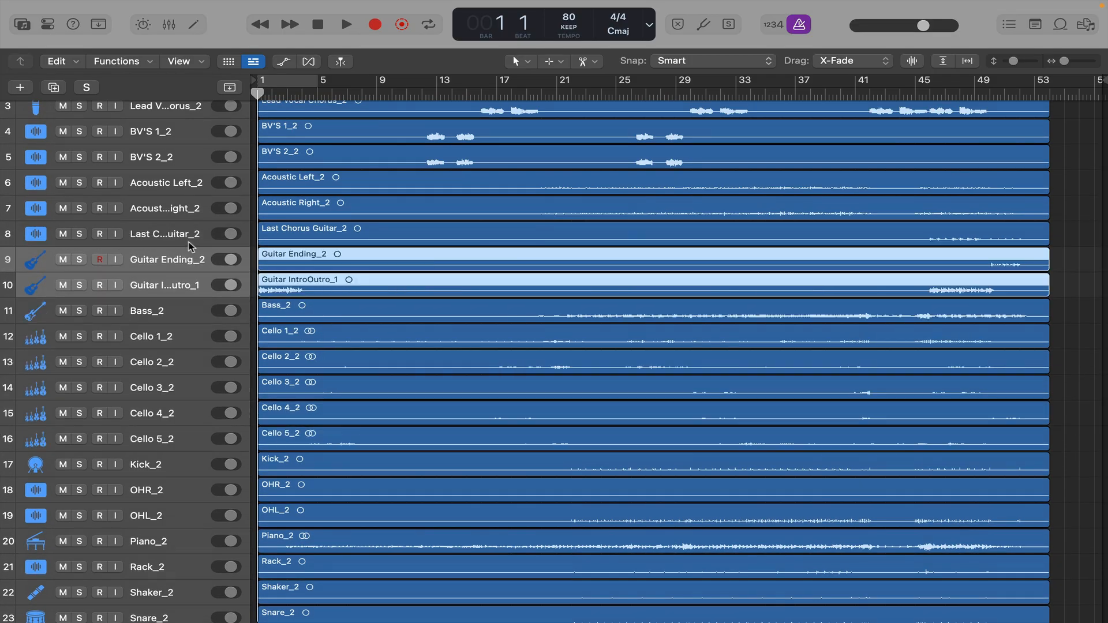
Move the Shaker_2 track to the end of the track list, followed by the Tambo_2 track below it.
{"action": "scroll", "coordinate": [182, 358], "scroll_direction": "down", "scroll_amount": 5}
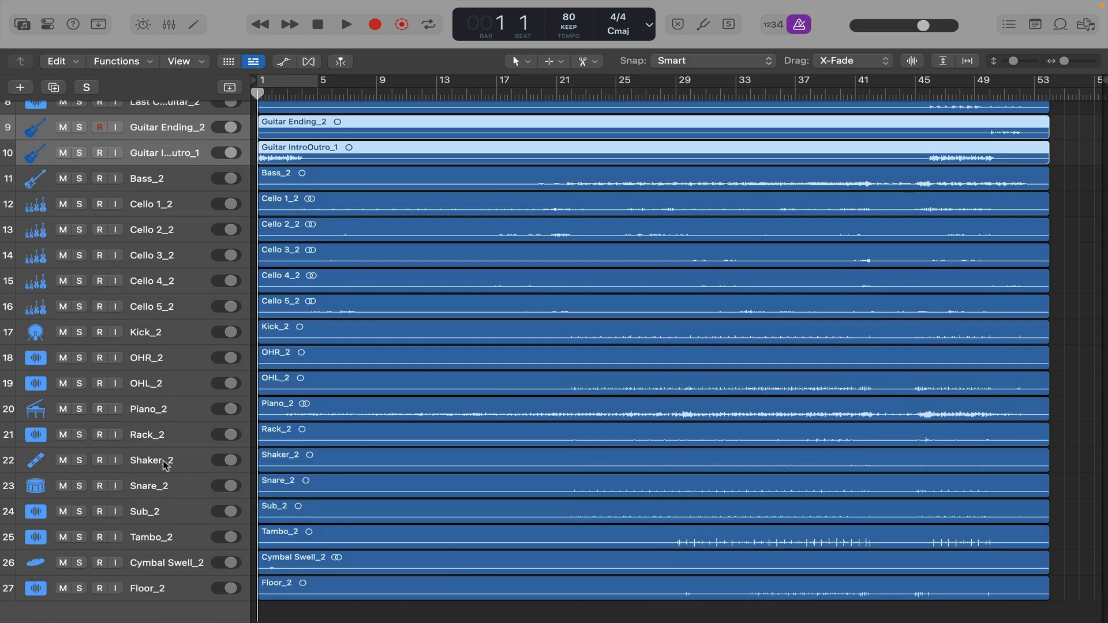
{"action": "left_click_drag", "start_coordinate": [164, 469], "coordinate": [177, 598]}
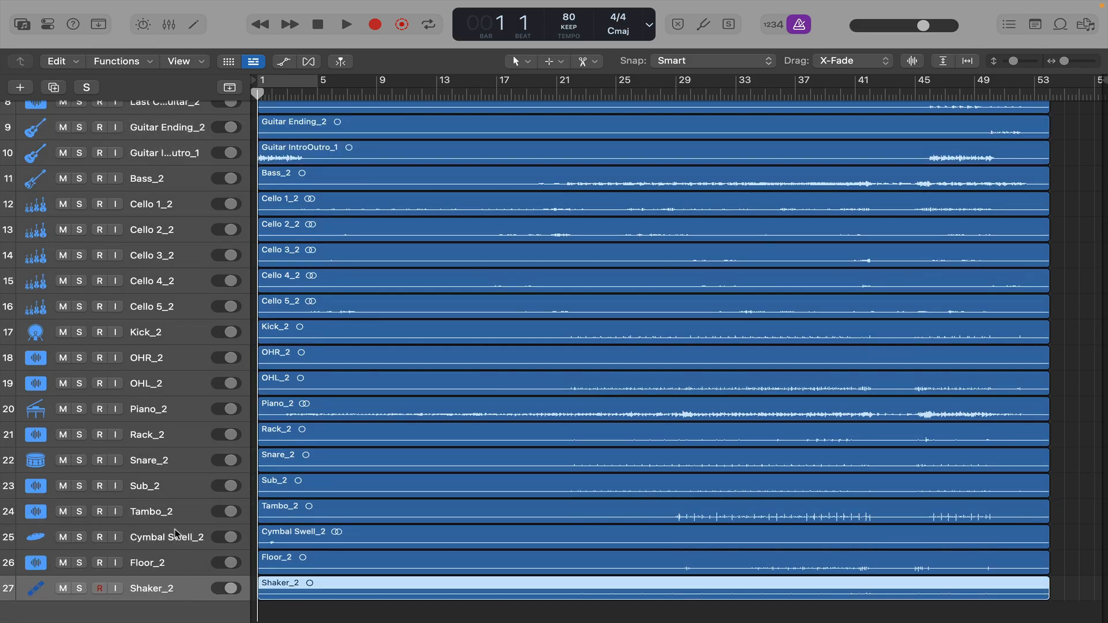
{"action": "left_click_drag", "start_coordinate": [173, 515], "coordinate": [173, 600]}
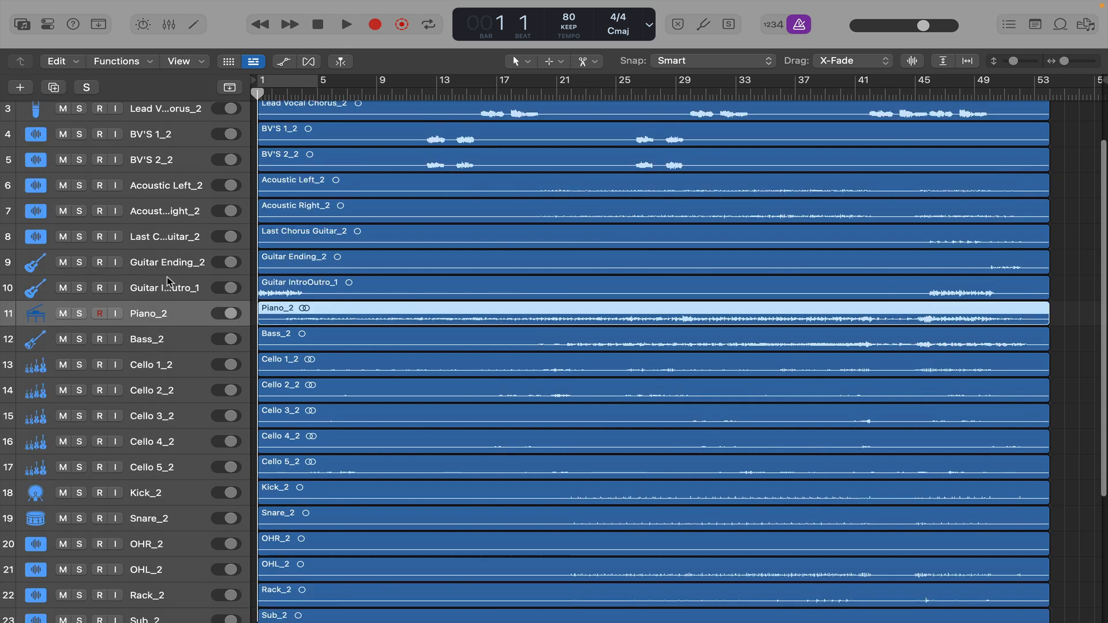
Move the Piano_2 track directly below Acoustic Right_2 and clear the region selection.
{"action": "left_click_drag", "start_coordinate": [160, 316], "coordinate": [168, 215]}
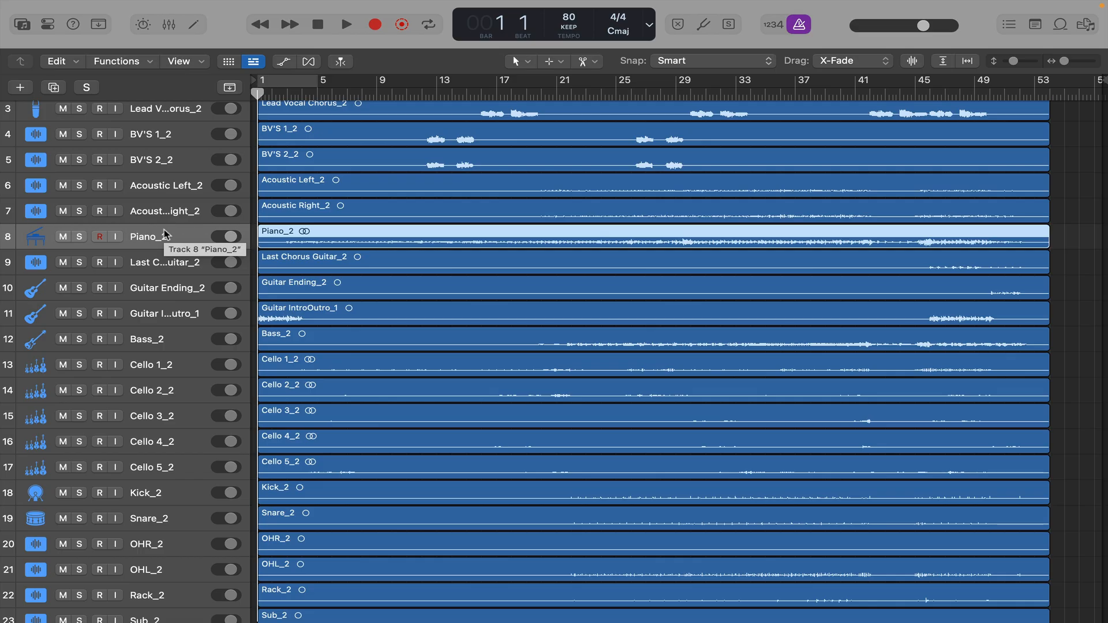
{"action": "scroll", "coordinate": [284, 231], "scroll_direction": "up", "scroll_amount": 3}
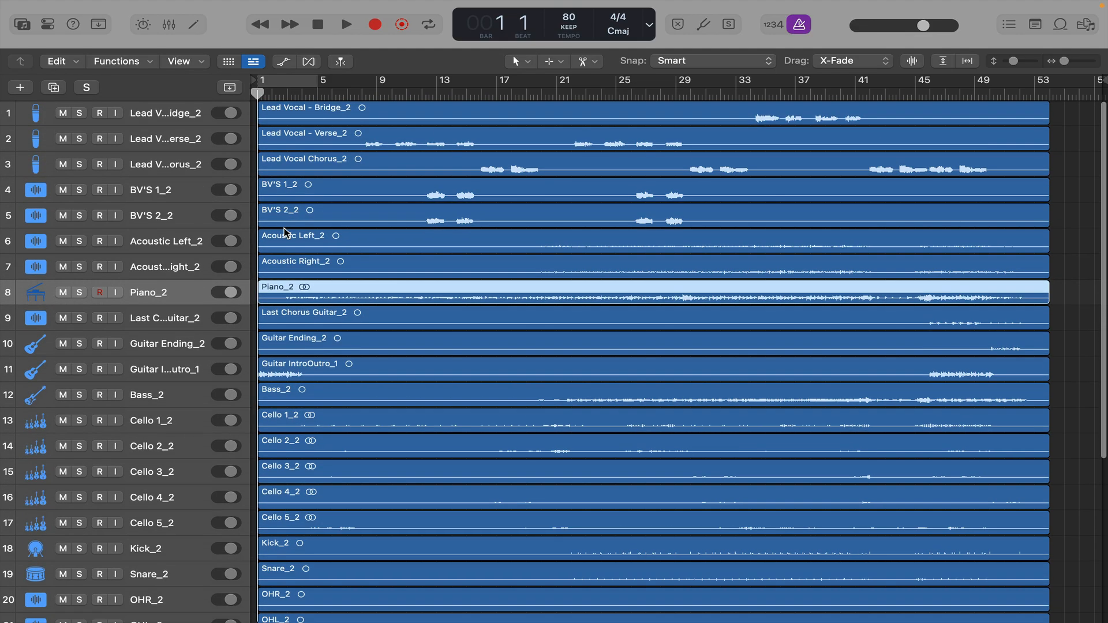
{"action": "left_click", "coordinate": [1081, 196]}
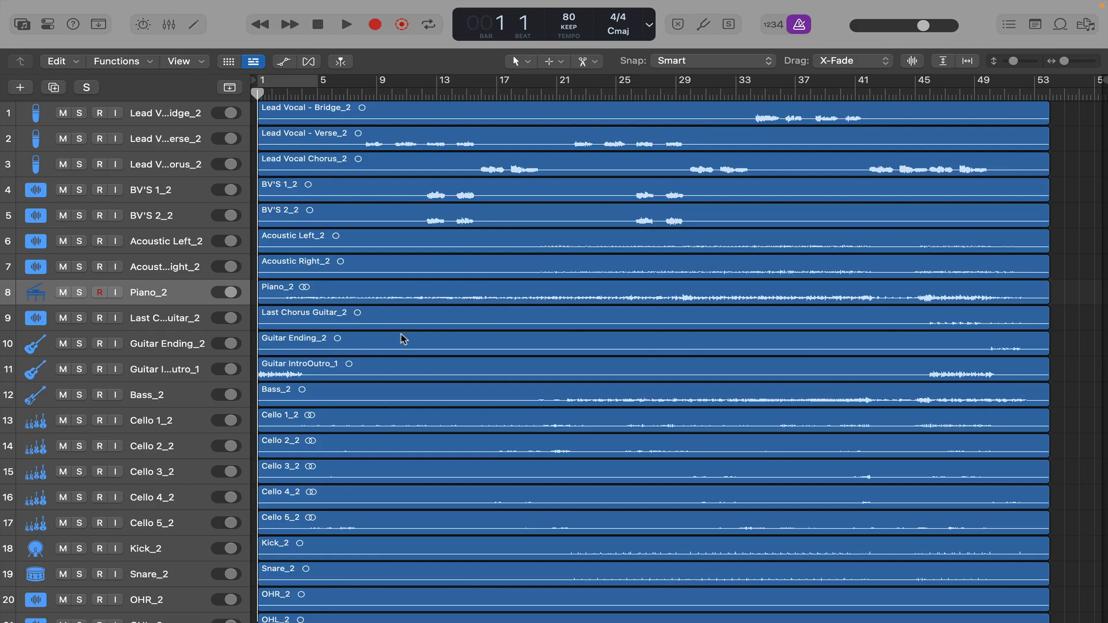
{"action": "left_click", "coordinate": [392, 401]}
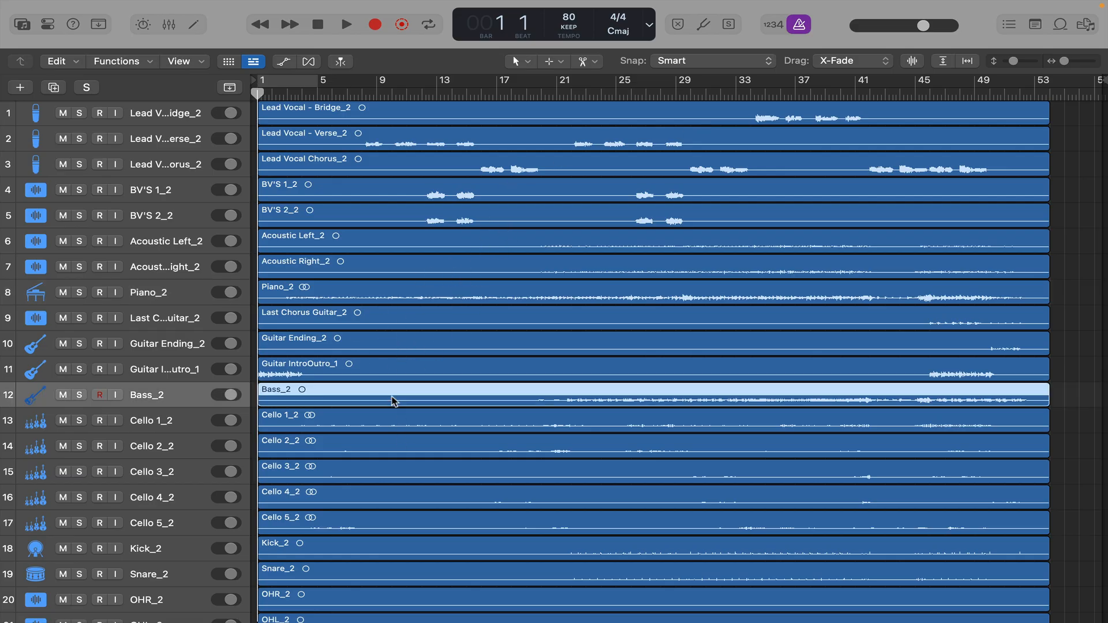
{"action": "scroll", "coordinate": [393, 470], "scroll_direction": "down", "scroll_amount": 6}
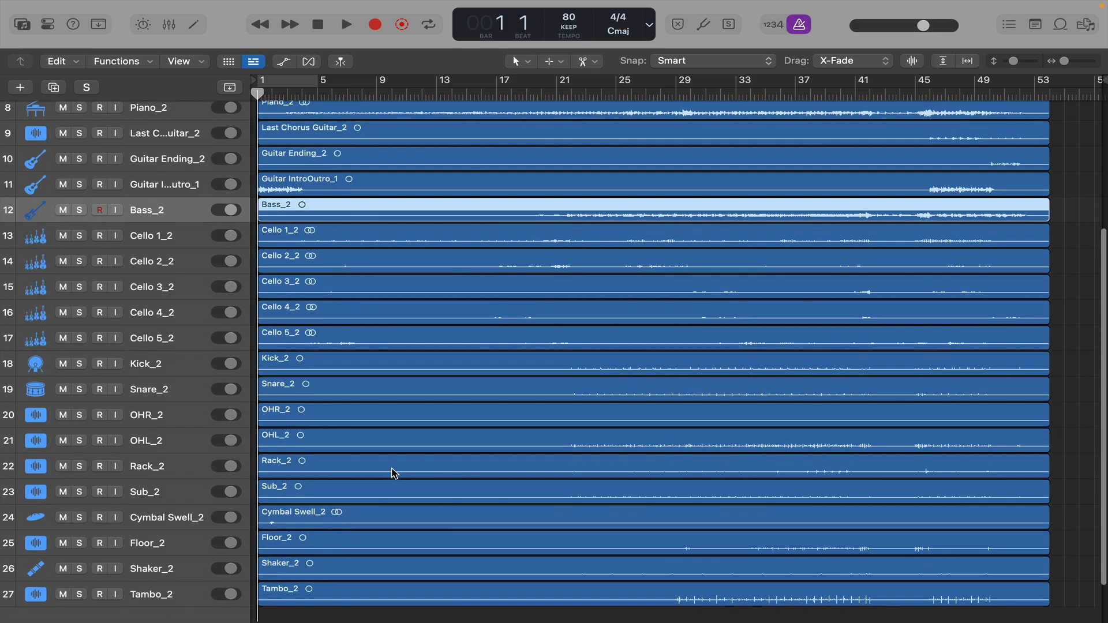
{"action": "scroll", "coordinate": [393, 474], "scroll_direction": "up", "scroll_amount": 7}
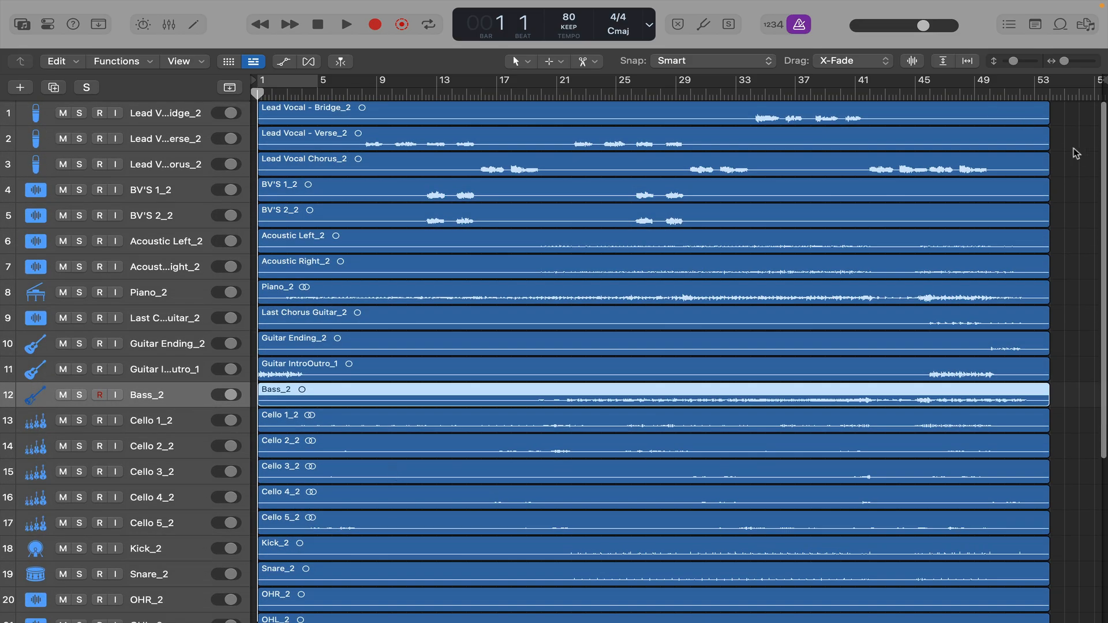
Colour the regions of the three lead vocal tracks and both BV'S tracks bright yellow.
{"action": "left_click", "coordinate": [1076, 155]}
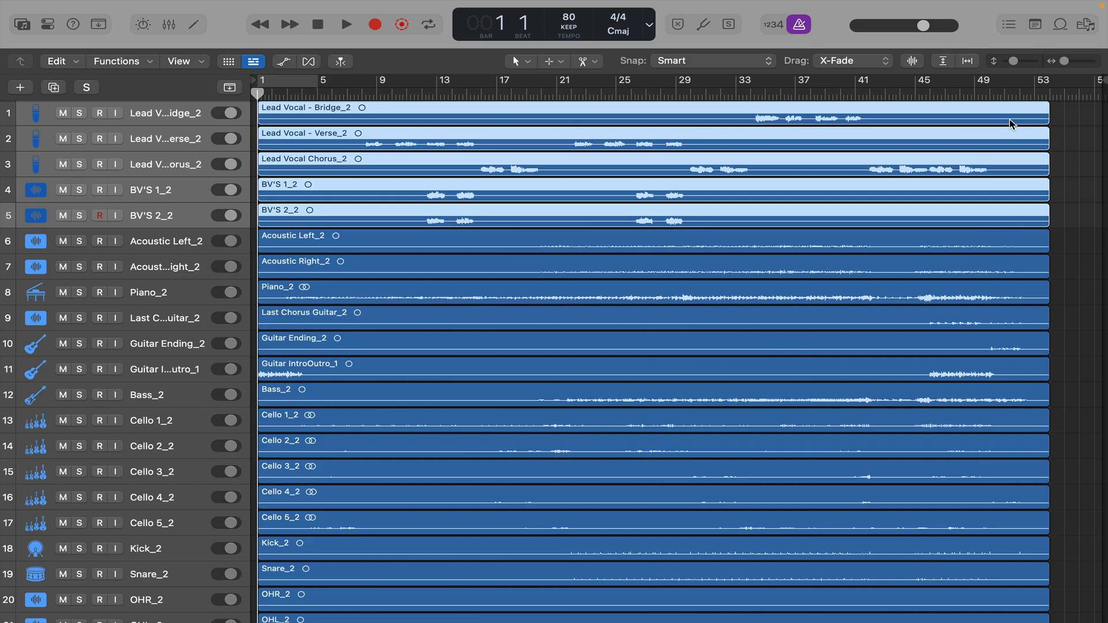
{"action": "key", "text": "alt+c"}
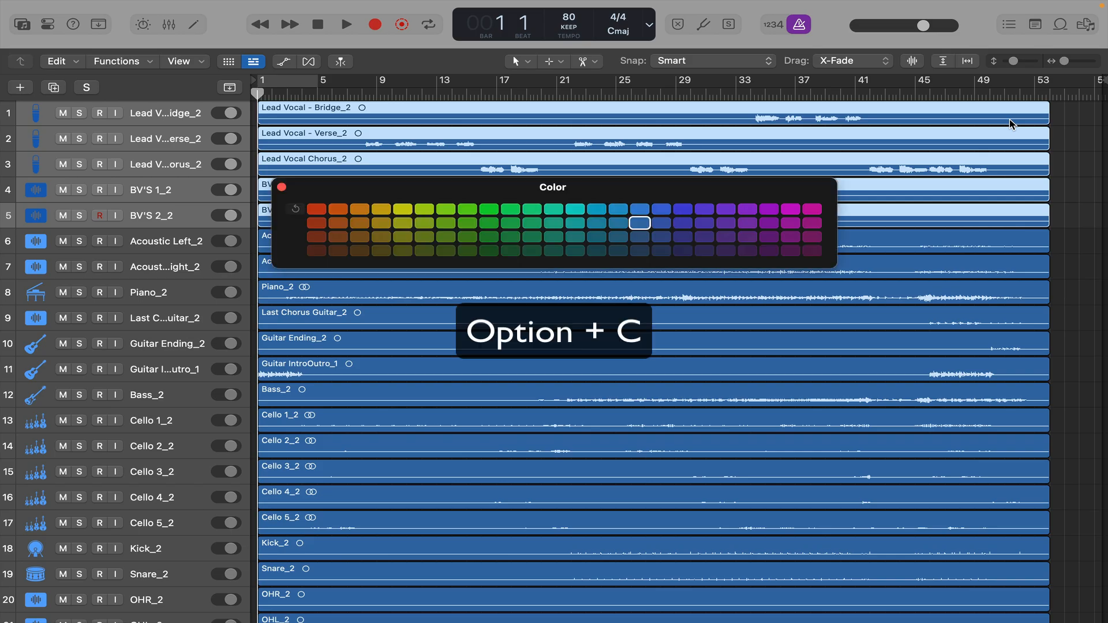
{"action": "left_click", "coordinate": [400, 211]}
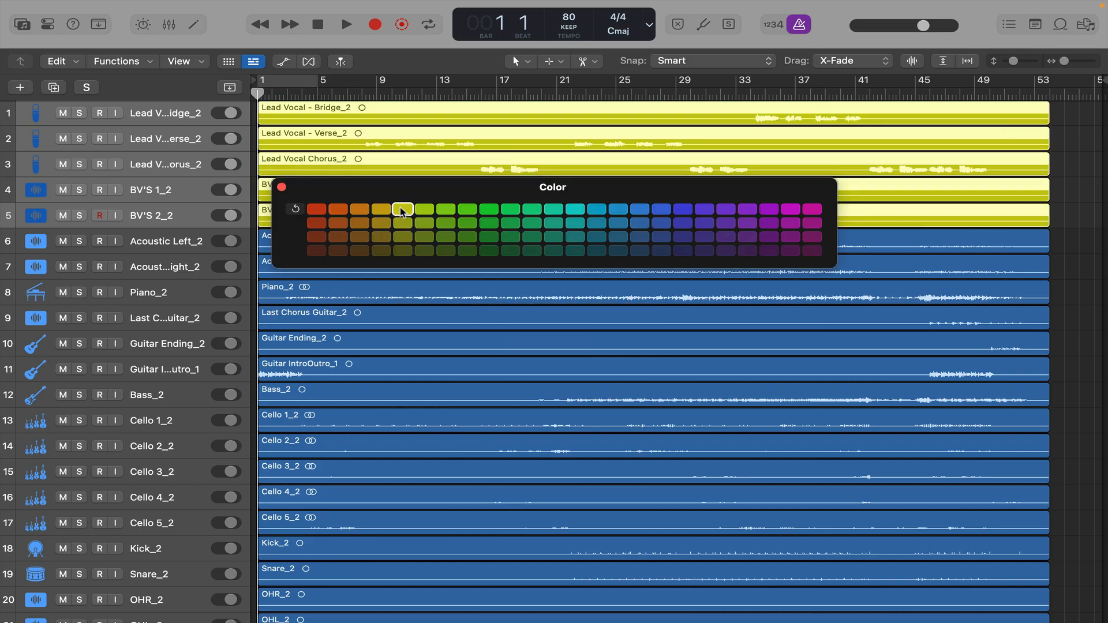
{"action": "left_click", "coordinate": [281, 186]}
Colour the Acoustic Left_2 and Acoustic Right_2 regions bright red.
{"action": "left_click", "coordinate": [167, 242]}
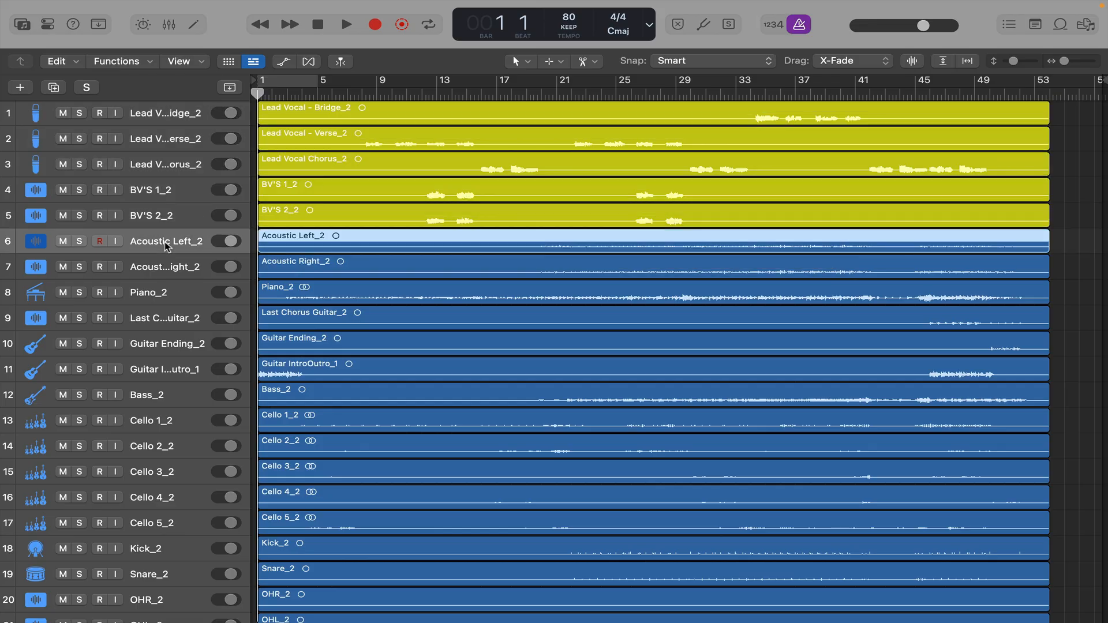
{"action": "left_click", "coordinate": [165, 268], "text": "shift"}
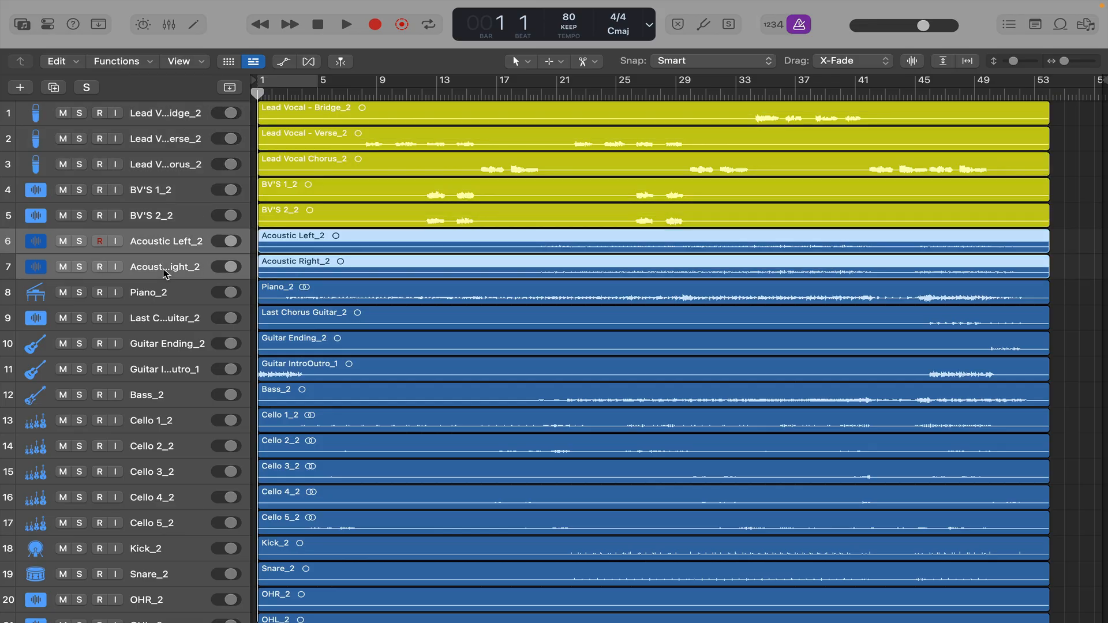
{"action": "key", "text": "alt+c"}
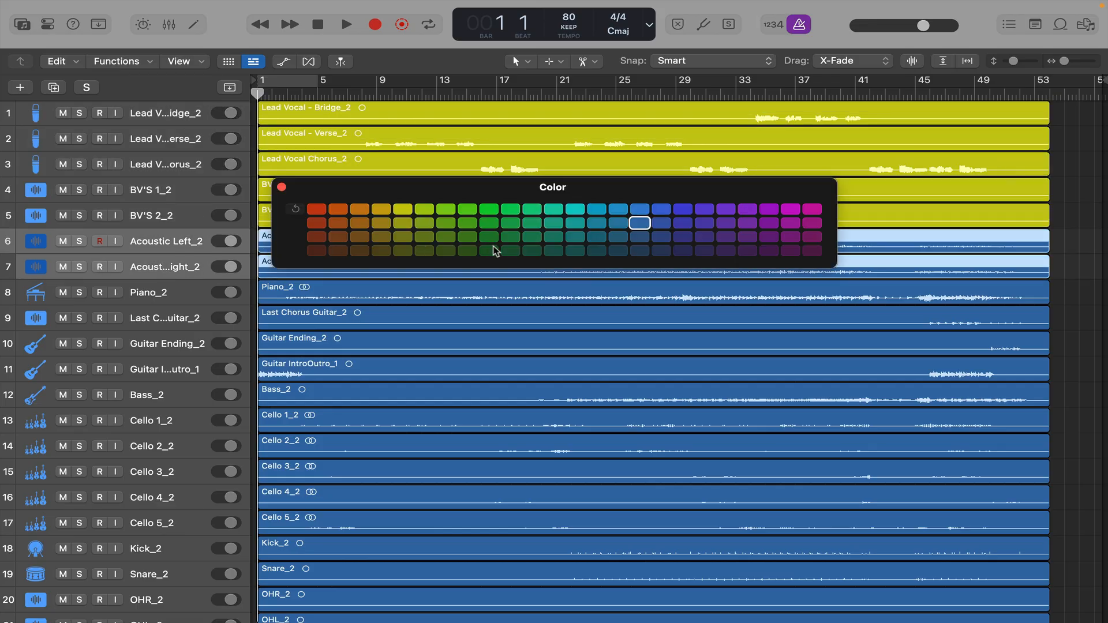
{"action": "left_click", "coordinate": [318, 210]}
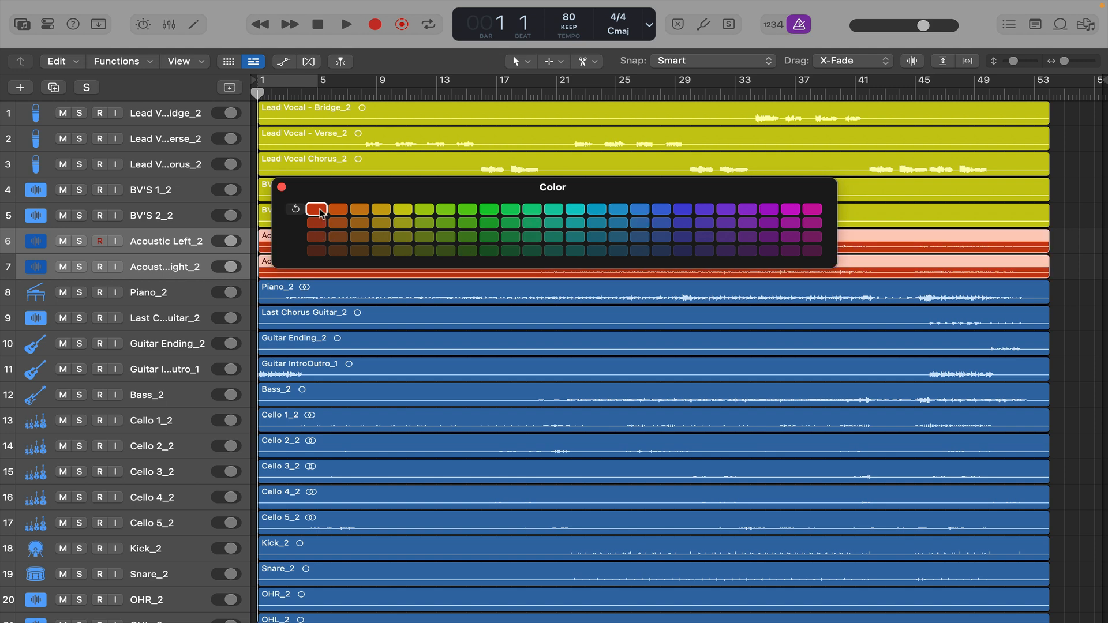
{"action": "left_click", "coordinate": [282, 186]}
{"action": "left_click", "coordinate": [1070, 218]}
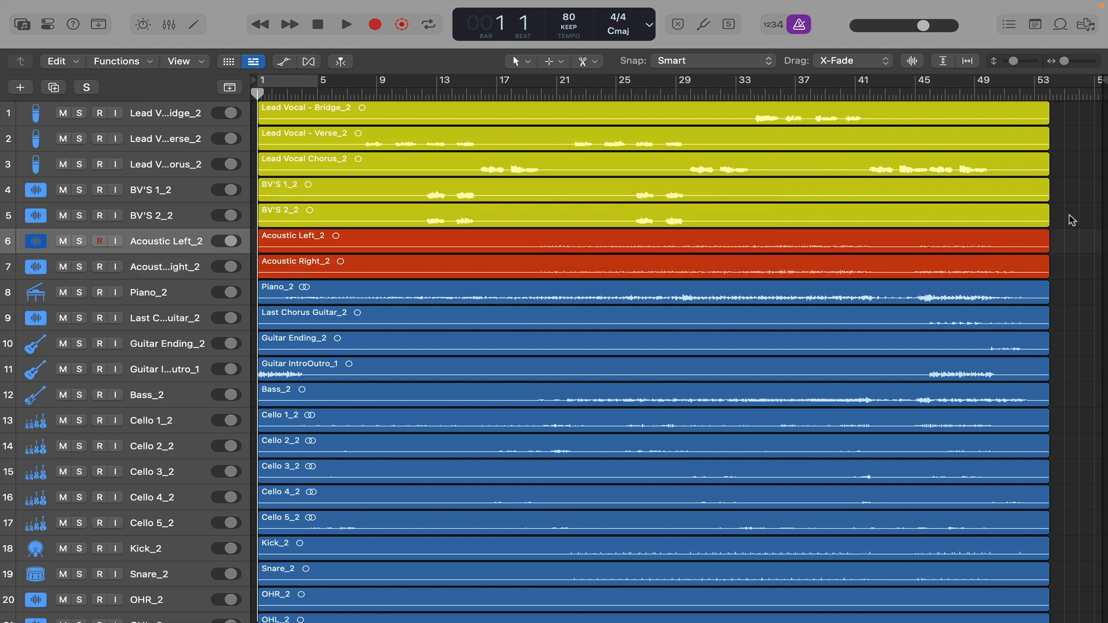
Colour the Piano_2 region bright magenta pink.
{"action": "scroll", "coordinate": [803, 299], "scroll_direction": "down", "scroll_amount": 2}
{"action": "scroll", "coordinate": [799, 297], "scroll_direction": "down", "scroll_amount": 1}
{"action": "left_click", "coordinate": [358, 241]}
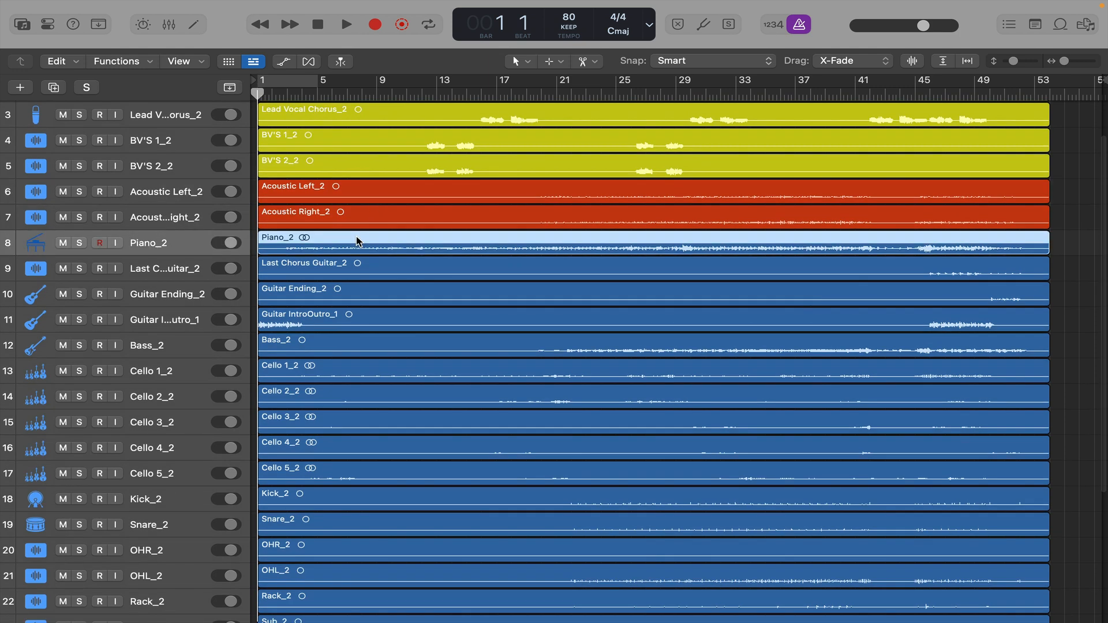
{"action": "key", "text": "alt+c"}
{"action": "left_click", "coordinate": [811, 209]}
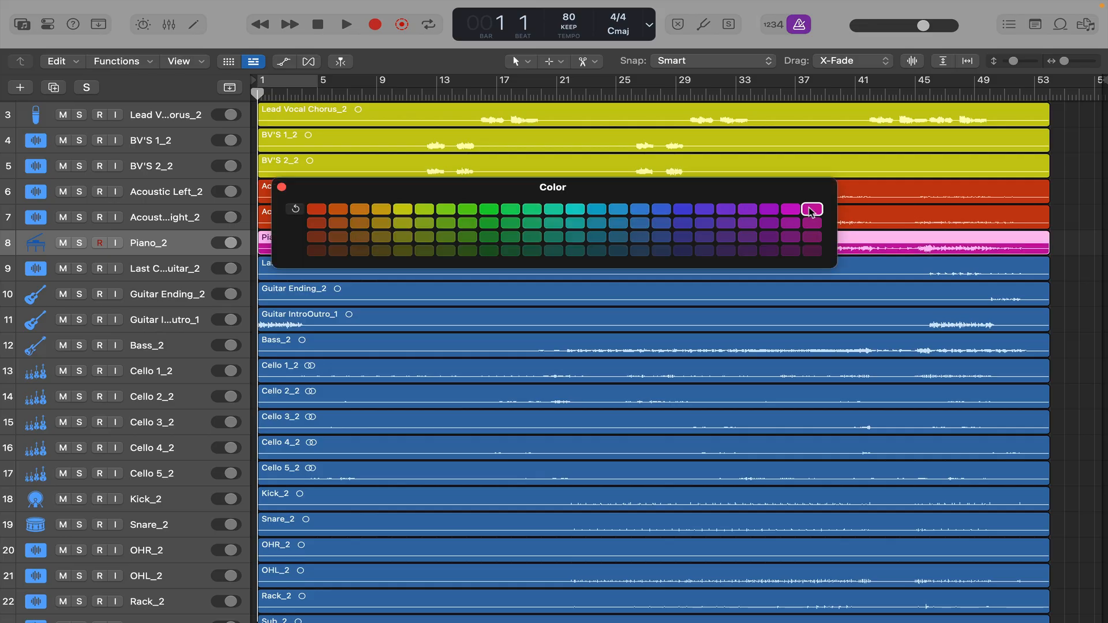
{"action": "left_click", "coordinate": [282, 186]}
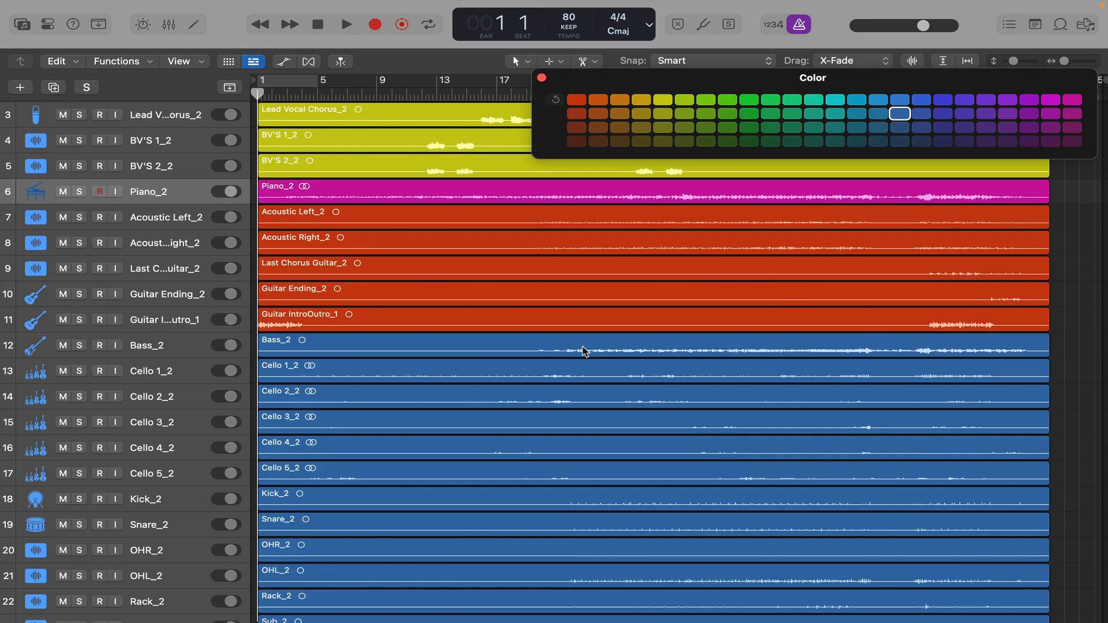
Colour the Bass_2 region the darkest reddish brown.
{"action": "left_click", "coordinate": [584, 351]}
{"action": "key", "text": "alt+c"}
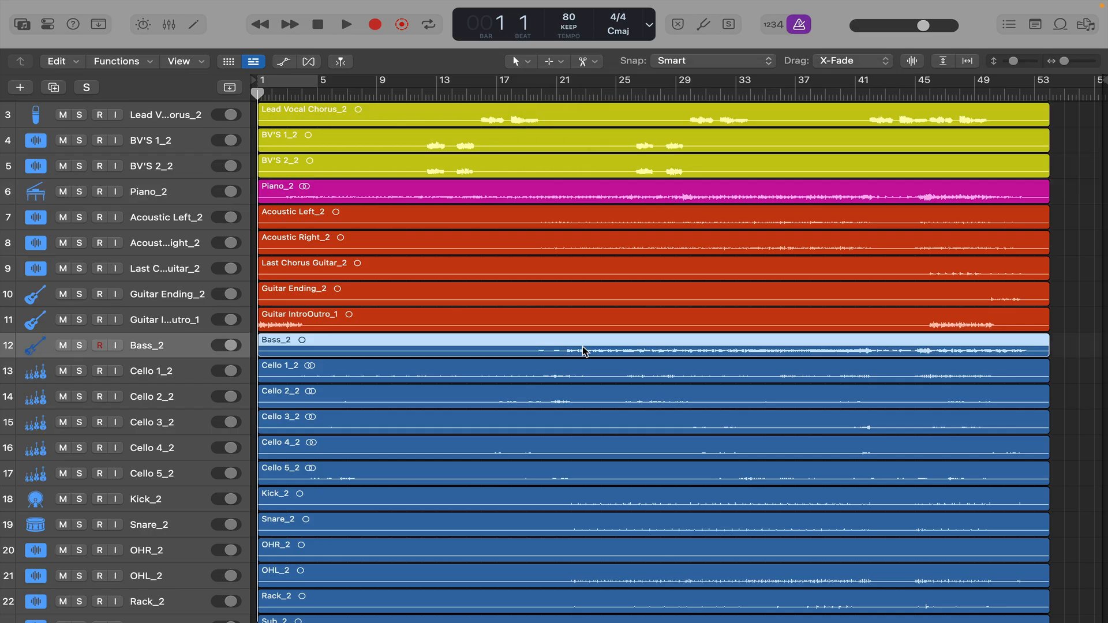
{"action": "key", "text": "alt+c"}
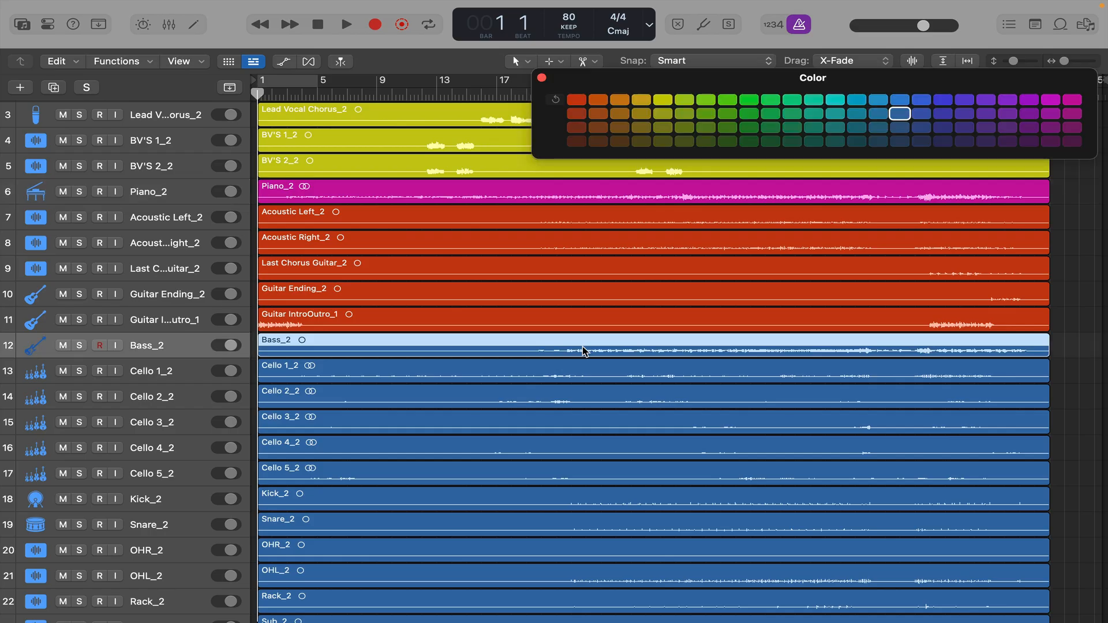
{"action": "left_click", "coordinate": [573, 142]}
{"action": "left_click", "coordinate": [542, 78]}
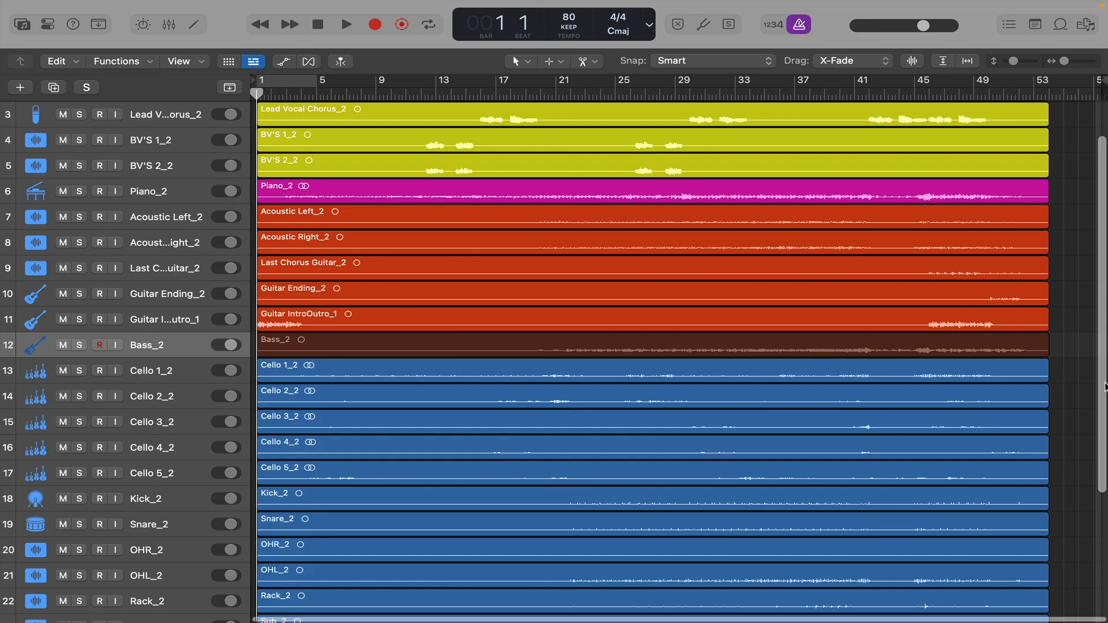
Colour the five cello regions, Cello 1_2 to Cello 5_2, bright indigo blue.
{"action": "scroll", "coordinate": [1064, 414], "scroll_direction": "down", "scroll_amount": 2}
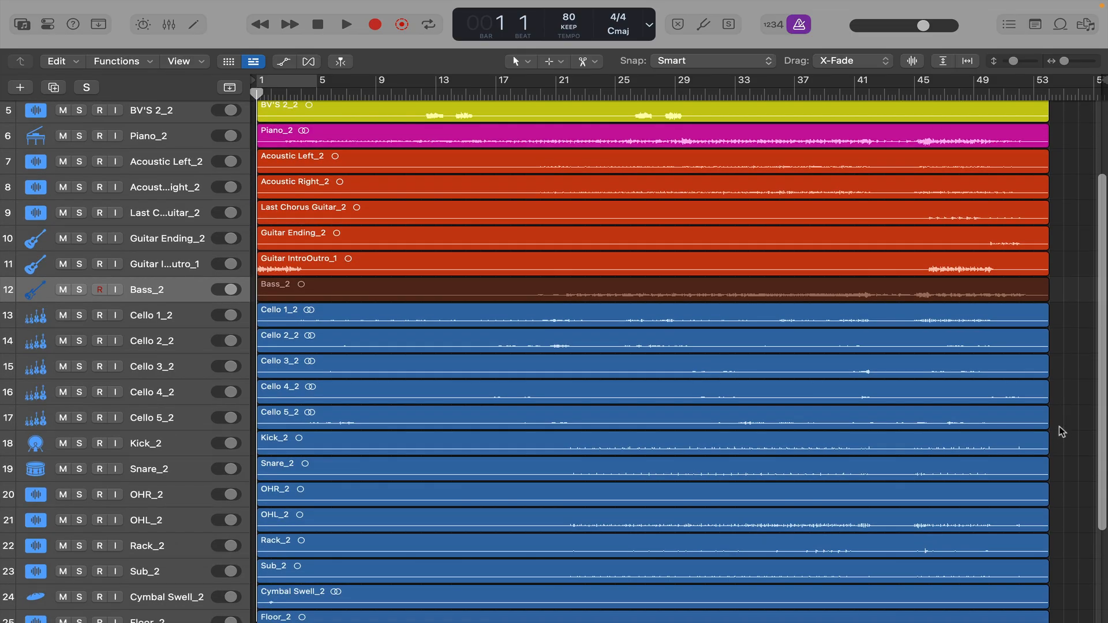
{"action": "left_click_drag", "start_coordinate": [1062, 428], "coordinate": [1011, 322]}
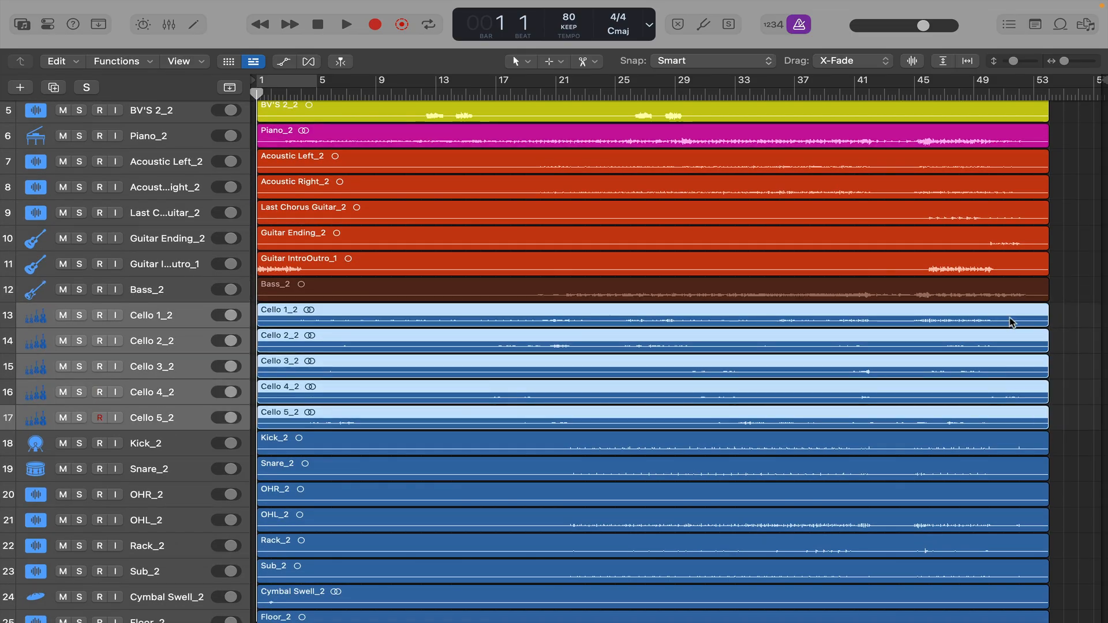
{"action": "key", "text": "alt+c"}
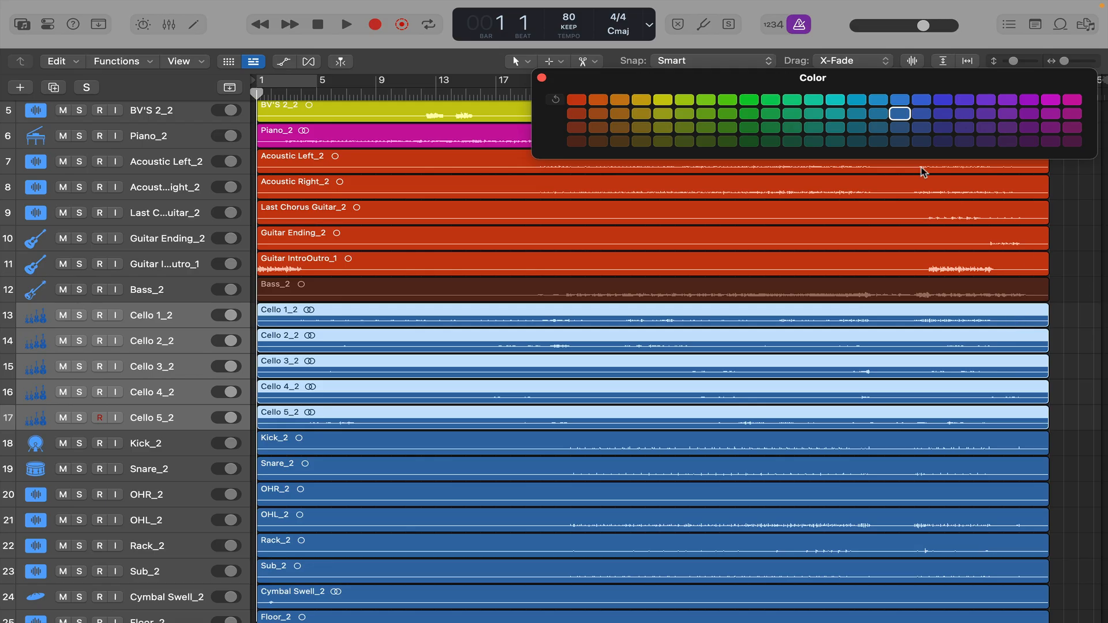
{"action": "left_click", "coordinate": [943, 101]}
{"action": "left_click", "coordinate": [1079, 330]}
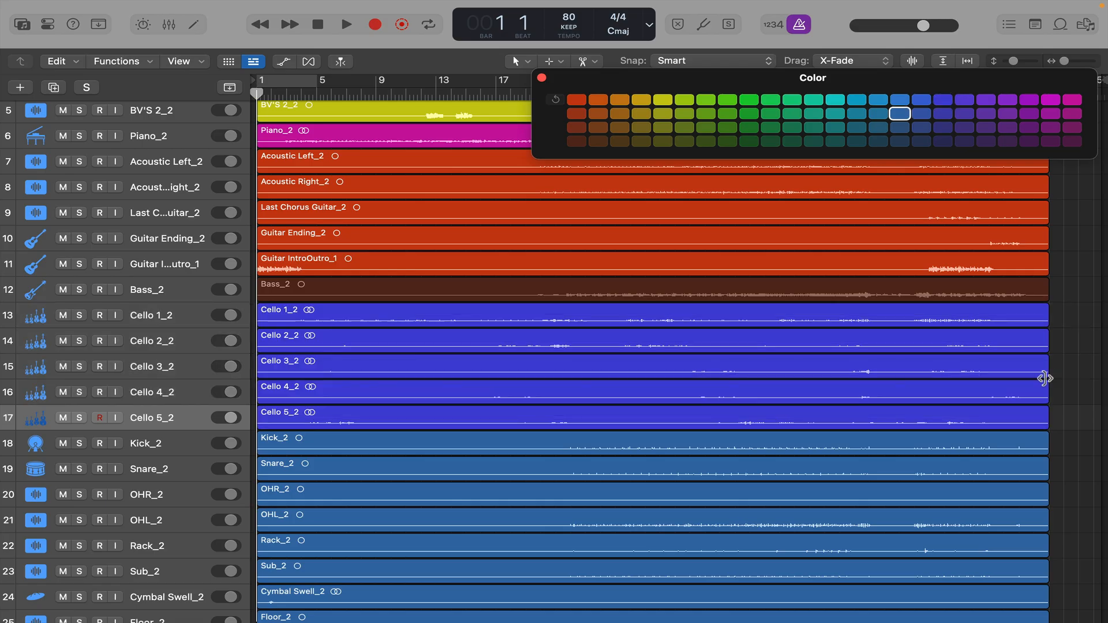
Colour all drum and percussion regions from Kick_2 to Tambo_2 bright light blue.
{"action": "scroll", "coordinate": [1043, 378], "scroll_direction": "down", "scroll_amount": 5}
{"action": "left_click", "coordinate": [541, 77]}
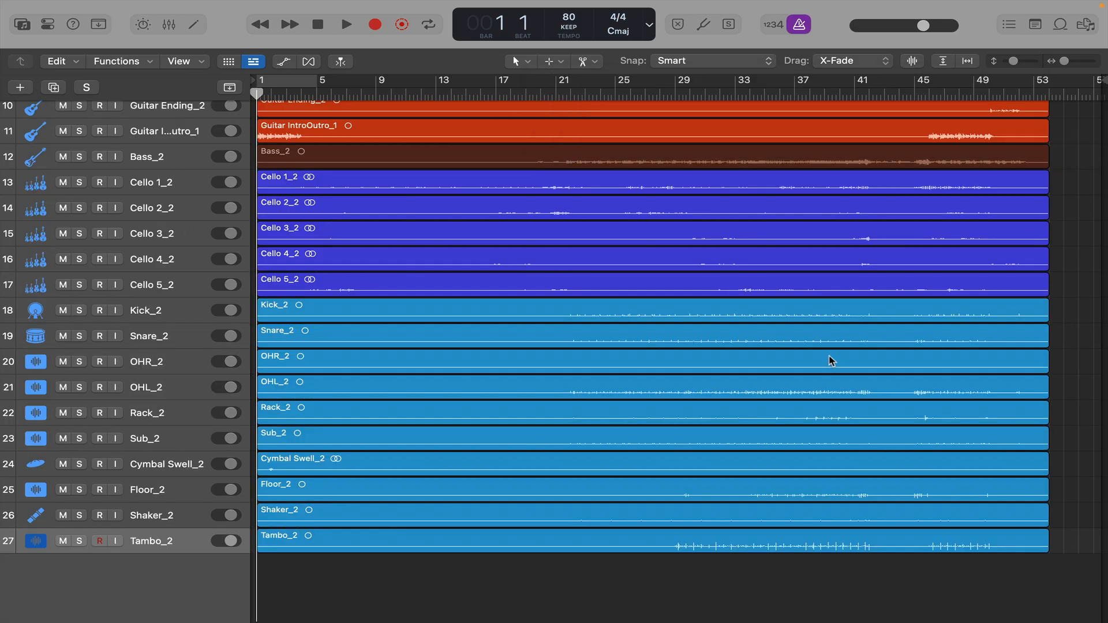
{"action": "key", "text": "z"}
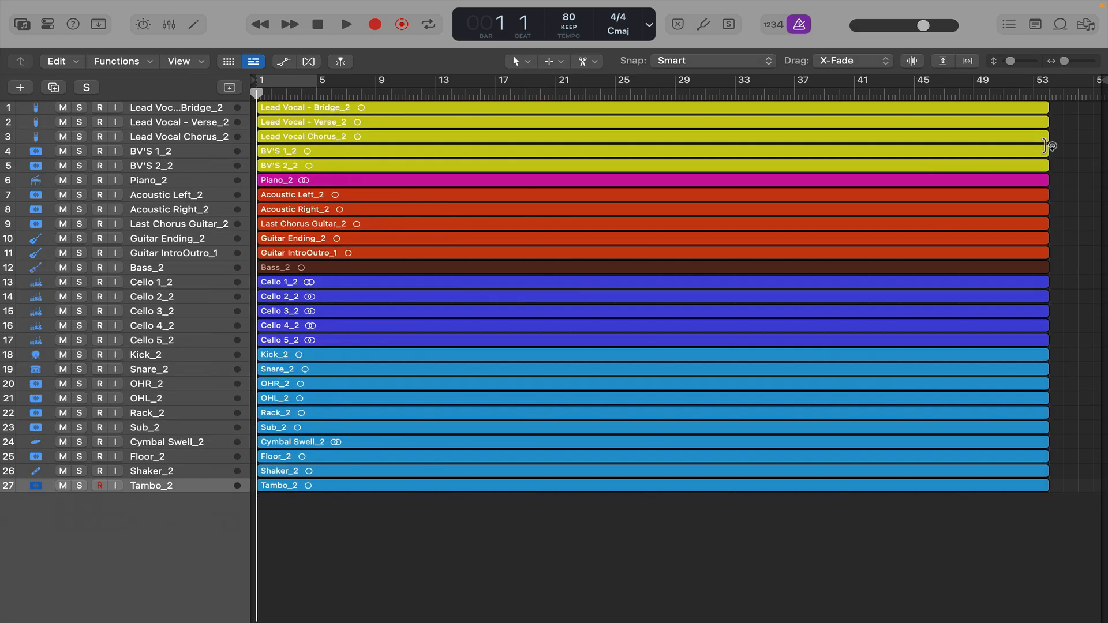
{"action": "key", "text": "z"}
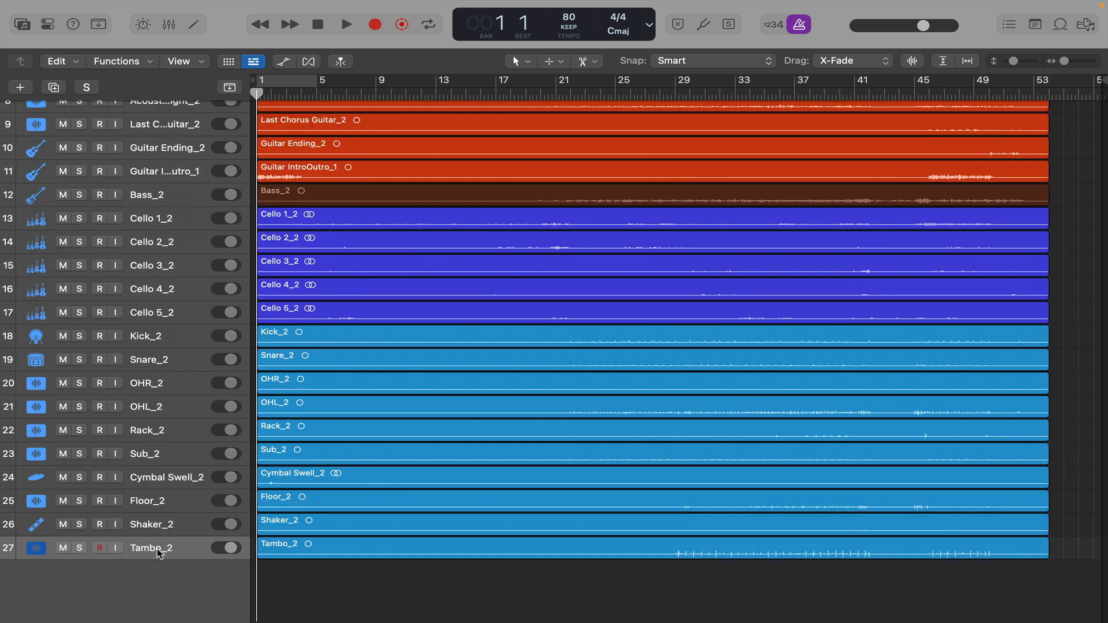
Rename the Tambo_2, Shaker_2 and Floor_2 tracks as Tambo, Shaker and Floor.
{"action": "left_click", "coordinate": [157, 552]}
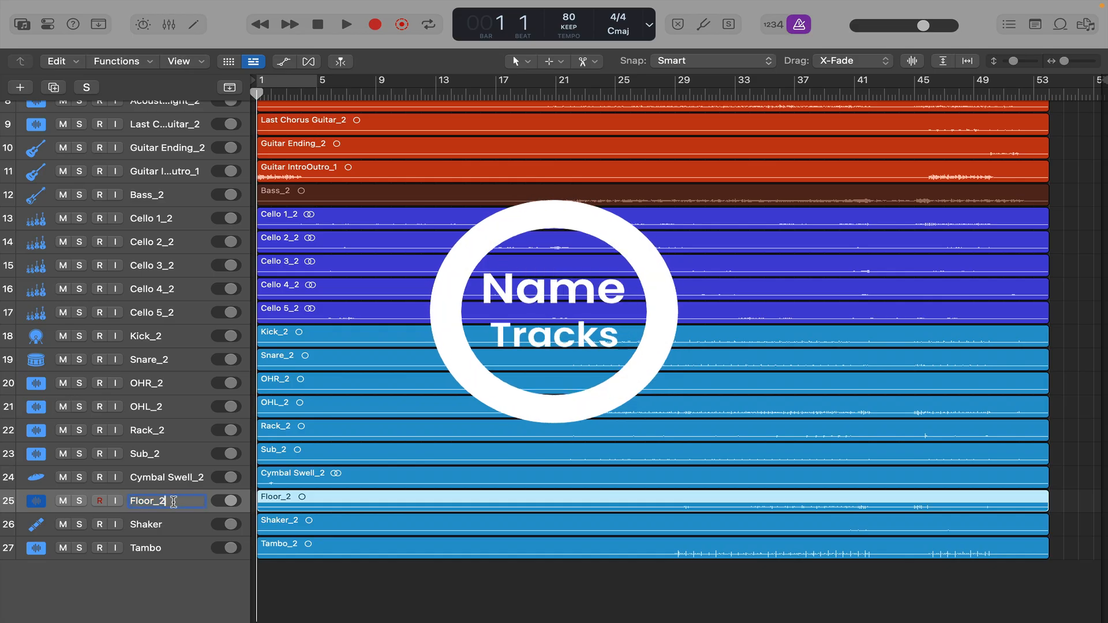
{"action": "key", "text": "BackSpace"}
{"action": "key", "text": "BackSpace"}
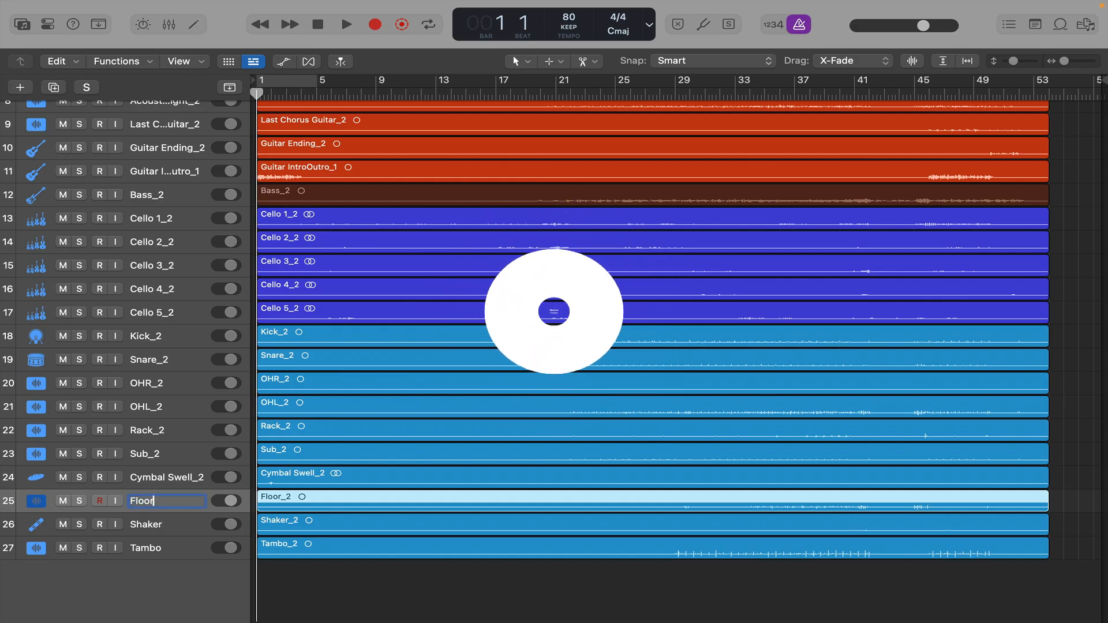
Rename the Cymbal Swell_2 and Sub_2 tracks as Cymbal Swell and Sub.
{"action": "double_click", "coordinate": [190, 480]}
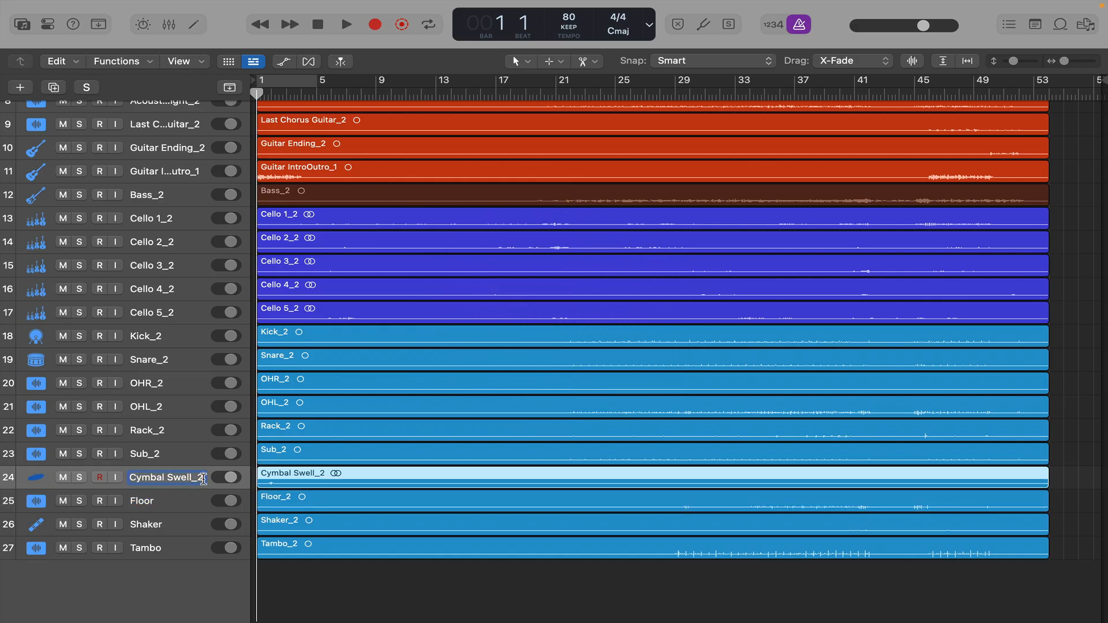
{"action": "key", "text": "Right"}
{"action": "key", "text": "BackSpace"}
{"action": "key", "text": "BackSpace"}
{"action": "double_click", "coordinate": [168, 455]}
{"action": "key", "text": "Right"}
{"action": "key", "text": "BackSpace"}
{"action": "key", "text": "BackSpace"}
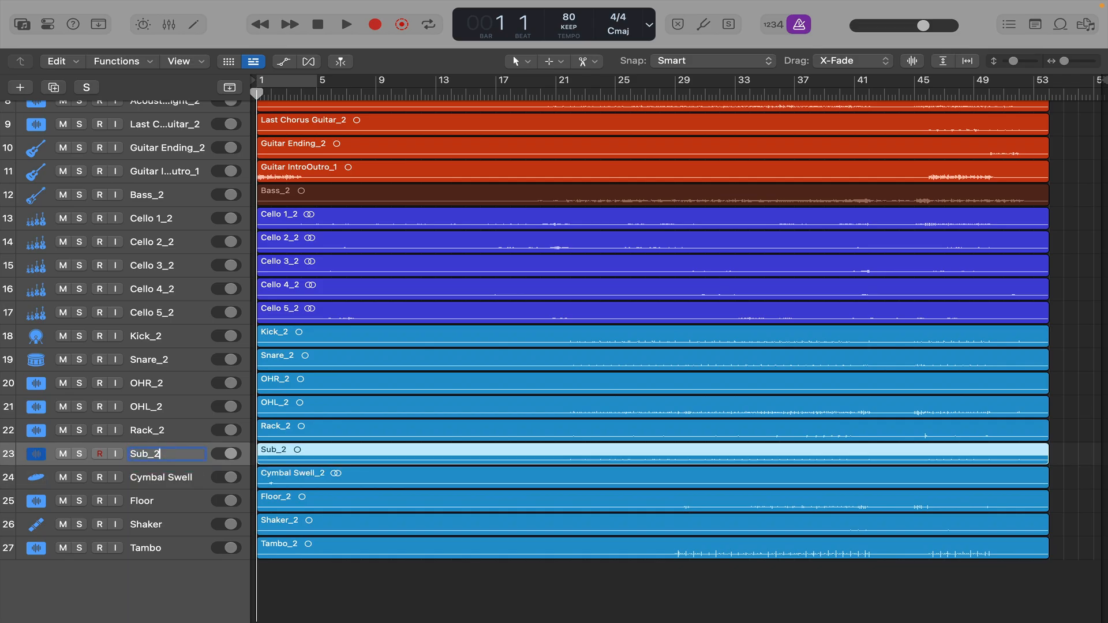
Remove the _2 suffix from the Rack_2, OHL_2 and OHR_2 track names.
{"action": "double_click", "coordinate": [168, 430]}
{"action": "key", "text": "Right"}
{"action": "key", "text": "BackSpace"}
{"action": "key", "text": "BackSpace"}
{"action": "double_click", "coordinate": [168, 407]}
{"action": "key", "text": "Right"}
{"action": "key", "text": "BackSpace"}
{"action": "key", "text": "BackSpace"}
{"action": "double_click", "coordinate": [173, 383]}
{"action": "key", "text": "Right"}
{"action": "key", "text": "BackSpace"}
{"action": "key", "text": "BackSpace"}
Rename the Snare_2 and Kick_2 tracks as Snare and Kick.
{"action": "double_click", "coordinate": [173, 359]}
{"action": "key", "text": "Right"}
{"action": "key", "text": "BackSpace"}
{"action": "key", "text": "BackSpace"}
{"action": "double_click", "coordinate": [173, 336]}
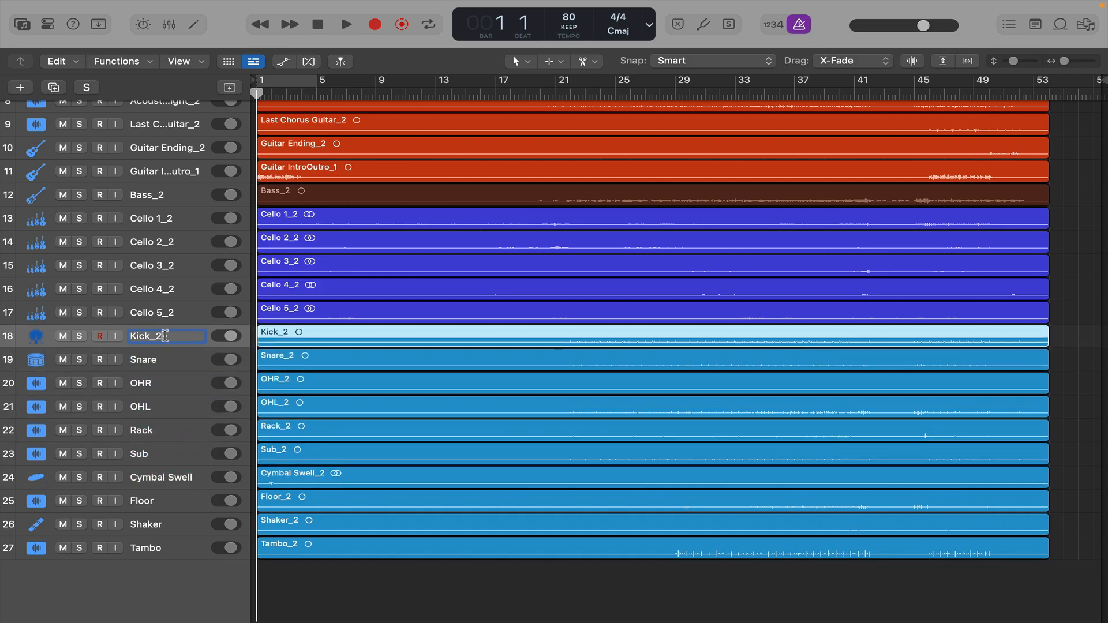
{"action": "key", "text": "Right"}
{"action": "key", "text": "BackSpace"}
{"action": "key", "text": "BackSpace"}
Rename the Cello 5_2 and Cello 4_2 tracks as Cello 5 and Cello 4.
{"action": "double_click", "coordinate": [173, 312]}
{"action": "key", "text": "Right"}
{"action": "key", "text": "BackSpace"}
{"action": "key", "text": "BackSpace"}
{"action": "left_click", "coordinate": [177, 288]}
{"action": "double_click", "coordinate": [173, 289]}
{"action": "key", "text": "Right"}
{"action": "key", "text": "BackSpace"}
{"action": "key", "text": "BackSpace"}
Remove the _2 suffix from the Cello 3_2, Cello 2_2 and Cello 1_2 track names.
{"action": "double_click", "coordinate": [173, 266]}
{"action": "key", "text": "Right"}
{"action": "key", "text": "BackSpace"}
{"action": "key", "text": "BackSpace"}
{"action": "double_click", "coordinate": [173, 242]}
{"action": "key", "text": "Right"}
{"action": "key", "text": "BackSpace"}
{"action": "key", "text": "BackSpace"}
{"action": "double_click", "coordinate": [173, 218]}
{"action": "key", "text": "Right"}
{"action": "key", "text": "BackSpace"}
{"action": "key", "text": "BackSpace"}
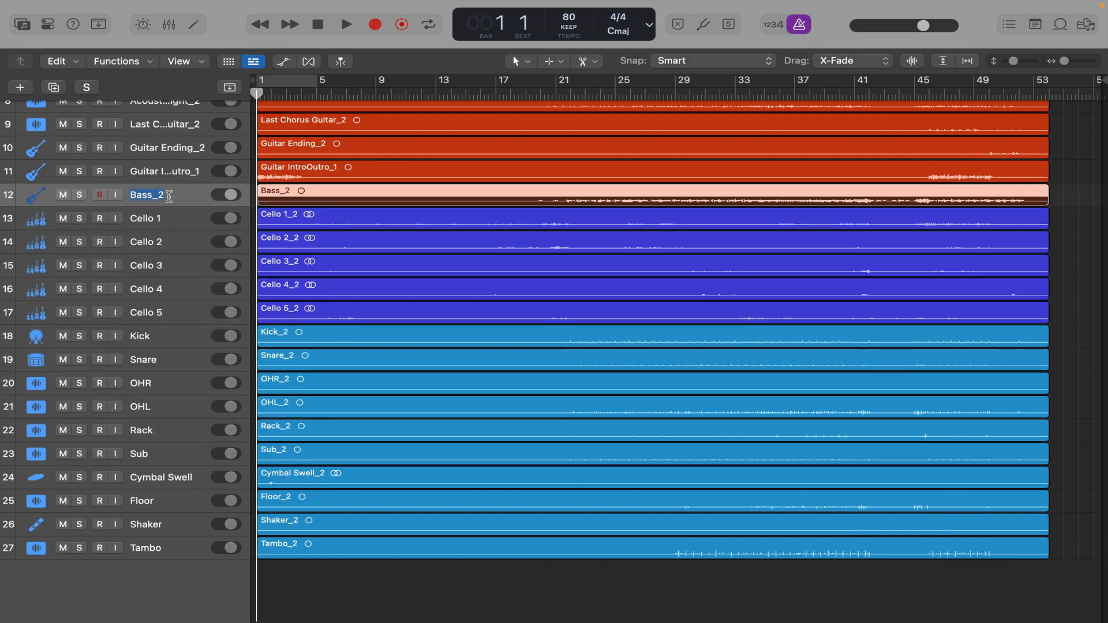
Rename the Bass_2 and Guitar IntroOutro_1 tracks as Bass and Guitar IntroOutro.
{"action": "double_click", "coordinate": [186, 172]}
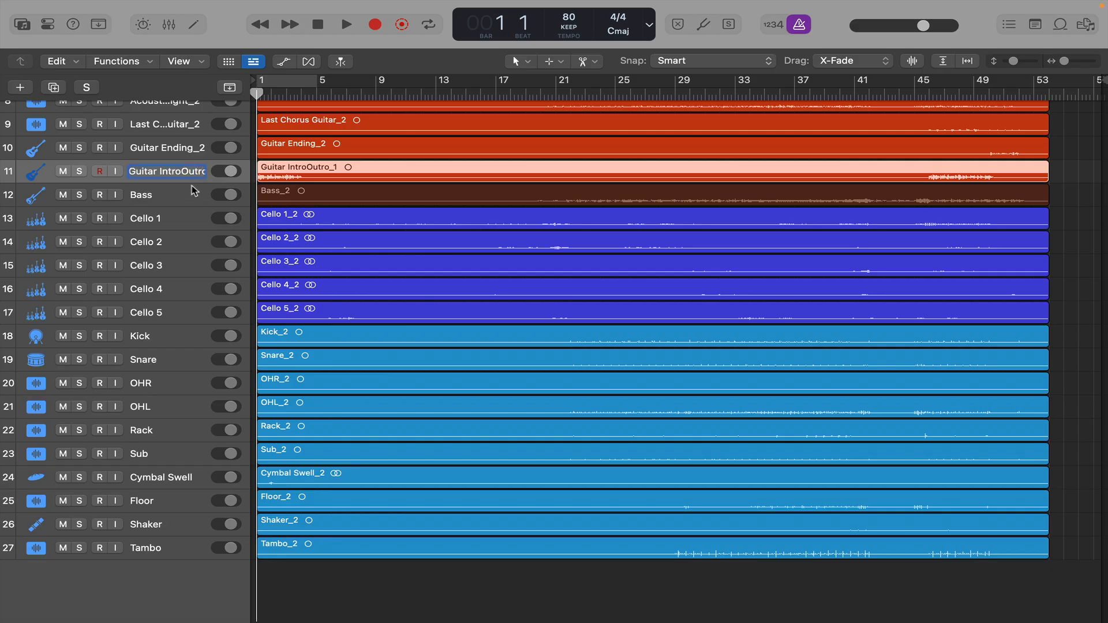
{"action": "key", "text": "Right"}
{"action": "key", "text": "Return"}
{"action": "double_click", "coordinate": [180, 173]}
{"action": "key", "text": "Right"}
{"action": "key", "text": "BackSpace"}
{"action": "key", "text": "BackSpace"}
Remove the _2 suffix from the Guitar Ending_2 and Last Chorus Guitar_2 track names.
{"action": "double_click", "coordinate": [172, 154]}
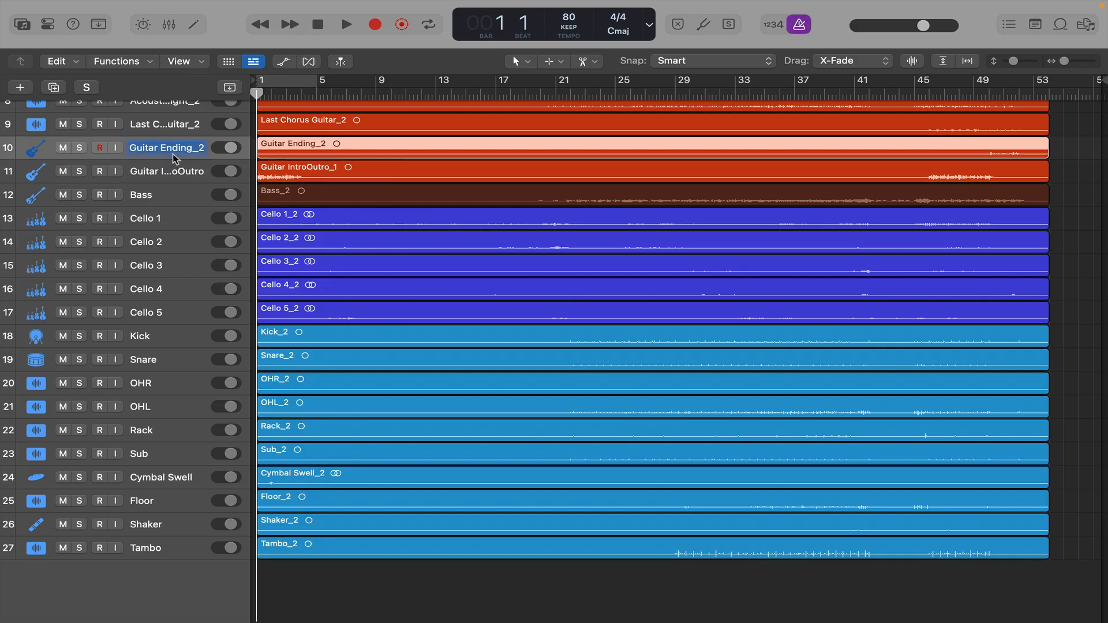
{"action": "key", "text": "BackSpace"}
{"action": "key", "text": "BackSpace"}
{"action": "double_click", "coordinate": [195, 123]}
{"action": "key", "text": "Right"}
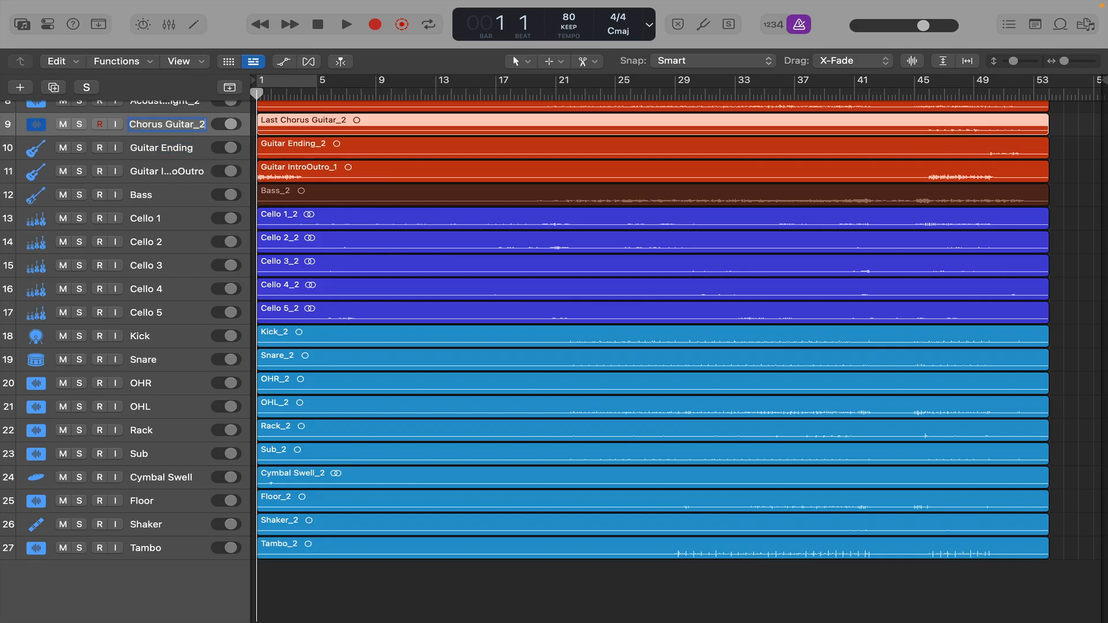
{"action": "key", "text": "Return"}
{"action": "double_click", "coordinate": [185, 125]}
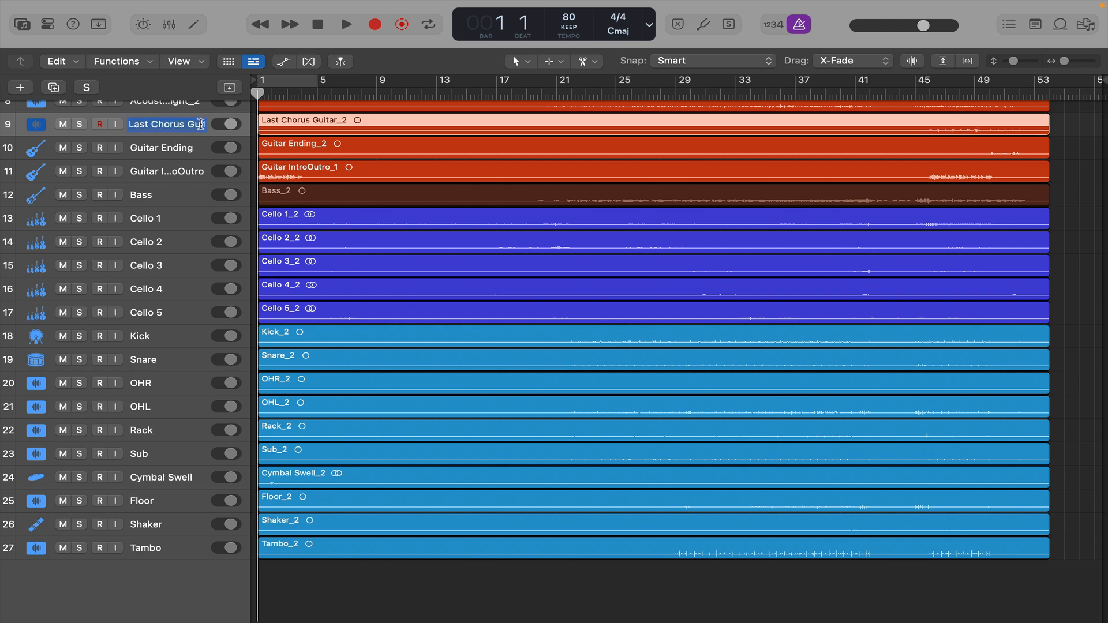
{"action": "key", "text": "Right"}
{"action": "key", "text": "BackSpace"}
{"action": "key", "text": "BackSpace"}
Rename the Acoustic Right_2 and Acoustic Left_2 tracks as Acoustic Right and Acoustic Left.
{"action": "scroll", "coordinate": [184, 176], "scroll_direction": "up", "scroll_amount": 3}
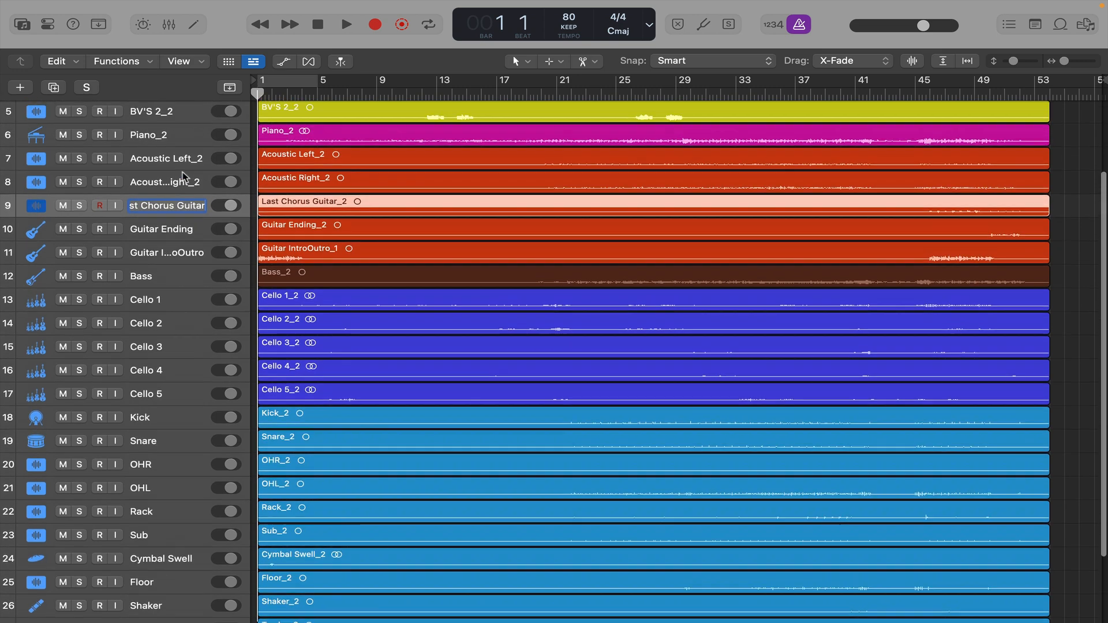
{"action": "double_click", "coordinate": [199, 183]}
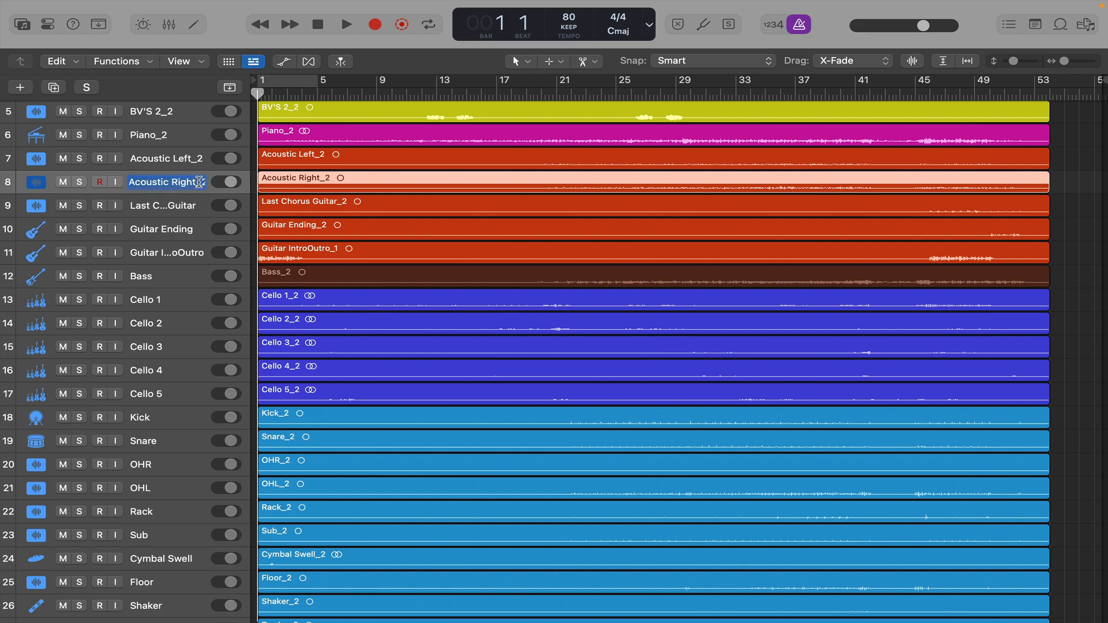
{"action": "key", "text": "Right"}
{"action": "key", "text": "BackSpace"}
{"action": "key", "text": "BackSpace"}
{"action": "double_click", "coordinate": [197, 158]}
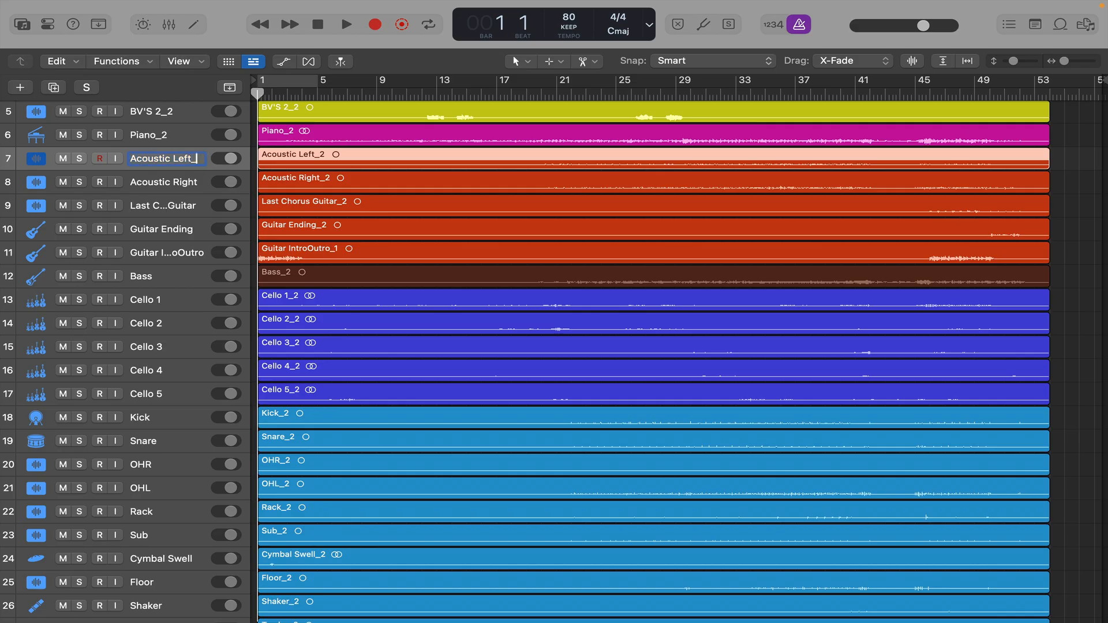
Rename the Piano_2 track as Piano.
{"action": "double_click", "coordinate": [169, 137]}
{"action": "key", "text": "Right"}
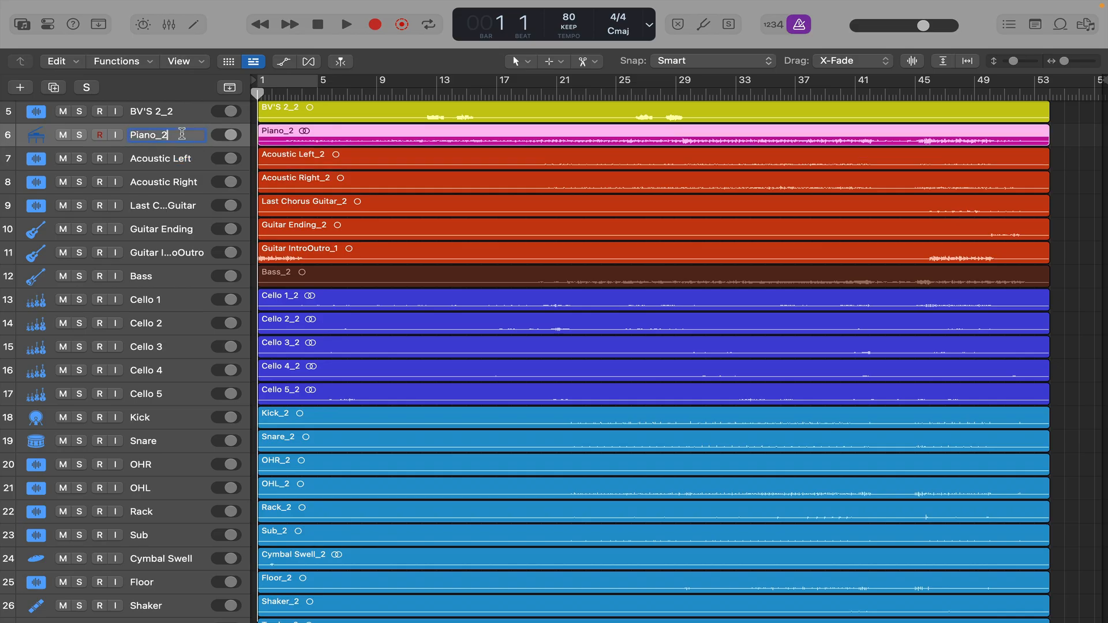
{"action": "key", "text": "BackSpace"}
Rename the BV'S 2_2 and BV'S 1_2 backing vocal tracks as BV'S 2 and BV'S 1.
{"action": "scroll", "coordinate": [178, 119], "scroll_direction": "up", "scroll_amount": 4}
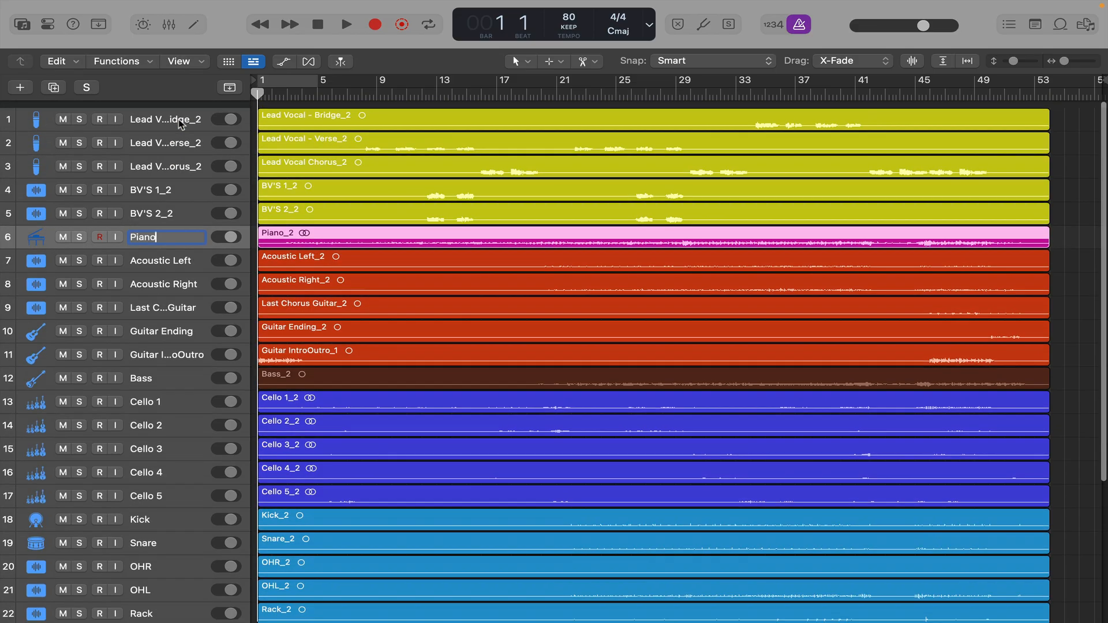
{"action": "double_click", "coordinate": [176, 206]}
{"action": "key", "text": "Right"}
{"action": "key", "text": "BackSpace"}
{"action": "key", "text": "BackSpace"}
{"action": "key", "text": "BackSpace"}
{"action": "type", "text": "2"}
{"action": "double_click", "coordinate": [178, 183]}
{"action": "key", "text": "Right"}
{"action": "key", "text": "BackSpace"}
{"action": "key", "text": "BackSpace"}
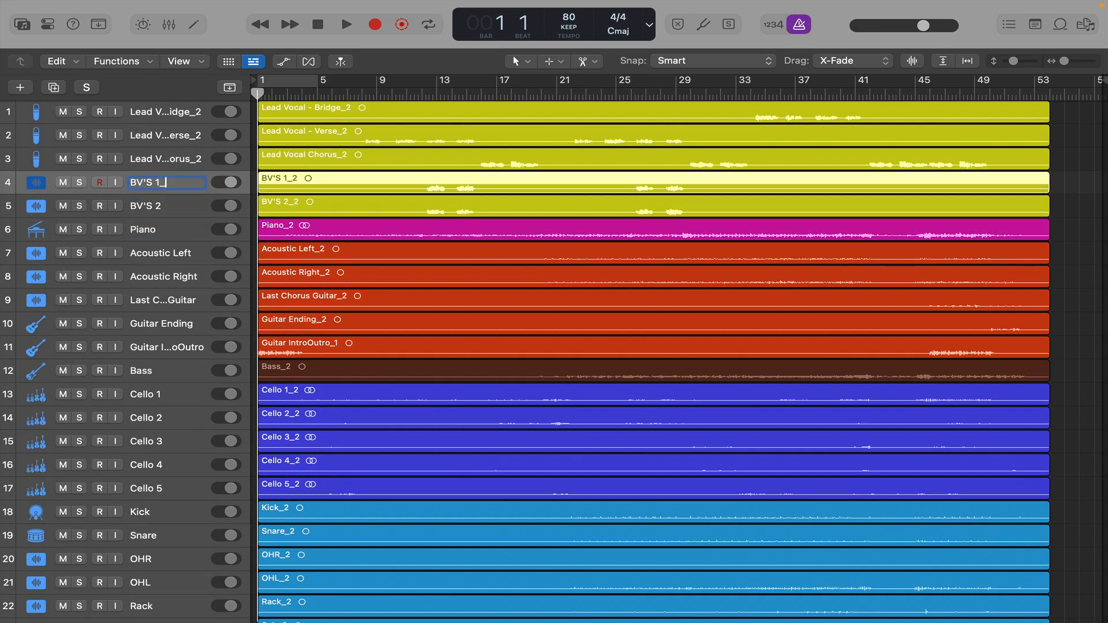
Remove the _2 suffix from the Lead Vocal - Verse_2 and Lead Vocal Chorus_2 track names.
{"action": "double_click", "coordinate": [187, 160]}
{"action": "key", "text": "Return"}
{"action": "double_click", "coordinate": [188, 137]}
{"action": "key", "text": "Right"}
{"action": "key", "text": "BackSpace"}
{"action": "key", "text": "BackSpace"}
{"action": "double_click", "coordinate": [184, 157]}
{"action": "key", "text": "Right"}
{"action": "key", "text": "BackSpace"}
{"action": "key", "text": "BackSpace"}
Rename the Lead Vocal - Bridge_2 track as Lead Vocal - Bridge.
{"action": "double_click", "coordinate": [184, 112]}
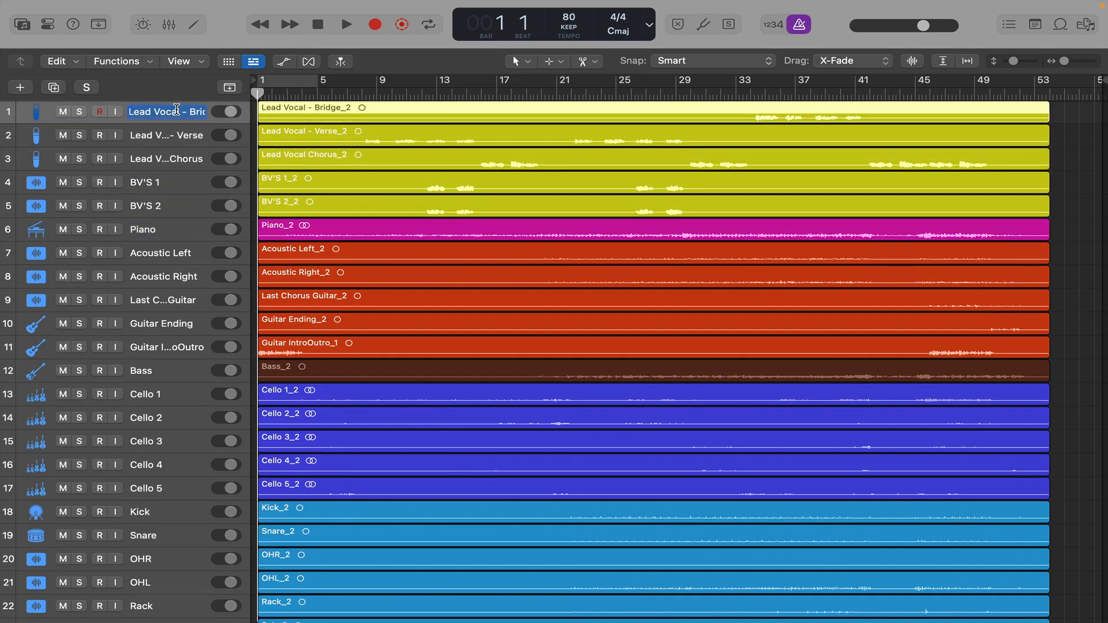
{"action": "key", "text": "Right"}
{"action": "key", "text": "BackSpace"}
{"action": "key", "text": "BackSpace"}
{"action": "key", "text": "Return"}
Select all regions in the project and name them after their tracks.
{"action": "scroll", "coordinate": [164, 428], "scroll_direction": "down", "scroll_amount": 8}
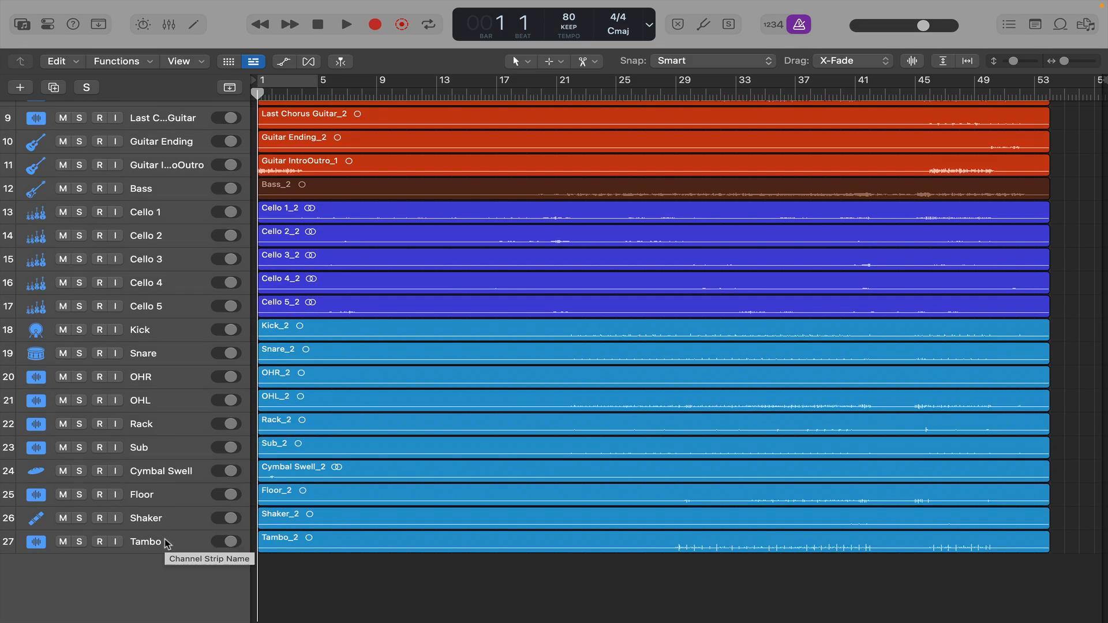
{"action": "left_click", "coordinate": [358, 542]}
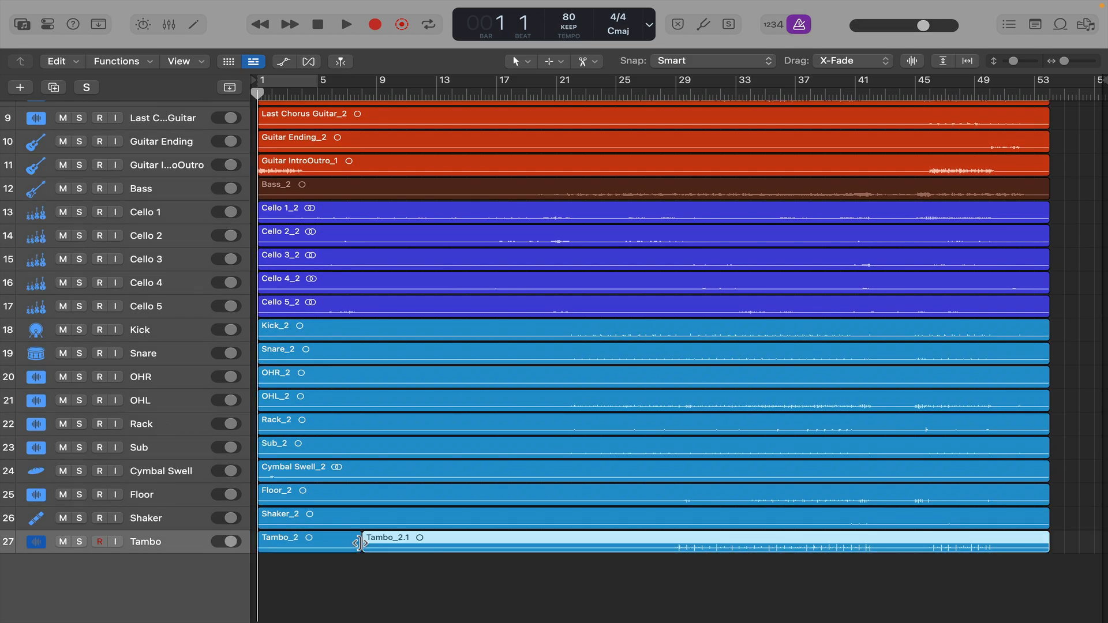
{"action": "key", "text": "super+a"}
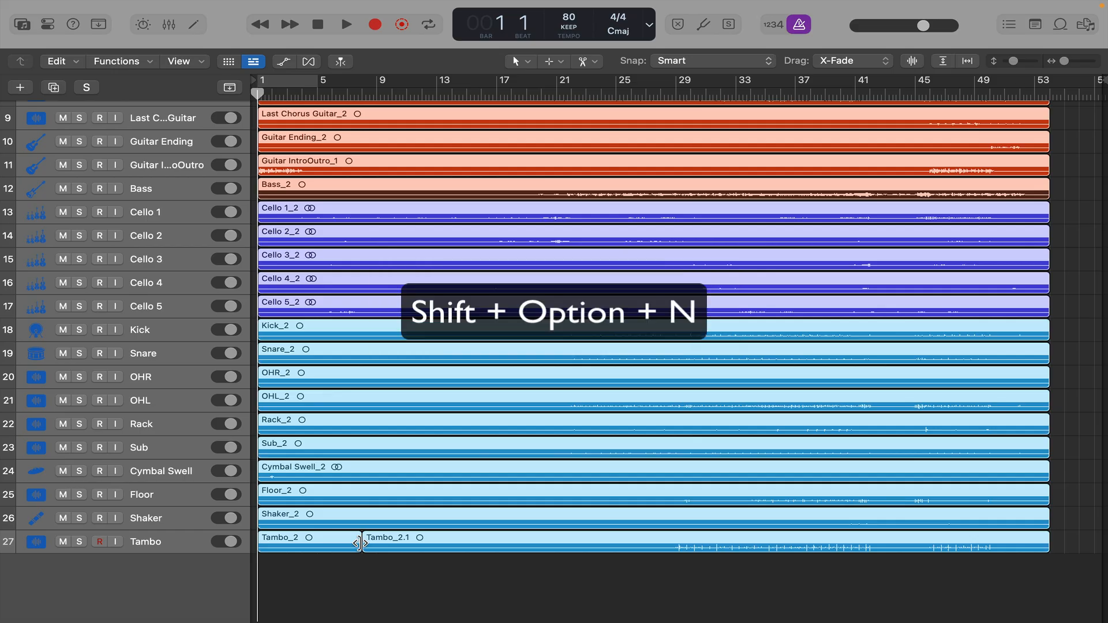
{"action": "key", "text": "shift+alt+n"}
{"action": "left_click", "coordinate": [363, 580]}
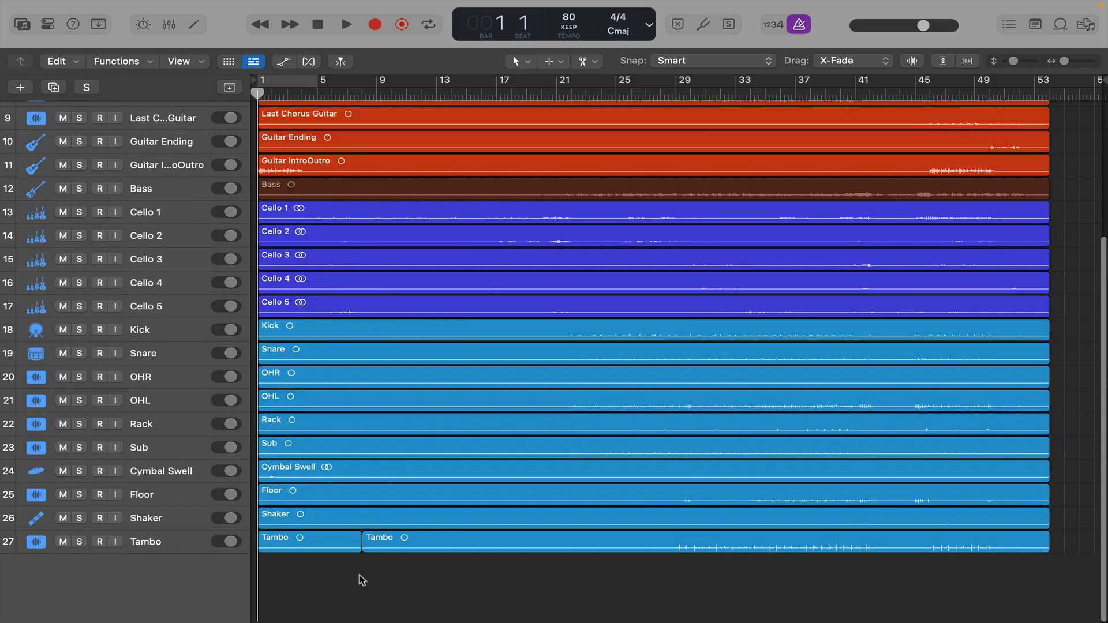
Undo the split of the Tambo region and adjust the track height so that nearly all tracks fit in view.
{"action": "key", "text": "ctrl+z"}
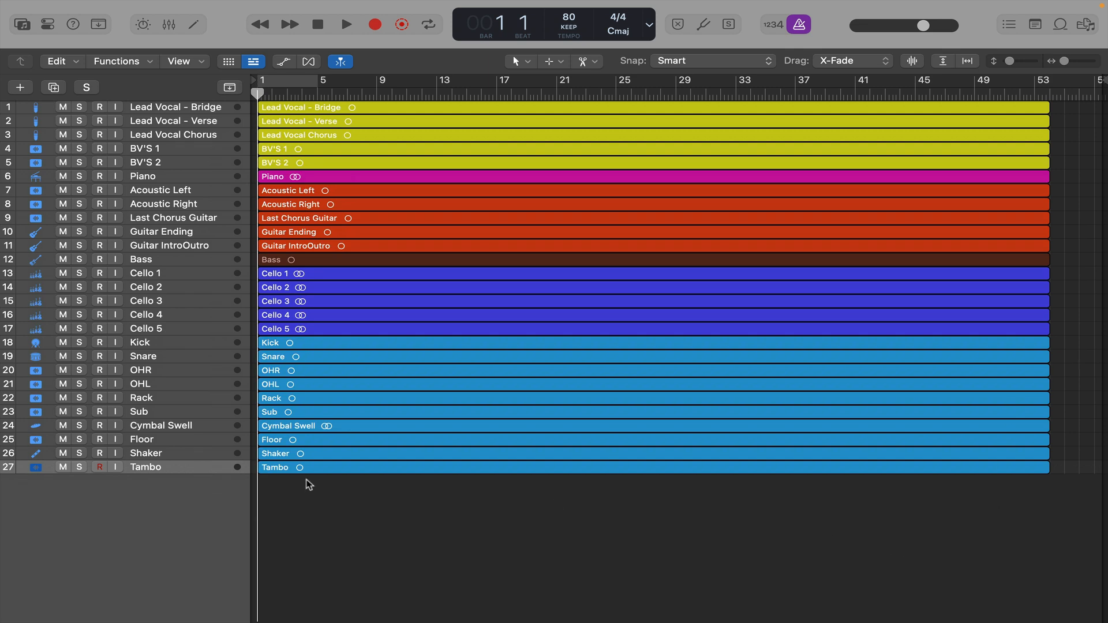
{"action": "key", "text": "super+Down"}
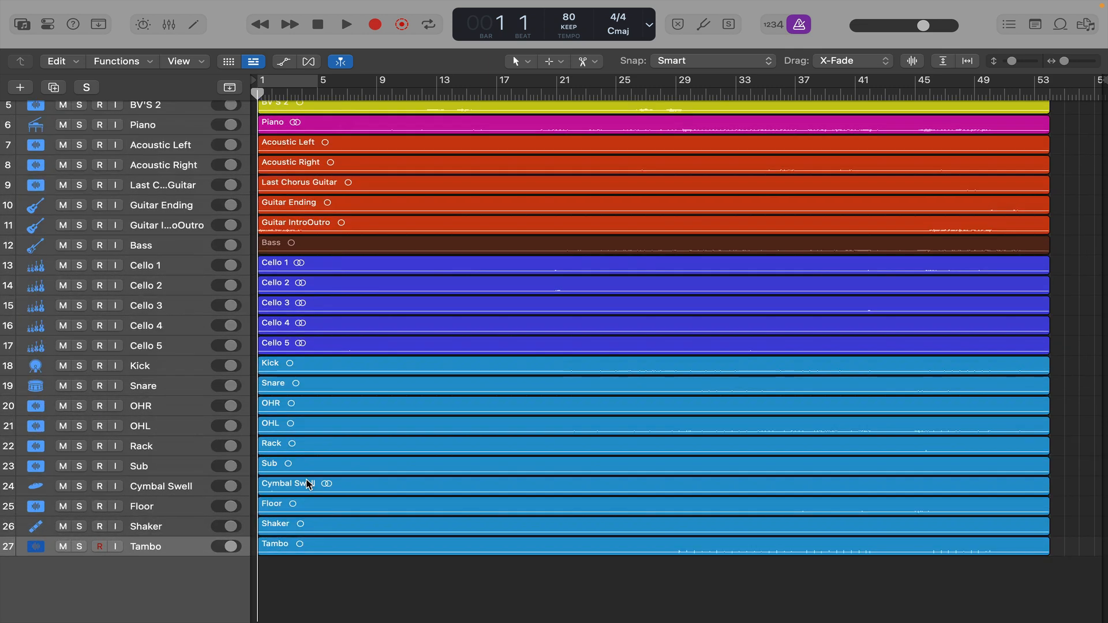
{"action": "scroll", "coordinate": [308, 484], "scroll_direction": "up", "scroll_amount": 5}
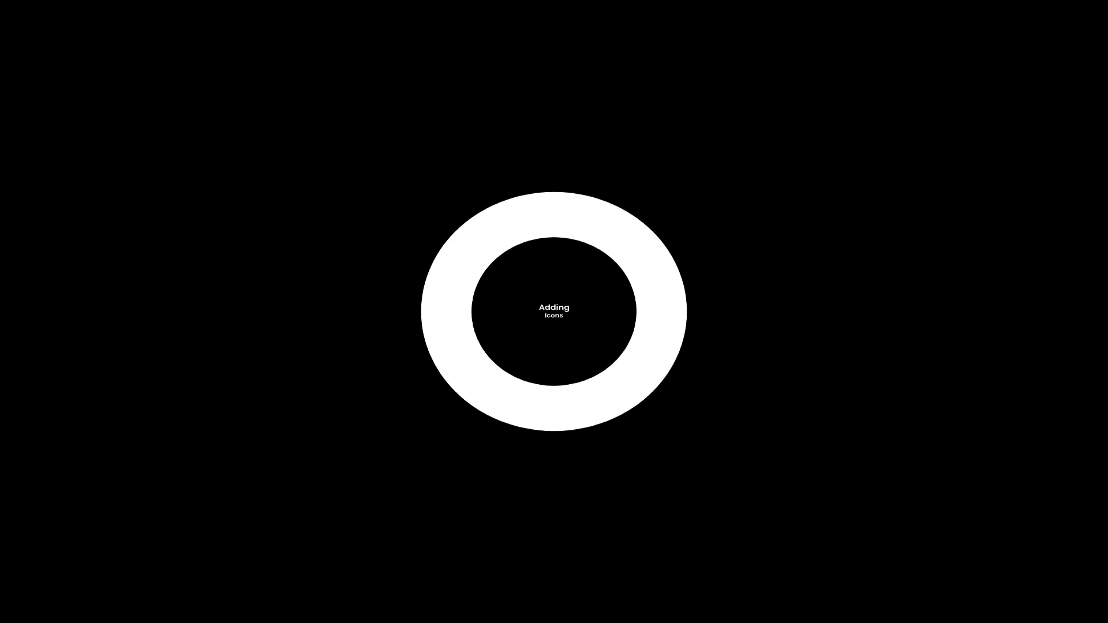
{"action": "left_click", "coordinate": [31, 114]}
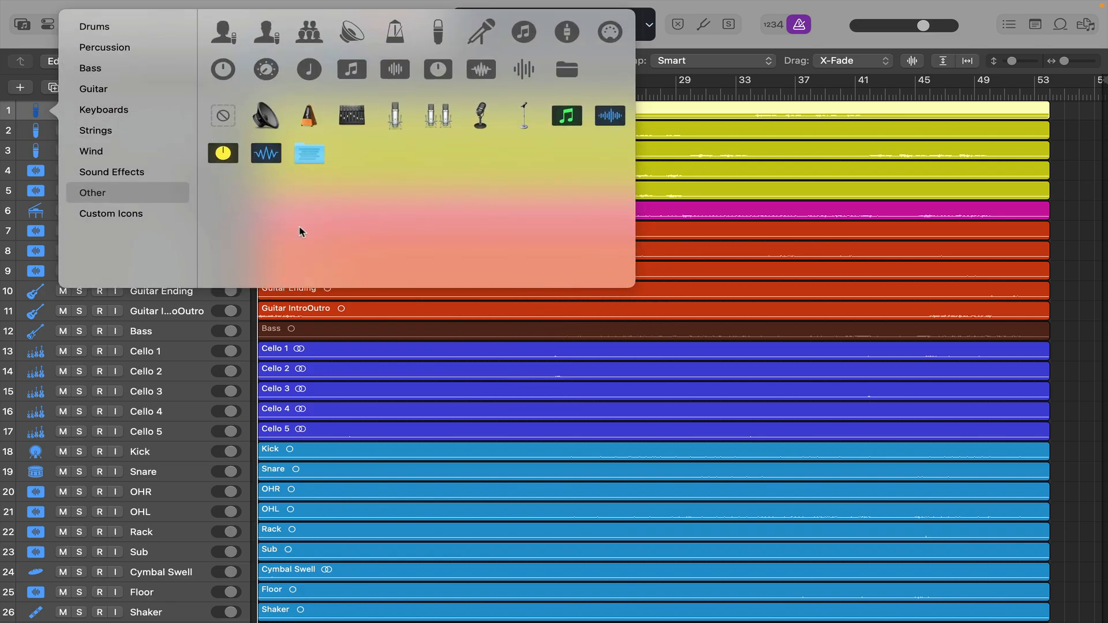
{"action": "key", "text": "Escape"}
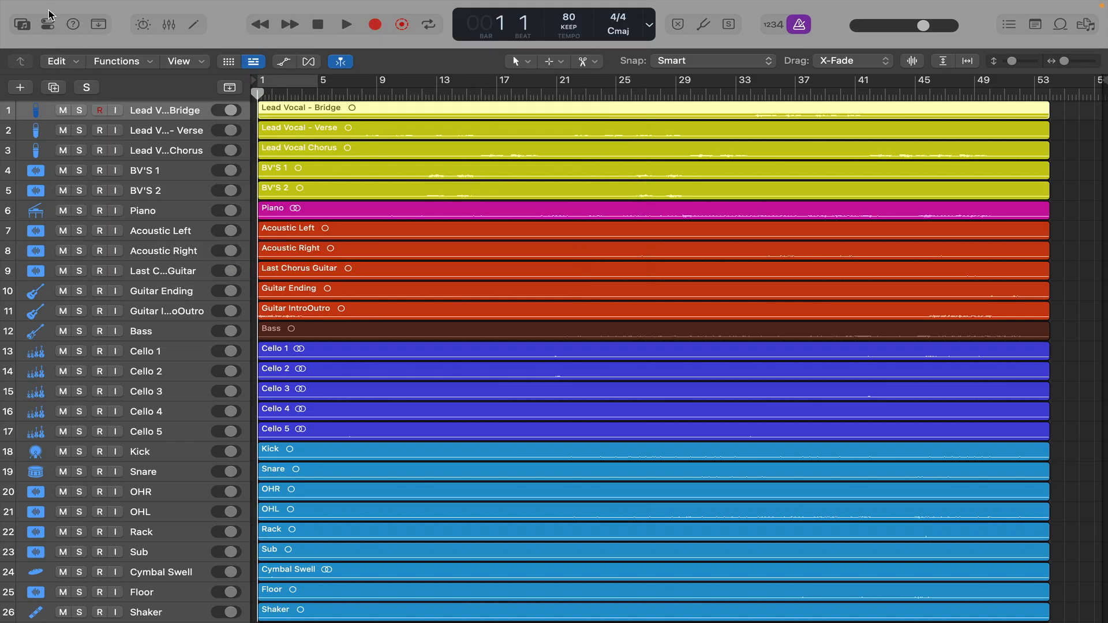
{"action": "scroll", "coordinate": [67, 508], "scroll_direction": "down", "scroll_amount": 3}
{"action": "scroll", "coordinate": [68, 508], "scroll_direction": "up", "scroll_amount": 3}
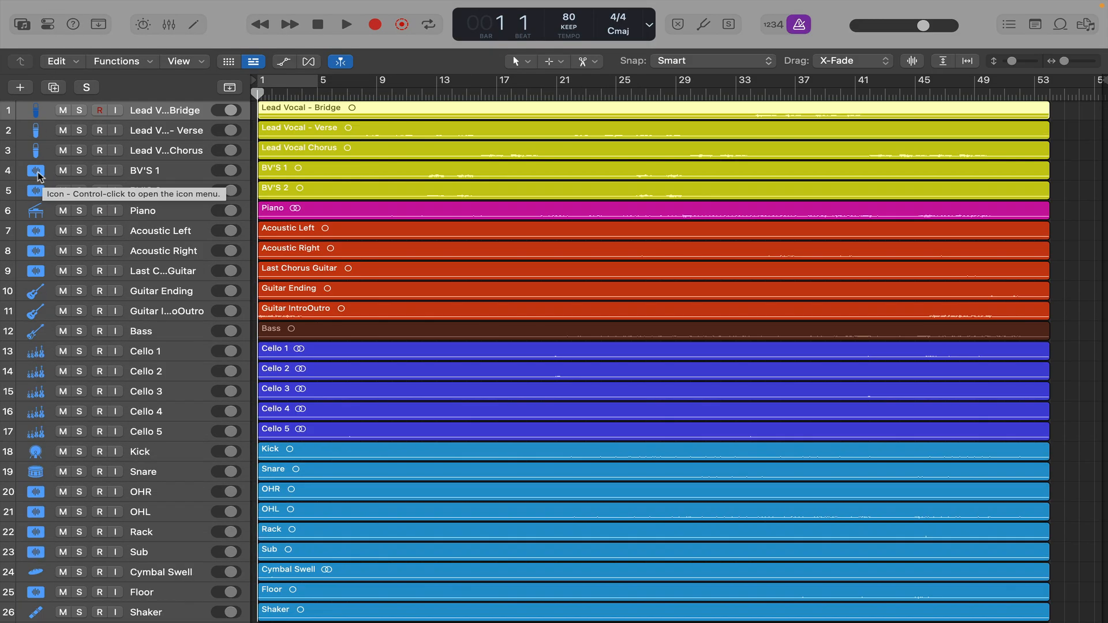
Assign the three-person vocal group icon to the BV'S 1 and BV'S 2 tracks.
{"action": "left_click", "coordinate": [38, 172]}
{"action": "left_click", "coordinate": [39, 175]}
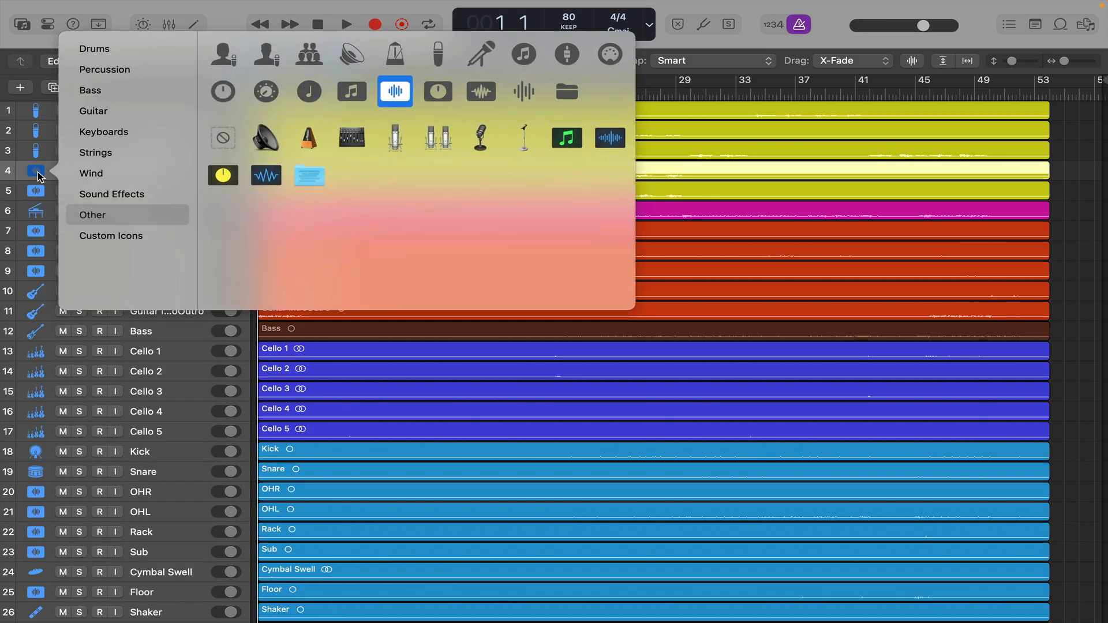
{"action": "left_click", "coordinate": [309, 57]}
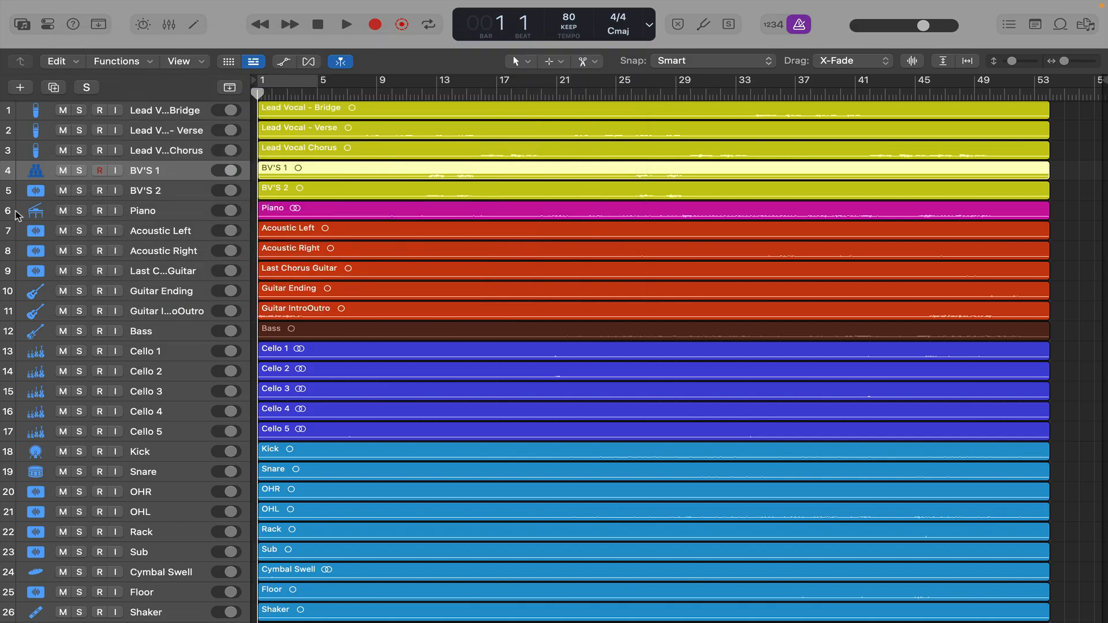
{"action": "left_click", "coordinate": [38, 192]}
{"action": "left_click", "coordinate": [38, 192]}
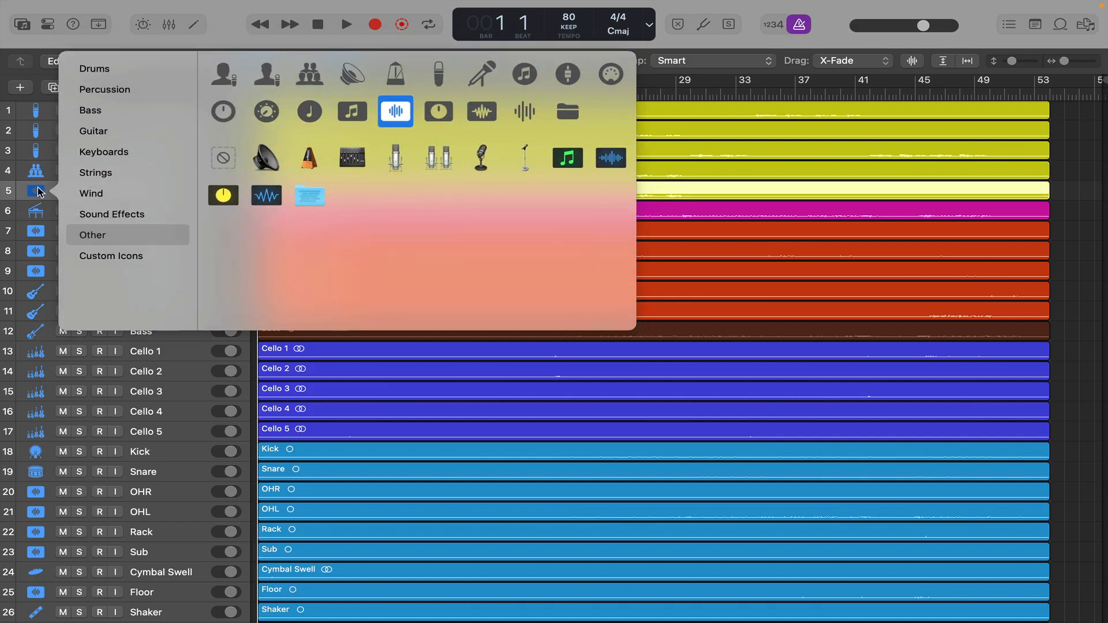
{"action": "left_click", "coordinate": [301, 76]}
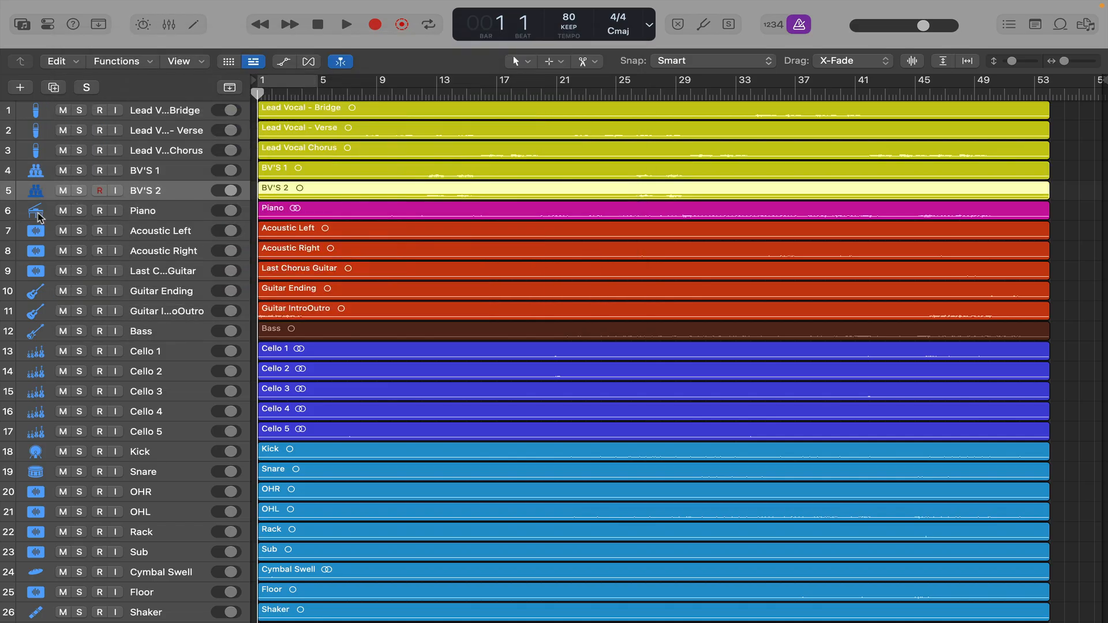
{"action": "left_click", "coordinate": [37, 231]}
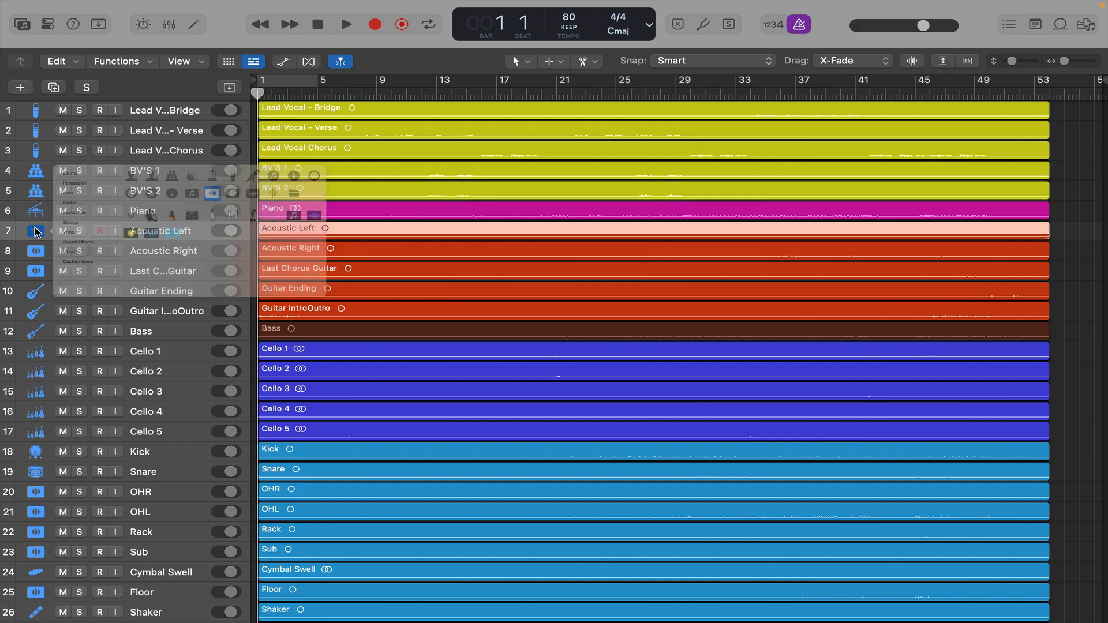
{"action": "left_click", "coordinate": [37, 232]}
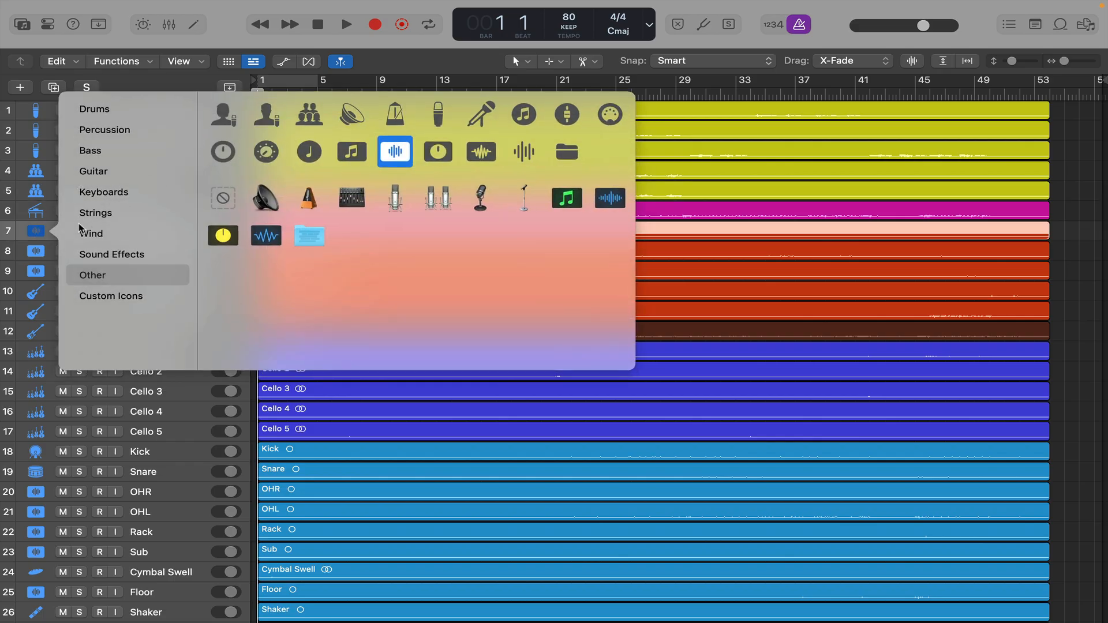
{"action": "key", "text": "Escape"}
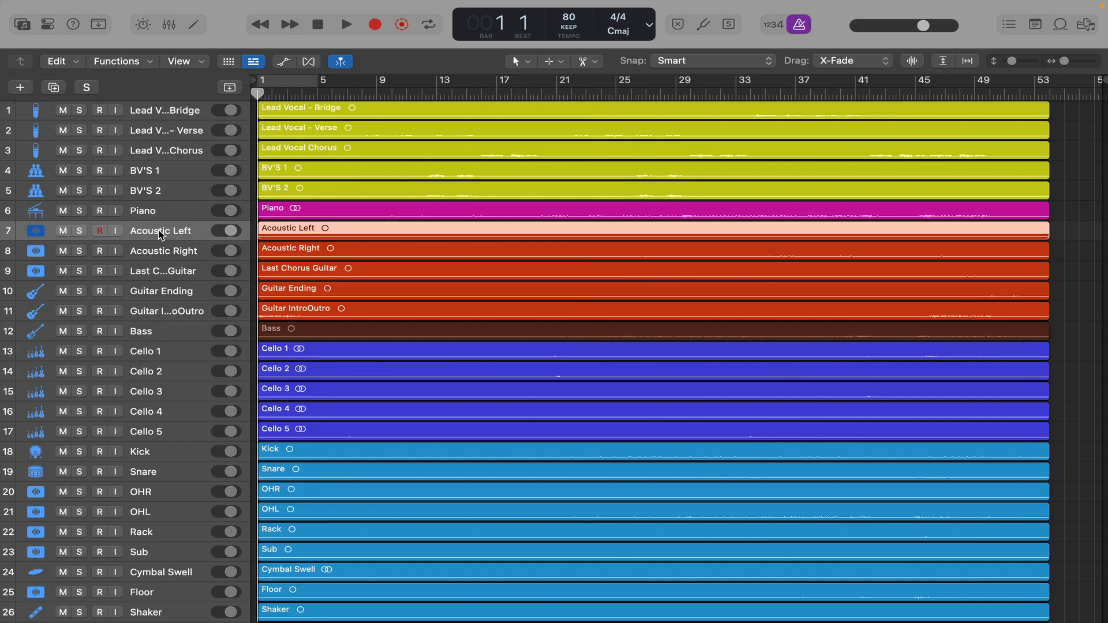
Give the Acoustic Left and Acoustic Right tracks the second coloured acoustic guitar icon from the Guitar category.
{"action": "left_click", "coordinate": [39, 232]}
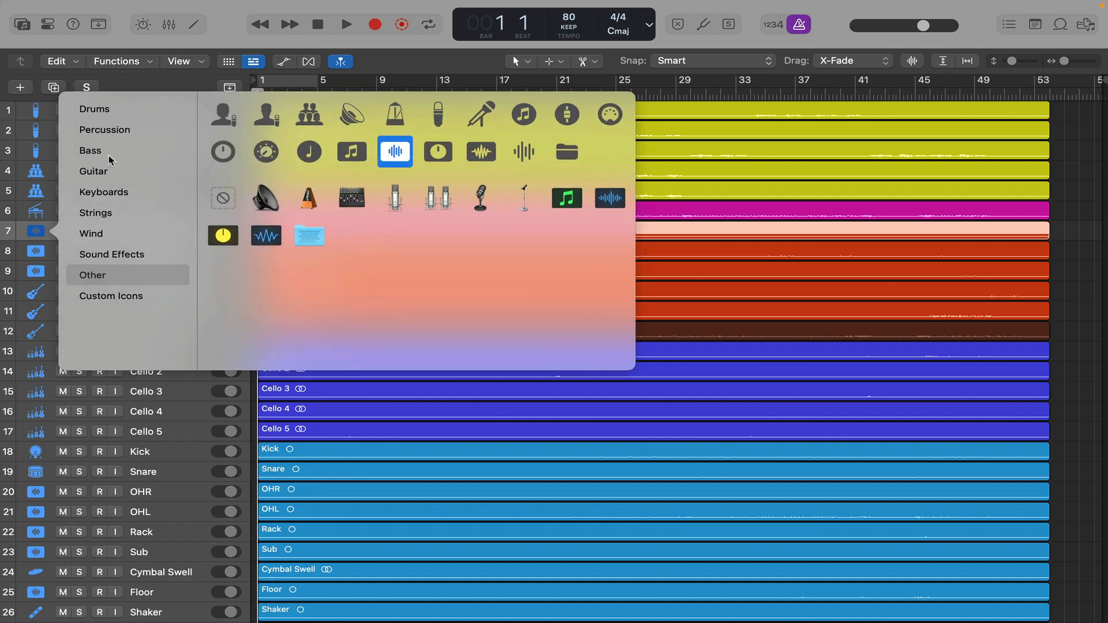
{"action": "left_click", "coordinate": [105, 173]}
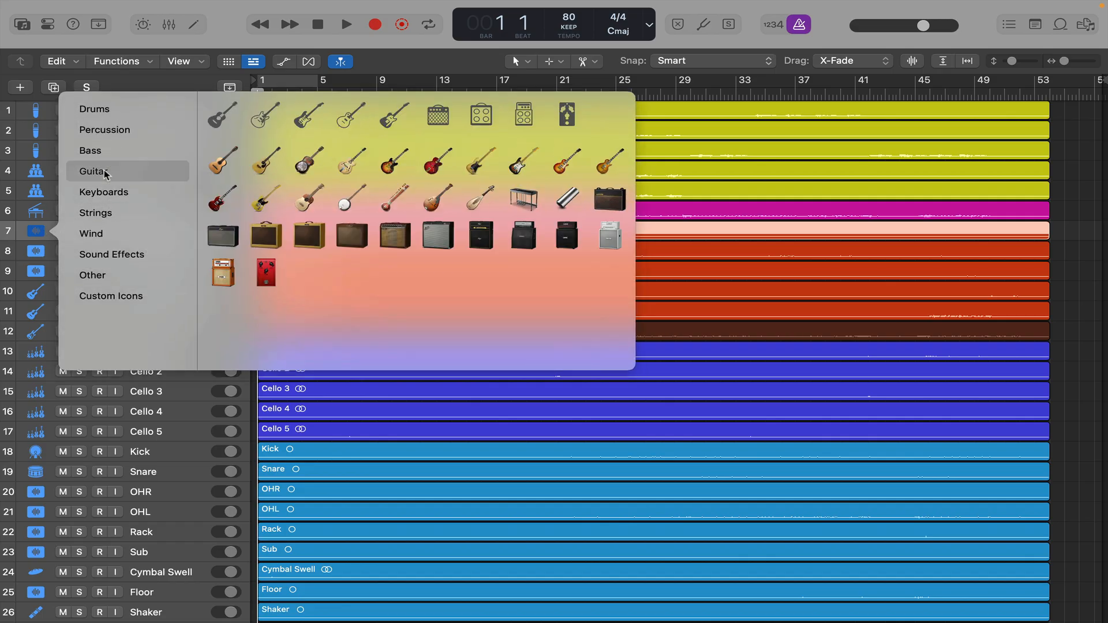
{"action": "left_click", "coordinate": [268, 166]}
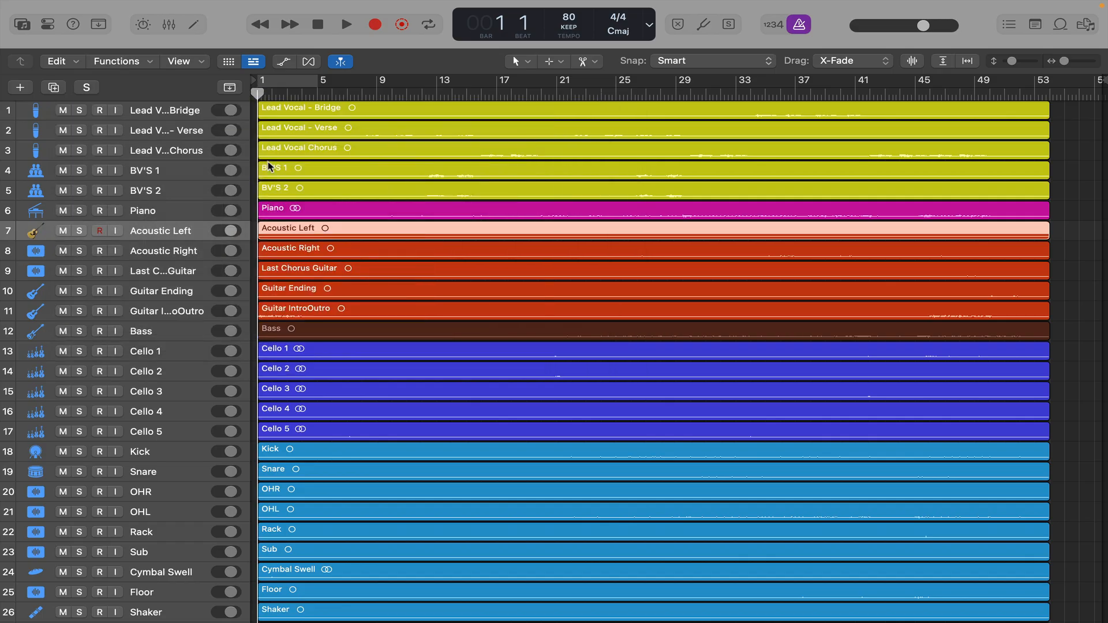
{"action": "left_click", "coordinate": [35, 251]}
{"action": "left_click", "coordinate": [254, 184]}
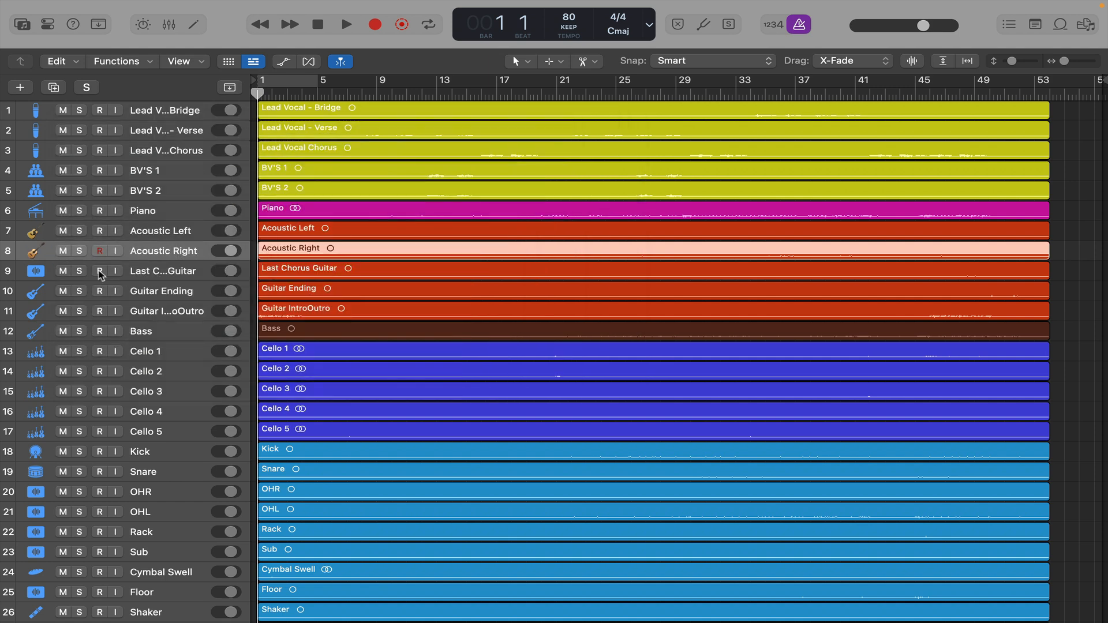
Give the Last Chorus Guitar track the coloured electric guitar icon with the white pickguard from the Guitar category.
{"action": "left_click", "coordinate": [41, 271]}
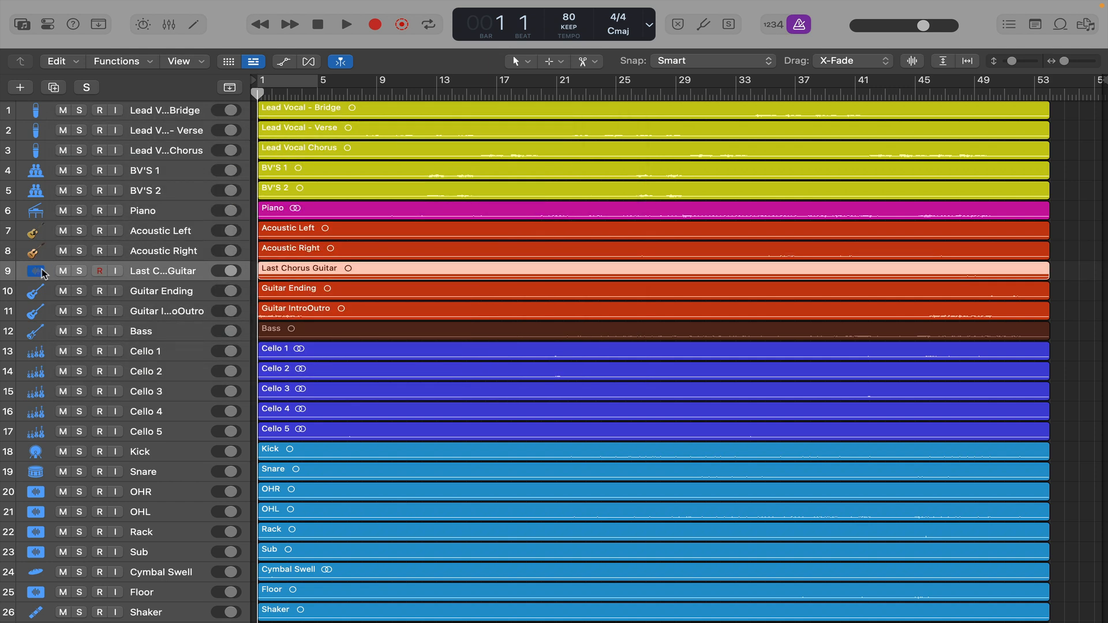
{"action": "left_click", "coordinate": [39, 270]}
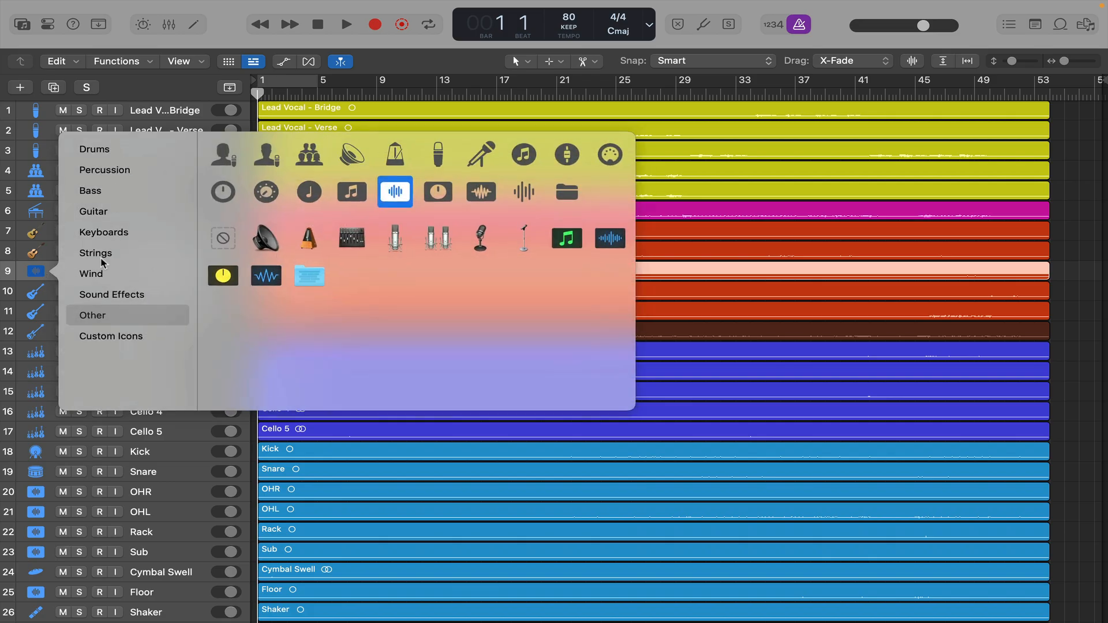
{"action": "left_click", "coordinate": [101, 212]}
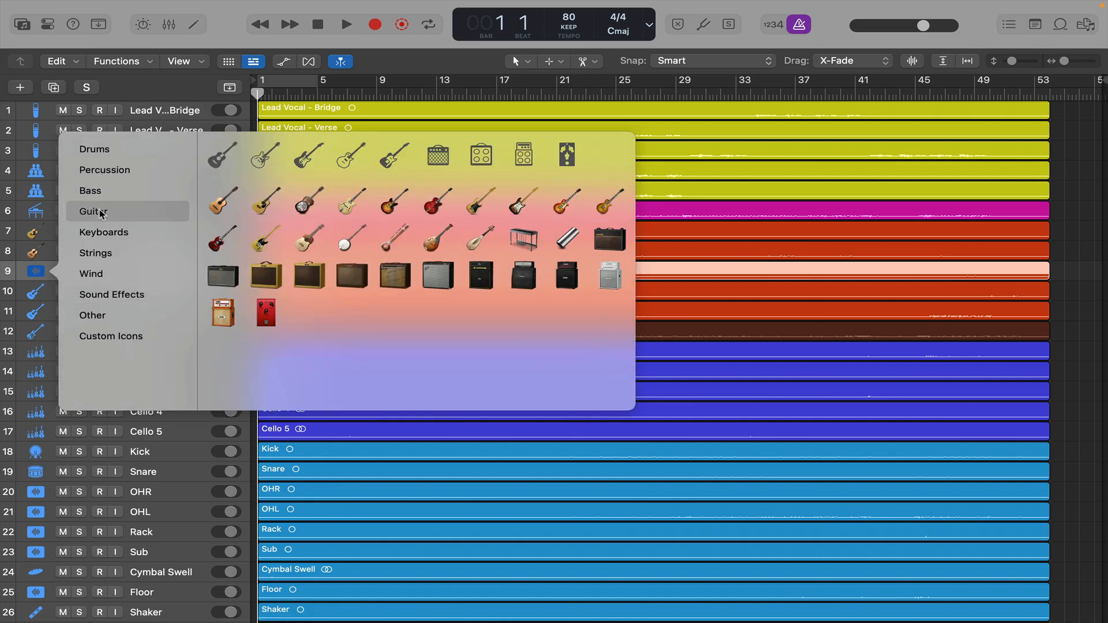
{"action": "left_click", "coordinate": [522, 200]}
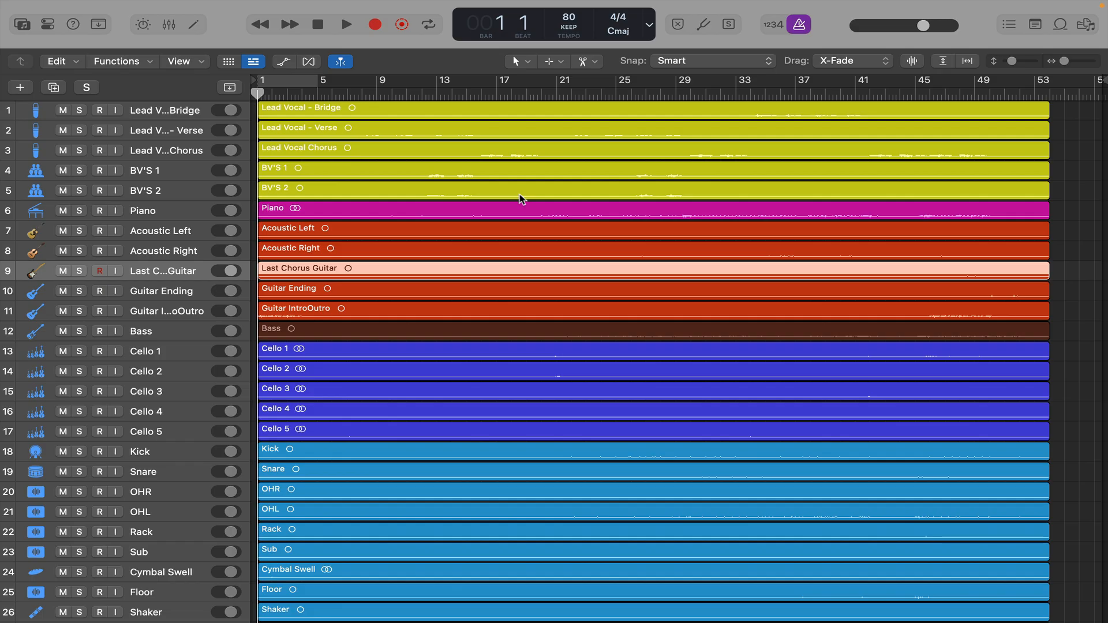
Assign the blue drum kit icon from the Drums category to the OHR and OHL overhead tracks.
{"action": "scroll", "coordinate": [122, 416], "scroll_direction": "down", "scroll_amount": 5}
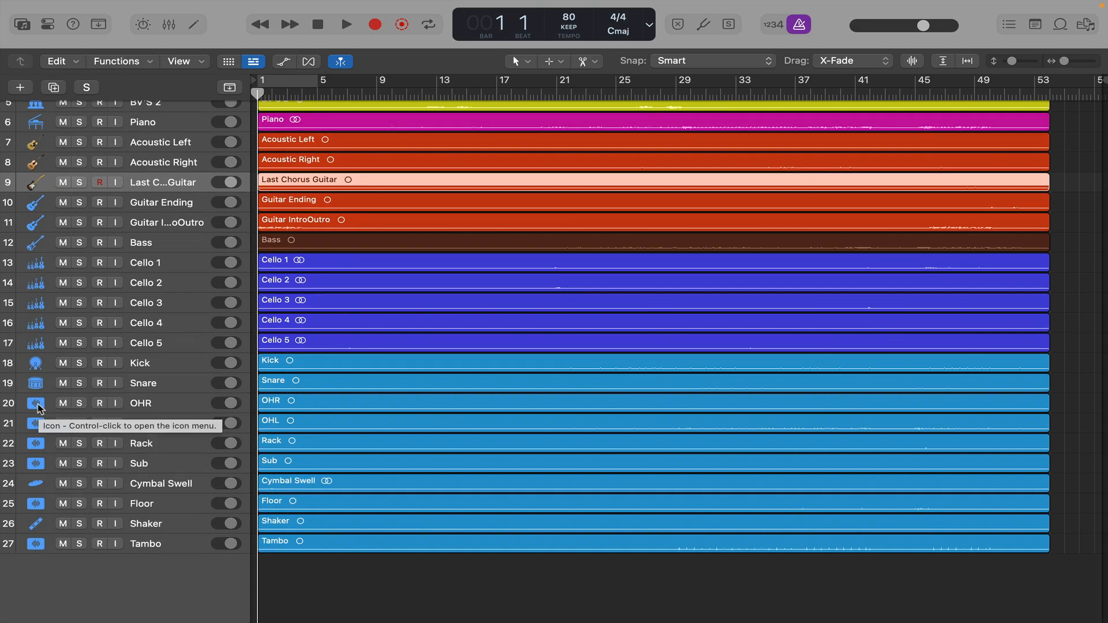
{"action": "left_click", "coordinate": [37, 404]}
{"action": "left_click", "coordinate": [37, 406]}
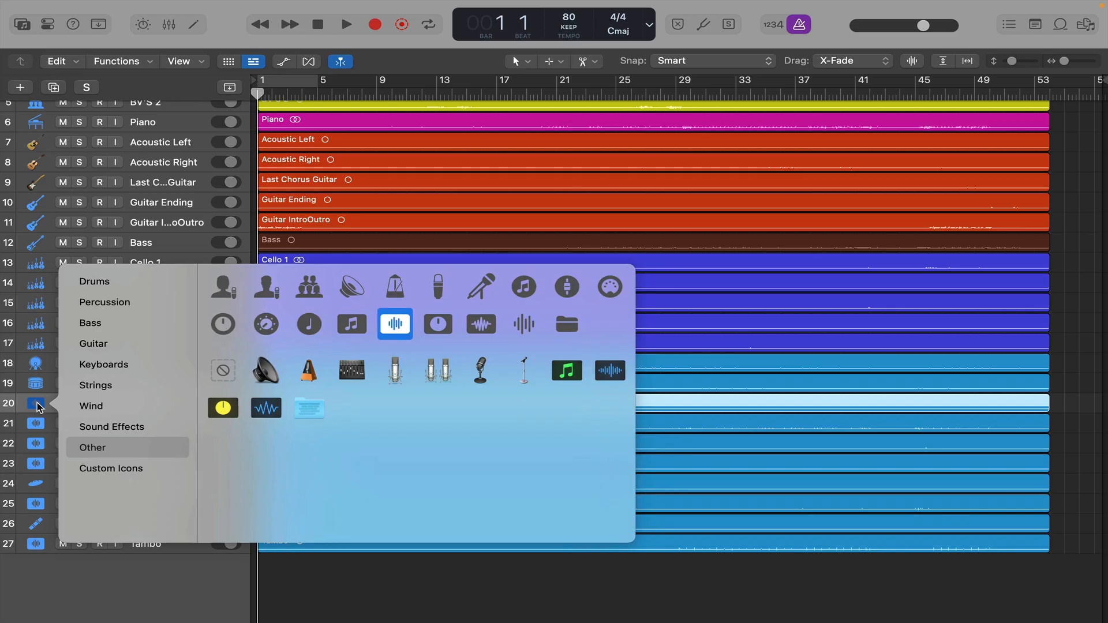
{"action": "left_click", "coordinate": [109, 280]}
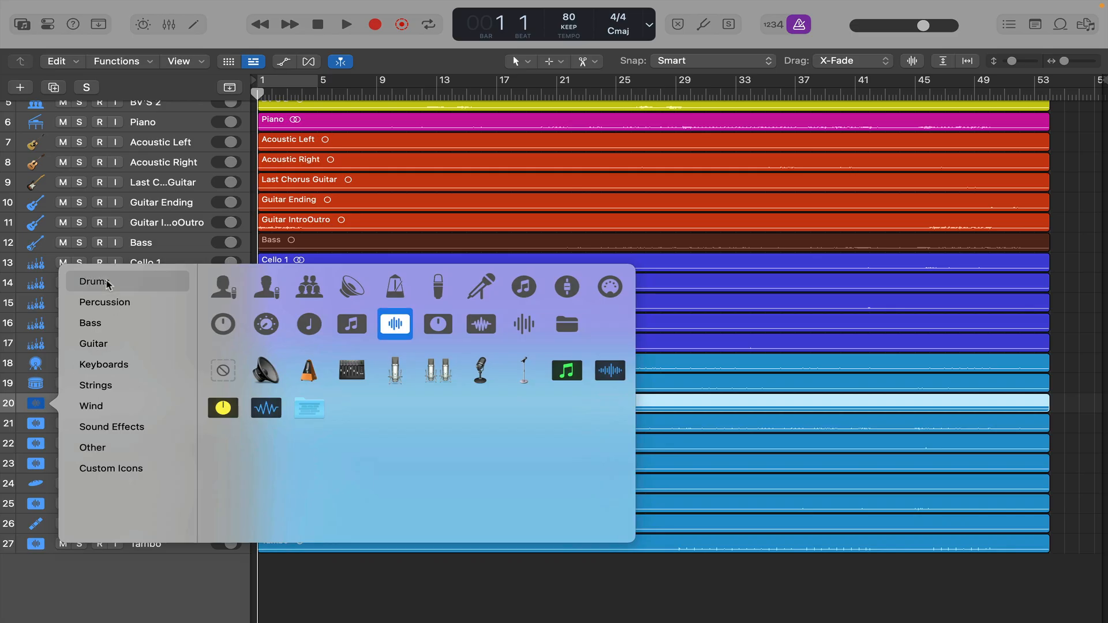
{"action": "left_click", "coordinate": [514, 318]}
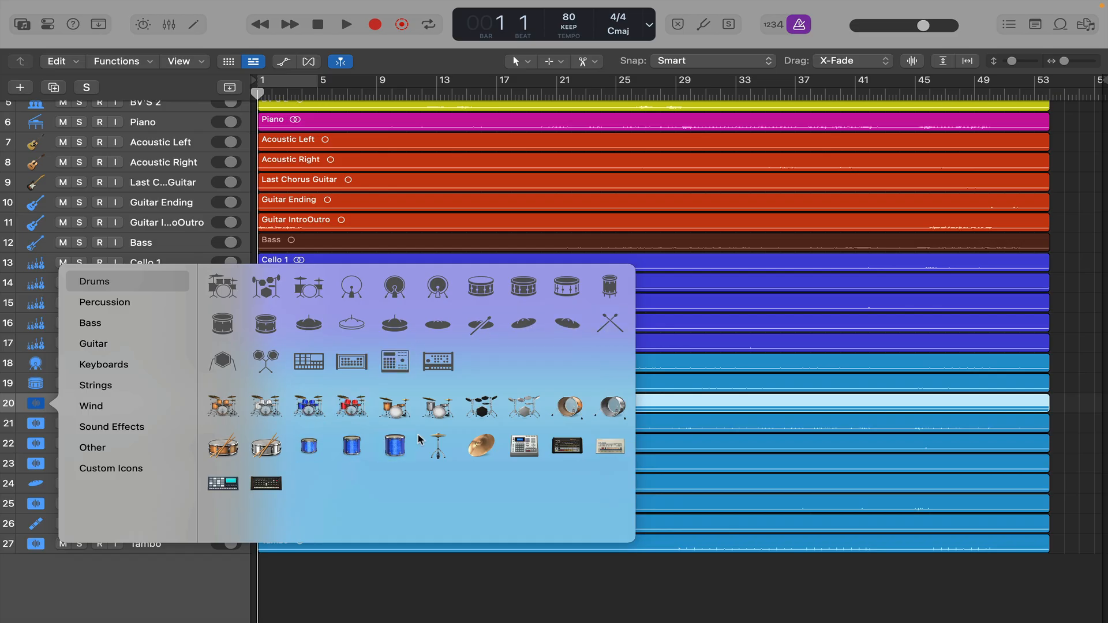
{"action": "left_click", "coordinate": [309, 406]}
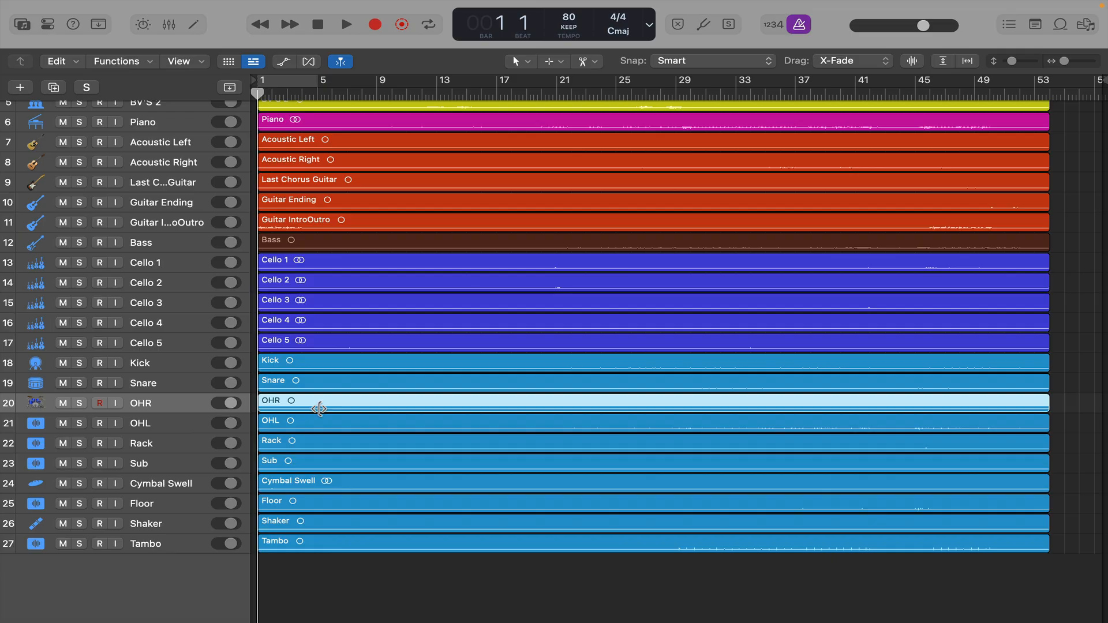
{"action": "left_click", "coordinate": [34, 428]}
{"action": "right_click", "coordinate": [36, 427]}
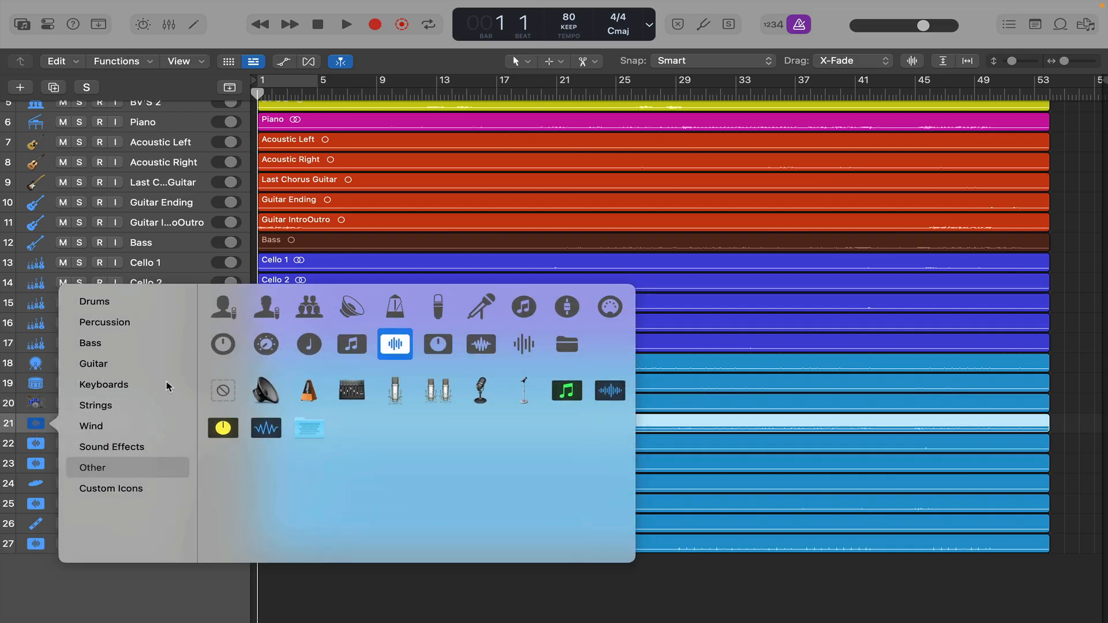
{"action": "left_click", "coordinate": [95, 302]}
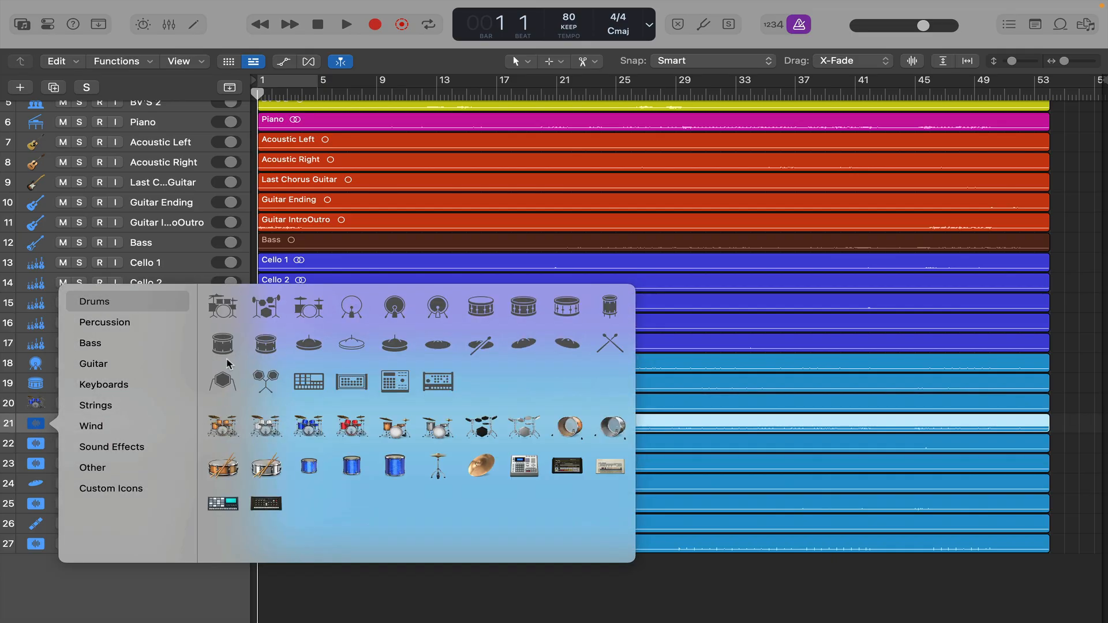
{"action": "left_click", "coordinate": [304, 432]}
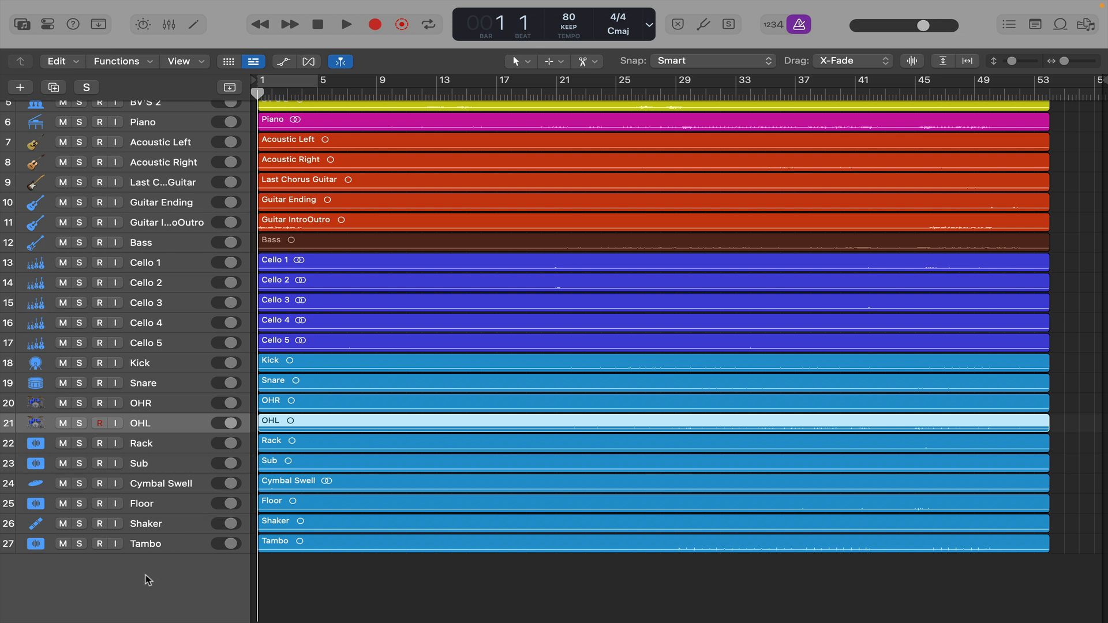
Give the Rack track the smallest blue tom icon from the Drums category.
{"action": "left_click", "coordinate": [35, 445]}
{"action": "left_click", "coordinate": [35, 444]}
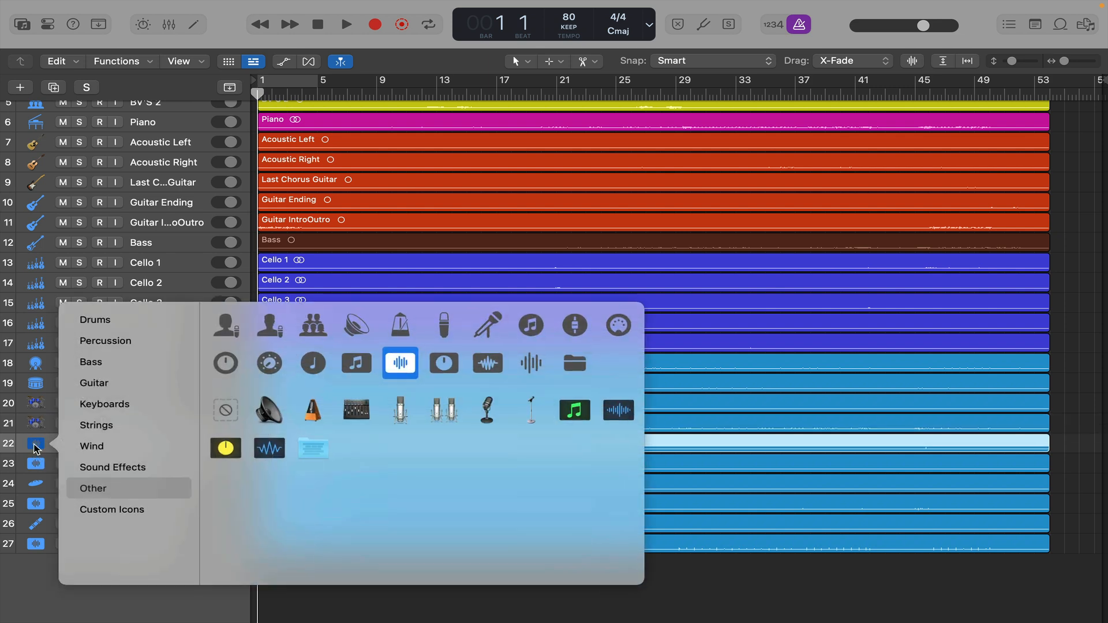
{"action": "left_click", "coordinate": [101, 328]}
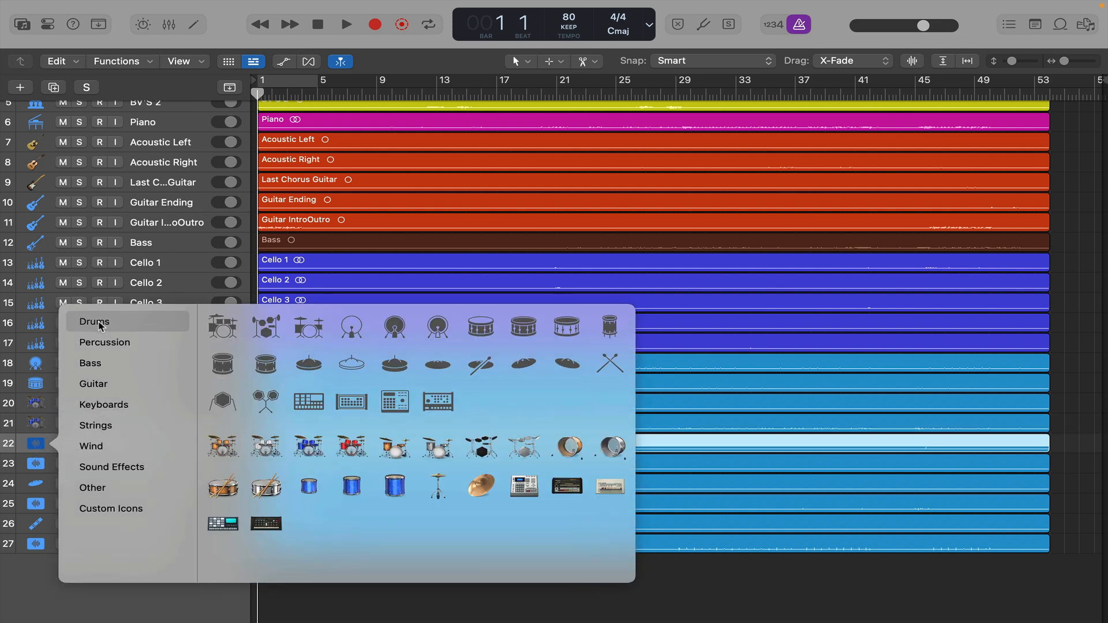
{"action": "left_click", "coordinate": [312, 488]}
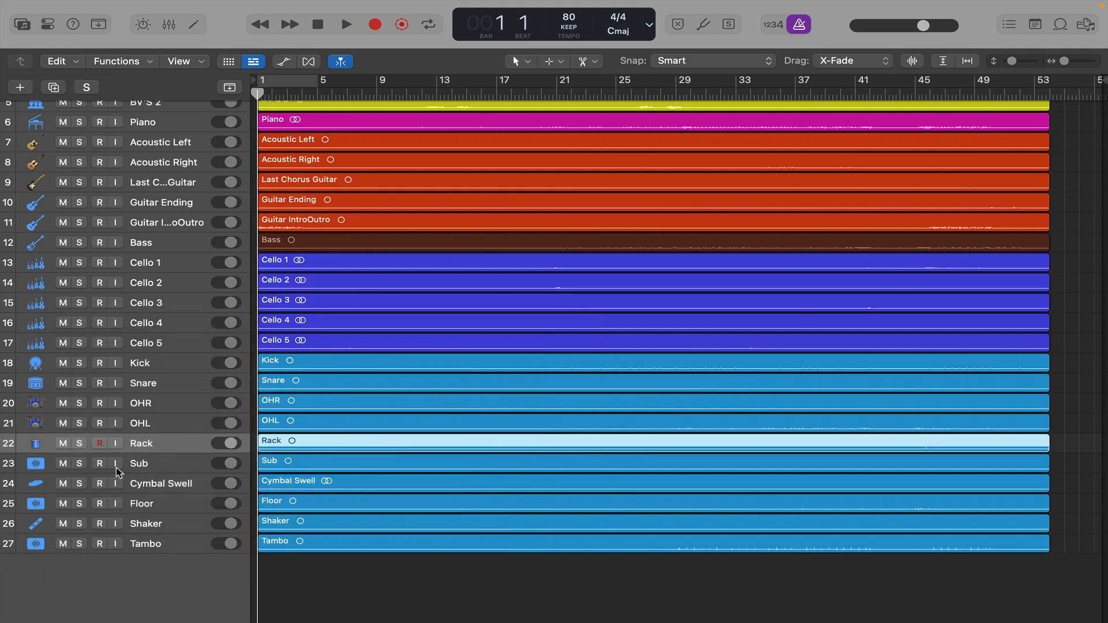
Give the Sub track the hexagonal electronic drum pad icon from the Drums category.
{"action": "left_click", "coordinate": [35, 465]}
{"action": "left_click", "coordinate": [35, 465]}
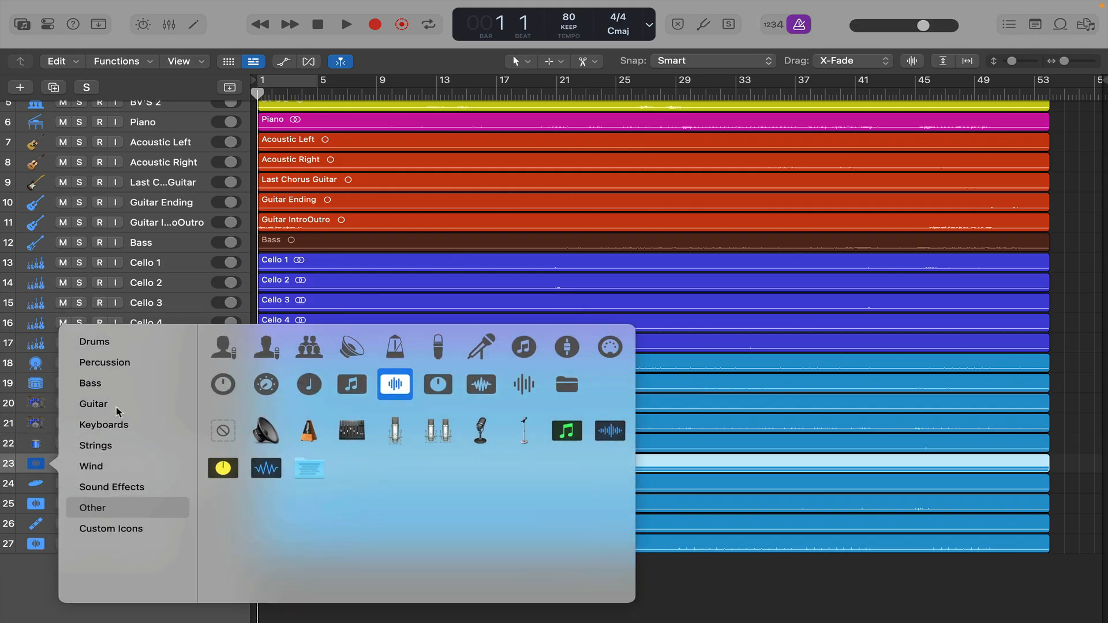
{"action": "left_click", "coordinate": [104, 345]}
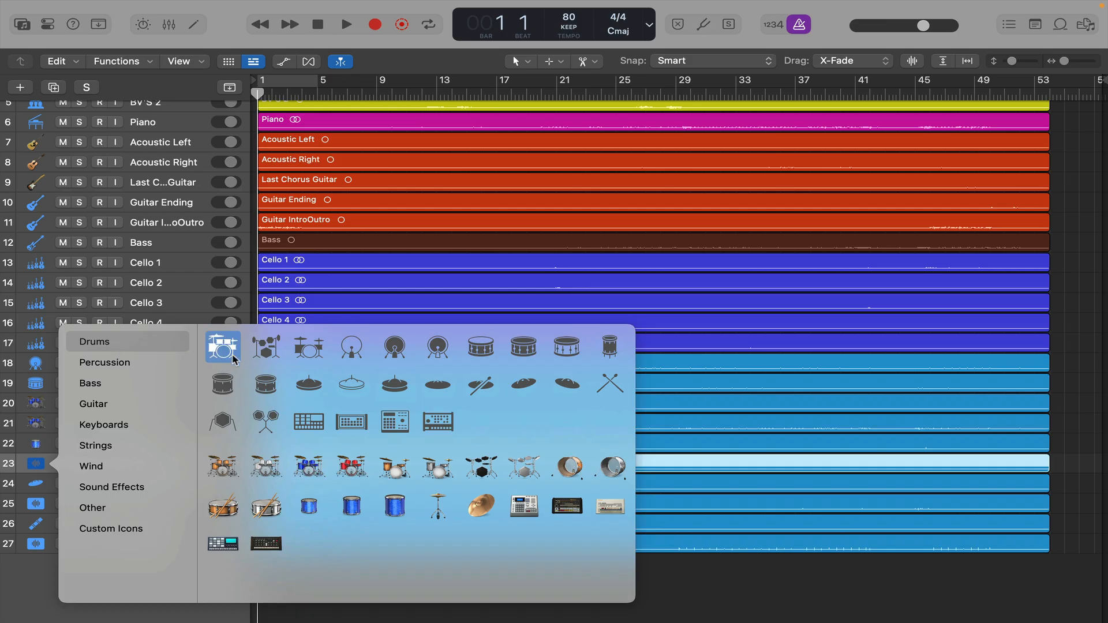
{"action": "left_click", "coordinate": [223, 422]}
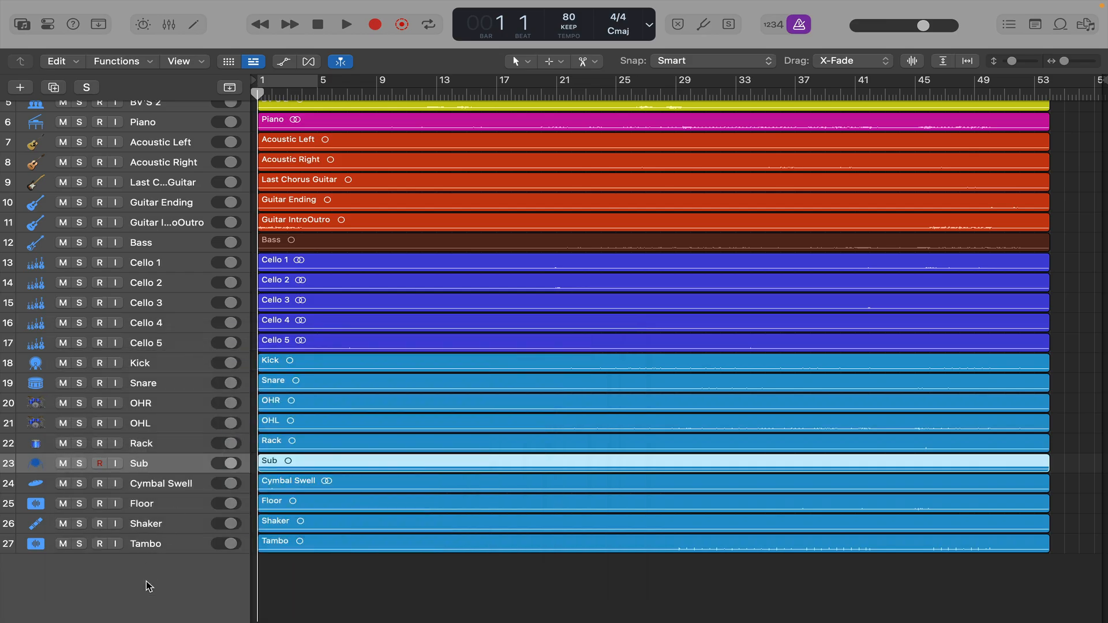
Give the Tambo track the coloured tambourine ring icon from the Percussion category.
{"action": "left_click", "coordinate": [36, 544]}
{"action": "left_click", "coordinate": [37, 545]}
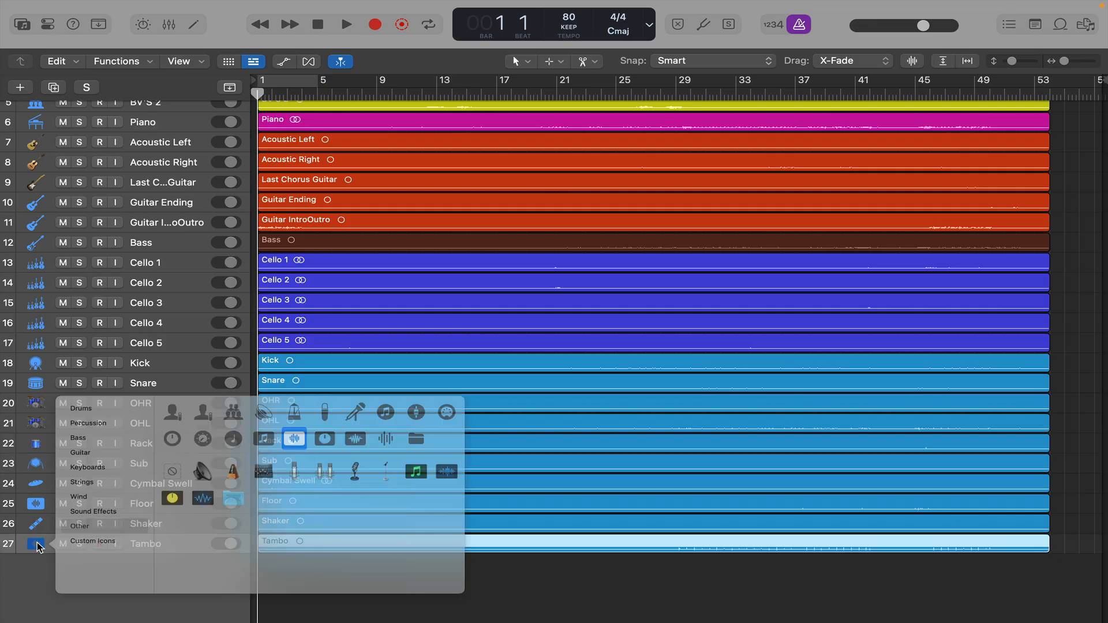
{"action": "left_click", "coordinate": [121, 374]}
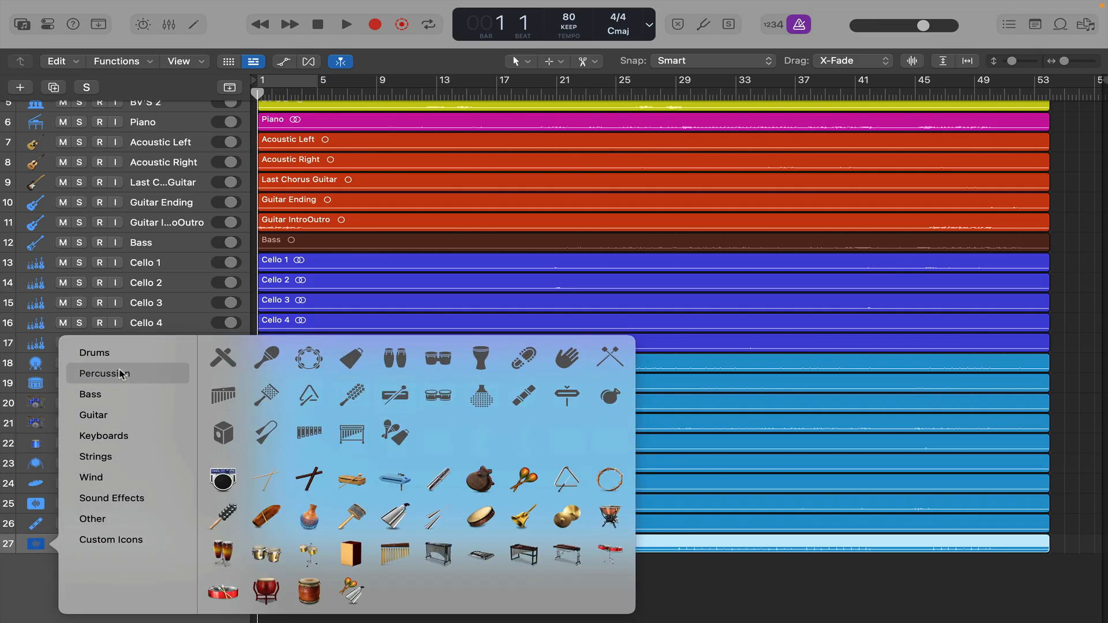
{"action": "left_click", "coordinate": [616, 487]}
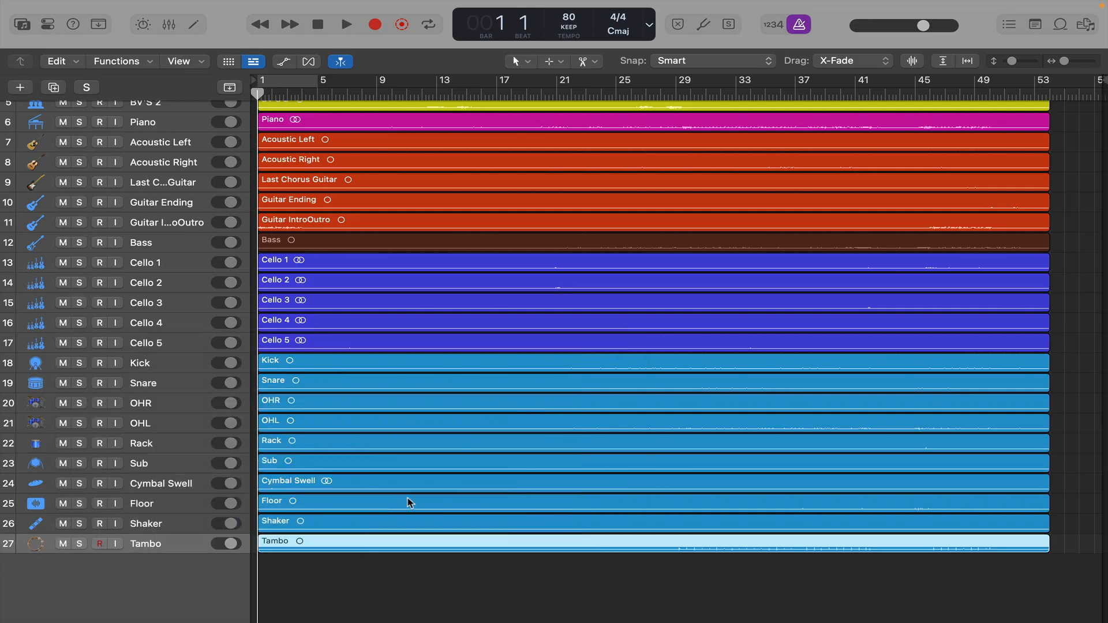
Give the Floor track the large blue floor tom icon.
{"action": "left_click", "coordinate": [36, 505]}
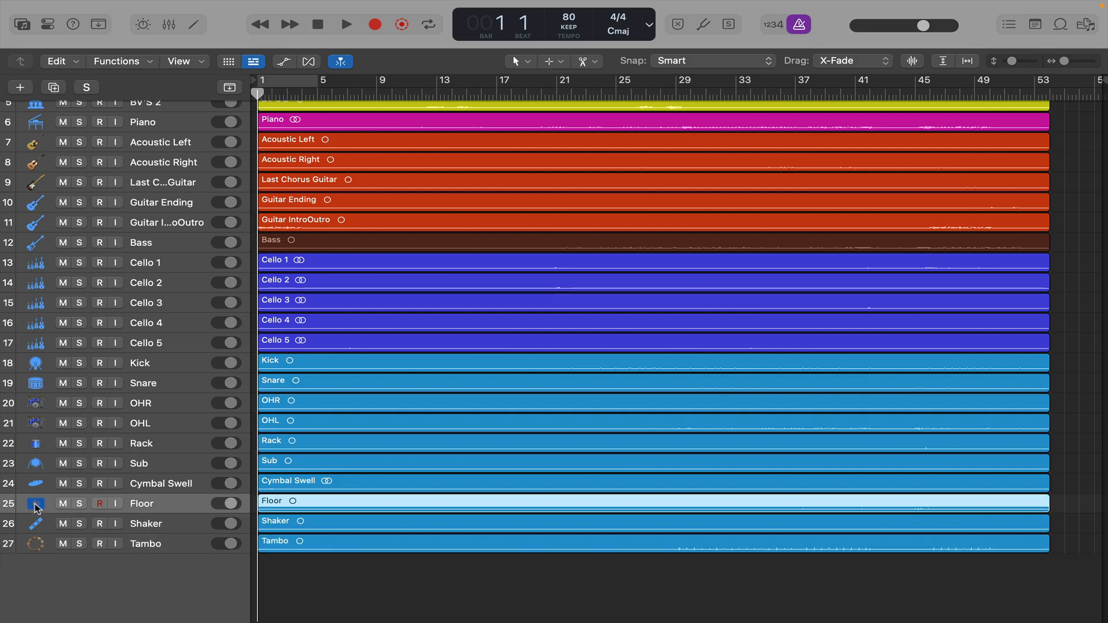
{"action": "left_click", "coordinate": [36, 506]}
{"action": "left_click", "coordinate": [398, 395]}
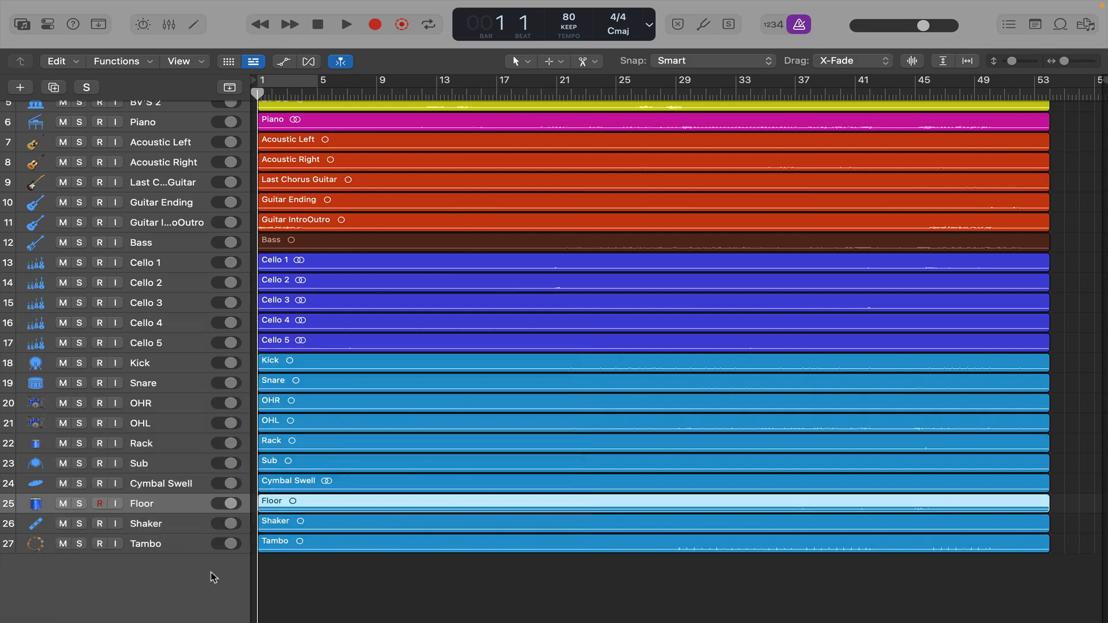
Adjust the track height so the drum waveforms are readable and move the playhead to bar 23.
{"action": "key", "text": "super+Up"}
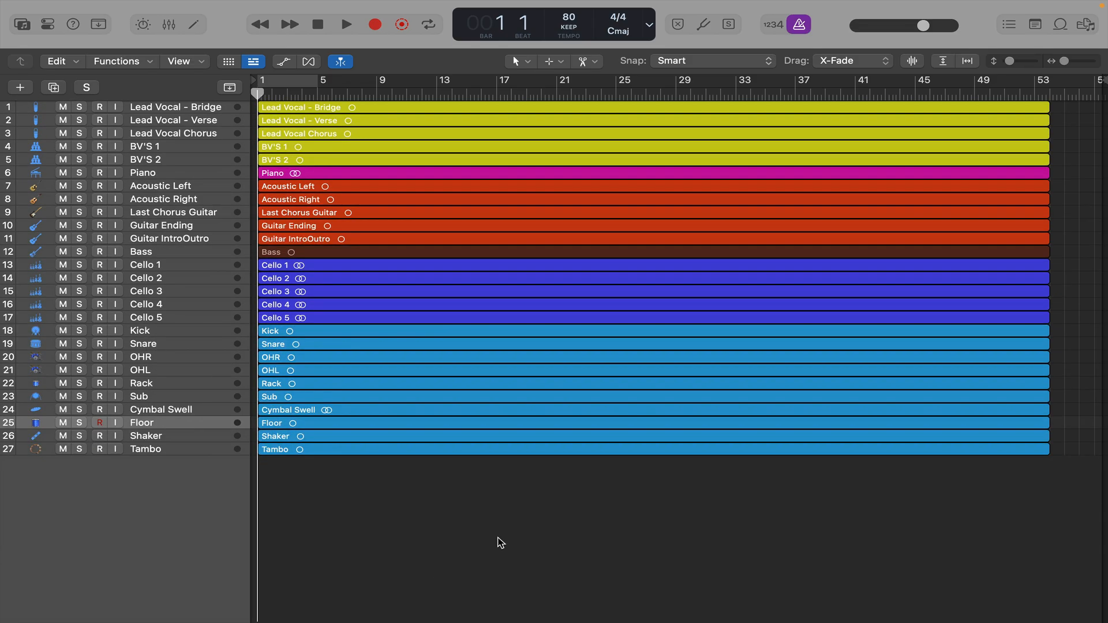
{"action": "left_click", "coordinate": [175, 107]}
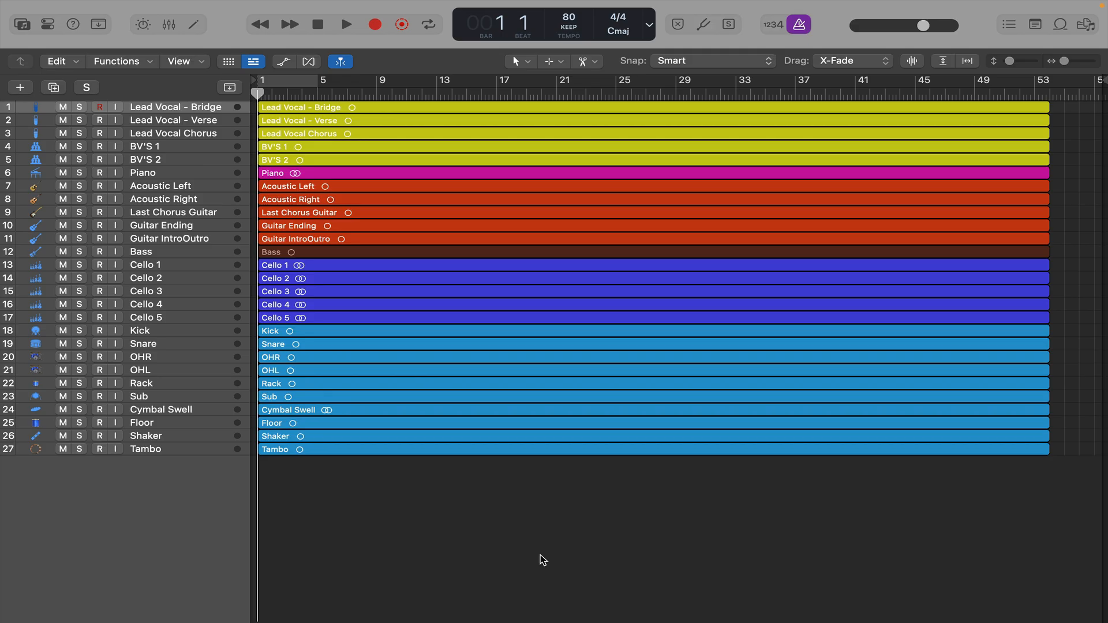
{"action": "key", "text": "super+Down"}
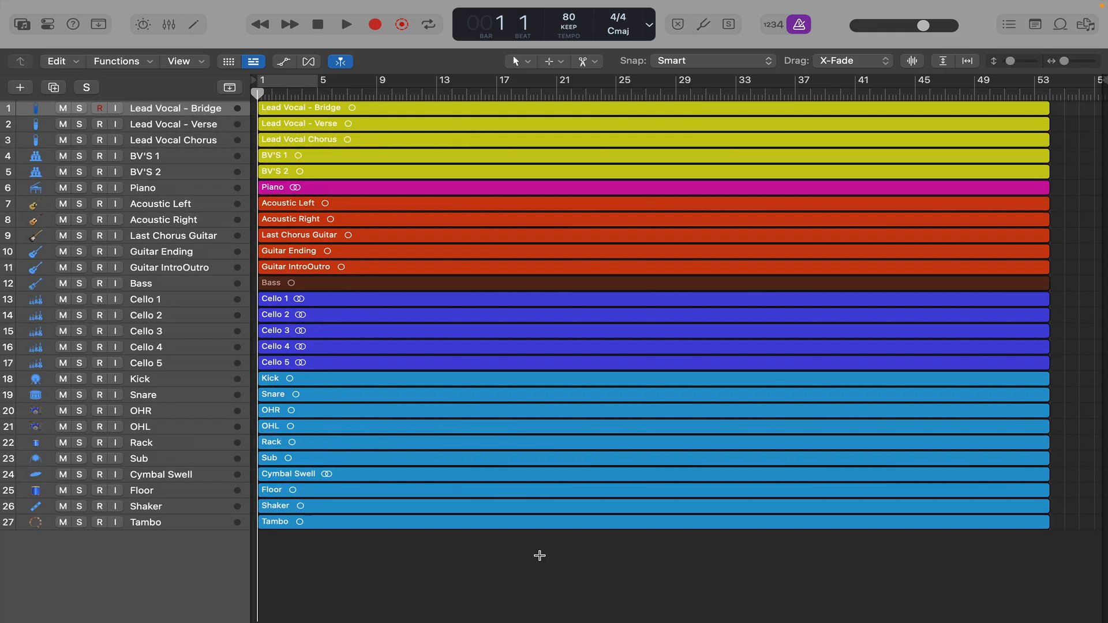
{"action": "scroll", "coordinate": [569, 456], "scroll_direction": "down", "scroll_amount": 5}
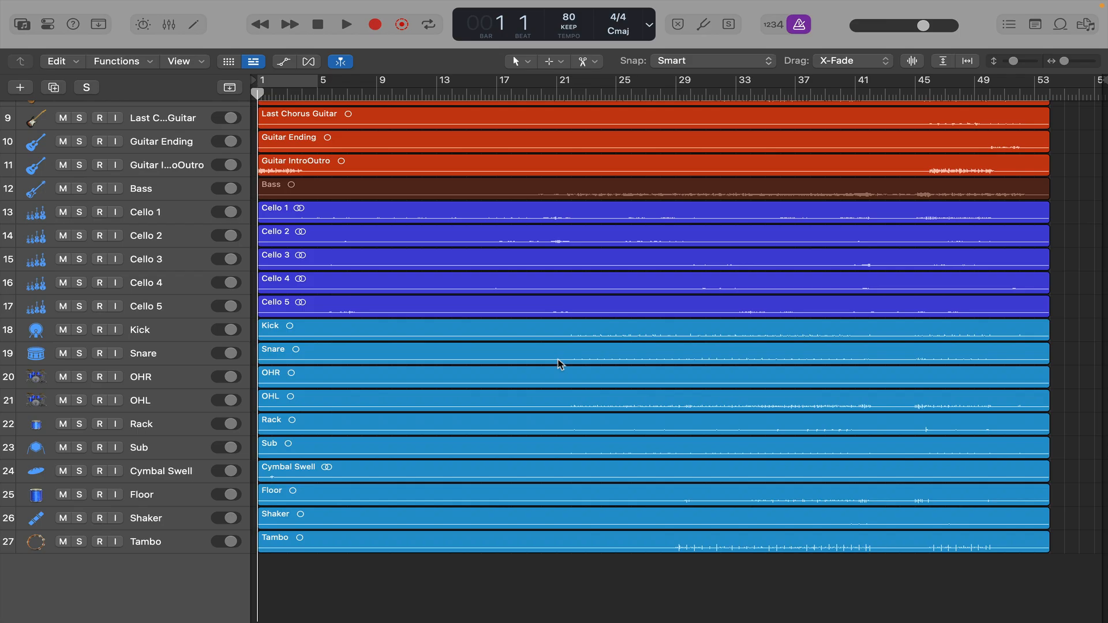
{"action": "left_click", "coordinate": [588, 94]}
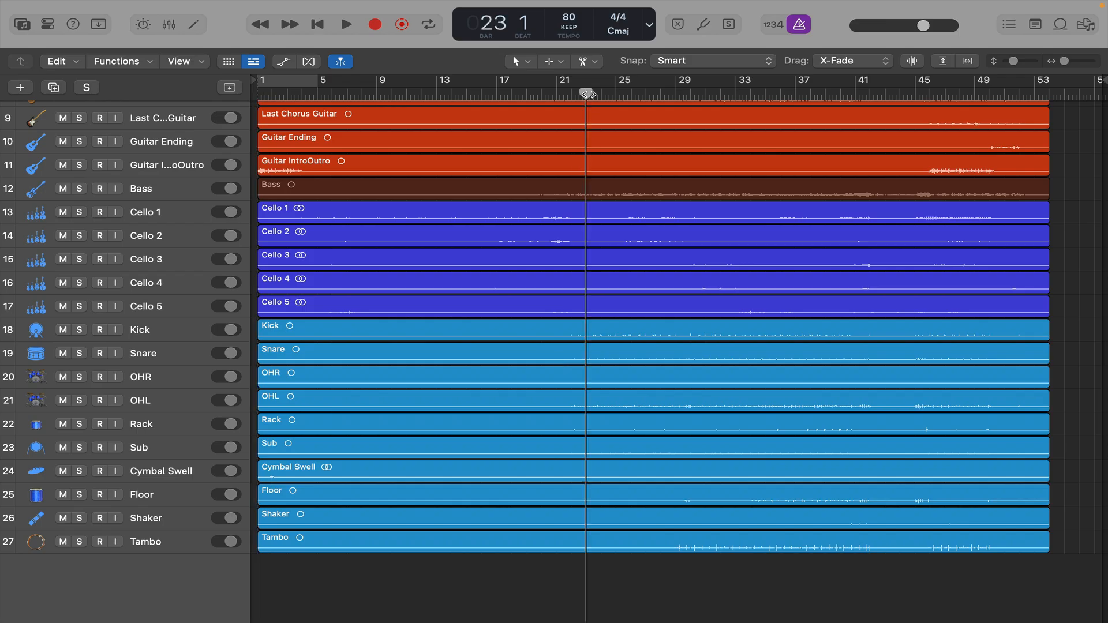
Select the Kick through Tambo tracks and assign them all to new group 1 in the mixer.
{"action": "left_click", "coordinate": [157, 337]}
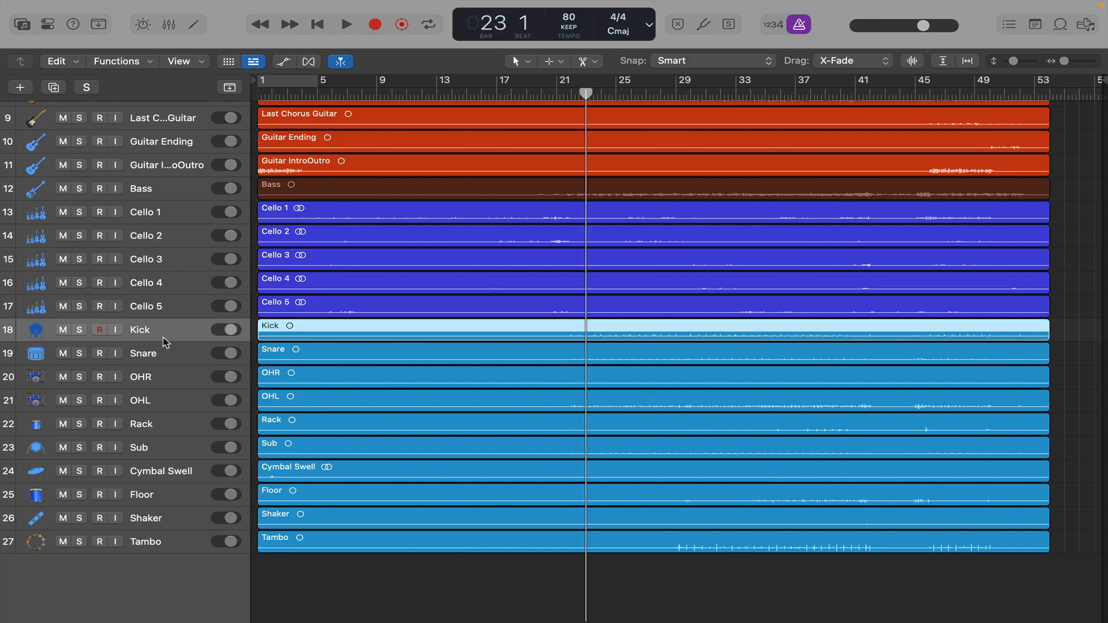
{"action": "left_click", "coordinate": [180, 548], "text": "shift"}
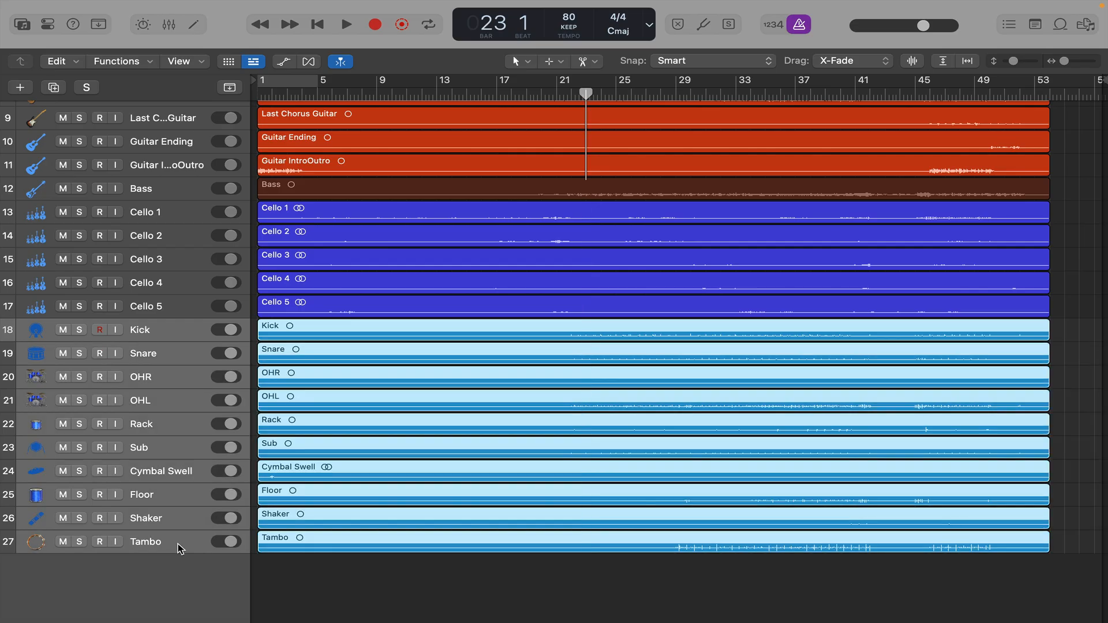
{"action": "key", "text": "x"}
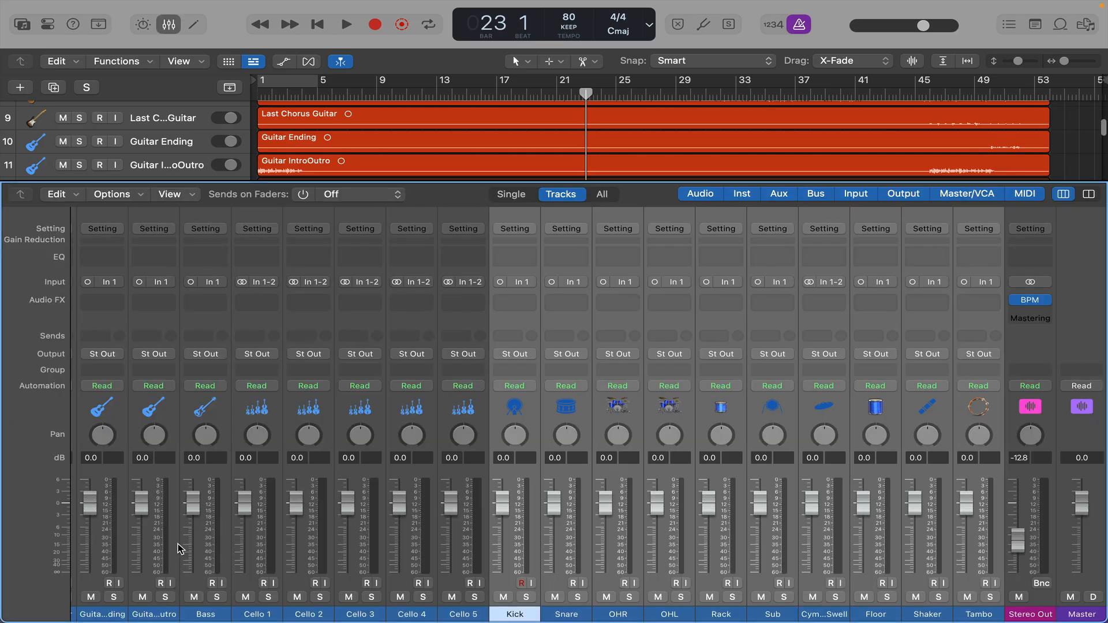
{"action": "left_click", "coordinate": [513, 371]}
{"action": "left_click", "coordinate": [529, 419]}
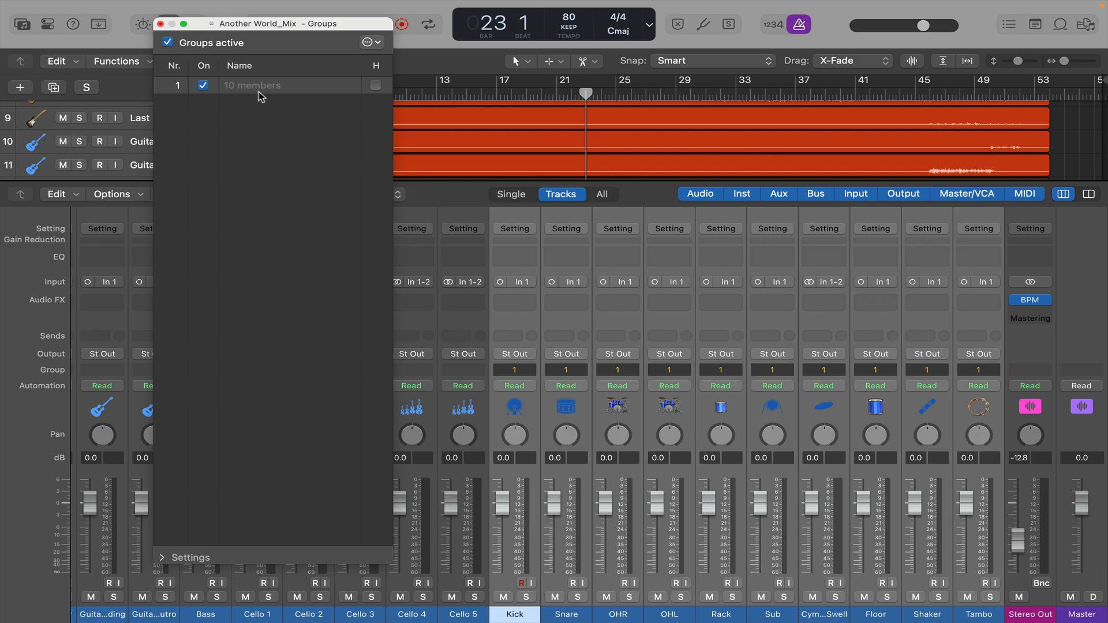
Name group 1 Drums and expand its group settings.
{"action": "double_click", "coordinate": [259, 86]}
{"action": "type", "text": "Dr"}
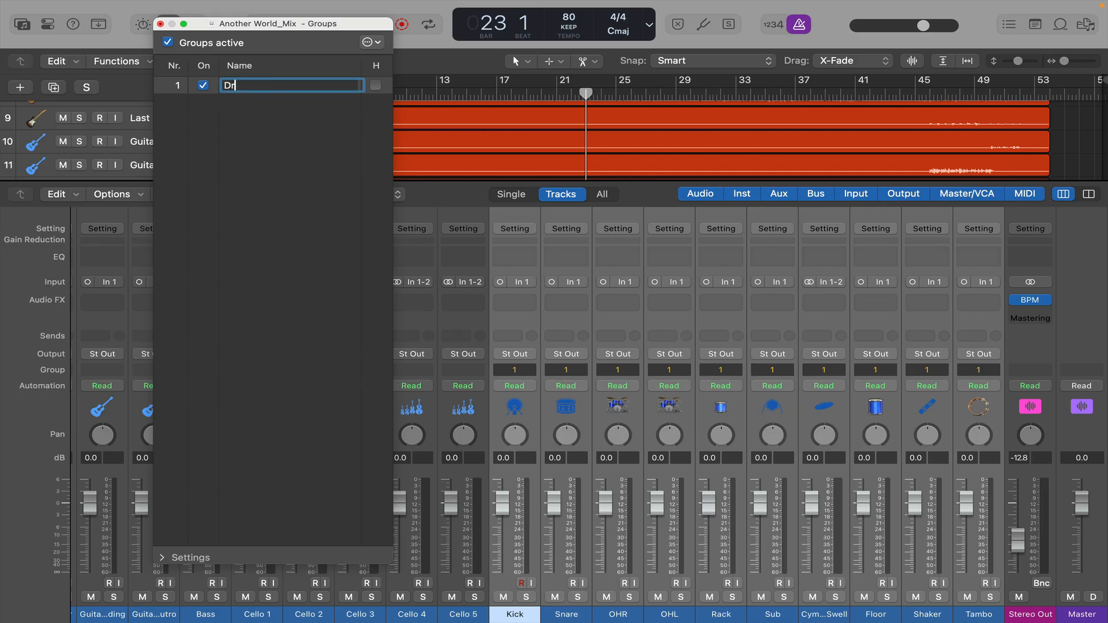
{"action": "type", "text": "ums"}
{"action": "key", "text": "Return"}
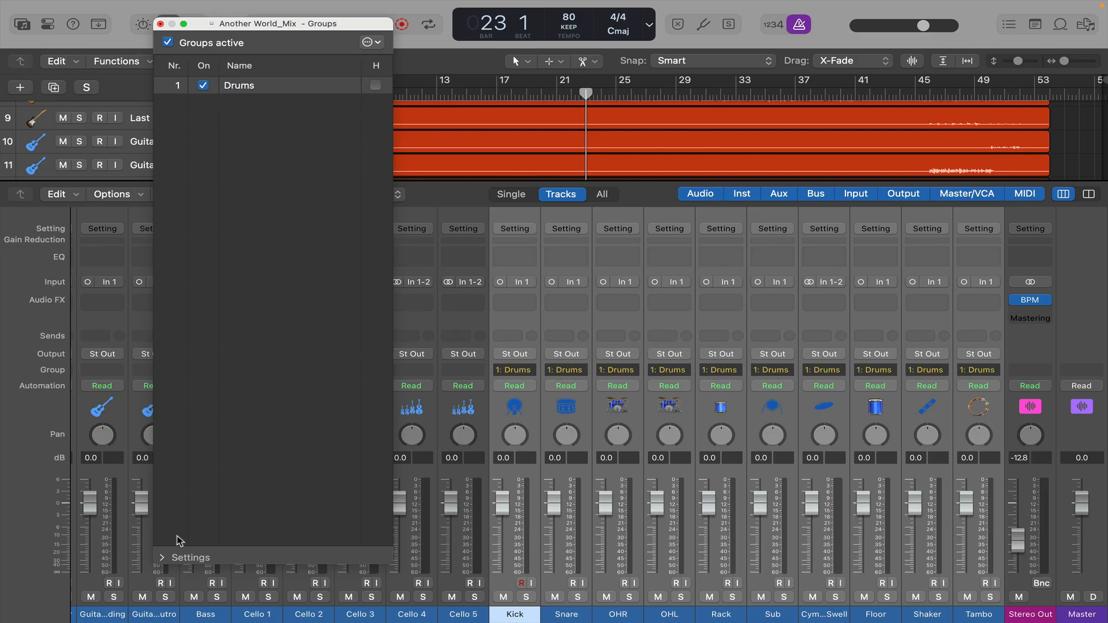
{"action": "left_click", "coordinate": [162, 557]}
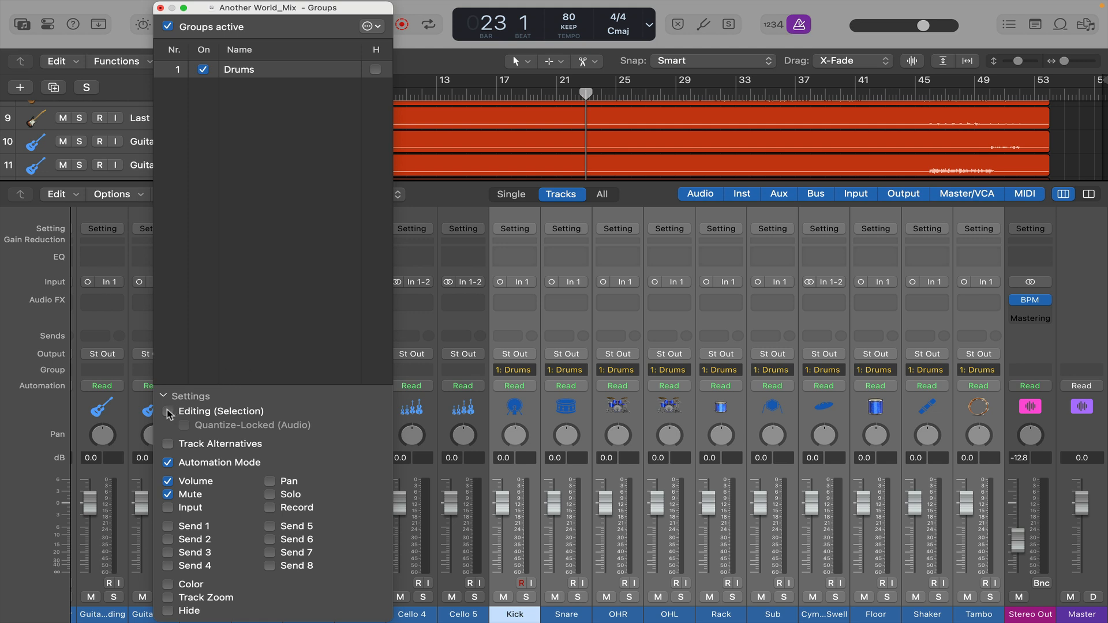
Set the Drums group to link only Editing (Selection) and Quantize-Locked (Audio), and close the group settings and mixer.
{"action": "left_click", "coordinate": [167, 411]}
{"action": "left_click", "coordinate": [184, 425]}
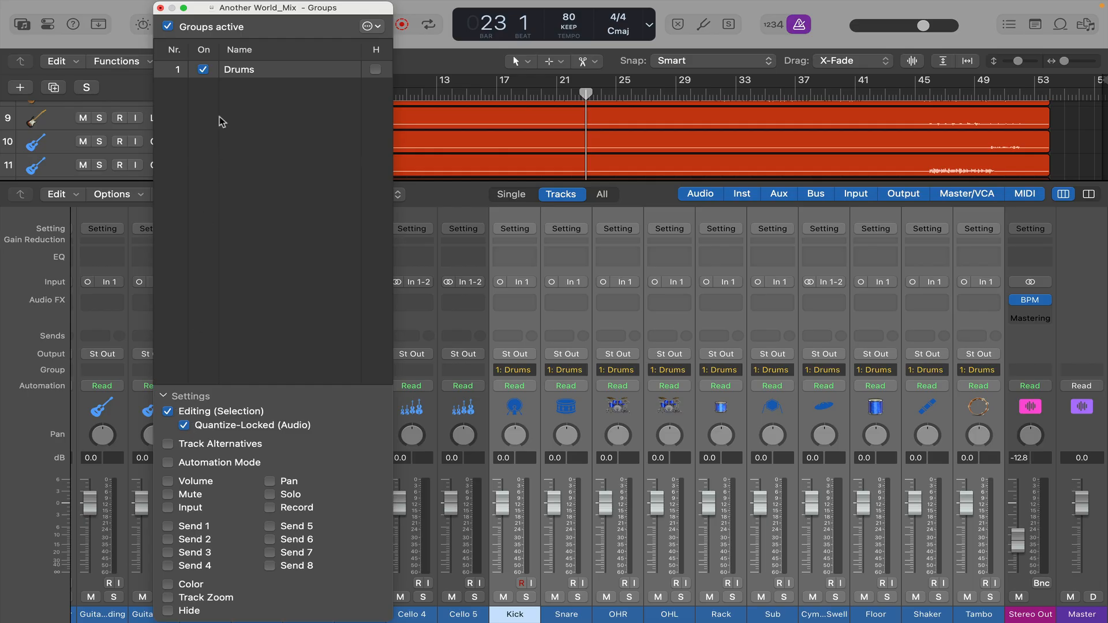
{"action": "left_click", "coordinate": [161, 8]}
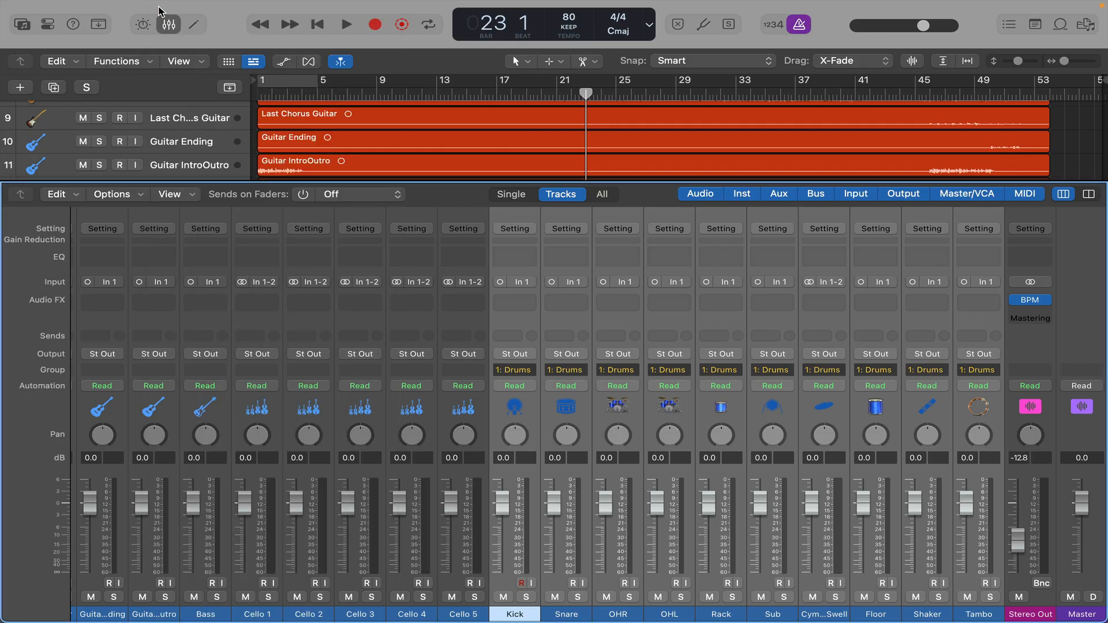
{"action": "left_click", "coordinate": [169, 24]}
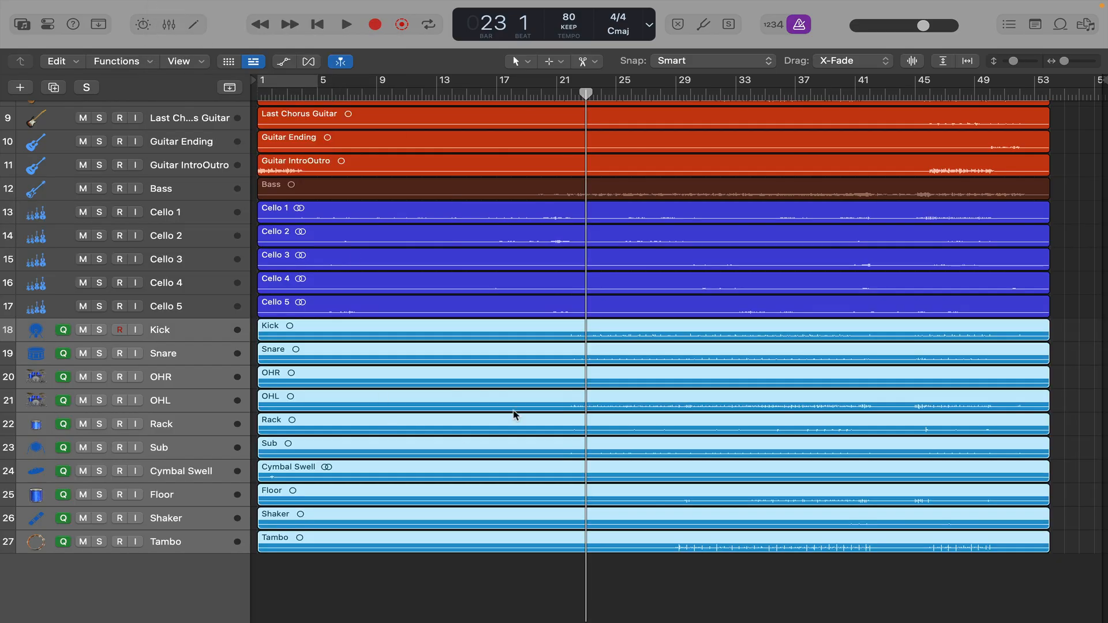
Restrict the drum tracks' quantize lock to Kick and Snare, turning it off on OHR through Tambo.
{"action": "key", "text": "super+Right"}
{"action": "key", "text": "super+Right"}
{"action": "key", "text": "super+Down"}
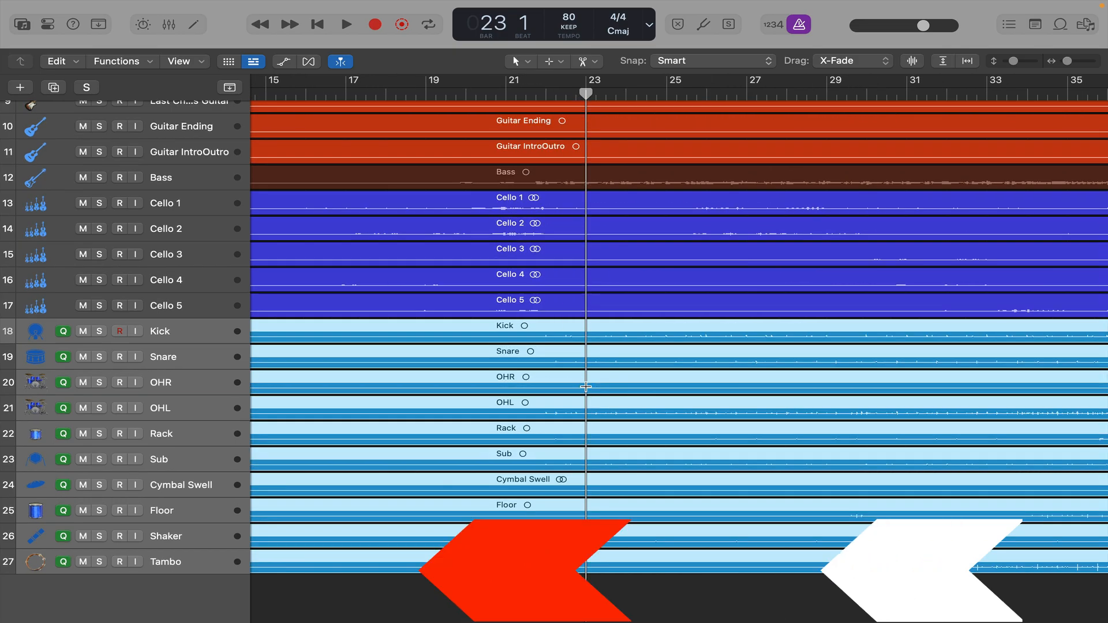
{"action": "key", "text": "super+Down"}
{"action": "scroll", "coordinate": [584, 408], "scroll_direction": "down", "scroll_amount": 5}
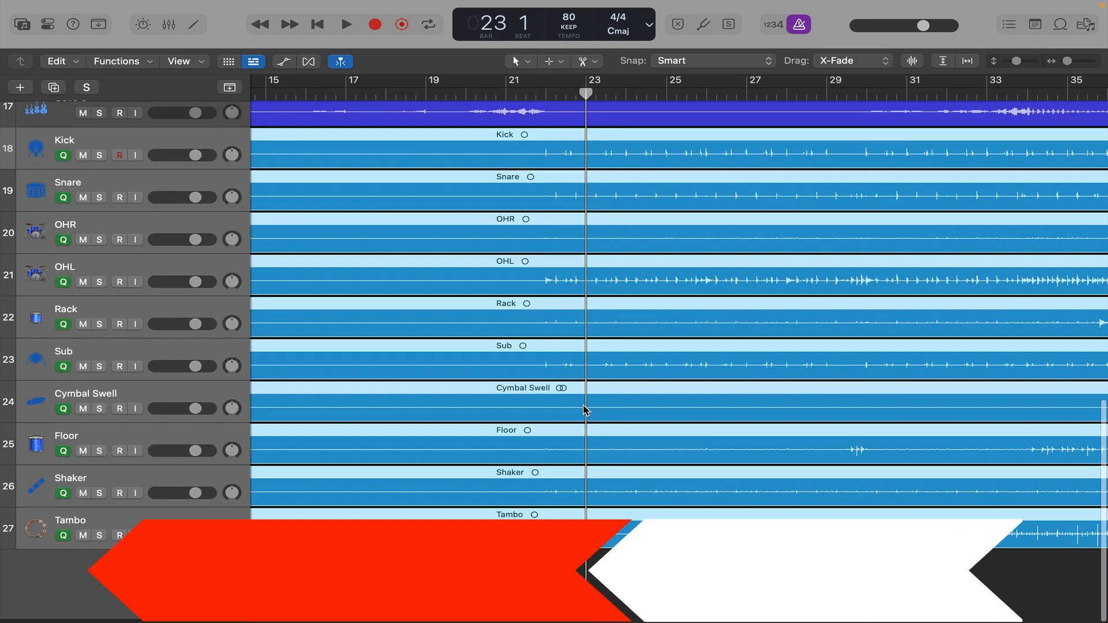
{"action": "key", "text": "super+Right"}
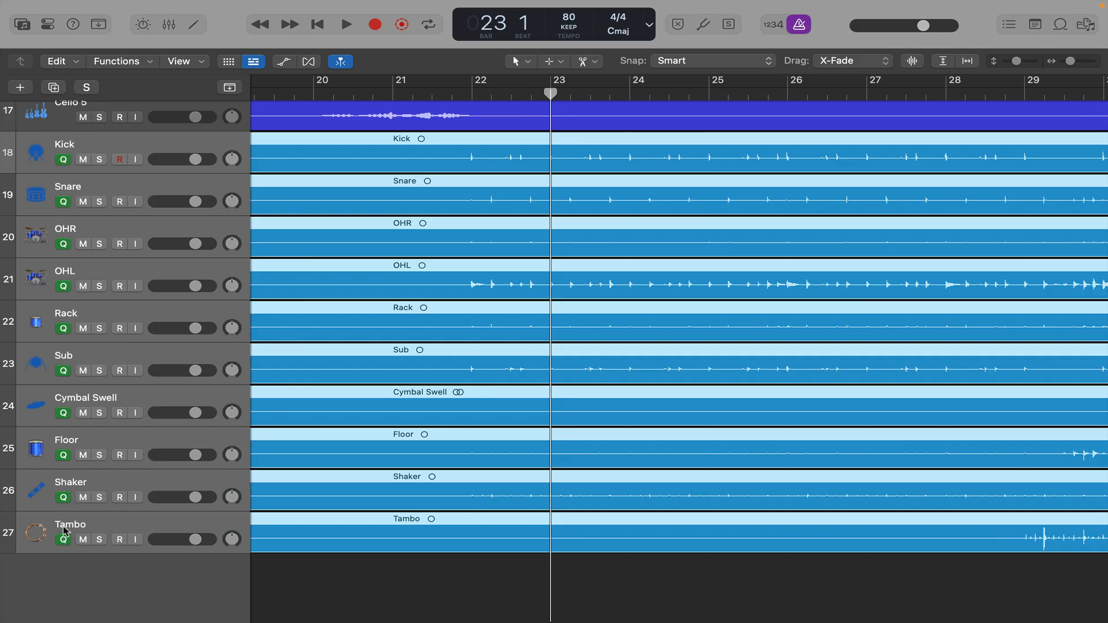
{"action": "left_click", "coordinate": [67, 593]}
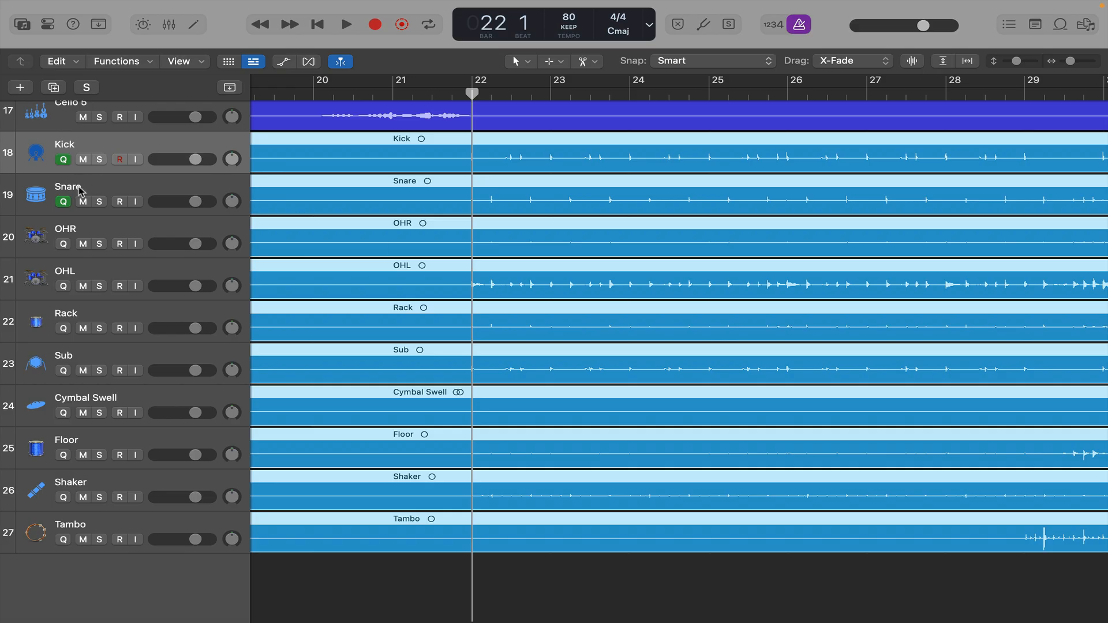
Show Flex and set the flex mode of the grouped drum tracks to Slicing.
{"action": "left_click", "coordinate": [308, 61]}
{"action": "scroll", "coordinate": [39, 443], "scroll_direction": "down", "scroll_amount": 4}
{"action": "scroll", "coordinate": [148, 284], "scroll_direction": "up", "scroll_amount": 4}
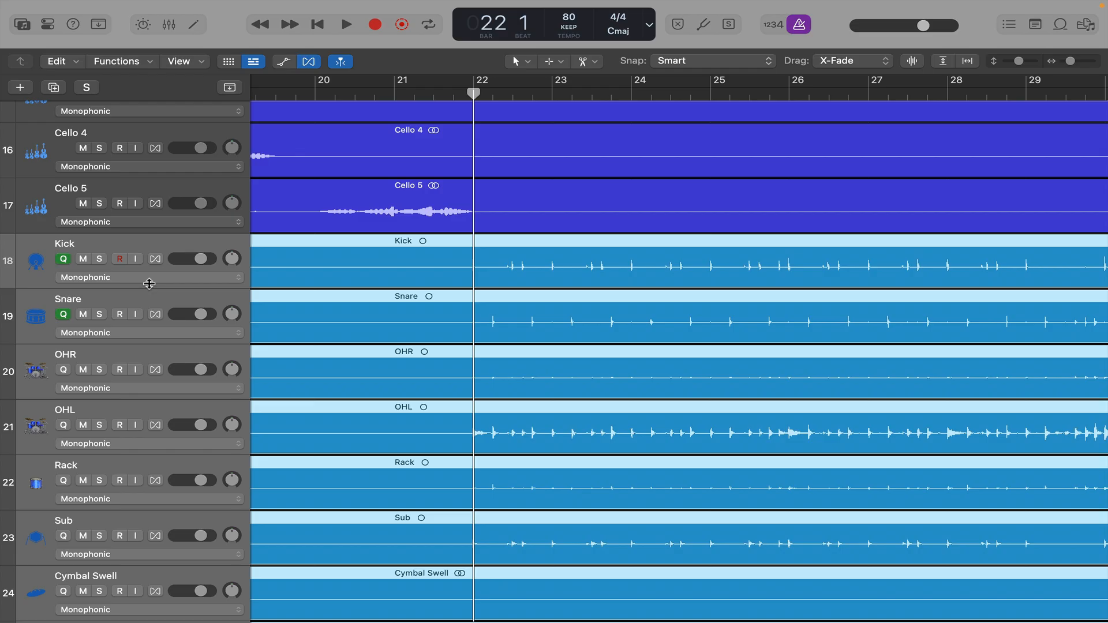
{"action": "left_click", "coordinate": [152, 278]}
{"action": "left_click", "coordinate": [151, 285]}
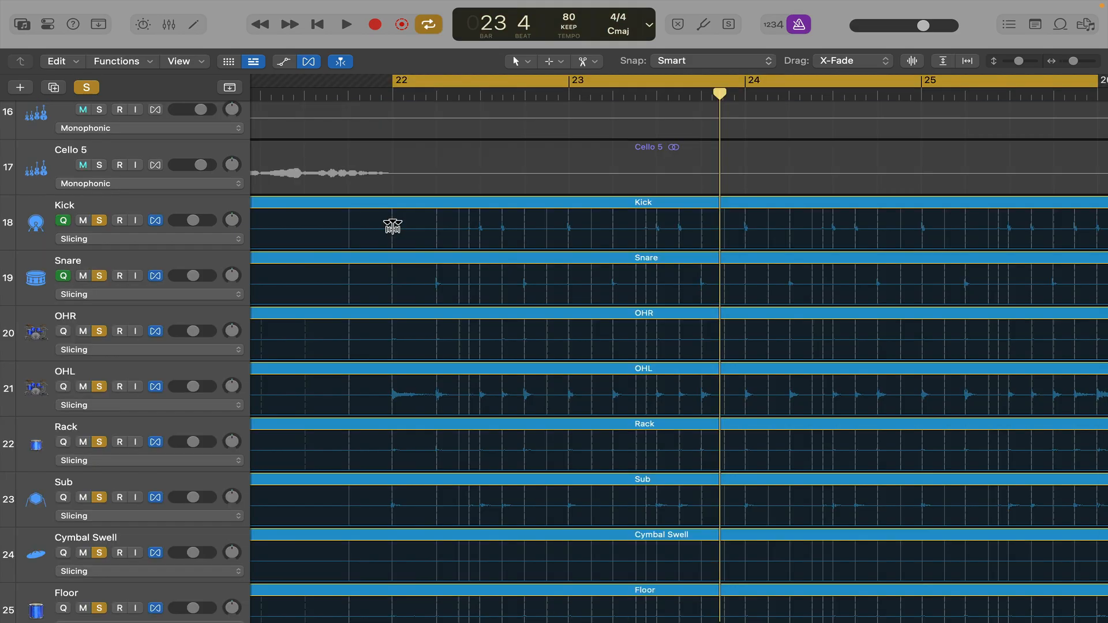
Place the playhead at bar 22 and align the first kick hit's flex marker with that downbeat.
{"action": "scroll", "coordinate": [392, 226], "scroll_direction": "up", "scroll_amount": 5}
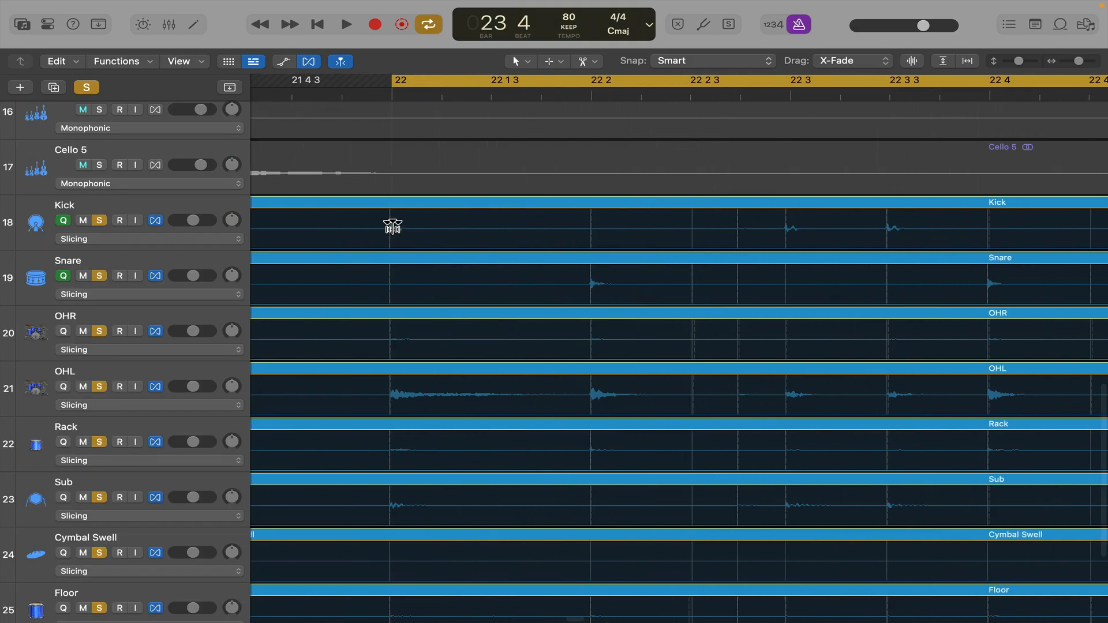
{"action": "left_click", "coordinate": [391, 95]}
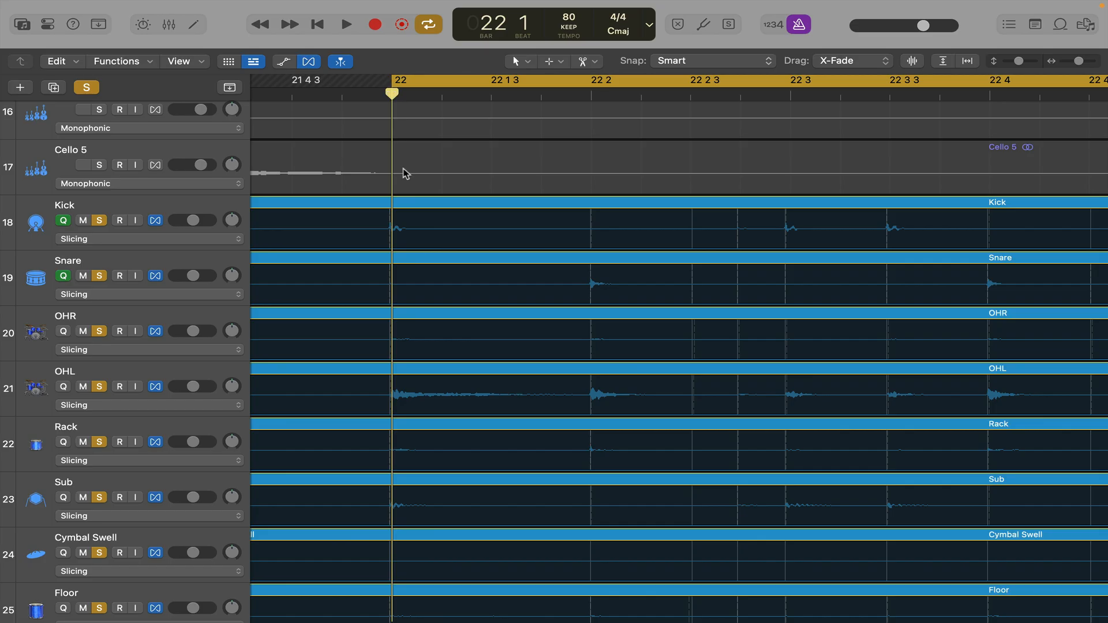
{"action": "scroll", "coordinate": [403, 173], "scroll_direction": "up", "scroll_amount": 5}
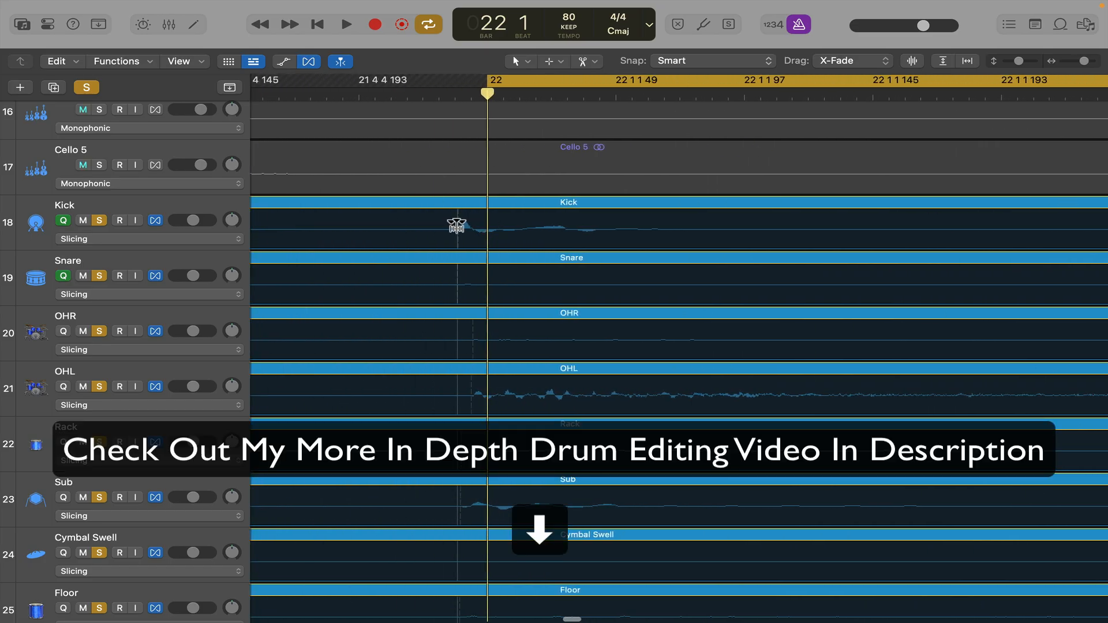
{"action": "left_click", "coordinate": [485, 225]}
{"action": "left_click_drag", "start_coordinate": [486, 225], "coordinate": [484, 226]}
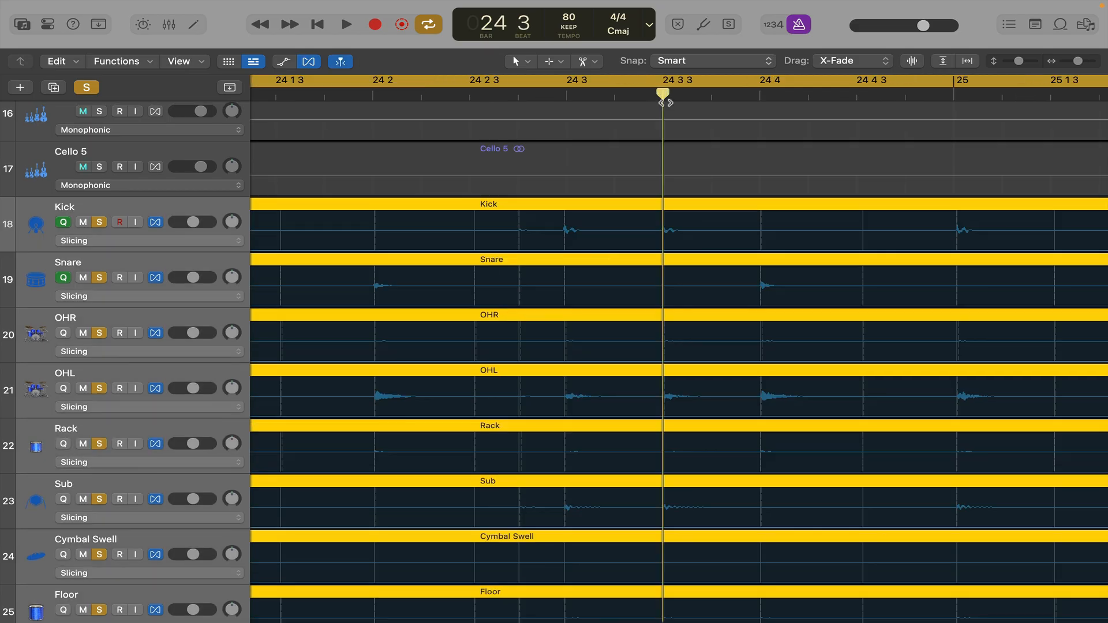
Examine the drum hits against the grid around bars 24 and 25 and play the soloed drums.
{"action": "scroll", "coordinate": [677, 206], "scroll_direction": "up", "scroll_amount": 5}
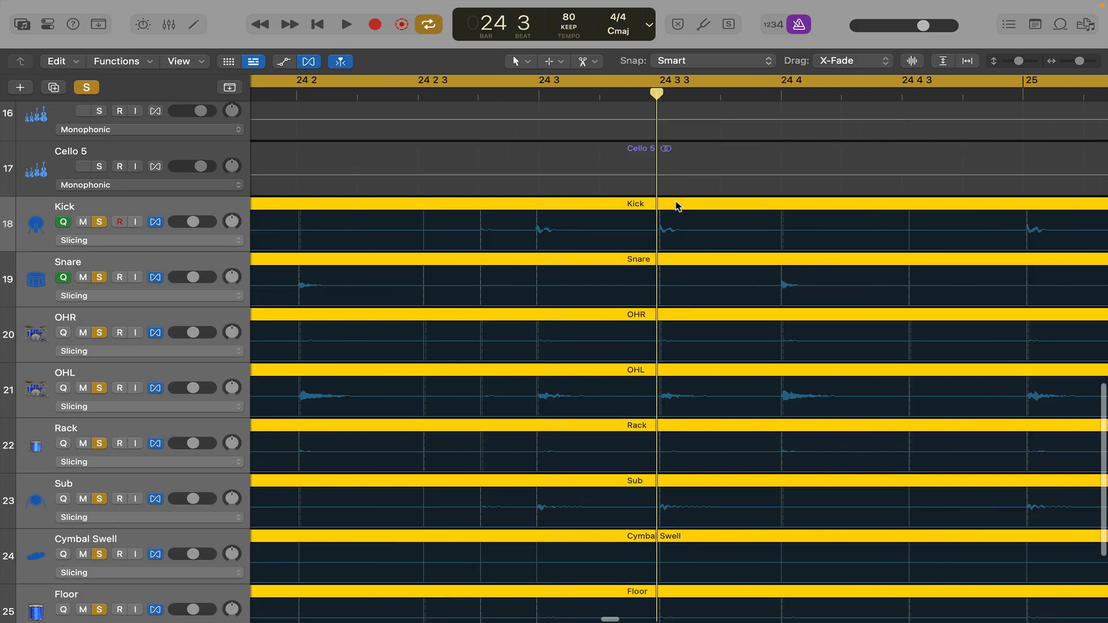
{"action": "scroll", "coordinate": [672, 266], "scroll_direction": "down", "scroll_amount": 5}
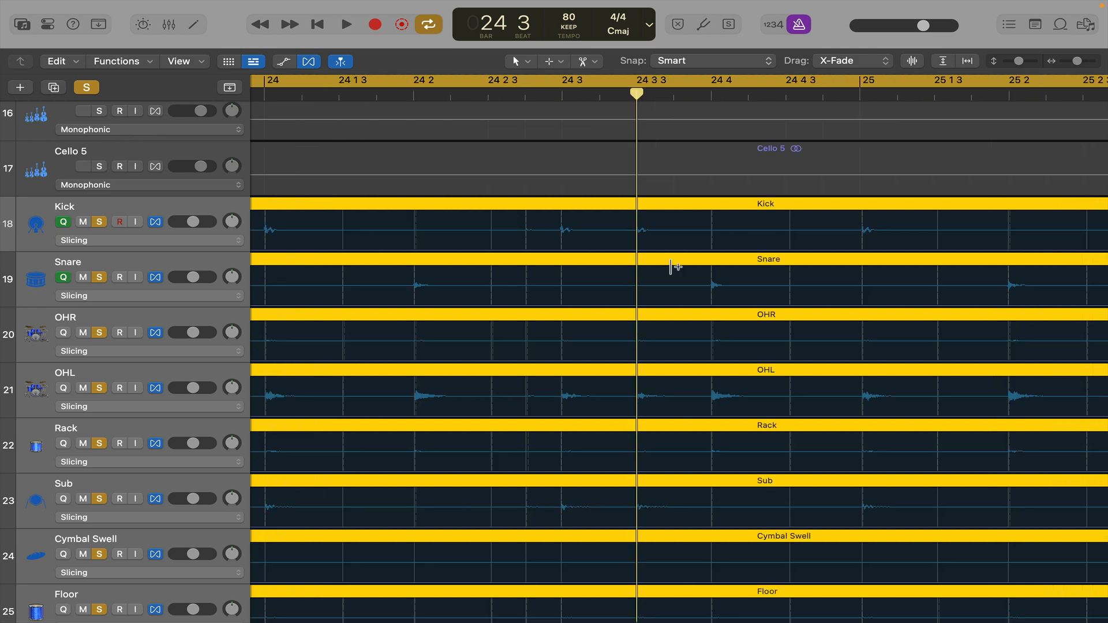
{"action": "scroll", "coordinate": [675, 267], "scroll_direction": "right", "scroll_amount": 10}
{"action": "scroll", "coordinate": [674, 265], "scroll_direction": "right", "scroll_amount": 4}
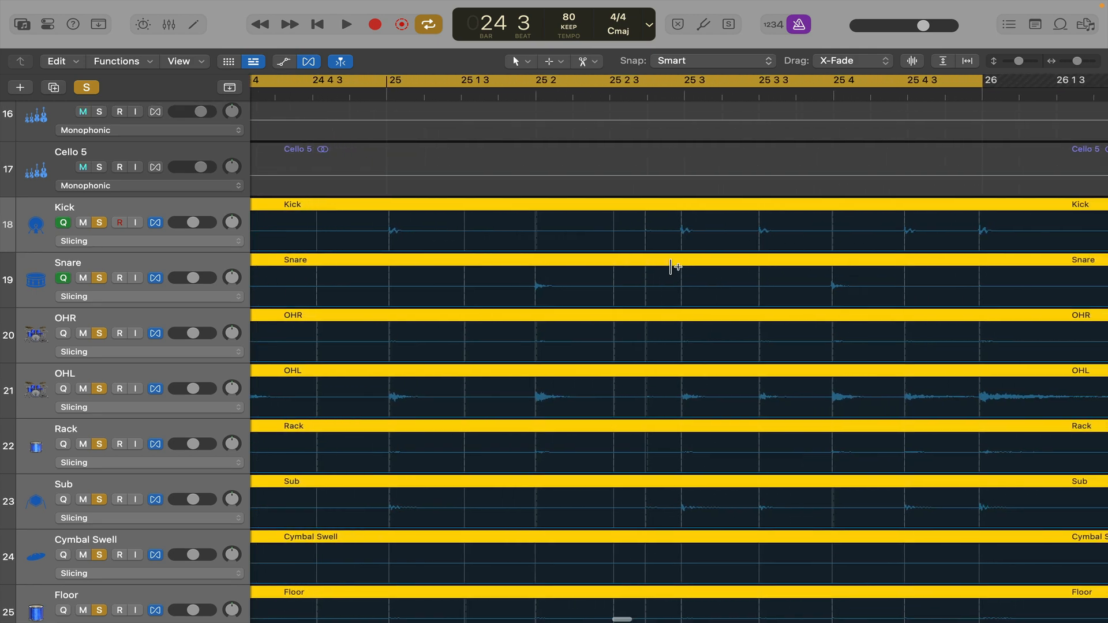
{"action": "left_click", "coordinate": [721, 223]}
{"action": "scroll", "coordinate": [736, 205], "scroll_direction": "up", "scroll_amount": 5}
{"action": "scroll", "coordinate": [736, 206], "scroll_direction": "down", "scroll_amount": 8}
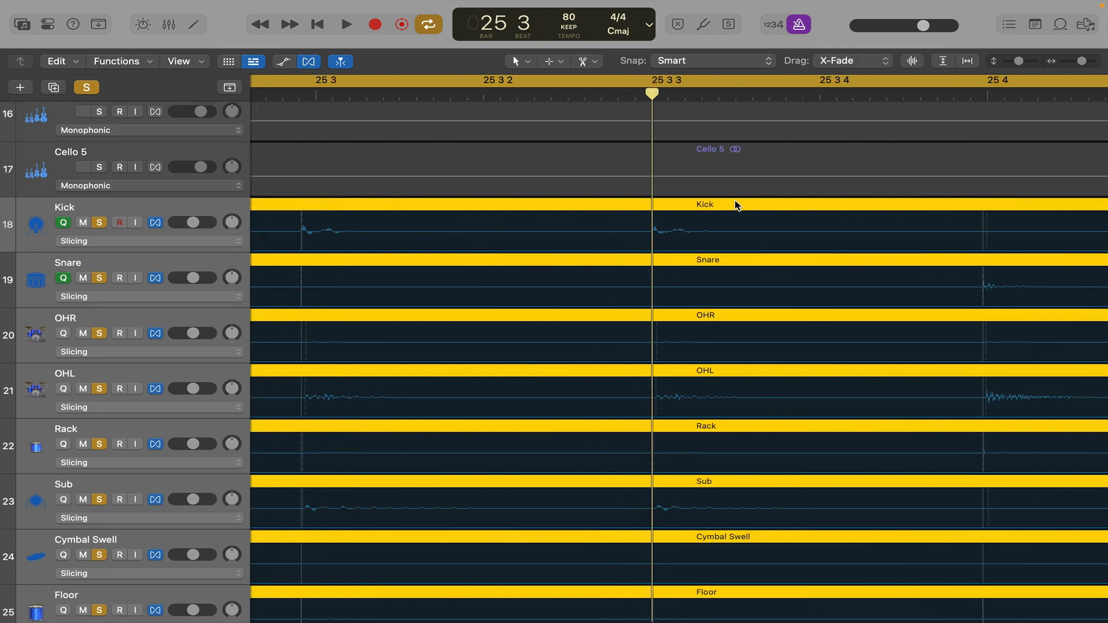
{"action": "scroll", "coordinate": [736, 205], "scroll_direction": "down", "scroll_amount": 1}
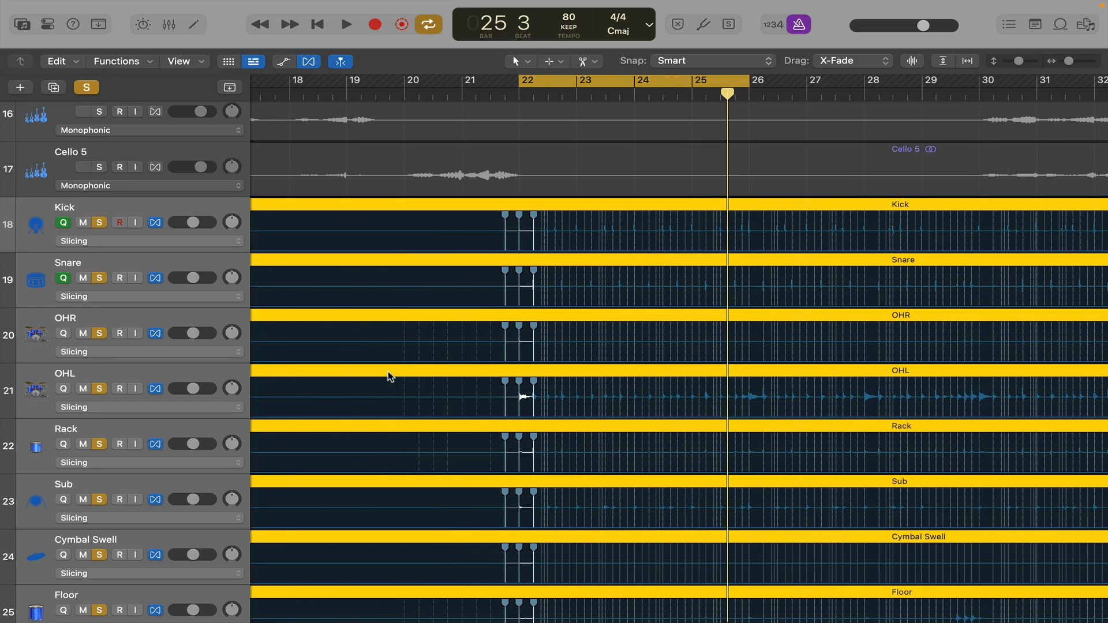
{"action": "key", "text": "space"}
{"action": "key", "text": "space"}
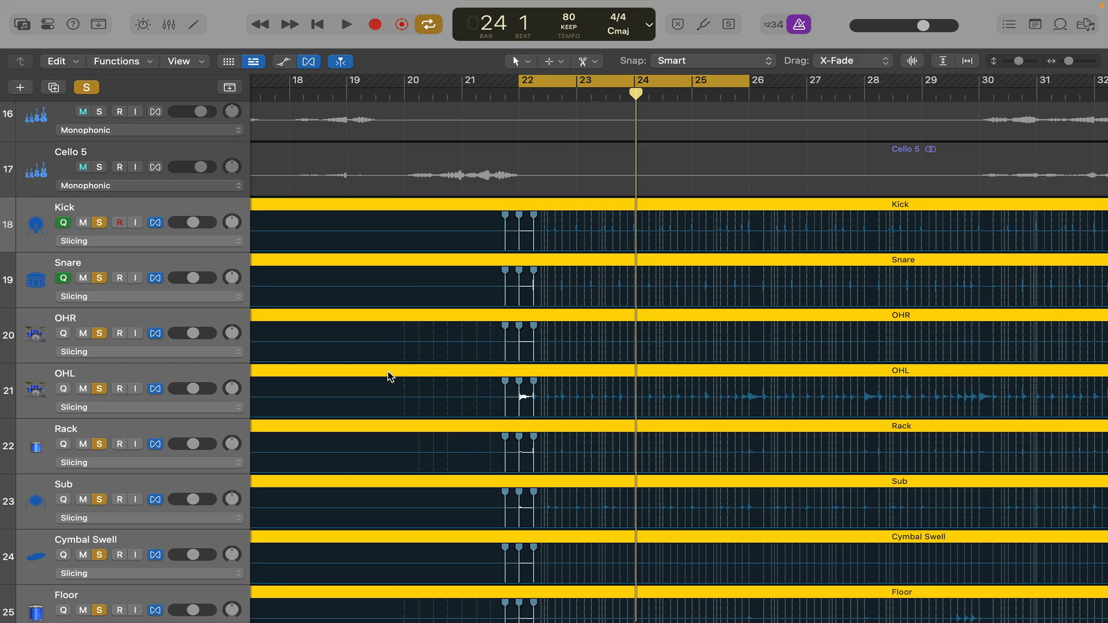
Unsolo the drums, hide Flex, and fit the whole song in the view.
{"action": "left_click", "coordinate": [88, 89]}
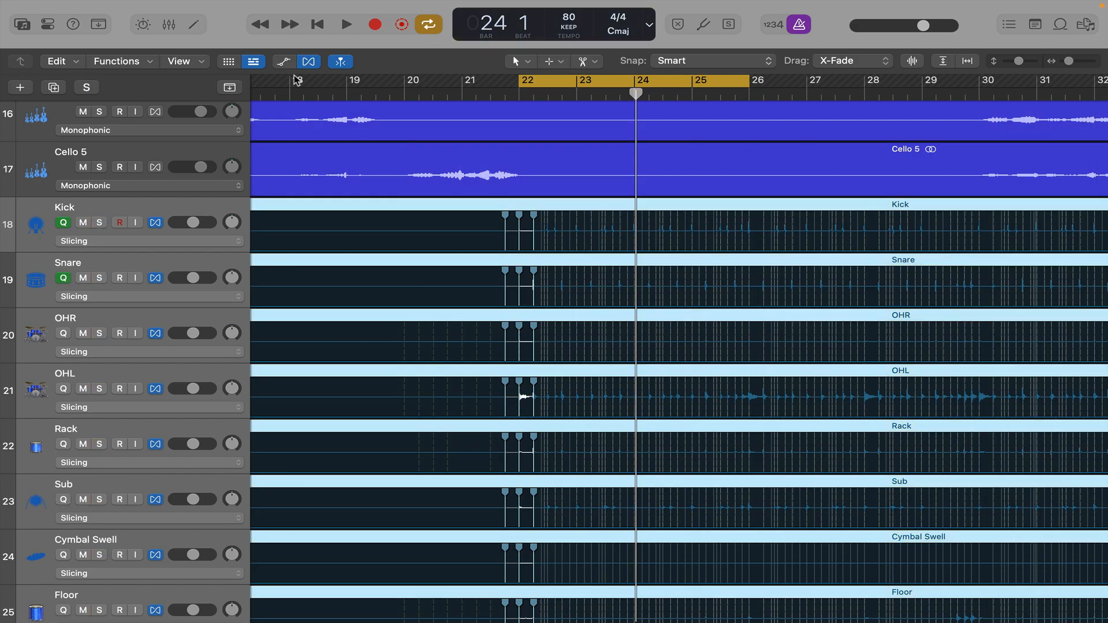
{"action": "left_click", "coordinate": [312, 65]}
{"action": "left_click", "coordinate": [311, 64]}
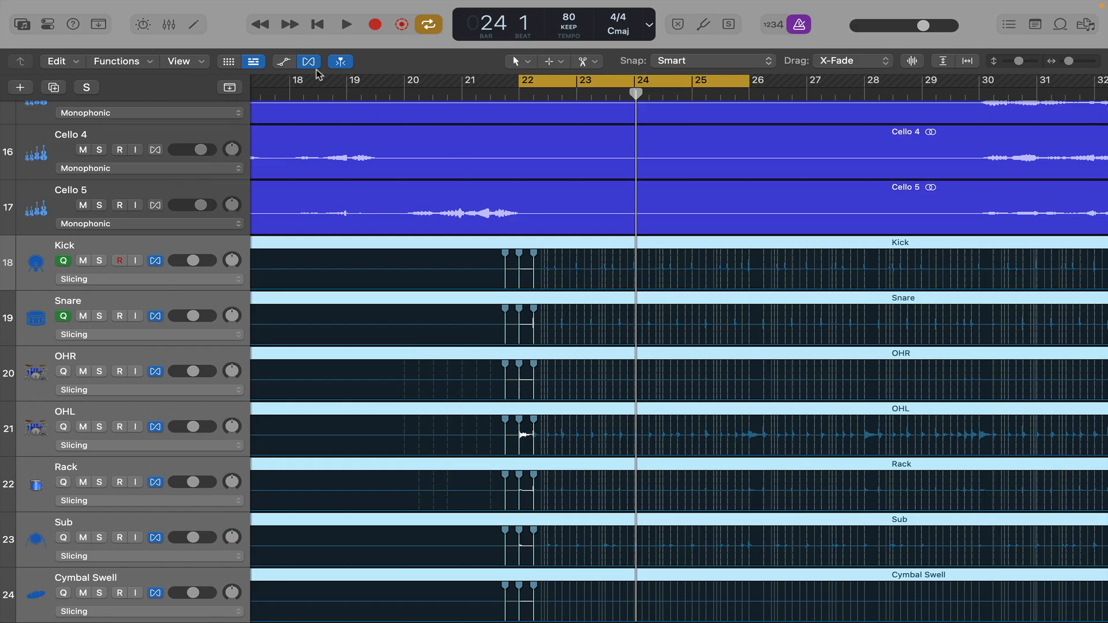
{"action": "left_click", "coordinate": [311, 65]}
{"action": "key", "text": "z"}
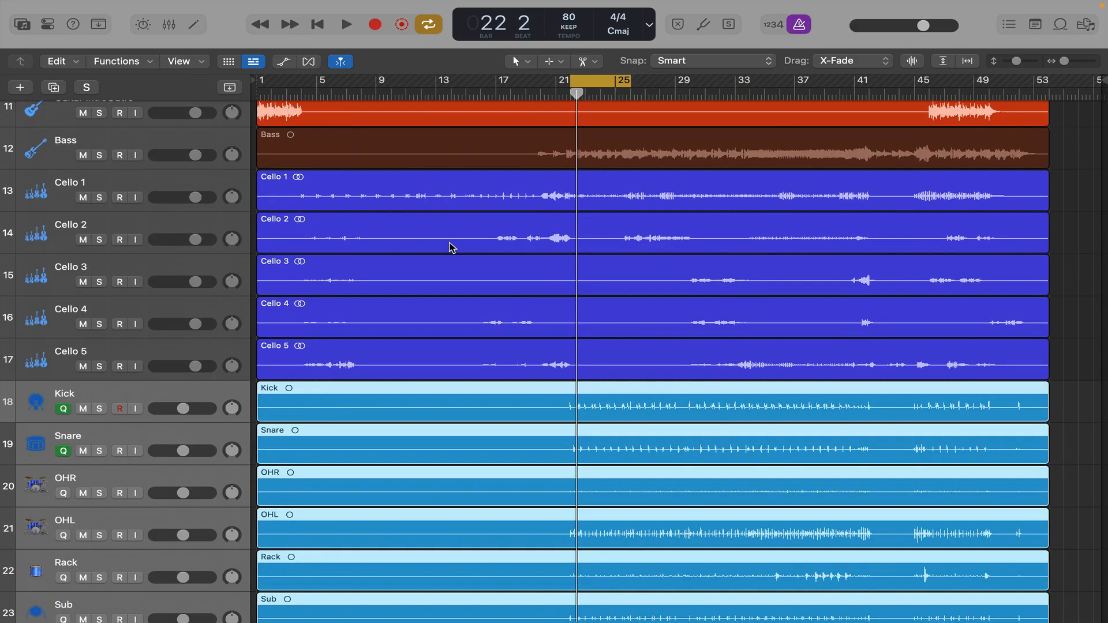
Place the playhead at bar 21 and move the Cymbal Swell track directly above Kick.
{"action": "scroll", "coordinate": [985, 298], "scroll_direction": "down", "scroll_amount": 5}
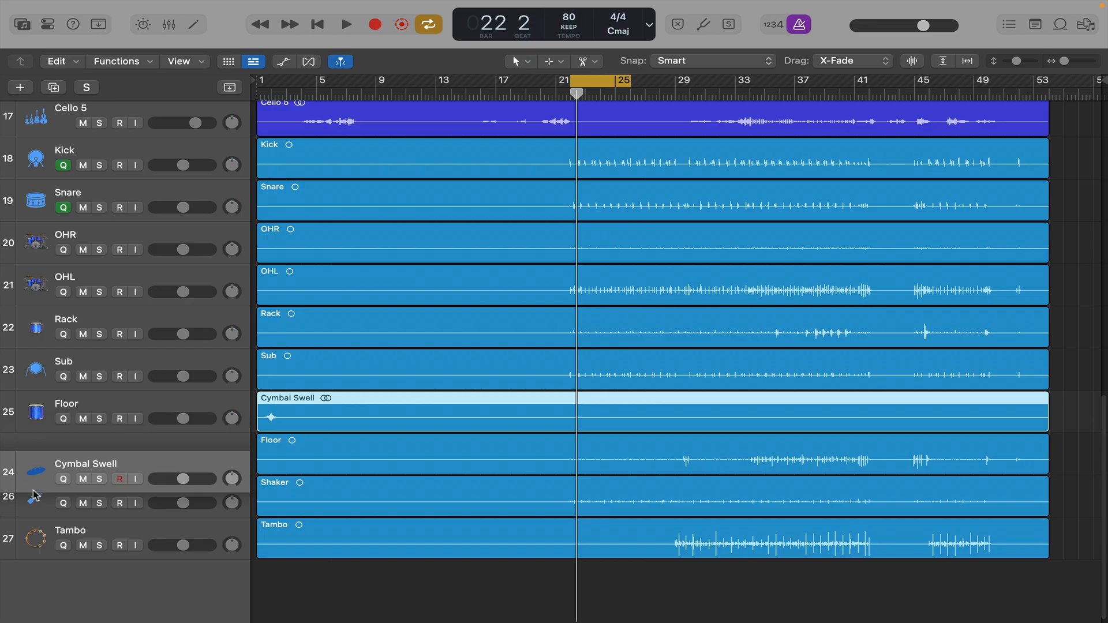
{"action": "left_click_drag", "start_coordinate": [35, 468], "coordinate": [35, 570]}
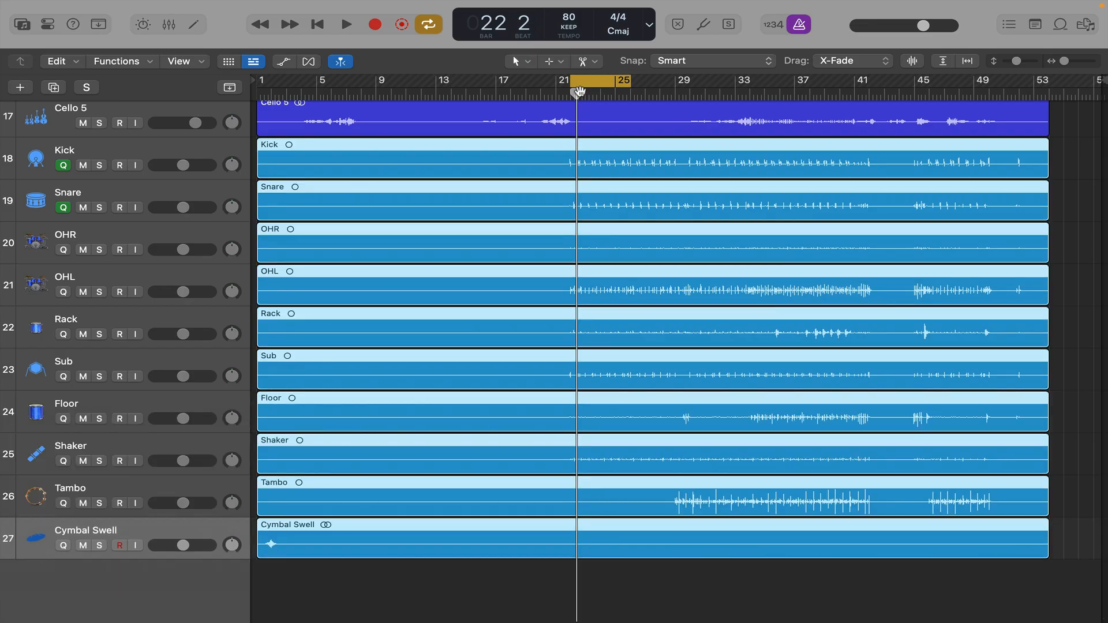
{"action": "left_click_drag", "start_coordinate": [576, 92], "coordinate": [554, 96]}
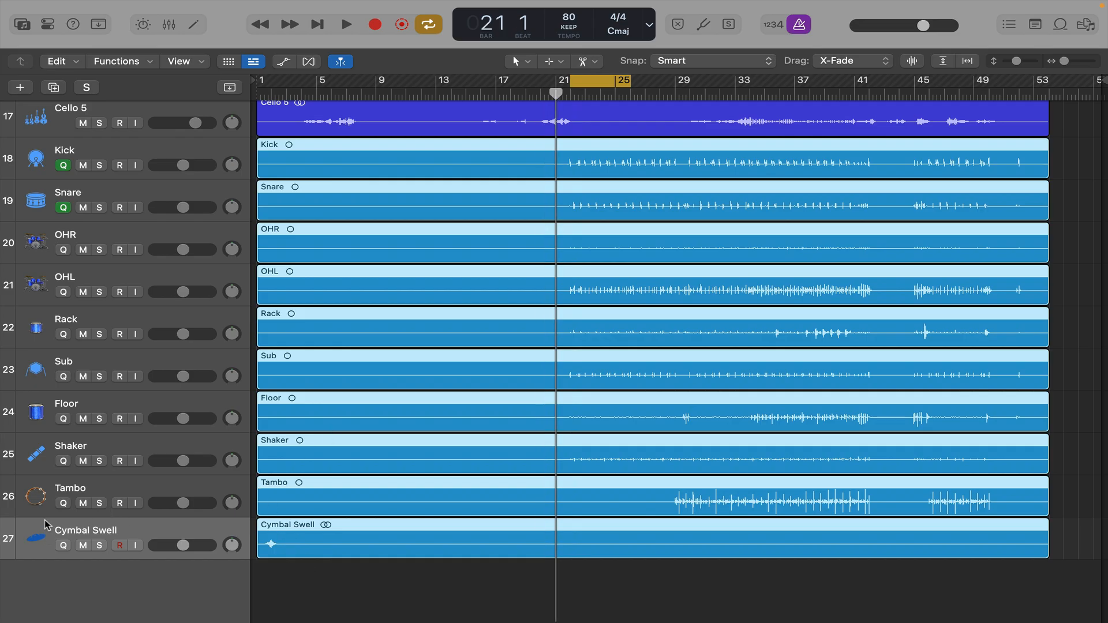
{"action": "left_click_drag", "start_coordinate": [46, 526], "coordinate": [48, 150]}
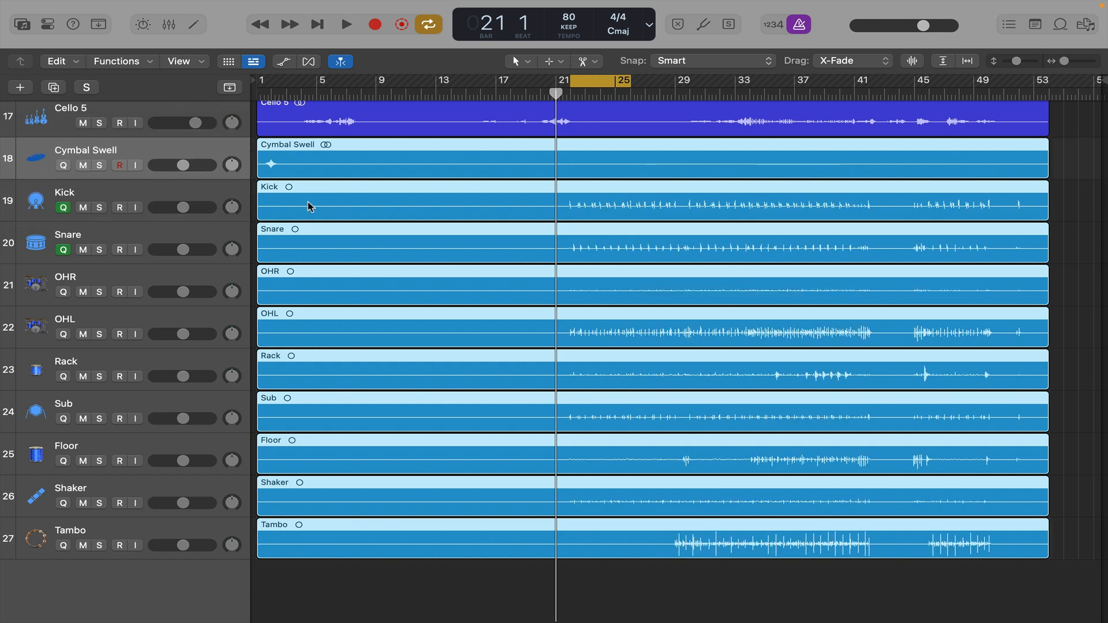
Use the Marquee tool to delete the empty stretch of all drum regions from about bar 3 to just before bar 21.
{"action": "left_click", "coordinate": [561, 62]}
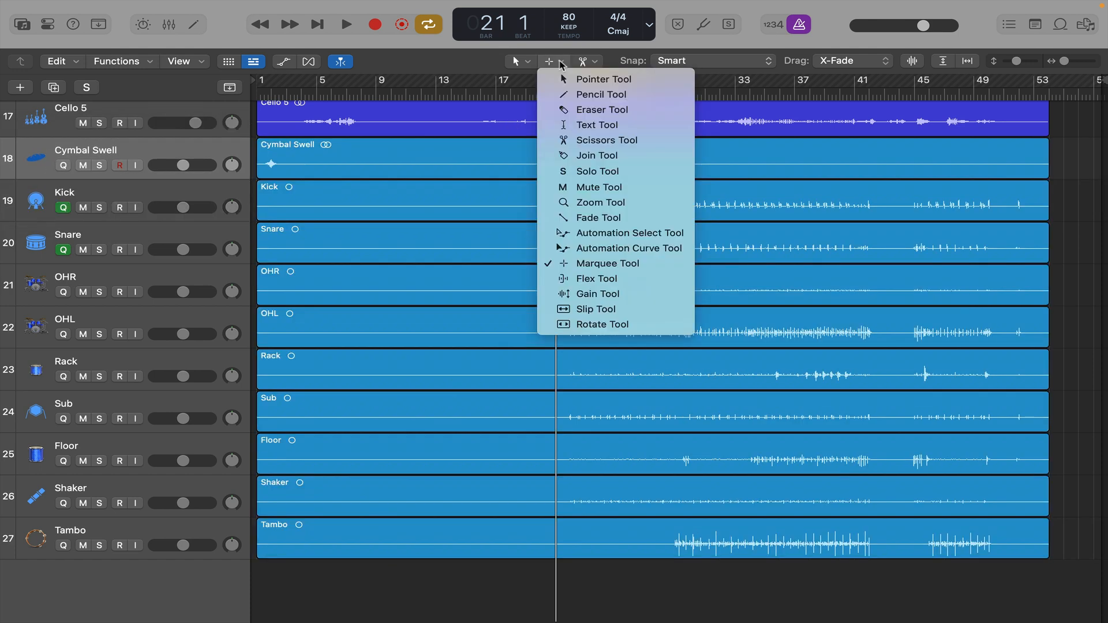
{"action": "left_click", "coordinate": [501, 323]}
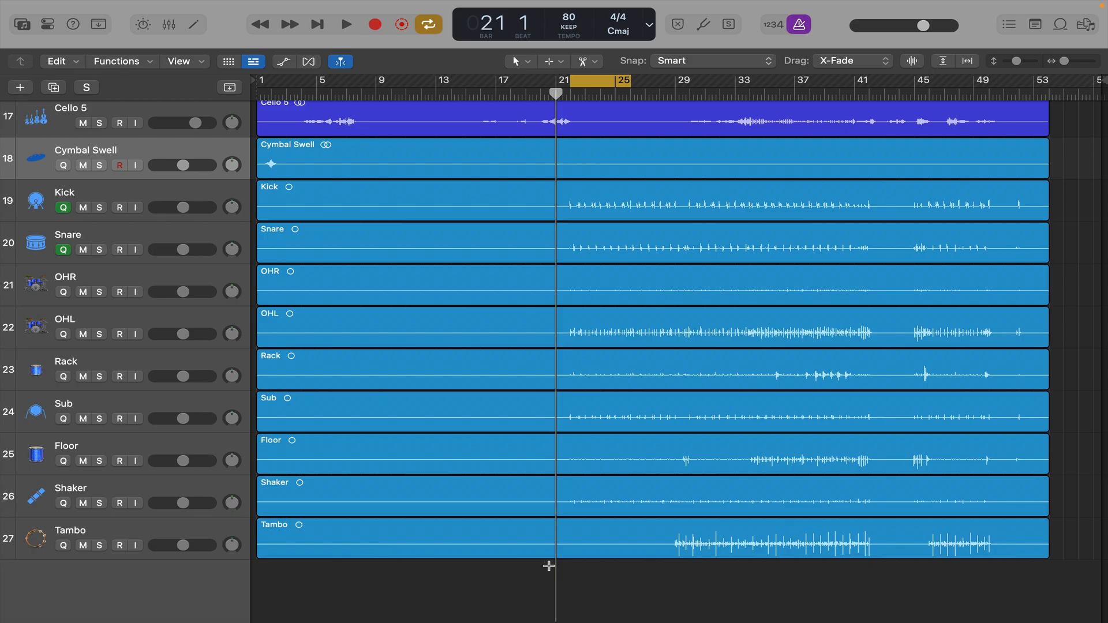
{"action": "left_click_drag", "start_coordinate": [548, 566], "coordinate": [294, 189]}
{"action": "key", "text": "Delete"}
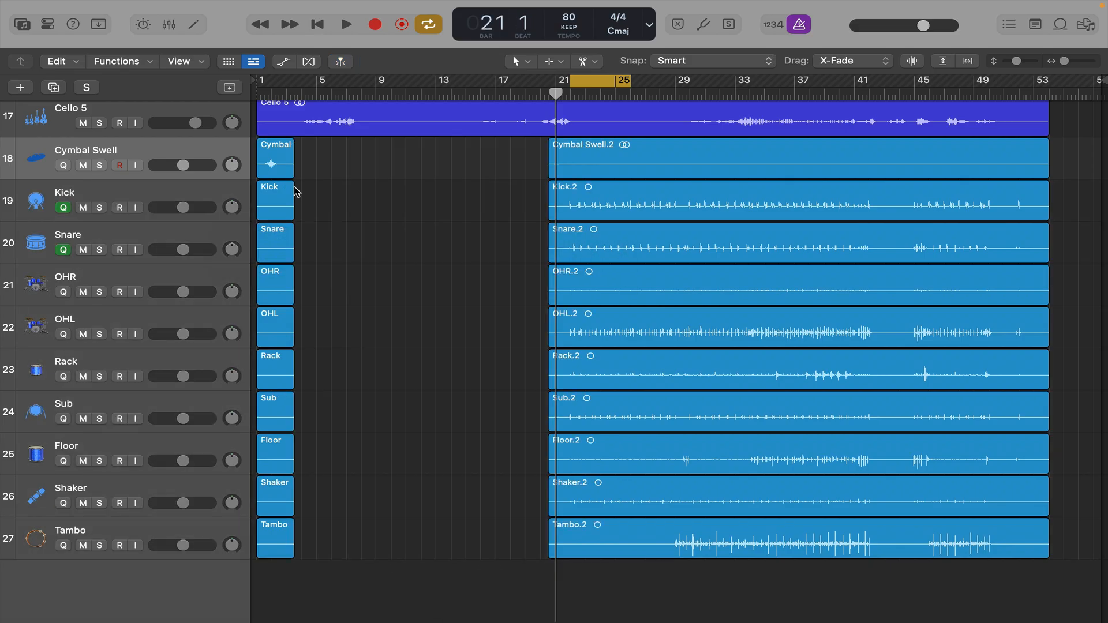
Try deleting the short opening regions on the Kick through Tambo tracks and undo the deletion.
{"action": "left_click_drag", "start_coordinate": [295, 569], "coordinate": [252, 202]}
{"action": "key", "text": "Delete"}
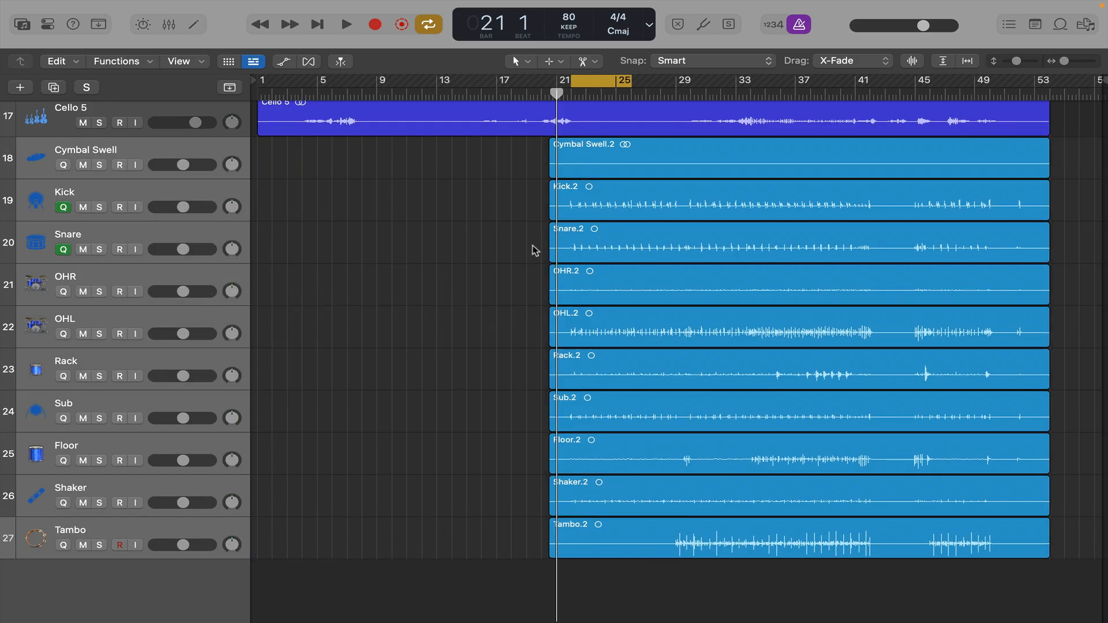
{"action": "key", "text": "super+z"}
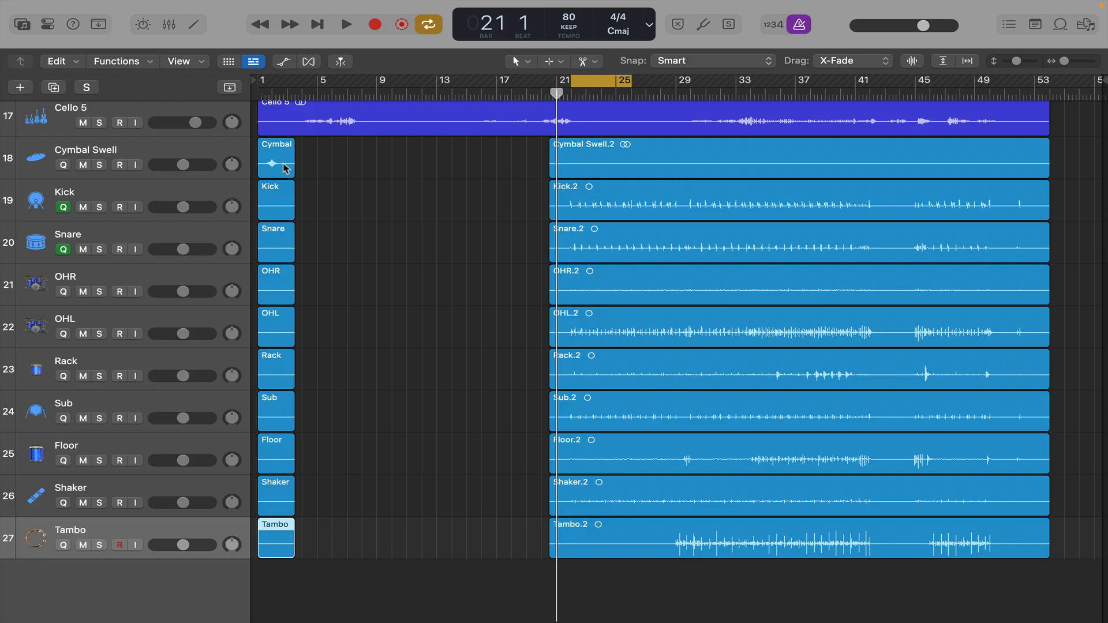
Delete the short opening regions across the grouped drum tracks.
{"action": "left_click_drag", "start_coordinate": [326, 574], "coordinate": [262, 215]}
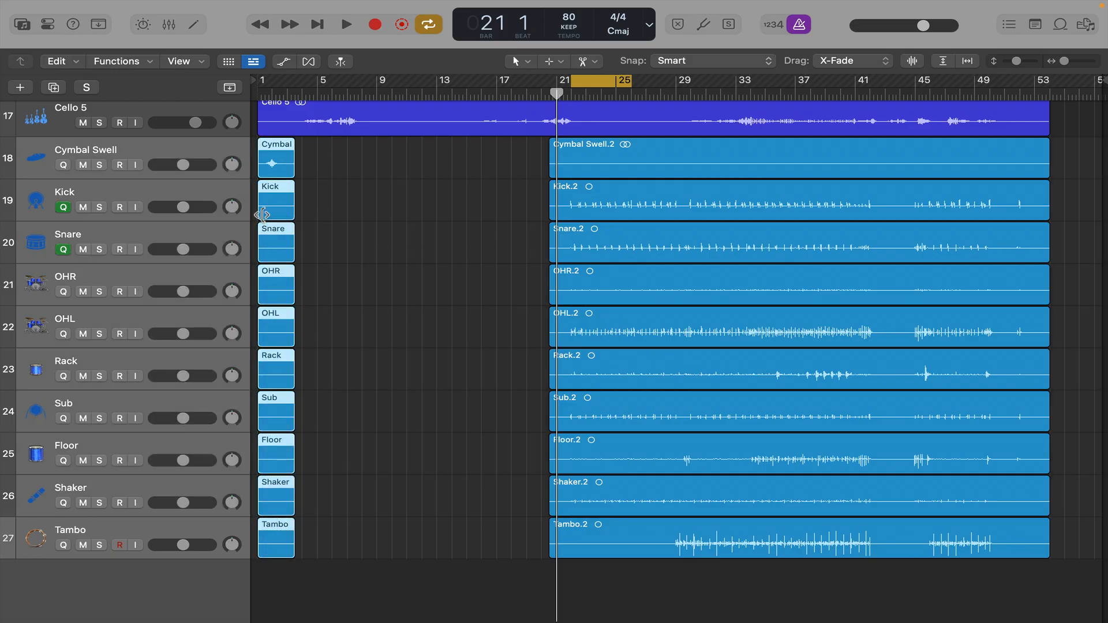
{"action": "key", "text": "Delete"}
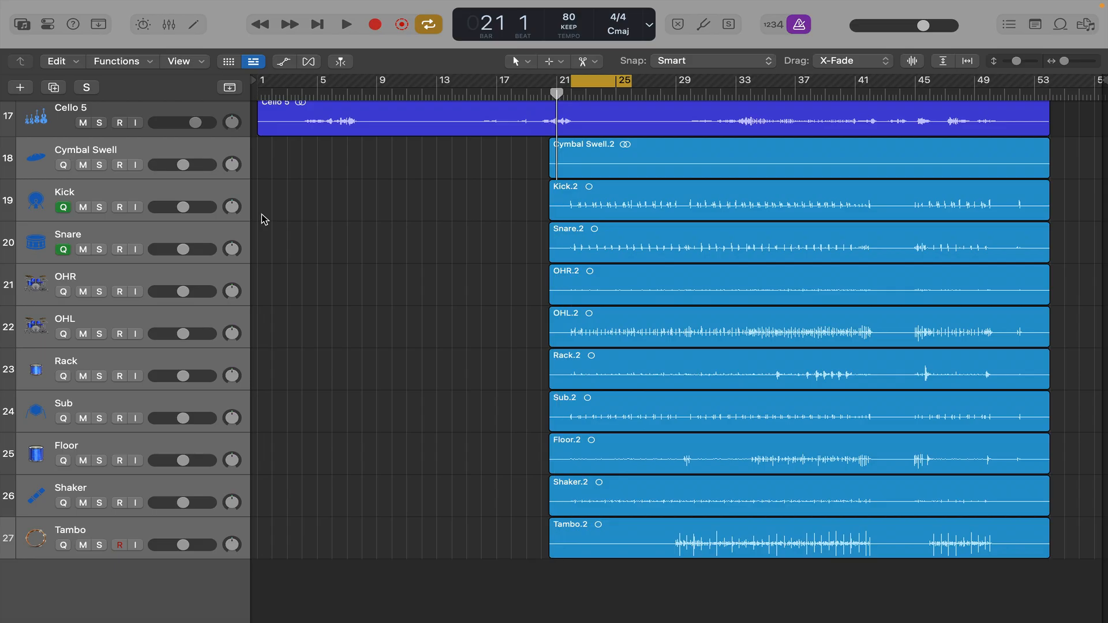
Remove the Cymbal Swell channel from the Drums group by setting its group to No Group.
{"action": "key", "text": "x"}
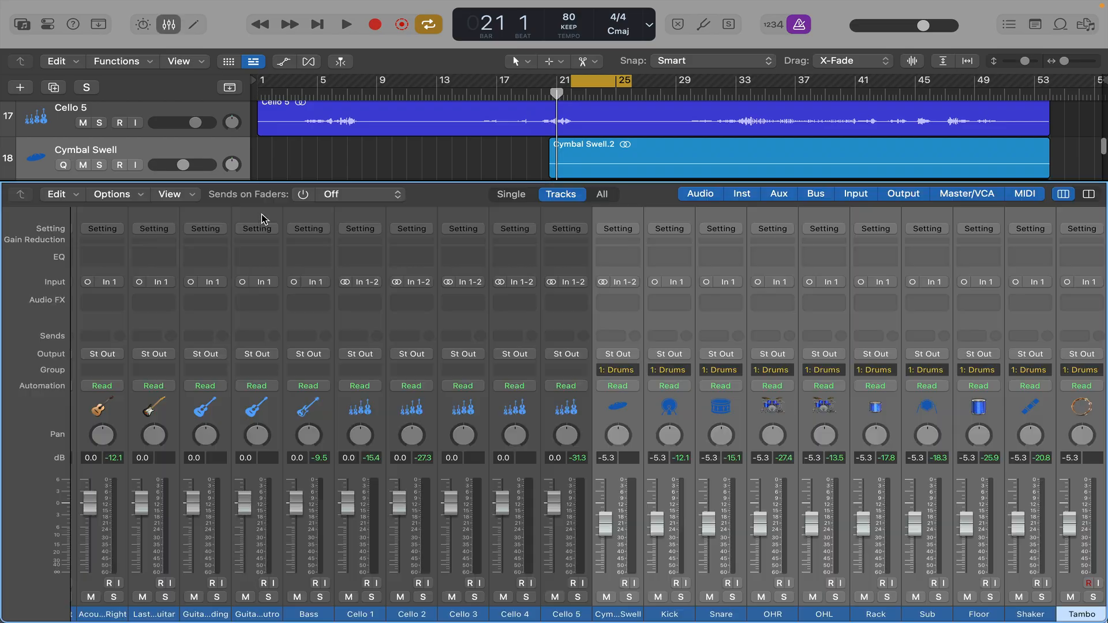
{"action": "left_click", "coordinate": [617, 370]}
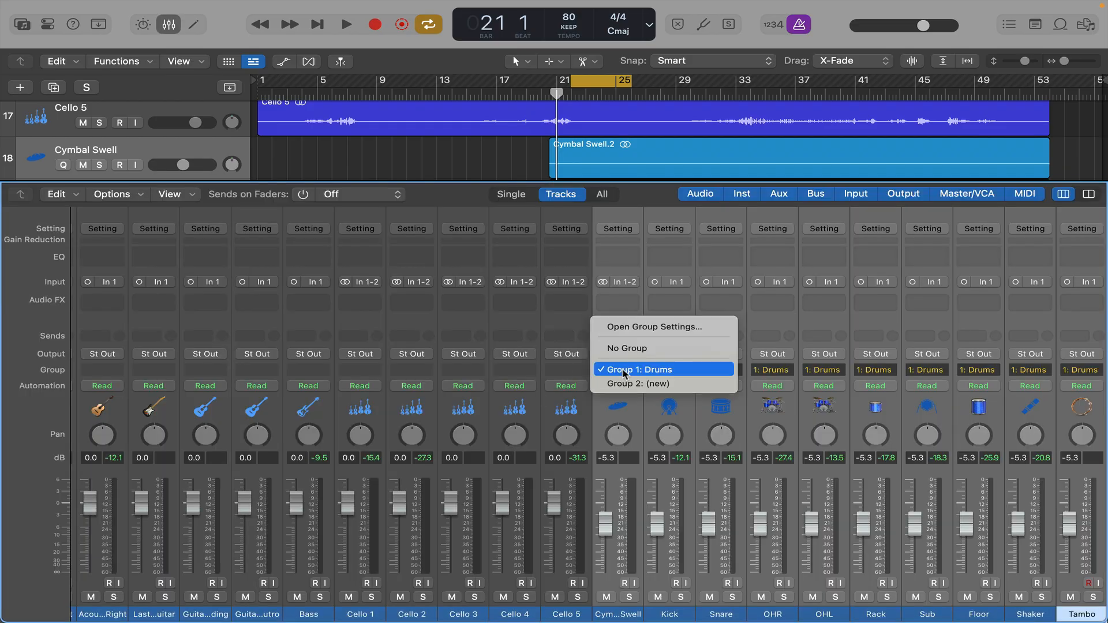
{"action": "left_click", "coordinate": [641, 347]}
{"action": "left_click", "coordinate": [167, 26]}
Delete the short opening regions on Kick through Tambo and the empty Cymbal Swell region starting just before bar 21.
{"action": "left_click", "coordinate": [448, 317]}
{"action": "left_click_drag", "start_coordinate": [329, 568], "coordinate": [279, 199]}
{"action": "key", "text": "Delete"}
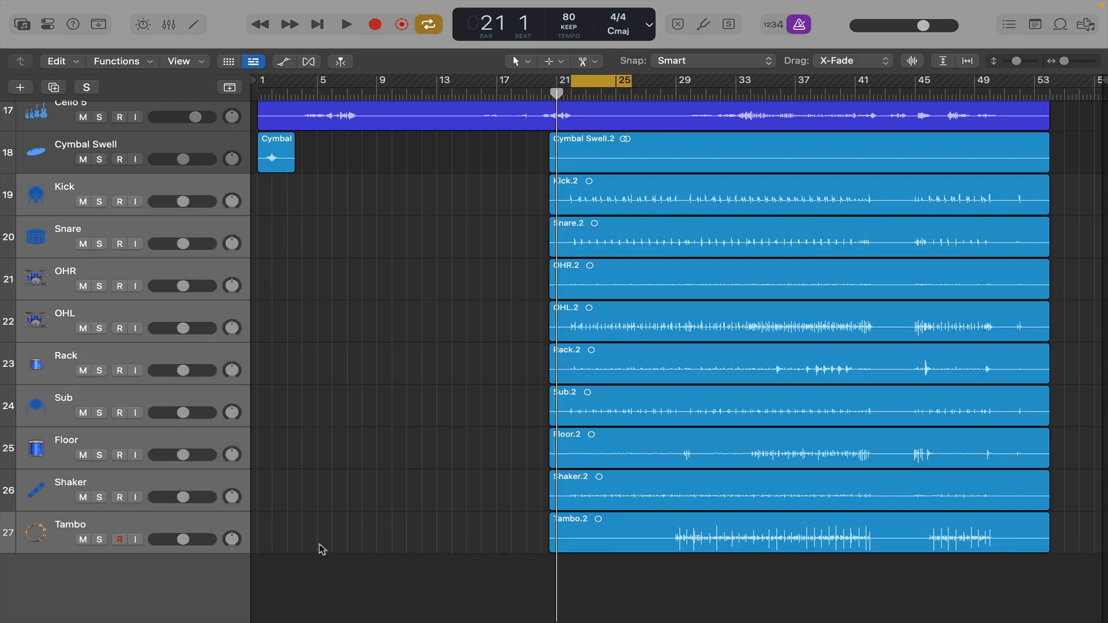
{"action": "left_click", "coordinate": [768, 160]}
{"action": "key", "text": "Delete"}
Trim the Lead Vocal - Bridge region to the sung part by deleting everything before about bar 33 and after about bar 42.
{"action": "scroll", "coordinate": [479, 243], "scroll_direction": "up", "scroll_amount": 5}
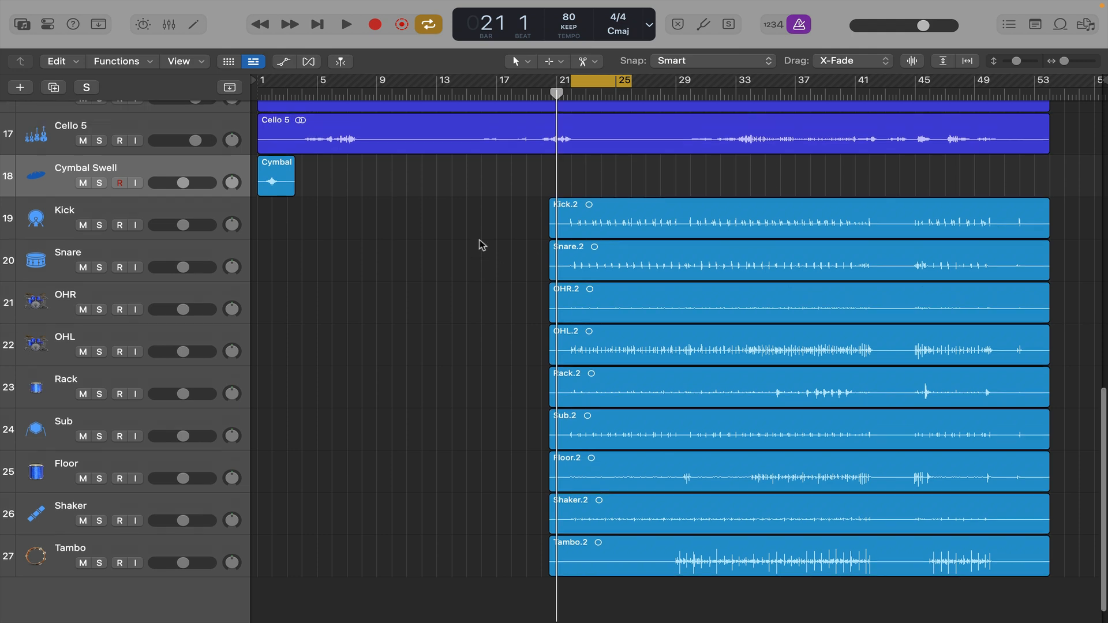
{"action": "scroll", "coordinate": [479, 244], "scroll_direction": "up", "scroll_amount": 2}
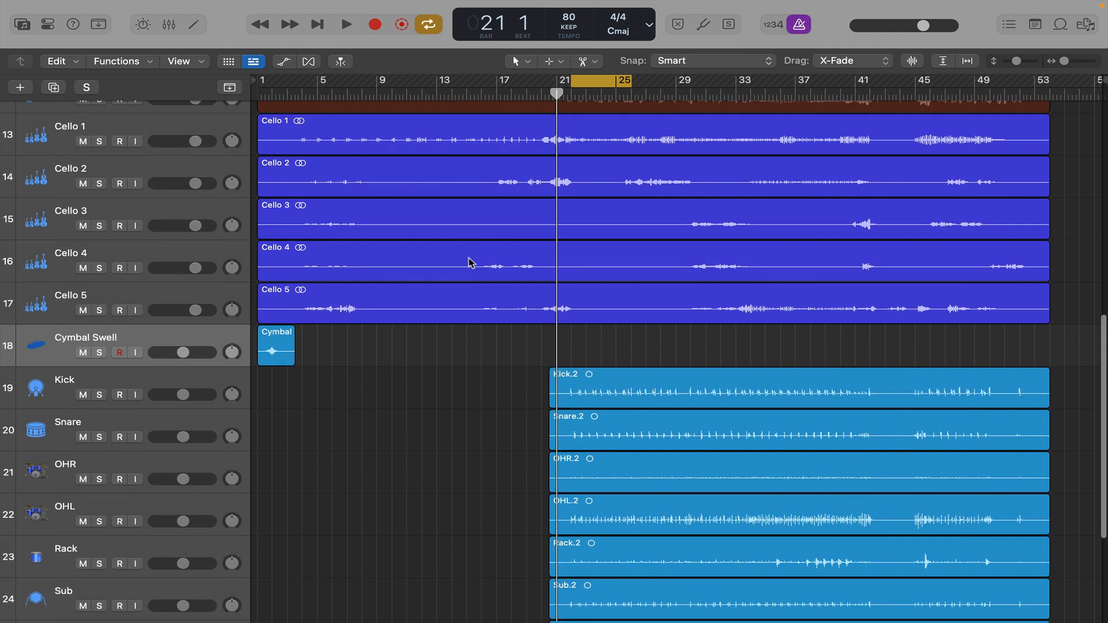
{"action": "scroll", "coordinate": [467, 266], "scroll_direction": "up", "scroll_amount": 8}
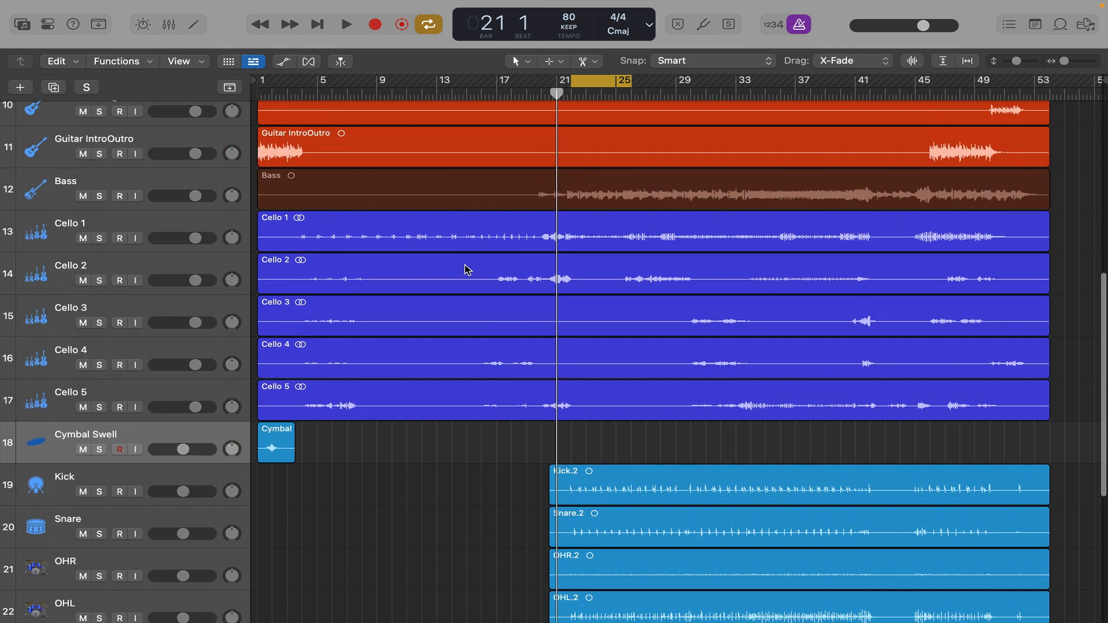
{"action": "scroll", "coordinate": [468, 269], "scroll_direction": "up", "scroll_amount": 10}
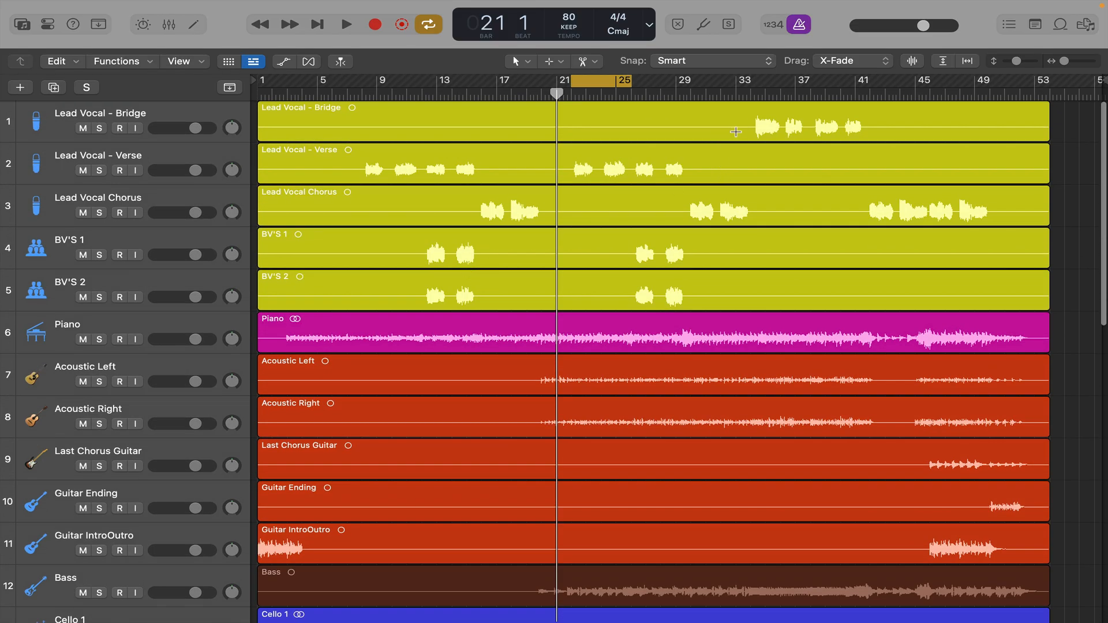
{"action": "left_click_drag", "start_coordinate": [743, 132], "coordinate": [247, 126]}
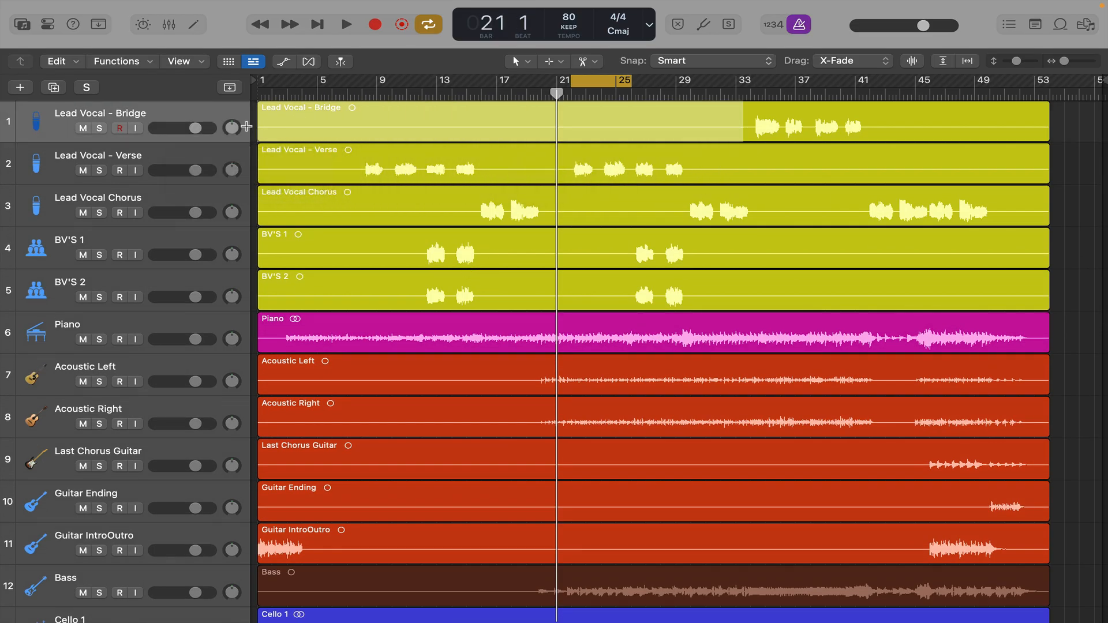
{"action": "key", "text": "Delete"}
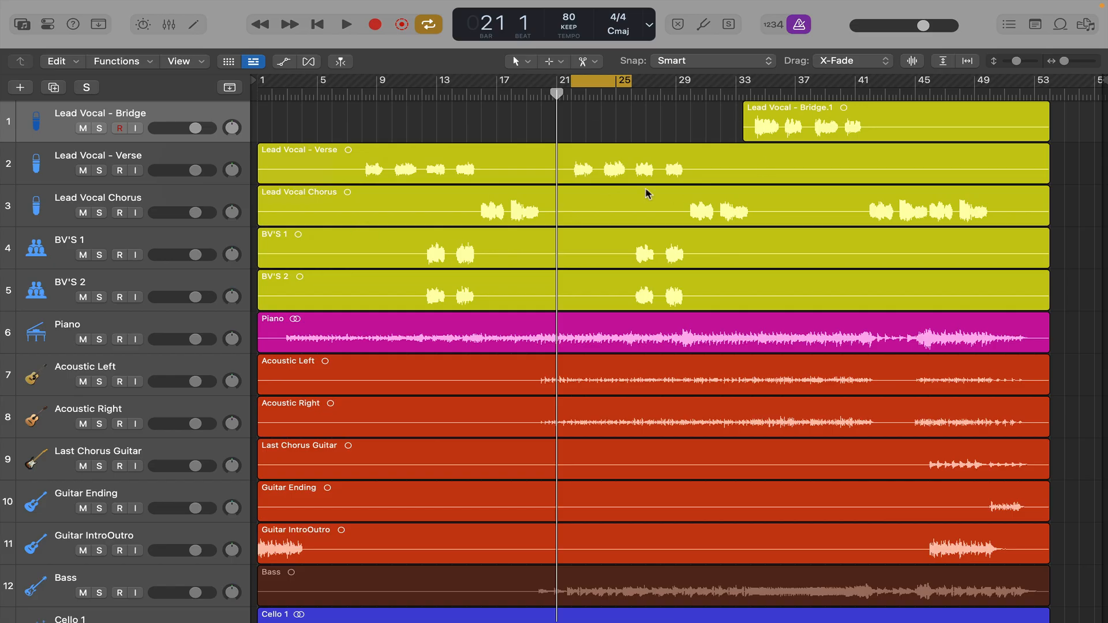
{"action": "left_click_drag", "start_coordinate": [879, 130], "coordinate": [1068, 136]}
{"action": "key", "text": "Delete"}
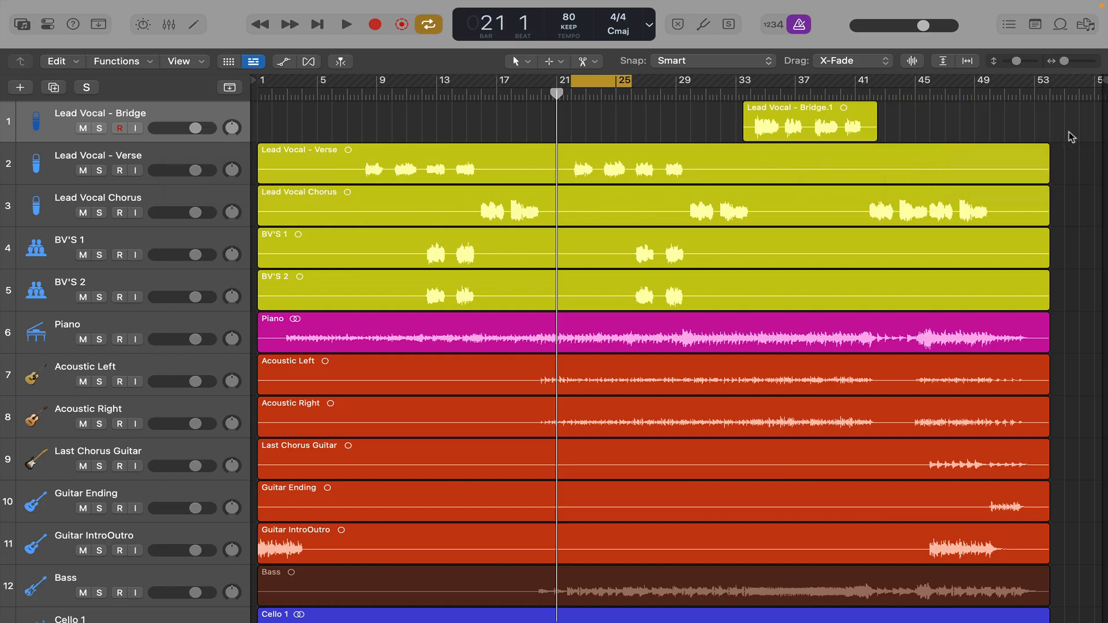
Delete the silence on Lead Vocal - Verse, keeping only the sung parts at about bars 8–16.5 and 21.5–30.5.
{"action": "left_click_drag", "start_coordinate": [704, 177], "coordinate": [1067, 171]}
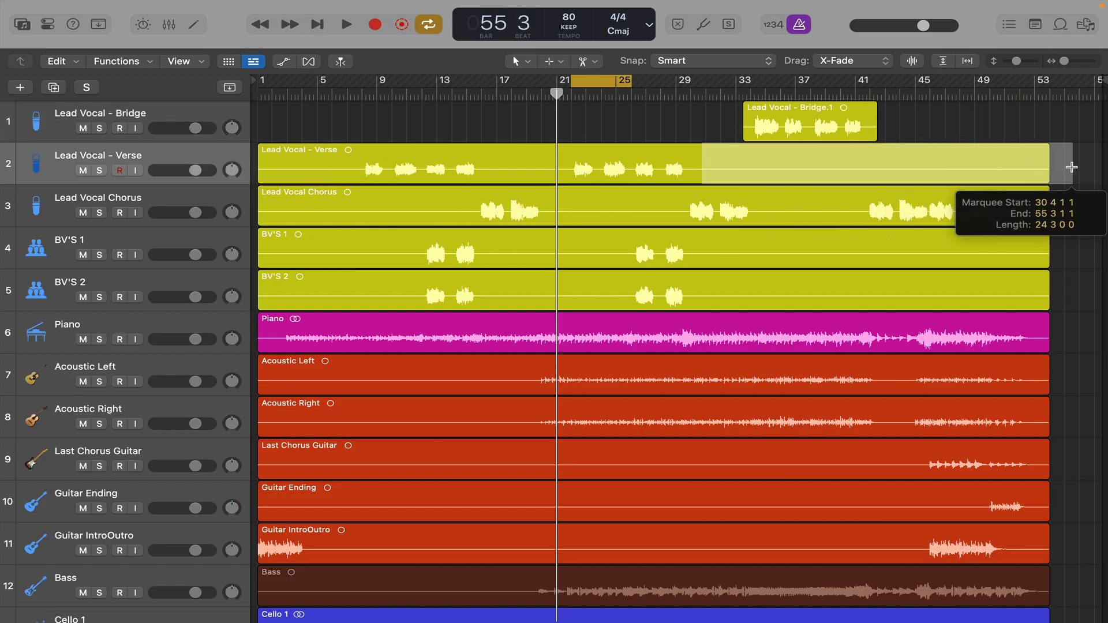
{"action": "key", "text": "Delete"}
{"action": "left_click_drag", "start_coordinate": [565, 169], "coordinate": [489, 174]}
{"action": "key", "text": "Delete"}
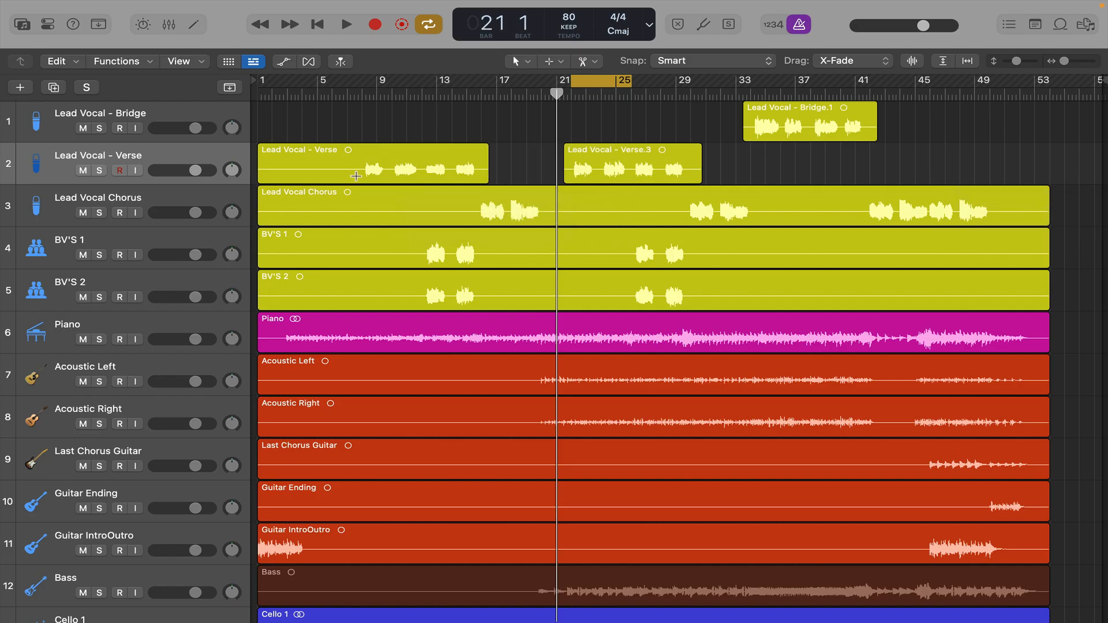
{"action": "left_click_drag", "start_coordinate": [356, 175], "coordinate": [257, 174]}
{"action": "key", "text": "Delete"}
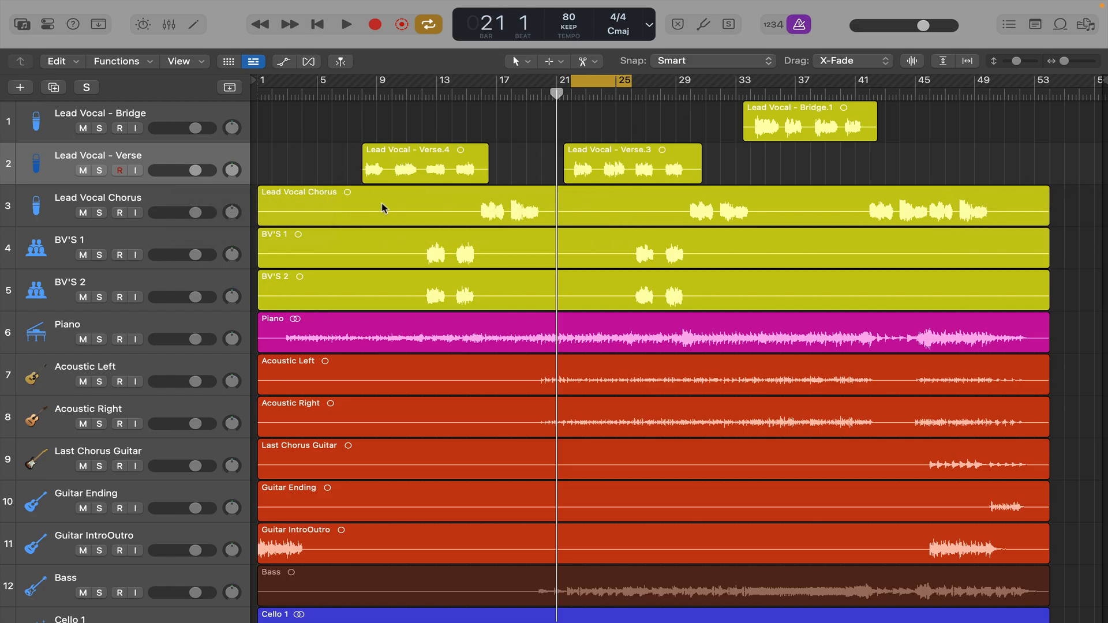
Delete the silence on Lead Vocal Chorus, keeping only the sung parts at about bars 15–20.5, 29–34 and 40.5–51.
{"action": "left_click_drag", "start_coordinate": [472, 218], "coordinate": [258, 218]}
{"action": "key", "text": "Delete"}
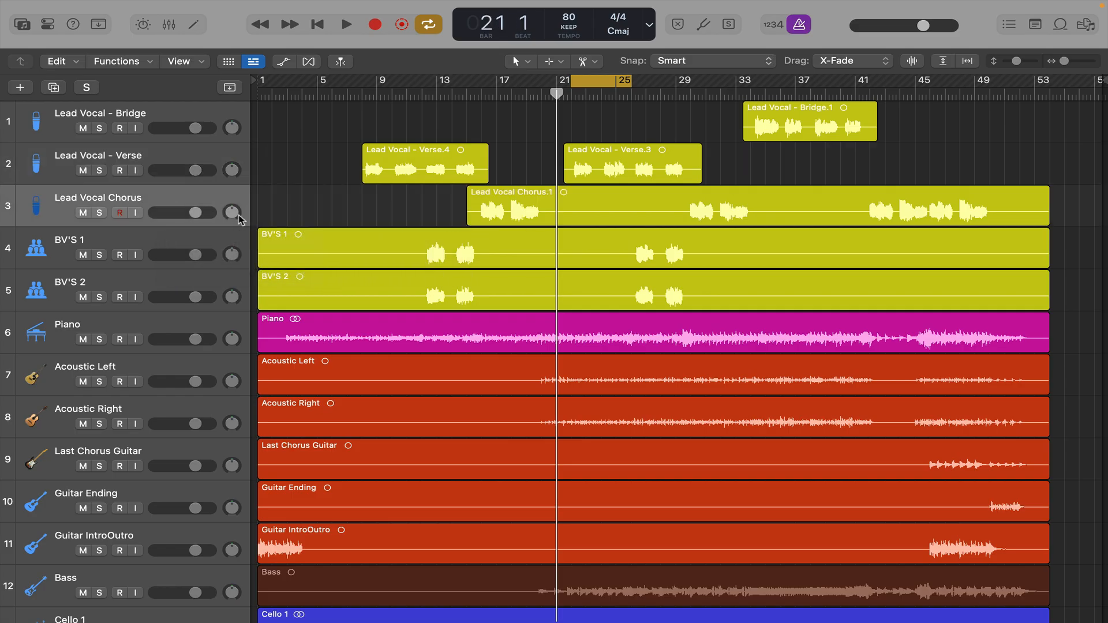
{"action": "left_click_drag", "start_coordinate": [550, 220], "coordinate": [1018, 200]}
{"action": "key", "text": "Delete"}
{"action": "scroll", "coordinate": [686, 227], "scroll_direction": "up", "scroll_amount": 5}
{"action": "key", "text": "Delete"}
Delete the silence on BV'S 1 and BV'S 2, keeping only about bars 11.5–17 and 25.5–31.
{"action": "key", "text": "z"}
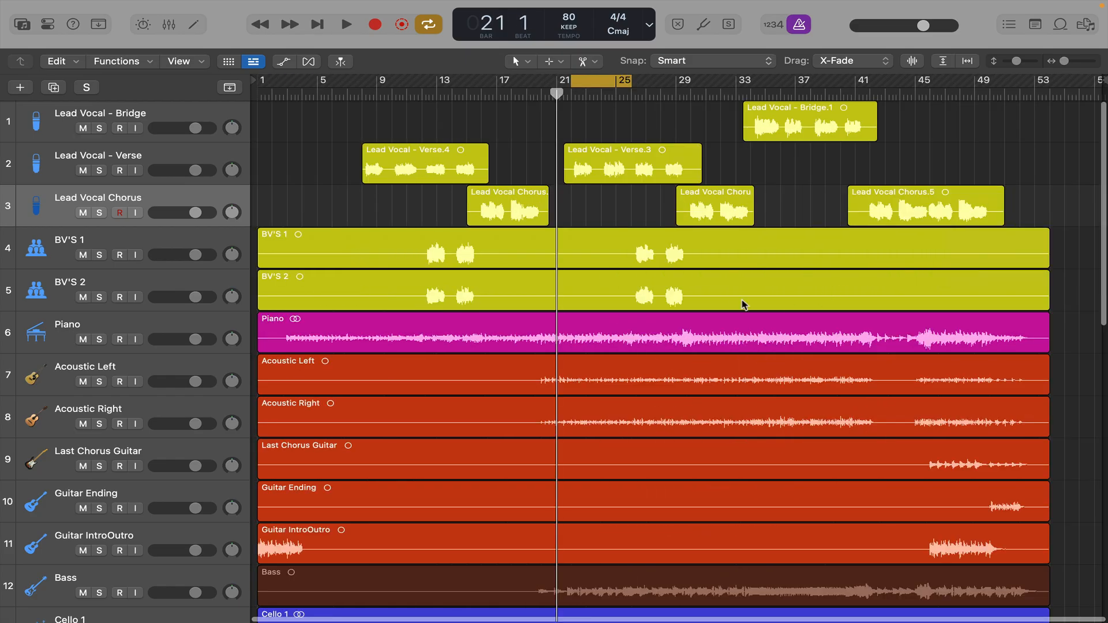
{"action": "left_click_drag", "start_coordinate": [703, 295], "coordinate": [1085, 262]}
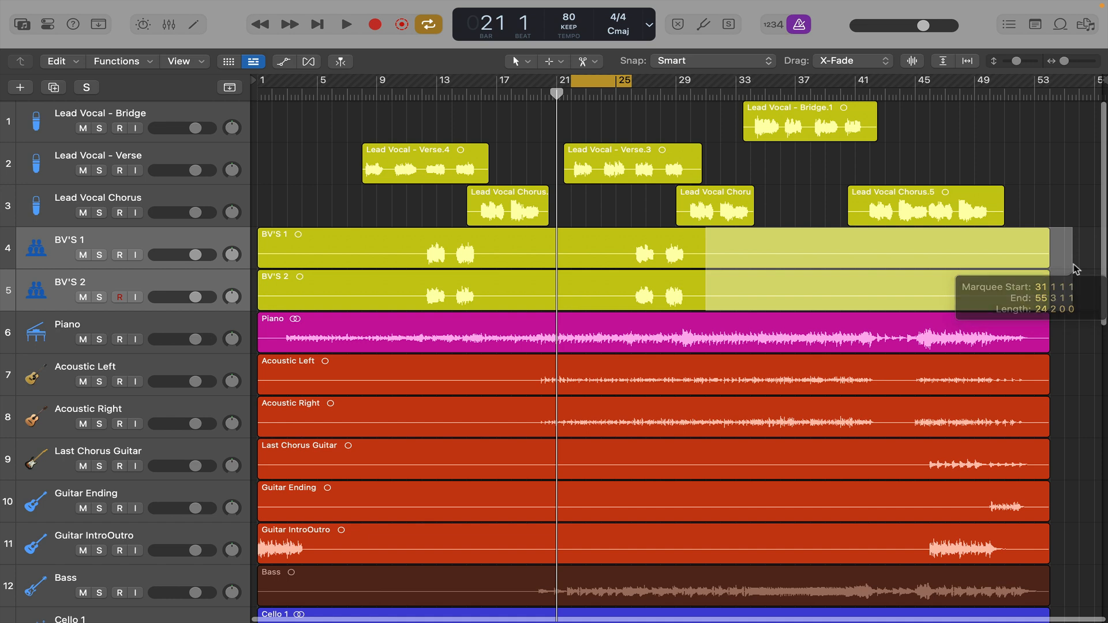
{"action": "key", "text": "Delete"}
{"action": "left_click_drag", "start_coordinate": [625, 299], "coordinate": [260, 369]}
{"action": "key", "text": "Delete"}
Delete the silent stretches on the Last Chorus Guitar, Guitar Ending and Guitar IntroOutro tracks, keeping only the played parts.
{"action": "scroll", "coordinate": [487, 262], "scroll_direction": "down", "scroll_amount": 2}
{"action": "key", "text": "Delete"}
{"action": "left_click_drag", "start_coordinate": [916, 410], "coordinate": [260, 448]}
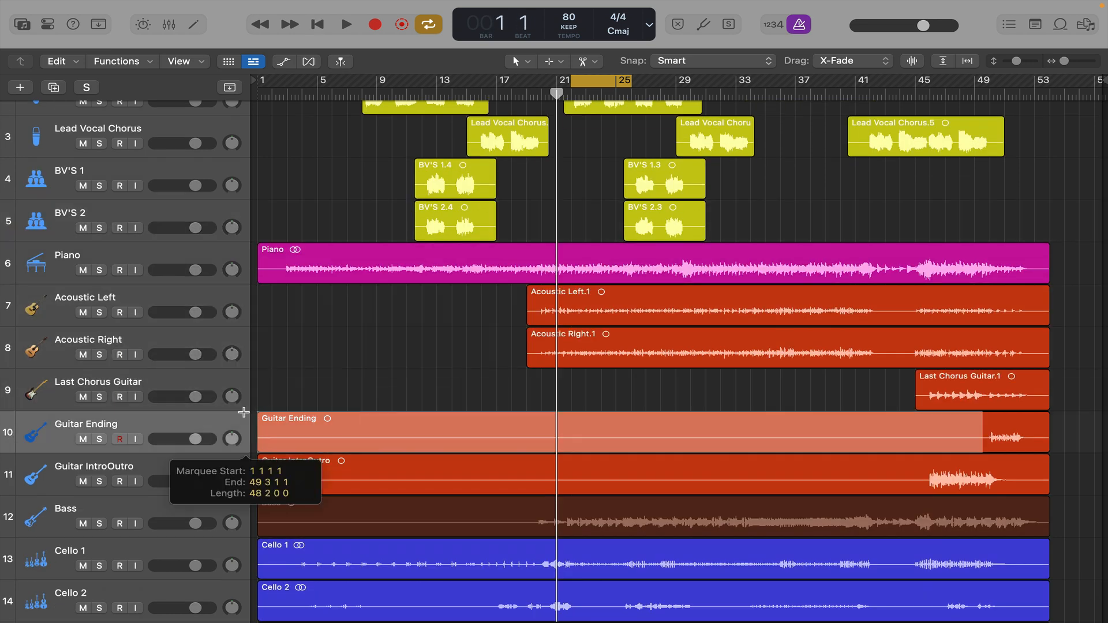
{"action": "key", "text": "Delete"}
{"action": "left_click_drag", "start_coordinate": [916, 458], "coordinate": [317, 491]}
{"action": "key", "text": "Delete"}
Delete the Bass silence before bar 19 and the empty stretch of Cello 2 to Cello 5 between about bars 8 and 15.
{"action": "scroll", "coordinate": [227, 414], "scroll_direction": "down", "scroll_amount": 3}
{"action": "scroll", "coordinate": [404, 358], "scroll_direction": "down", "scroll_amount": 4}
{"action": "scroll", "coordinate": [404, 358], "scroll_direction": "up", "scroll_amount": 3}
{"action": "left_click_drag", "start_coordinate": [583, 485], "coordinate": [317, 335]}
{"action": "key", "text": "Delete"}
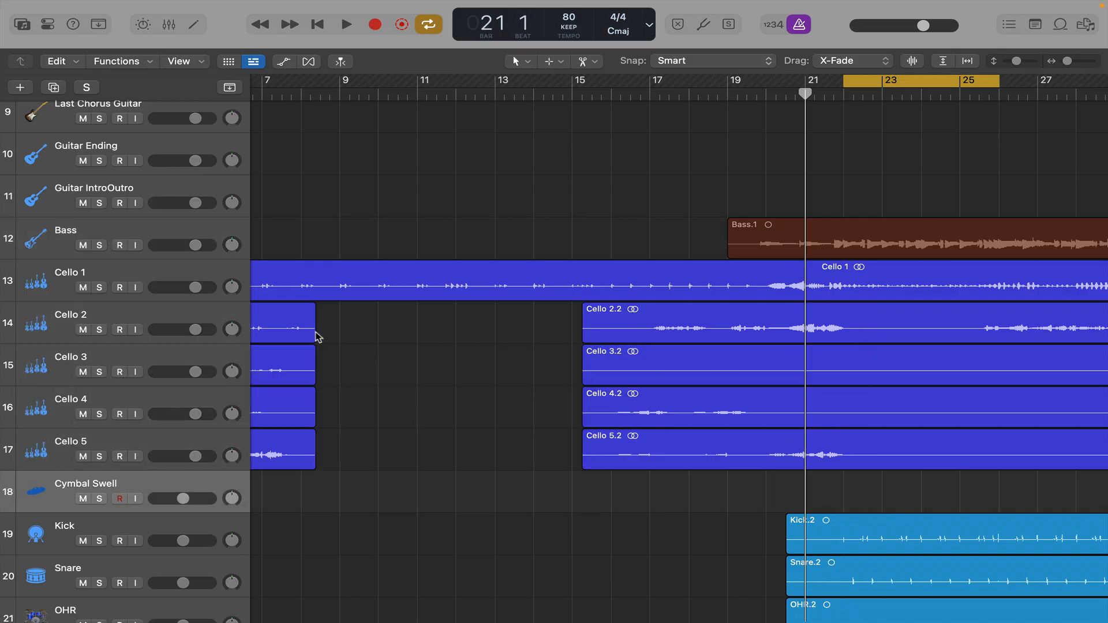
Delete the silent openings of Cello 2 to Cello 5 up to about bar 3.5 and the gaps before bar 29 on Cello 3 and Cello 4.
{"action": "key", "text": "z"}
{"action": "left_click_drag", "start_coordinate": [295, 462], "coordinate": [260, 340]}
{"action": "key", "text": "Delete"}
{"action": "left_click_drag", "start_coordinate": [684, 416], "coordinate": [542, 419]}
{"action": "key", "text": "Delete"}
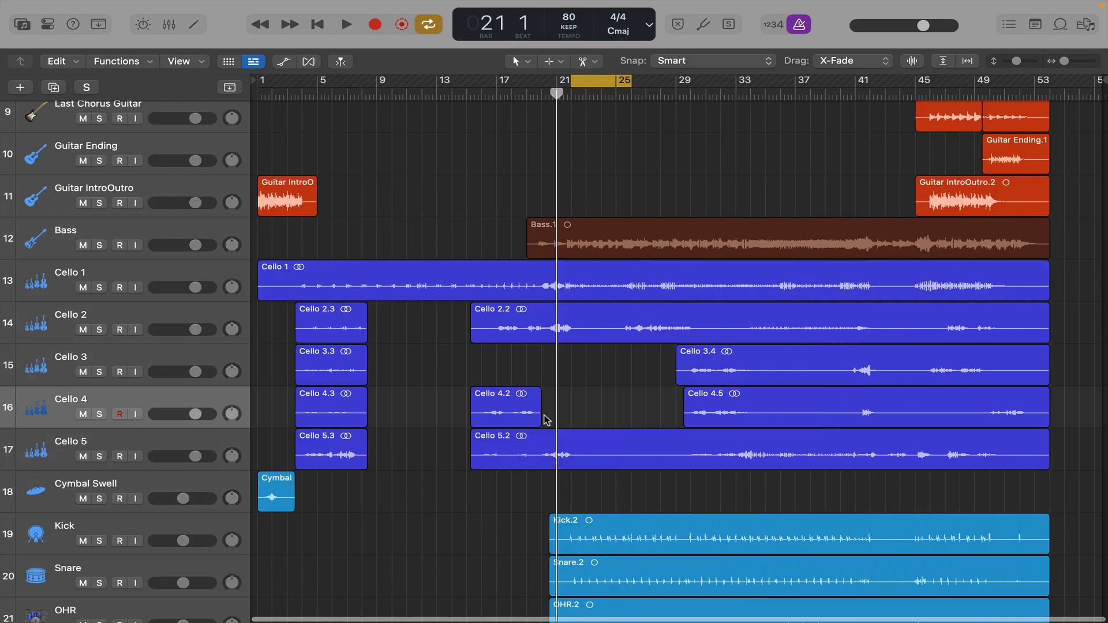
Delete the silent stretches on Cello 5 before bar 29, Cello 3 and 4 between bars 35 and 40, and Cello 1 to 4 after bar 43.
{"action": "left_click_drag", "start_coordinate": [676, 459], "coordinate": [578, 457]}
{"action": "key", "text": "Delete"}
{"action": "left_click_drag", "start_coordinate": [839, 423], "coordinate": [764, 367]}
{"action": "key", "text": "Delete"}
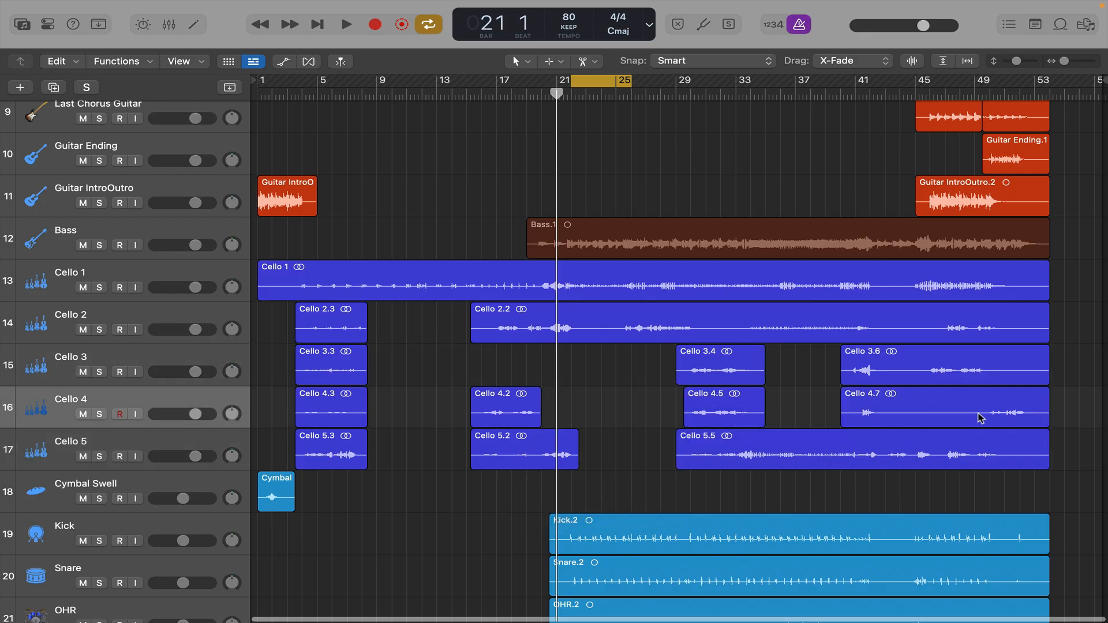
{"action": "left_click_drag", "start_coordinate": [981, 418], "coordinate": [887, 407]}
{"action": "key", "text": "Delete"}
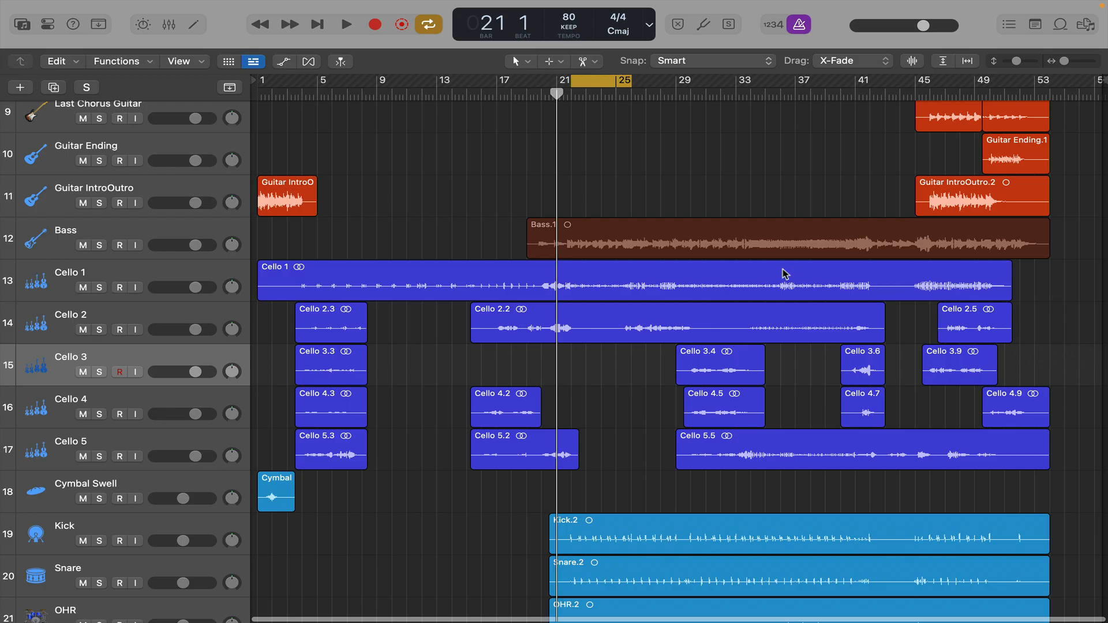
Try adjusting the end of the Cello 4 region at bar 35.
{"action": "scroll", "coordinate": [784, 273], "scroll_direction": "up", "scroll_amount": 5}
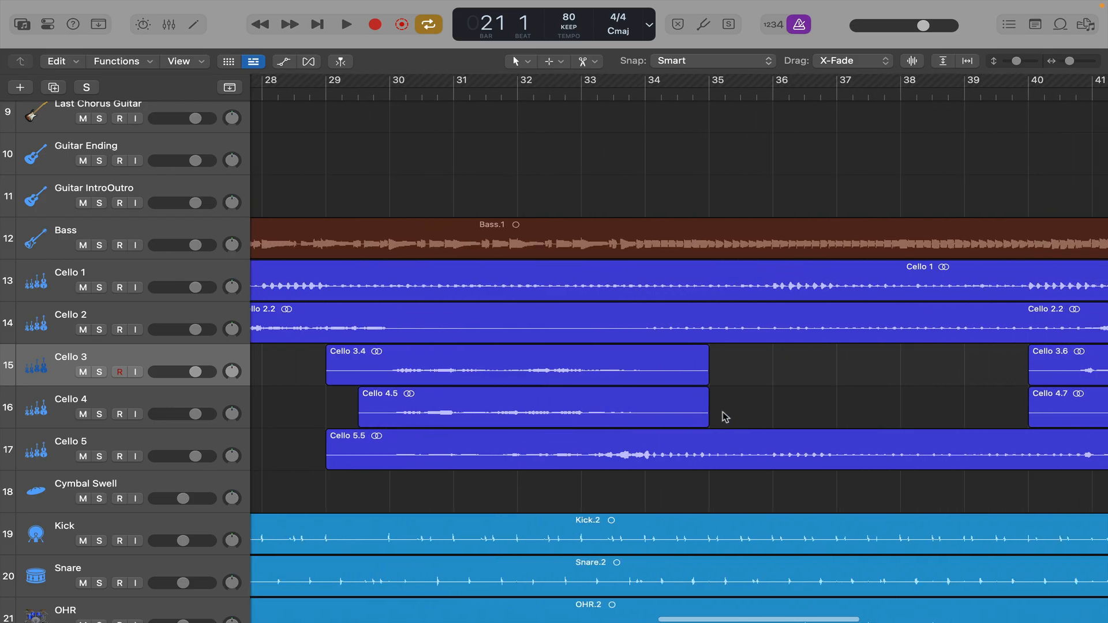
{"action": "left_click", "coordinate": [703, 417]}
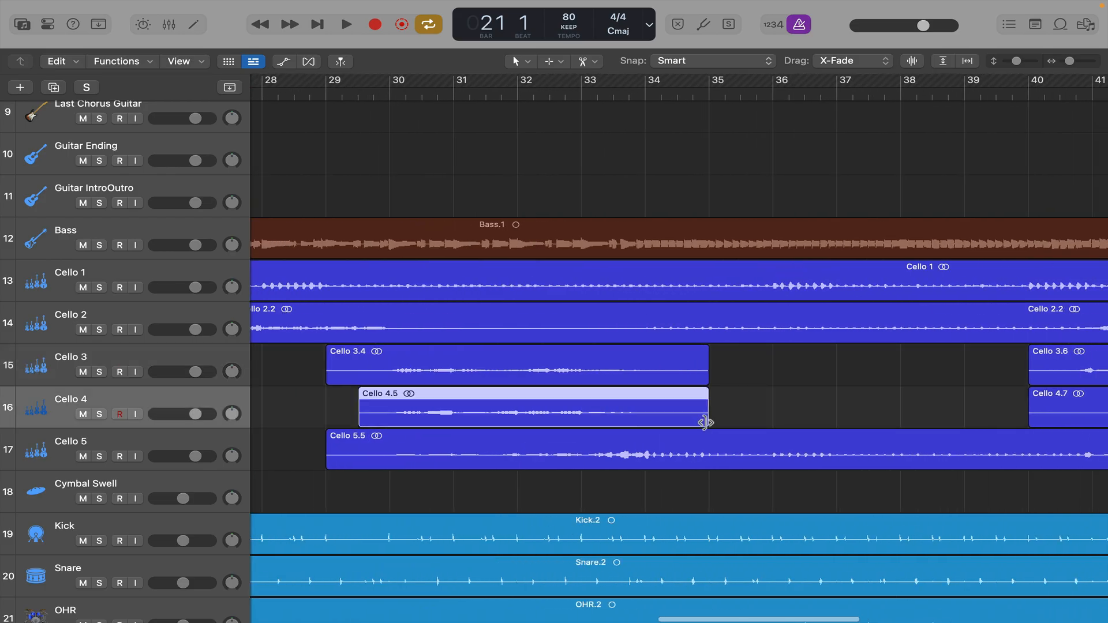
{"action": "mouse_move", "coordinate": [705, 422]}
{"action": "left_mouse_down"}
{"action": "mouse_move", "coordinate": [915, 408]}
{"action": "mouse_move", "coordinate": [709, 404]}
{"action": "mouse_move", "coordinate": [781, 389]}
{"action": "mouse_move", "coordinate": [708, 392]}
{"action": "mouse_move", "coordinate": [836, 420]}
{"action": "mouse_move", "coordinate": [874, 411]}
{"action": "mouse_move", "coordinate": [710, 411]}
{"action": "left_mouse_up"}
Delete the silent stretch of Cello 2 between about bars 22 and 25.5.
{"action": "key", "text": "super+Left"}
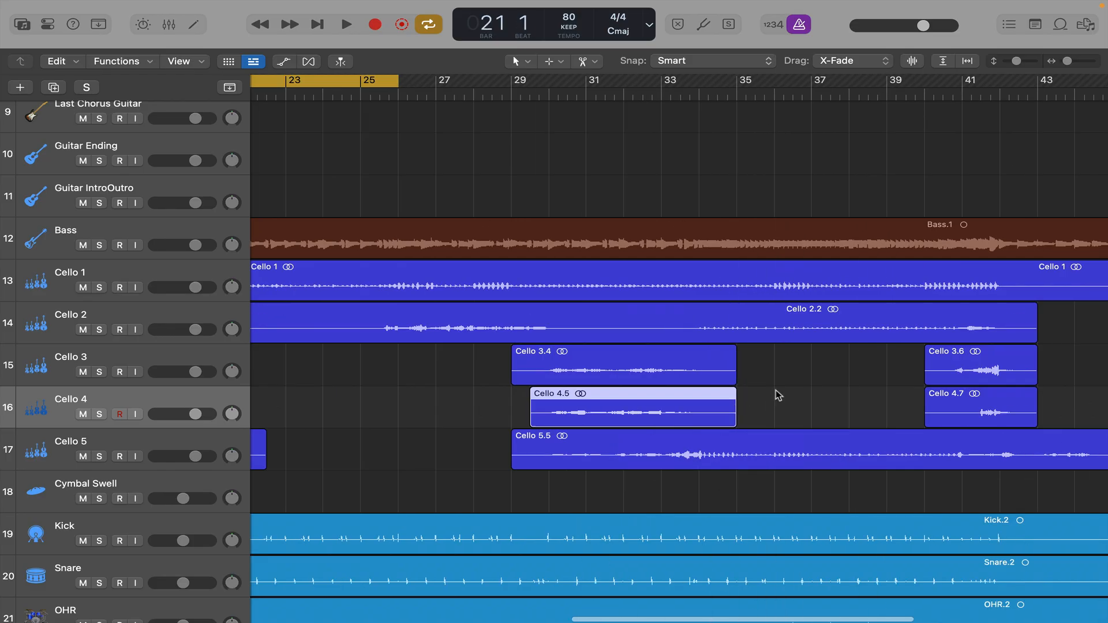
{"action": "key", "text": "super+Left"}
{"action": "key", "text": "super+Right"}
{"action": "key", "text": "super+Right"}
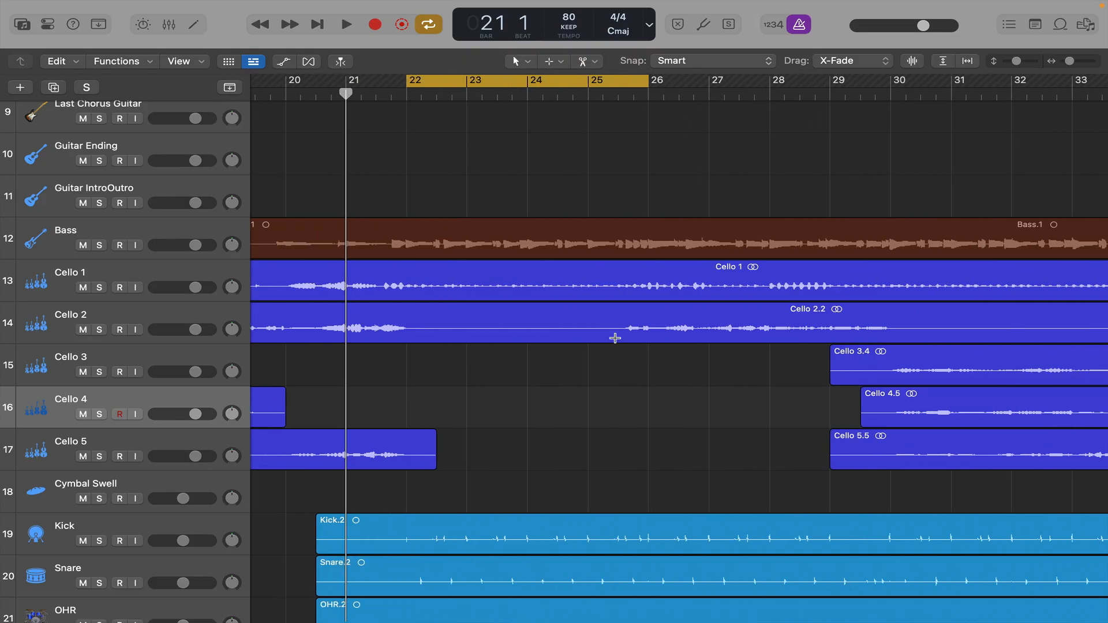
{"action": "left_click_drag", "start_coordinate": [614, 338], "coordinate": [421, 338]}
{"action": "key", "text": "Delete"}
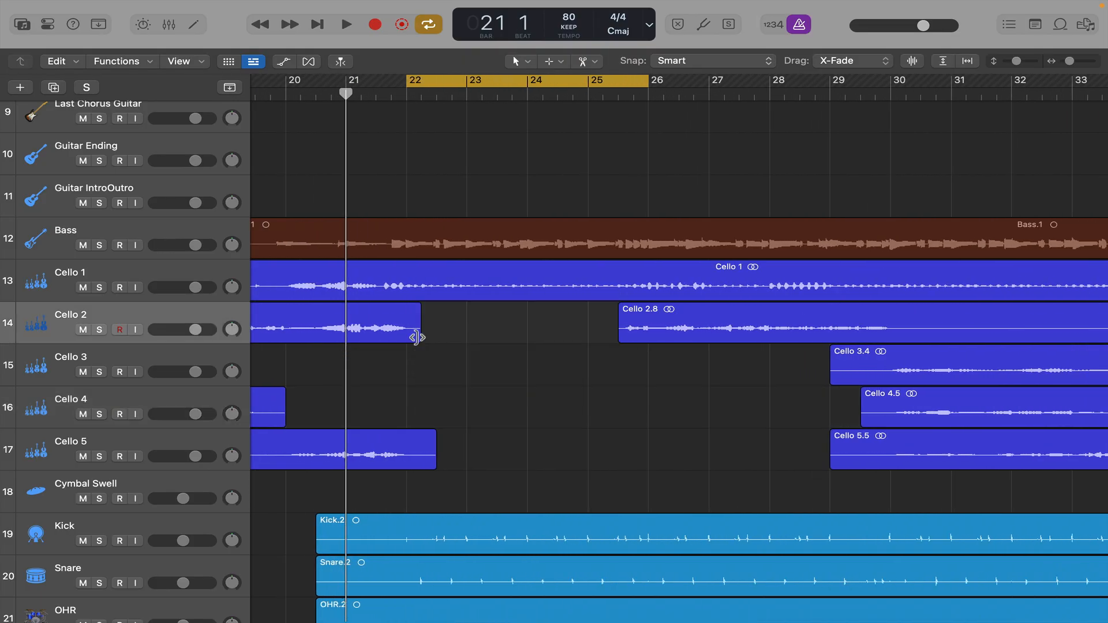
Delete the silent stretches of Cello 2 between about bars 30.5 and 33.5 and of Cello 1 between about bars 42.5 and 44.5.
{"action": "key", "text": "z"}
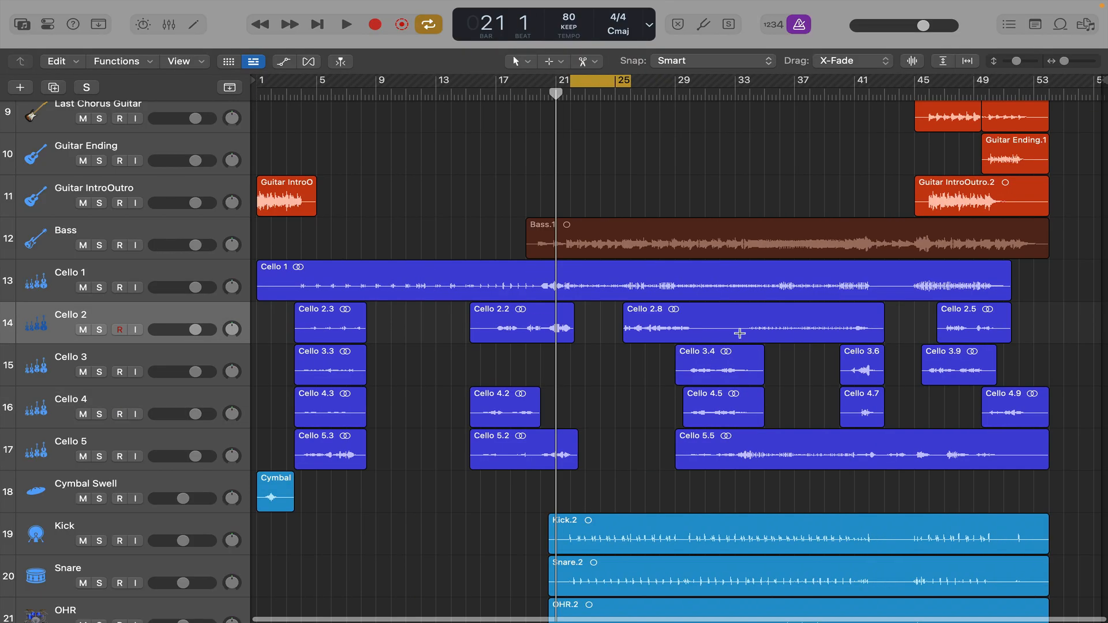
{"action": "left_click_drag", "start_coordinate": [740, 333], "coordinate": [698, 334]}
{"action": "key", "text": "Delete"}
{"action": "left_click_drag", "start_coordinate": [907, 285], "coordinate": [876, 285]}
{"action": "key", "text": "Delete"}
Use the Fade tool to add a short fade-out to the Cello 2 region ending near bar 22 and select the region starting at bar 25.5.
{"action": "key", "text": "super+Up"}
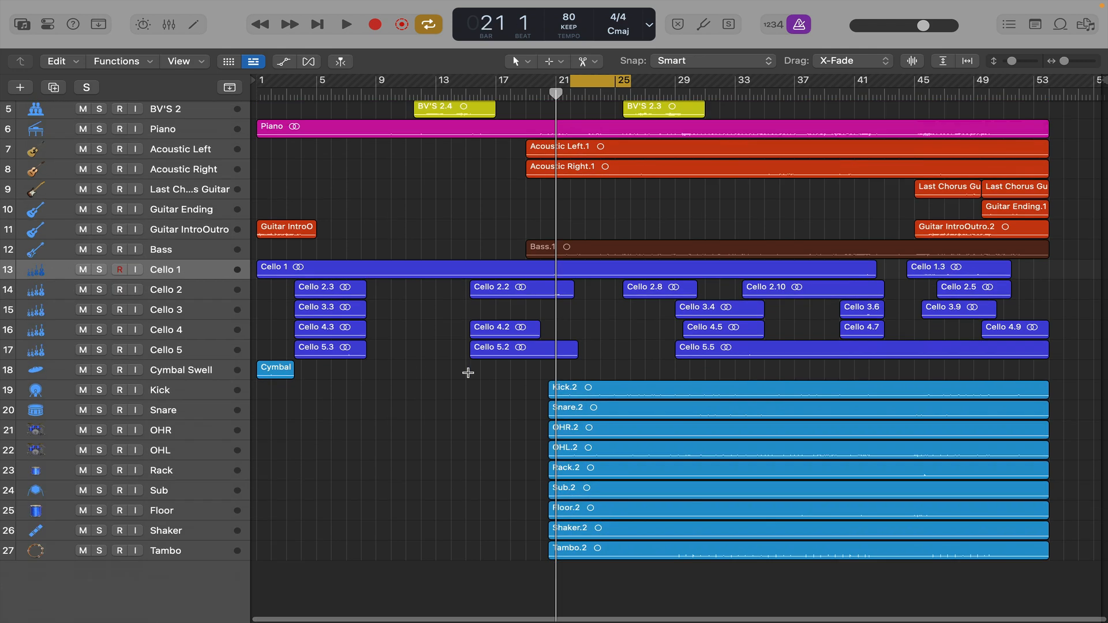
{"action": "key", "text": "super+Up"}
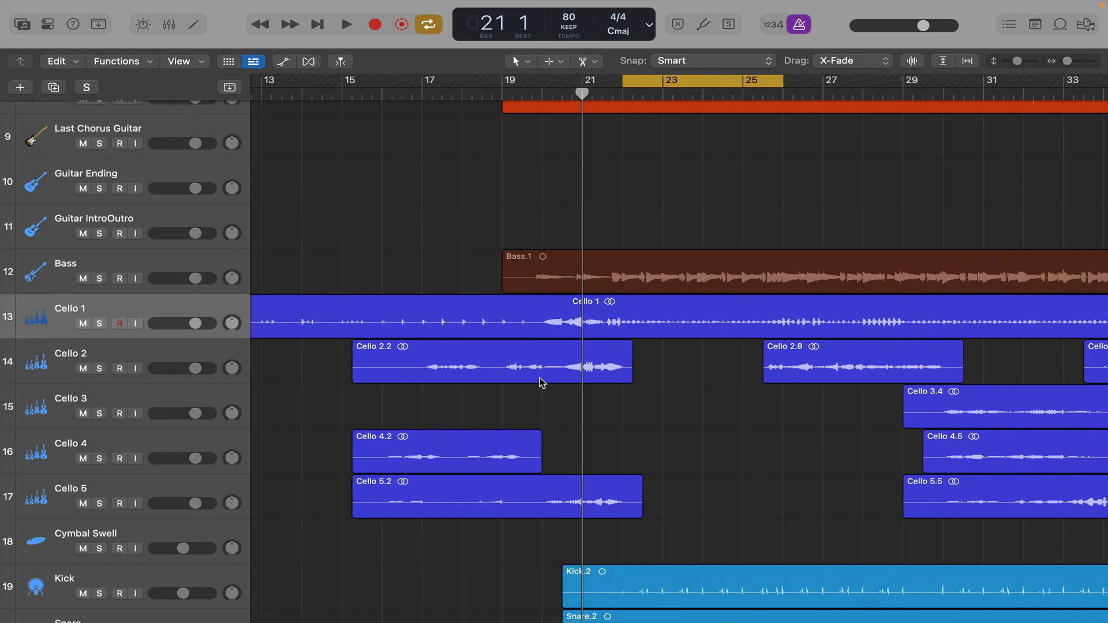
{"action": "left_click", "coordinate": [528, 61]}
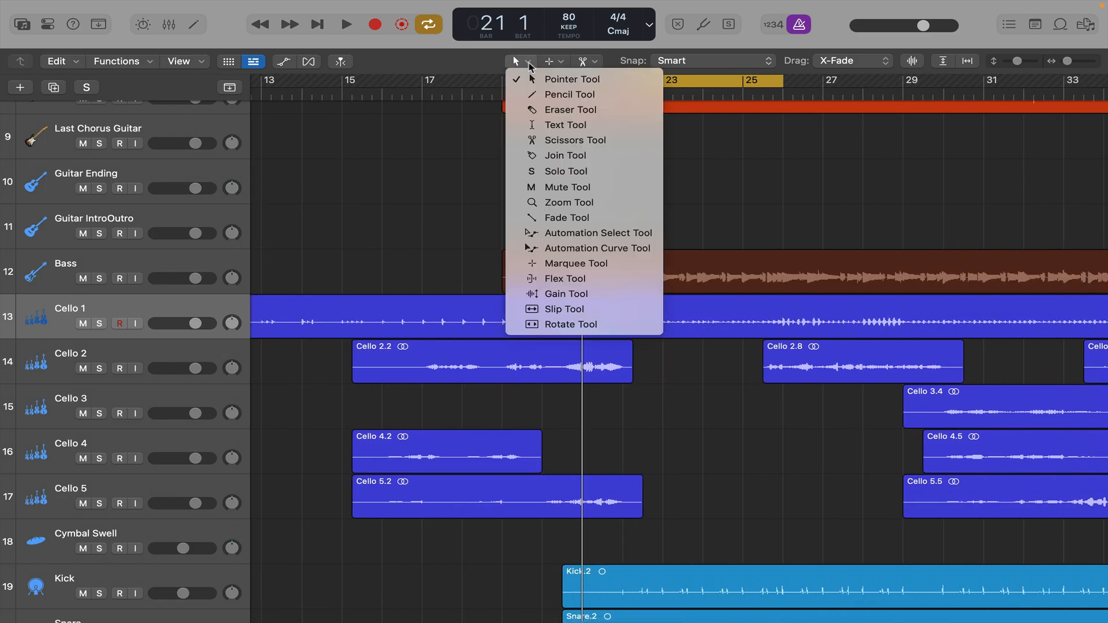
{"action": "left_click", "coordinate": [593, 217]}
{"action": "scroll", "coordinate": [655, 363], "scroll_direction": "up", "scroll_amount": 2}
{"action": "scroll", "coordinate": [655, 363], "scroll_direction": "up", "scroll_amount": 2}
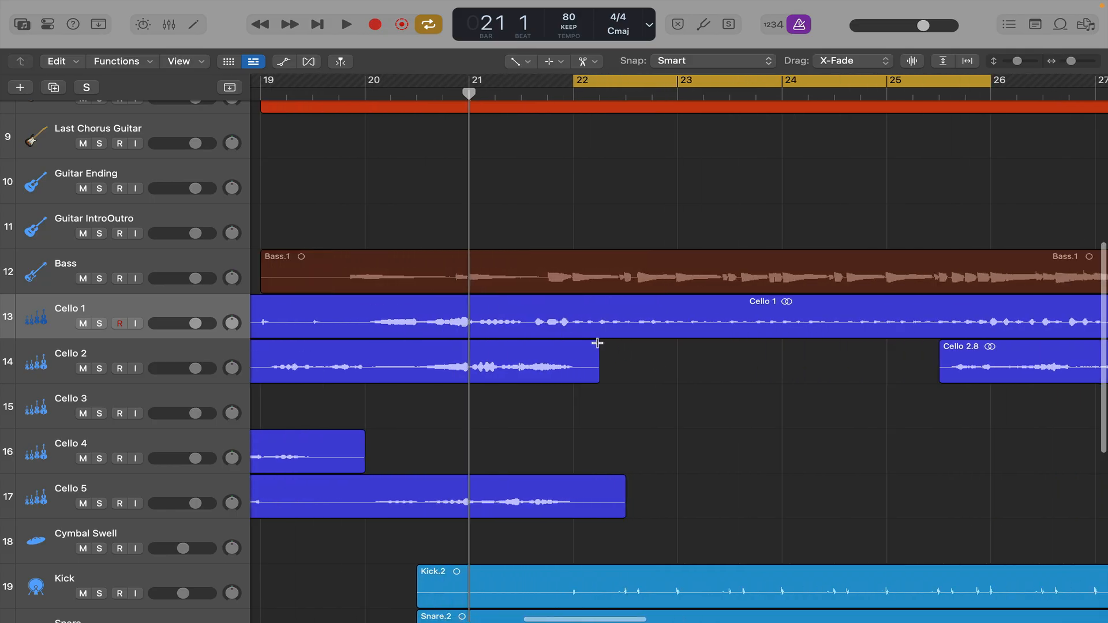
{"action": "left_click_drag", "start_coordinate": [597, 344], "coordinate": [582, 344]}
{"action": "scroll", "coordinate": [895, 348], "scroll_direction": "right", "scroll_amount": 5}
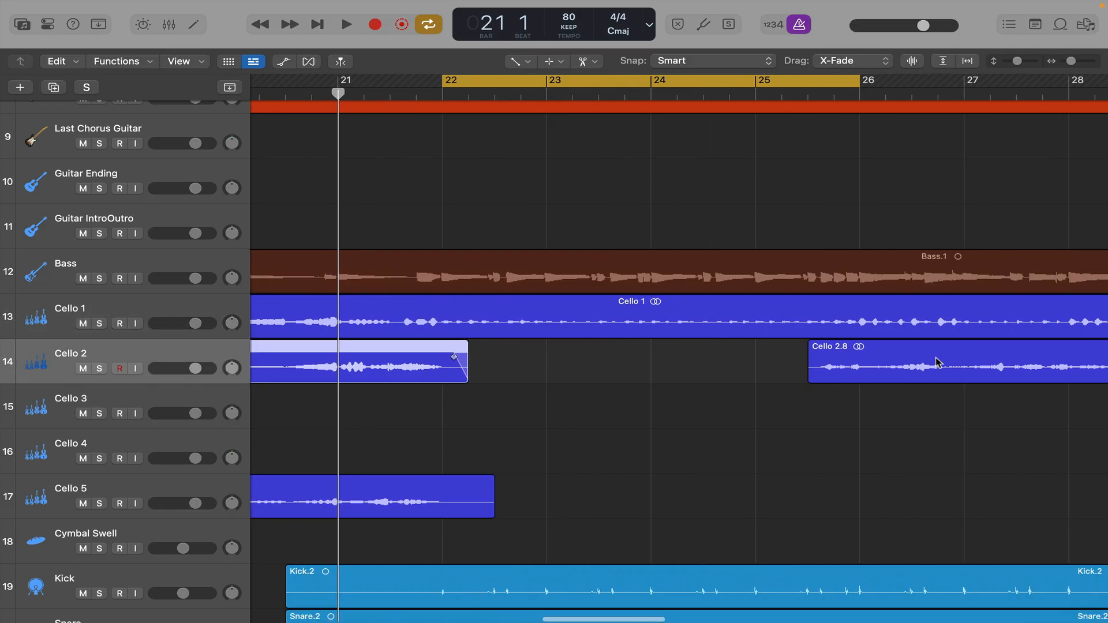
{"action": "left_click", "coordinate": [786, 344]}
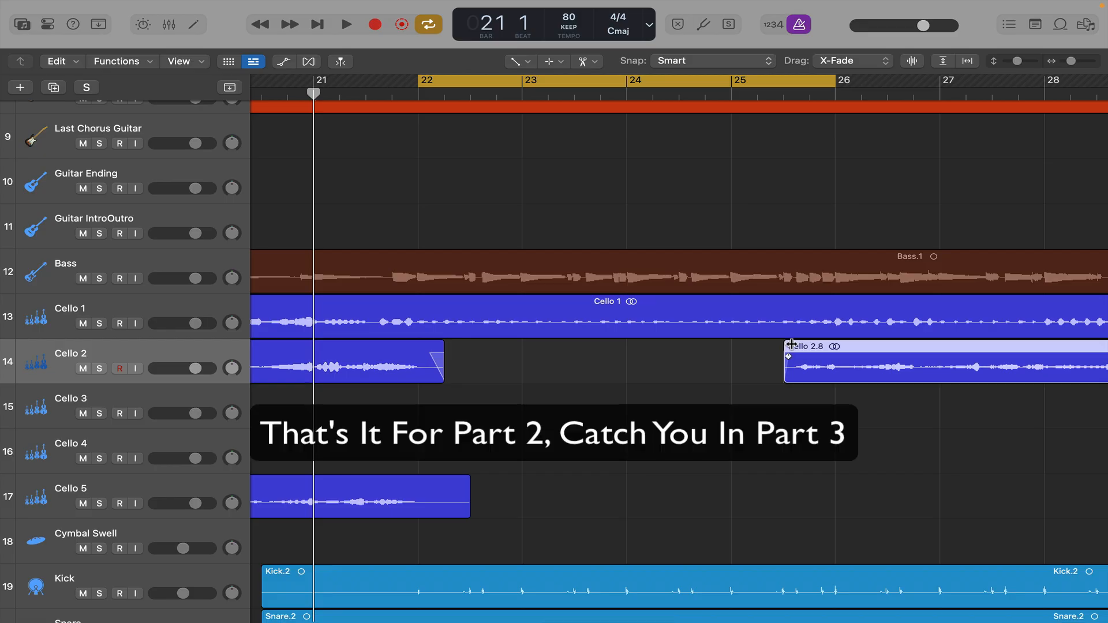
Select all tracks from Lead Vocal - Bridge to Tambo and pull their volume faders all the way down.
{"action": "scroll", "coordinate": [664, 366], "scroll_direction": "down", "scroll_amount": 5}
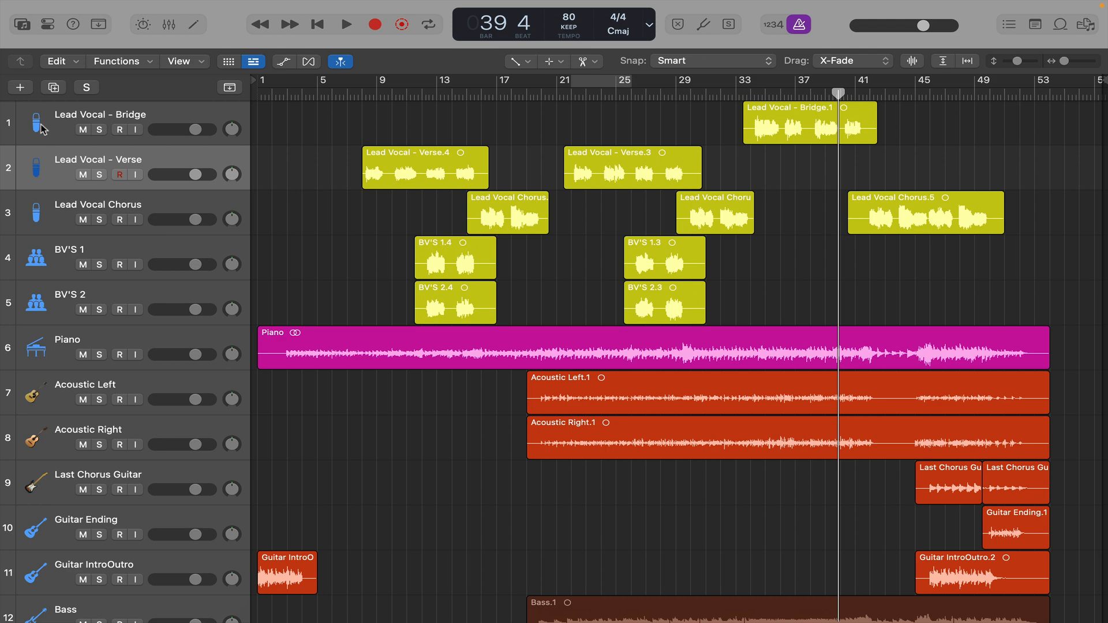
{"action": "left_click", "coordinate": [42, 128]}
{"action": "scroll", "coordinate": [64, 348], "scroll_direction": "down", "scroll_amount": 15}
{"action": "left_click", "coordinate": [45, 540], "text": "shift"}
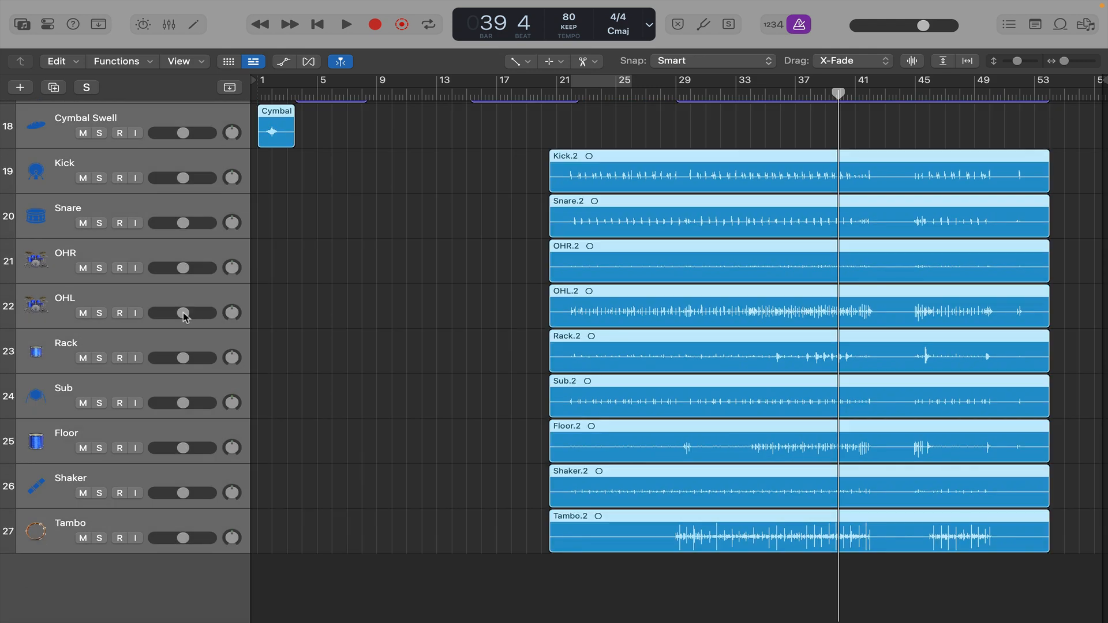
{"action": "scroll", "coordinate": [184, 316], "scroll_direction": "up", "scroll_amount": 15}
Show the mixer and insert a Level Meter from the Metering plug-ins on the Stereo Out channel.
{"action": "key", "text": "x"}
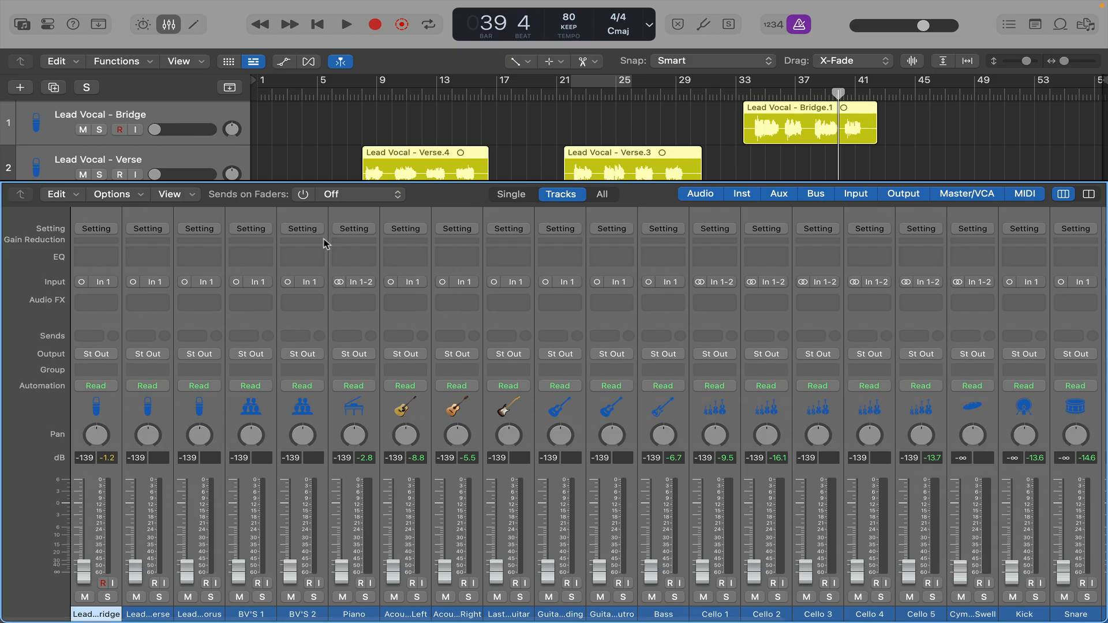
{"action": "scroll", "coordinate": [866, 404], "scroll_direction": "right", "scroll_amount": 10}
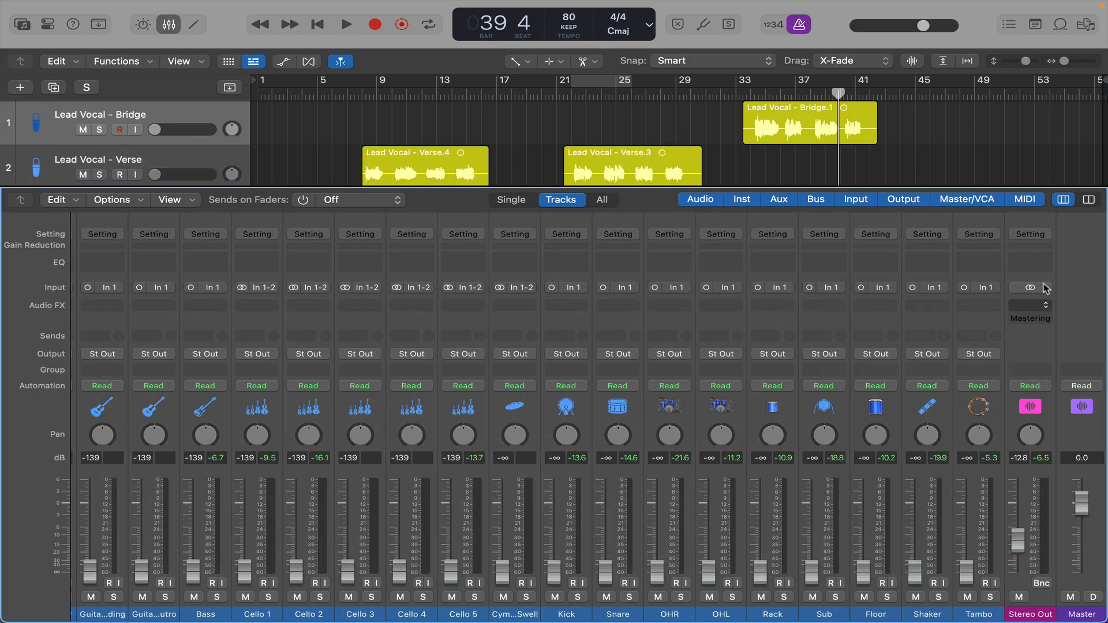
{"action": "left_click", "coordinate": [1031, 305]}
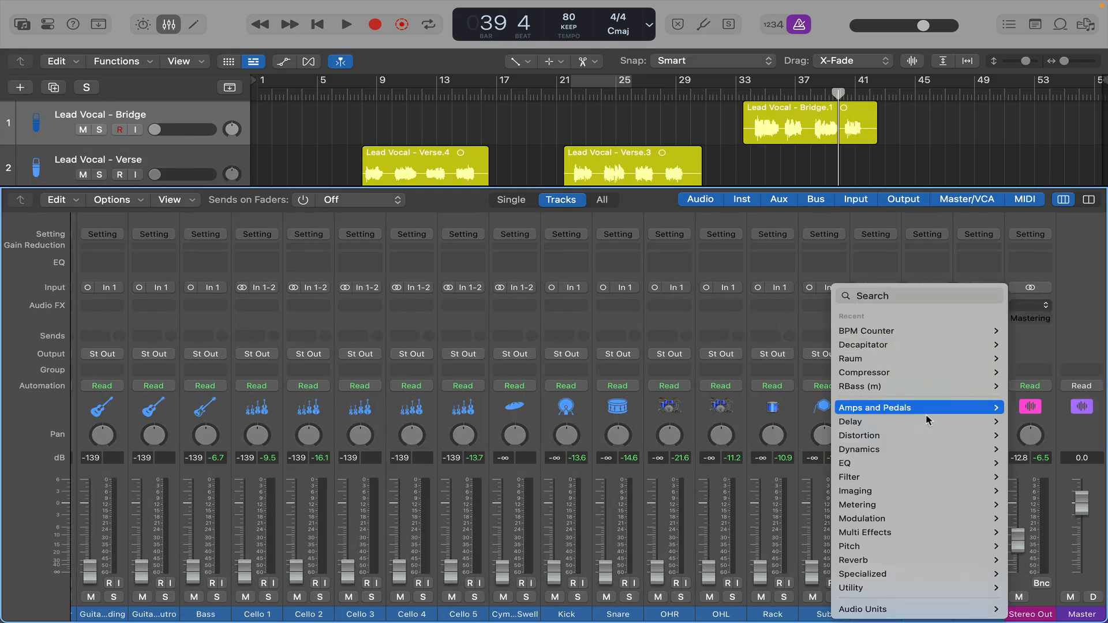
{"action": "mouse_move", "coordinate": [910, 506]}
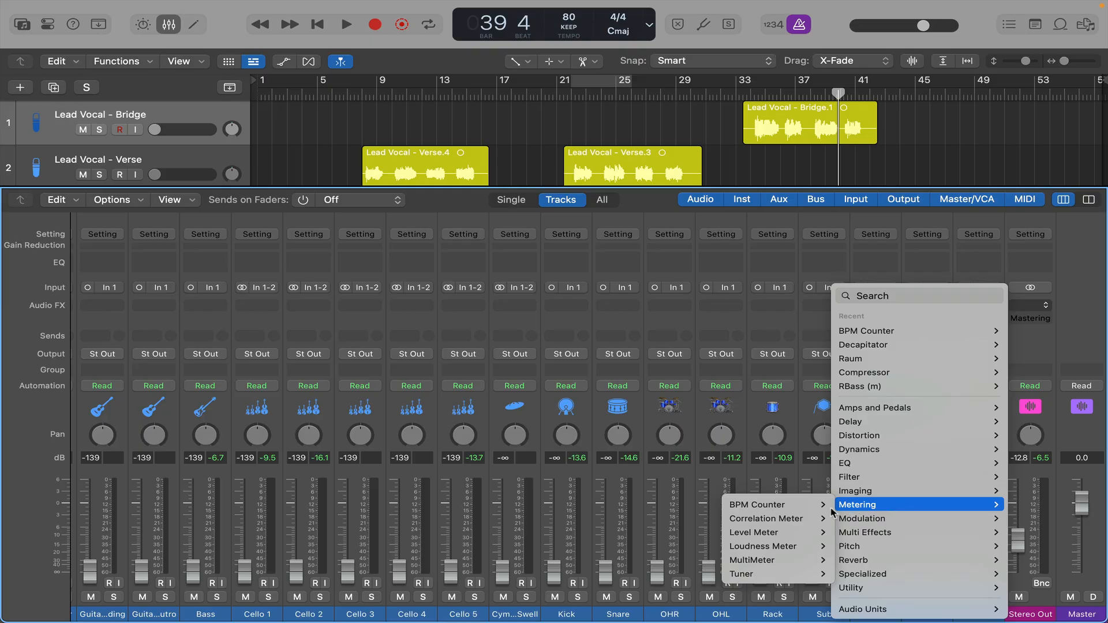
{"action": "mouse_move", "coordinate": [798, 532]}
{"action": "left_click", "coordinate": [846, 532]}
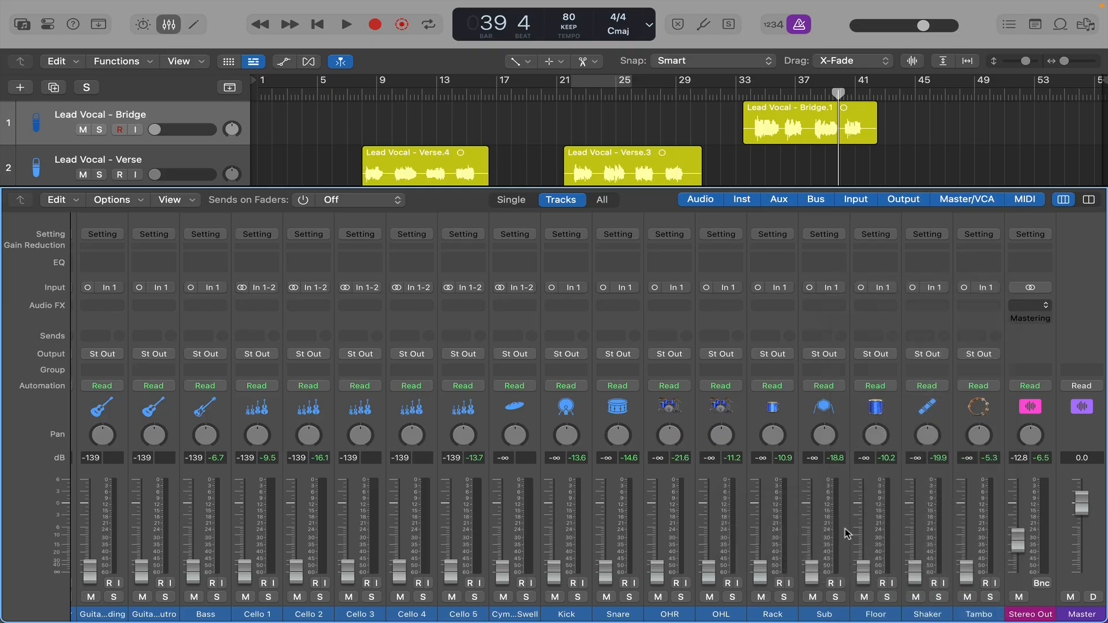
Switch the Level Meter to its vertical view, move its window clear of the track headers and hide the mixer.
{"action": "left_click", "coordinate": [683, 208]}
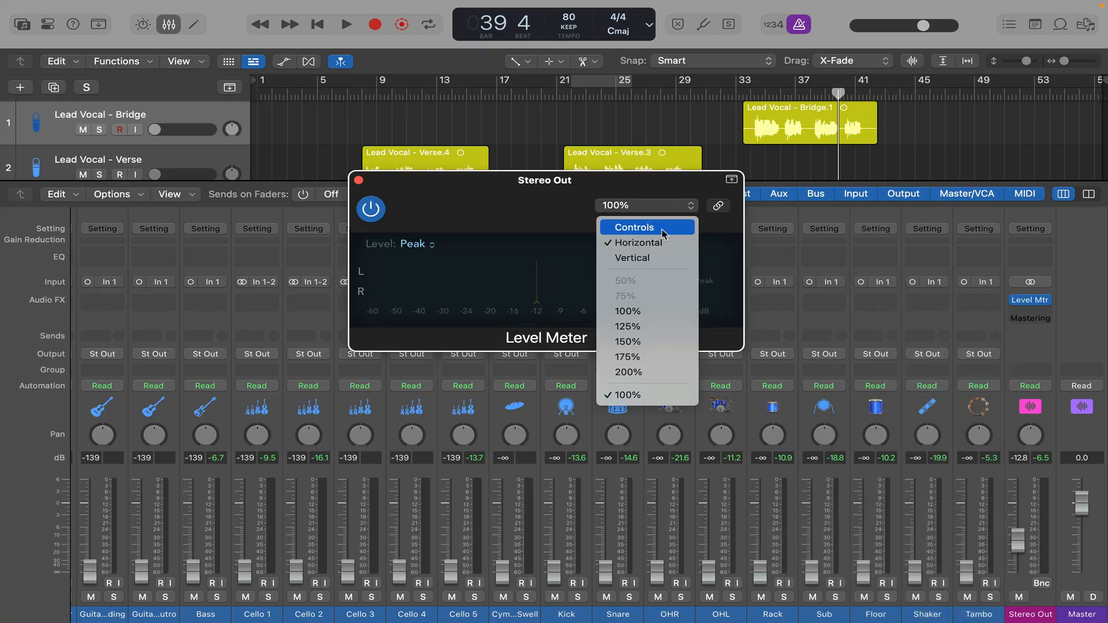
{"action": "left_click", "coordinate": [659, 258]}
{"action": "left_click_drag", "start_coordinate": [453, 203], "coordinate": [1067, 24]}
{"action": "key", "text": "x"}
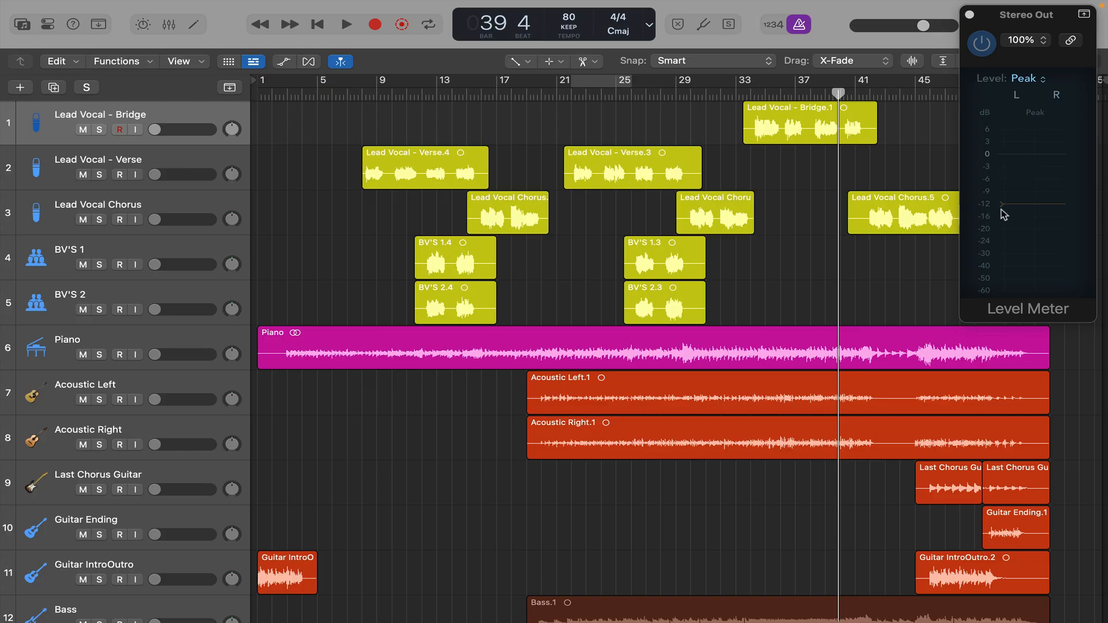
Play the drums from about bar 21, set the Kick volume to about -1.8 dB and balance the Snare and overheads against it.
{"action": "scroll", "coordinate": [364, 458], "scroll_direction": "down", "scroll_amount": 10}
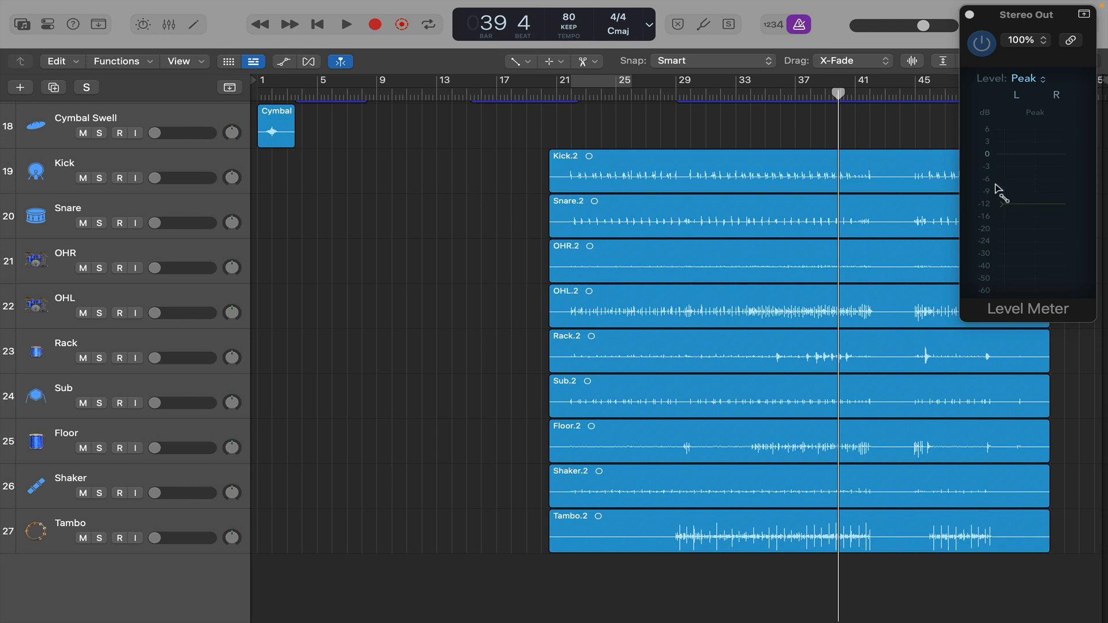
{"action": "left_click", "coordinate": [563, 94]}
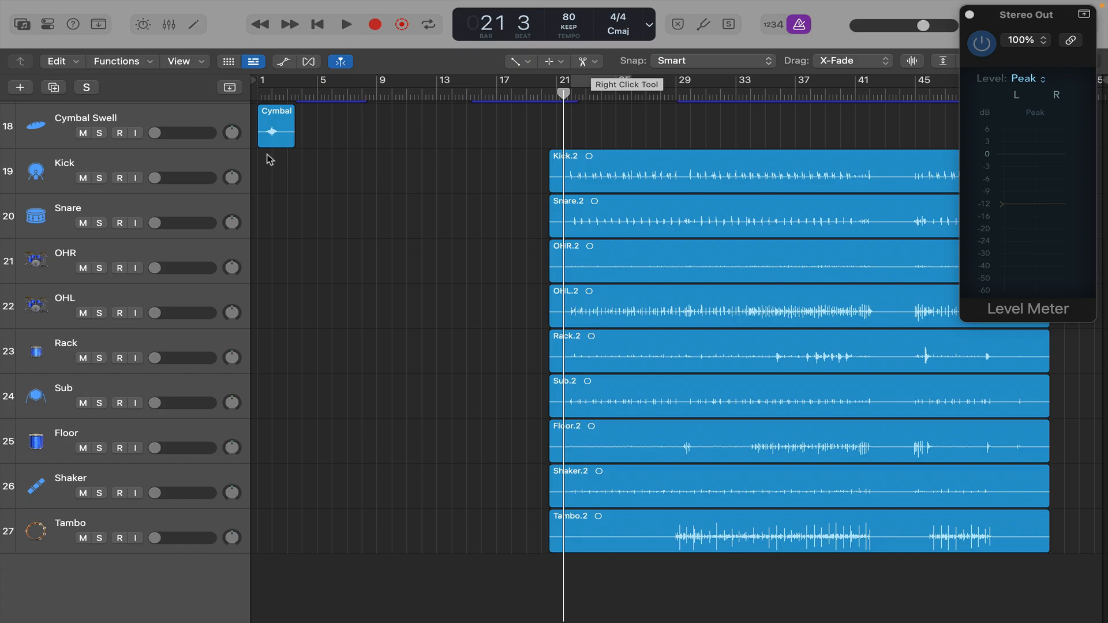
{"action": "key", "text": "space"}
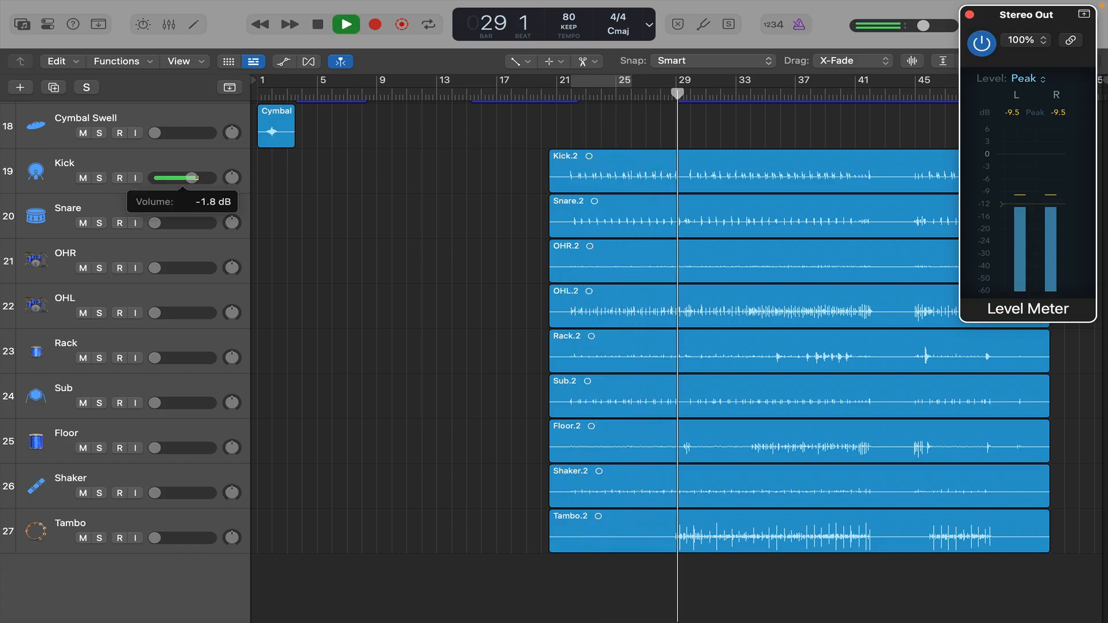
{"action": "key", "text": "space"}
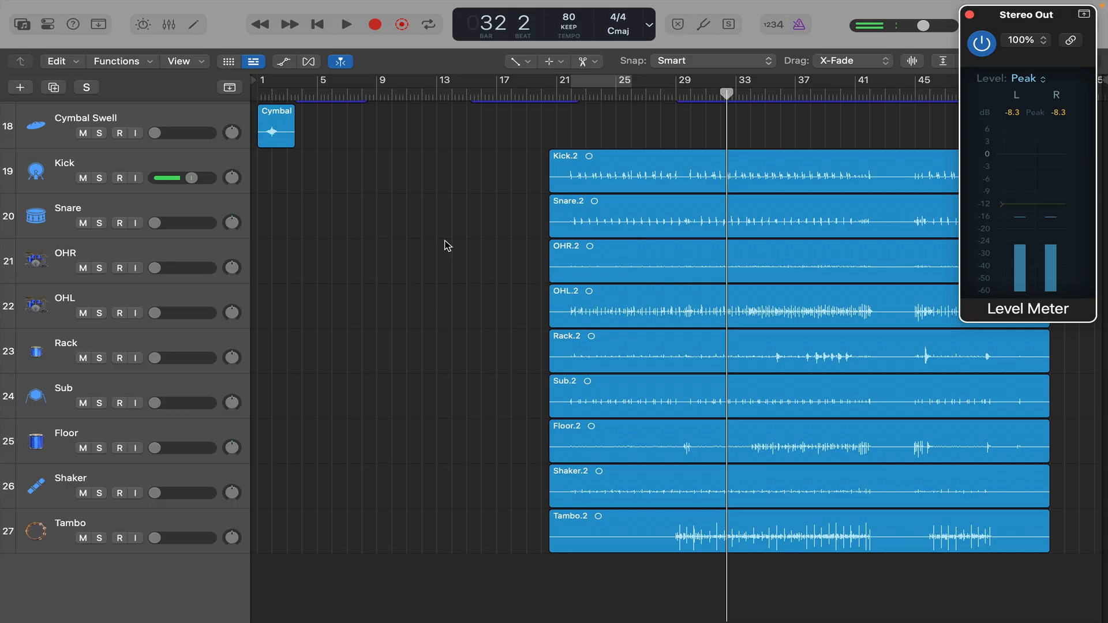
{"action": "left_click_drag", "start_coordinate": [190, 227], "coordinate": [170, 225]}
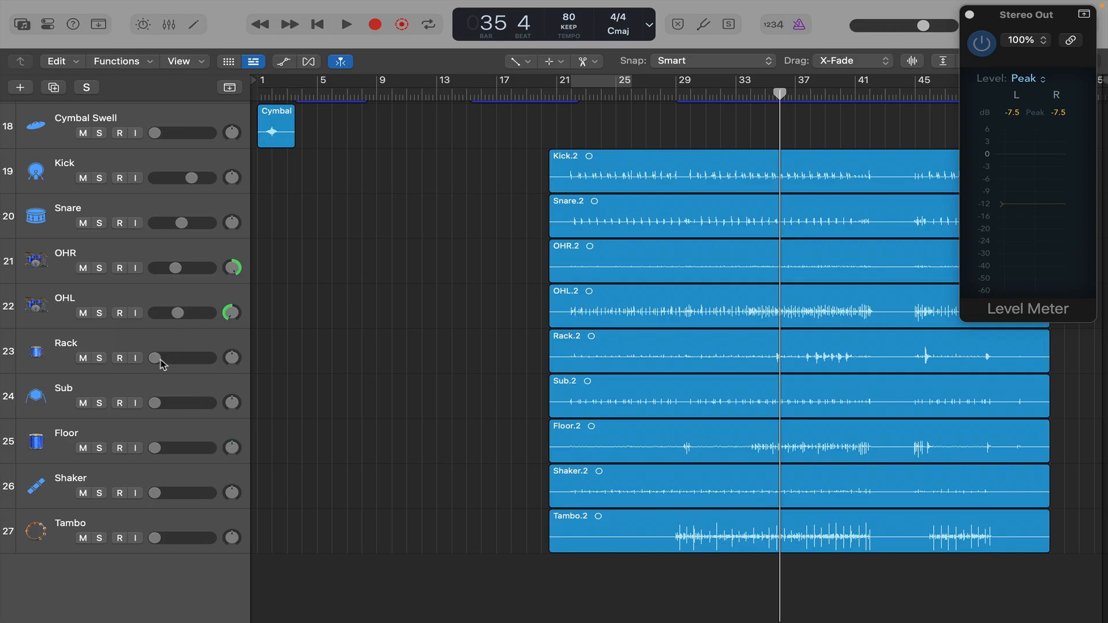
Pan the Rack tom partly left and the Floor tom partly right.
{"action": "left_click", "coordinate": [232, 357]}
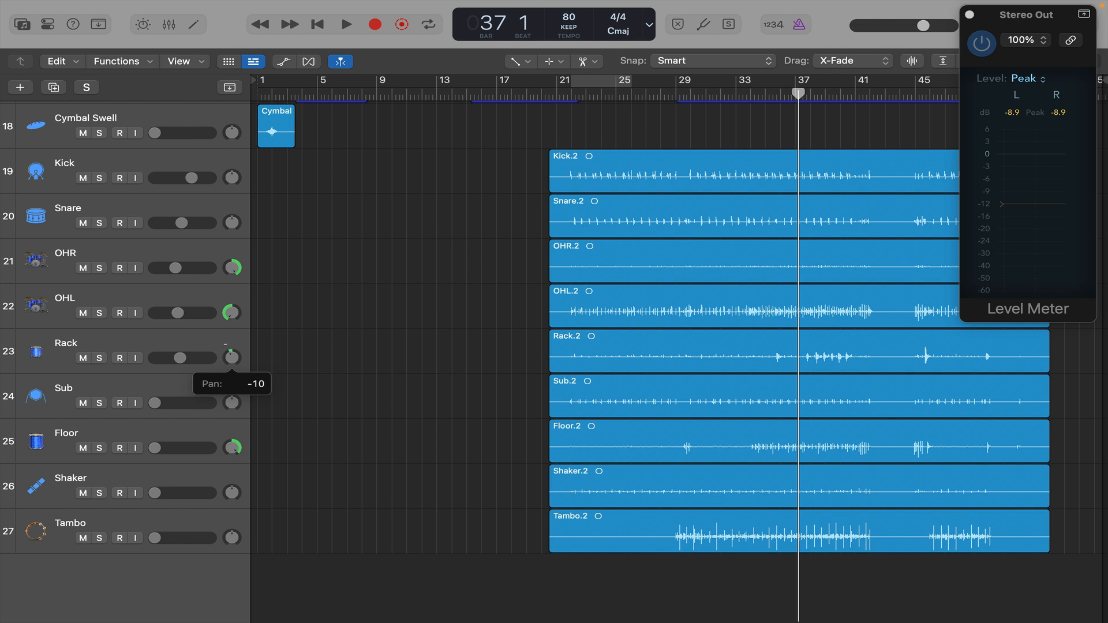
{"action": "left_click", "coordinate": [226, 360]}
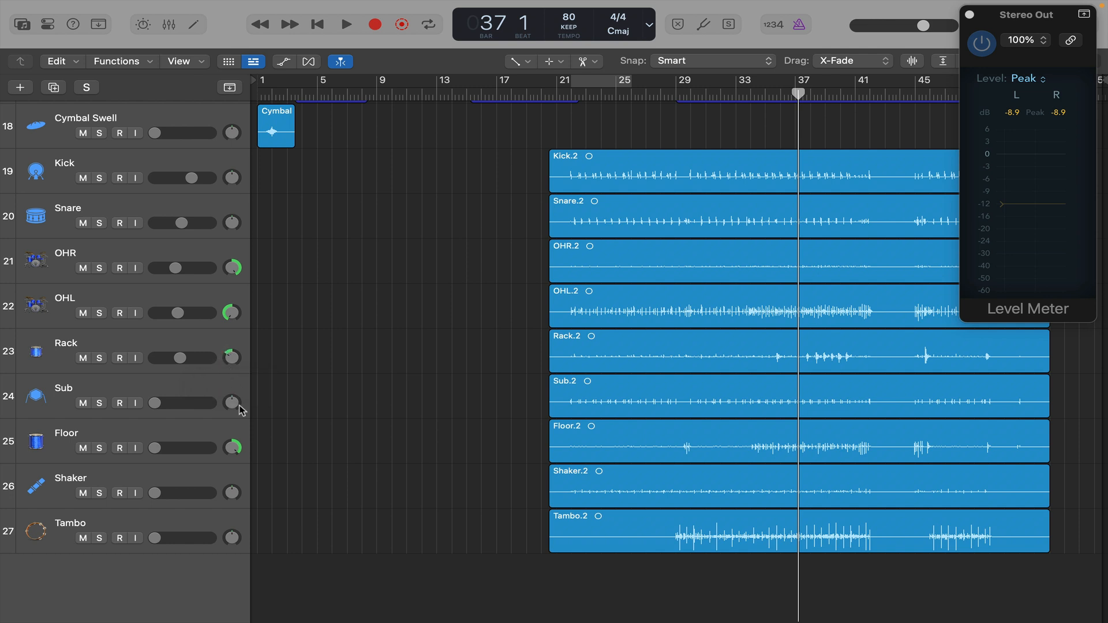
{"action": "left_click", "coordinate": [235, 447]}
During playback from bar 37, lower the Rack volume, raise the Floor volume and move the Floor track above Sub.
{"action": "key", "text": "space"}
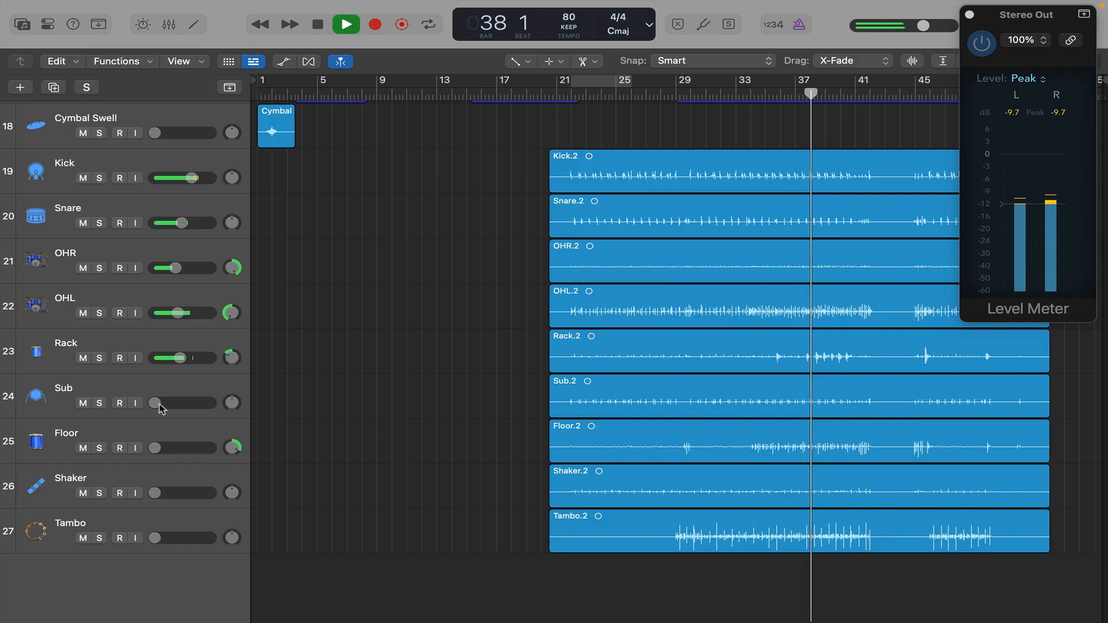
{"action": "left_click_drag", "start_coordinate": [175, 358], "coordinate": [164, 358]}
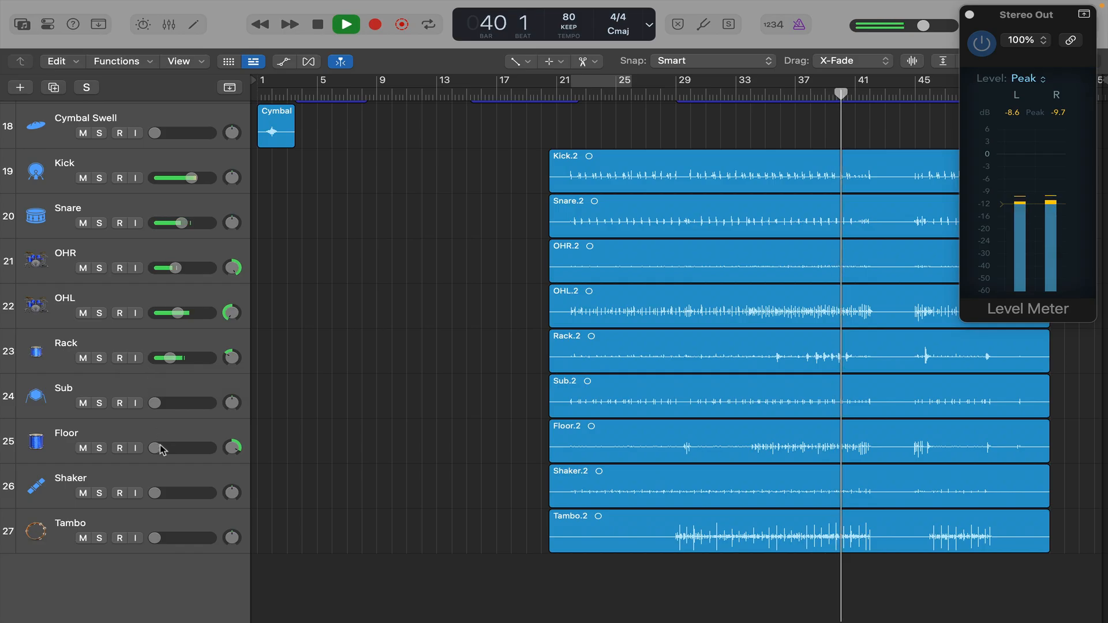
{"action": "left_click_drag", "start_coordinate": [154, 448], "coordinate": [183, 448]}
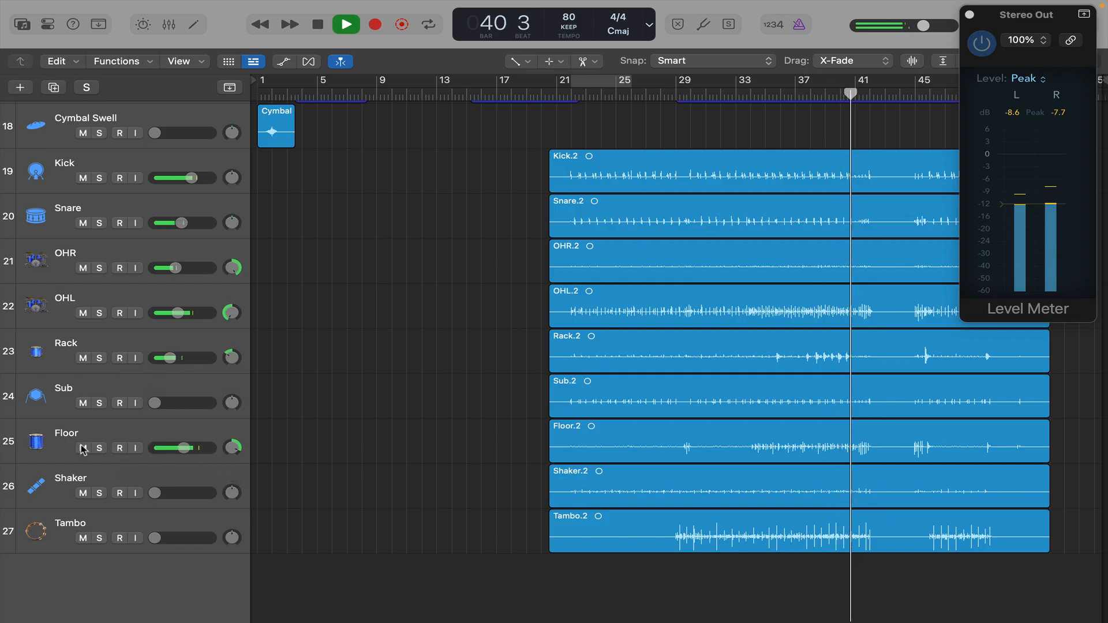
{"action": "left_click_drag", "start_coordinate": [43, 440], "coordinate": [43, 383]}
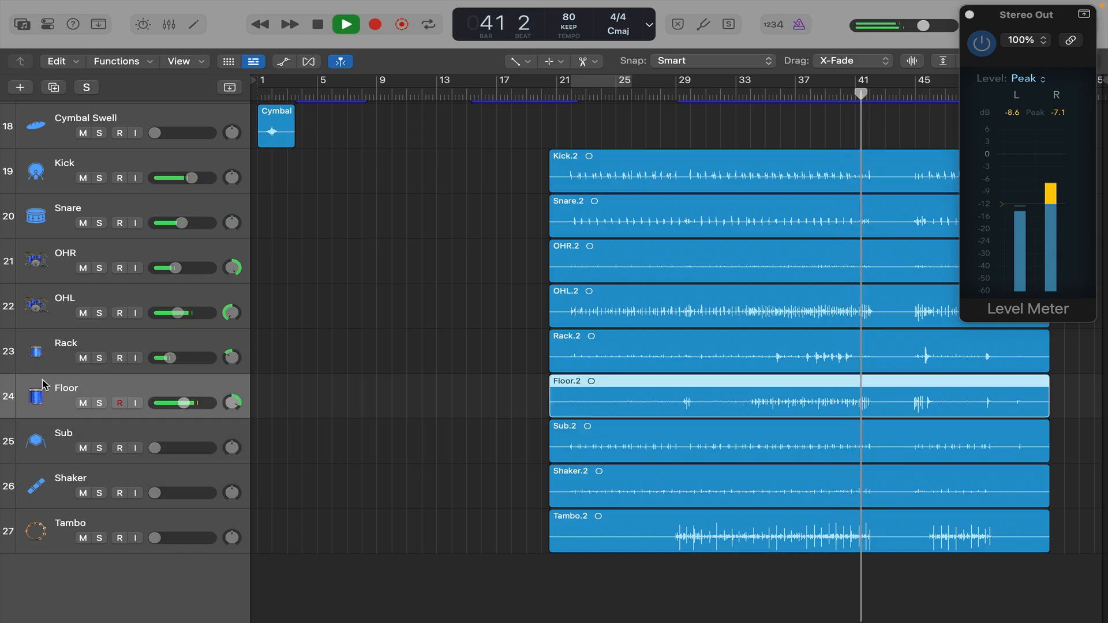
{"action": "key", "text": "space"}
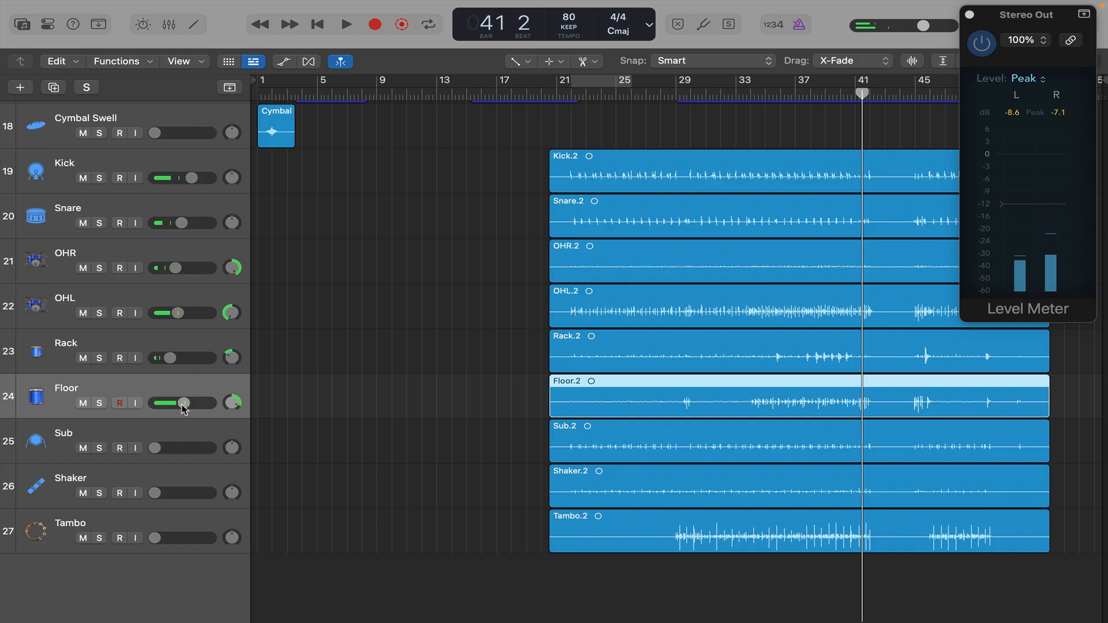
During playback, raise the Sub volume to -14.6 dB and the Shaker volume to -6.4 dB.
{"action": "key", "text": "space"}
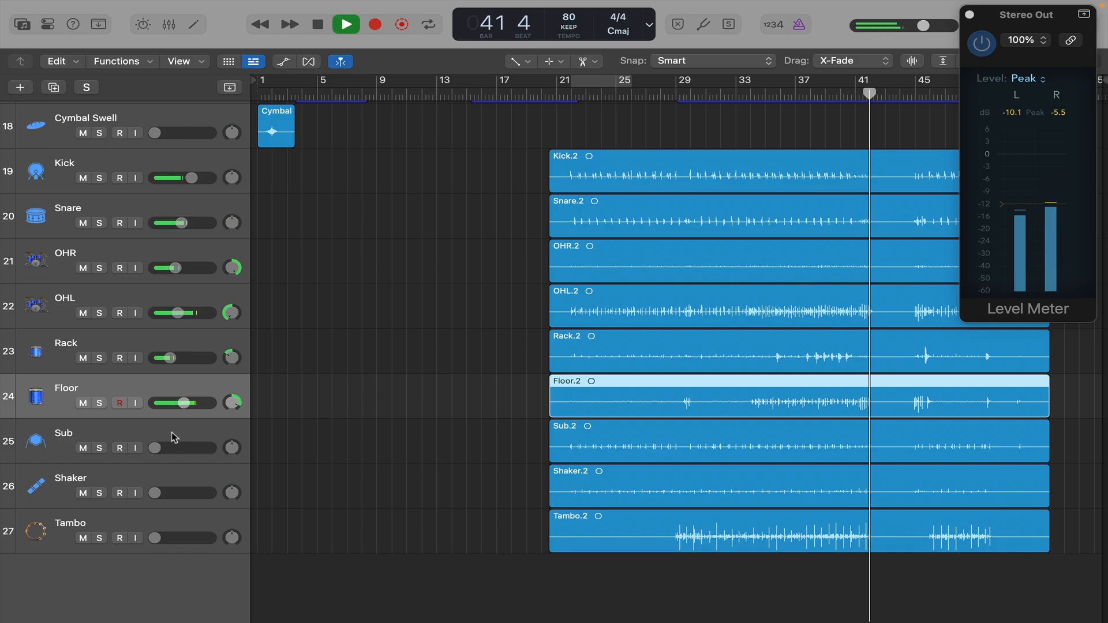
{"action": "left_click_drag", "start_coordinate": [156, 448], "coordinate": [171, 449]}
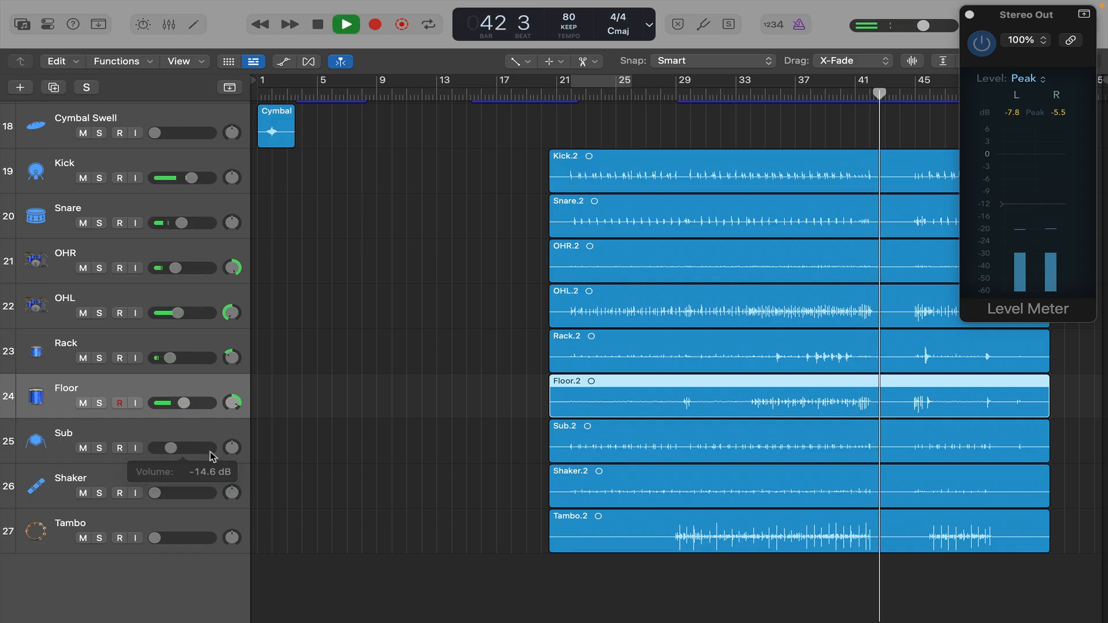
{"action": "left_click_drag", "start_coordinate": [162, 494], "coordinate": [188, 494]}
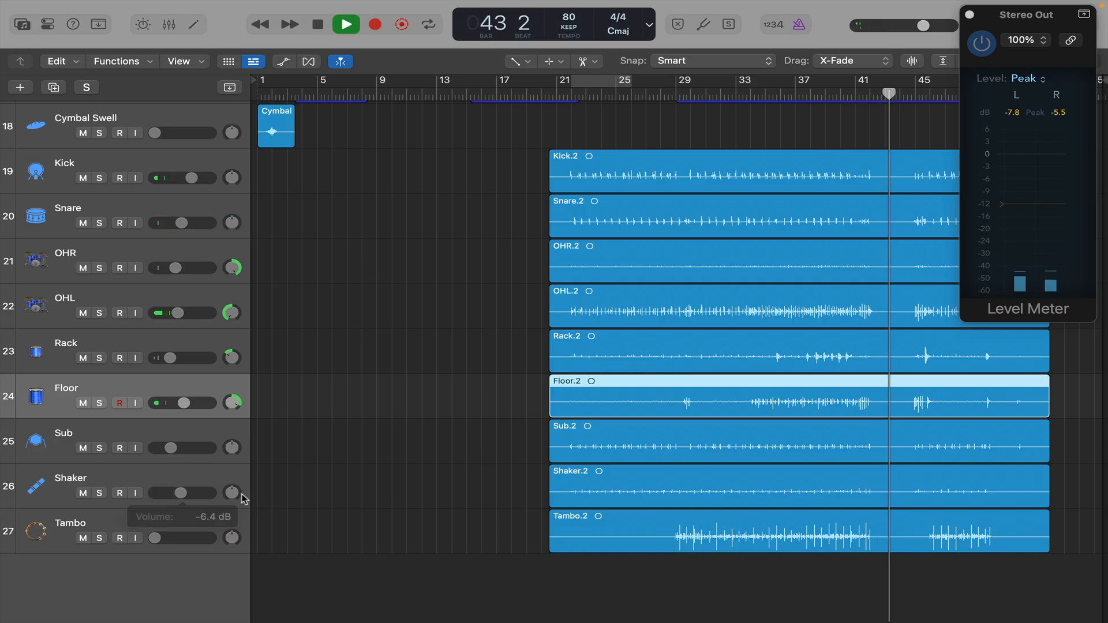
{"action": "key", "text": "space"}
Go back to about bar 39, raise the Tambo volume, and pan the Shaker left and the Tambo right while listening.
{"action": "key", "text": "comma"}
{"action": "key", "text": "comma"}
{"action": "key", "text": "comma"}
{"action": "key", "text": "comma"}
{"action": "key", "text": "comma"}
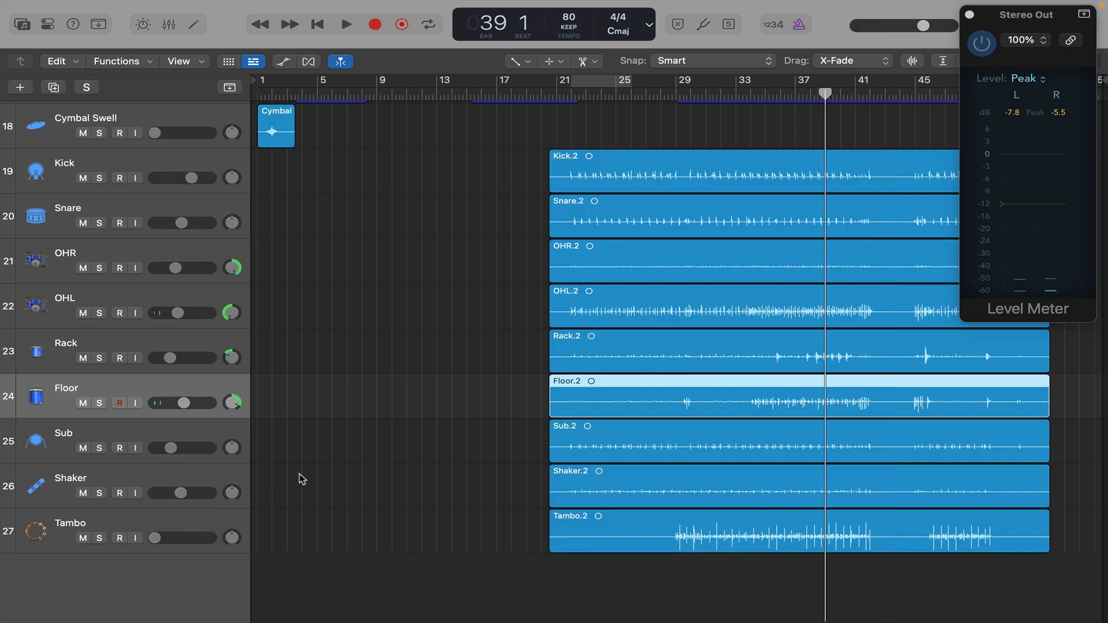
{"action": "left_click_drag", "start_coordinate": [176, 536], "coordinate": [227, 539]}
{"action": "key", "text": "space"}
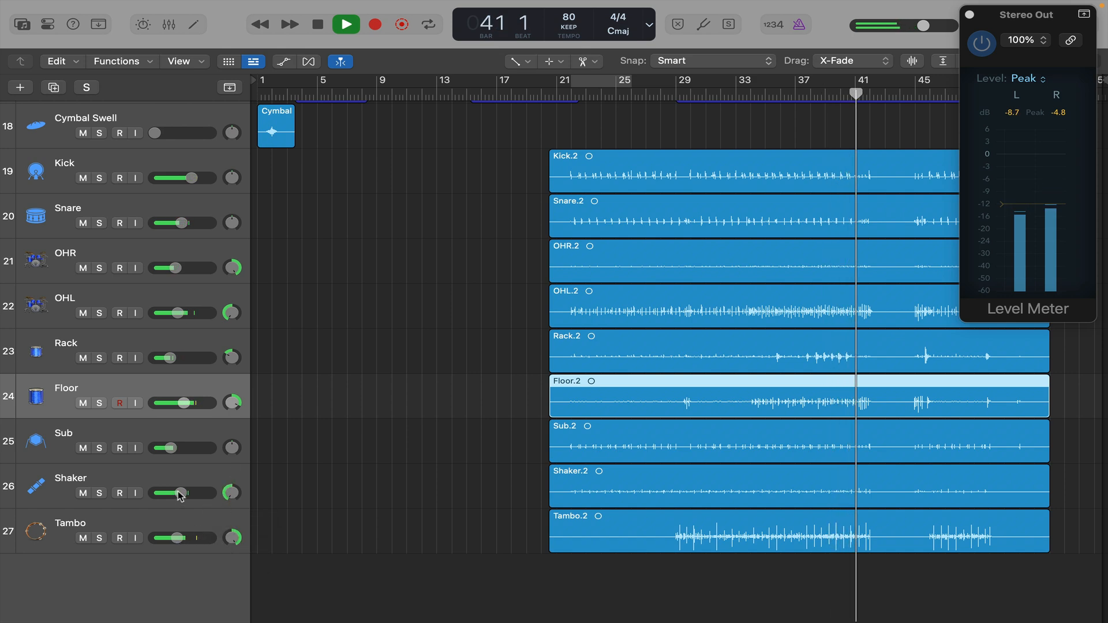
{"action": "key", "text": "space"}
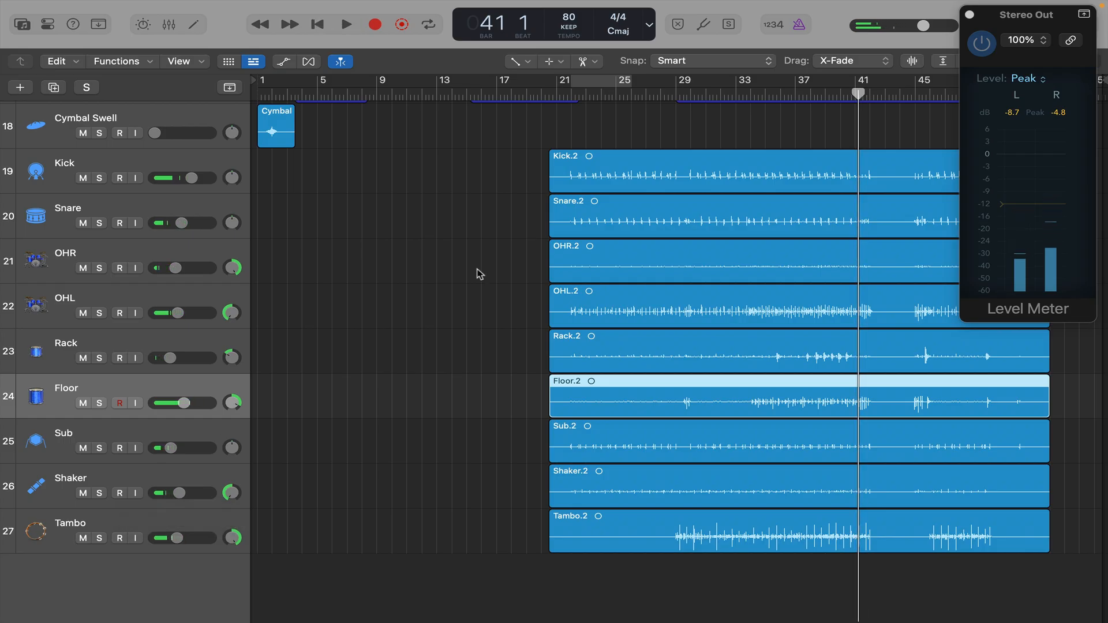
Replay the drums from about bar 33 and lower the Floor volume slightly.
{"action": "left_click", "coordinate": [705, 112]}
{"action": "left_click", "coordinate": [744, 87]}
{"action": "key", "text": "space"}
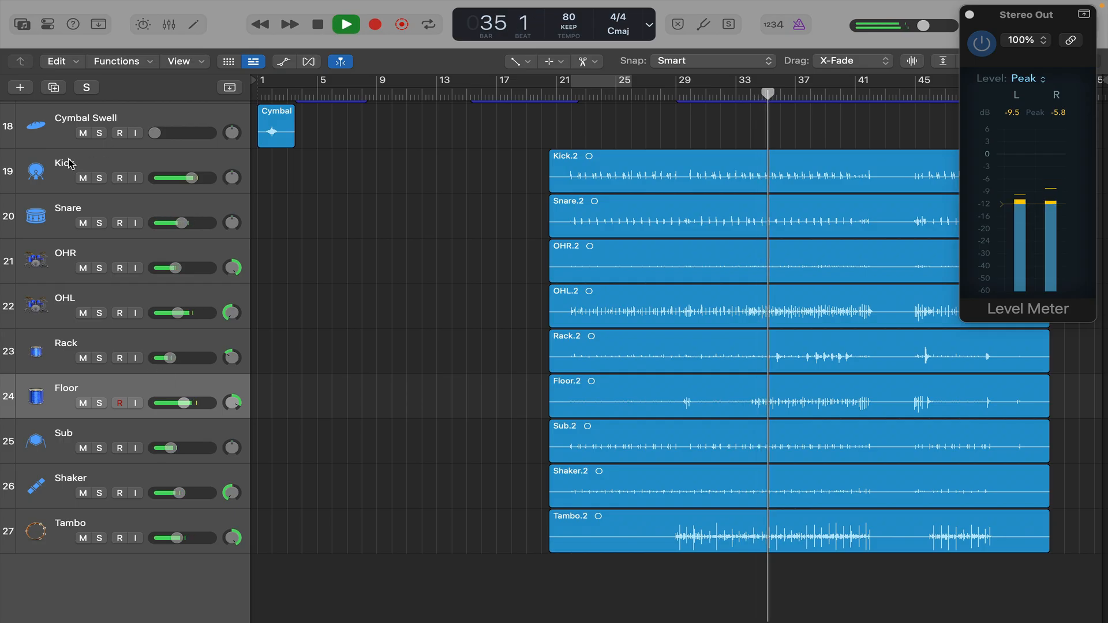
{"action": "key", "text": "space"}
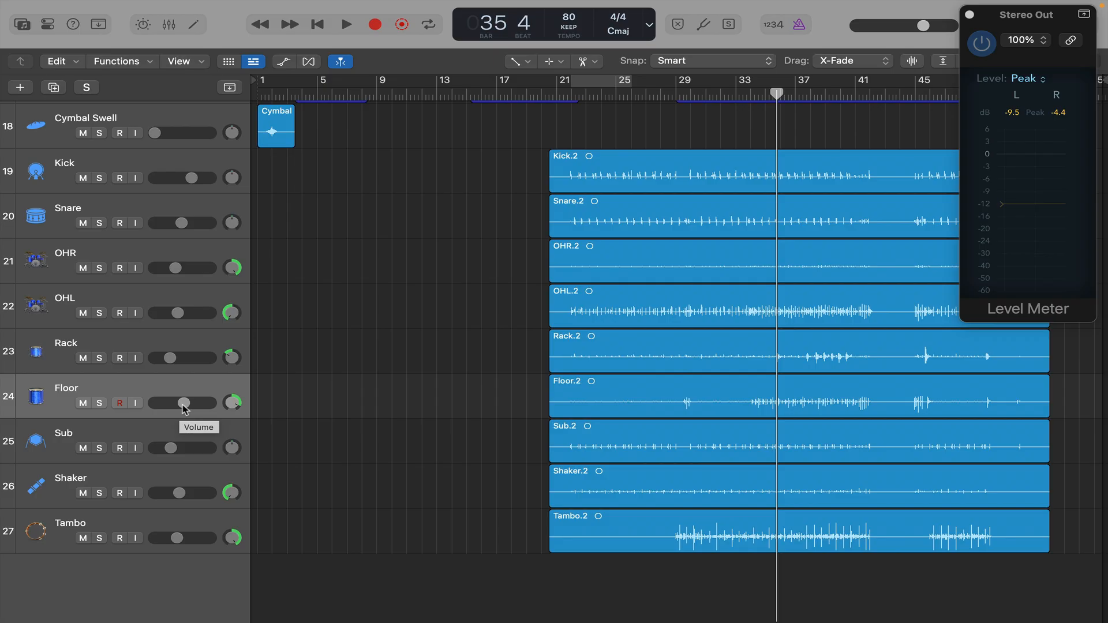
{"action": "double_click", "coordinate": [750, 92]}
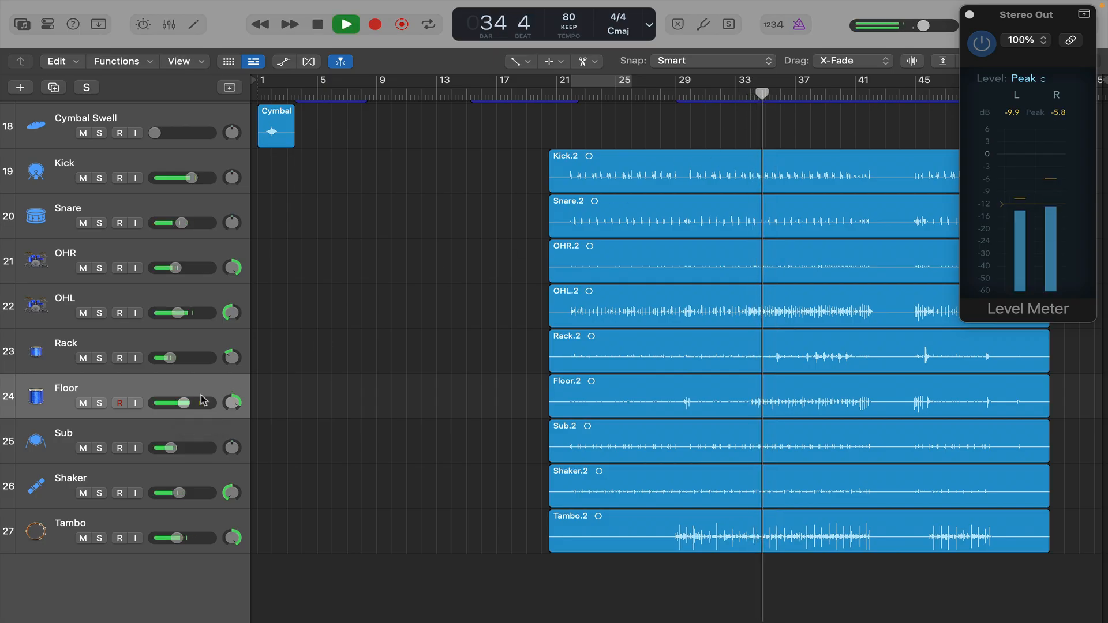
{"action": "left_click_drag", "start_coordinate": [185, 406], "coordinate": [180, 406]}
{"action": "key", "text": "space"}
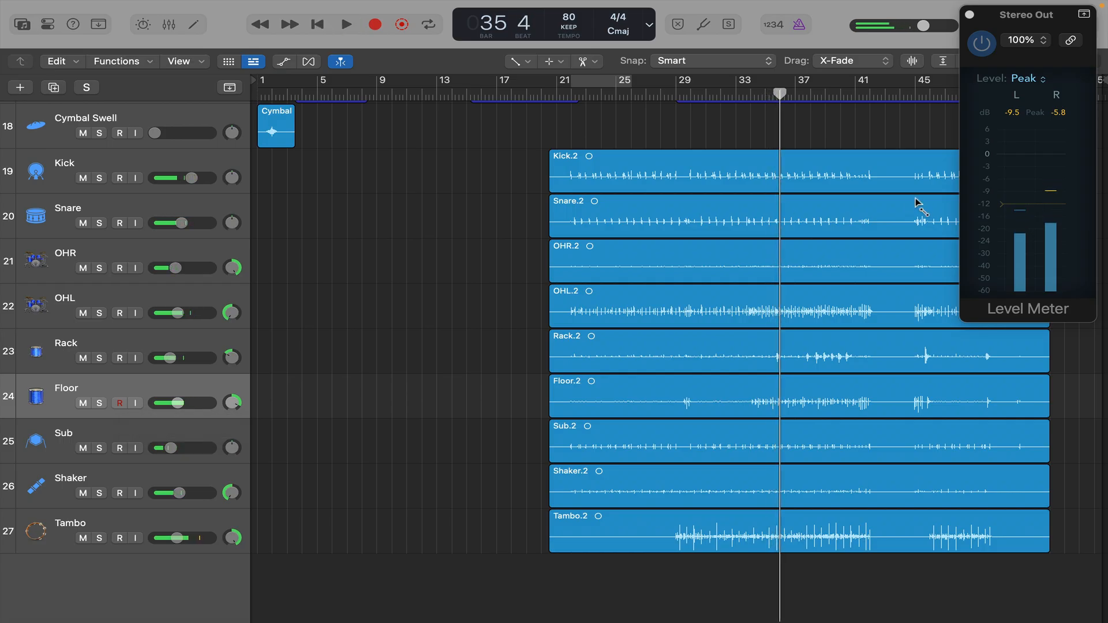
Reset the Level Meter's peak readings and play the drums to check the peak level of the mix.
{"action": "left_click", "coordinate": [1054, 122]}
{"action": "key", "text": "space"}
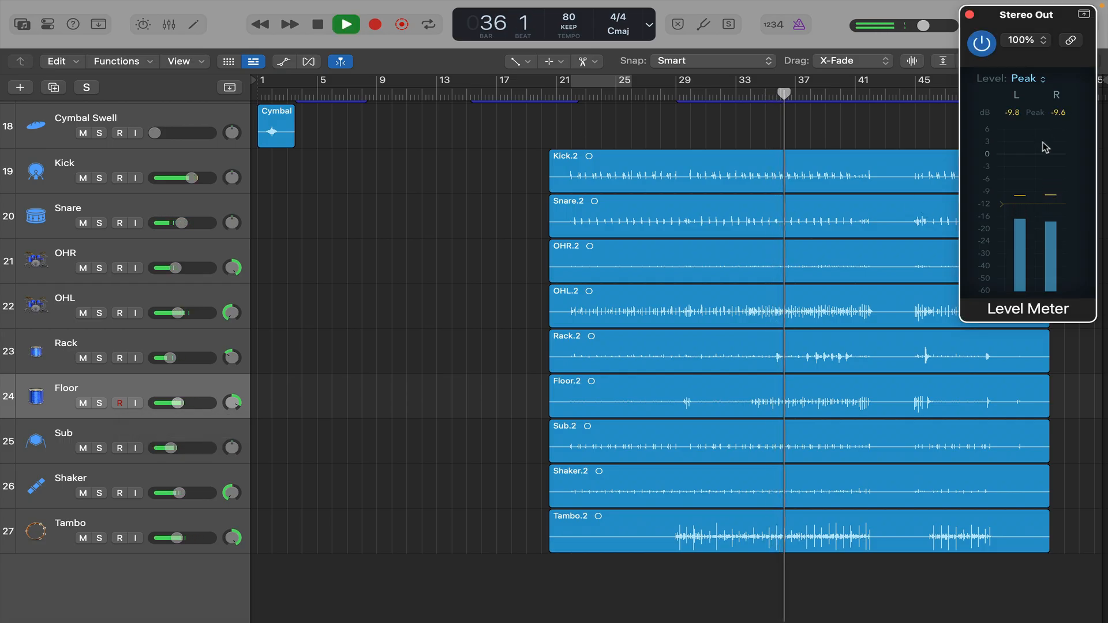
{"action": "key", "text": "space"}
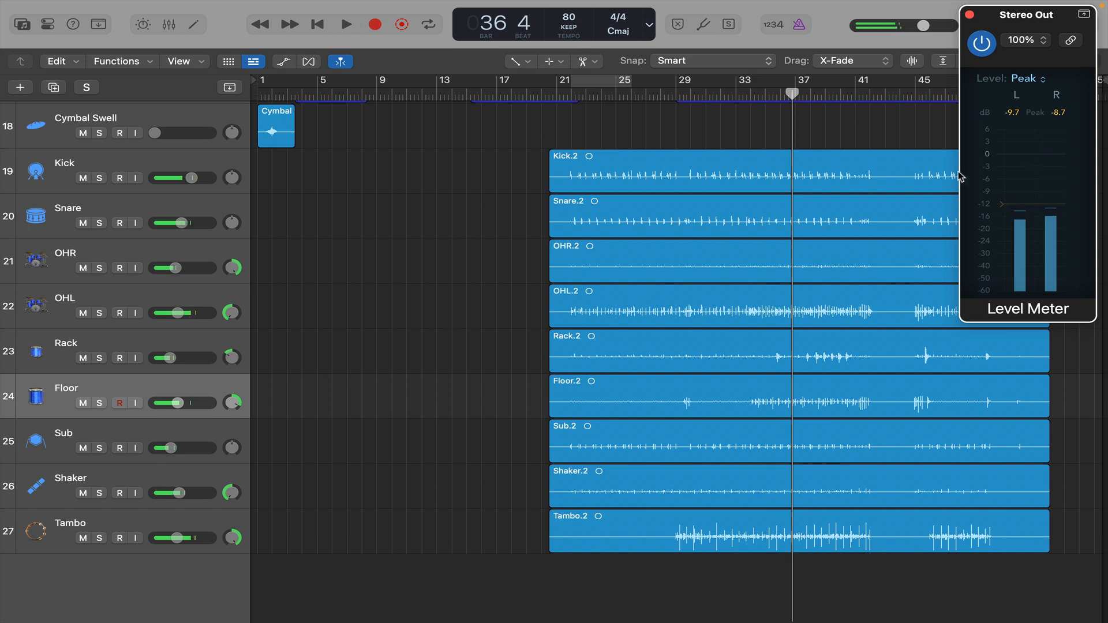
Select the Kick through Tambo tracks, raise their volumes together slightly, and play the drums from bar 36 to check the level.
{"action": "left_click", "coordinate": [137, 521]}
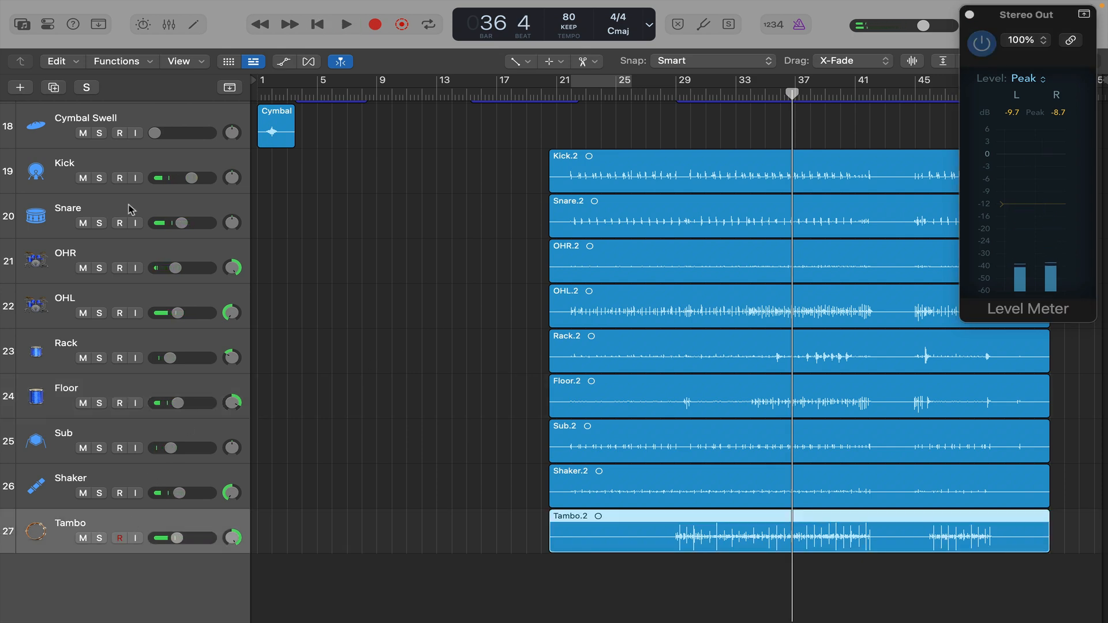
{"action": "left_click", "coordinate": [138, 166]}
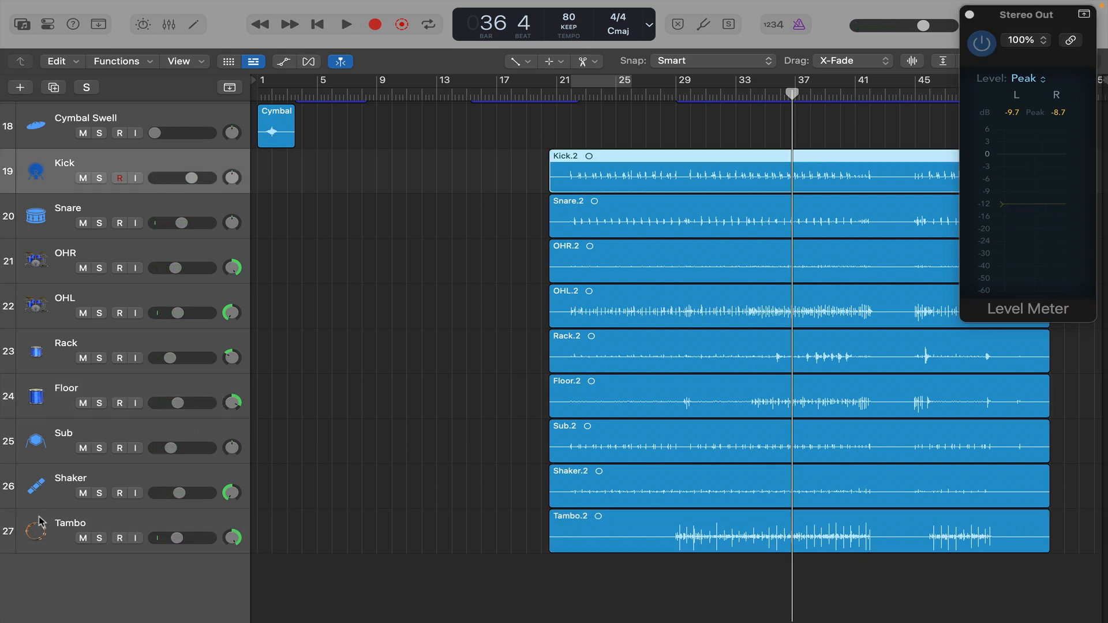
{"action": "left_click", "coordinate": [33, 541], "text": "shift"}
{"action": "left_click_drag", "start_coordinate": [179, 227], "coordinate": [181, 223]}
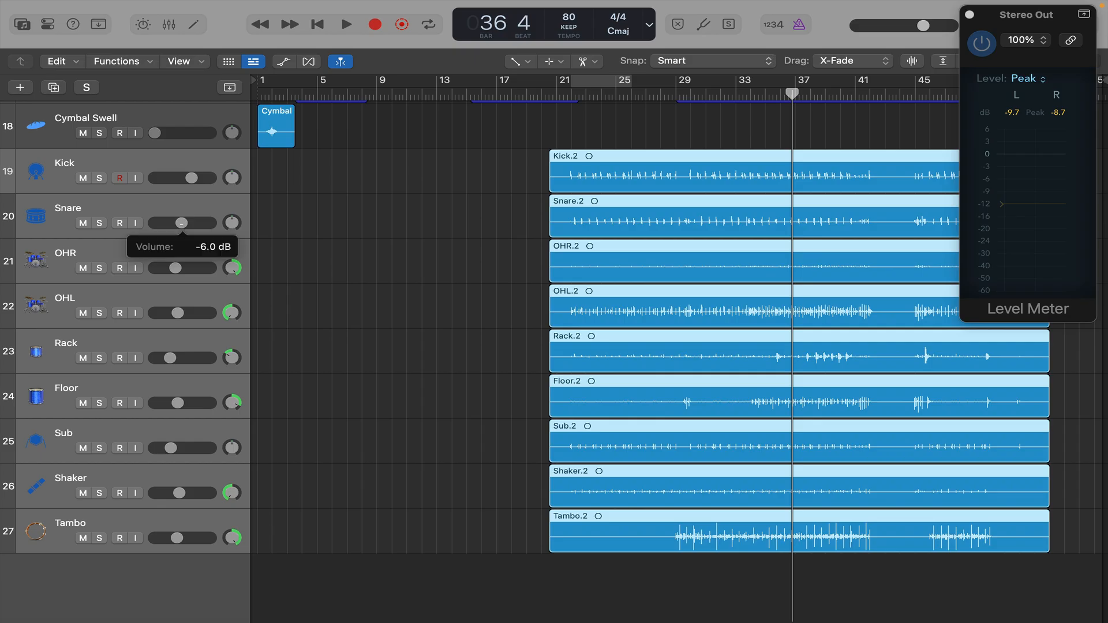
{"action": "key", "text": "space"}
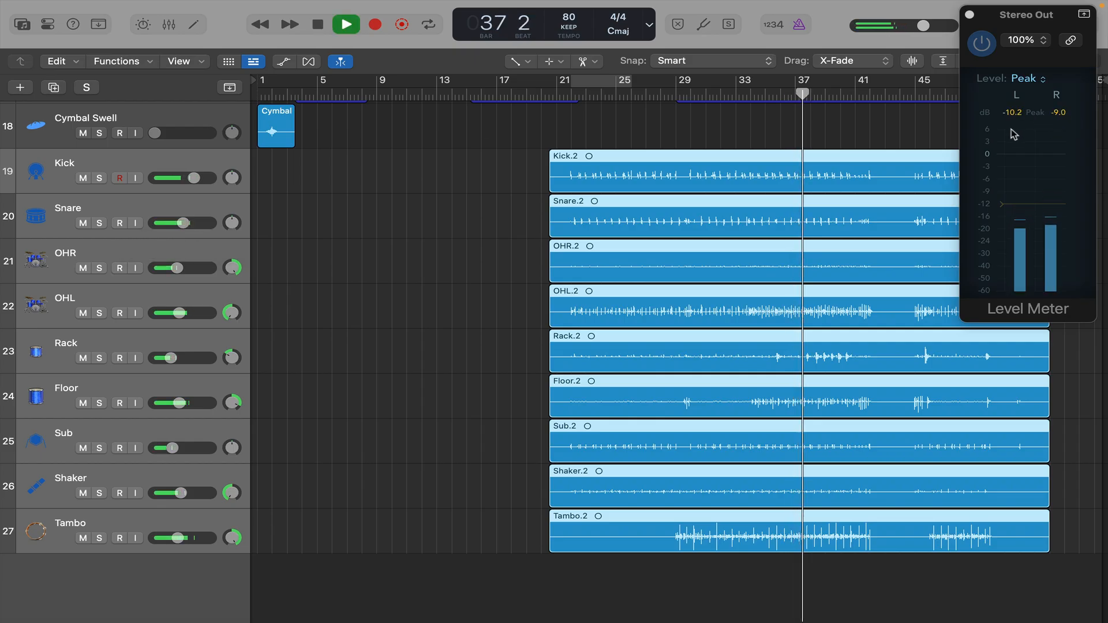
{"action": "key", "text": "space"}
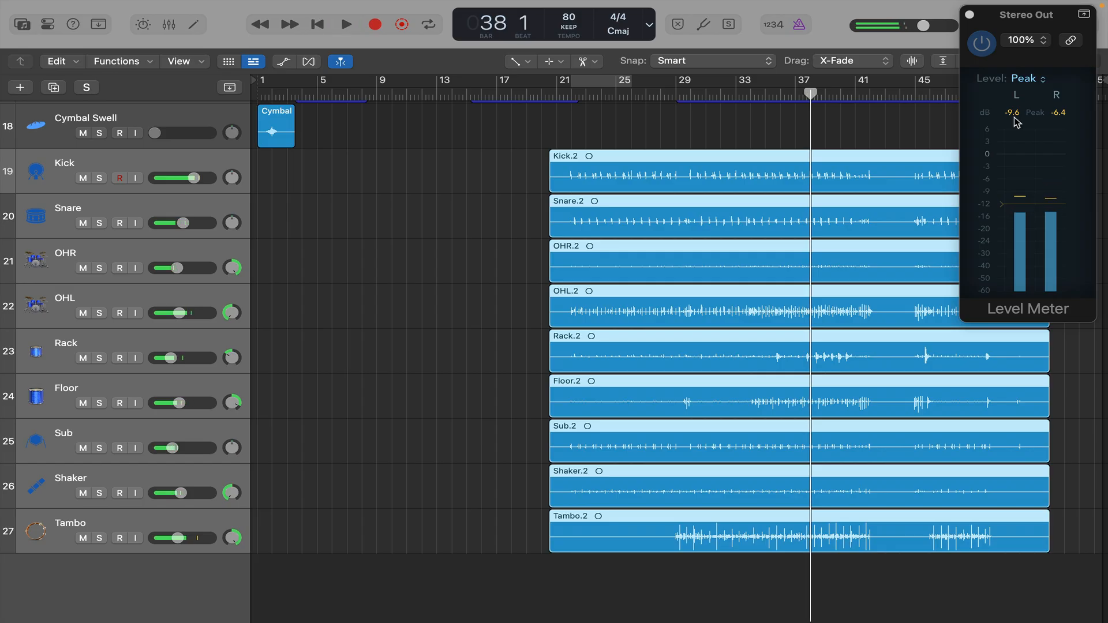
Clear the multi-track selection and lower the Tambo, Floor and OHR volumes slightly.
{"action": "left_click", "coordinate": [500, 247]}
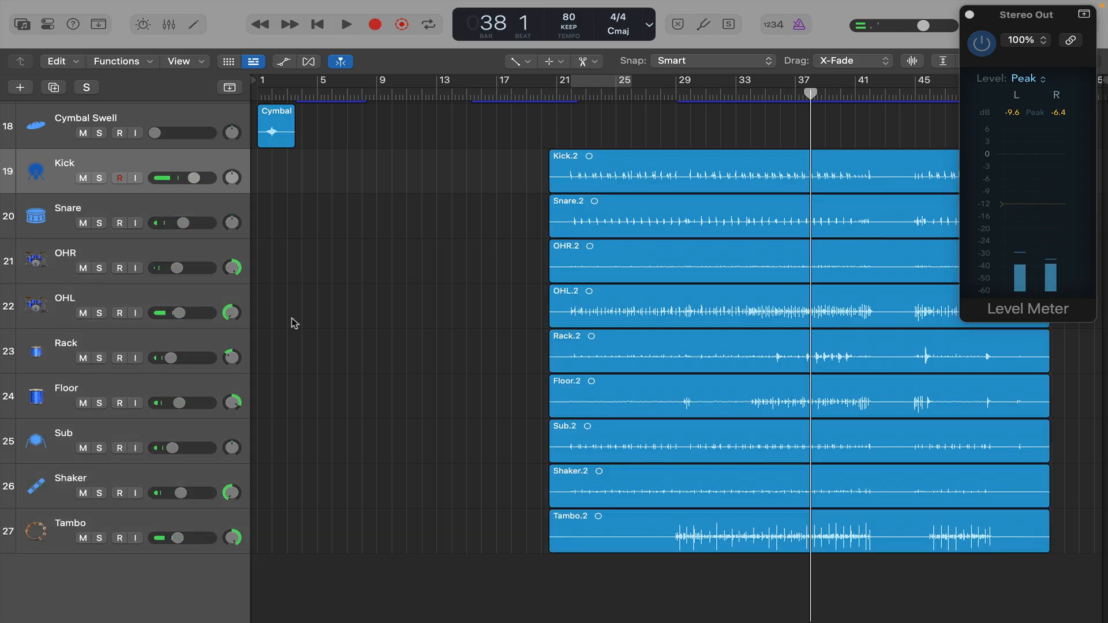
{"action": "left_click", "coordinate": [178, 538]}
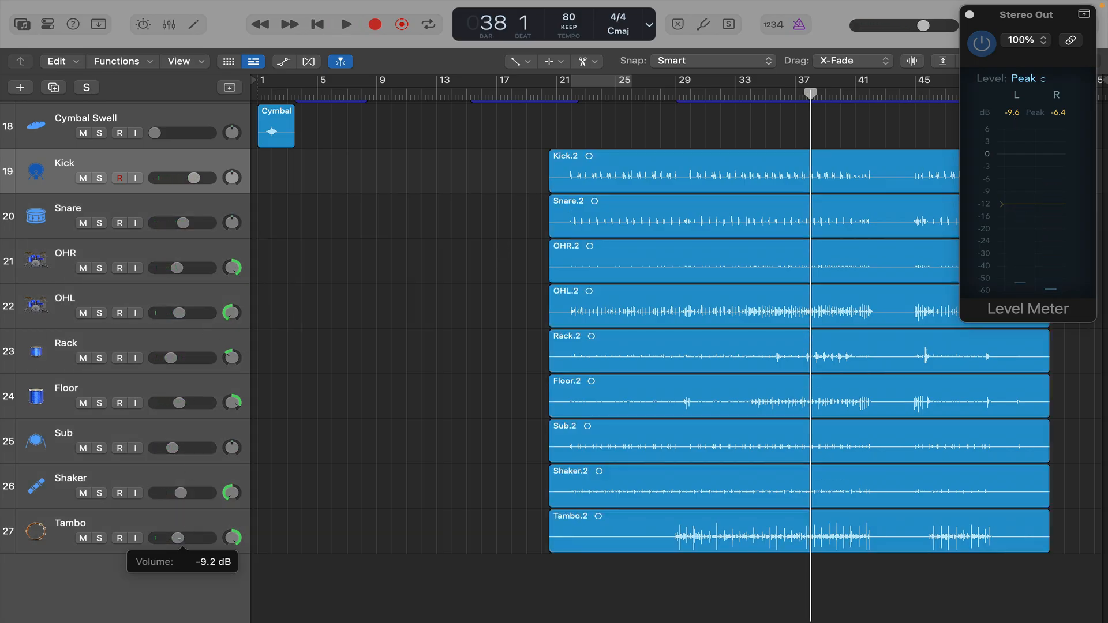
{"action": "left_click", "coordinate": [179, 406]}
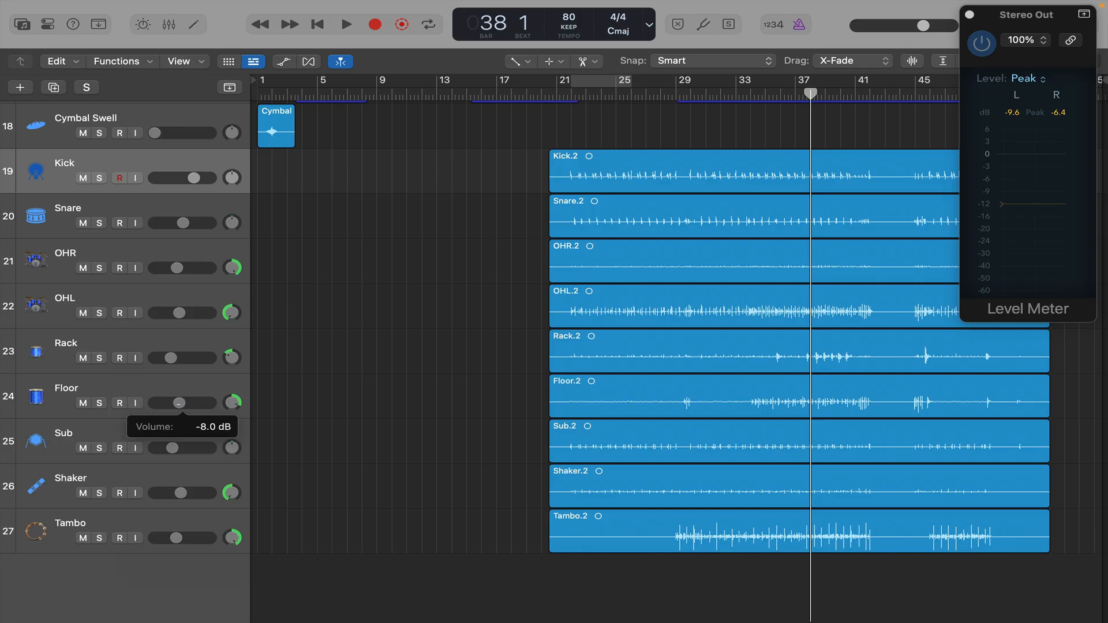
{"action": "left_click", "coordinate": [177, 268]}
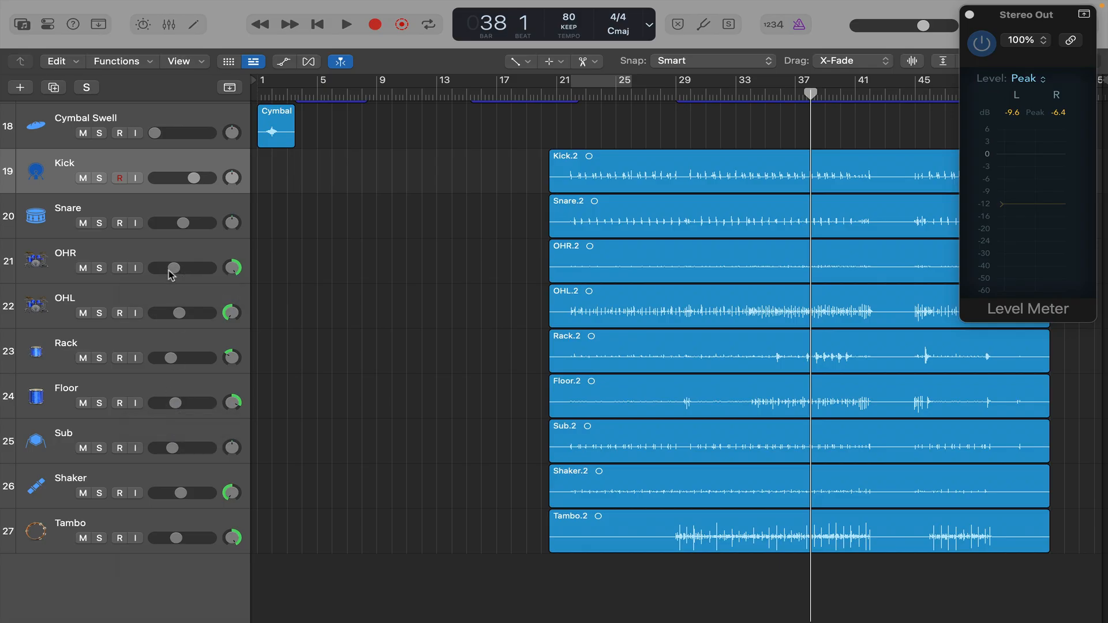
Reset the Level Meter's peak readings and play from about bar 38 to check the drum peaks.
{"action": "left_click", "coordinate": [1062, 115]}
{"action": "key", "text": "space"}
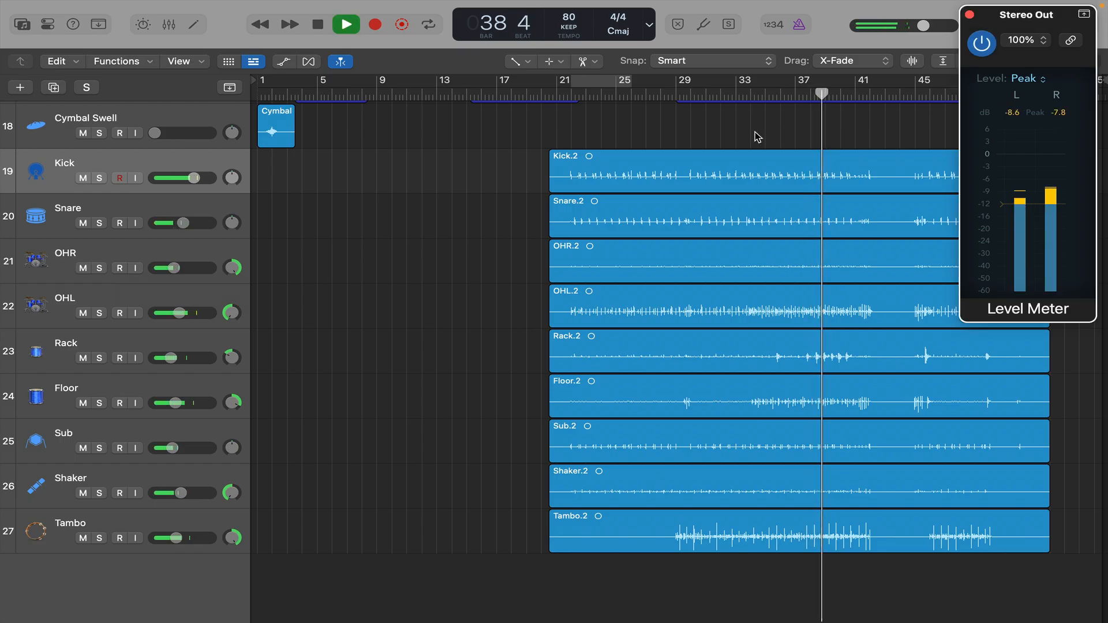
{"action": "key", "text": "space"}
Set a cycle range from bar 26 to bar 31 over the second verse vocals and start looped playback.
{"action": "scroll", "coordinate": [403, 265], "scroll_direction": "up", "scroll_amount": 5}
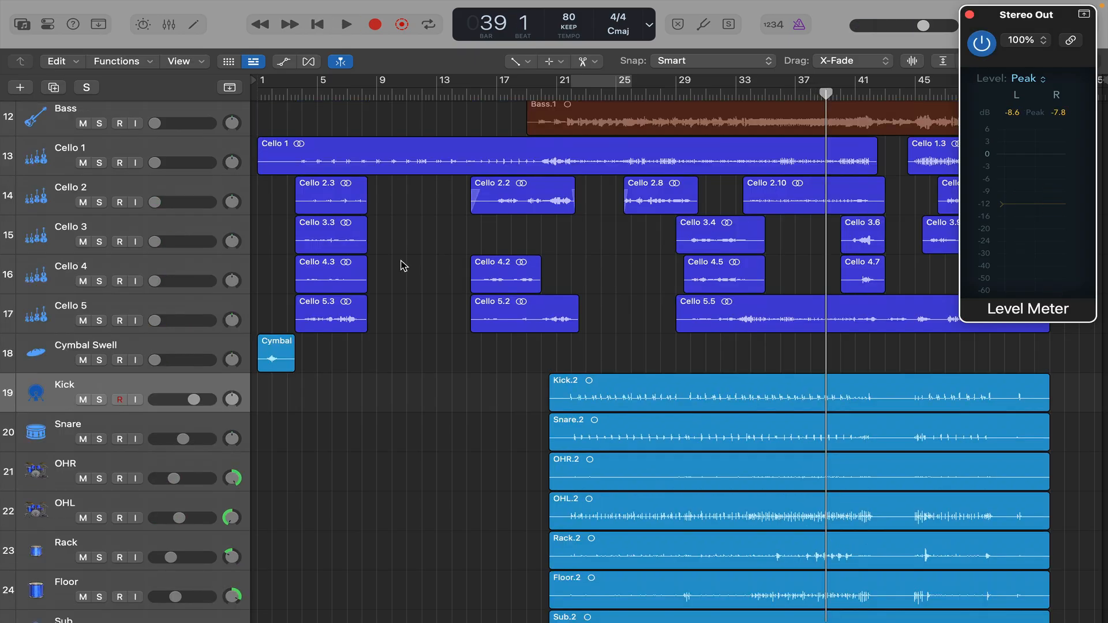
{"action": "scroll", "coordinate": [403, 266], "scroll_direction": "up", "scroll_amount": 10}
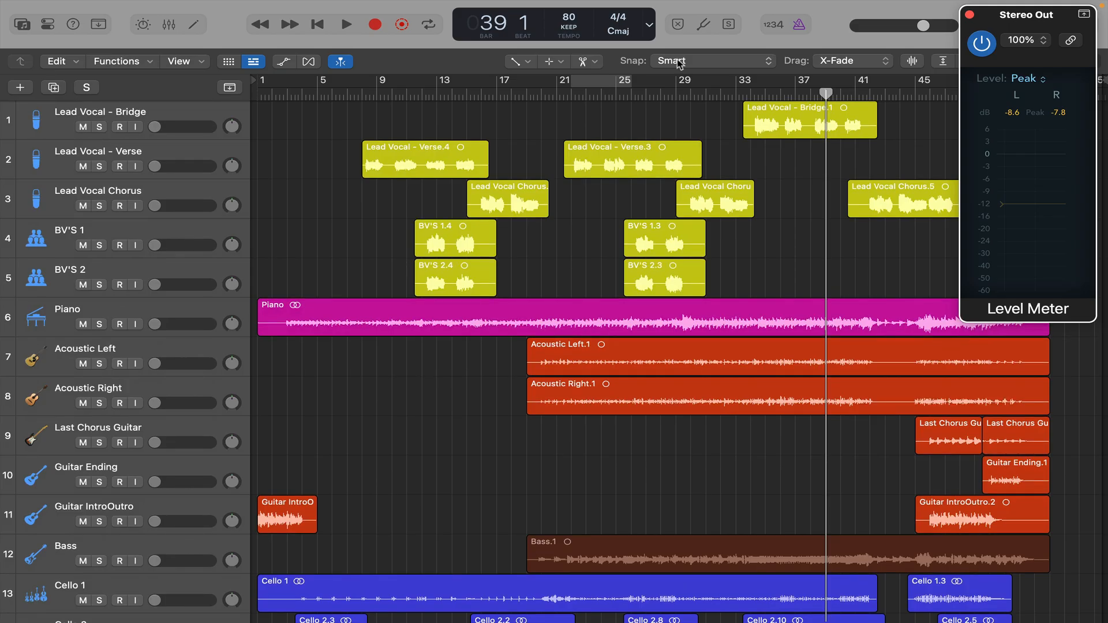
{"action": "left_click", "coordinate": [750, 94]}
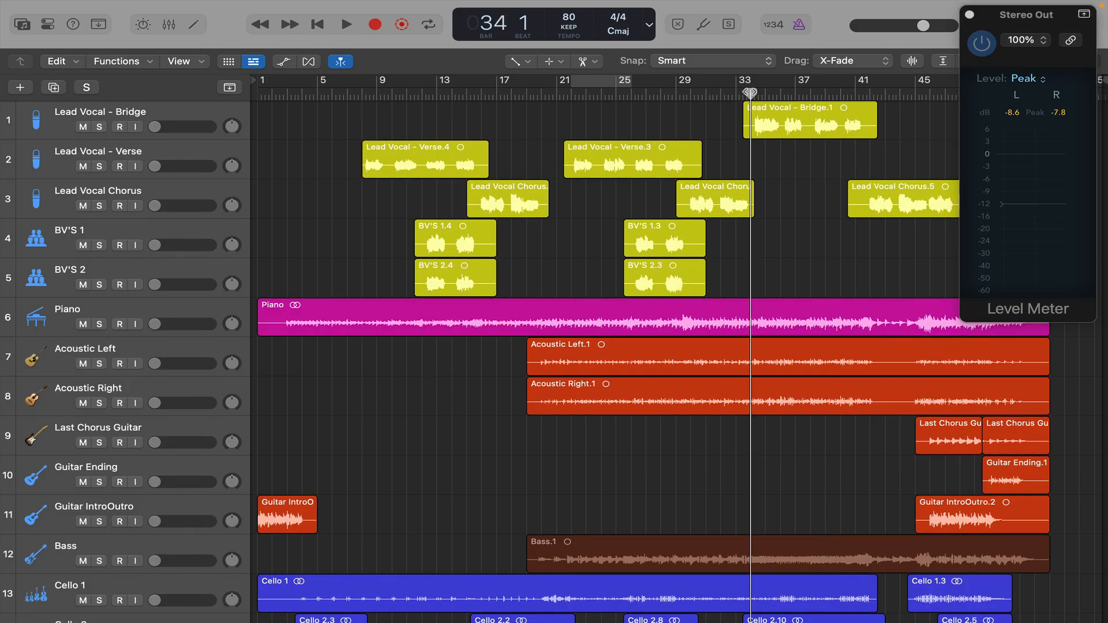
{"action": "left_click", "coordinate": [623, 93]}
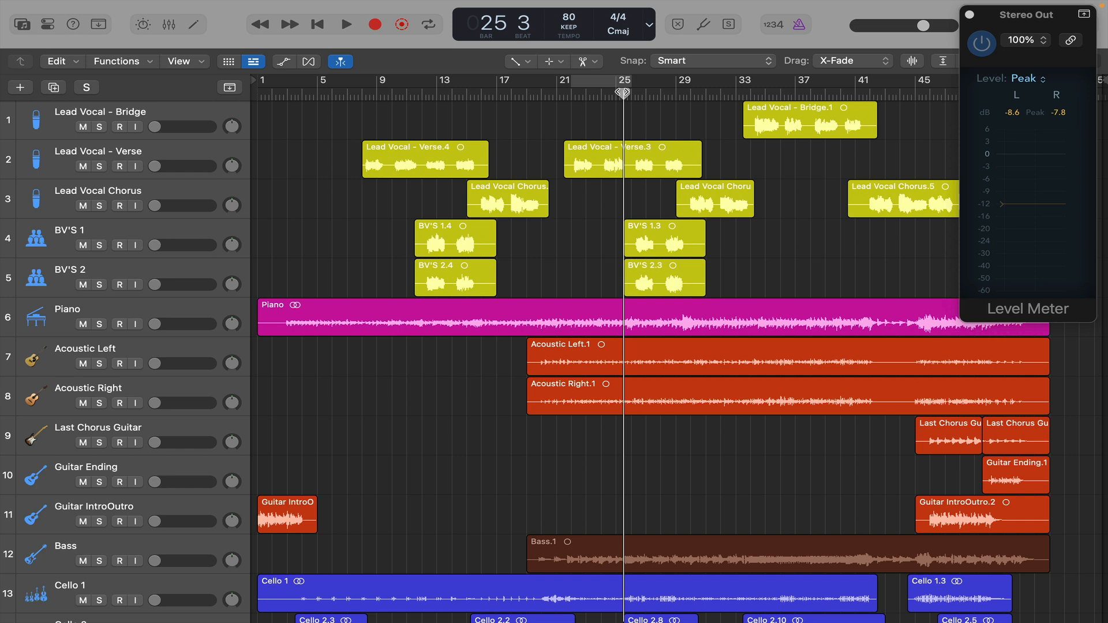
{"action": "scroll", "coordinate": [662, 141], "scroll_direction": "up", "scroll_amount": 5}
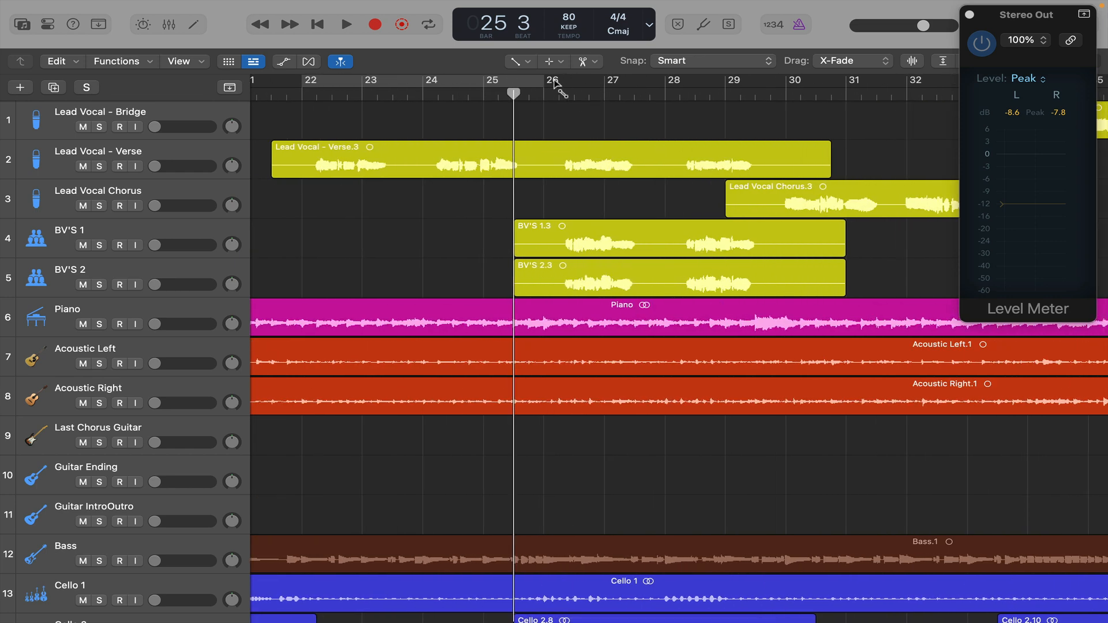
{"action": "left_click_drag", "start_coordinate": [555, 84], "coordinate": [844, 141]}
{"action": "key", "text": "space"}
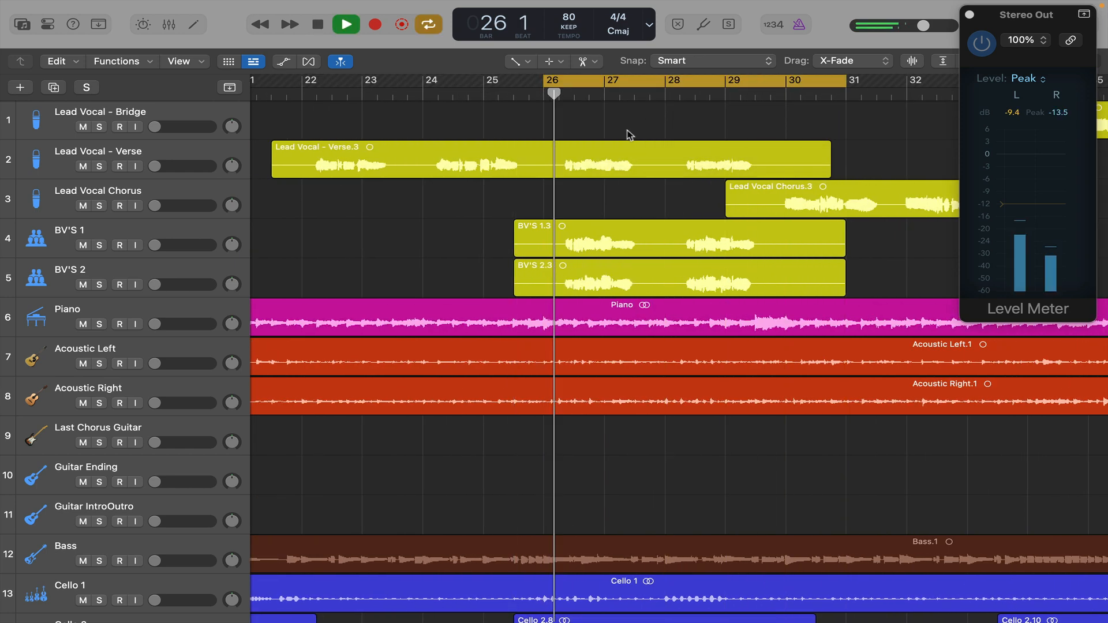
Raise the Lead Vocal - Verse volume to -7.8 dB during playback, and restart the loop from bar 26.
{"action": "left_click_drag", "start_coordinate": [156, 166], "coordinate": [179, 166]}
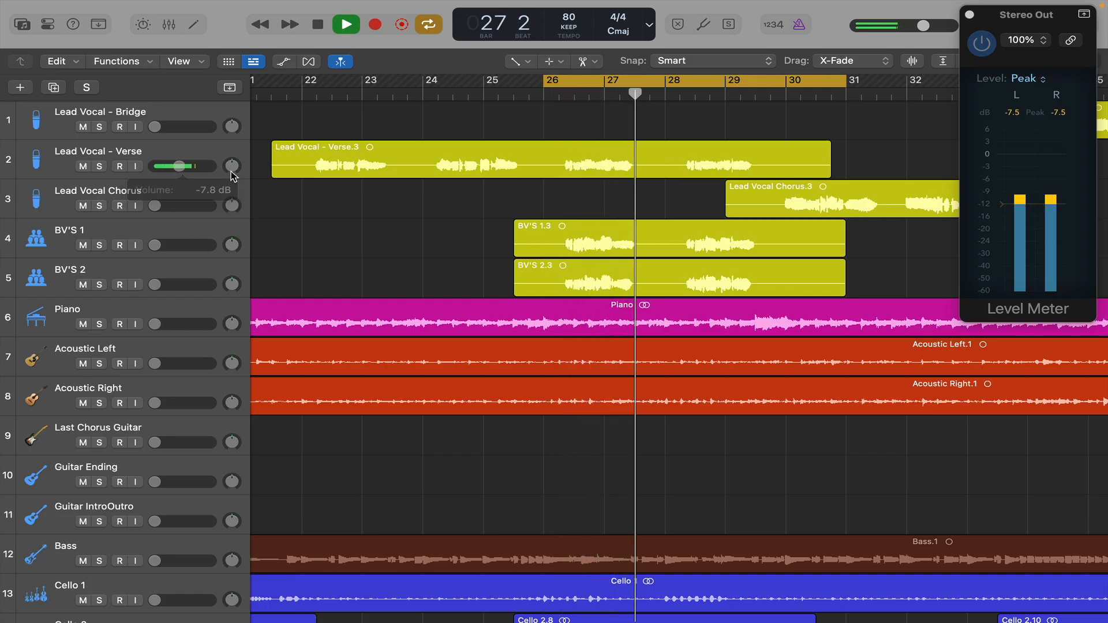
{"action": "key", "text": "space"}
{"action": "key", "text": "space"}
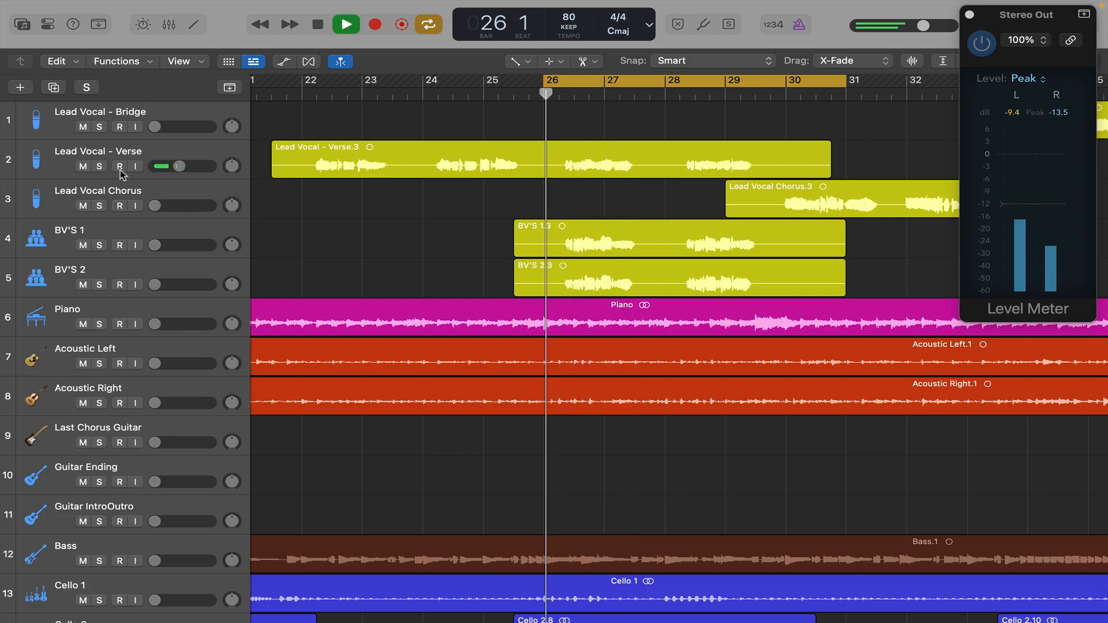
Raise the BV'S 1 and BV'S 2 volumes to matching levels, panning BV'S 1 right and BV'S 2 left.
{"action": "left_click_drag", "start_coordinate": [153, 244], "coordinate": [177, 245]}
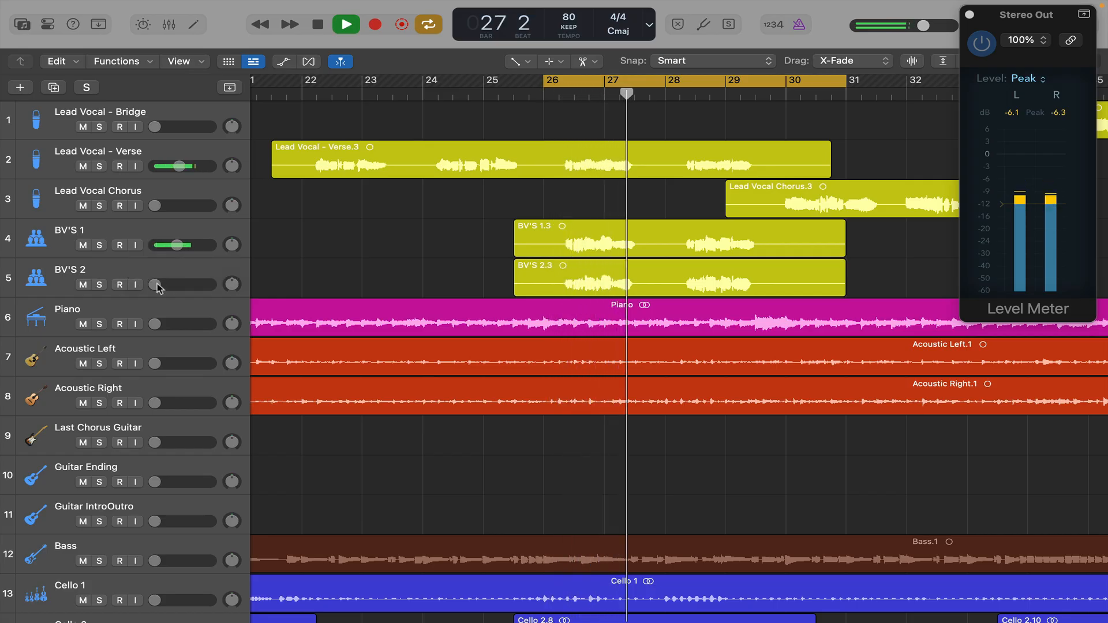
{"action": "left_click_drag", "start_coordinate": [154, 284], "coordinate": [232, 304]}
{"action": "left_click", "coordinate": [232, 284]}
{"action": "left_click_drag", "start_coordinate": [232, 245], "coordinate": [226, 218]}
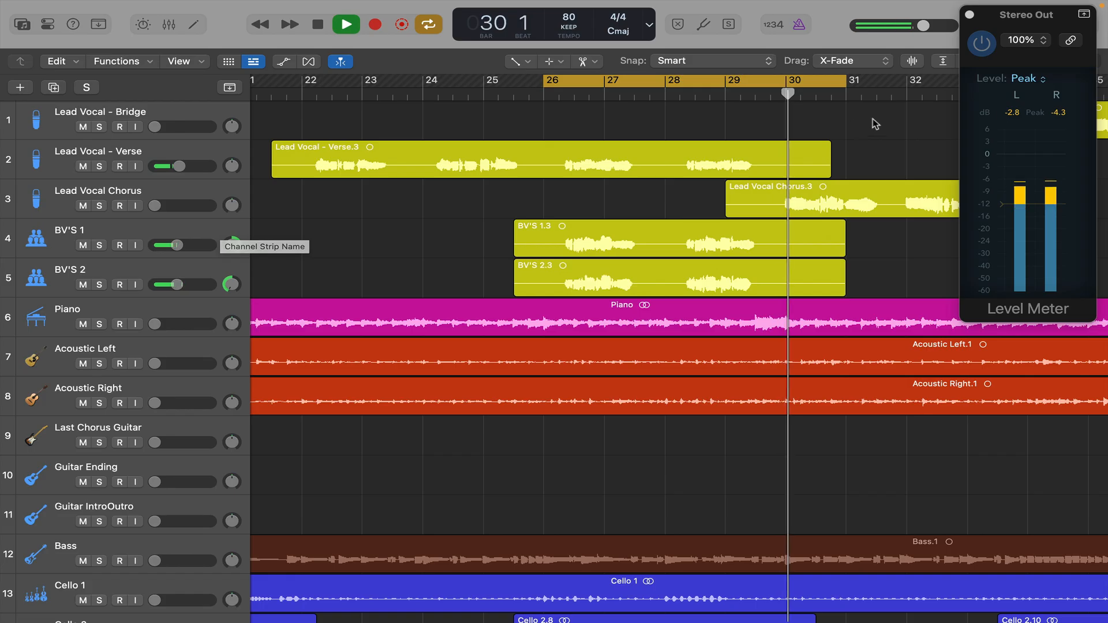
Reset the peak readings, then lower BV'S 1 to -14.0 dB, BV'S 2 to a similar level and Lead Vocal - Verse slightly.
{"action": "left_click", "coordinate": [1015, 115]}
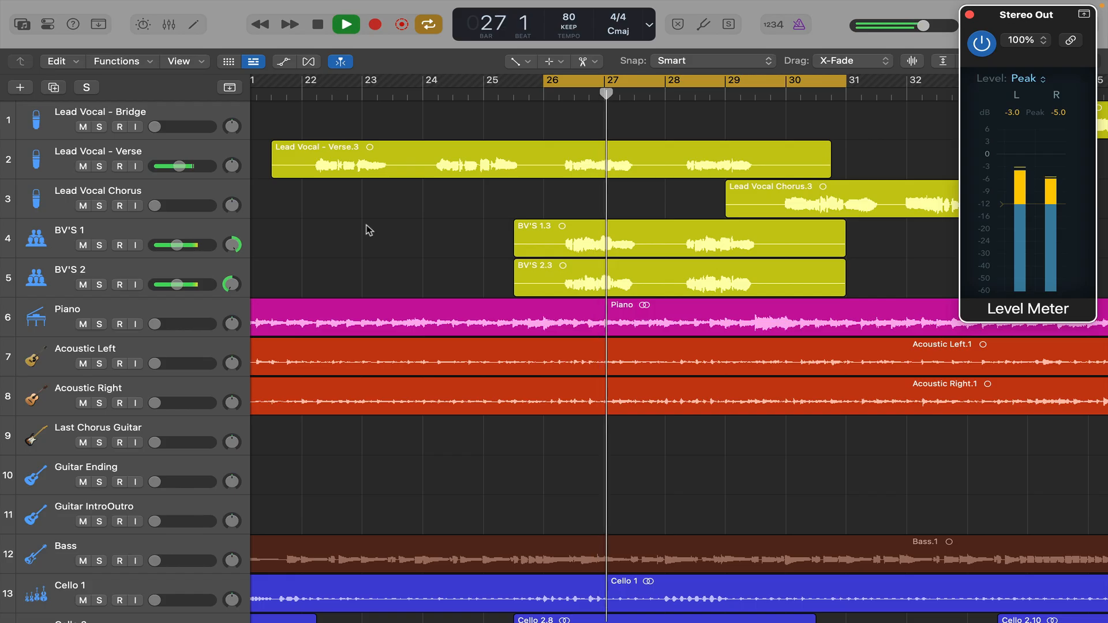
{"action": "left_click_drag", "start_coordinate": [176, 245], "coordinate": [171, 245]}
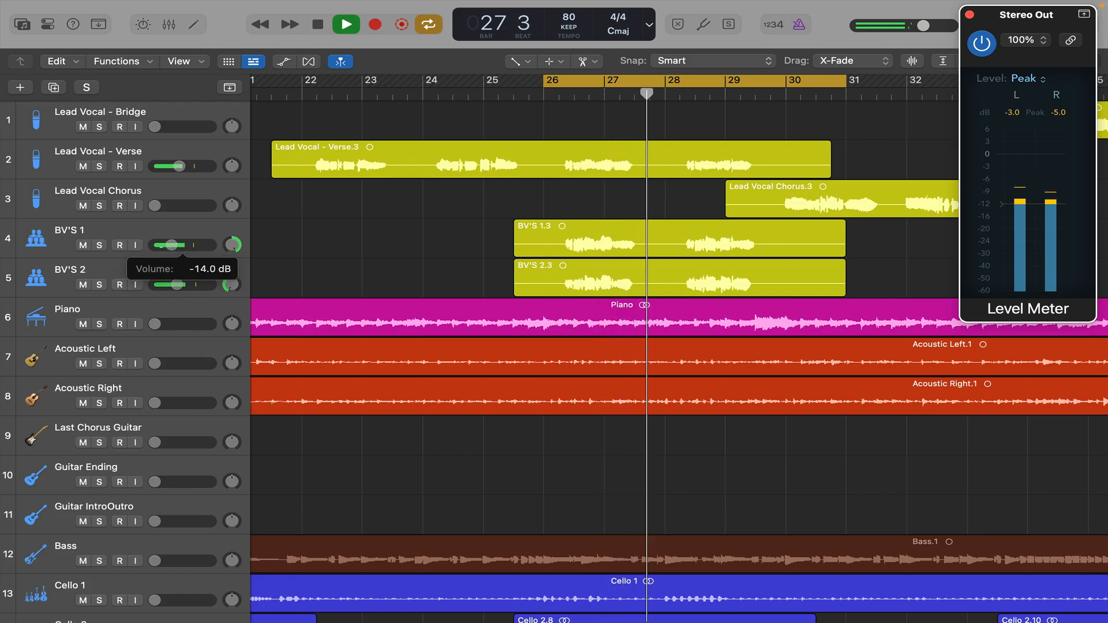
{"action": "left_click_drag", "start_coordinate": [177, 285], "coordinate": [170, 285]}
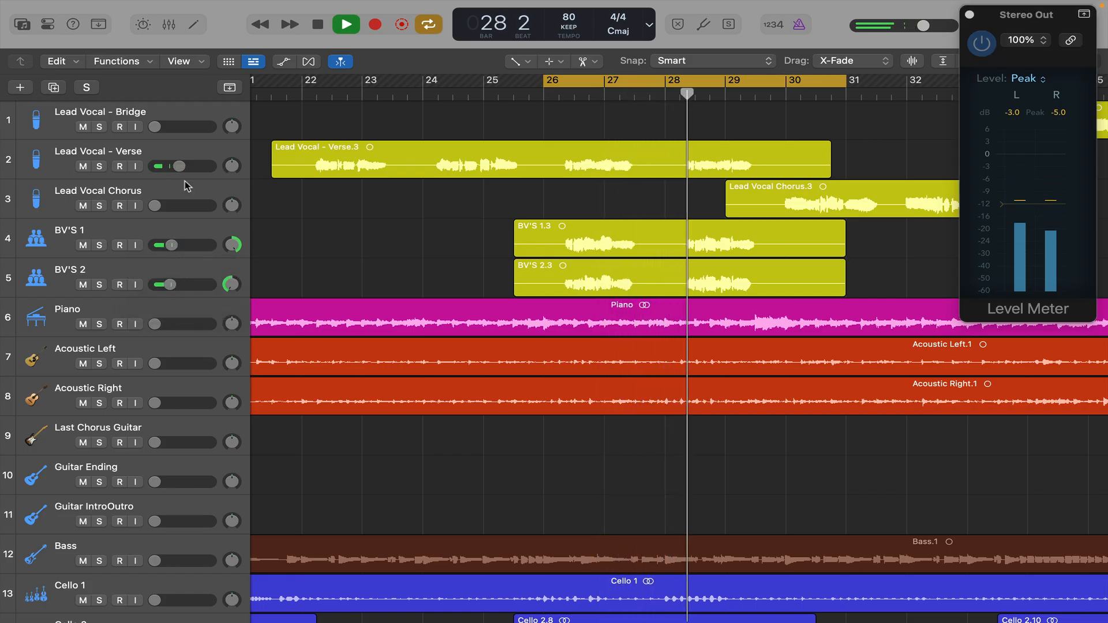
{"action": "left_click_drag", "start_coordinate": [180, 166], "coordinate": [176, 167]}
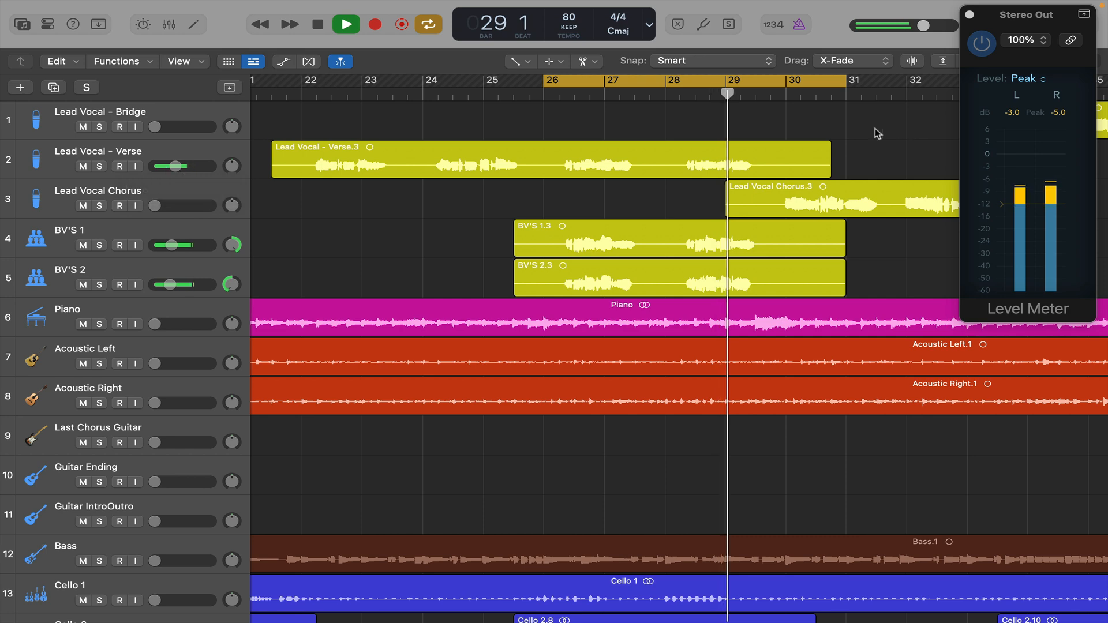
Reset the Level Meter's peak readings and replay the cycle from bar 26 to check the vocal and drum peaks.
{"action": "left_click", "coordinate": [1017, 116]}
{"action": "key", "text": "space"}
{"action": "key", "text": "space"}
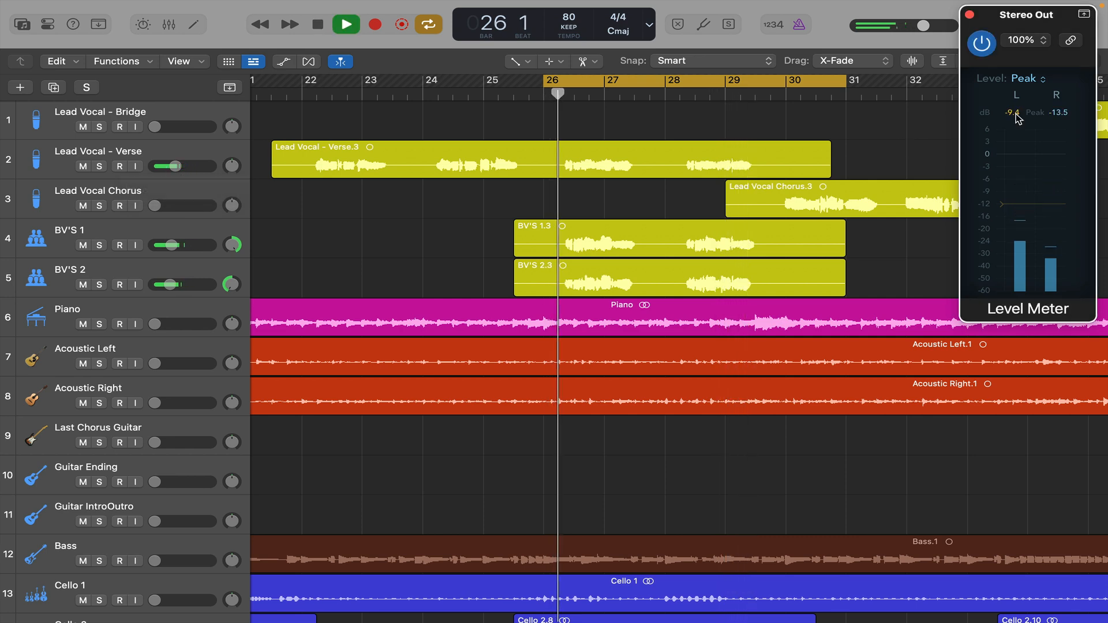
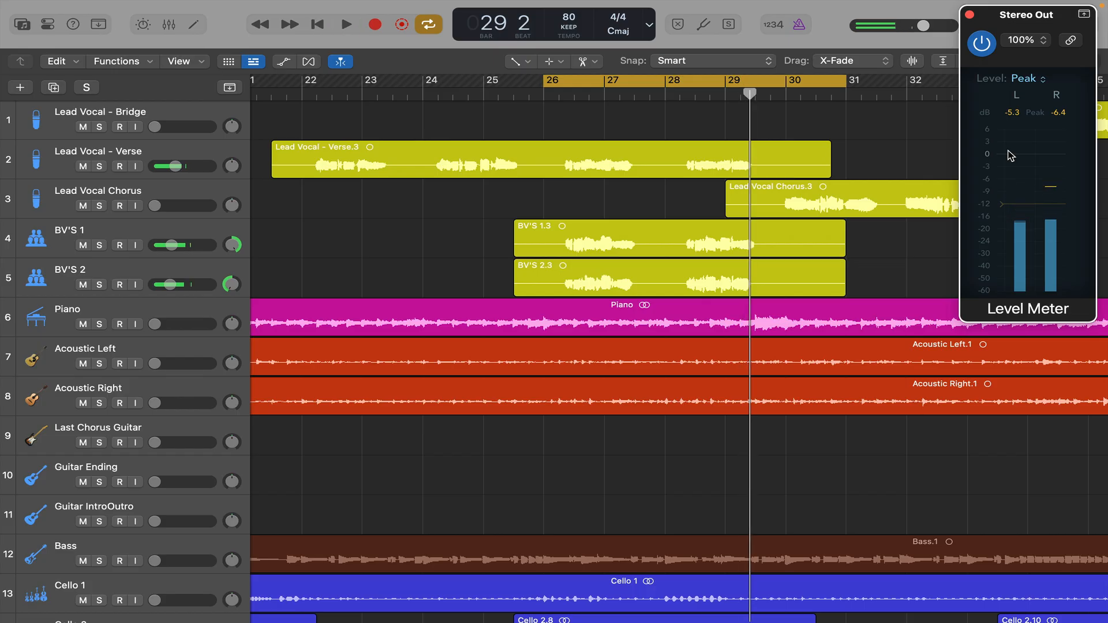
{"action": "left_click", "coordinate": [440, 230]}
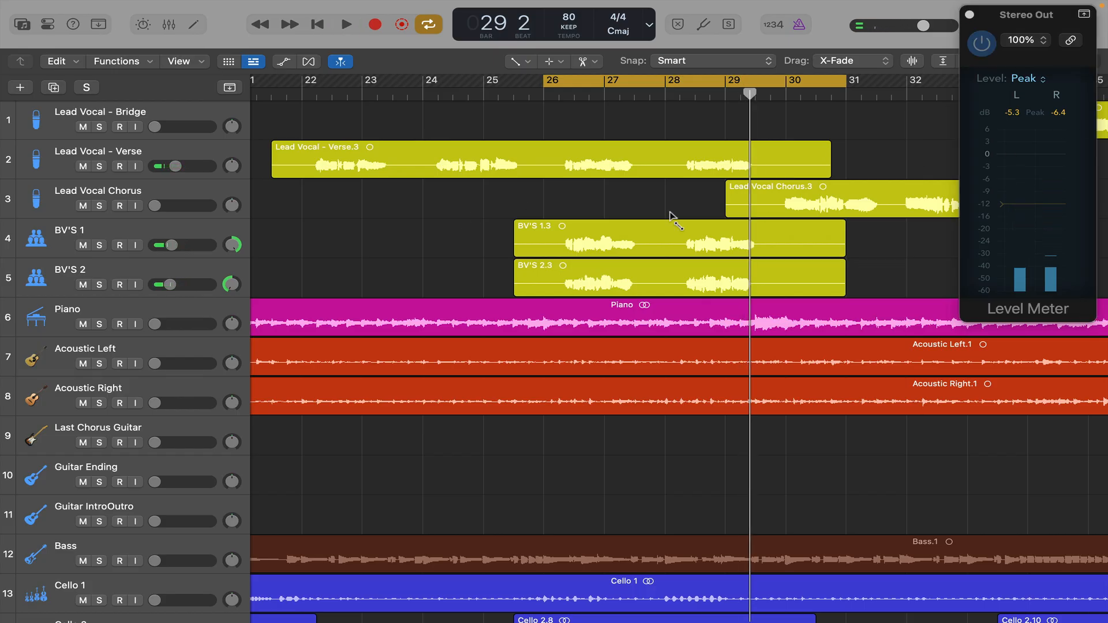
Play the cycle again and raise the Piano volume against the drums and vocals.
{"action": "scroll", "coordinate": [421, 249], "scroll_direction": "down", "scroll_amount": 5}
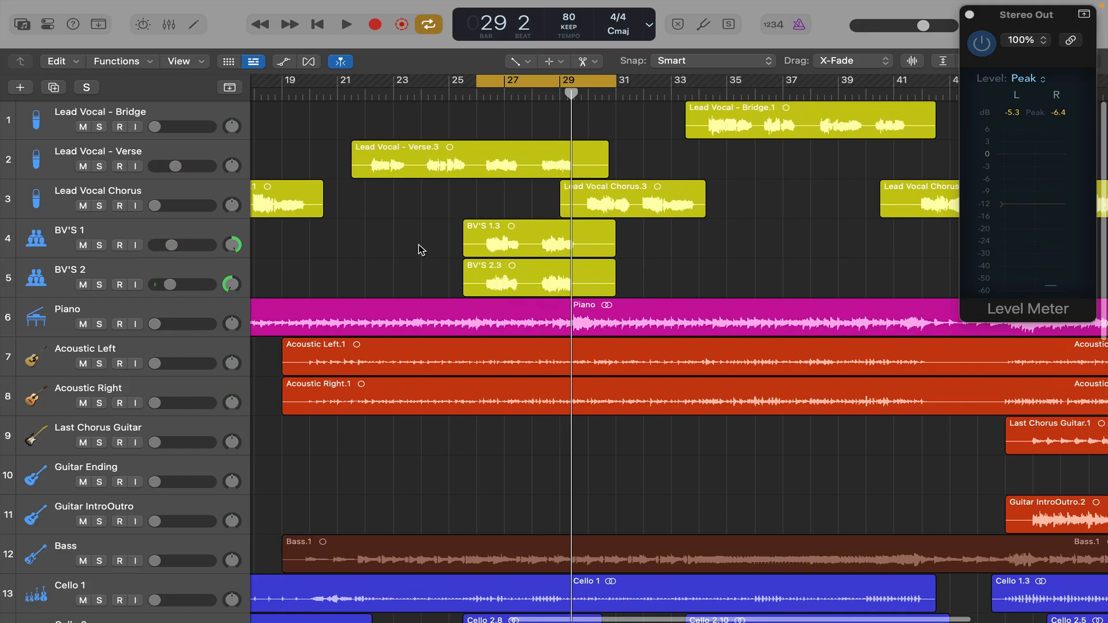
{"action": "key", "text": "space"}
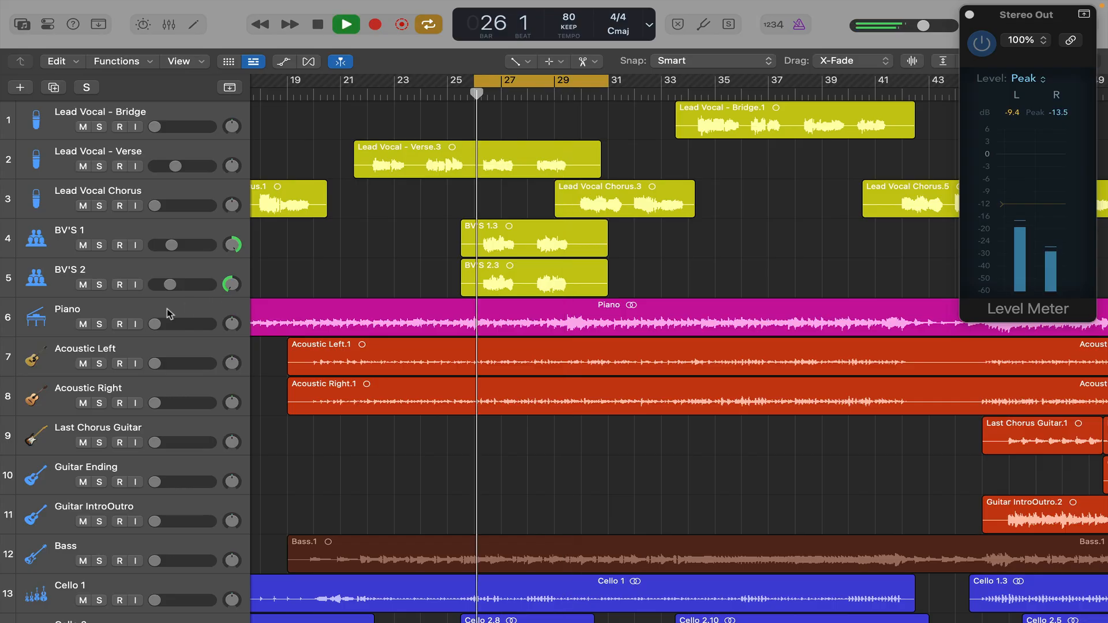
{"action": "left_click_drag", "start_coordinate": [154, 324], "coordinate": [189, 324]}
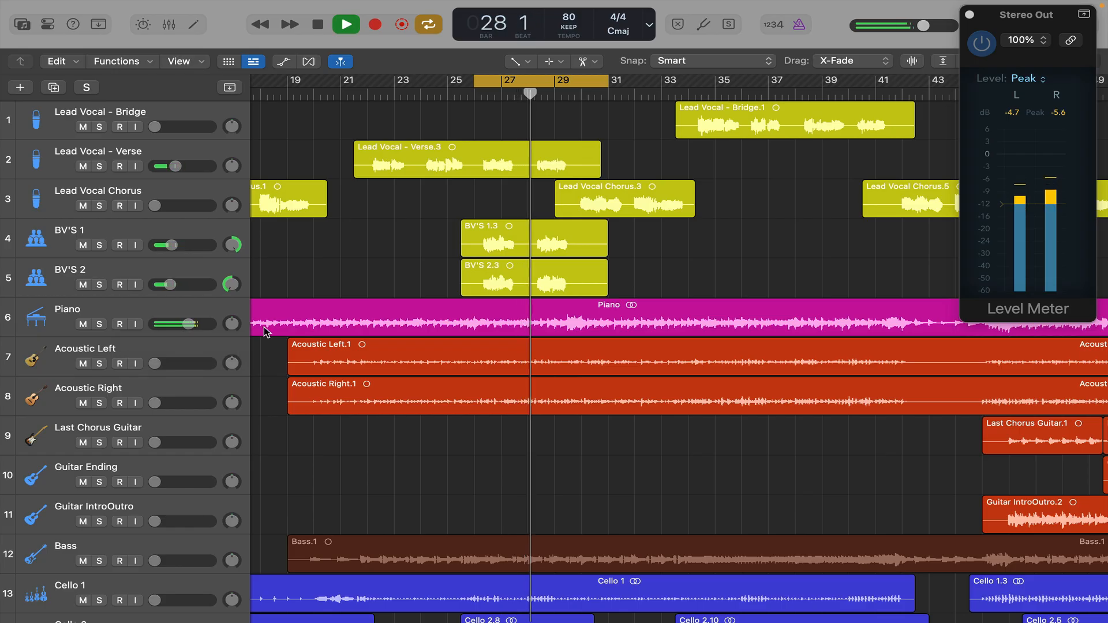
{"action": "key", "text": "space"}
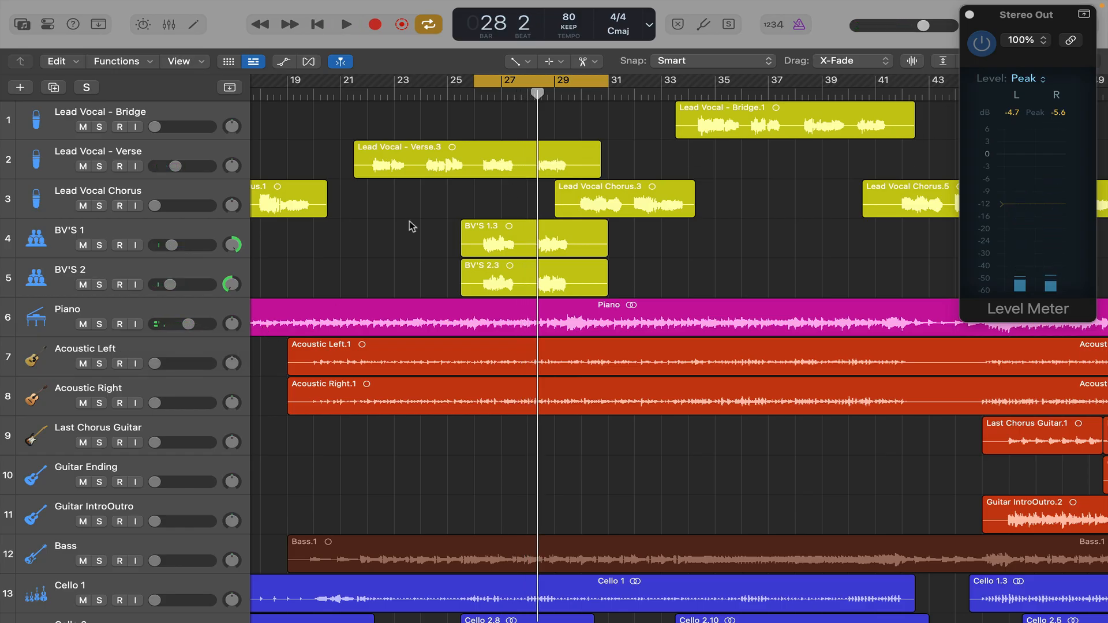
During playback, raise Acoustic Left to -4.5 dB and Acoustic Right to a similar level, panning them left and right respectively.
{"action": "key", "text": "z"}
{"action": "key", "text": "space"}
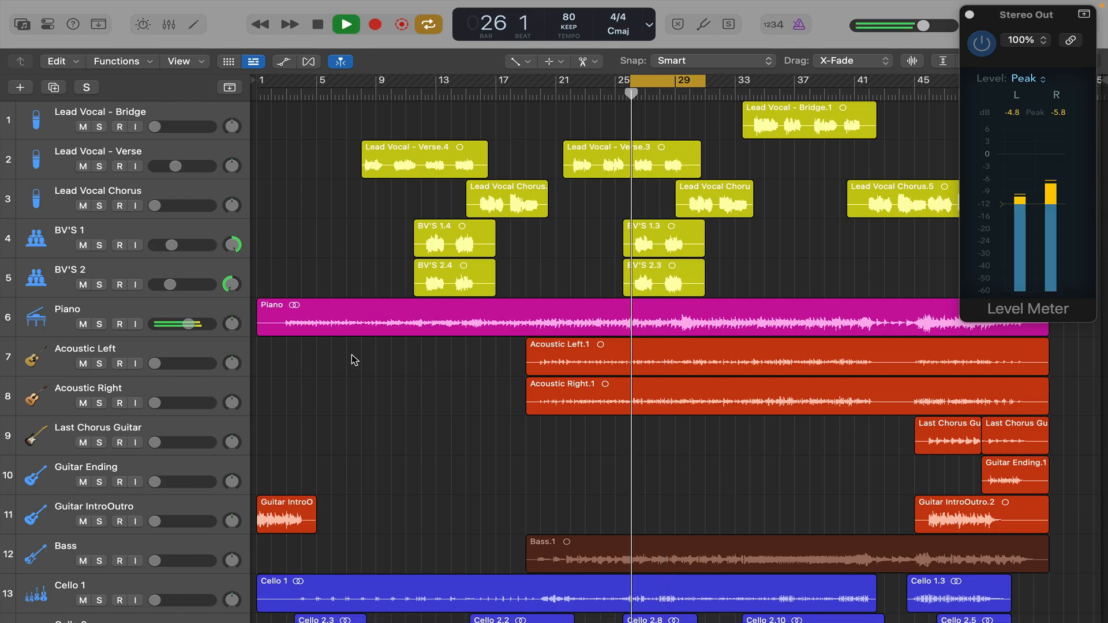
{"action": "left_click_drag", "start_coordinate": [155, 364], "coordinate": [253, 375]}
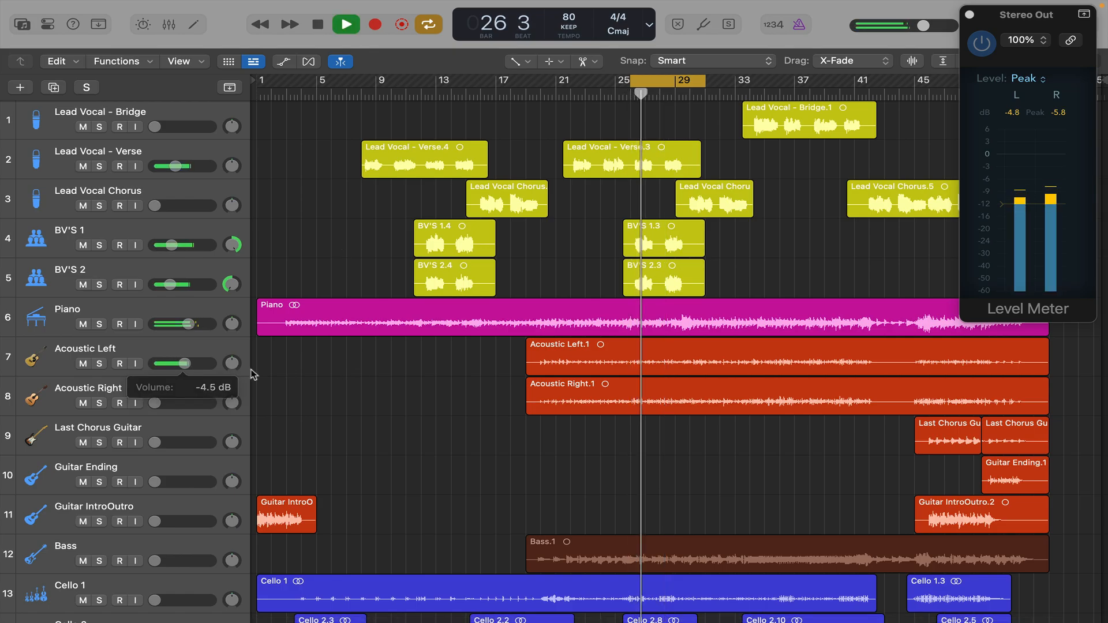
{"action": "left_click_drag", "start_coordinate": [155, 402], "coordinate": [235, 415]}
{"action": "left_click_drag", "start_coordinate": [231, 363], "coordinate": [185, 402]}
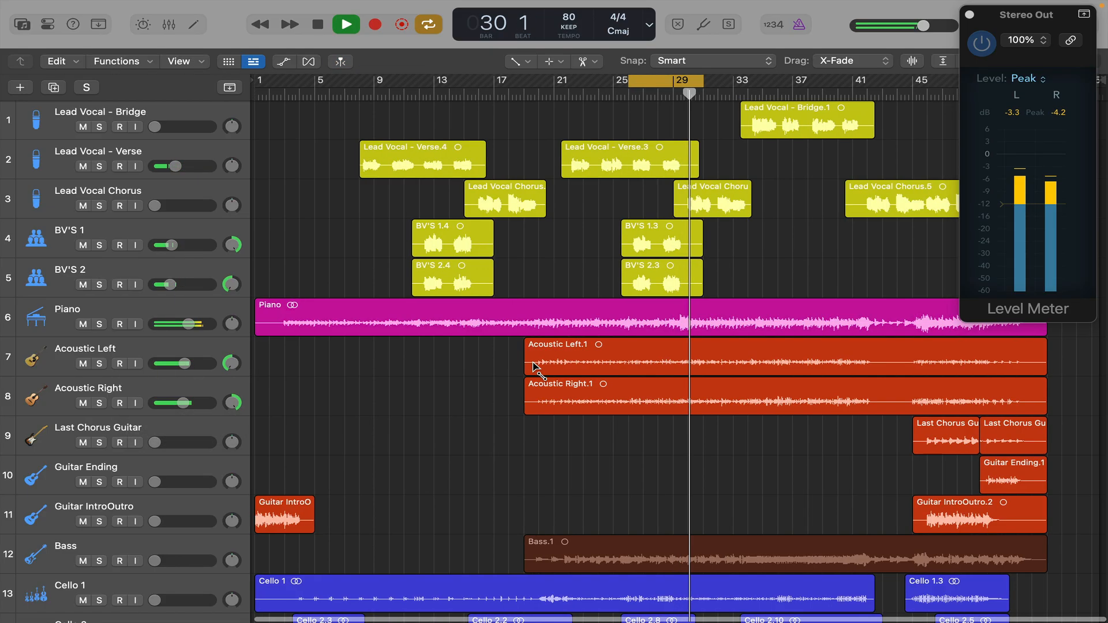
{"action": "scroll", "coordinate": [533, 366], "scroll_direction": "down", "scroll_amount": 10}
{"action": "scroll", "coordinate": [533, 366], "scroll_direction": "up", "scroll_amount": 10}
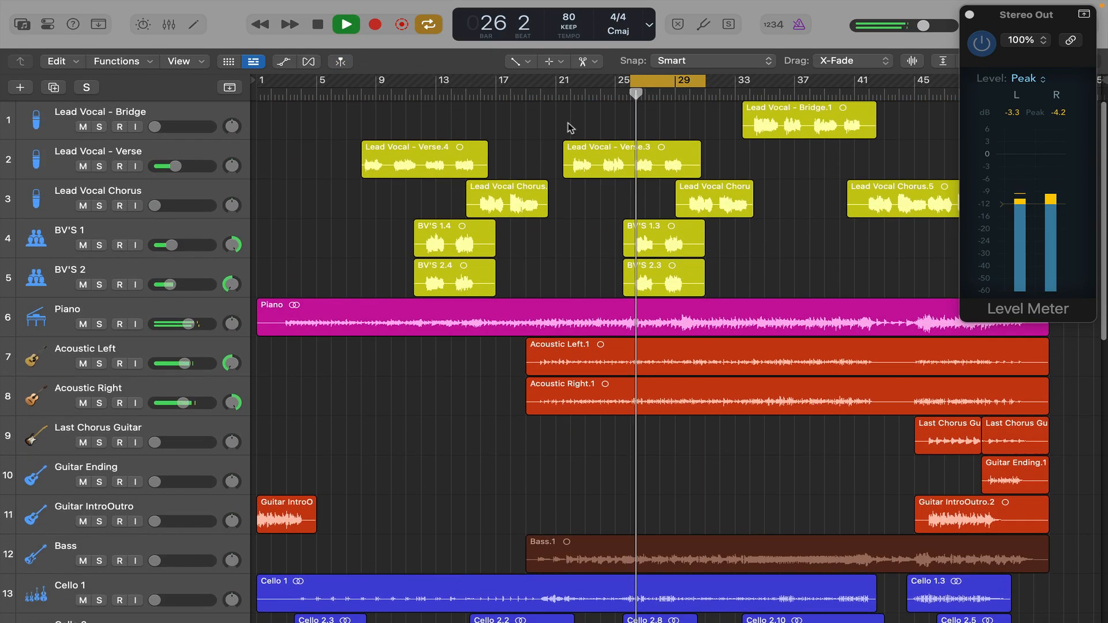
Move the cycle range to bars 29 to 33 and raise the Lead Vocal Chorus volume during playback.
{"action": "left_click_drag", "start_coordinate": [678, 81], "coordinate": [740, 82]}
{"action": "left_click_drag", "start_coordinate": [182, 205], "coordinate": [183, 206]}
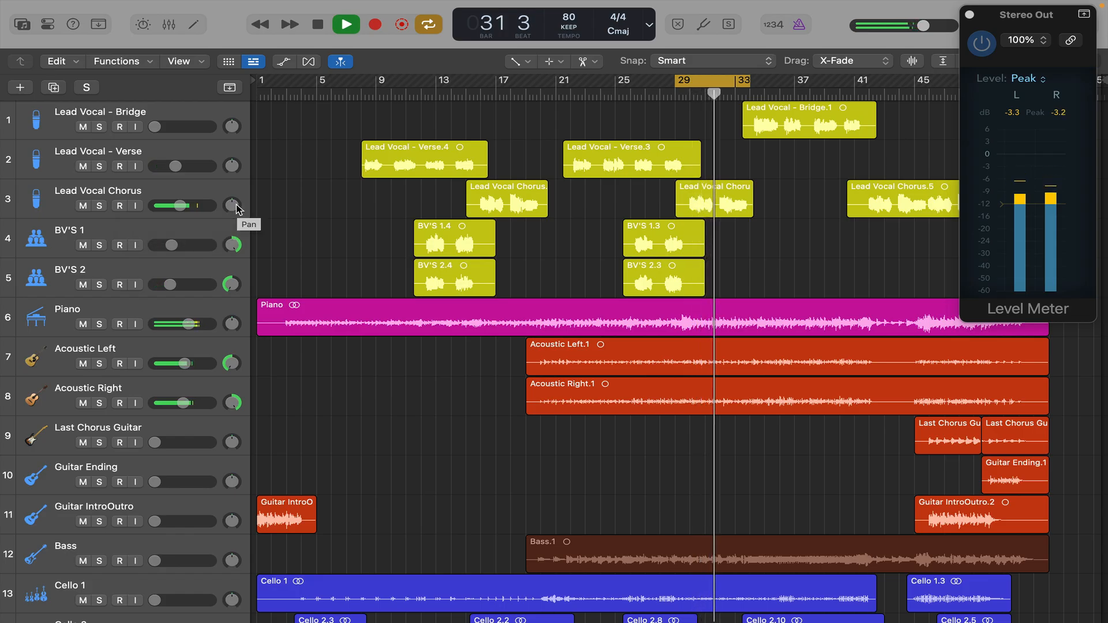
{"action": "left_click", "coordinate": [180, 205]}
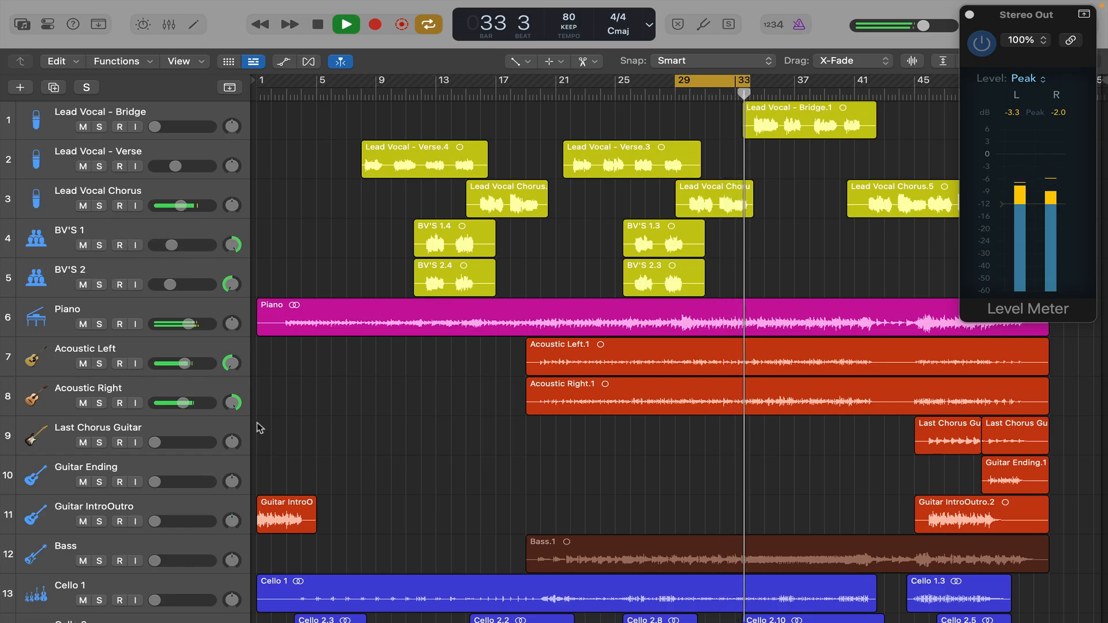
Bring the Bass volume up against the mix, reset the Level Meter's peak readings, then trim the Bass slightly below -4.8 dB.
{"action": "scroll", "coordinate": [190, 335], "scroll_direction": "down", "scroll_amount": 6}
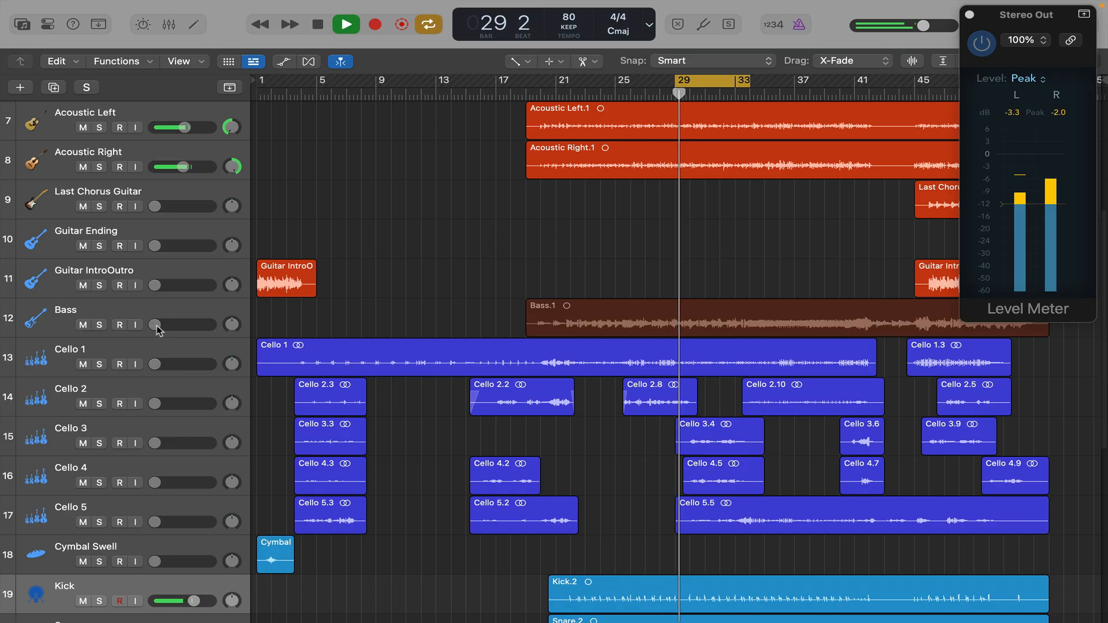
{"action": "left_click_drag", "start_coordinate": [155, 325], "coordinate": [166, 325]}
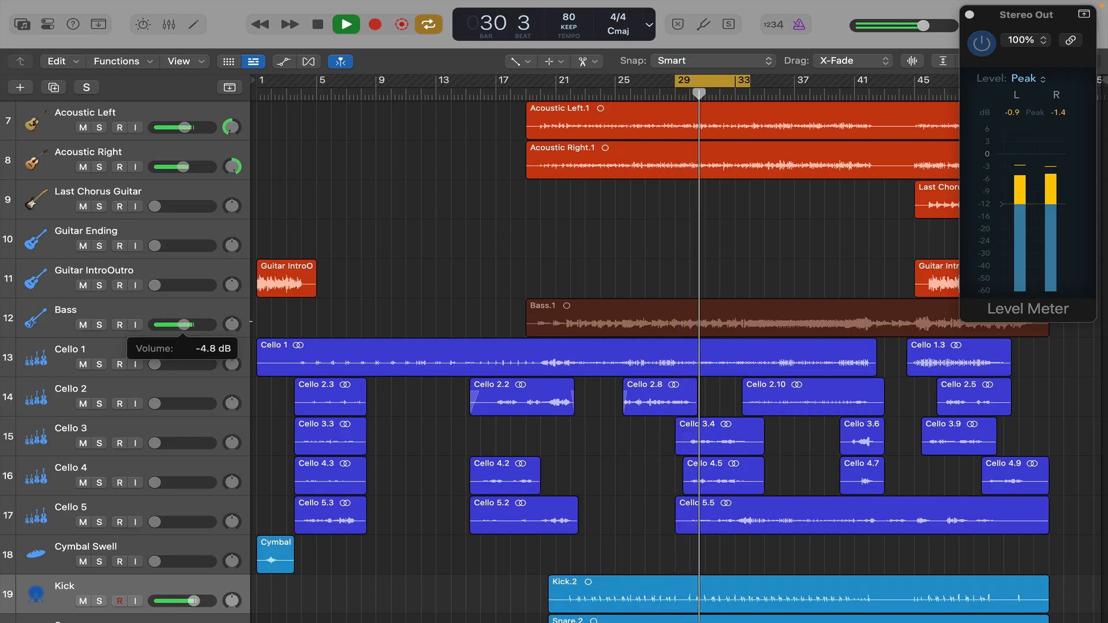
{"action": "left_click", "coordinate": [1017, 112]}
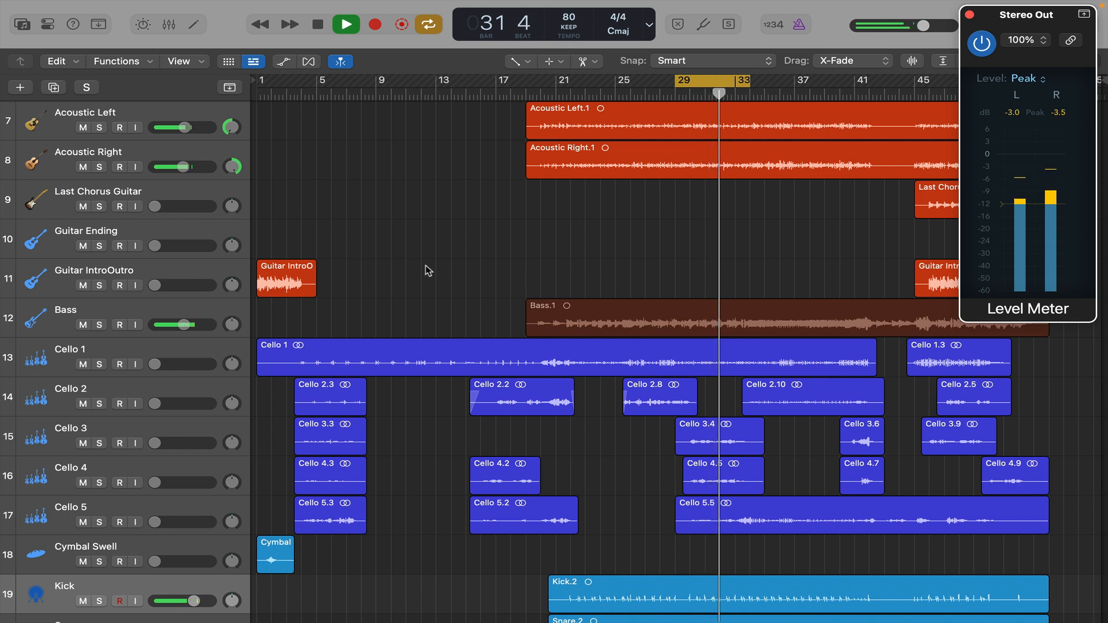
{"action": "left_click", "coordinate": [183, 324]}
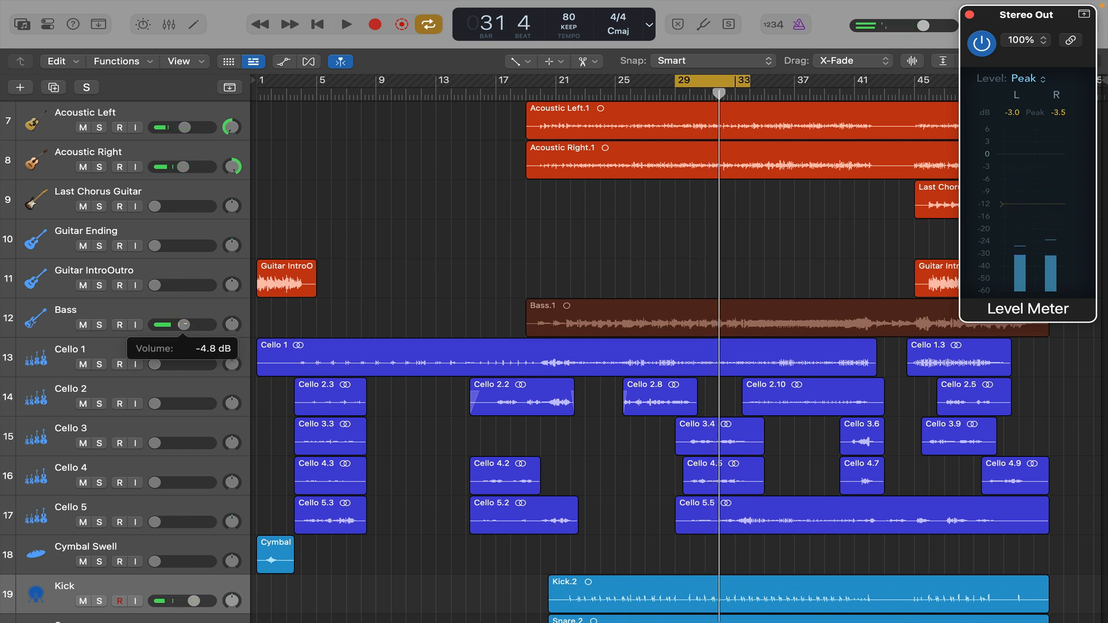
{"action": "left_click_drag", "start_coordinate": [181, 324], "coordinate": [179, 324]}
{"action": "key", "text": "space"}
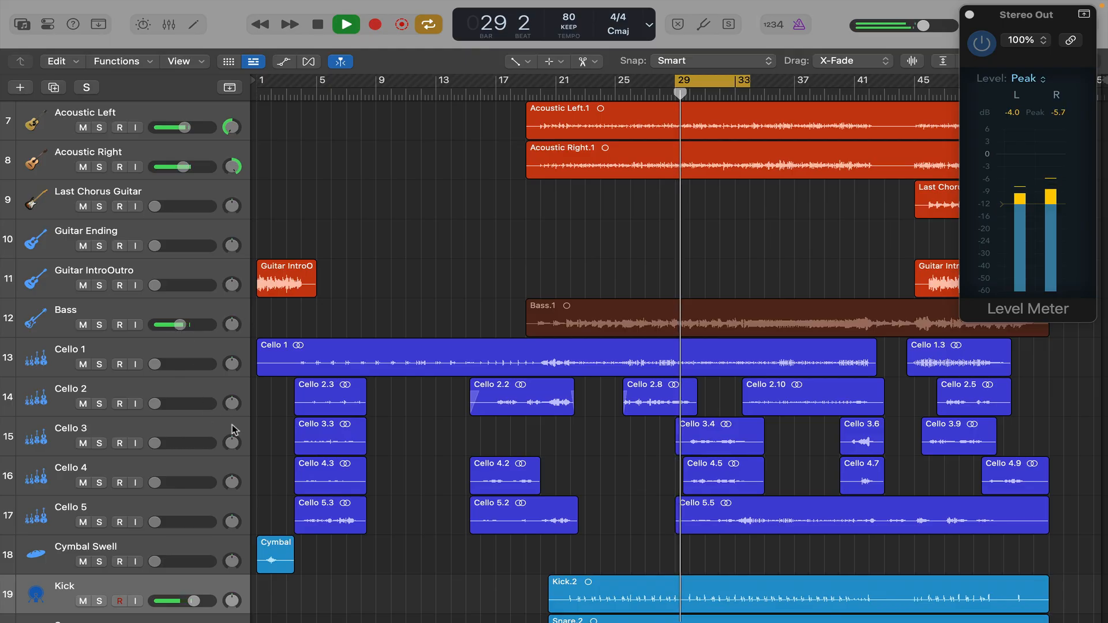
Stop playback, select all tracks from Lead Vocal - Bridge through Tambo and lower their volumes slightly together.
{"action": "scroll", "coordinate": [469, 285], "scroll_direction": "down", "scroll_amount": 5}
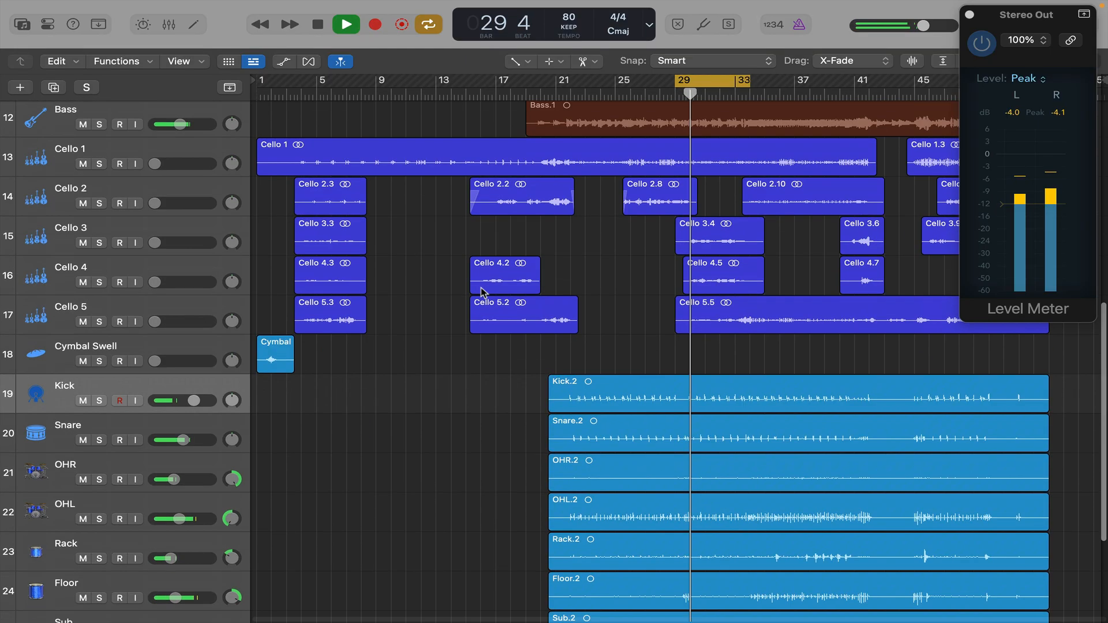
{"action": "scroll", "coordinate": [480, 287], "scroll_direction": "up", "scroll_amount": 10}
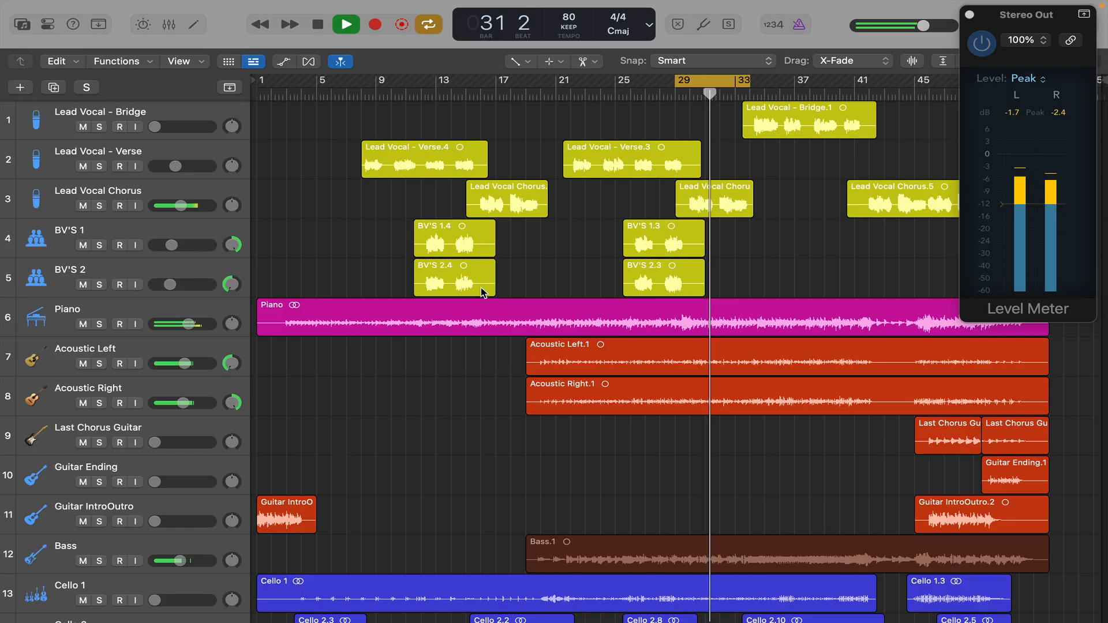
{"action": "scroll", "coordinate": [209, 375], "scroll_direction": "down", "scroll_amount": 12}
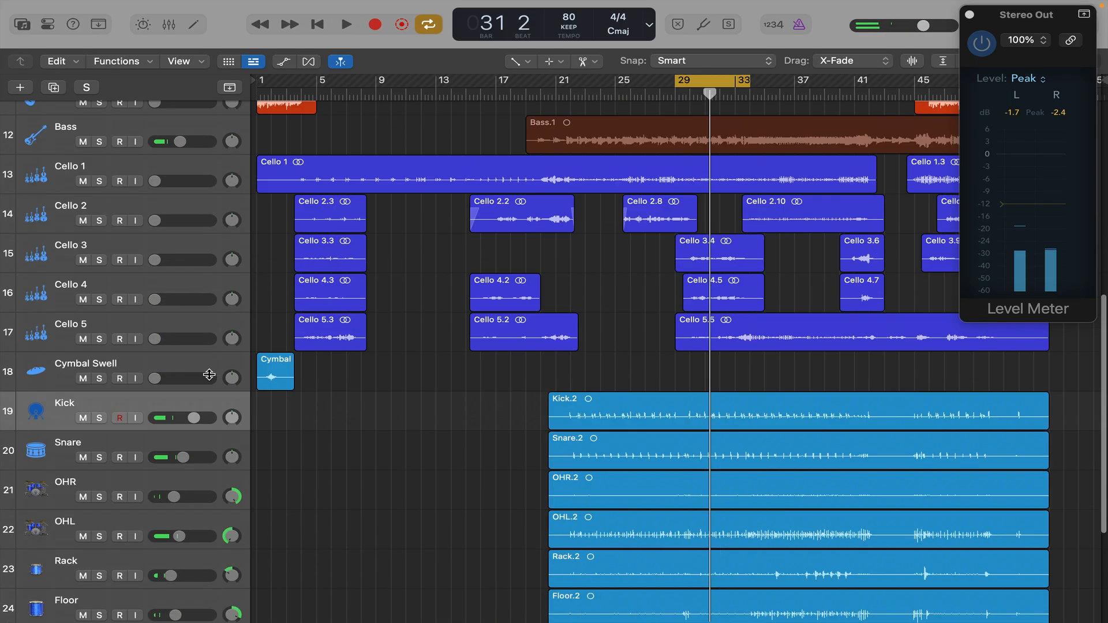
{"action": "left_click", "coordinate": [40, 541]}
{"action": "scroll", "coordinate": [39, 163], "scroll_direction": "up", "scroll_amount": 12}
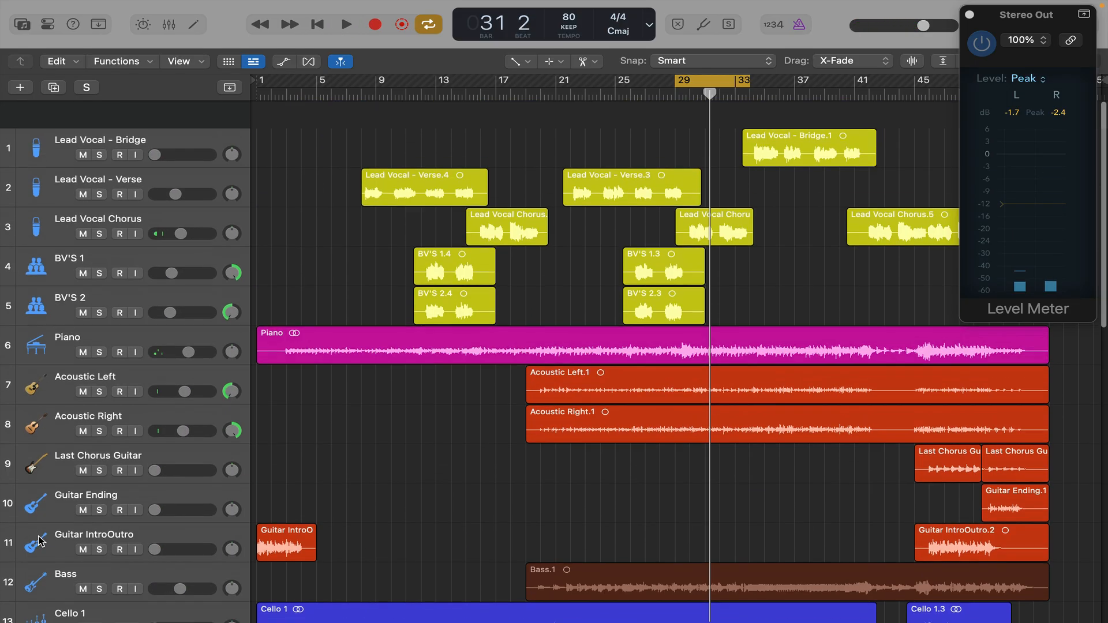
{"action": "left_click", "coordinate": [49, 128]}
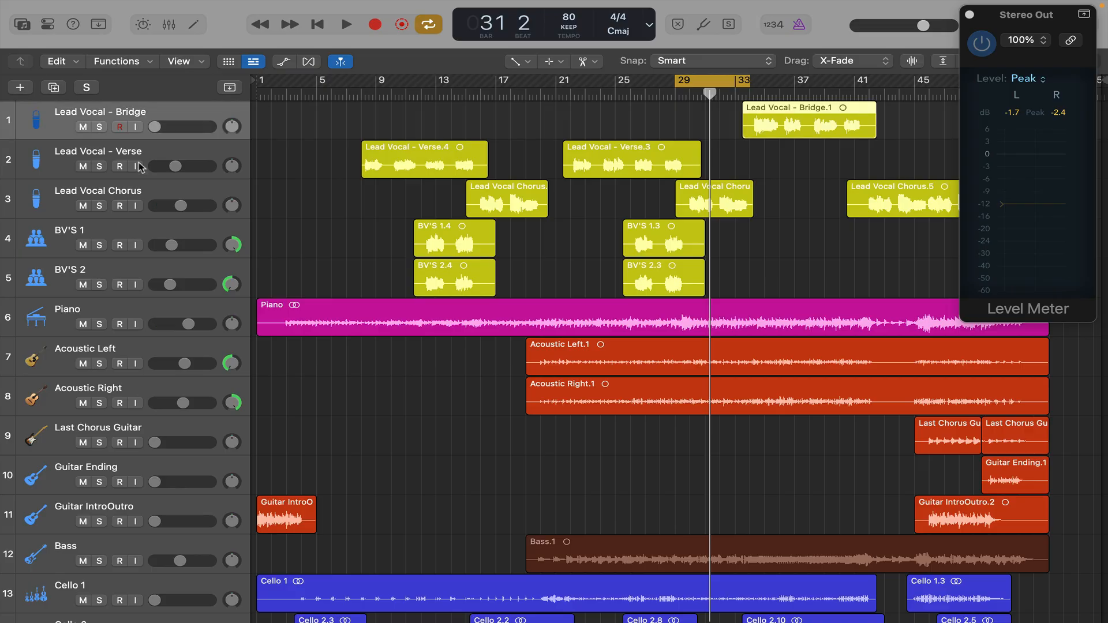
{"action": "scroll", "coordinate": [140, 167], "scroll_direction": "down", "scroll_amount": 12}
{"action": "left_click", "coordinate": [40, 538]}
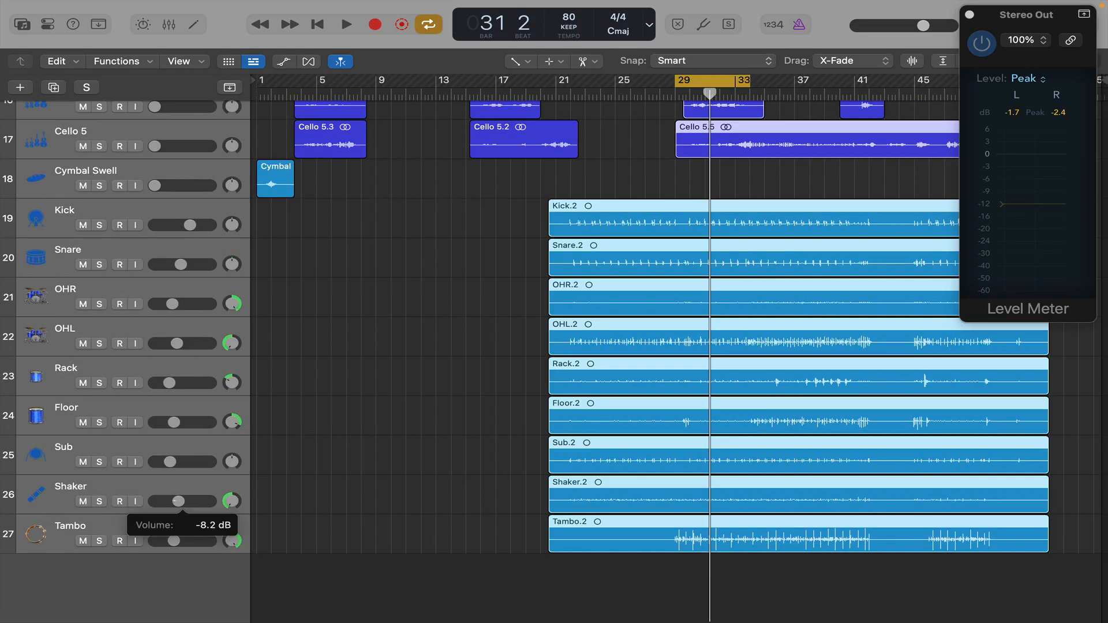
Replay the cycle from bar 29 with the lowered levels and reset the Level Meter's peak readings.
{"action": "key", "text": "space"}
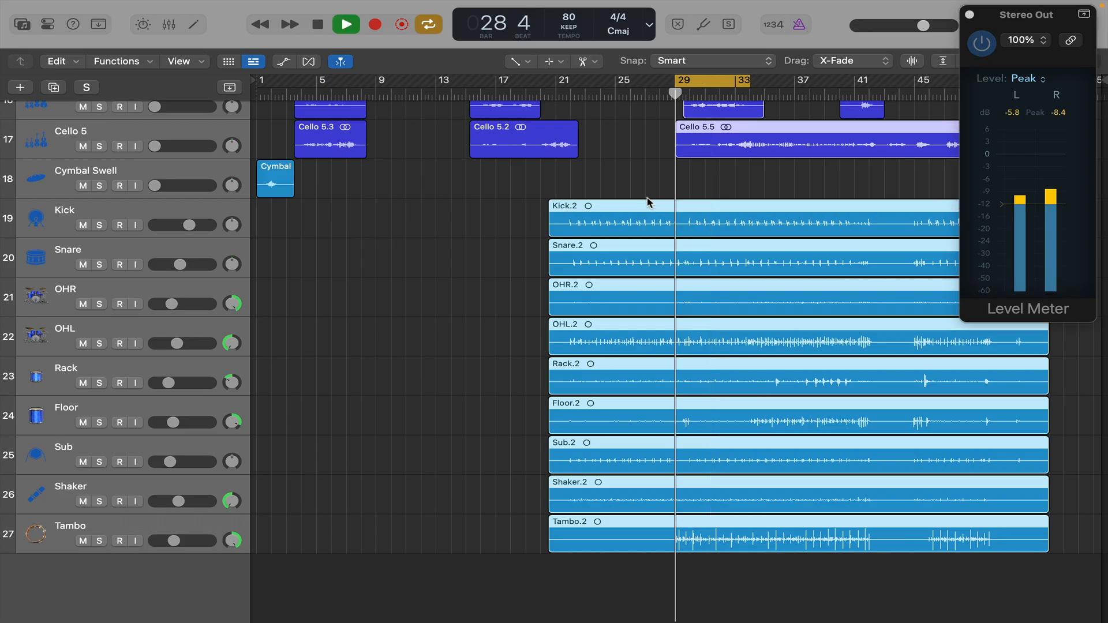
{"action": "left_click", "coordinate": [1012, 114]}
{"action": "key", "text": "space"}
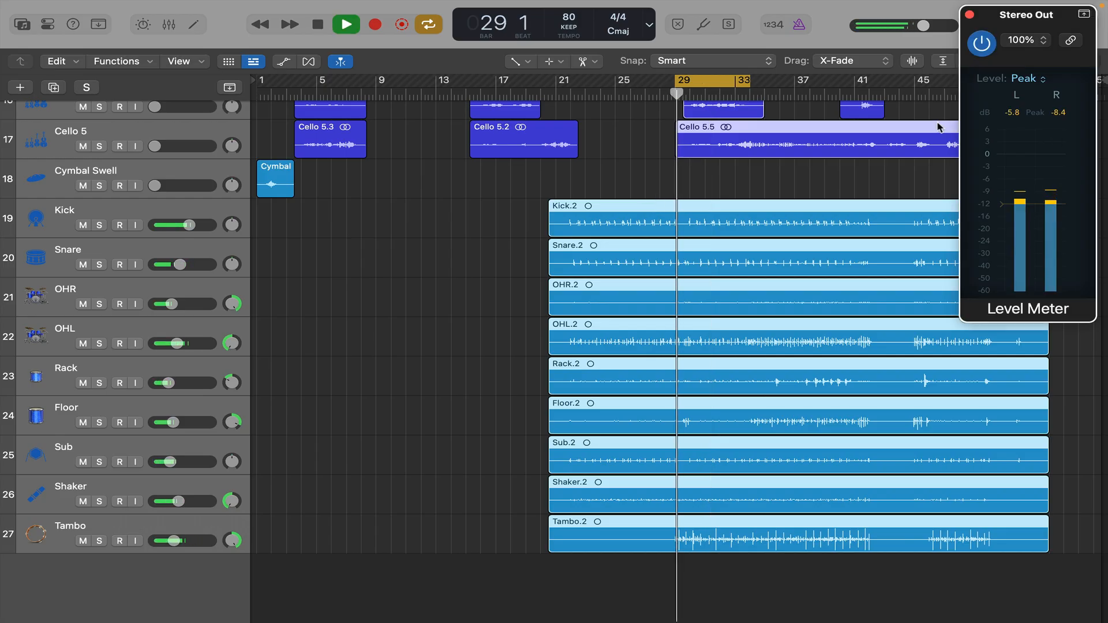
{"action": "key", "text": "space"}
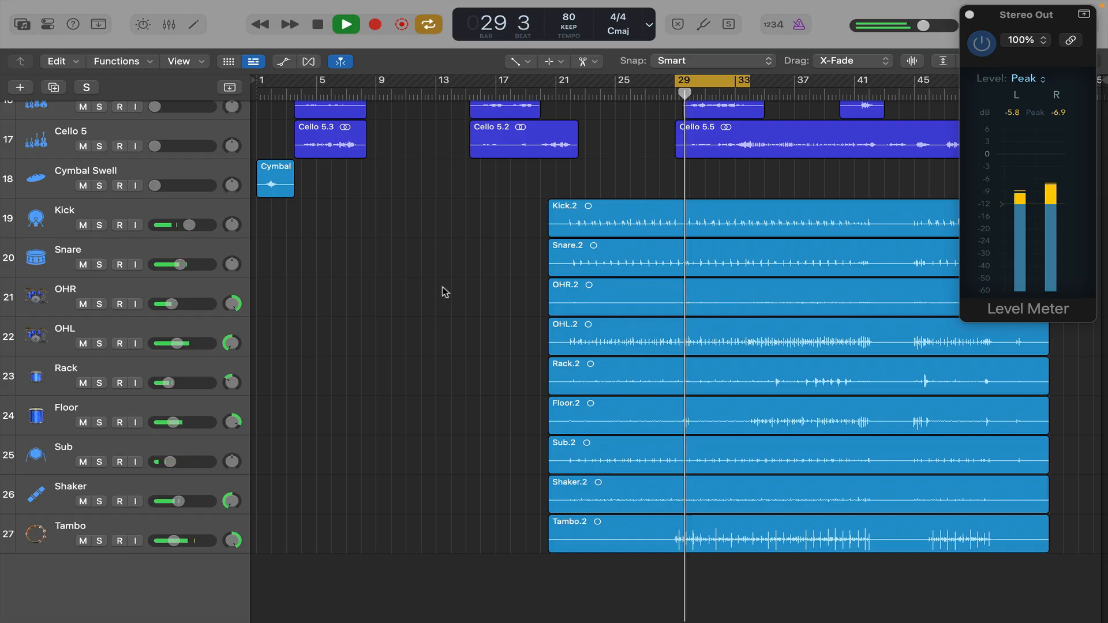
Raise the Snare and OHR volumes slightly during playback, then check the peaks and stop playback.
{"action": "scroll", "coordinate": [442, 288], "scroll_direction": "up", "scroll_amount": 15}
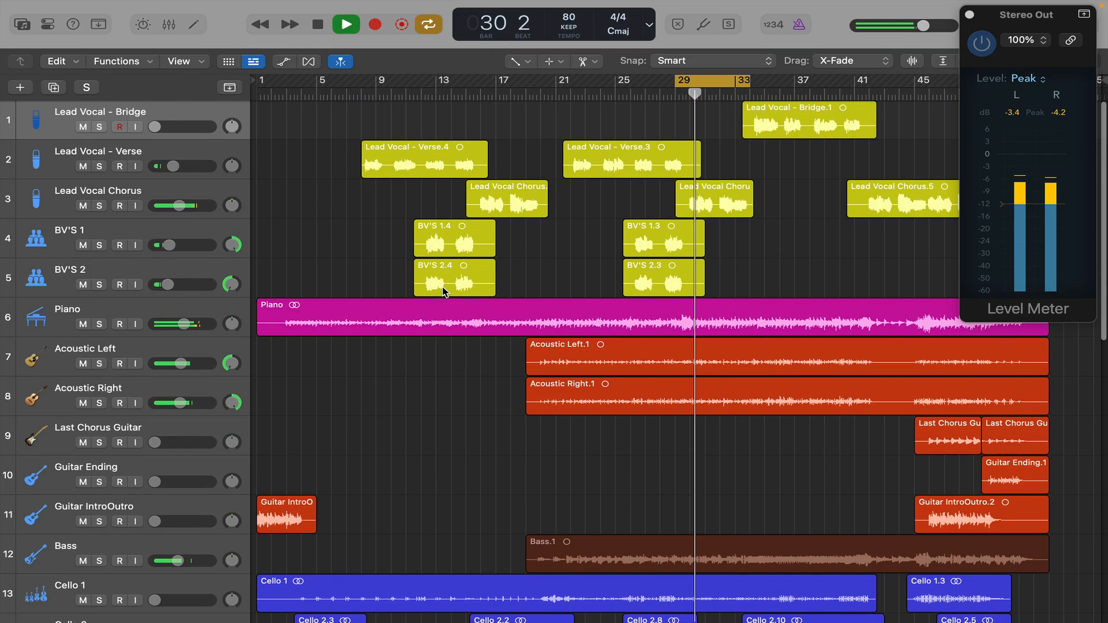
{"action": "scroll", "coordinate": [317, 421], "scroll_direction": "down", "scroll_amount": 2}
{"action": "scroll", "coordinate": [321, 423], "scroll_direction": "down", "scroll_amount": 10}
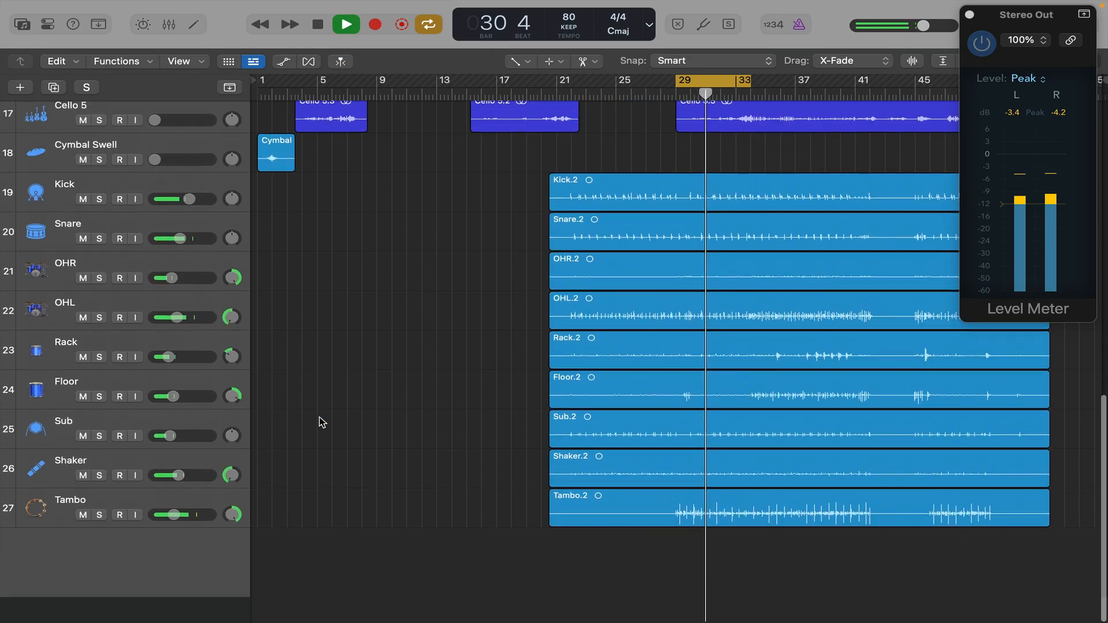
{"action": "left_click_drag", "start_coordinate": [180, 264], "coordinate": [186, 264]}
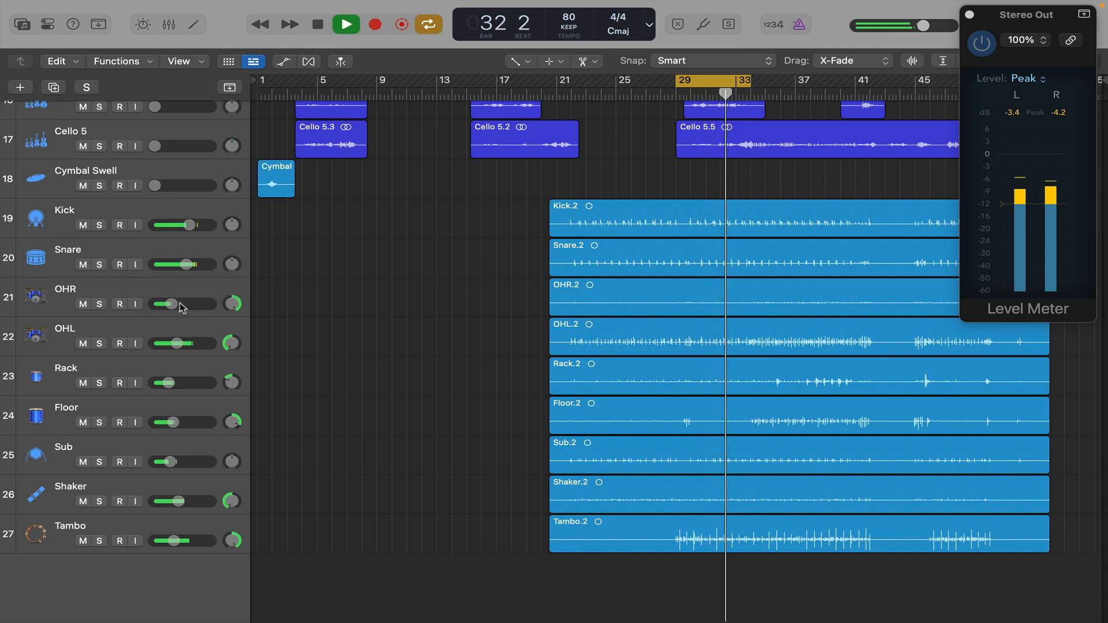
{"action": "left_click_drag", "start_coordinate": [172, 304], "coordinate": [176, 304]}
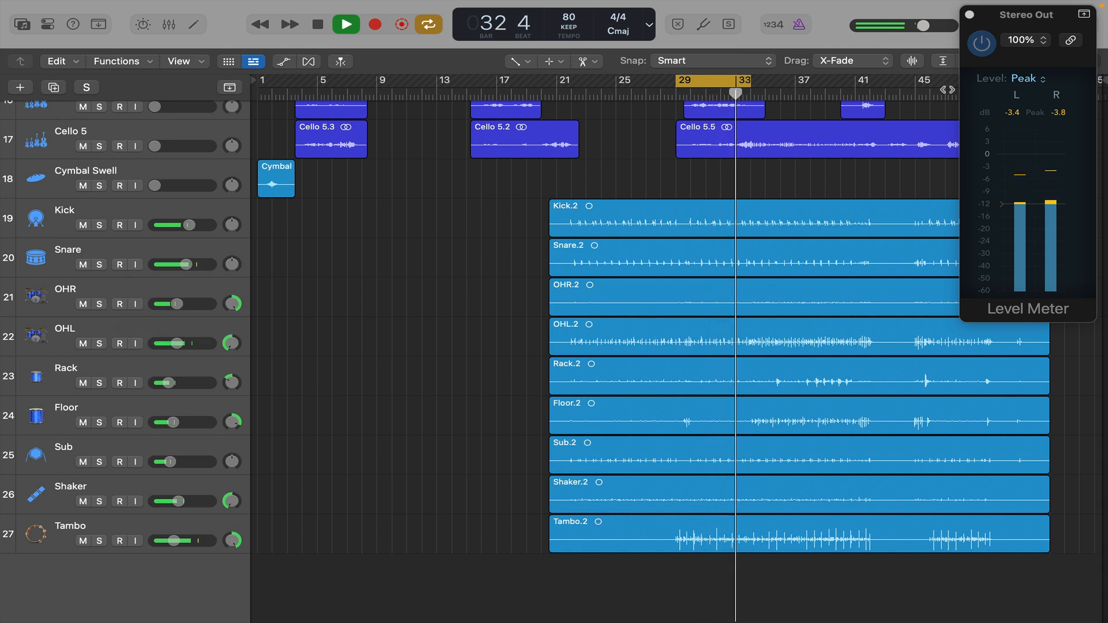
{"action": "scroll", "coordinate": [456, 258], "scroll_direction": "up", "scroll_amount": 8}
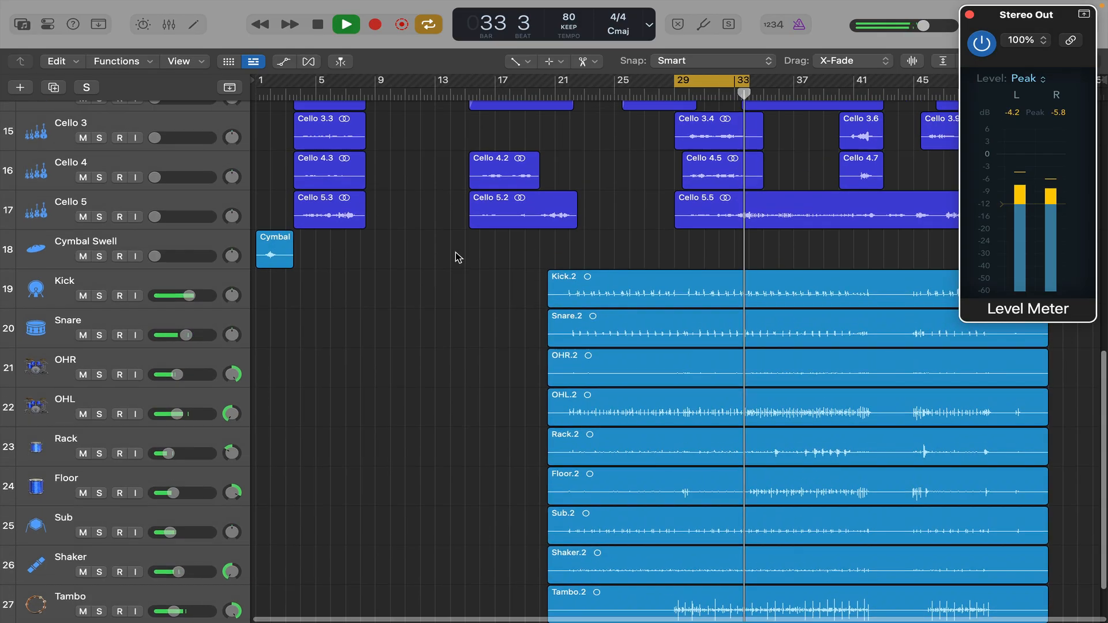
{"action": "key", "text": "space"}
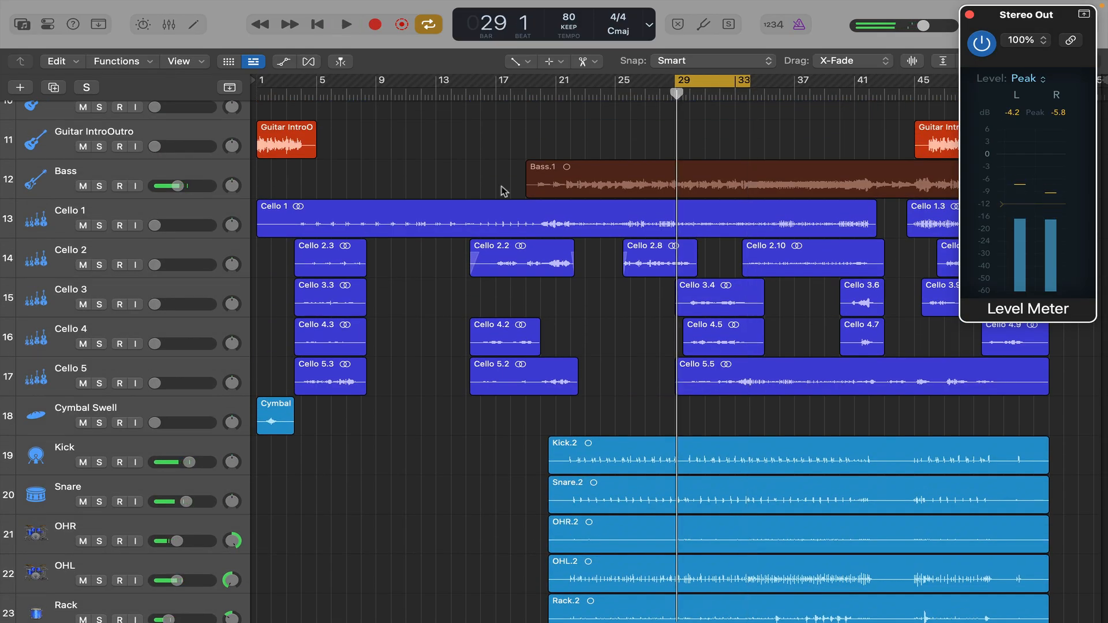
Set the cycle range to bars 4 to 9 and raise the volumes of Cello 1 through Cello 5 during playback.
{"action": "left_click_drag", "start_coordinate": [299, 88], "coordinate": [375, 87]}
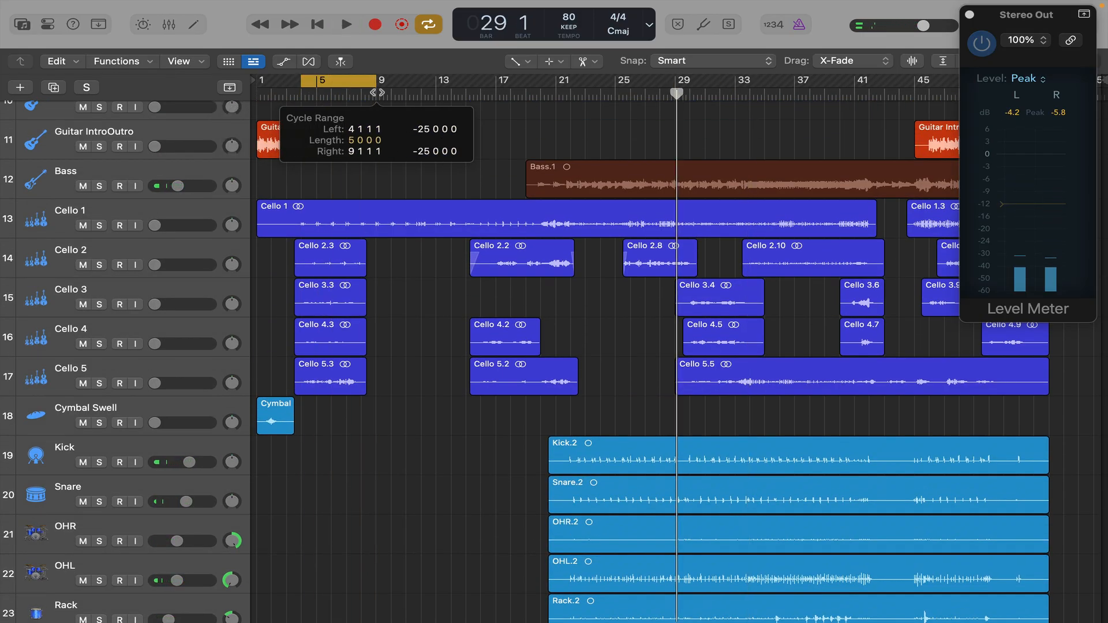
{"action": "key", "text": "space"}
{"action": "left_click_drag", "start_coordinate": [161, 229], "coordinate": [176, 265]}
{"action": "left_click_drag", "start_coordinate": [156, 305], "coordinate": [178, 304]}
{"action": "left_click_drag", "start_coordinate": [167, 343], "coordinate": [181, 344]}
{"action": "left_click", "coordinate": [169, 383]}
{"action": "left_click_drag", "start_coordinate": [156, 384], "coordinate": [175, 383]}
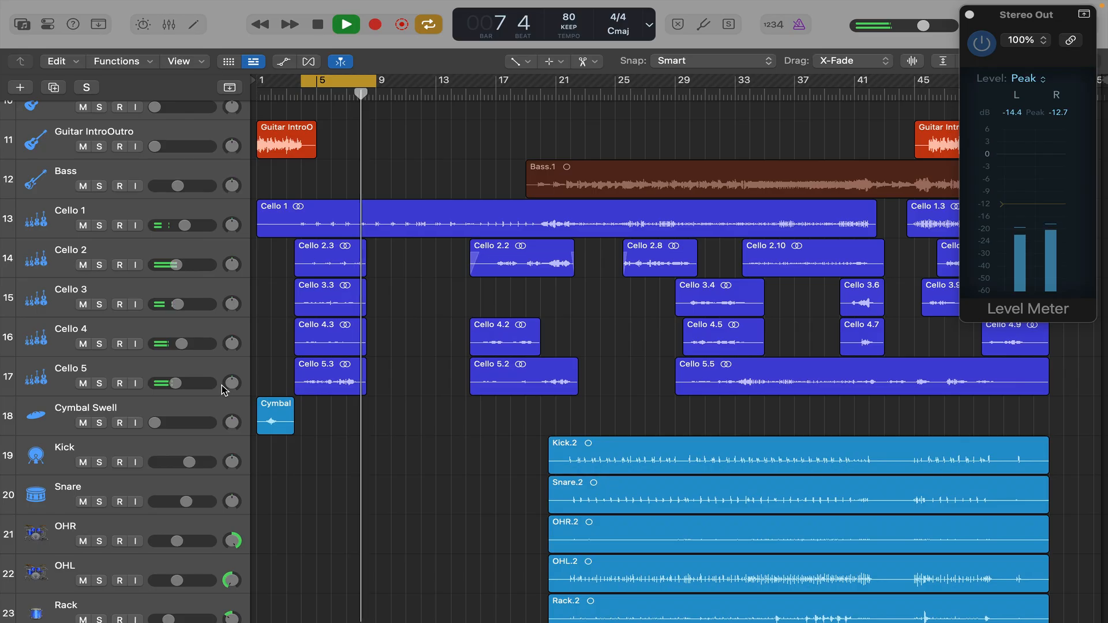
{"action": "left_click", "coordinate": [184, 225]}
{"action": "left_click_drag", "start_coordinate": [188, 225], "coordinate": [187, 225]}
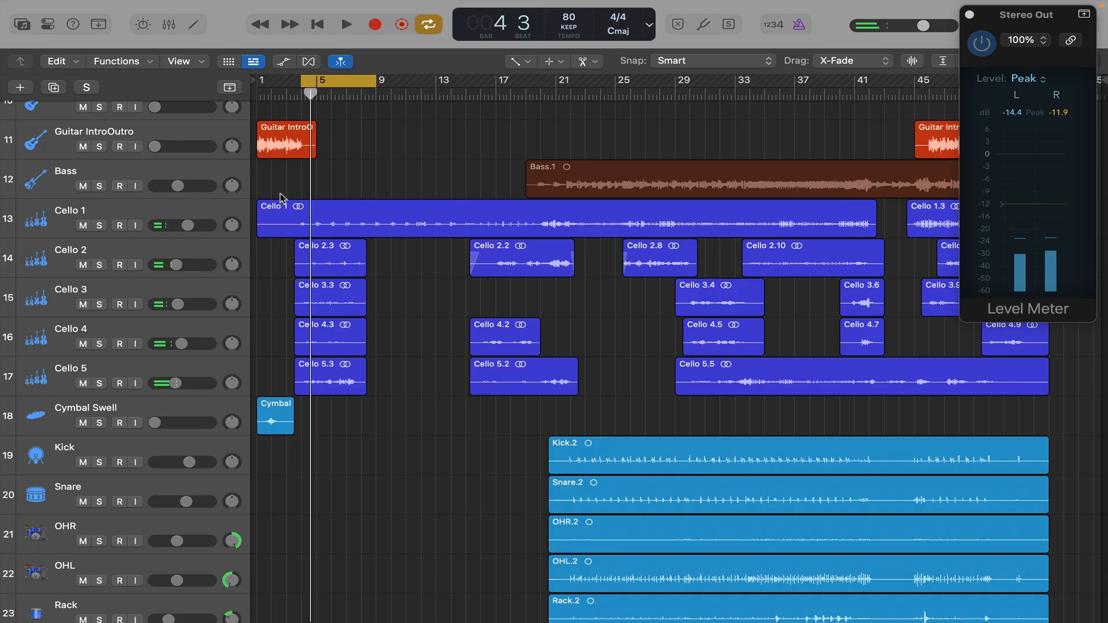
With the five cellos temporarily soloed, pan Cello 2 right, Cello 3 left, Cello 4 to +26 and Cello 5 left.
{"action": "left_click_drag", "start_coordinate": [100, 225], "coordinate": [99, 383]}
{"action": "key", "text": "space"}
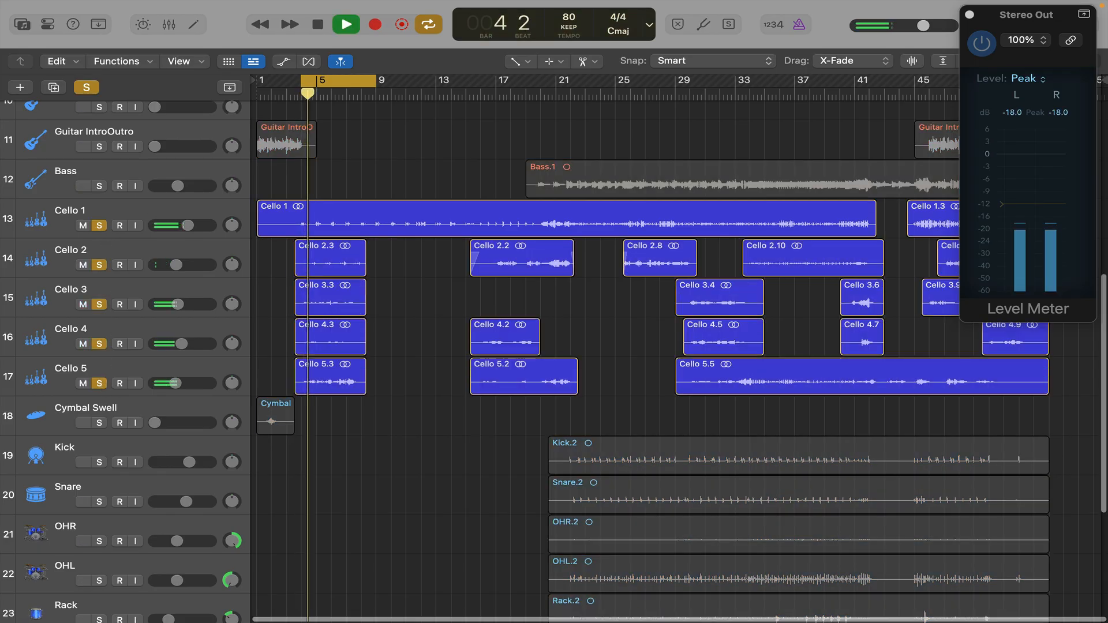
{"action": "key", "text": "super+Right"}
{"action": "key", "text": "super+Right"}
{"action": "key", "text": "super+Right"}
{"action": "key", "text": "super+Right"}
{"action": "key", "text": "super+Right"}
{"action": "key", "text": "super+Right"}
{"action": "scroll", "coordinate": [359, 315], "scroll_direction": "left", "scroll_amount": 5}
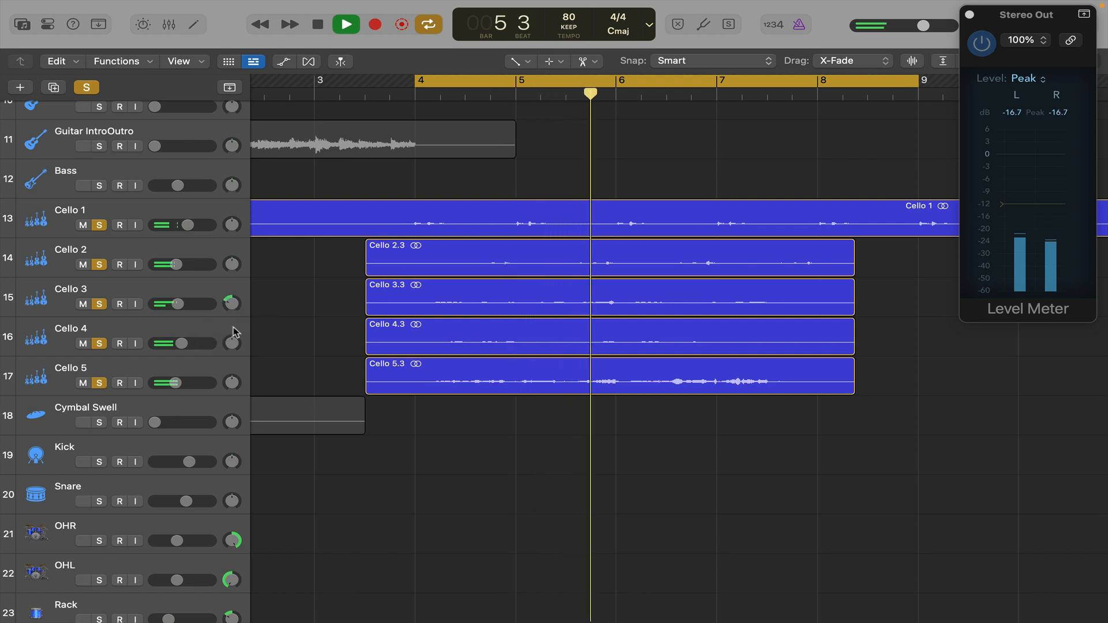
{"action": "left_click_drag", "start_coordinate": [231, 343], "coordinate": [231, 329]}
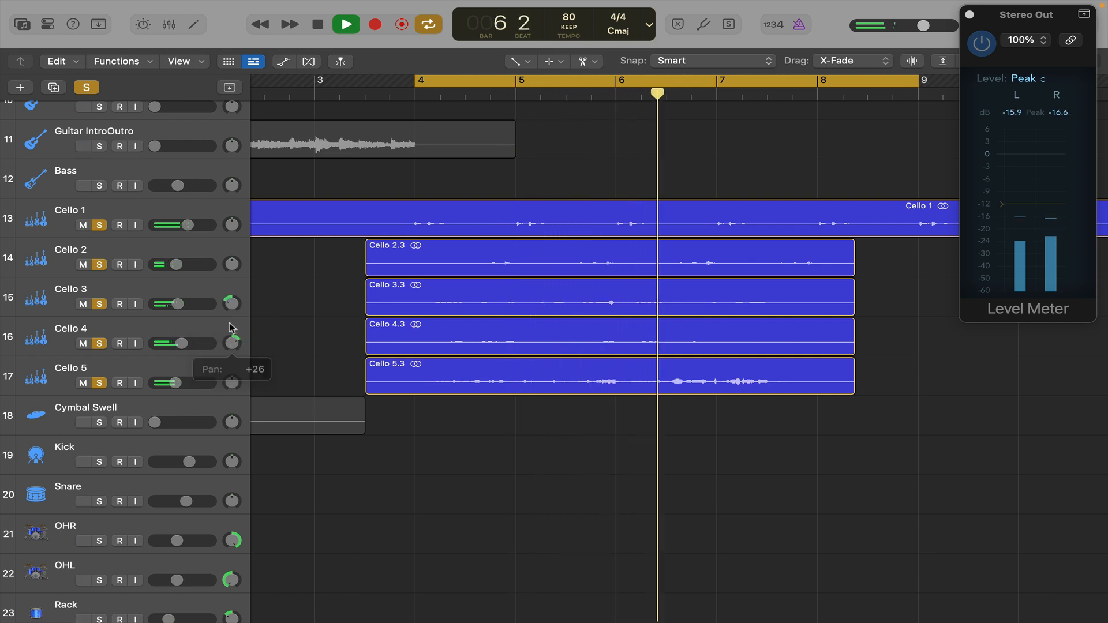
{"action": "left_click_drag", "start_coordinate": [231, 383], "coordinate": [231, 397]}
{"action": "left_click", "coordinate": [226, 290], "text": "alt"}
{"action": "left_click_drag", "start_coordinate": [226, 294], "coordinate": [227, 283]}
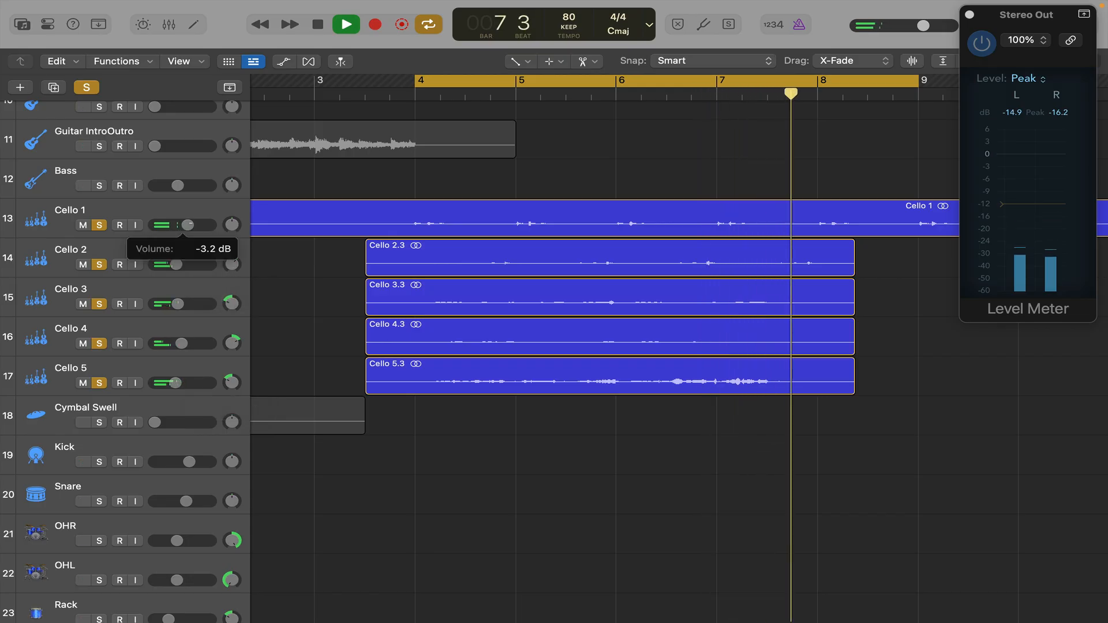
{"action": "left_click_drag", "start_coordinate": [100, 225], "coordinate": [101, 428]}
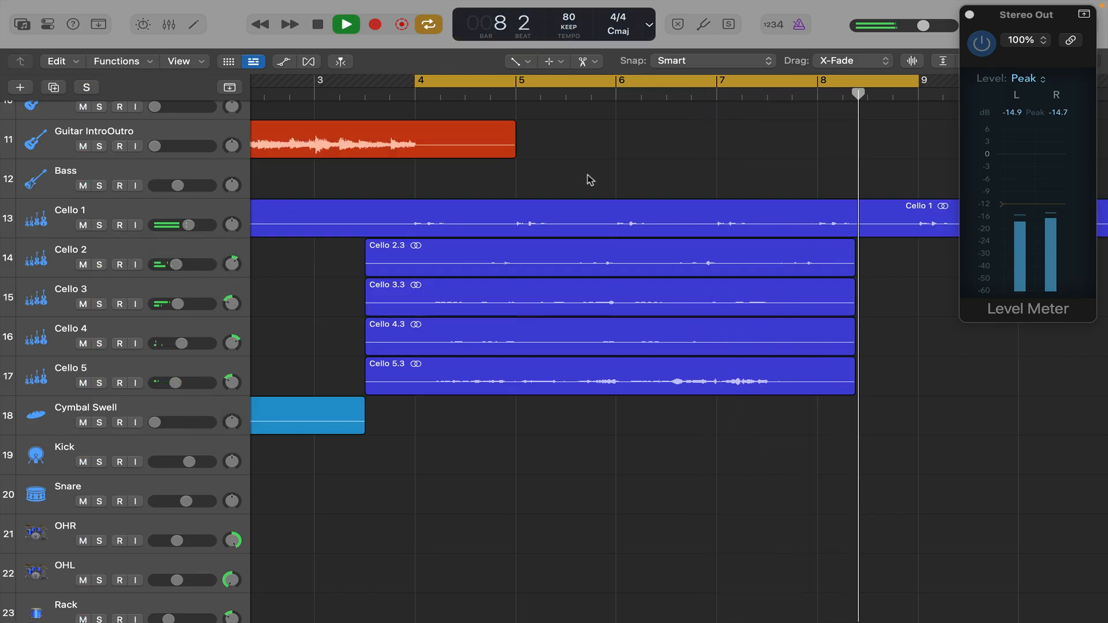
Turn off the cycle, play from the start of the song and raise the Guitar IntroOutro volume.
{"action": "key", "text": "super+Left"}
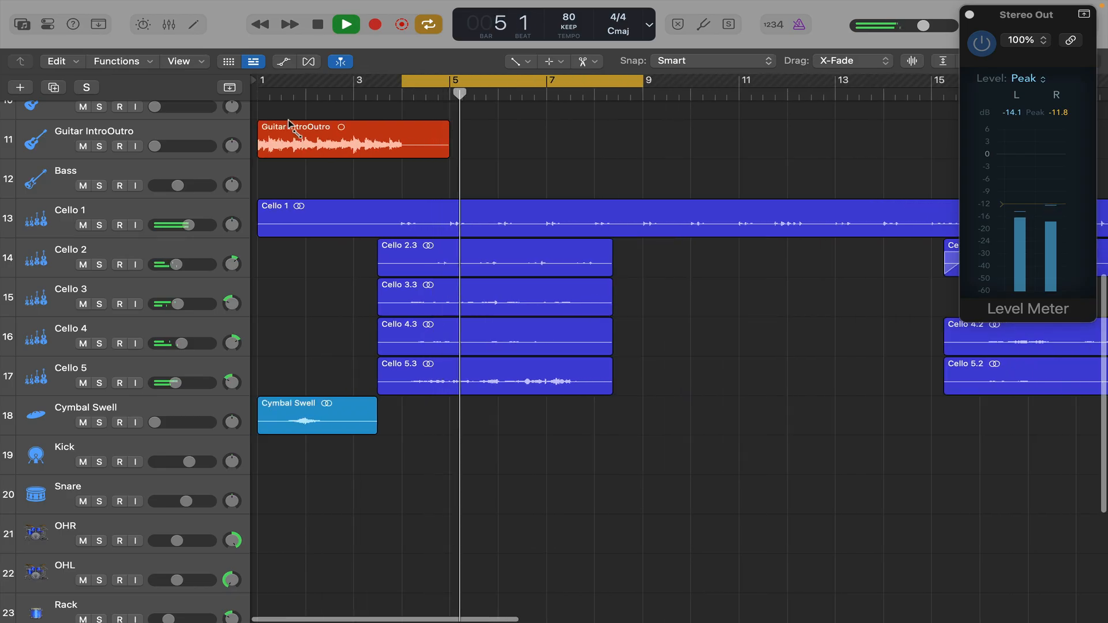
{"action": "key", "text": "space"}
{"action": "key", "text": "Return"}
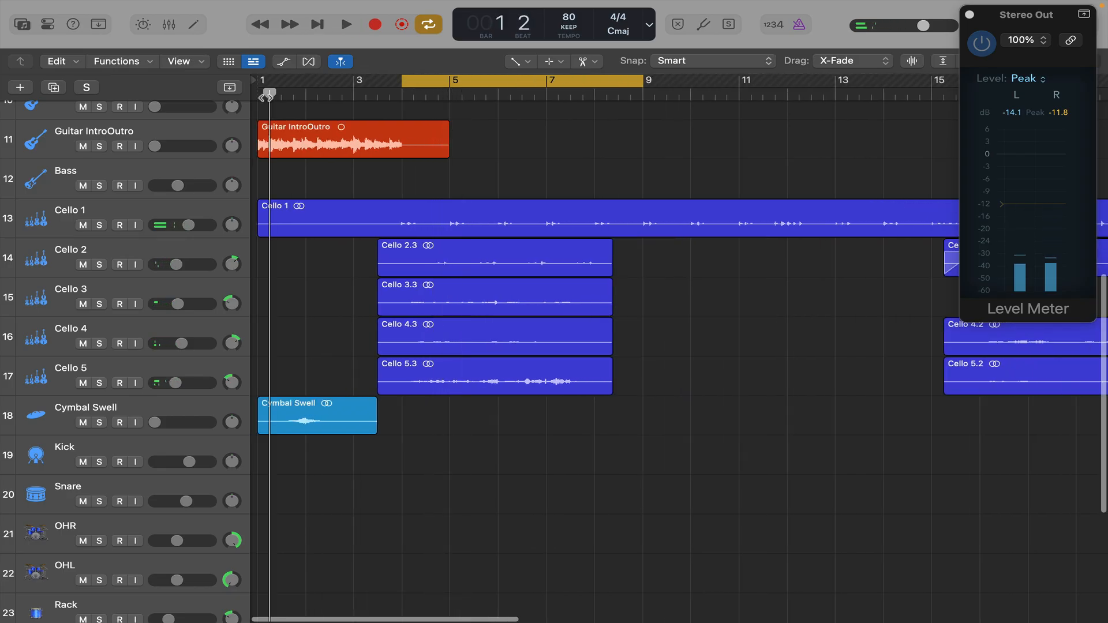
{"action": "key", "text": "c"}
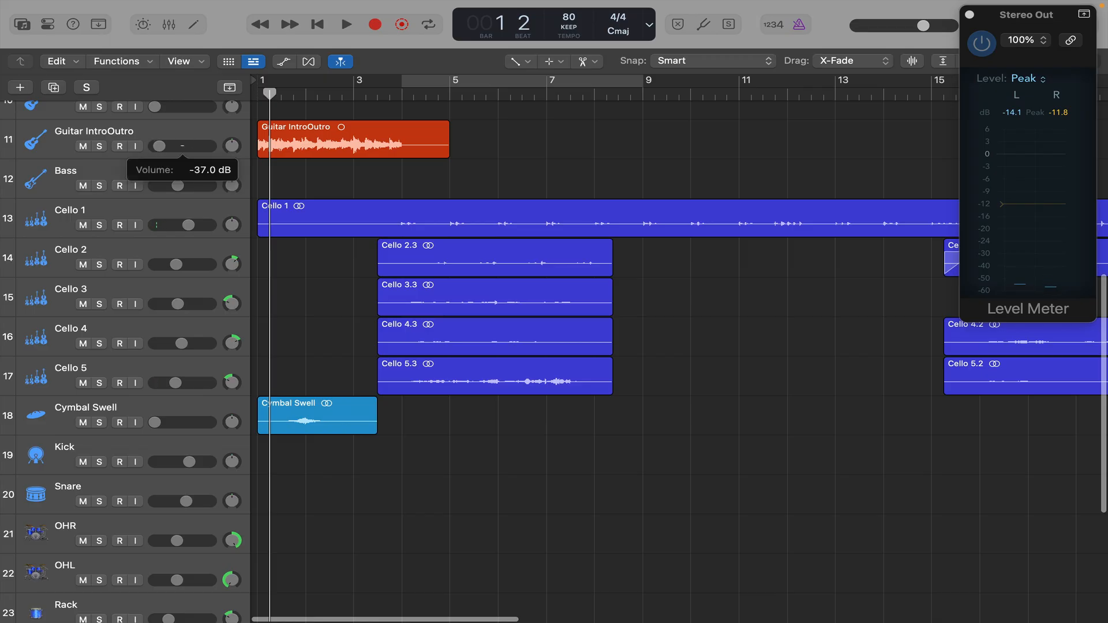
{"action": "left_click", "coordinate": [151, 148], "text": "alt"}
{"action": "key", "text": "space"}
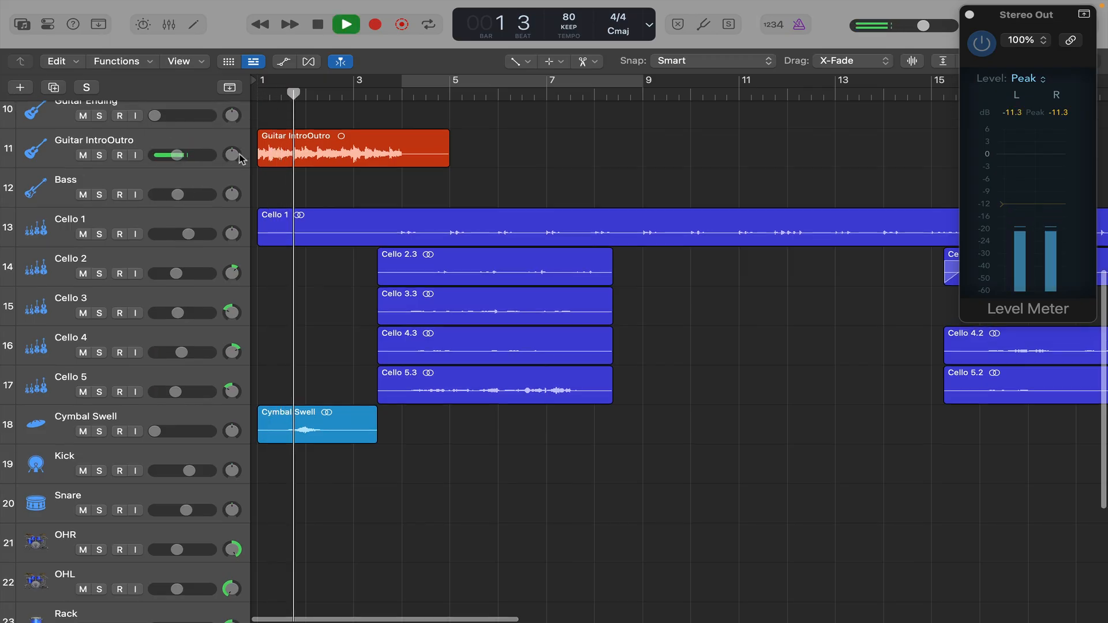
{"action": "scroll", "coordinate": [230, 157], "scroll_direction": "up", "scroll_amount": 10}
{"action": "key", "text": "super+Left"}
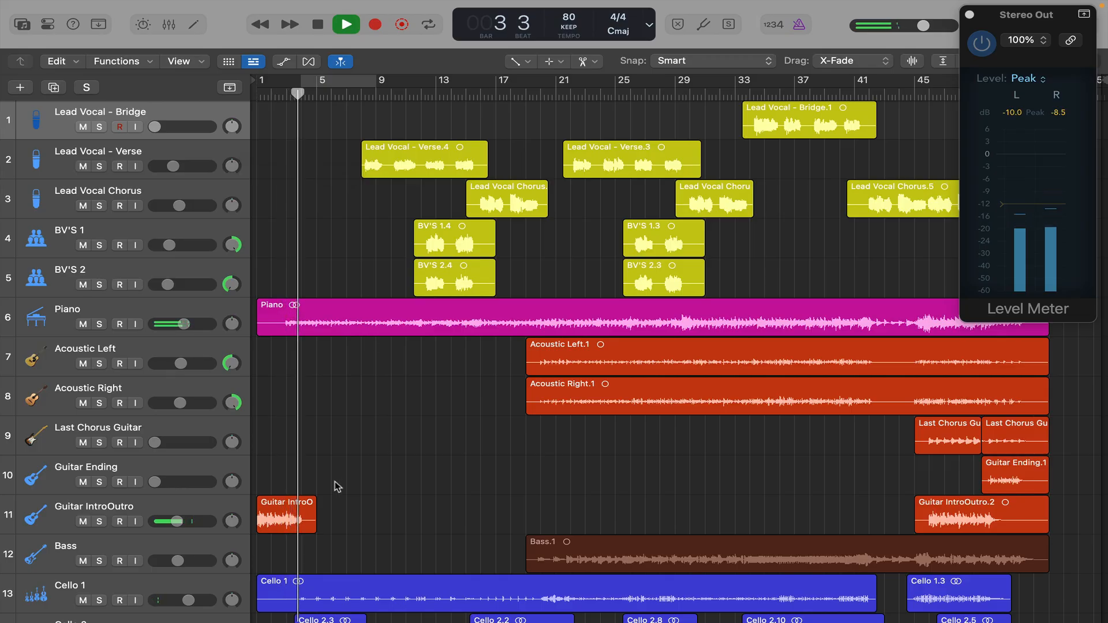
Lower the Guitar IntroOutro volume slightly during playback, then stop playback.
{"action": "scroll", "coordinate": [335, 485], "scroll_direction": "down", "scroll_amount": 1}
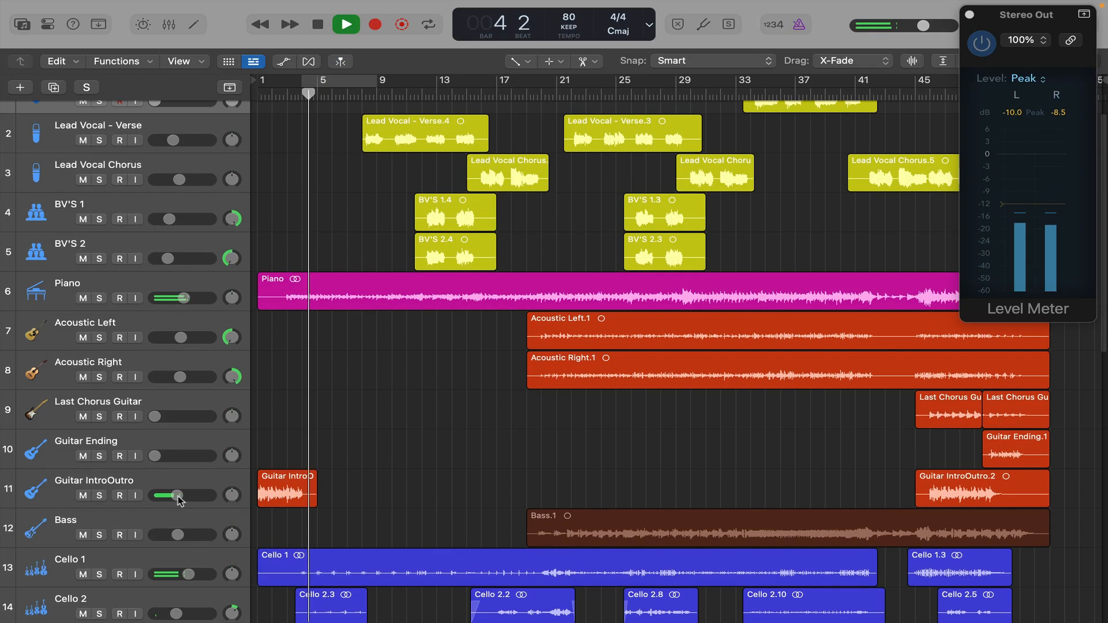
{"action": "left_click_drag", "start_coordinate": [176, 495], "coordinate": [170, 495]}
{"action": "key", "text": "space"}
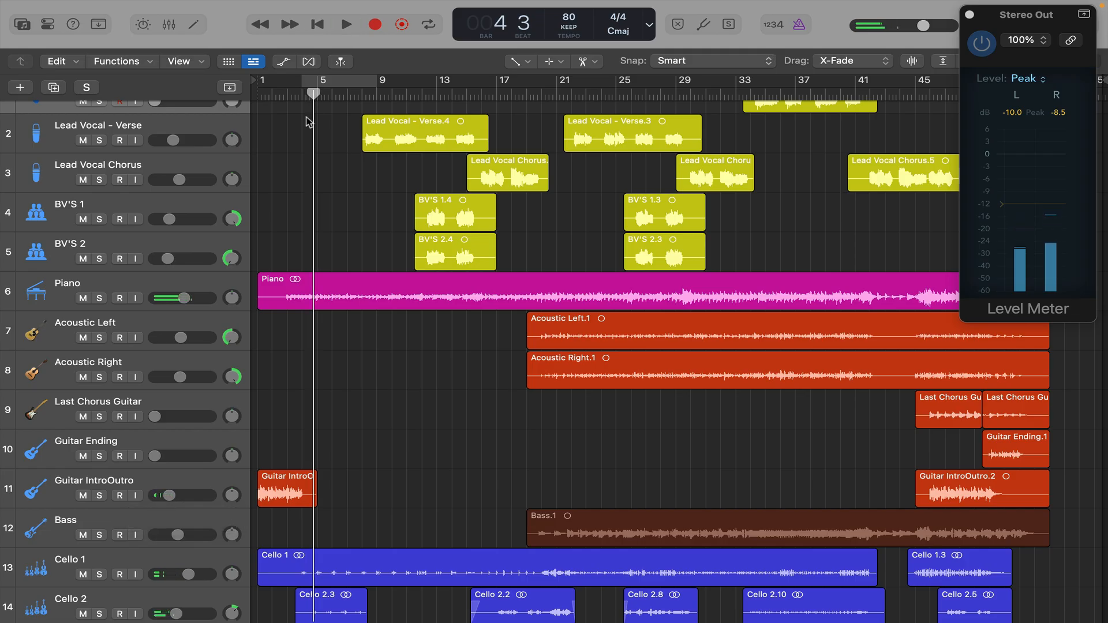
Return to the start of the song, raise the Cymbal Swell volume from its minimum and play the intro.
{"action": "key", "text": "Return"}
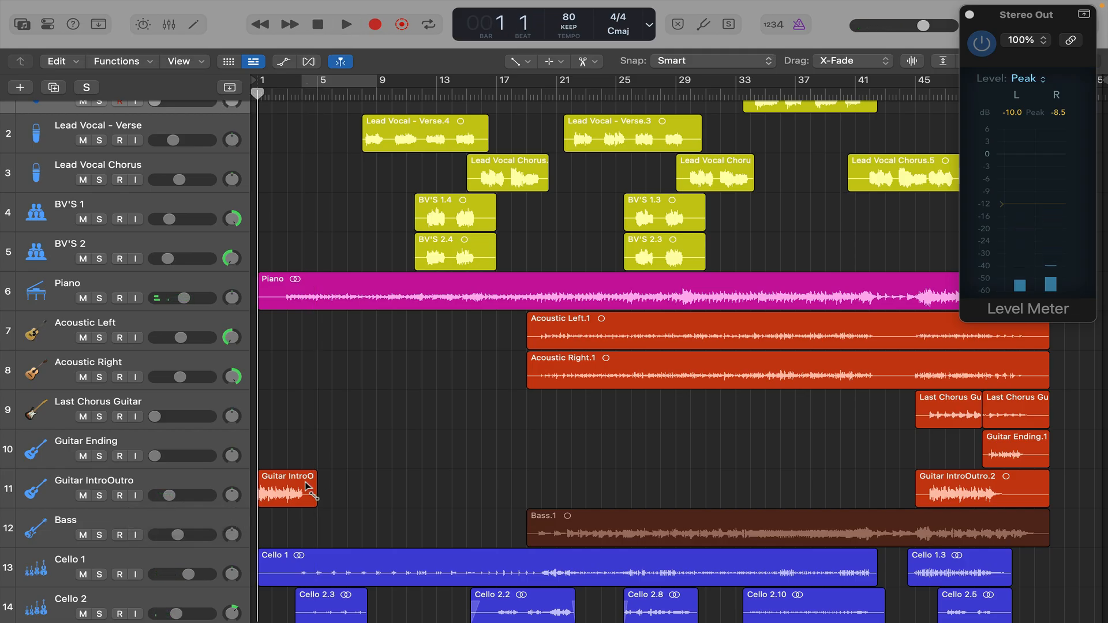
{"action": "scroll", "coordinate": [306, 487], "scroll_direction": "down", "scroll_amount": 10}
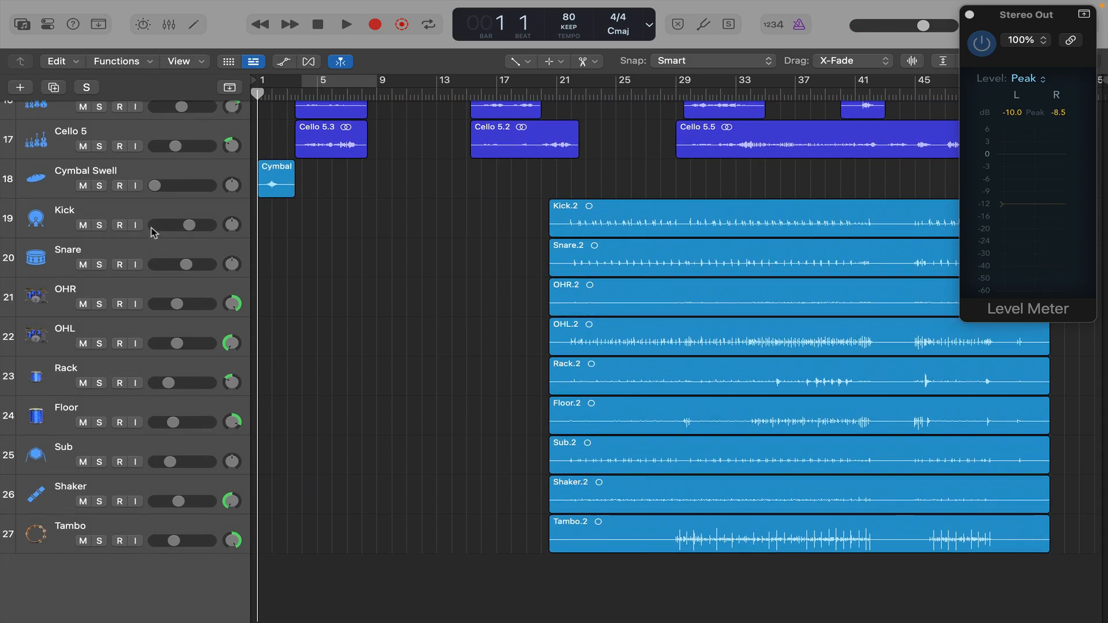
{"action": "left_click_drag", "start_coordinate": [154, 185], "coordinate": [178, 185]}
{"action": "key", "text": "space"}
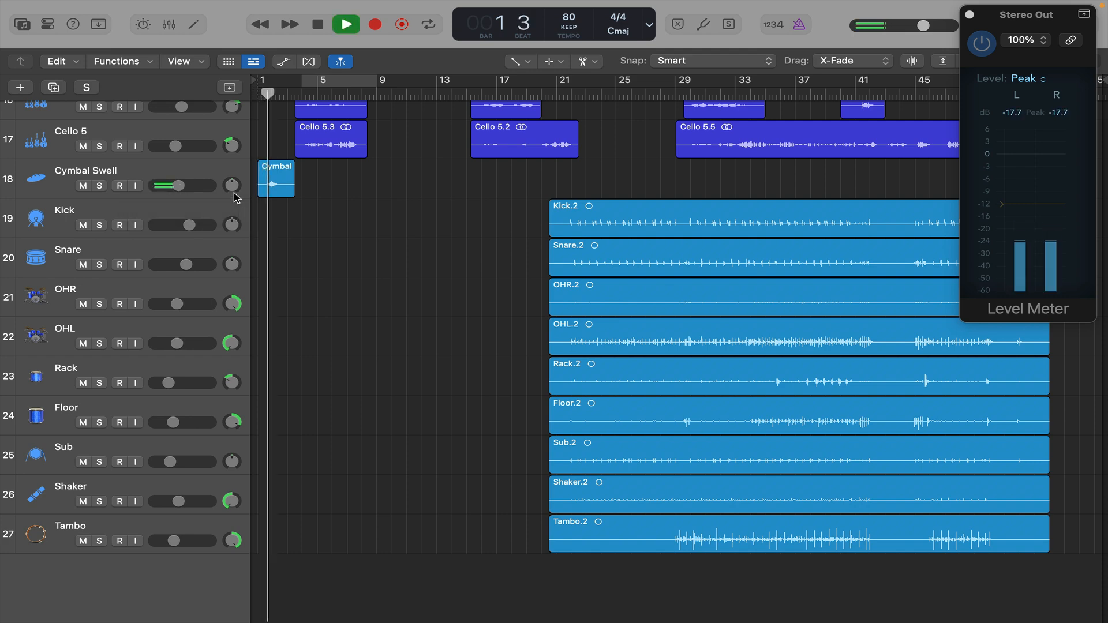
Mute the Guitar IntroOutro track and replay the intro from about bar 2 to hear the mix without it.
{"action": "scroll", "coordinate": [234, 197], "scroll_direction": "up", "scroll_amount": 15}
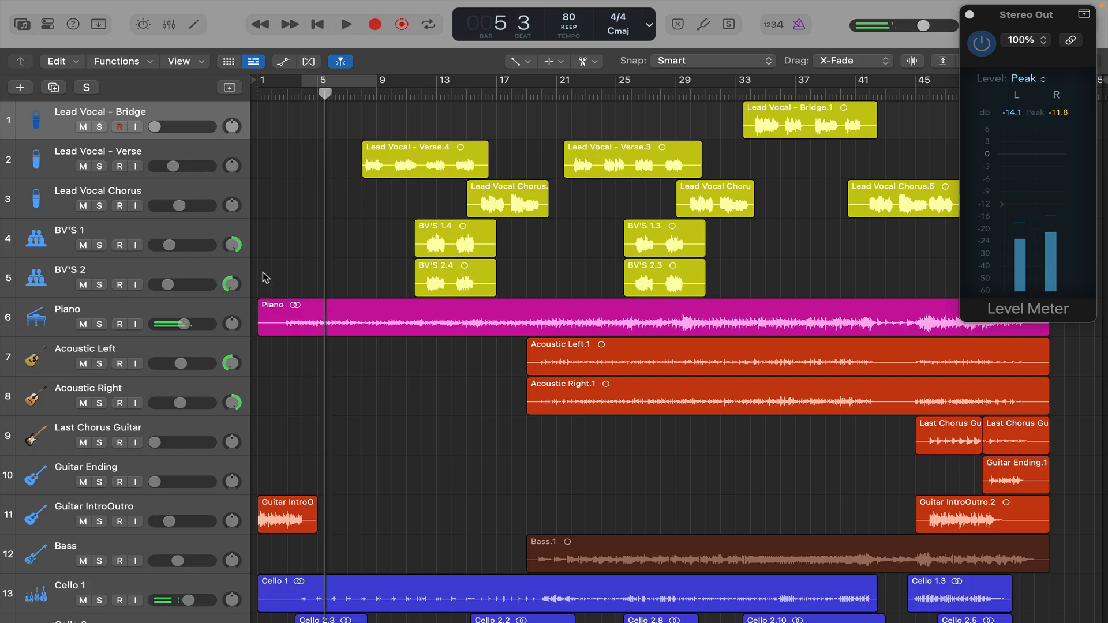
{"action": "left_click", "coordinate": [83, 523]}
{"action": "left_click", "coordinate": [283, 95]}
{"action": "key", "text": "space"}
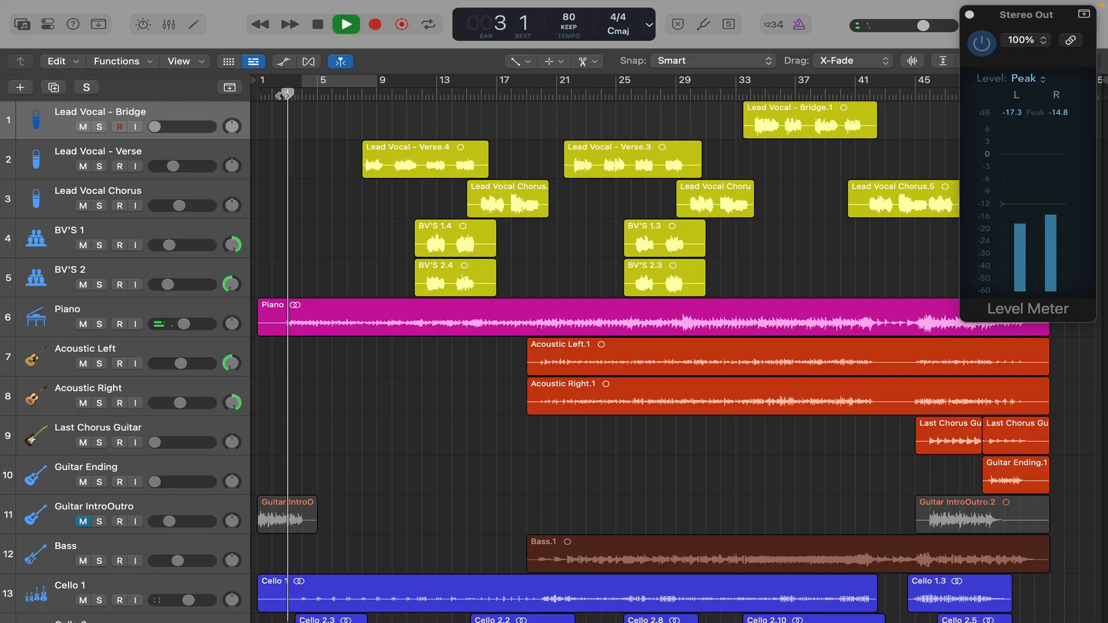
{"action": "left_click", "coordinate": [273, 94]}
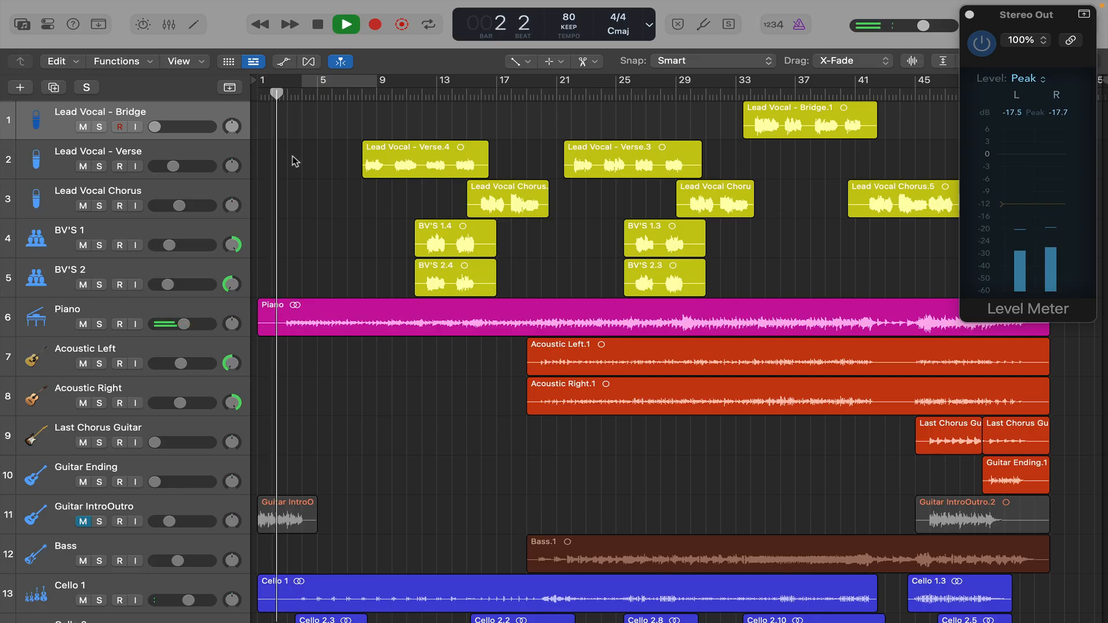
{"action": "scroll", "coordinate": [306, 290], "scroll_direction": "down", "scroll_amount": 15}
{"action": "scroll", "coordinate": [306, 289], "scroll_direction": "up", "scroll_amount": 15}
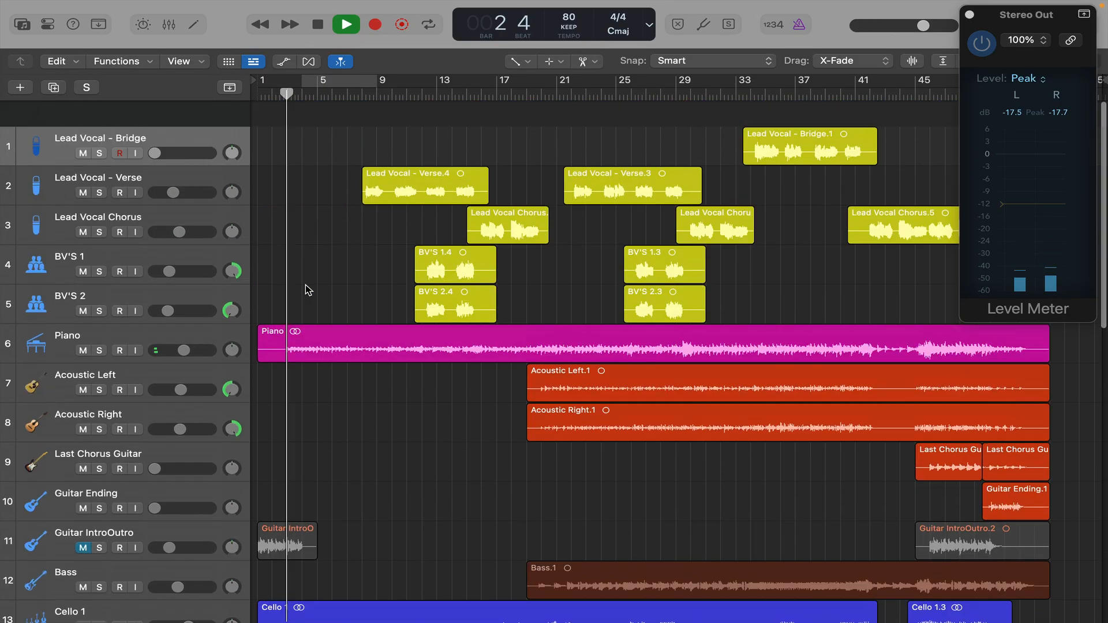
{"action": "scroll", "coordinate": [306, 289], "scroll_direction": "down", "scroll_amount": 2}
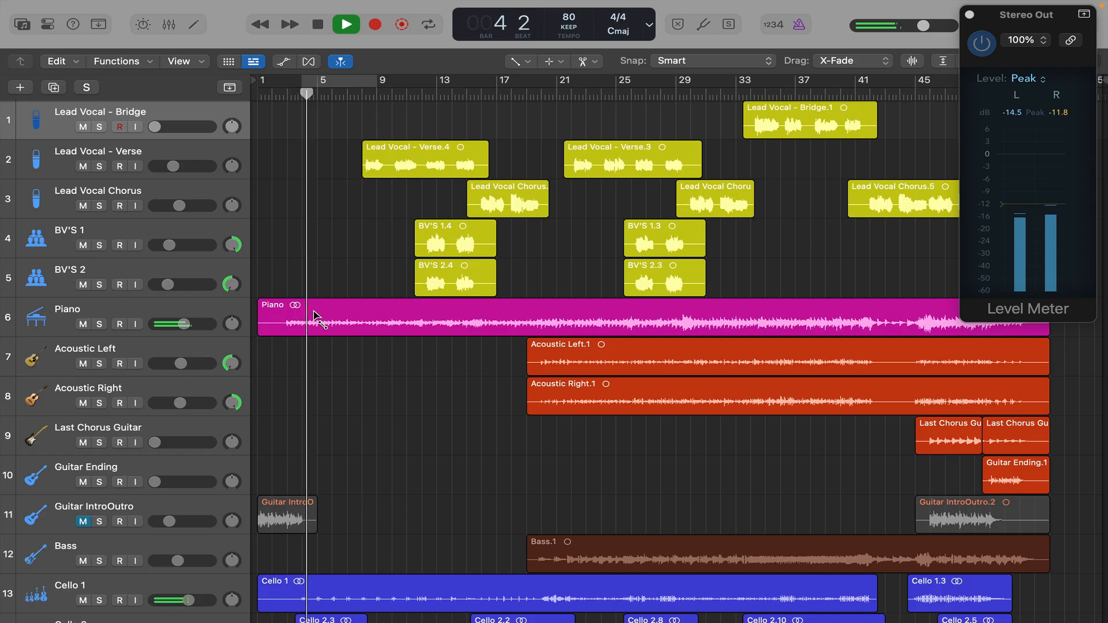
{"action": "scroll", "coordinate": [313, 314], "scroll_direction": "down", "scroll_amount": 5}
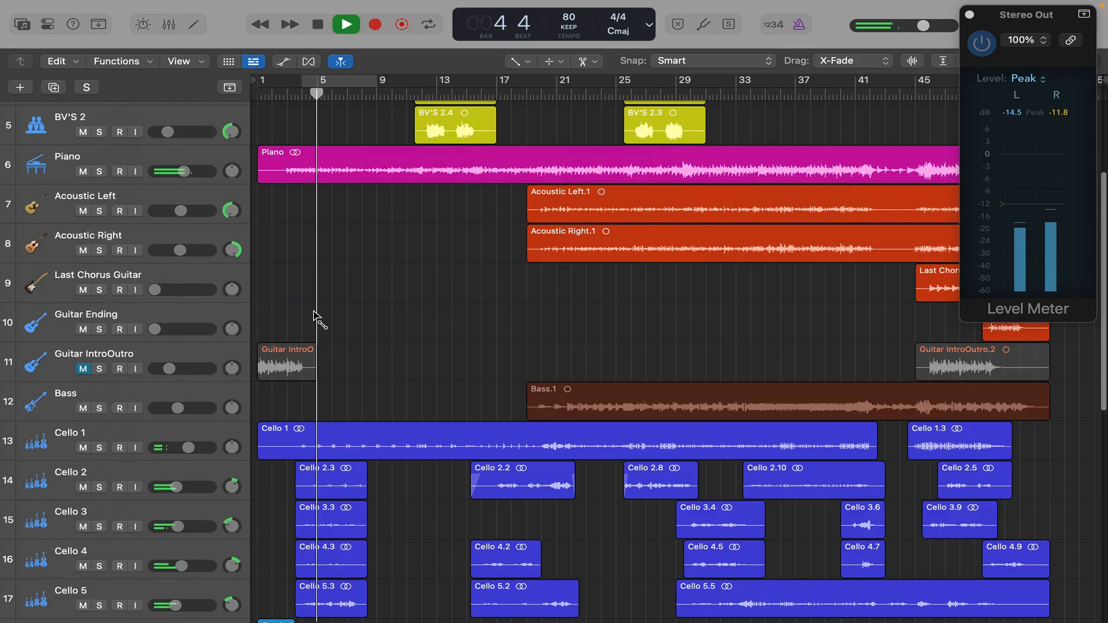
{"action": "scroll", "coordinate": [314, 314], "scroll_direction": "down", "scroll_amount": 8}
Raise the Last Chorus Guitar and Guitar Ending volumes from their minimum and stop playback.
{"action": "scroll", "coordinate": [313, 315], "scroll_direction": "up", "scroll_amount": 13}
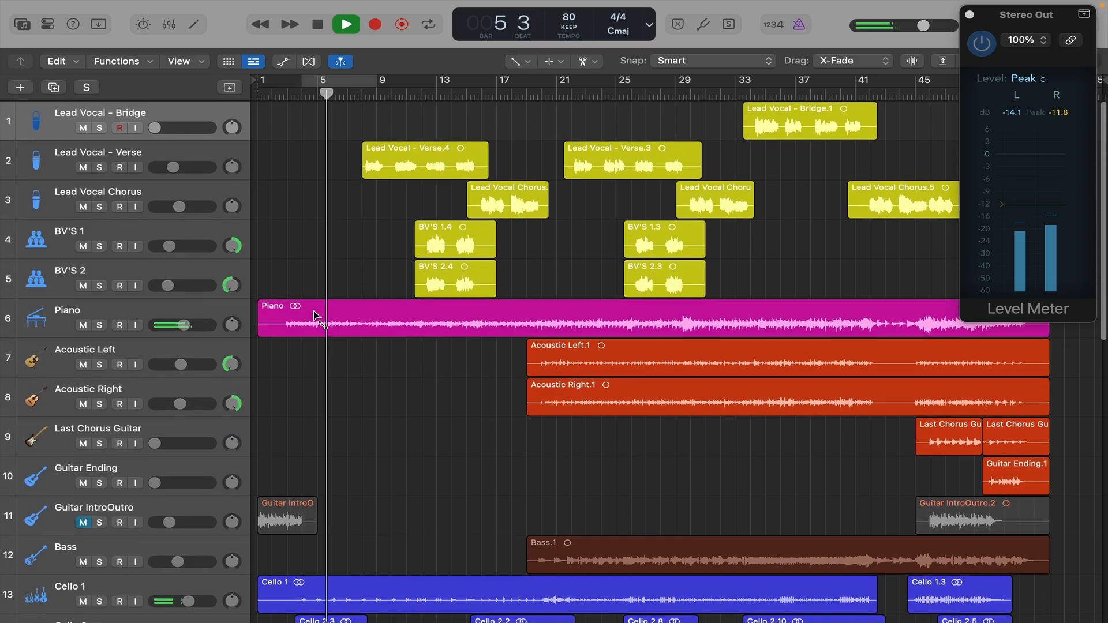
{"action": "left_click_drag", "start_coordinate": [154, 443], "coordinate": [218, 451]}
{"action": "key", "text": "space"}
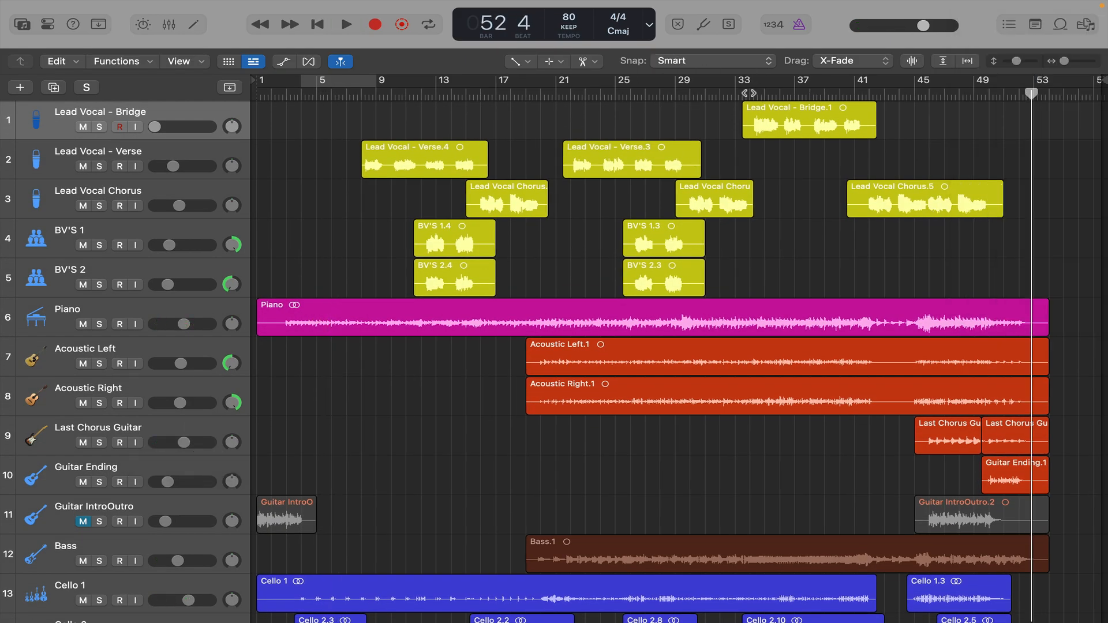
Play from the start of the bridge at about bar 33 and raise the Lead Vocal - Bridge volume to -6.4 dB.
{"action": "left_click", "coordinate": [748, 93]}
{"action": "key", "text": "space"}
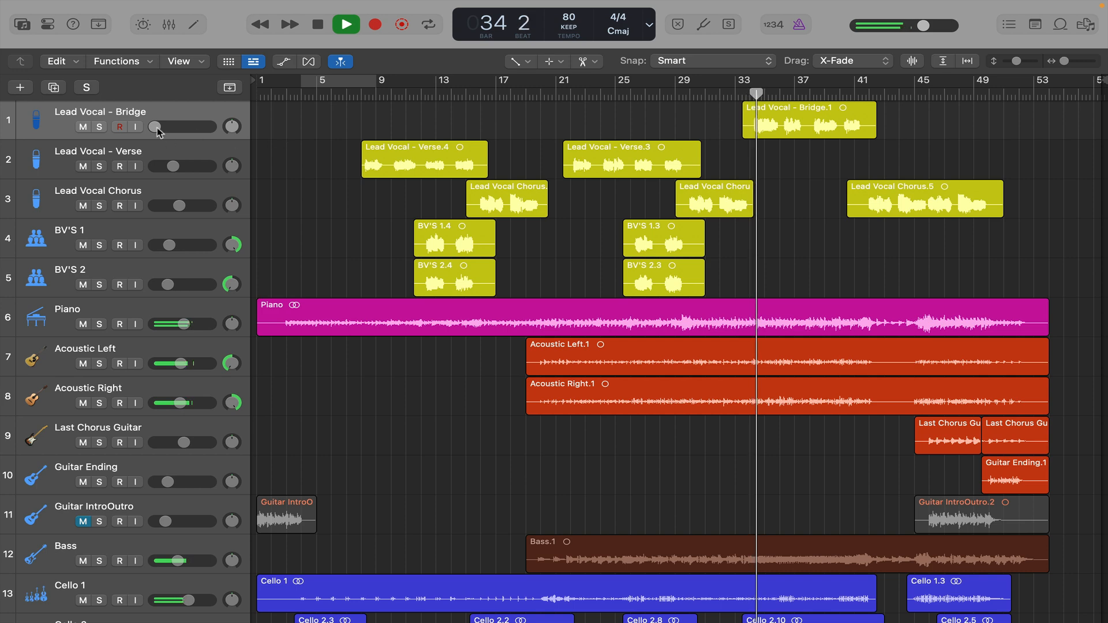
{"action": "left_click_drag", "start_coordinate": [157, 132], "coordinate": [181, 127]}
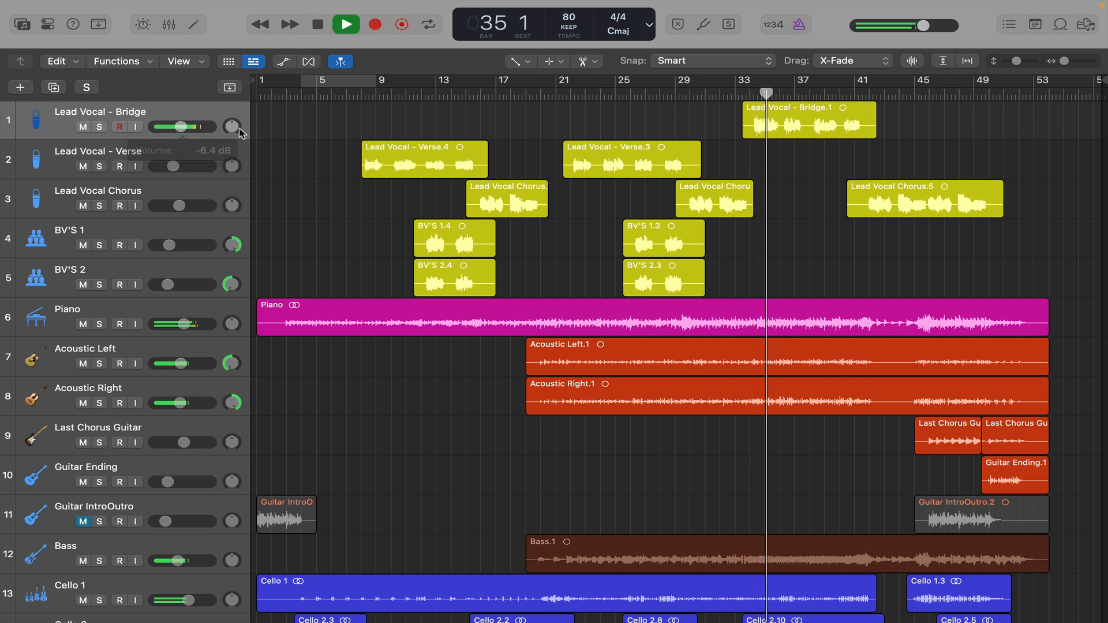
Show the mixer and open the Level Meter on the Stereo Out channel, moving its window clear of the tracks.
{"action": "key", "text": "x"}
{"action": "scroll", "coordinate": [862, 277], "scroll_direction": "right", "scroll_amount": 5}
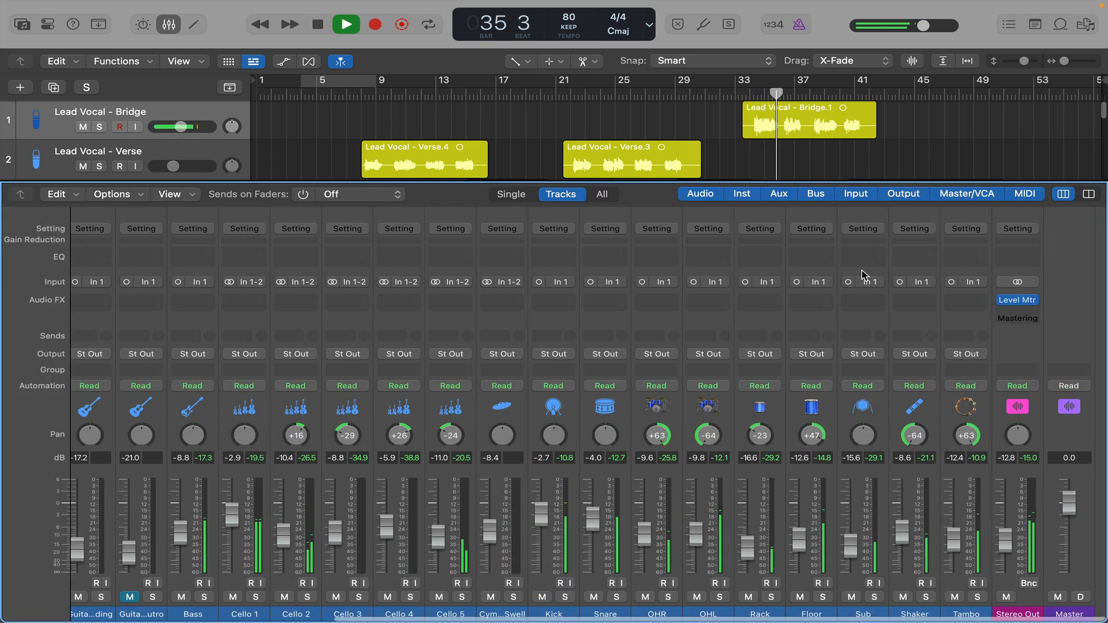
{"action": "left_click", "coordinate": [1031, 301]}
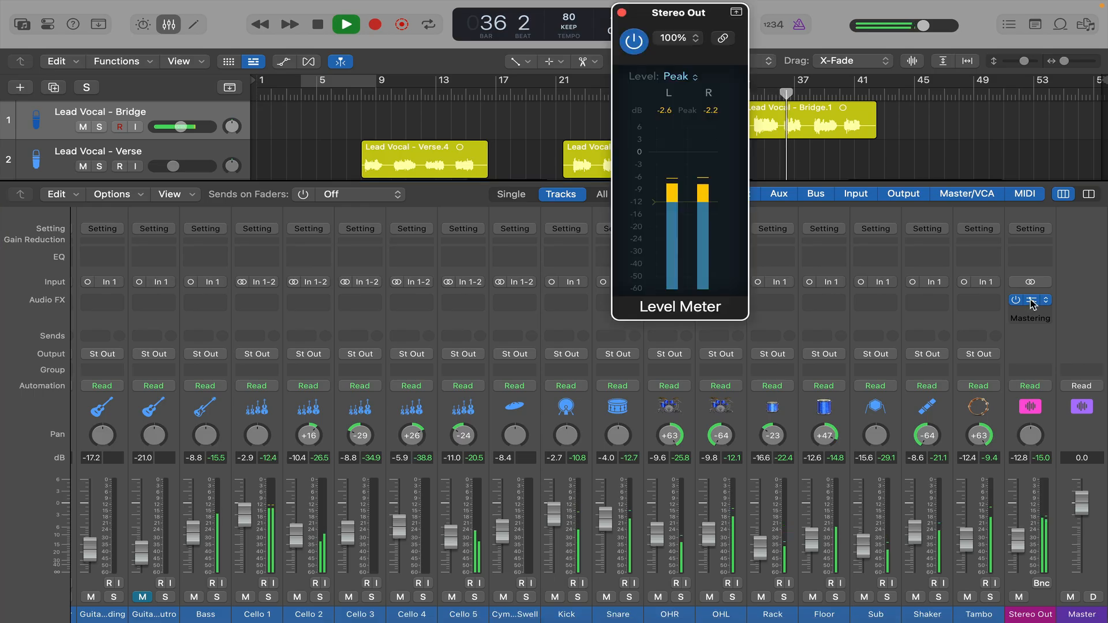
{"action": "left_click_drag", "start_coordinate": [707, 27], "coordinate": [992, 22]}
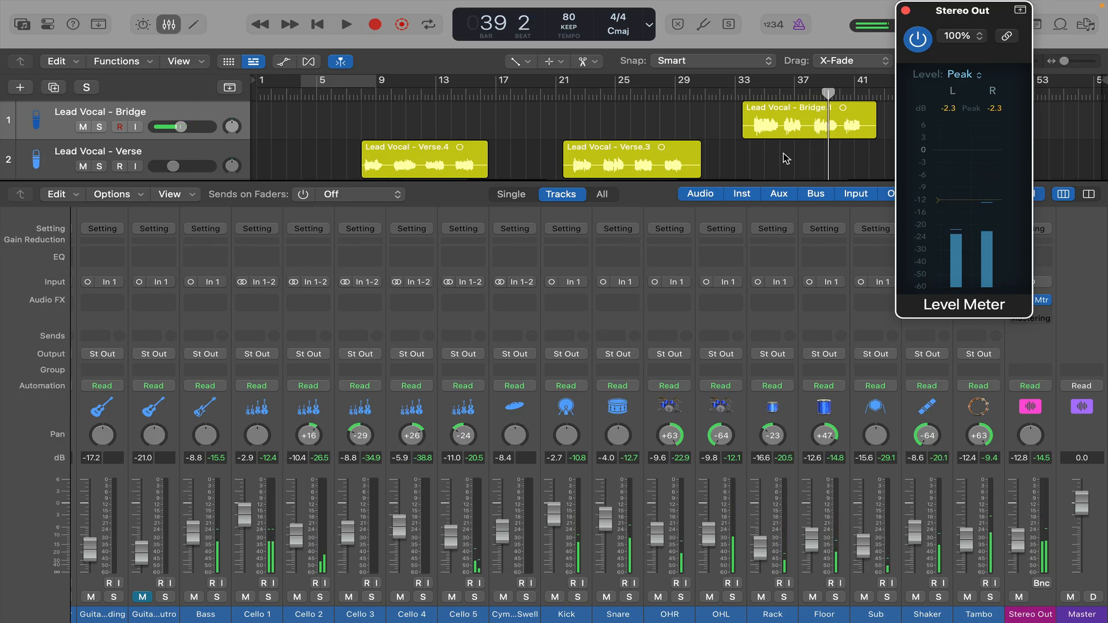
Hide the mixer and lower the volume of all tracks together by a small amount.
{"action": "left_click", "coordinate": [169, 25]}
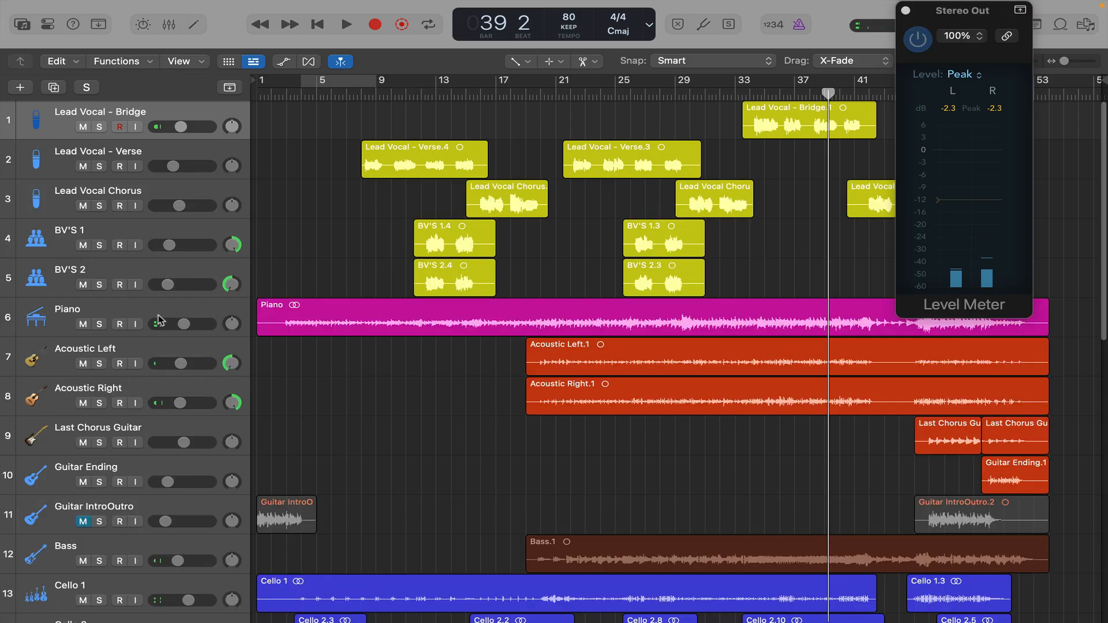
{"action": "scroll", "coordinate": [46, 404], "scroll_direction": "down", "scroll_amount": 10}
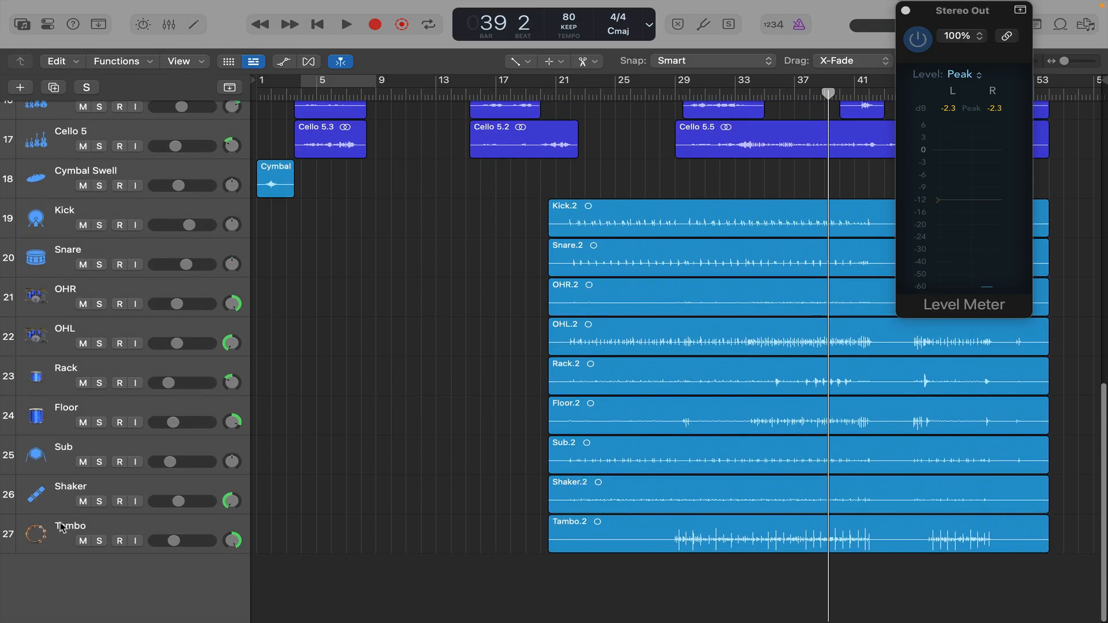
{"action": "left_click_drag", "start_coordinate": [178, 501], "coordinate": [177, 504]}
Play the song with the Level Meter's peak readings reset to check the output level, and close the meter.
{"action": "key", "text": "space"}
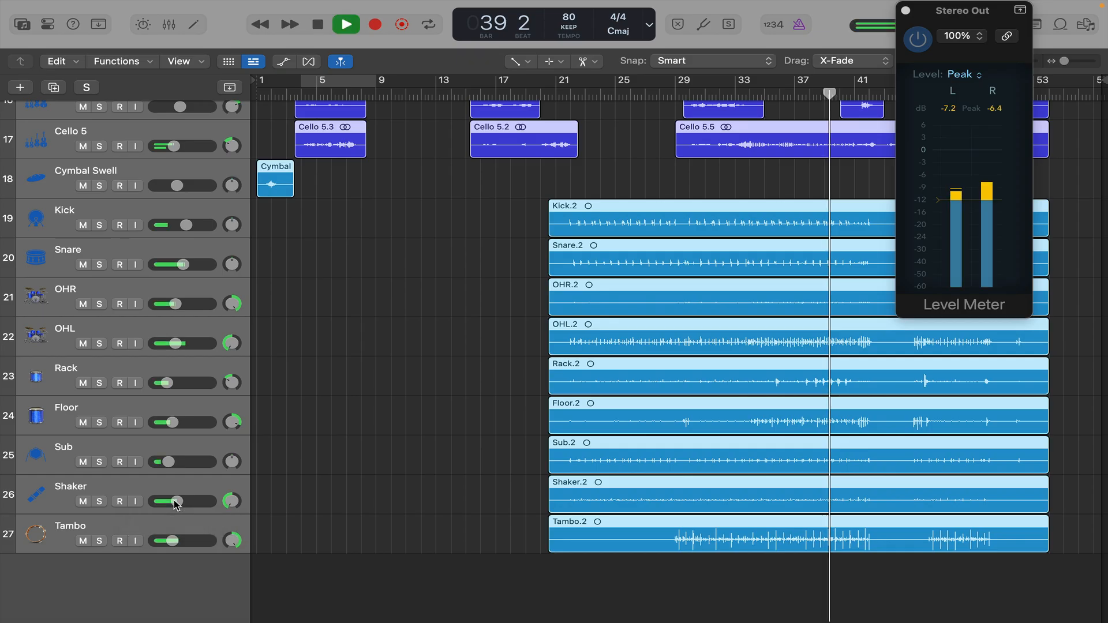
{"action": "left_click", "coordinate": [951, 110]}
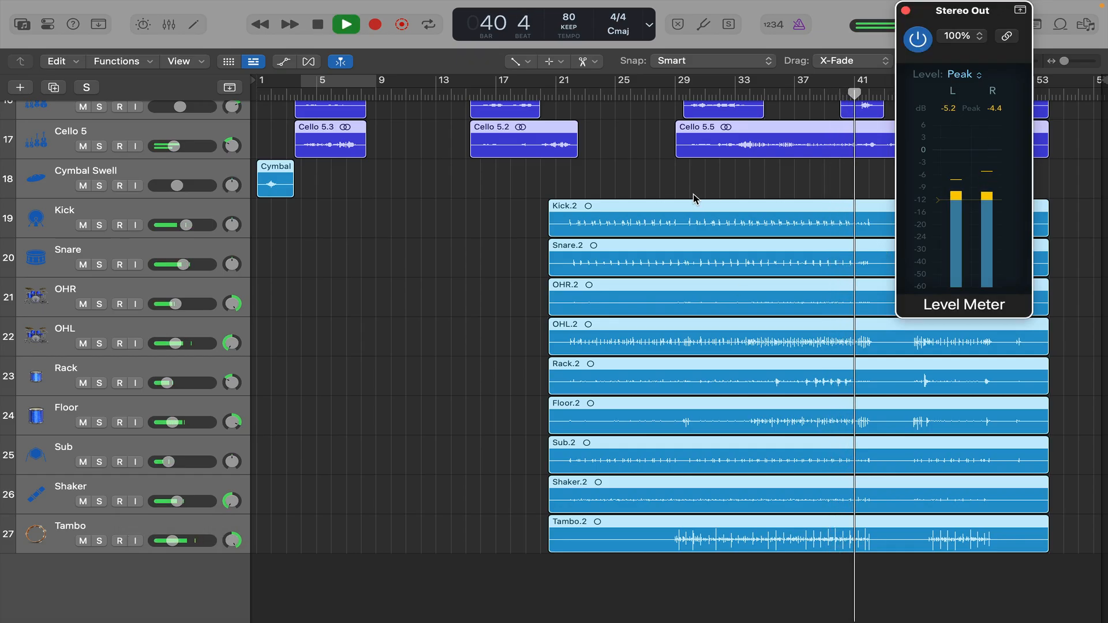
{"action": "key", "text": "space"}
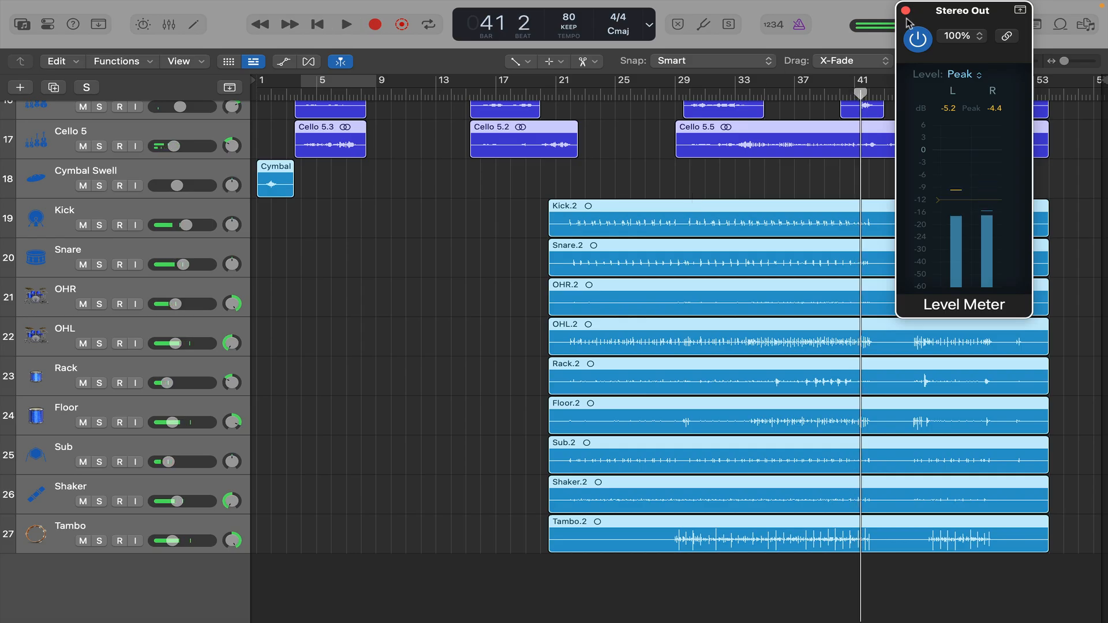
{"action": "left_click", "coordinate": [905, 11]}
Play the song from bar 8 and raise the Lead Vocal - Verse track's volume slightly.
{"action": "scroll", "coordinate": [388, 290], "scroll_direction": "up", "scroll_amount": 15}
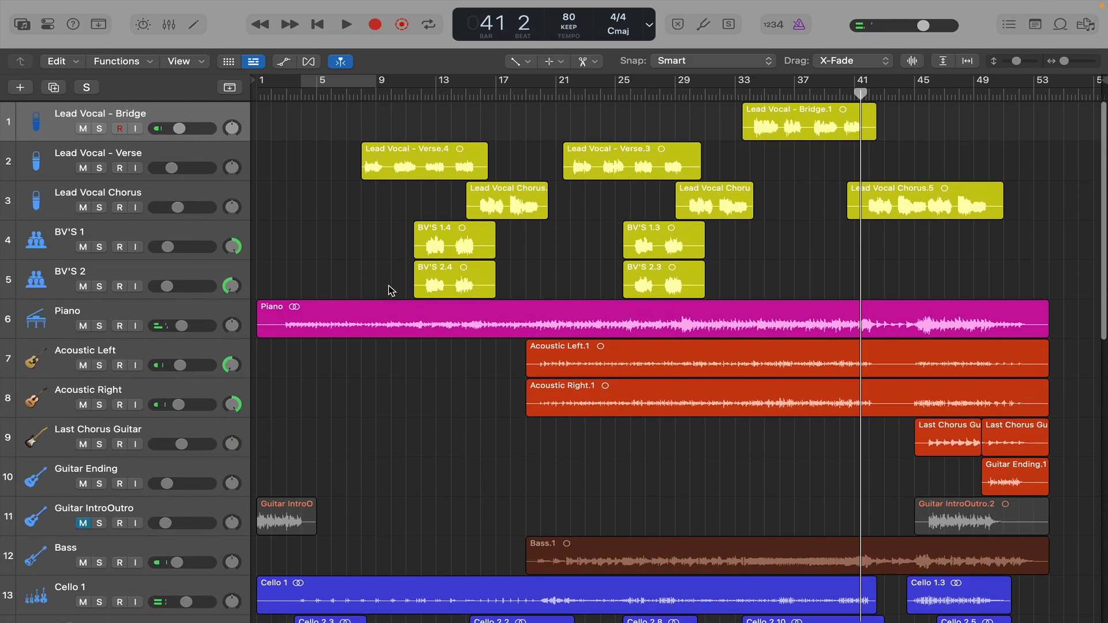
{"action": "scroll", "coordinate": [387, 286], "scroll_direction": "down", "scroll_amount": 5}
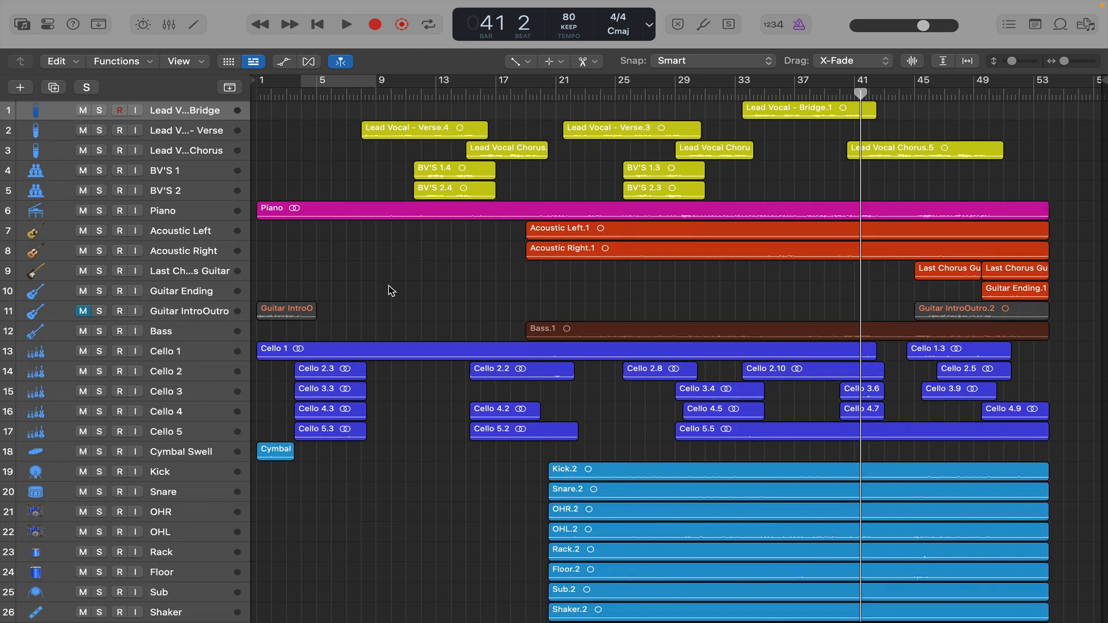
{"action": "left_click", "coordinate": [363, 92]}
{"action": "key", "text": "space"}
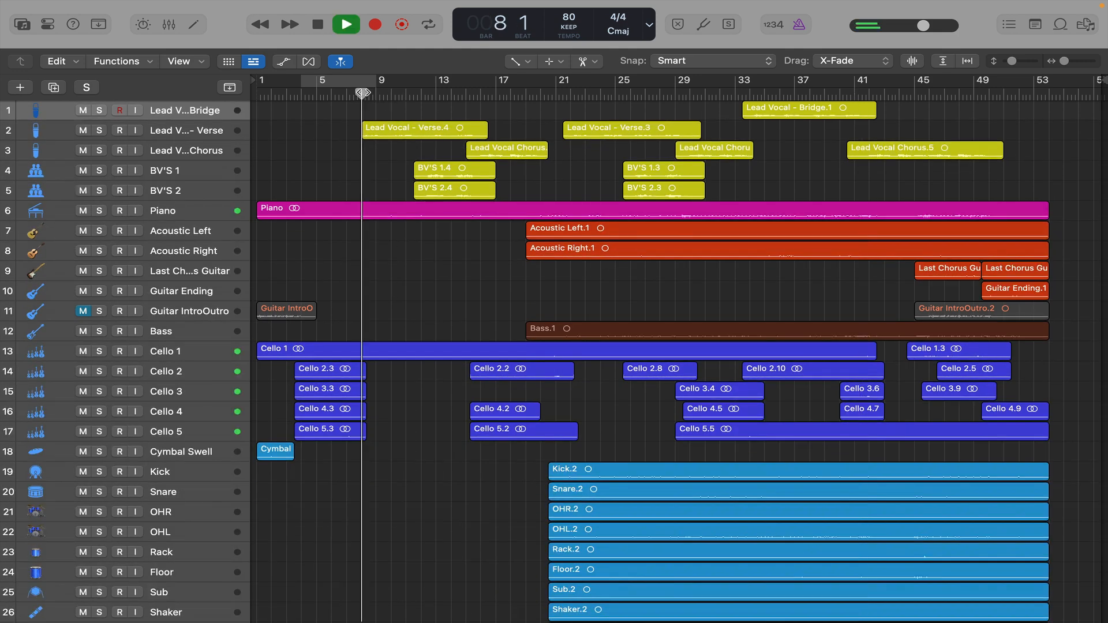
{"action": "key", "text": "space"}
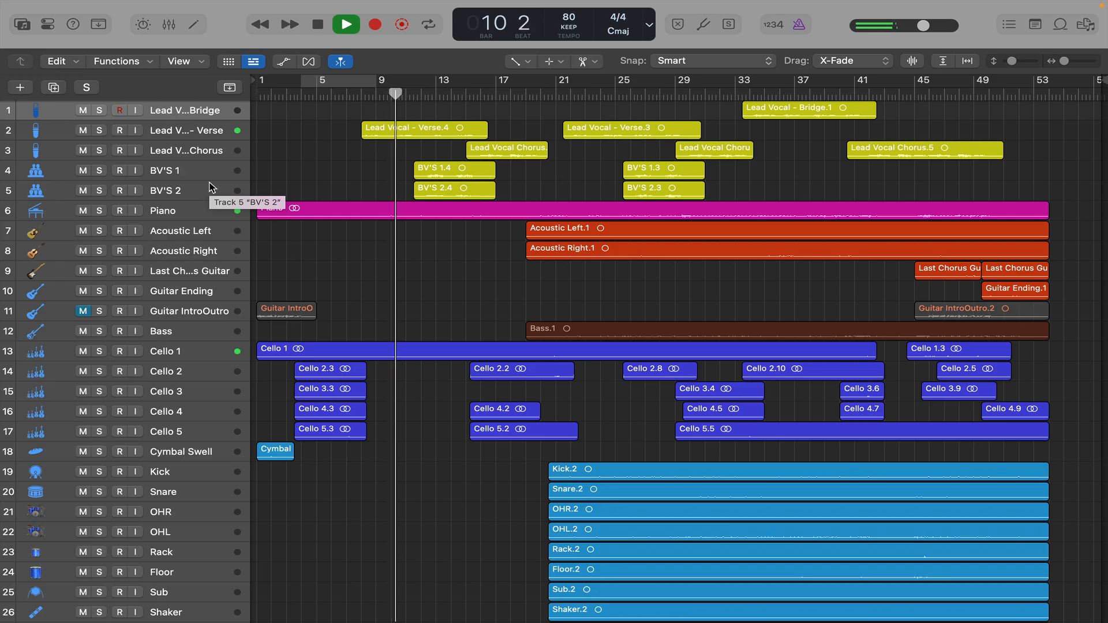
{"action": "key", "text": "super+Down"}
{"action": "key", "text": "super+Down"}
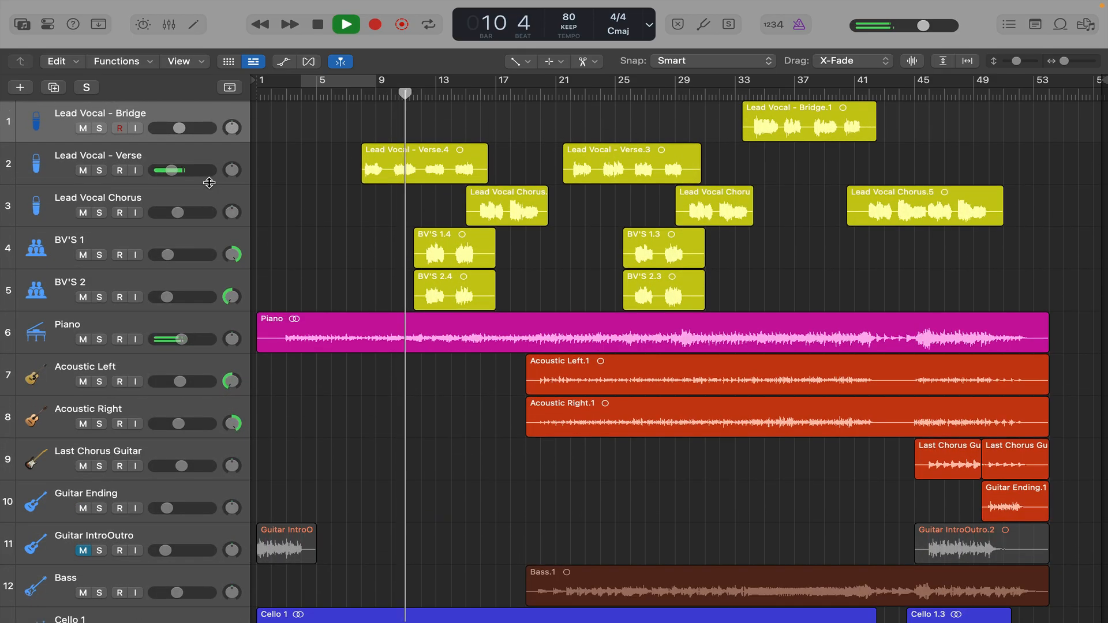
{"action": "left_click_drag", "start_coordinate": [174, 171], "coordinate": [175, 171]}
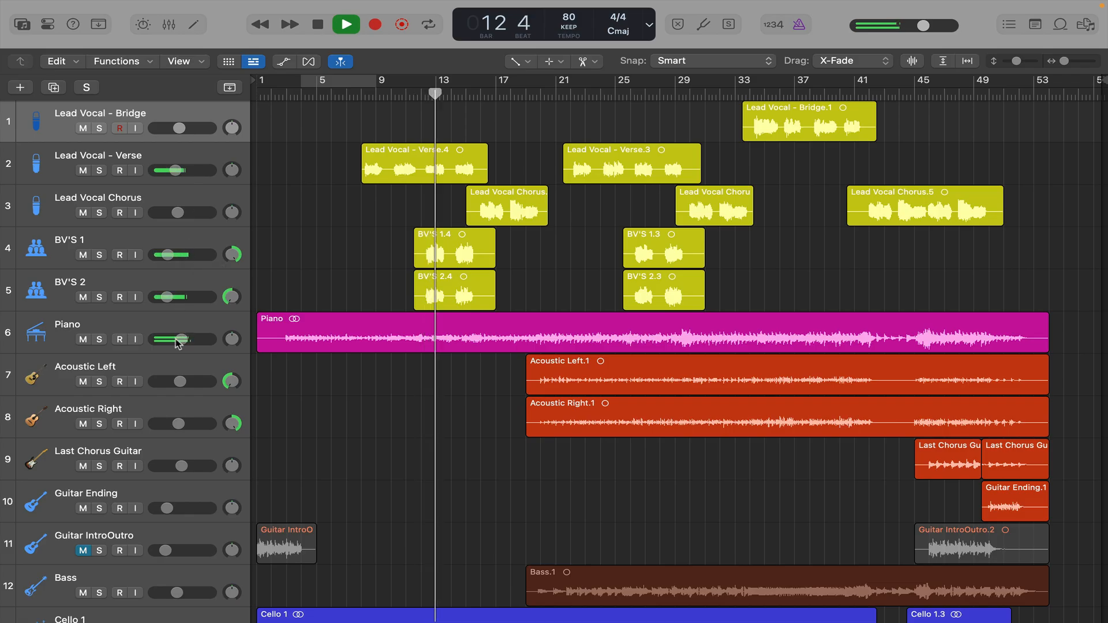
Raise the Piano track's volume and slightly lower the Lead Vocal Chorus track's volume during playback.
{"action": "left_click_drag", "start_coordinate": [181, 339], "coordinate": [191, 340]}
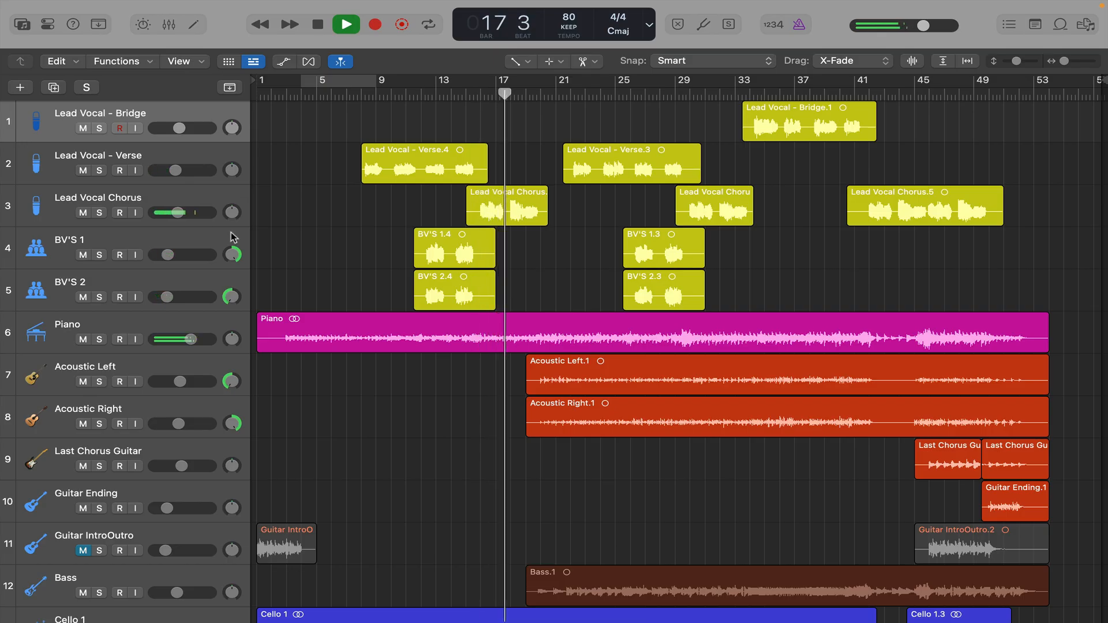
{"action": "left_click_drag", "start_coordinate": [178, 212], "coordinate": [176, 212]}
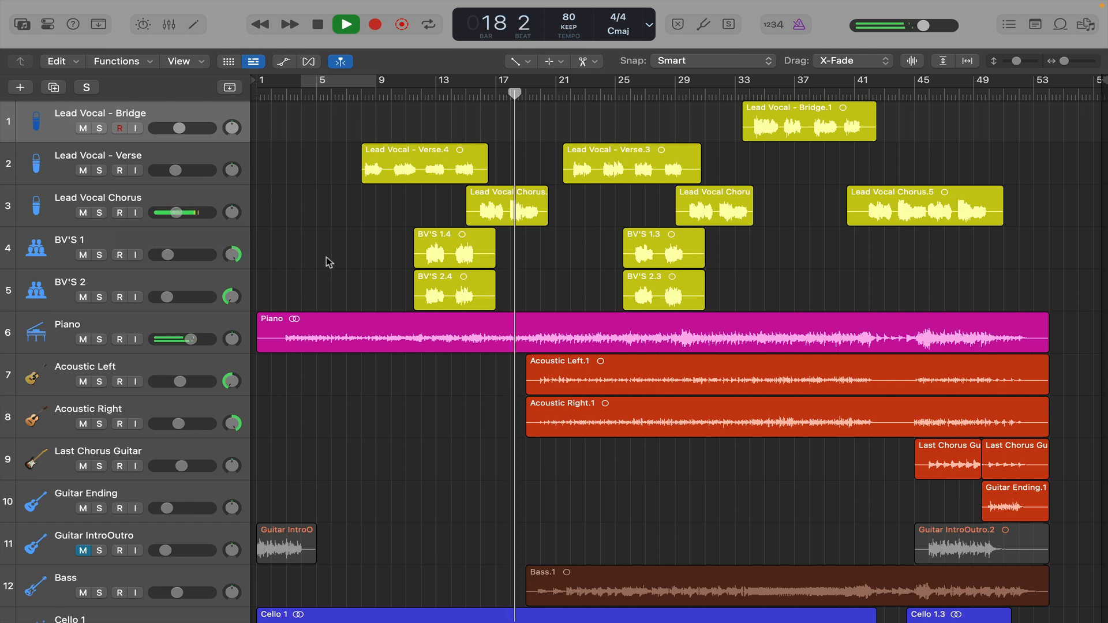
Raise the Cello 2 track's volume and set the Cello 4 track's volume to about -4.5 dB.
{"action": "scroll", "coordinate": [323, 255], "scroll_direction": "down", "scroll_amount": 10}
{"action": "left_click_drag", "start_coordinate": [182, 305], "coordinate": [191, 305]}
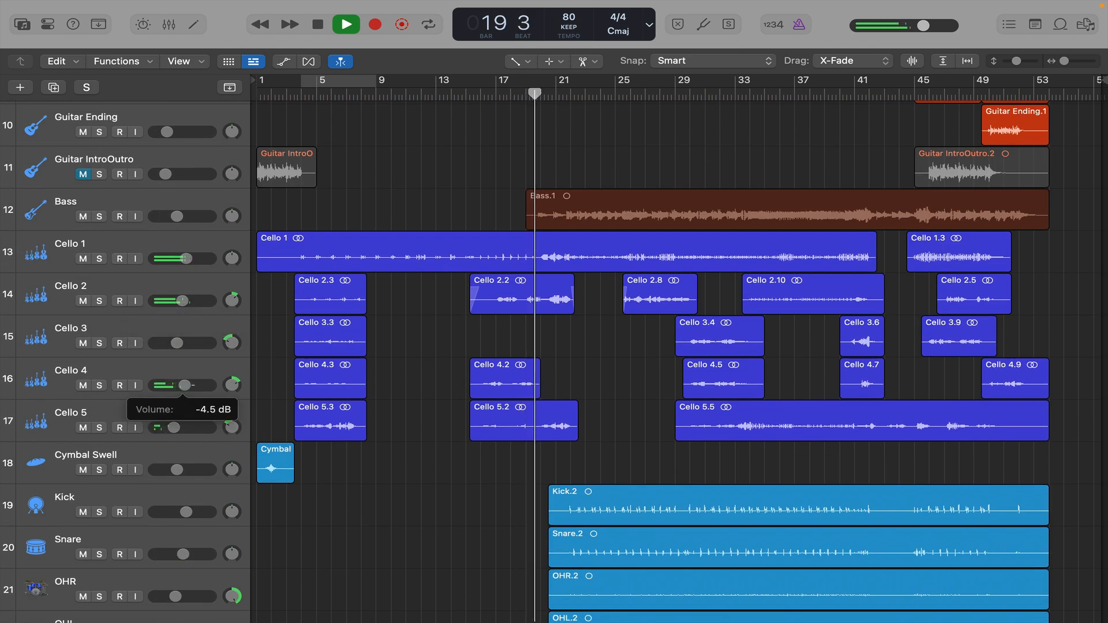
{"action": "left_click_drag", "start_coordinate": [185, 385], "coordinate": [184, 384]}
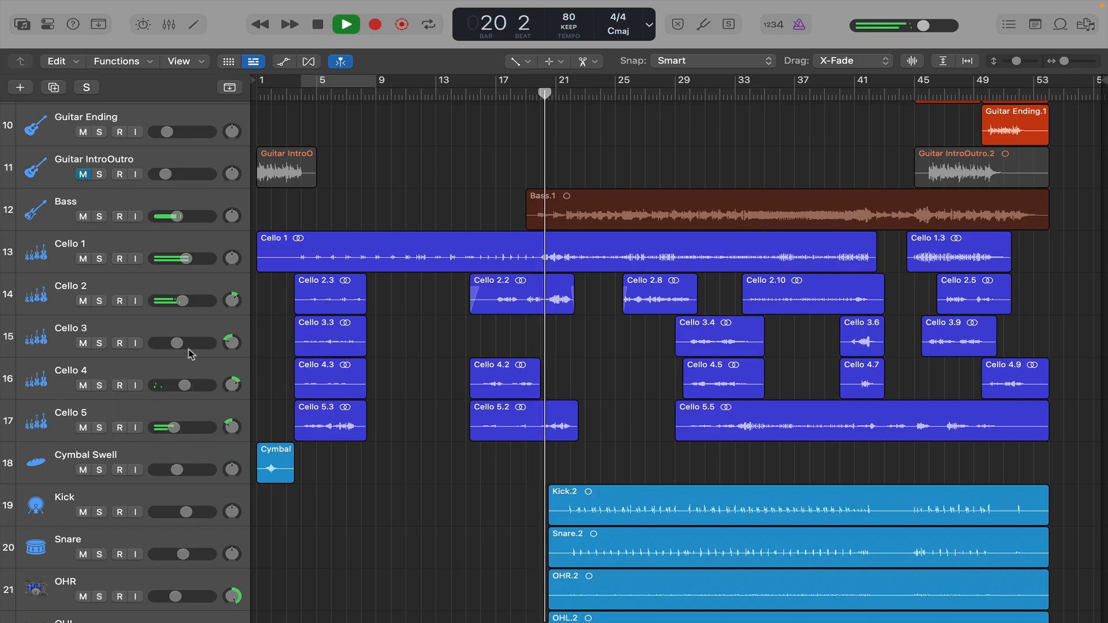
Lower the Cello 1 track's volume slightly and stop playback.
{"action": "scroll", "coordinate": [376, 217], "scroll_direction": "up", "scroll_amount": 9}
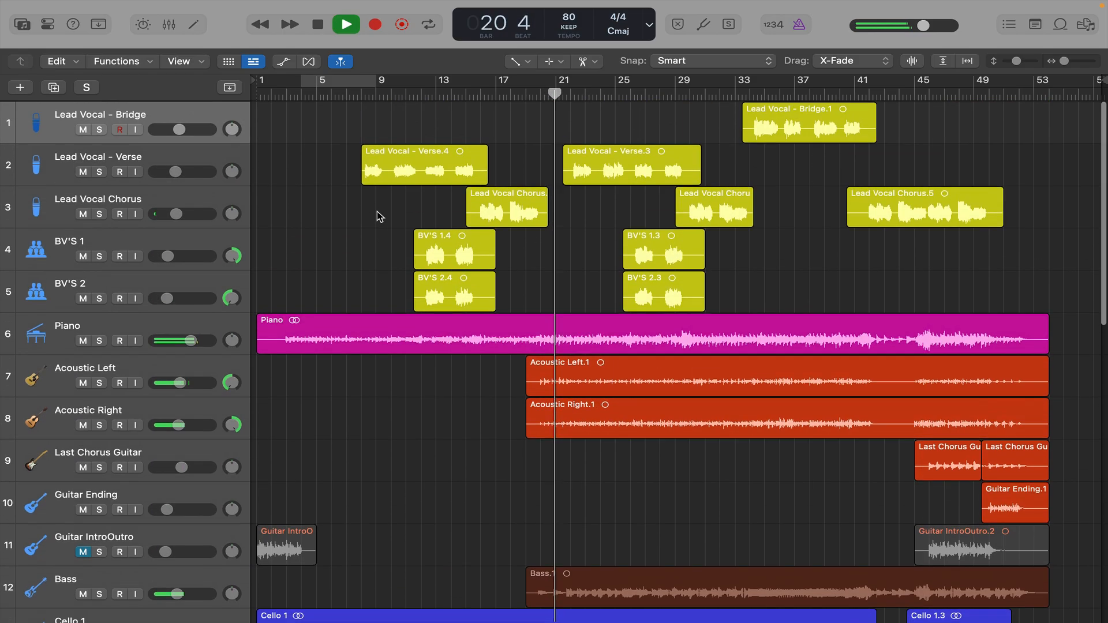
{"action": "scroll", "coordinate": [376, 216], "scroll_direction": "down", "scroll_amount": 8}
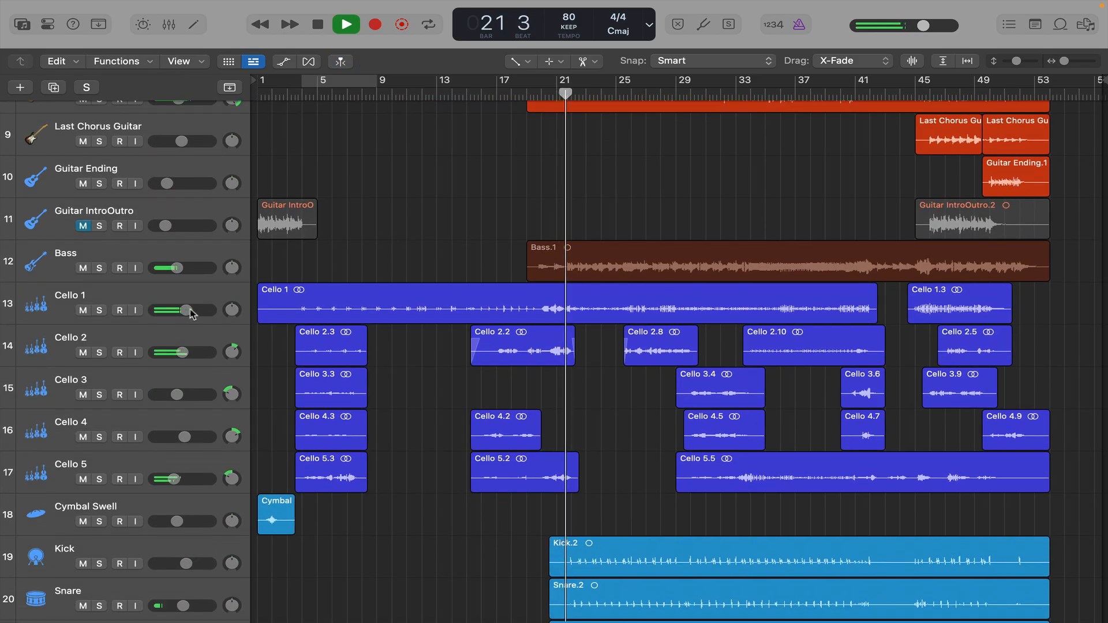
{"action": "left_click_drag", "start_coordinate": [192, 313], "coordinate": [178, 312]}
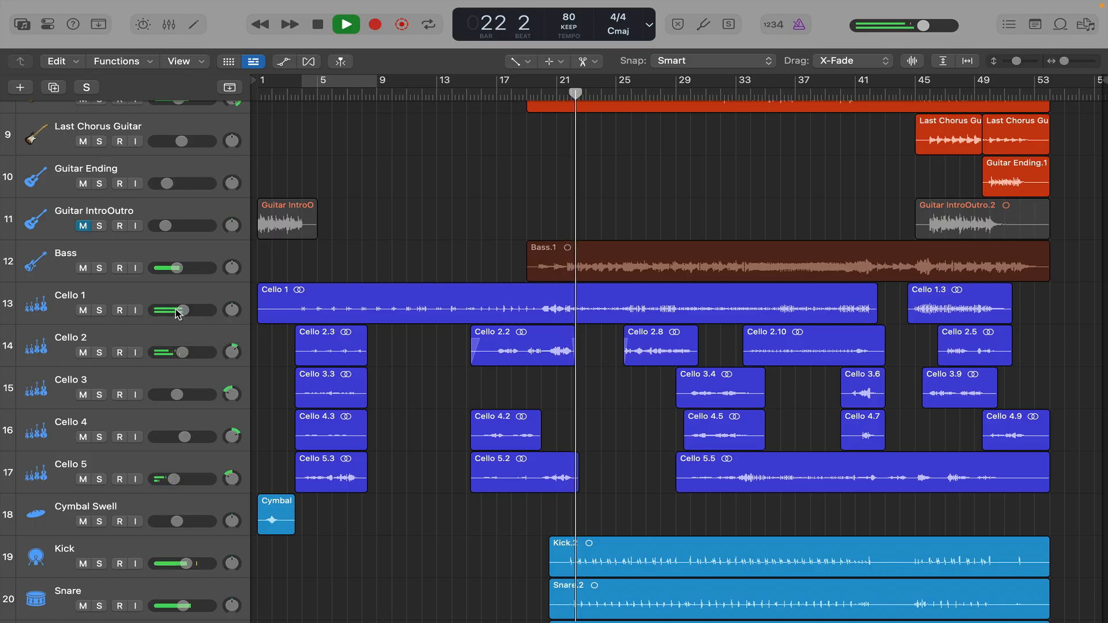
{"action": "key", "text": "space"}
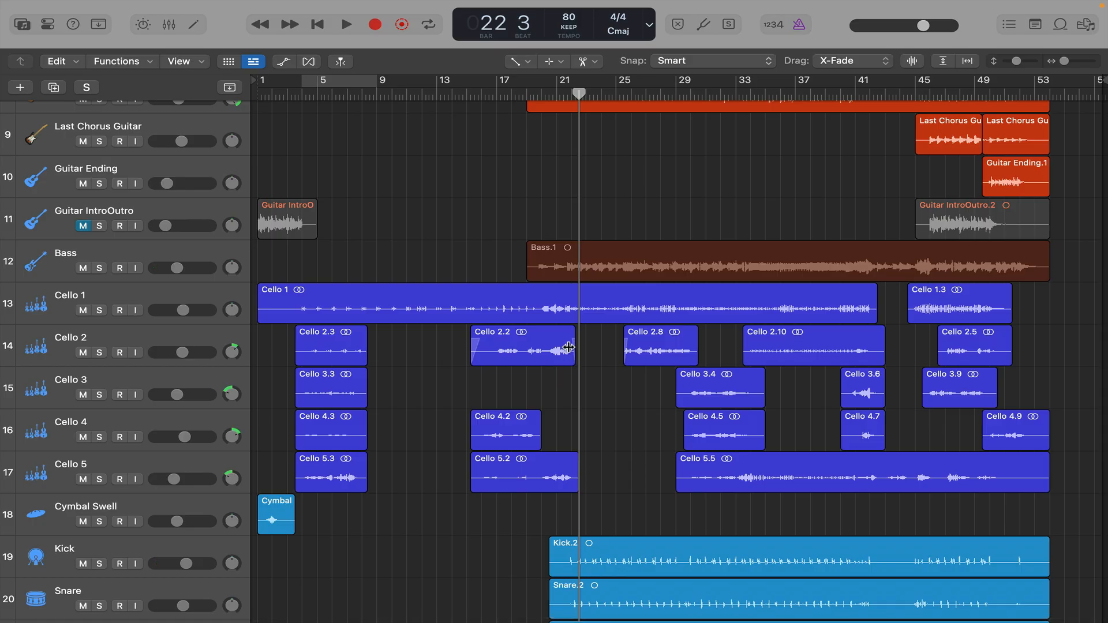
Replay from just before bar 17, set the Acoustic Right volume to -6.4 dB and raise Acoustic Left slightly.
{"action": "left_click", "coordinate": [494, 92]}
{"action": "key", "text": "space"}
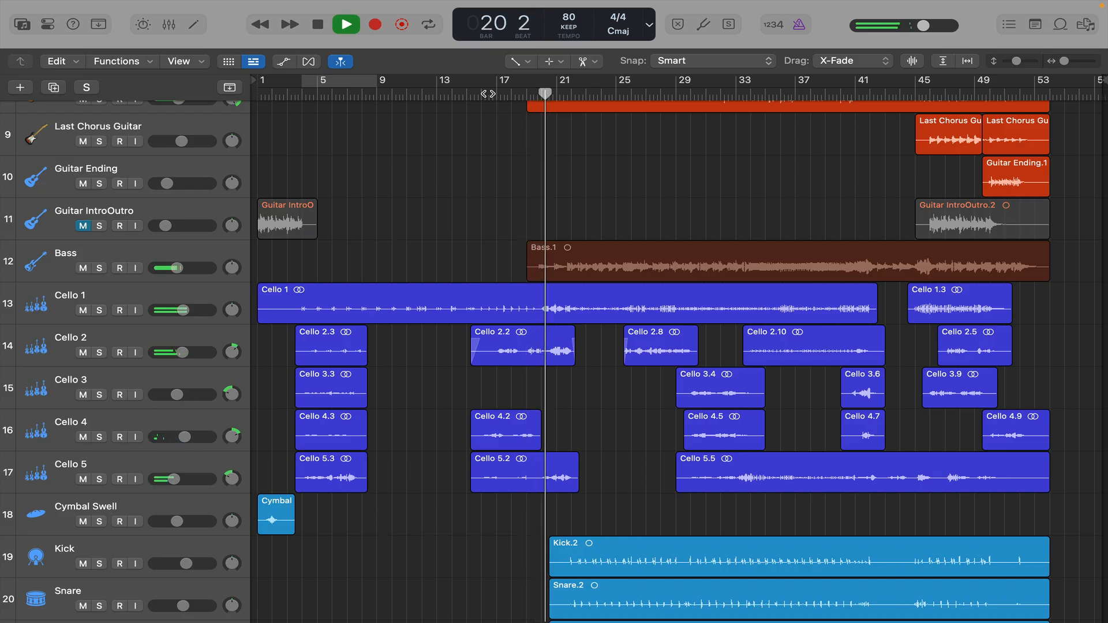
{"action": "scroll", "coordinate": [445, 210], "scroll_direction": "up", "scroll_amount": 8}
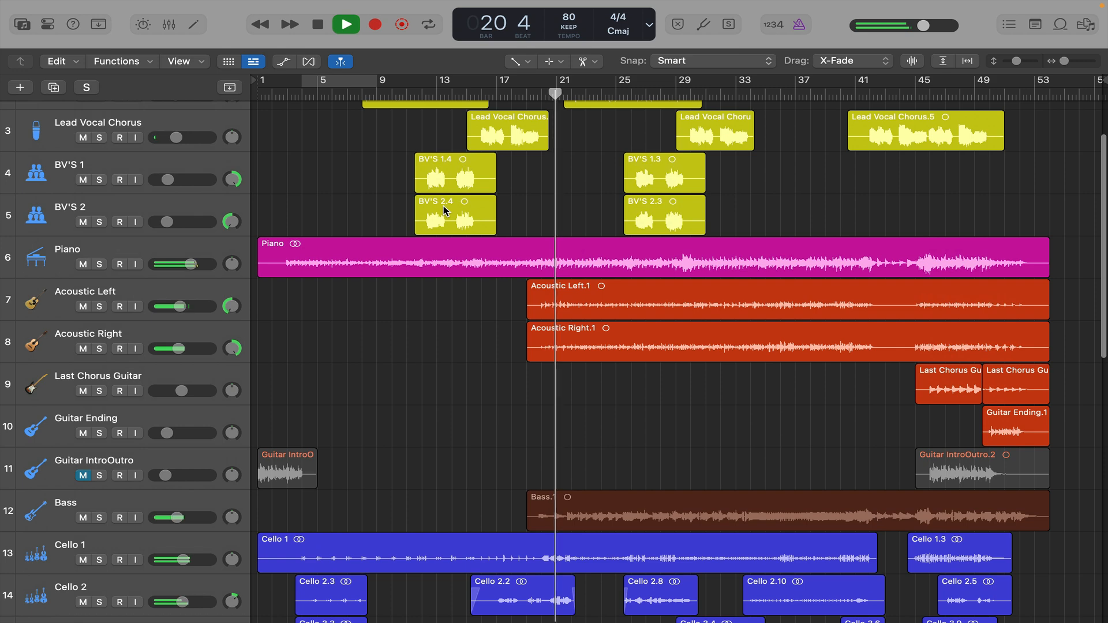
{"action": "mouse_move", "coordinate": [186, 346]}
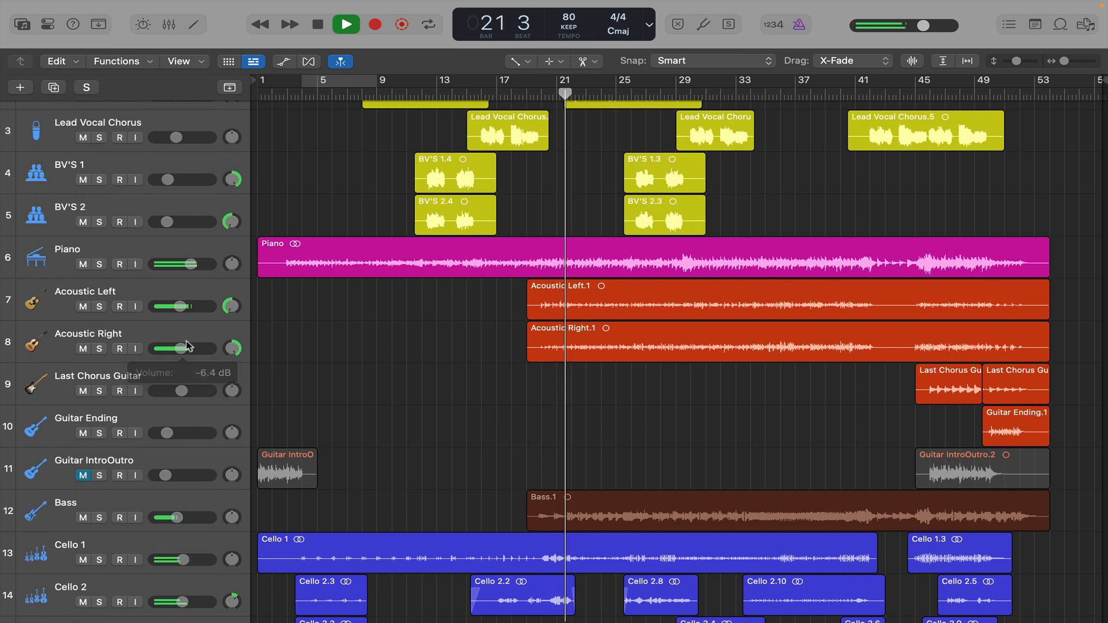
{"action": "left_click_drag", "start_coordinate": [180, 306], "coordinate": [181, 306]}
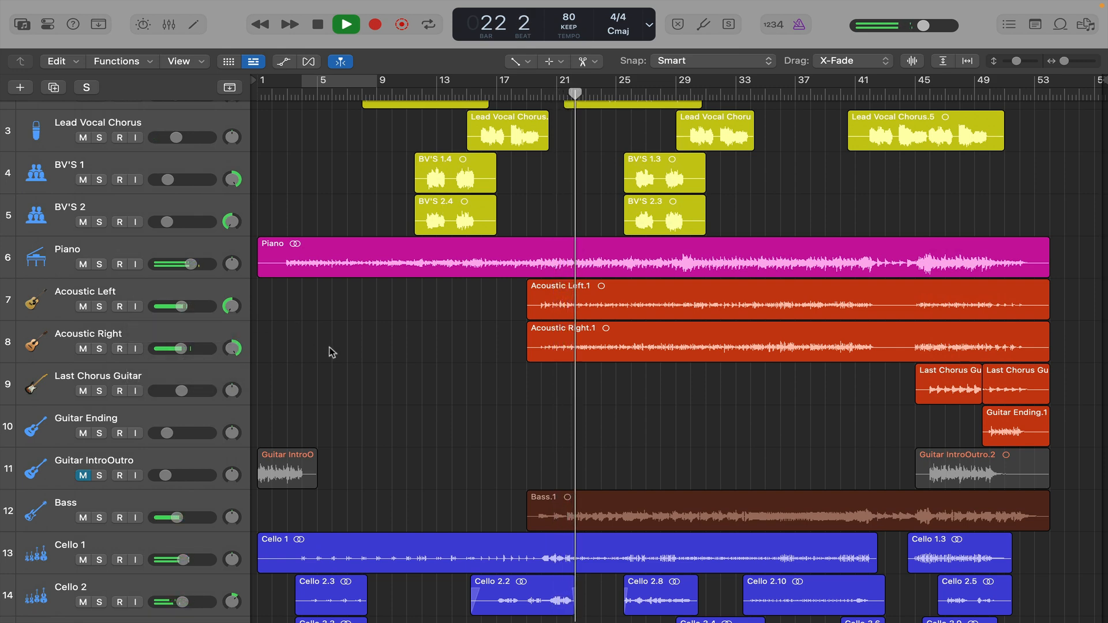
Replay the drum entry from bar 21, raising the Snare volume slightly and lowering the Shaker volume slightly.
{"action": "scroll", "coordinate": [330, 350], "scroll_direction": "down", "scroll_amount": 15}
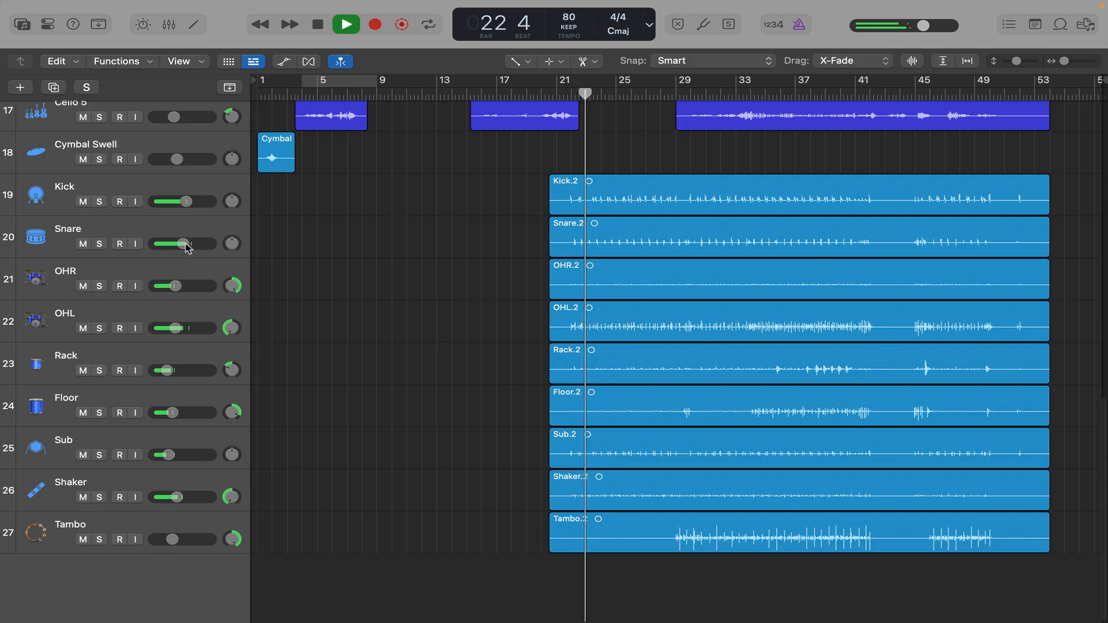
{"action": "key", "text": "space"}
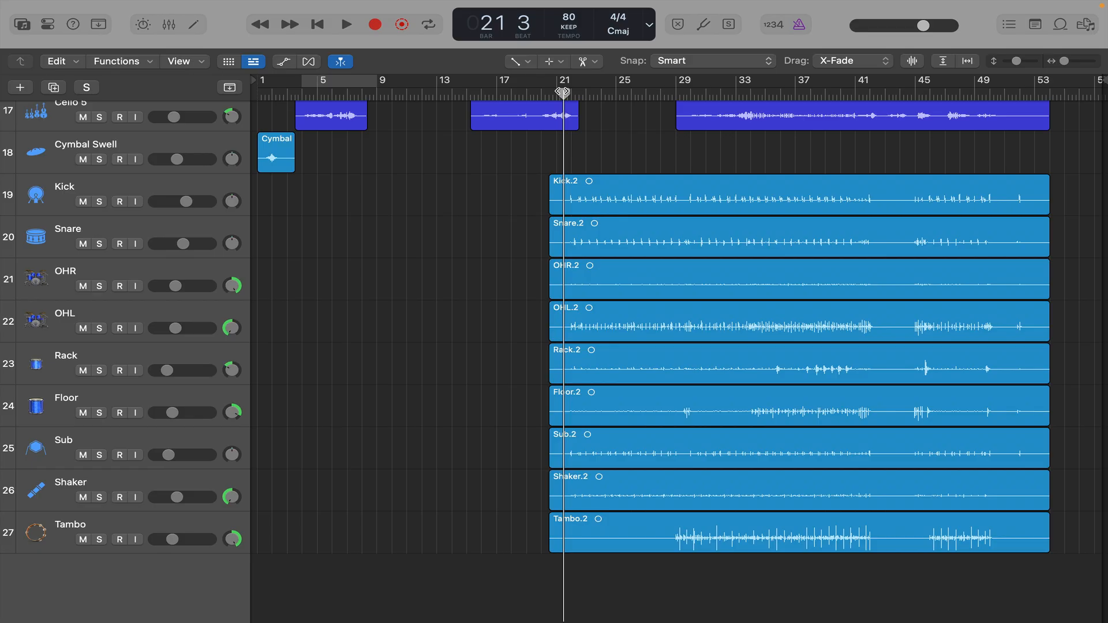
{"action": "key", "text": "space"}
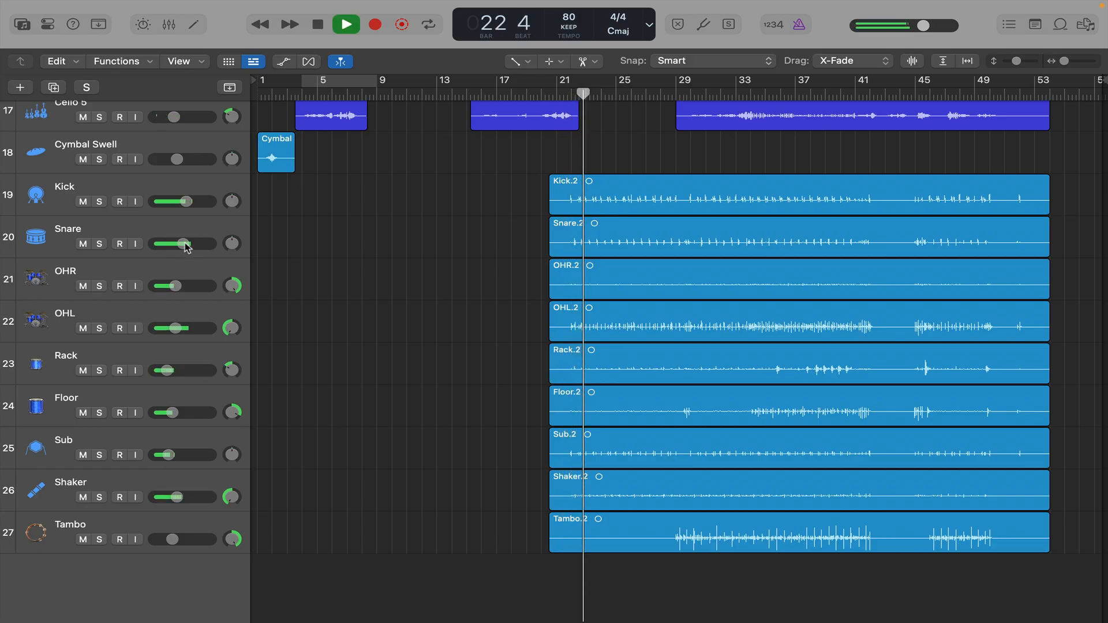
{"action": "left_click_drag", "start_coordinate": [185, 247], "coordinate": [196, 245]}
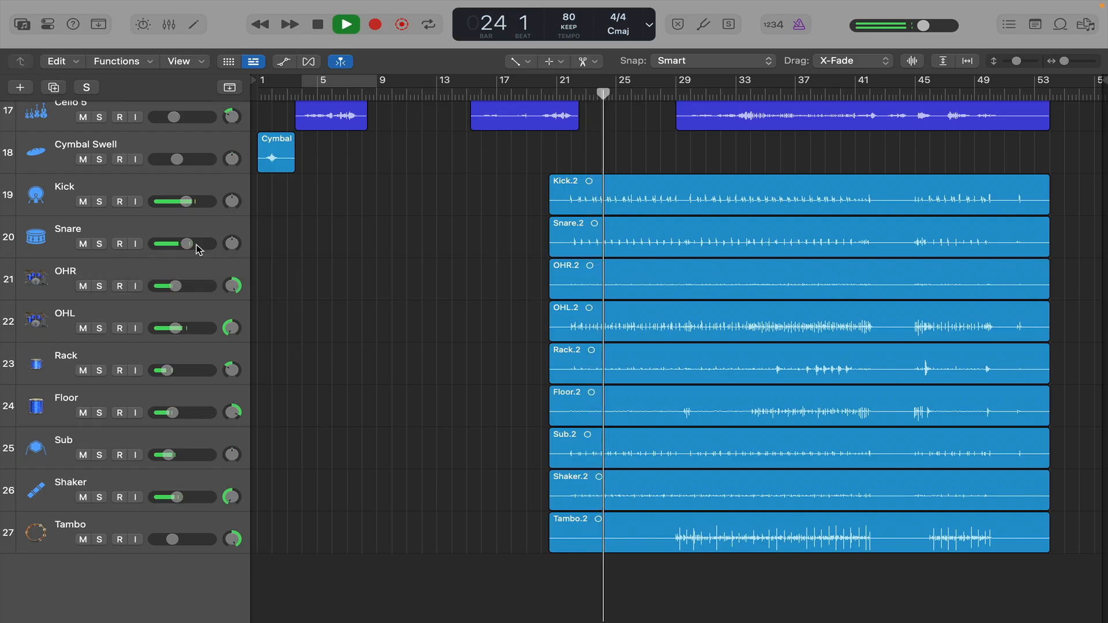
{"action": "left_click_drag", "start_coordinate": [179, 504], "coordinate": [166, 504]}
{"action": "key", "text": "space"}
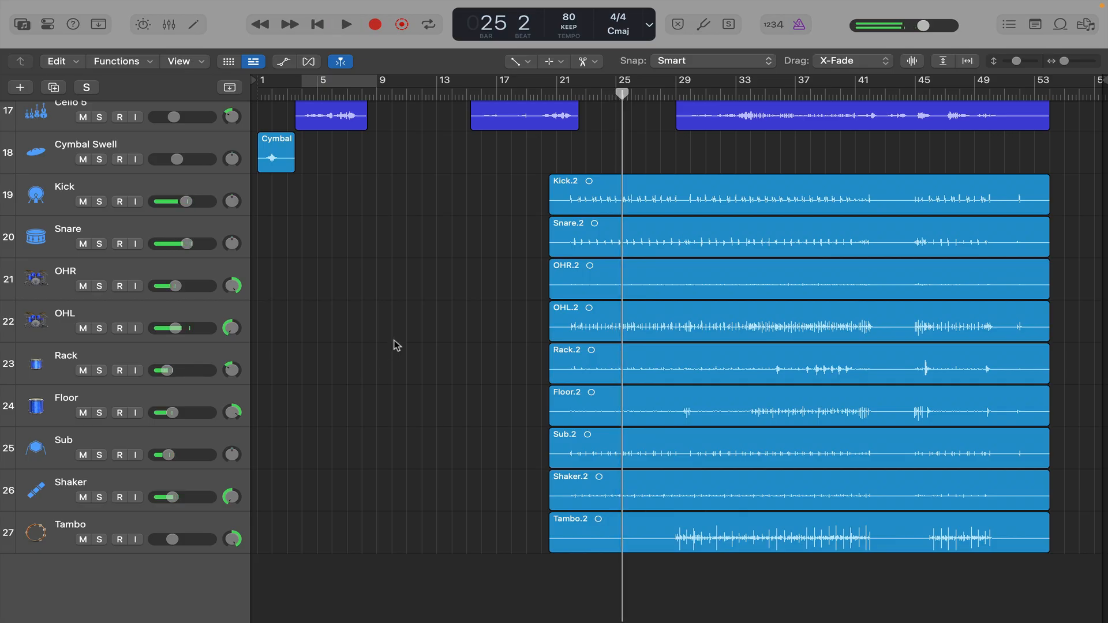
Return the playhead to the start and group the drum tracks from Kick to Tambo into a summing stack.
{"action": "key", "text": "super+Up"}
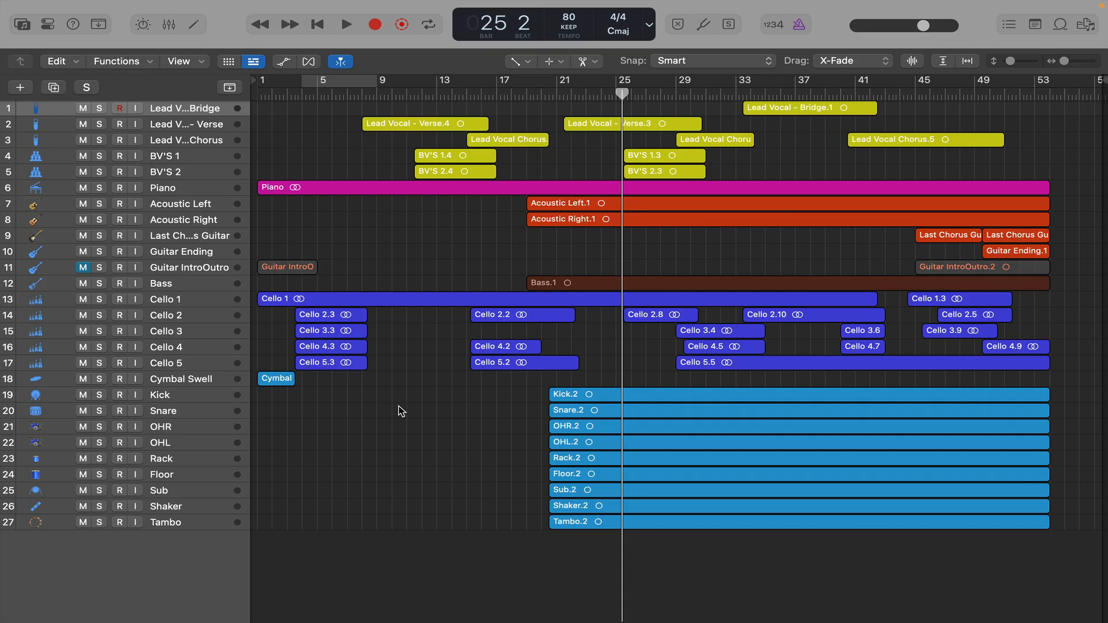
{"action": "key", "text": "Return"}
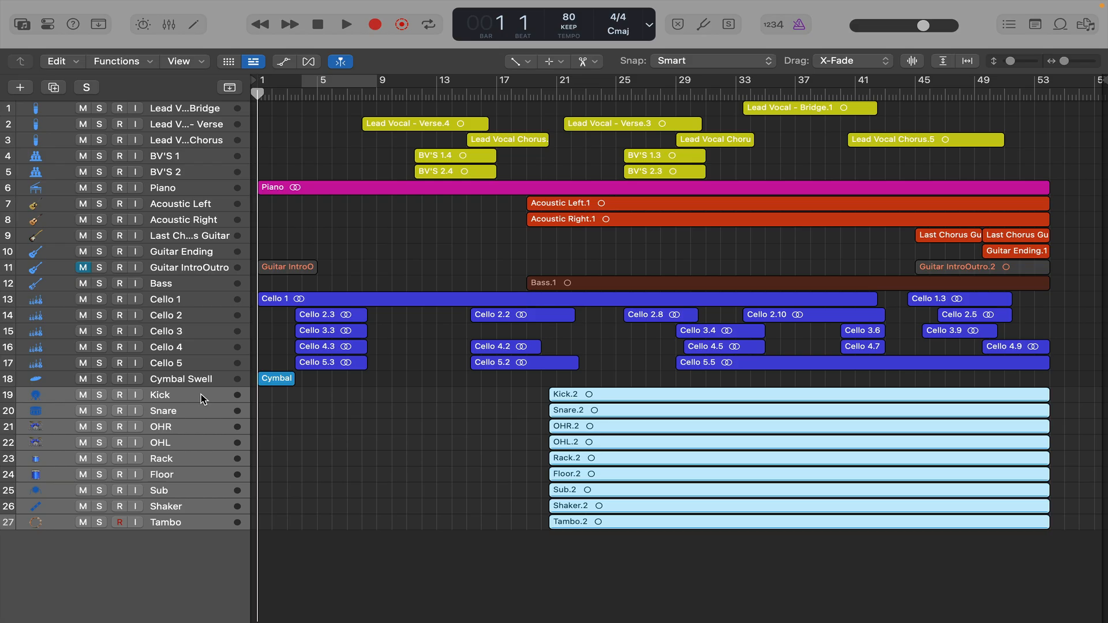
{"action": "key", "text": "shift+super+d"}
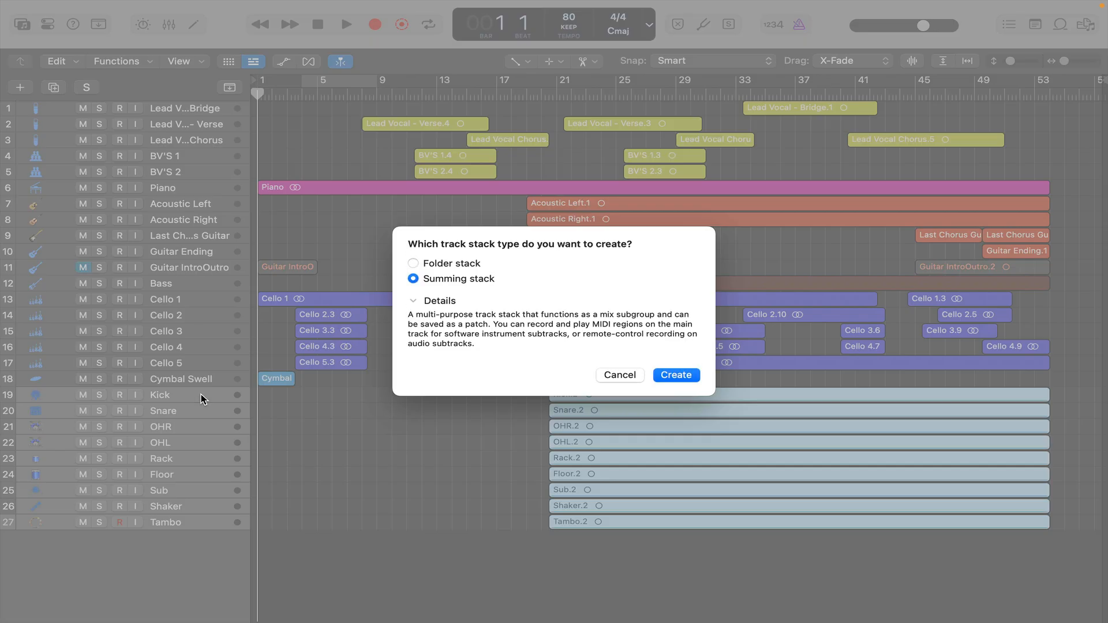
{"action": "key", "text": "Return"}
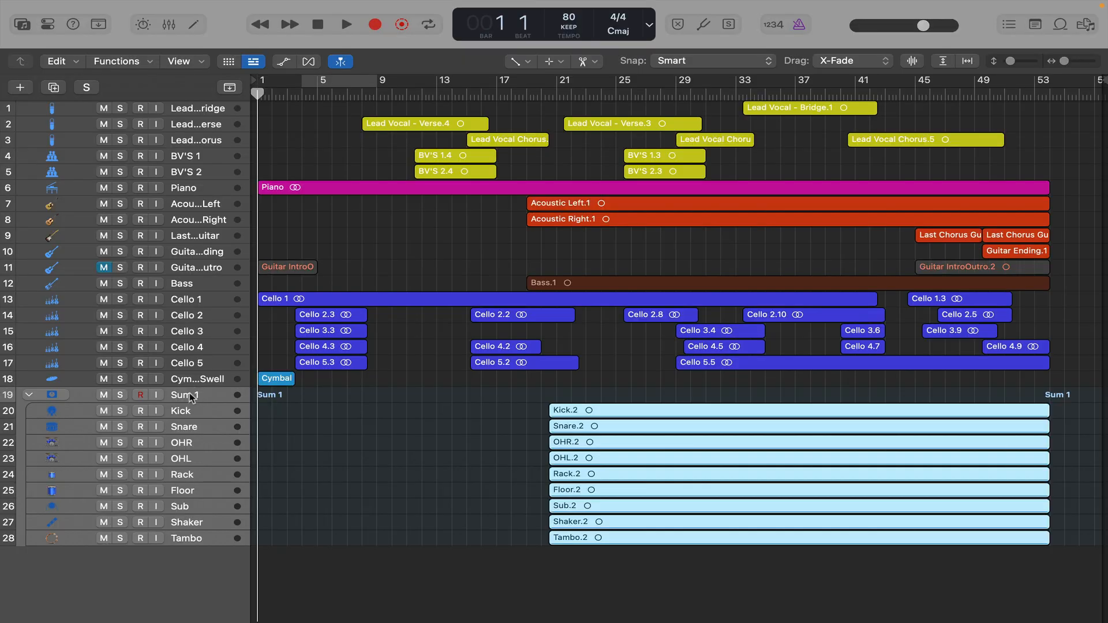
Rename the drum summing stack as Drums and collapse it.
{"action": "double_click", "coordinate": [189, 398]}
{"action": "type", "text": "Drums"}
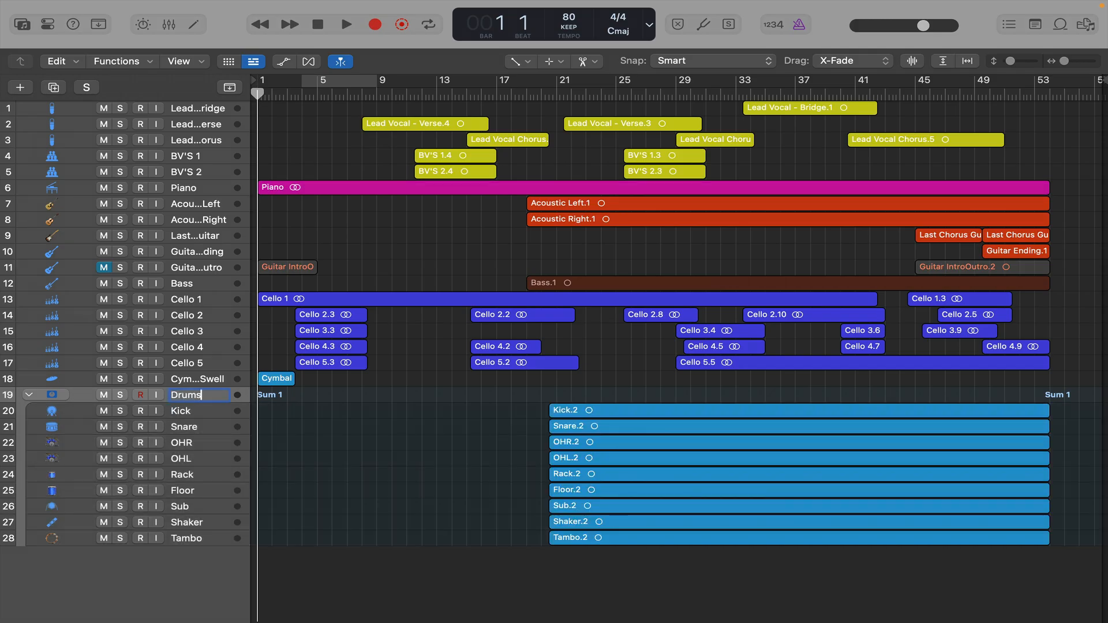
{"action": "key", "text": "Return"}
{"action": "left_click", "coordinate": [29, 395]}
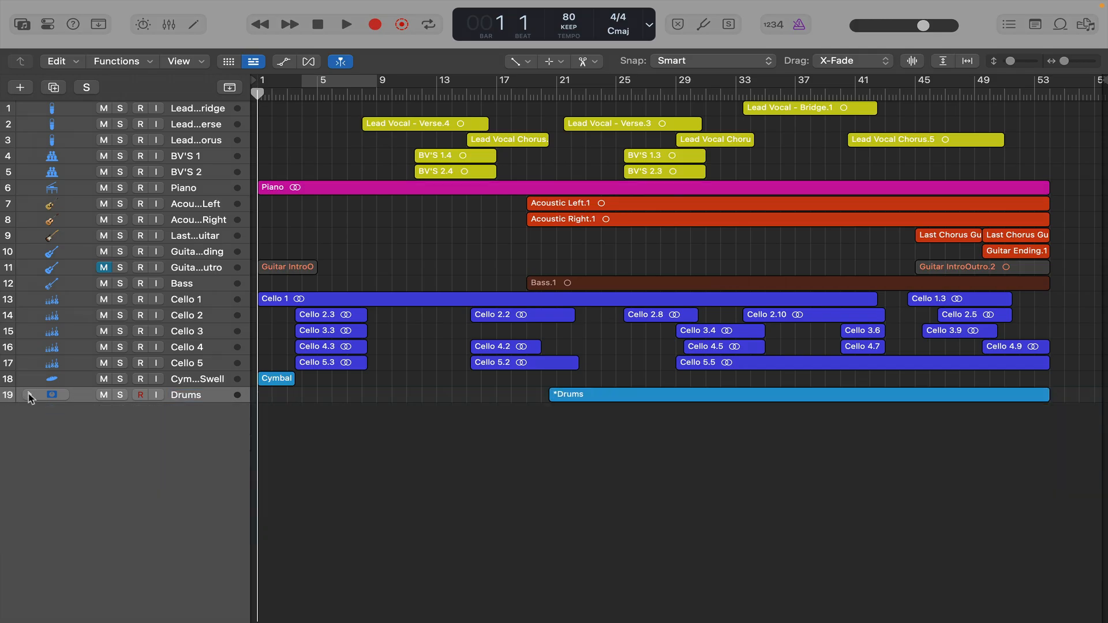
{"action": "left_click", "coordinate": [28, 395]}
{"action": "left_click", "coordinate": [29, 396]}
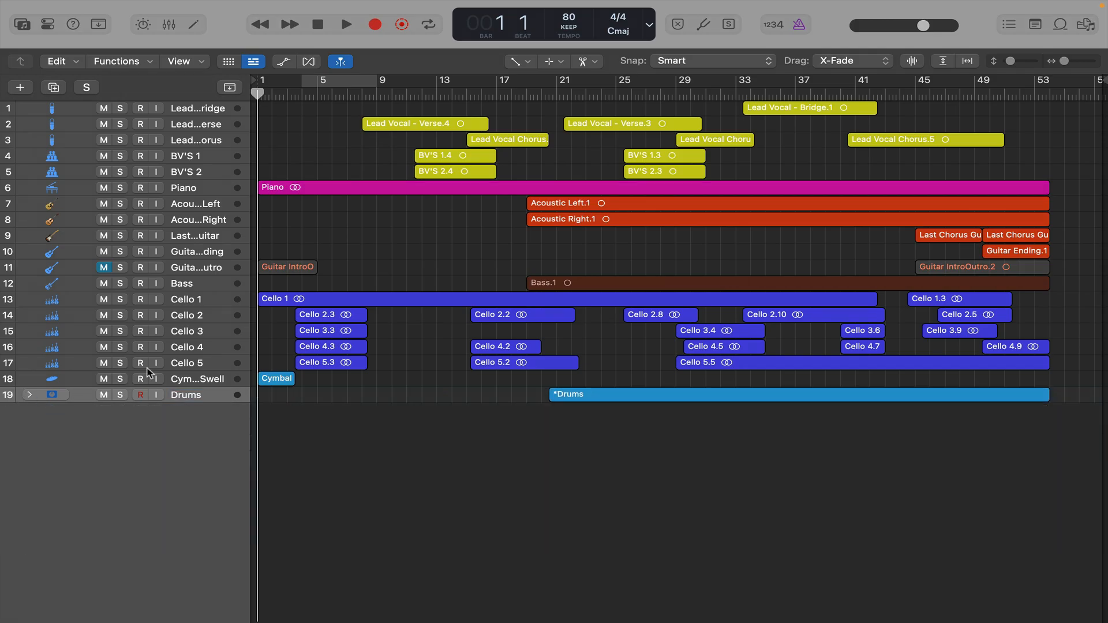
Group the Cello 1 to Cello 5 tracks into a collapsed summing stack named Cello.
{"action": "left_click", "coordinate": [188, 364]}
{"action": "left_click", "coordinate": [199, 300], "text": "shift"}
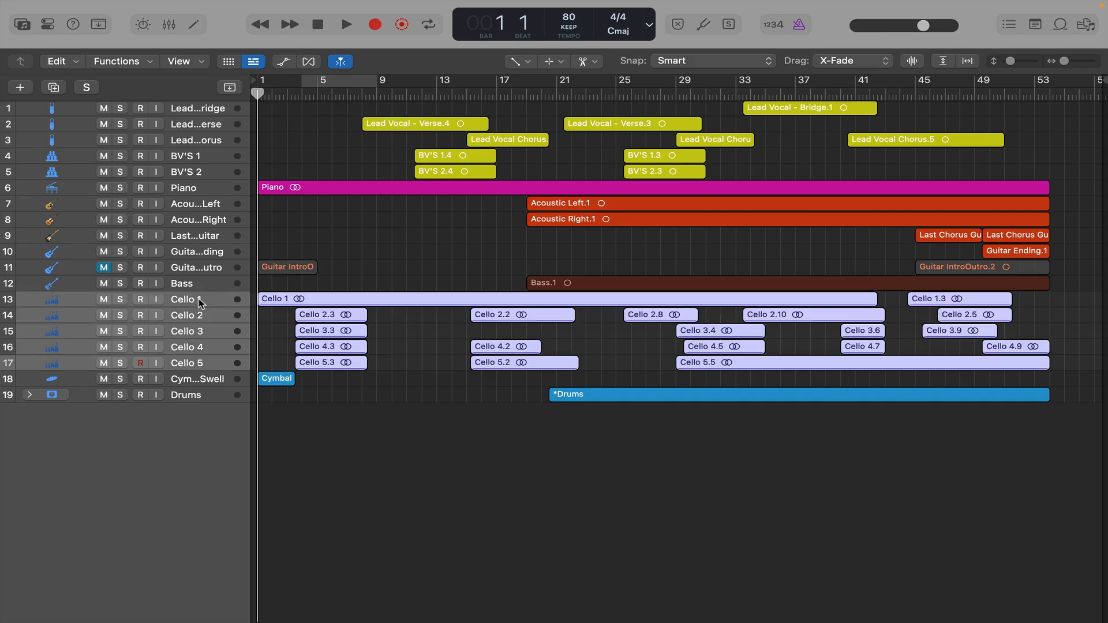
{"action": "key", "text": "super+shift+d"}
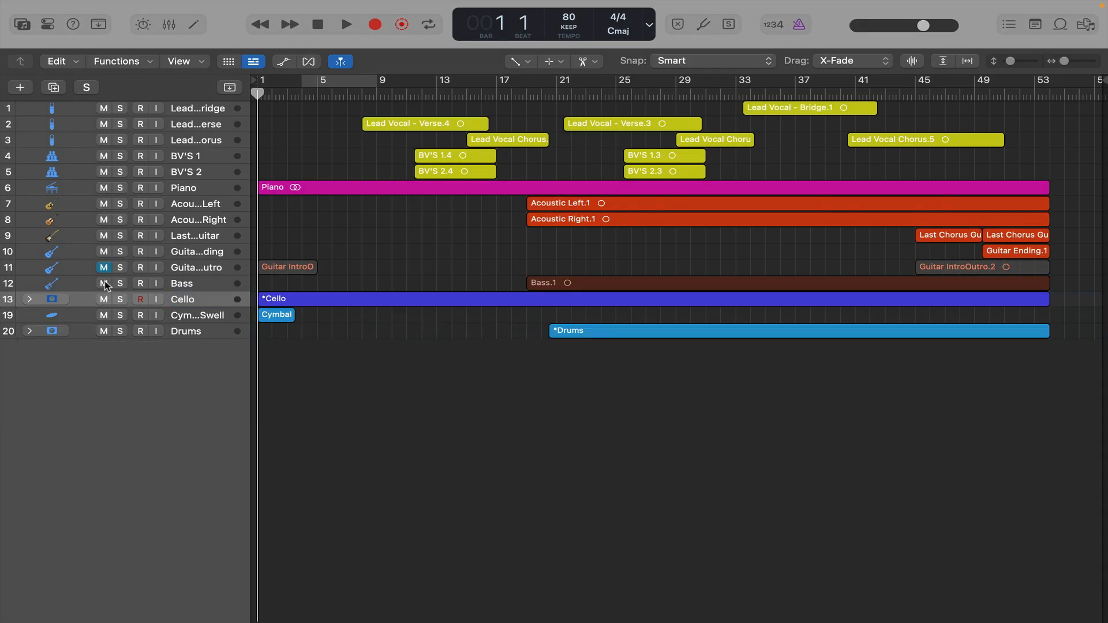
{"action": "left_click", "coordinate": [191, 288]}
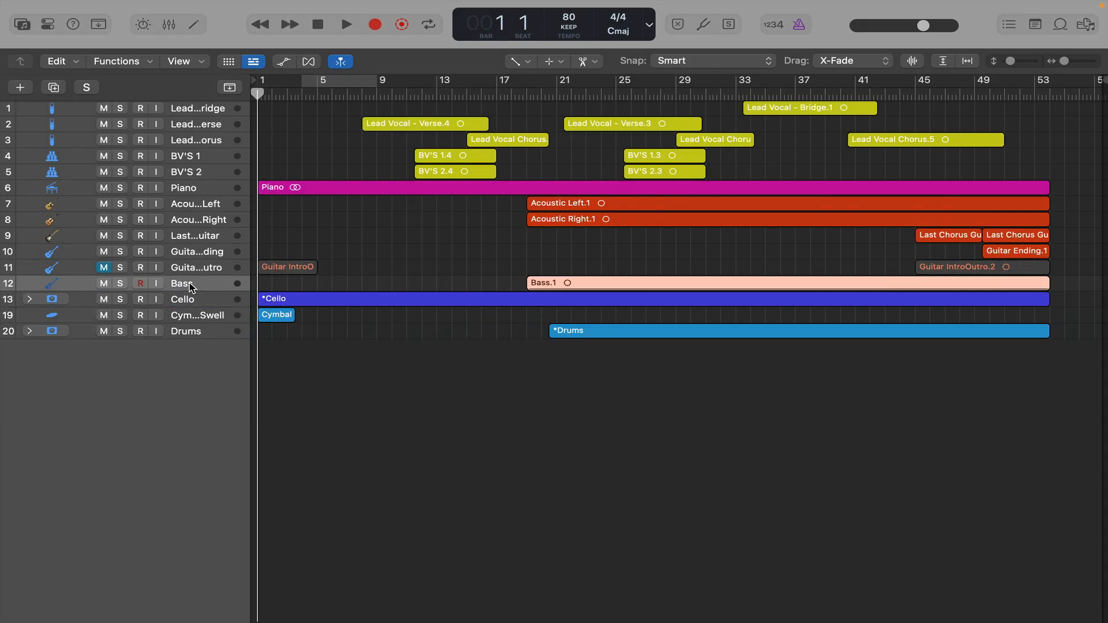
{"action": "left_click", "coordinate": [193, 271]}
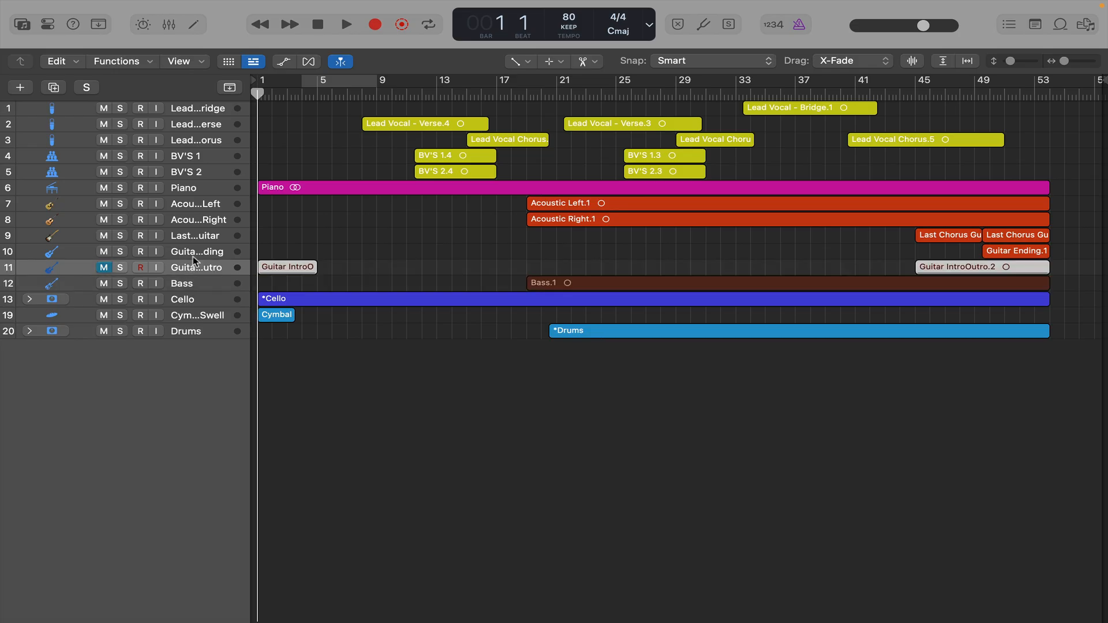
{"action": "left_click", "coordinate": [203, 206], "text": "shift"}
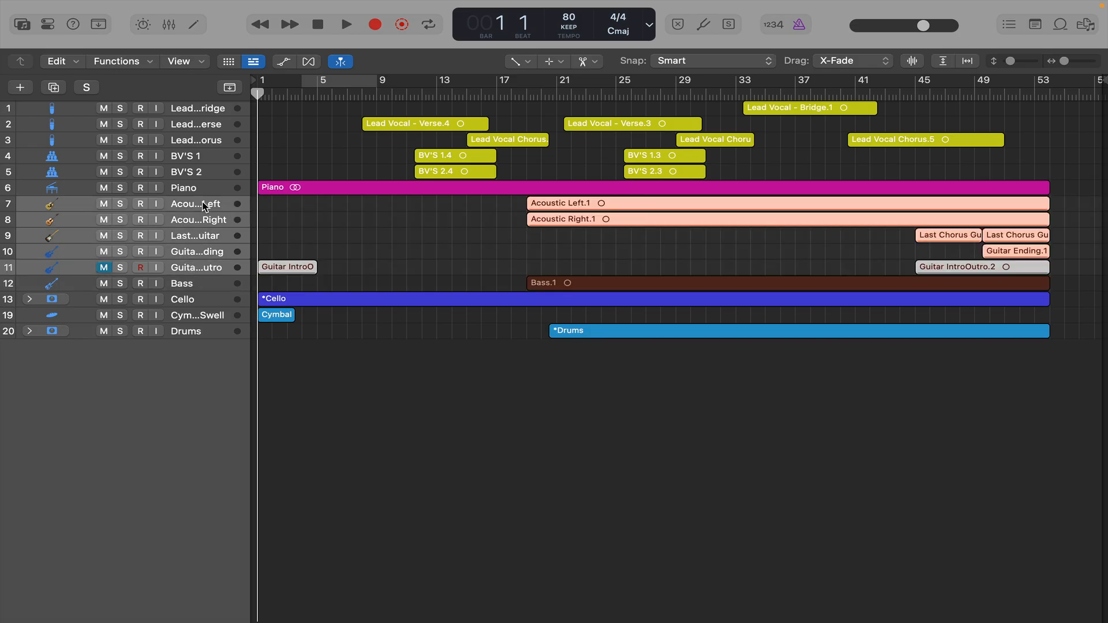
{"action": "left_click", "coordinate": [288, 226]}
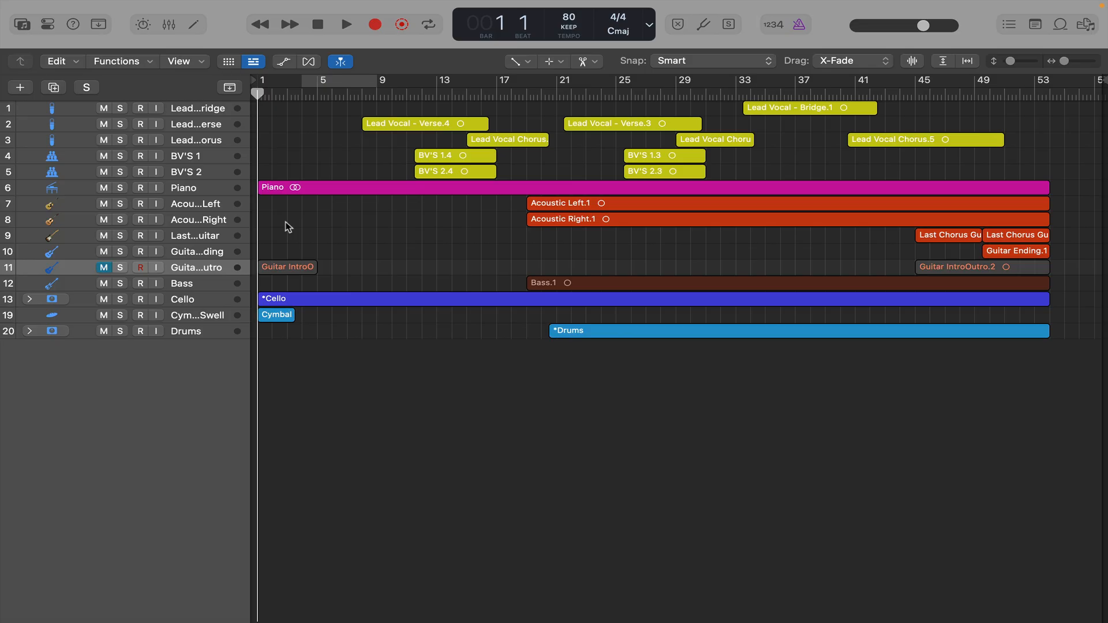
Group Acoustic Left and Right into a summing stack named Acoustic, and the remaining guitar tracks into one named Electric, both collapsed.
{"action": "left_click", "coordinate": [206, 225]}
{"action": "left_click", "coordinate": [206, 209], "text": "shift"}
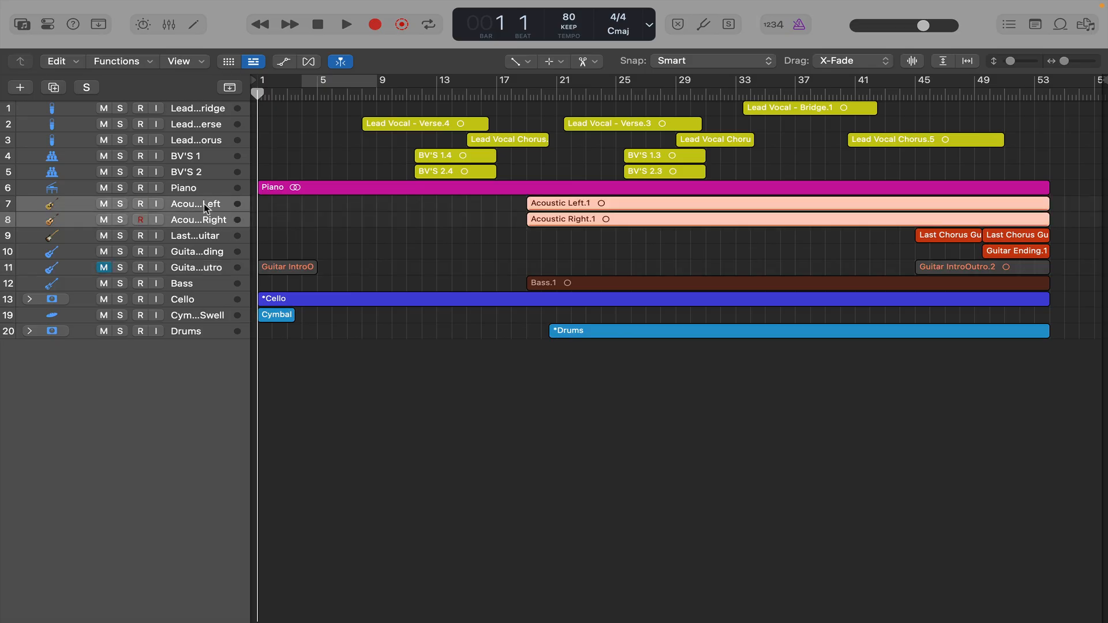
{"action": "key", "text": "shift+super+d"}
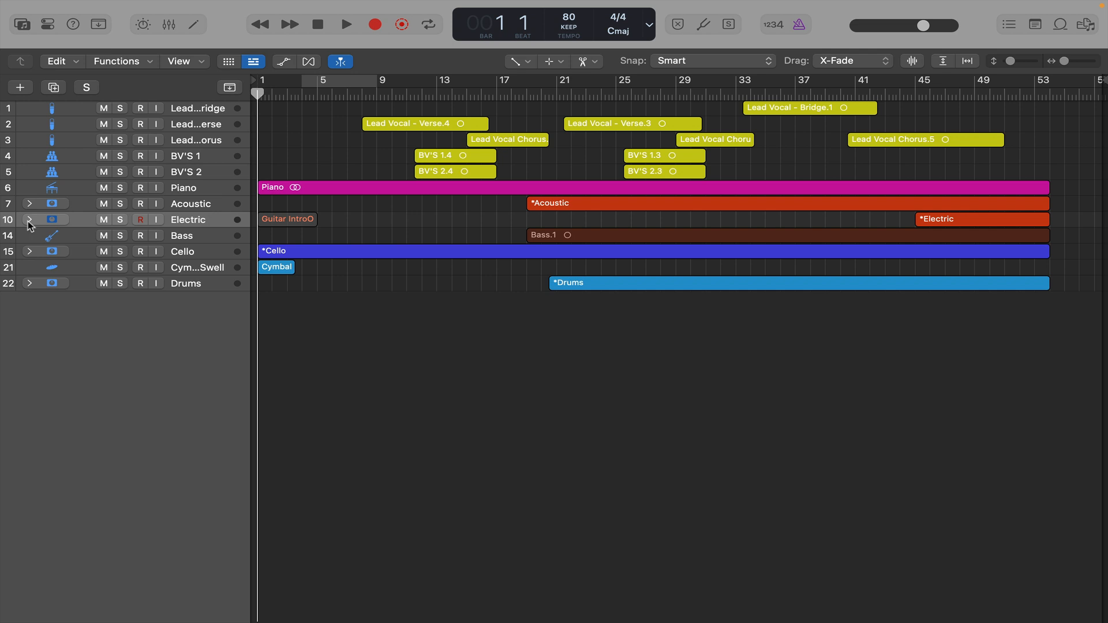
Examine the Drums stack's channel strips in the mixer with the stack expanded, then collapse it and close the mixer.
{"action": "left_click", "coordinate": [196, 288]}
{"action": "key", "text": "x"}
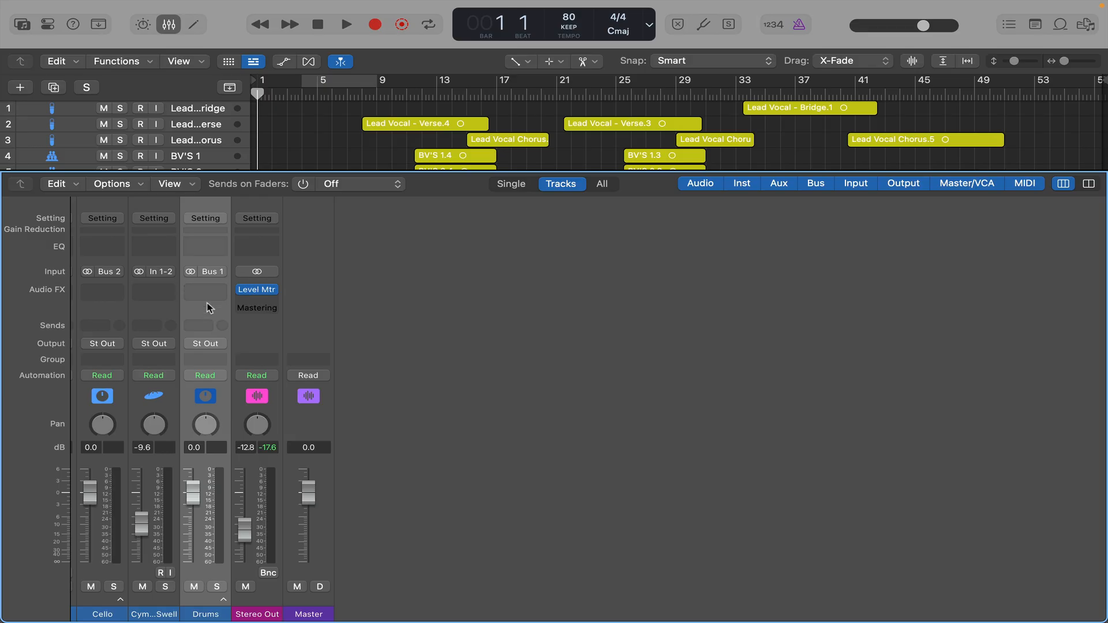
{"action": "left_click", "coordinate": [222, 600]}
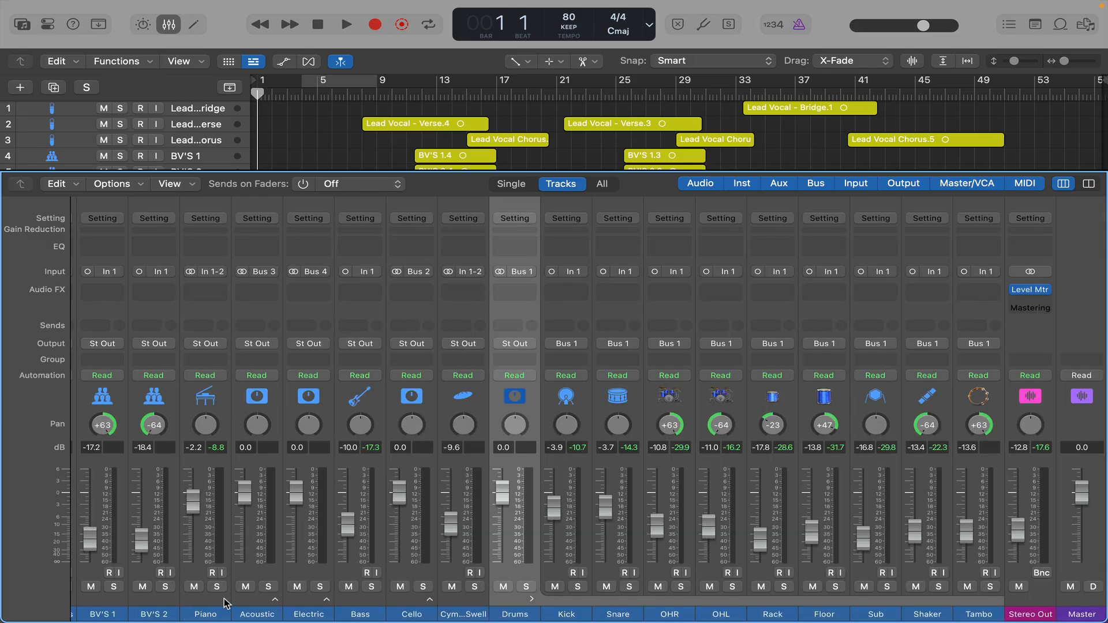
{"action": "left_click", "coordinate": [564, 465]}
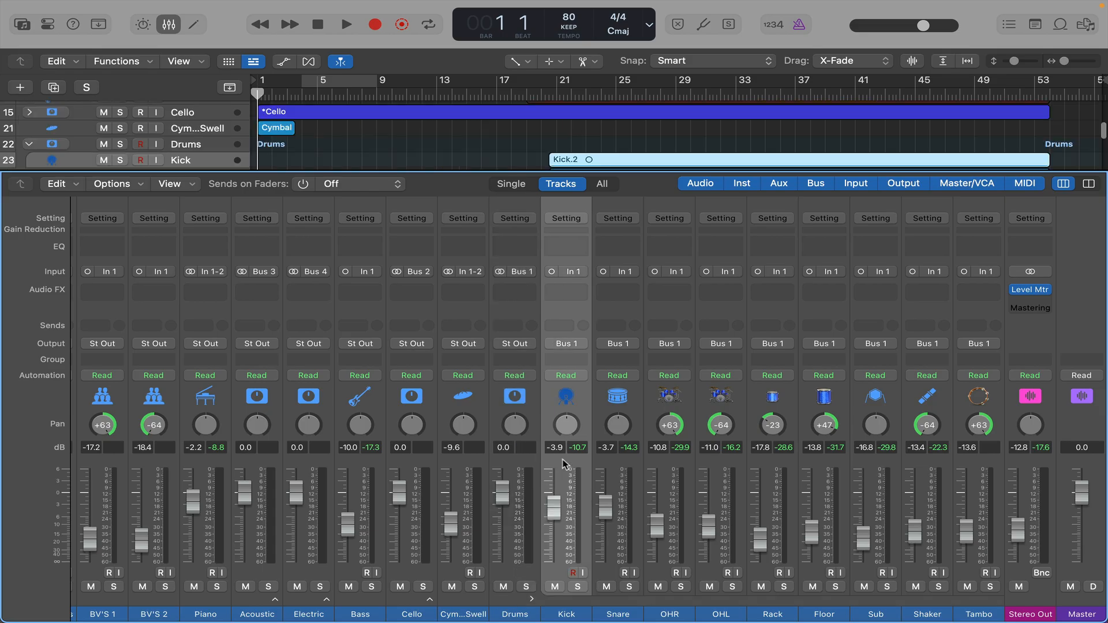
{"action": "left_click", "coordinate": [595, 463]}
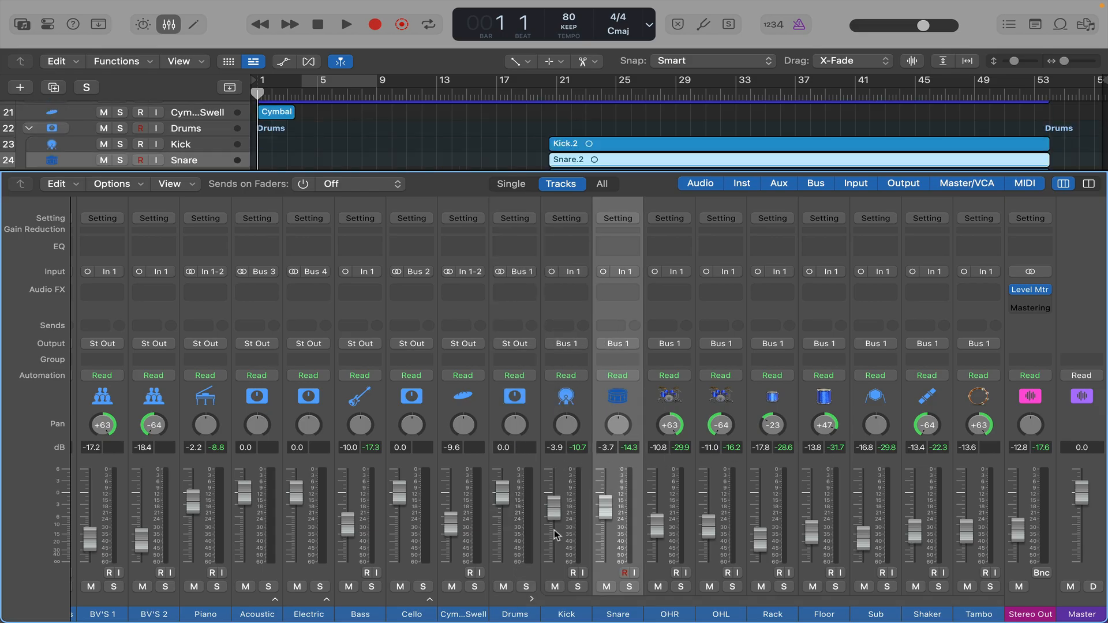
{"action": "left_click", "coordinate": [532, 600]}
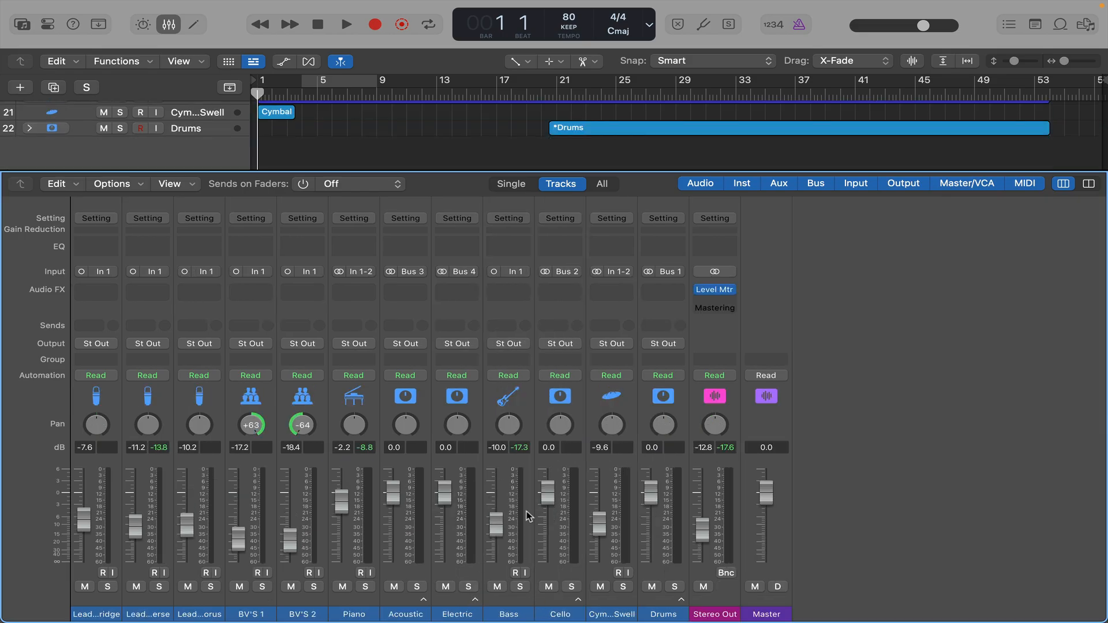
{"action": "key", "text": "x"}
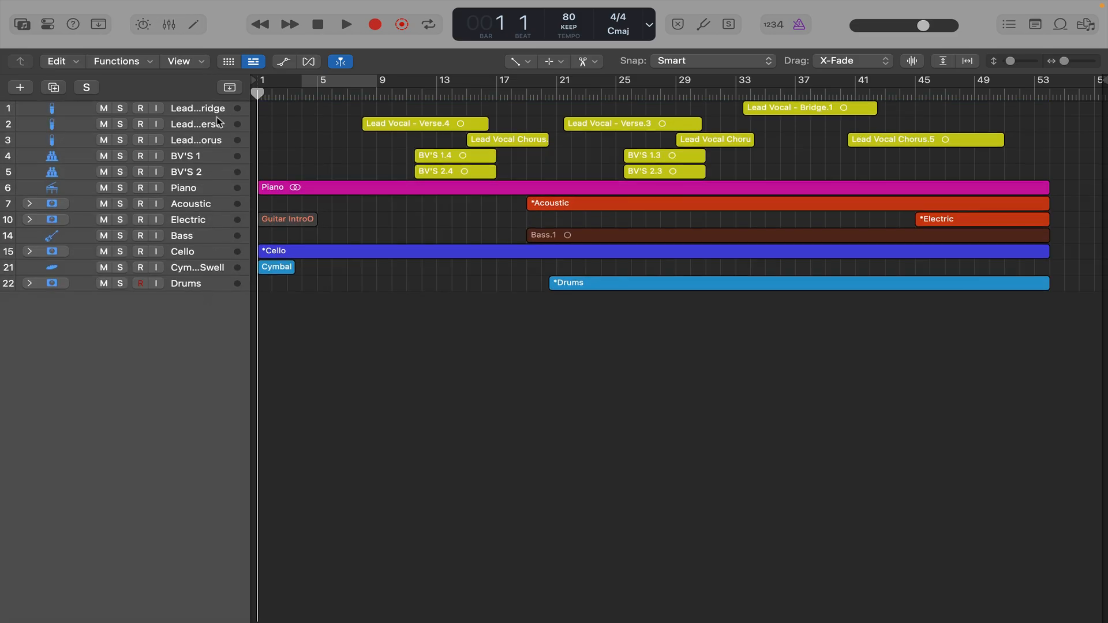
Group the three lead vocal tracks into a summing stack named Lead Vox and collapse it.
{"action": "left_click", "coordinate": [197, 110]}
{"action": "left_click", "coordinate": [198, 147], "text": "shift"}
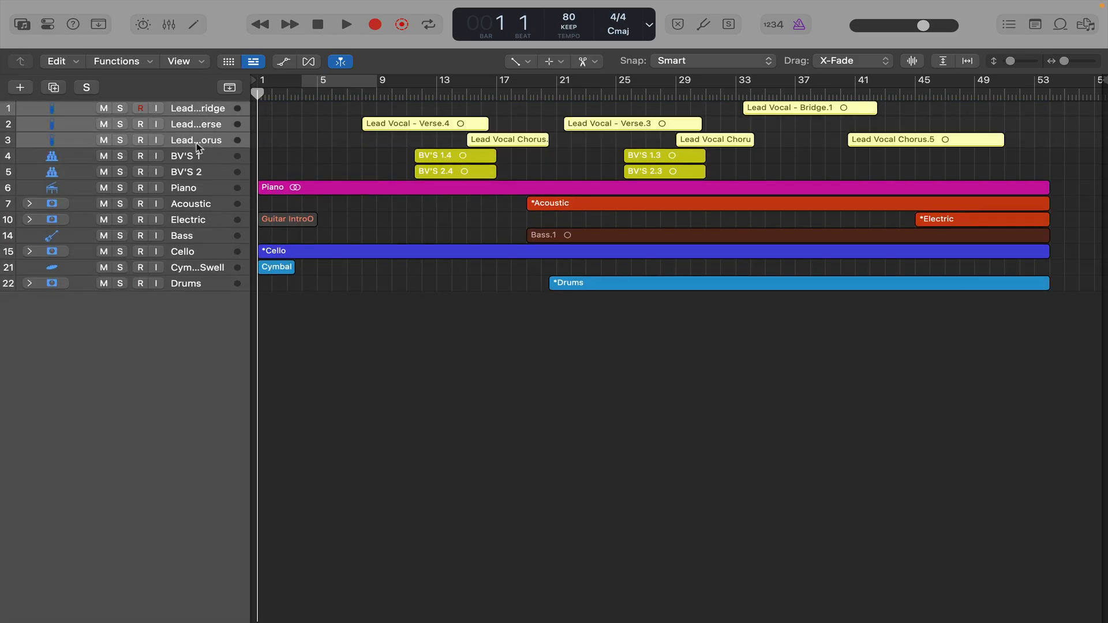
{"action": "key", "text": "shift+super+d"}
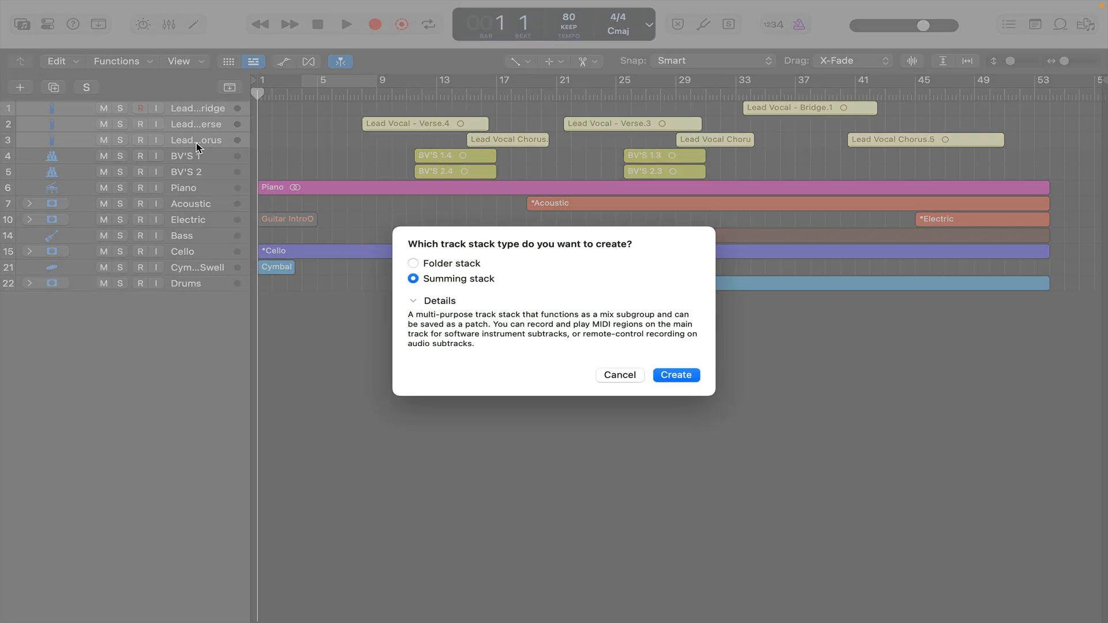
{"action": "key", "text": "Return"}
{"action": "double_click", "coordinate": [184, 108]}
{"action": "type", "text": "Lead Vox"}
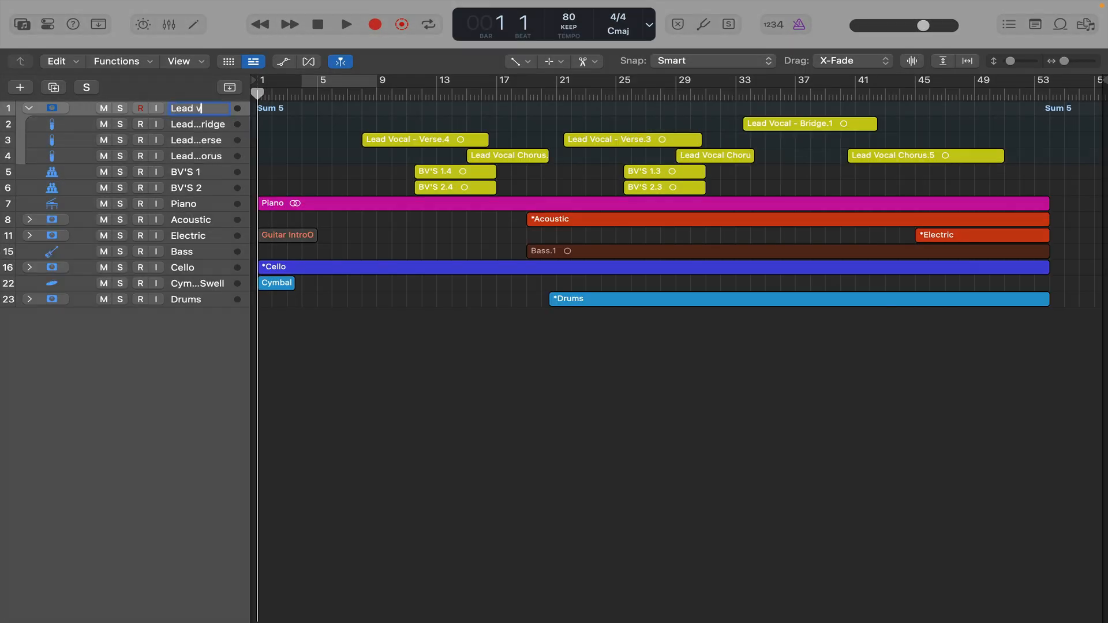
{"action": "left_click", "coordinate": [28, 108]}
Group BV'S 1 and BV'S 2 into a summing stack named BV's and collapse it.
{"action": "left_click", "coordinate": [191, 142], "text": "shift"}
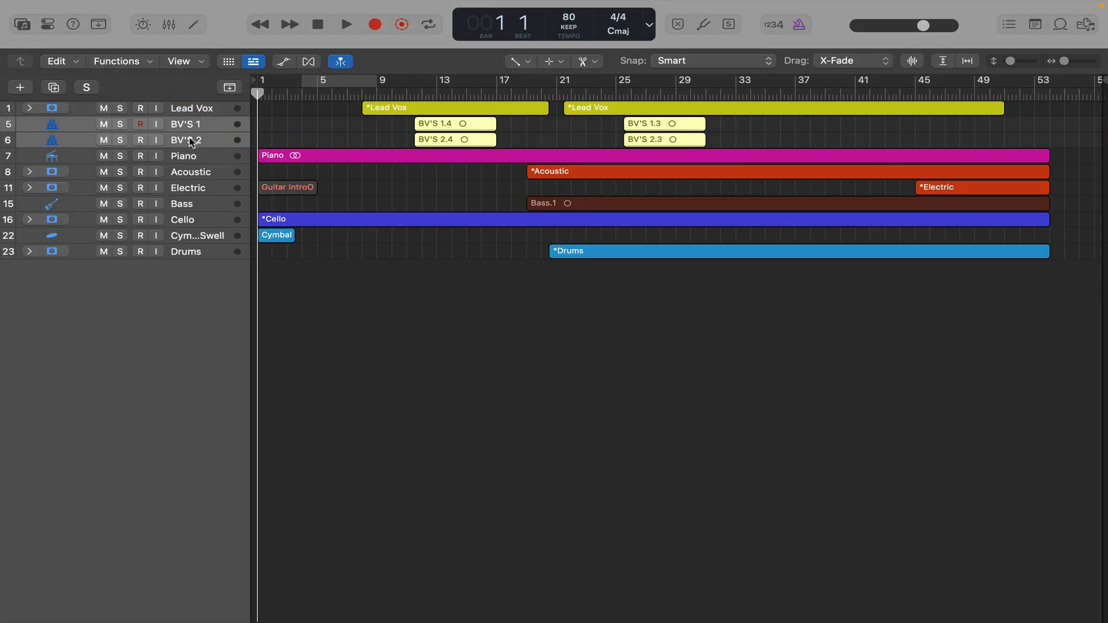
{"action": "key", "text": "shift+super+d"}
{"action": "key", "text": "Return"}
{"action": "type", "text": "BV'S"}
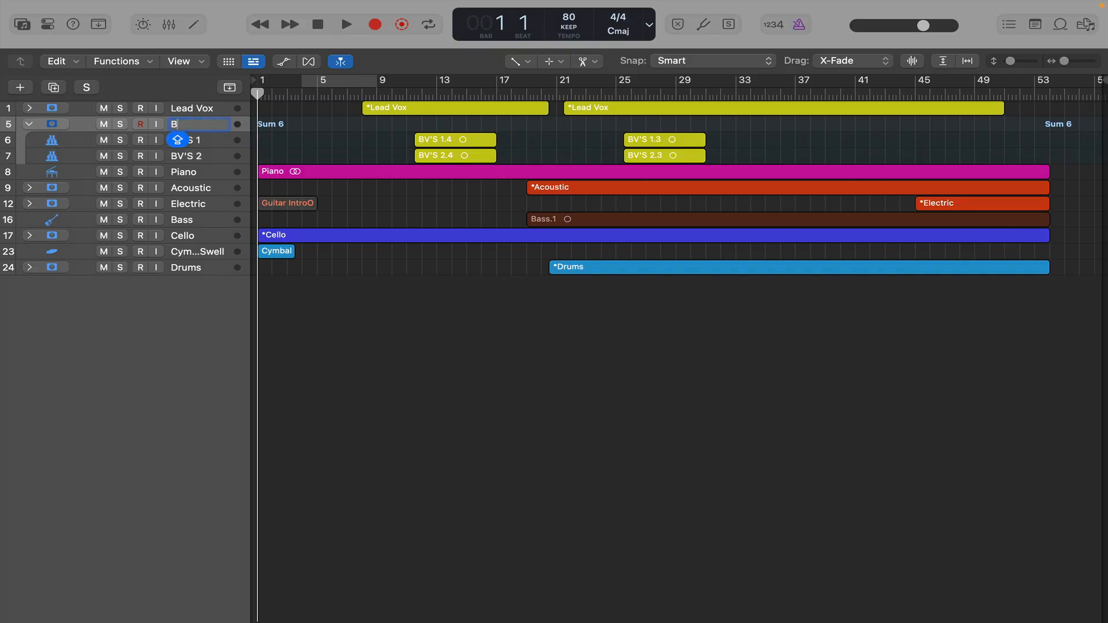
{"action": "key", "text": "Return"}
{"action": "left_click", "coordinate": [29, 125]}
Move the Bass track directly below Piano and clear the region selection.
{"action": "left_click_drag", "start_coordinate": [53, 153], "coordinate": [55, 150]}
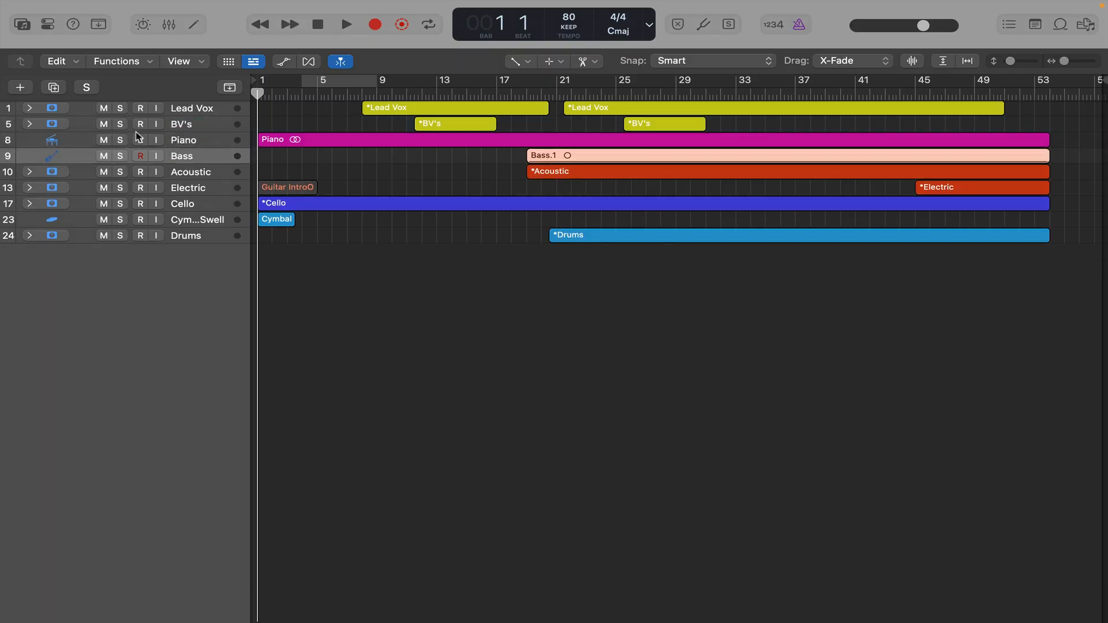
{"action": "left_click", "coordinate": [318, 170]}
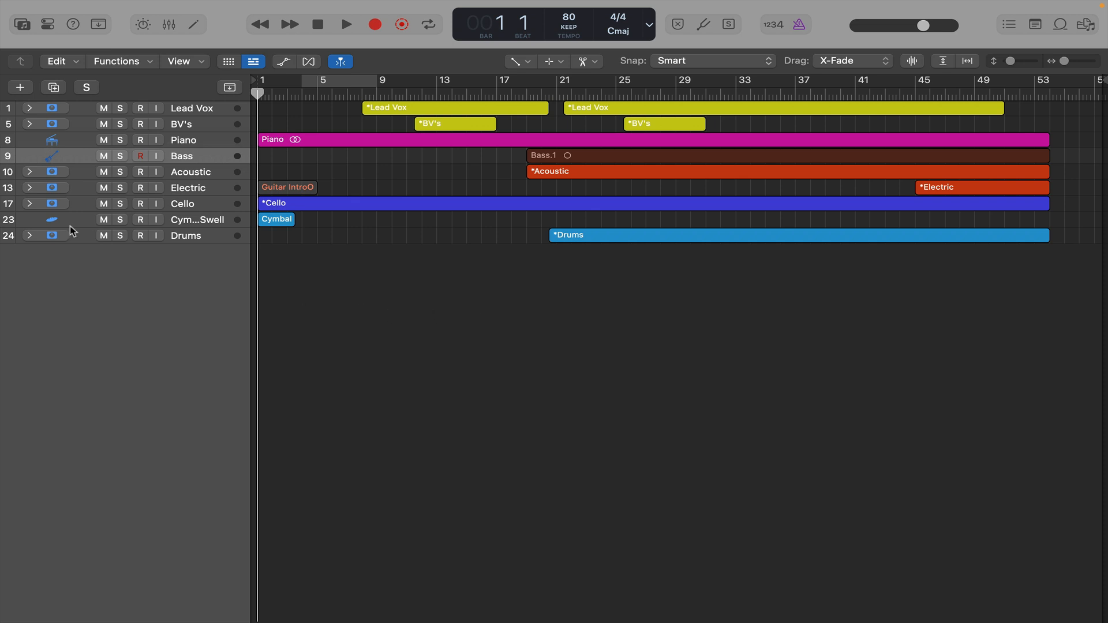
Check the tracks inside the Drums stack and the stacks' channel strips in the mixer.
{"action": "left_click", "coordinate": [29, 236]}
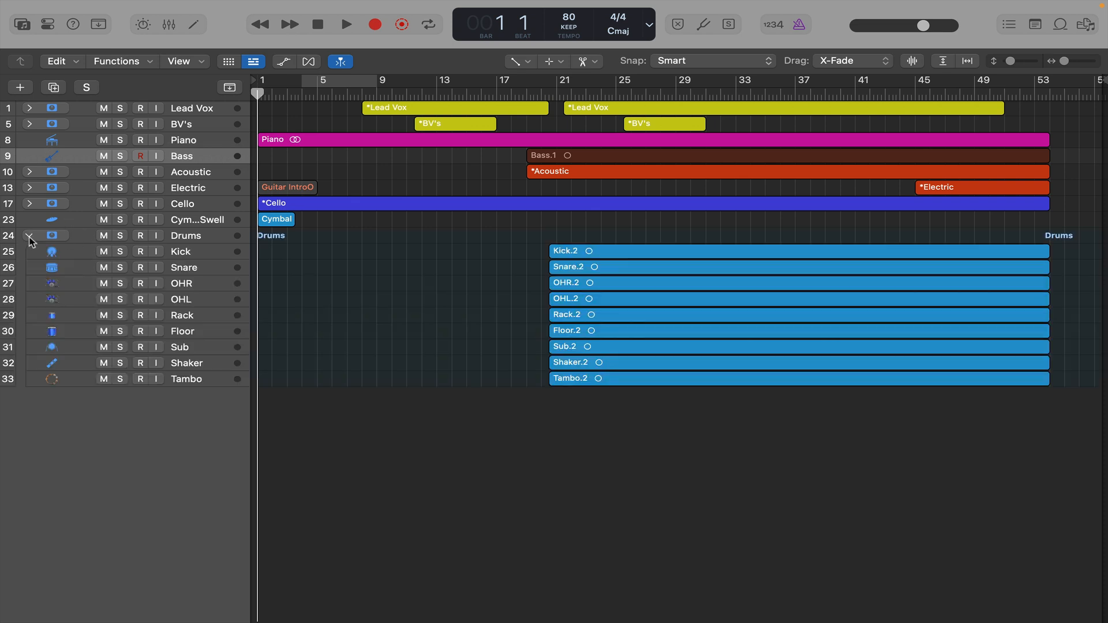
{"action": "key", "text": "x"}
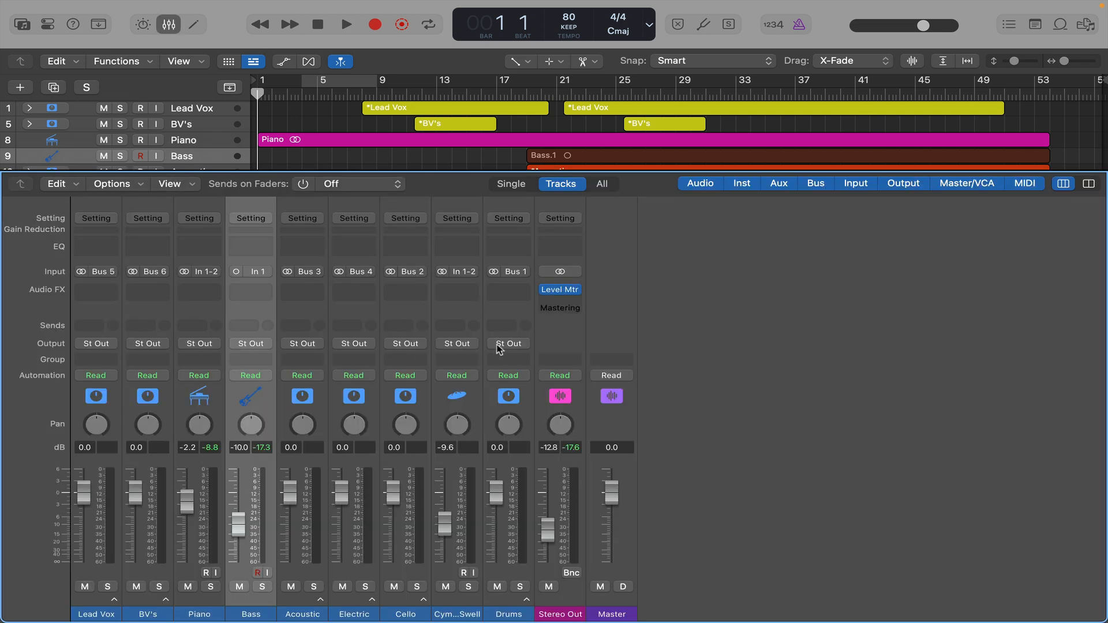
{"action": "left_click", "coordinate": [169, 27]}
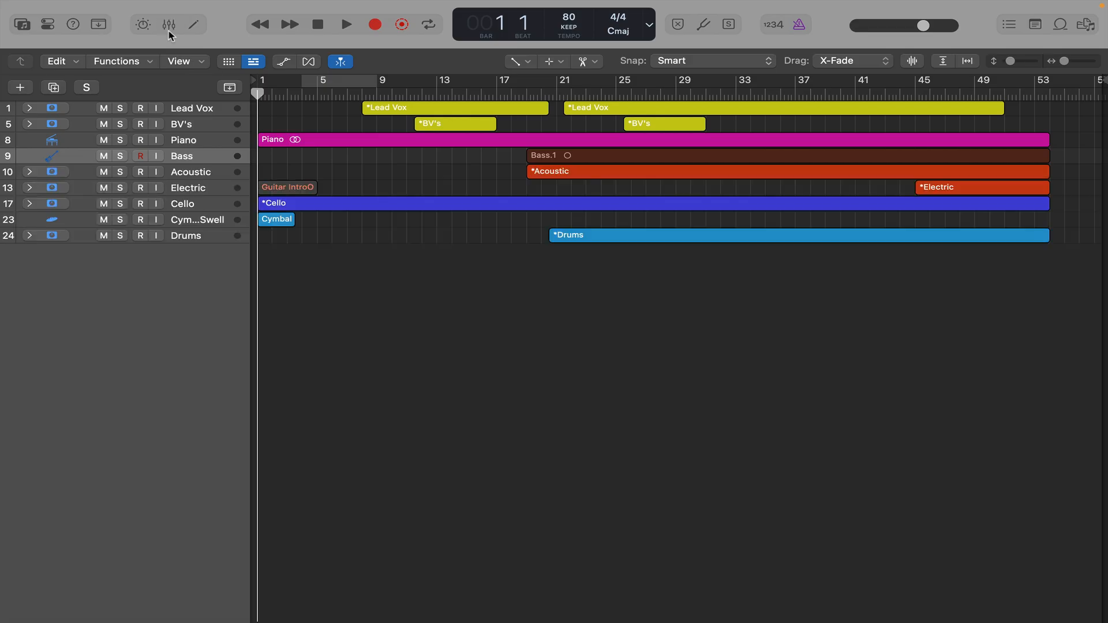
Add a Bus 7 send to the Bass channel and name its new aux channel P.comp.
{"action": "left_click", "coordinate": [184, 156]}
{"action": "key", "text": "x"}
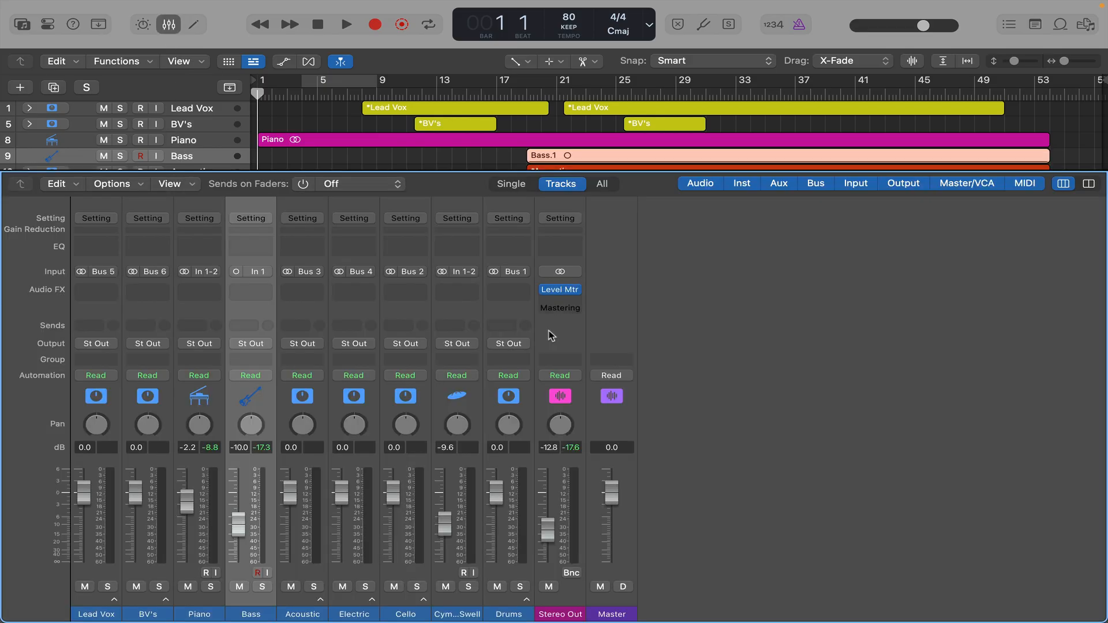
{"action": "left_click", "coordinate": [248, 325]}
{"action": "left_click", "coordinate": [561, 549]}
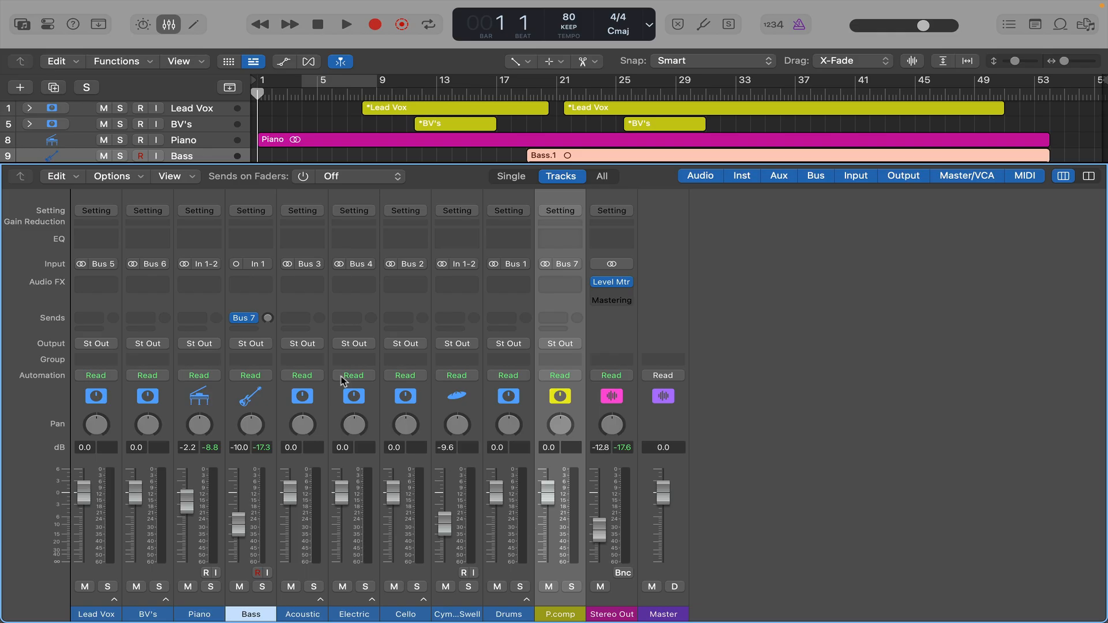
Add a Bus 8 send to the Bass channel and name its new aux channel Reverb.
{"action": "left_click", "coordinate": [247, 321]}
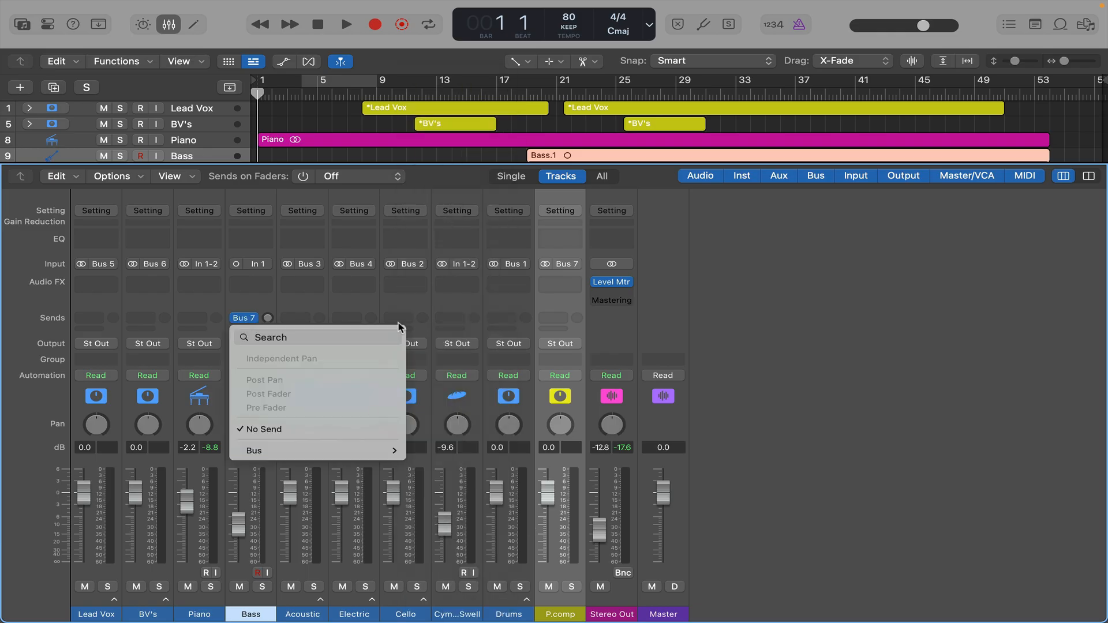
{"action": "mouse_move", "coordinate": [314, 451]}
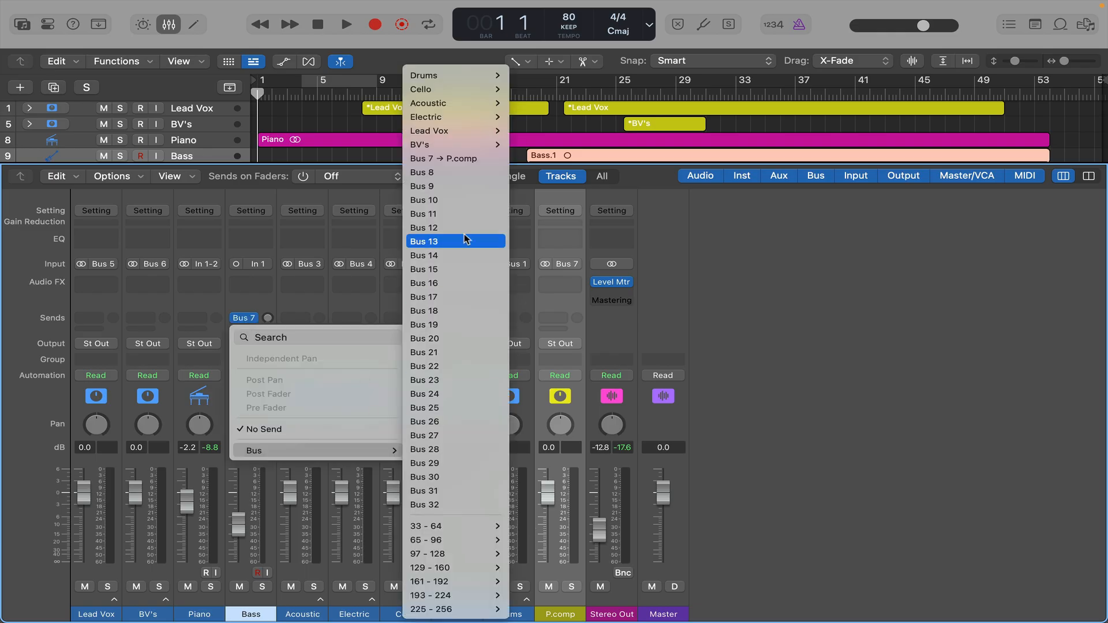
{"action": "left_click", "coordinate": [471, 173]}
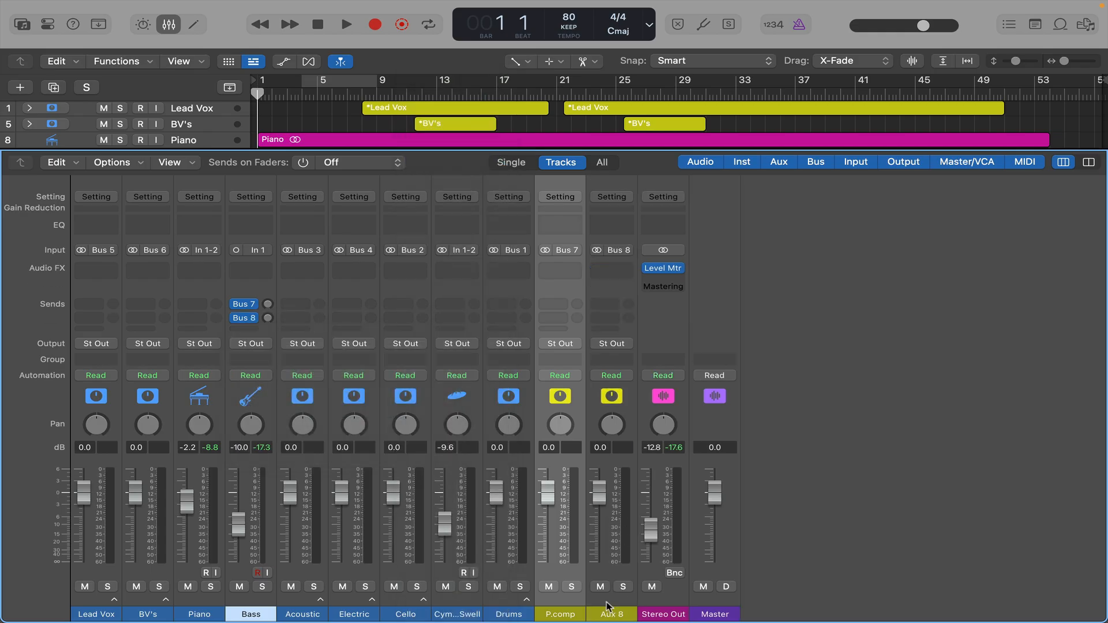
{"action": "left_click", "coordinate": [606, 606]}
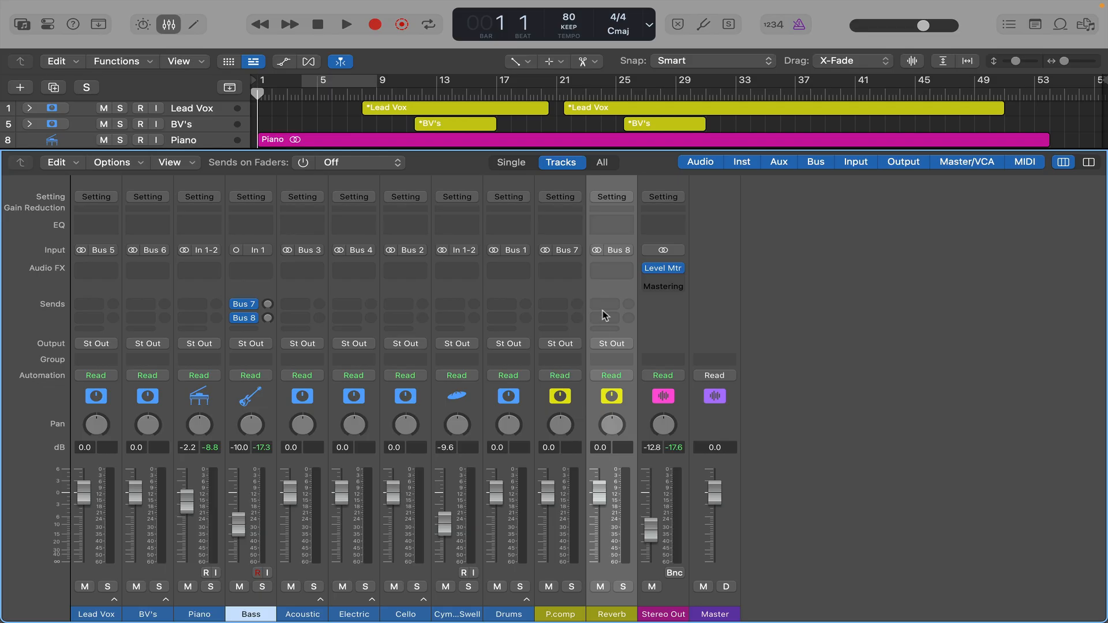
Insert the Raum reverb plug-in on the Reverb aux channel.
{"action": "left_click", "coordinate": [613, 270]}
{"action": "type", "text": "r"}
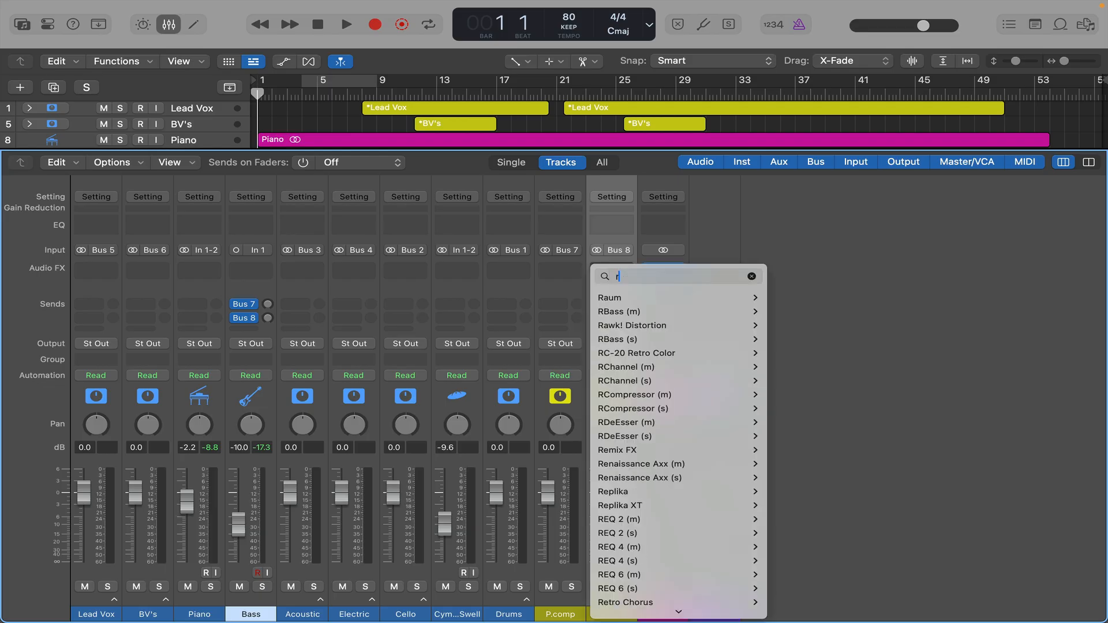
{"action": "mouse_move", "coordinate": [744, 297]}
{"action": "left_click", "coordinate": [792, 298]}
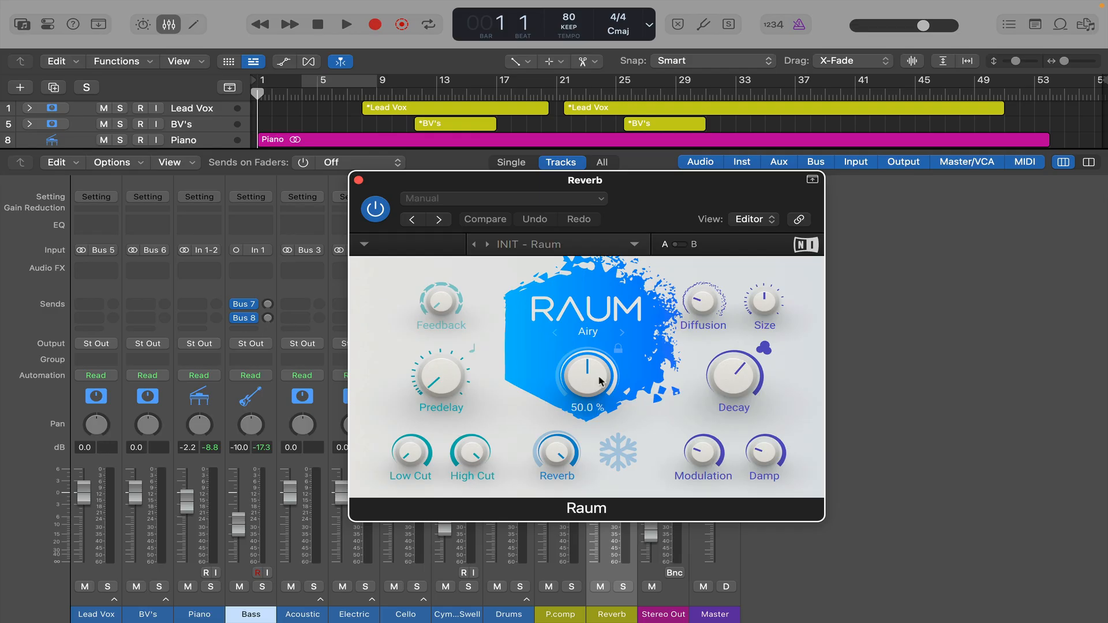
Lower Raum's Mix on the Reverb channel, set its Low Cut to about -3.20 dB and reduce its High Cut.
{"action": "left_click_drag", "start_coordinate": [602, 383], "coordinate": [531, 453]}
{"action": "left_click_drag", "start_coordinate": [414, 451], "coordinate": [416, 388]}
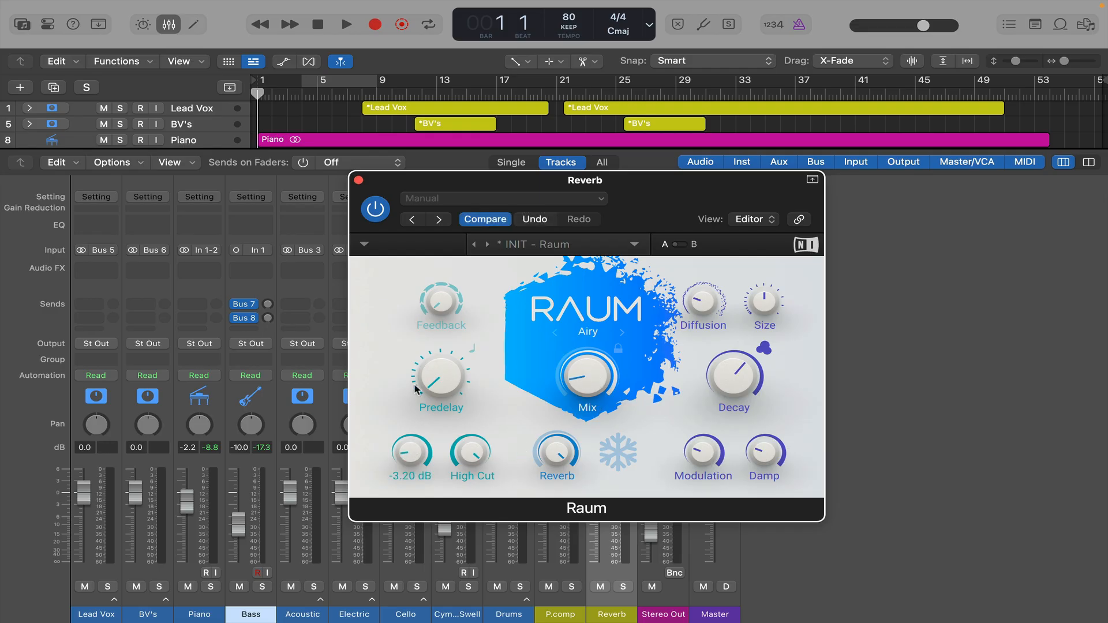
{"action": "left_click_drag", "start_coordinate": [459, 449], "coordinate": [439, 542]}
{"action": "mouse_move", "coordinate": [586, 383]}
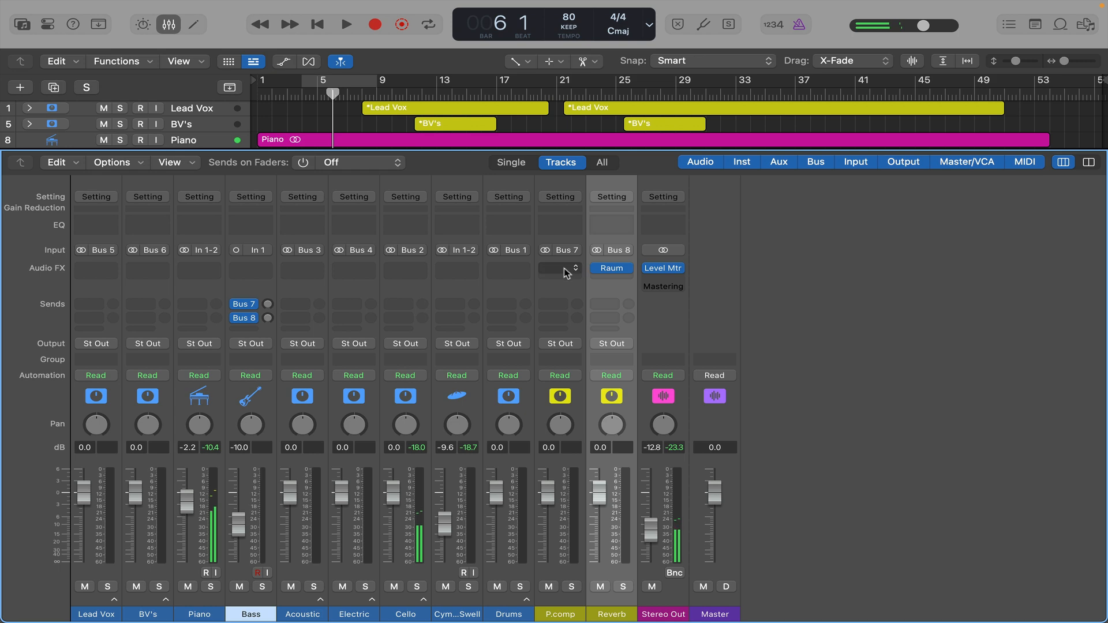
Insert the CLA-2A (s) compressor on the P.comp aux channel.
{"action": "left_click", "coordinate": [562, 270]}
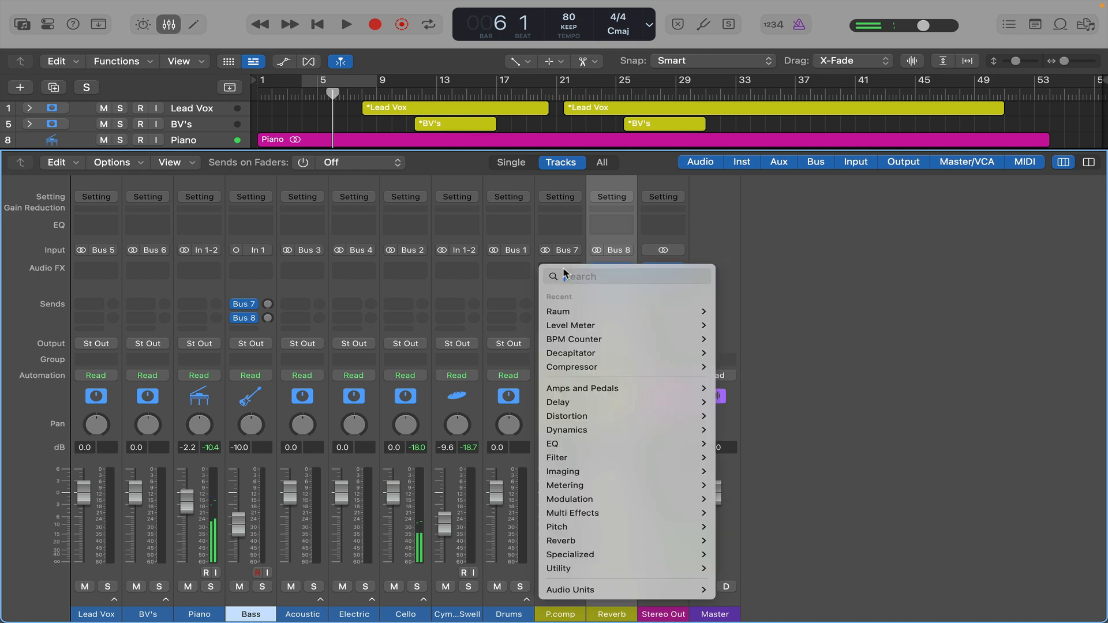
{"action": "type", "text": "2a"}
{"action": "mouse_move", "coordinate": [590, 316]}
{"action": "left_click", "coordinate": [726, 312]}
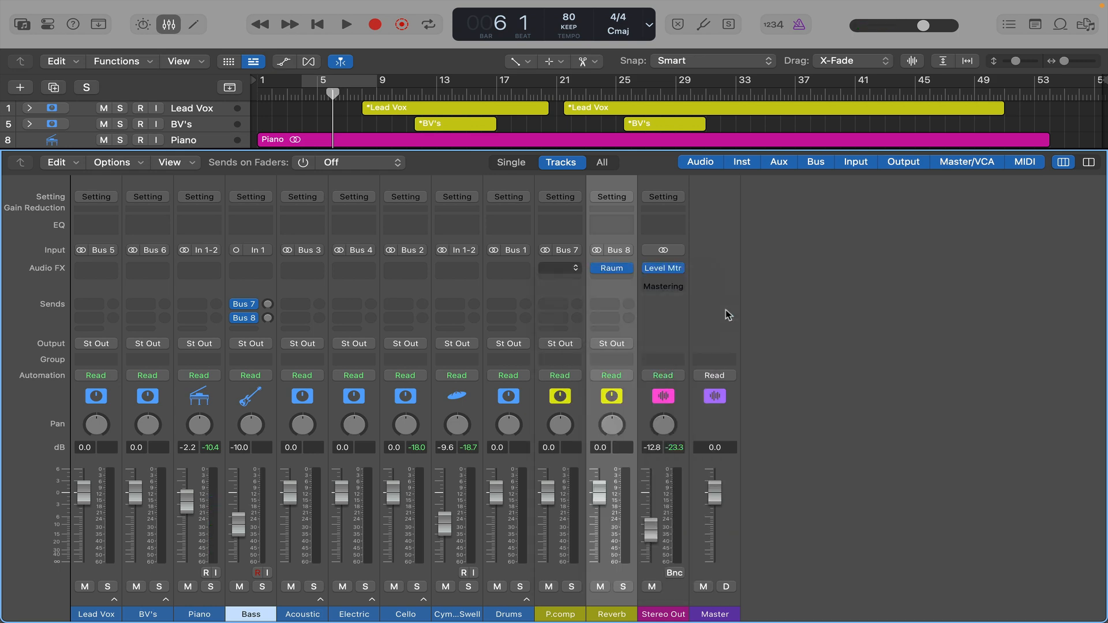
Set a cycle range from bar 21 to bar 33 and play back the section.
{"action": "left_click_drag", "start_coordinate": [559, 92], "coordinate": [568, 101]}
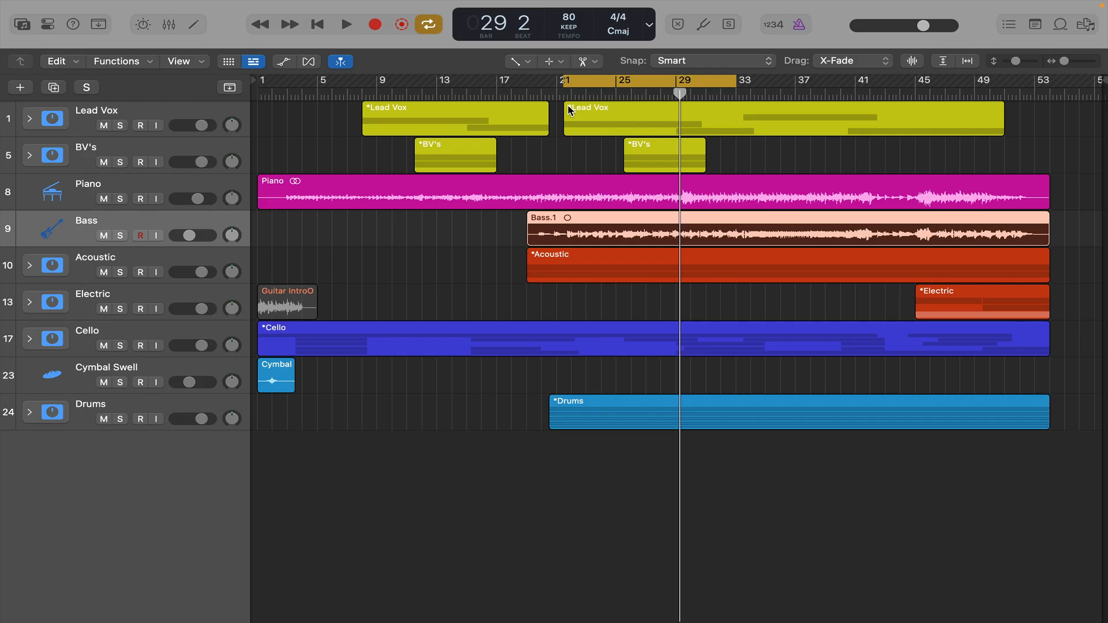
{"action": "key", "text": "space"}
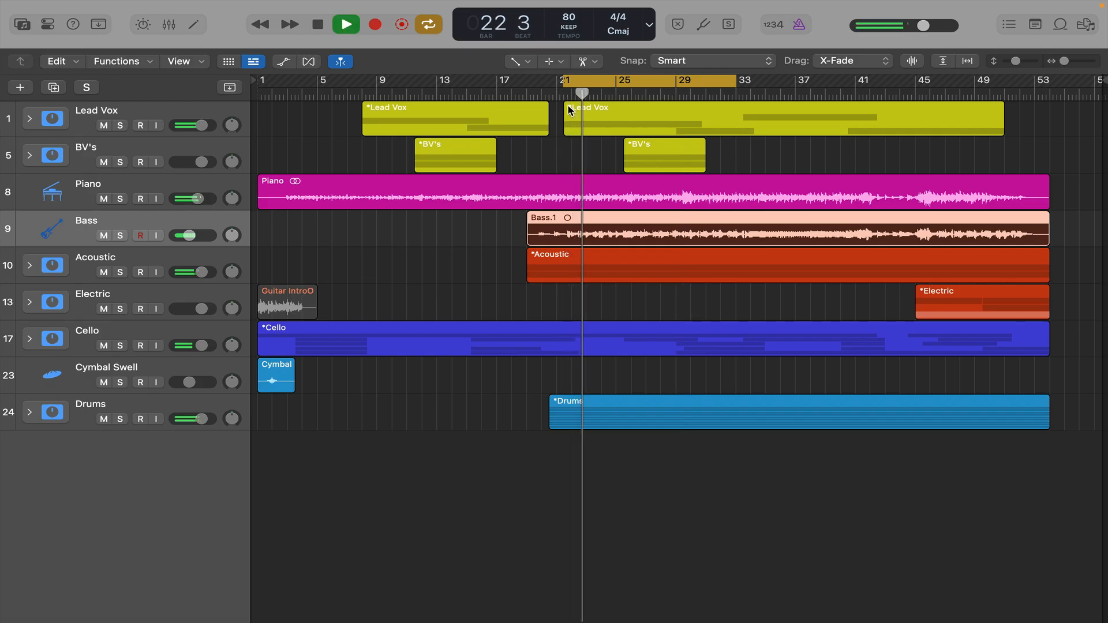
{"action": "key", "text": "space"}
Insert the F6 (s) EQ on the Drums channel with a high-pass filter at 47 Hz.
{"action": "left_click", "coordinate": [161, 404]}
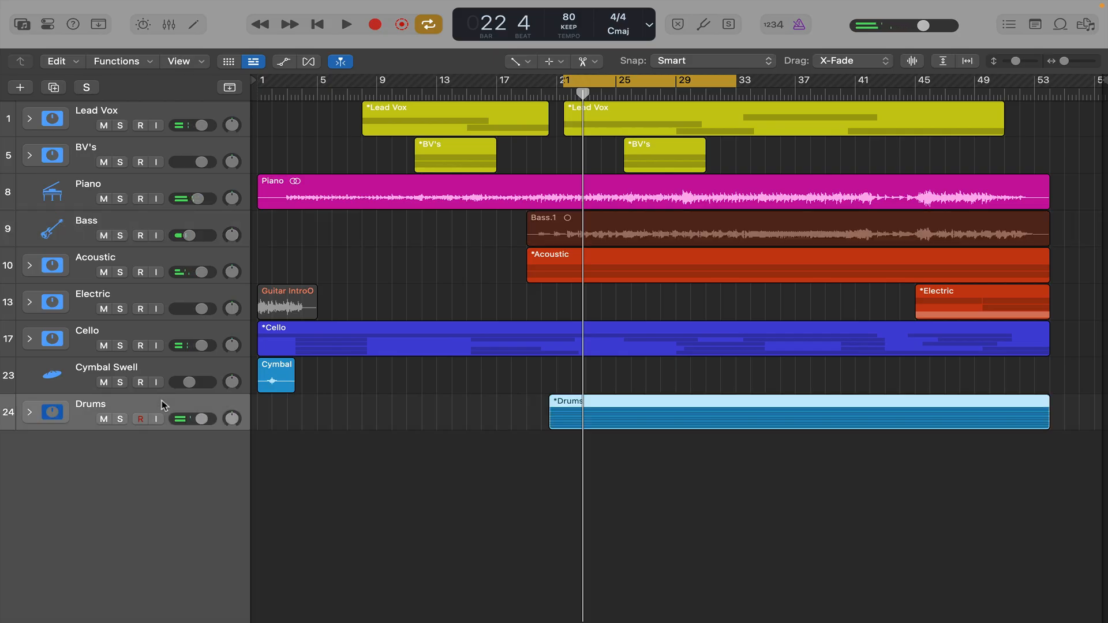
{"action": "key", "text": "x"}
{"action": "left_click", "coordinate": [504, 269]}
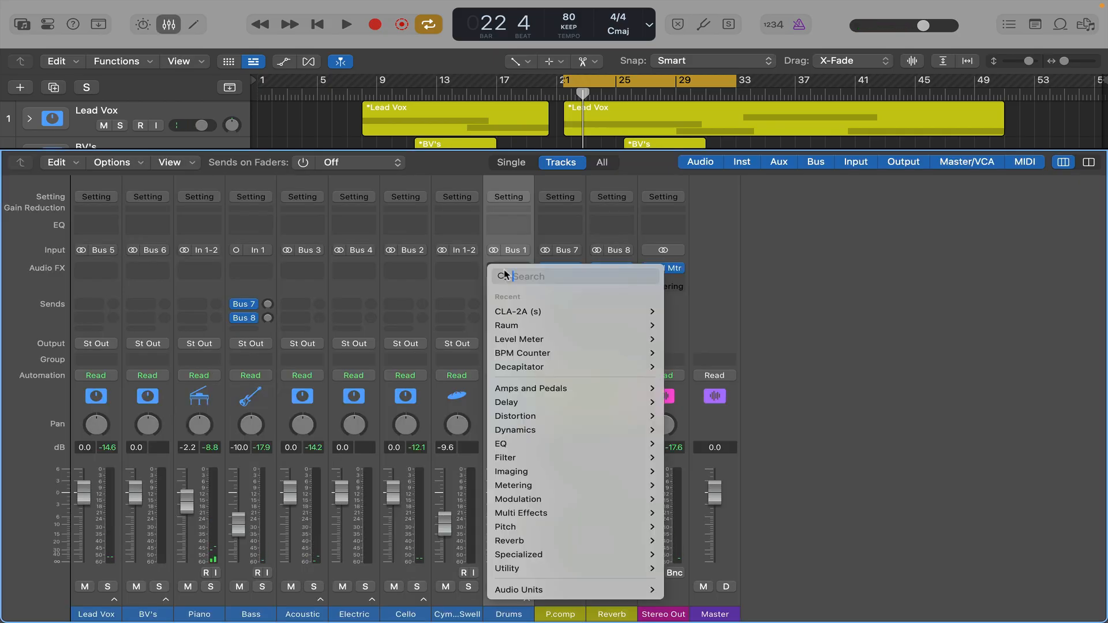
{"action": "type", "text": "f6"}
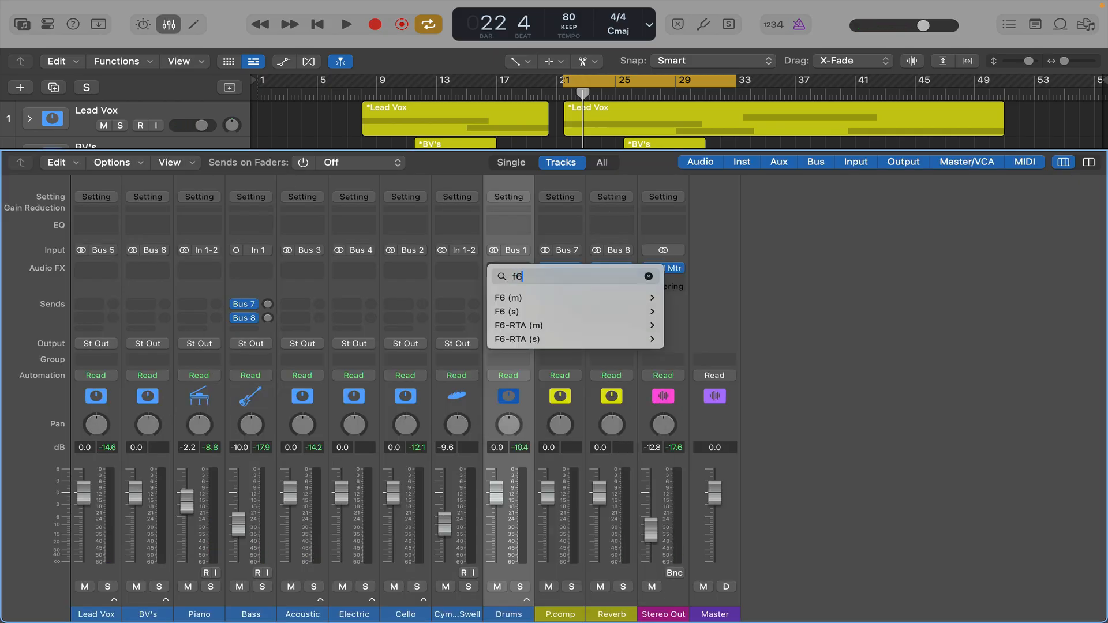
{"action": "mouse_move", "coordinate": [587, 311]}
{"action": "left_click", "coordinate": [677, 312]}
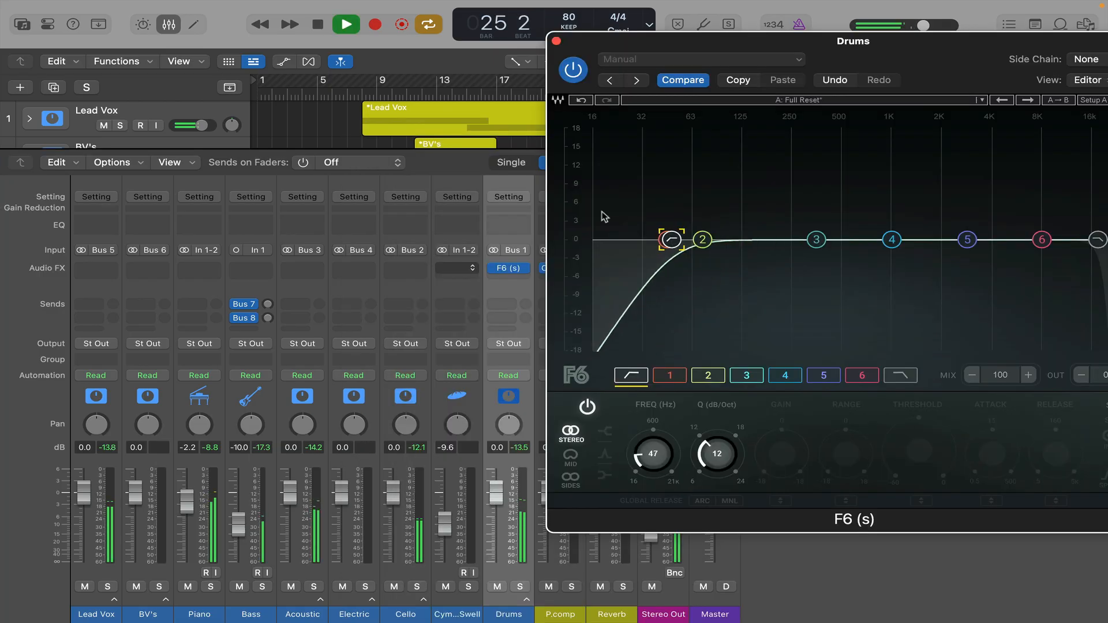
{"action": "left_click", "coordinate": [557, 41]}
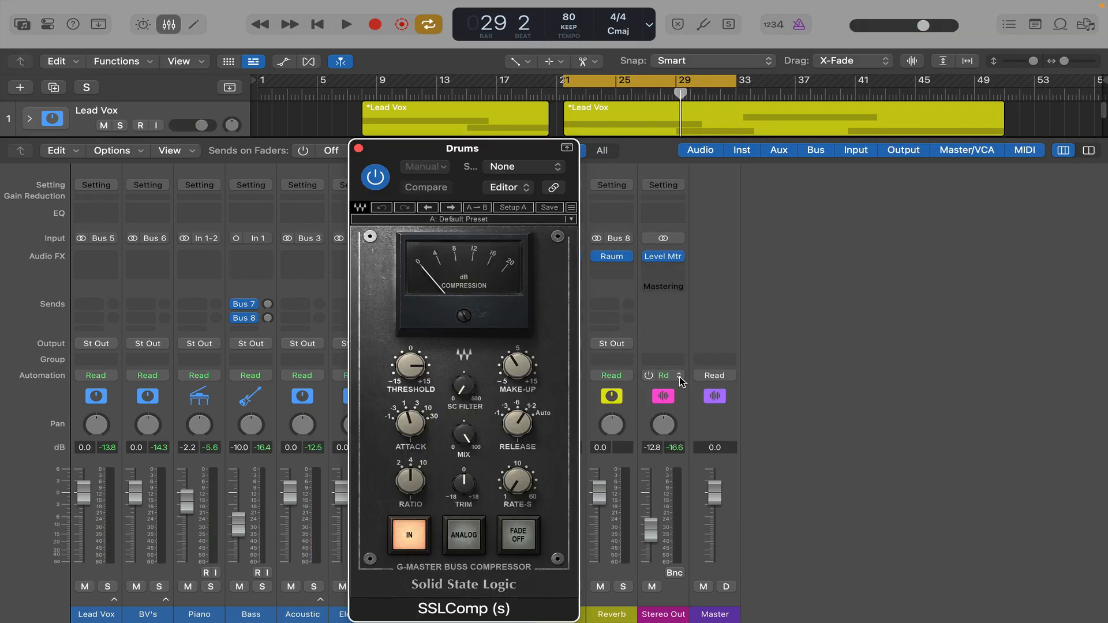
Lower the threshold of the SSLComp (s) compressor on Drums to about 3.6 while listening to the cycled section.
{"action": "left_click_drag", "start_coordinate": [495, 149], "coordinate": [205, 86]}
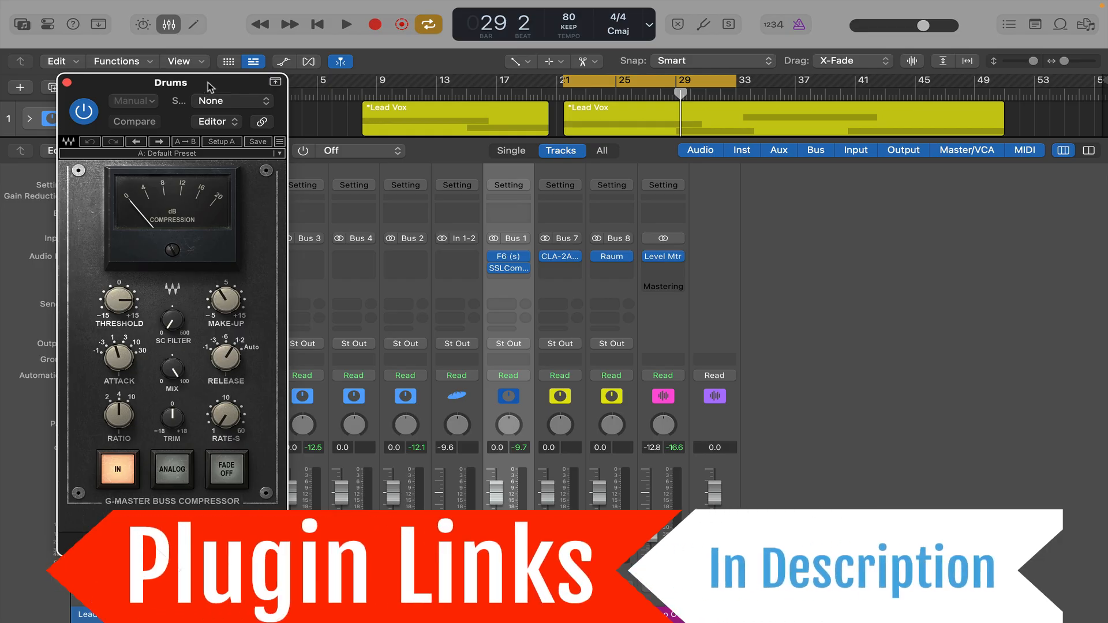
{"action": "left_click_drag", "start_coordinate": [211, 87], "coordinate": [185, 46]}
{"action": "key", "text": "space"}
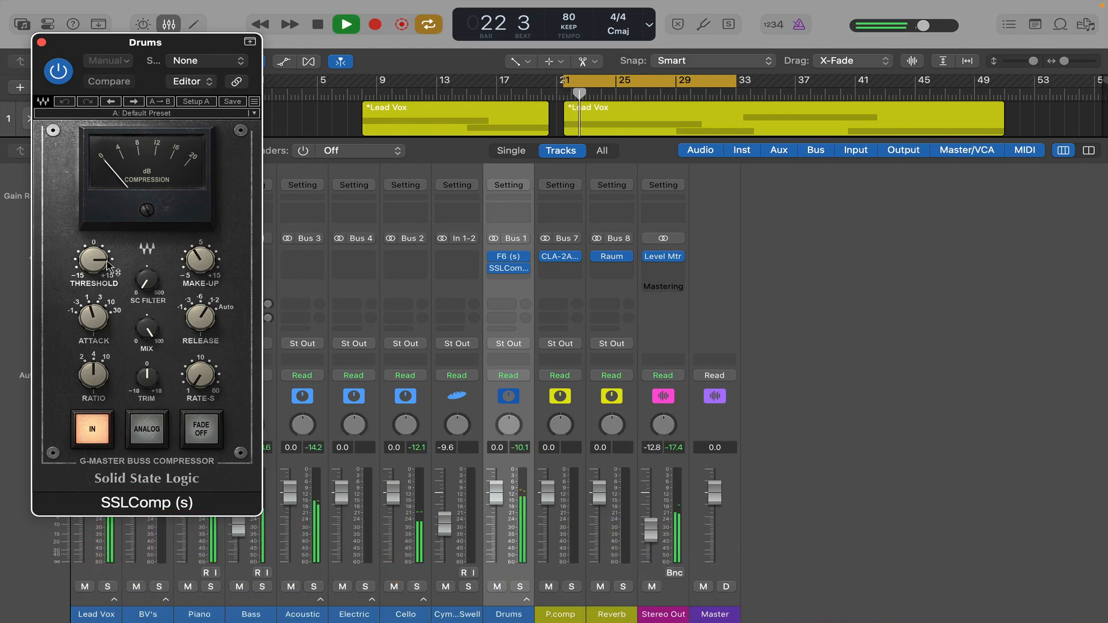
{"action": "left_click_drag", "start_coordinate": [107, 267], "coordinate": [107, 283]}
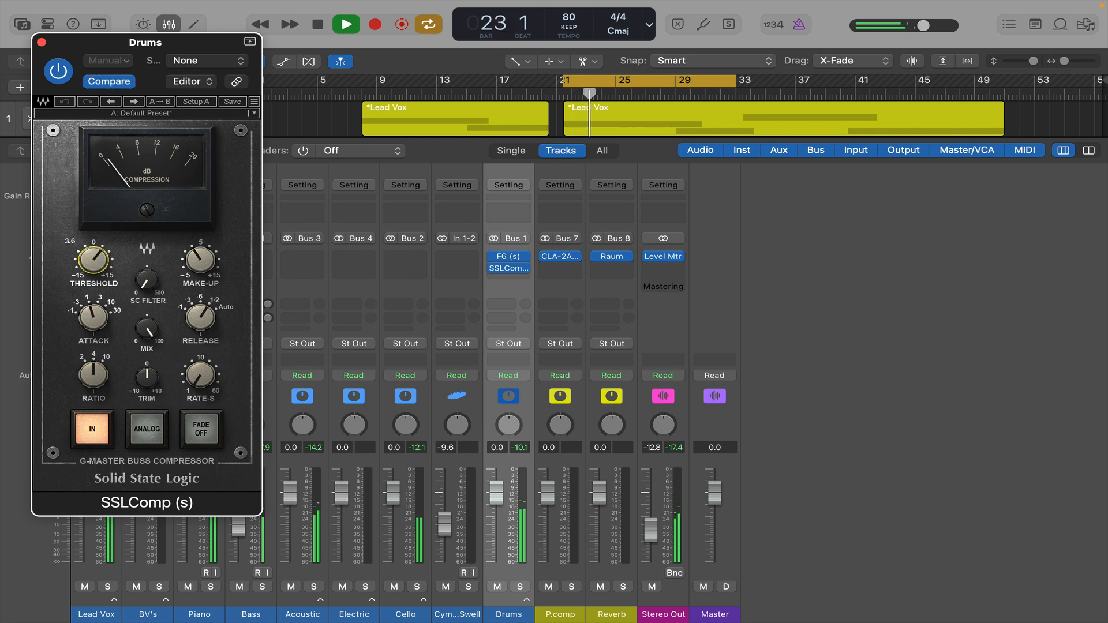
{"action": "key", "text": "space"}
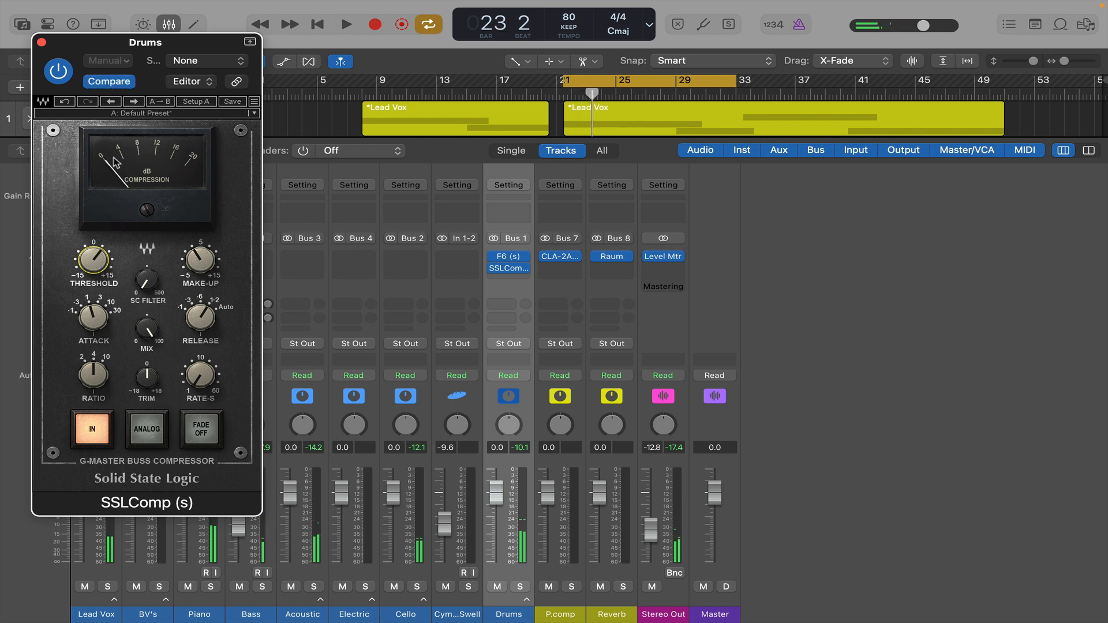
{"action": "key", "text": "space"}
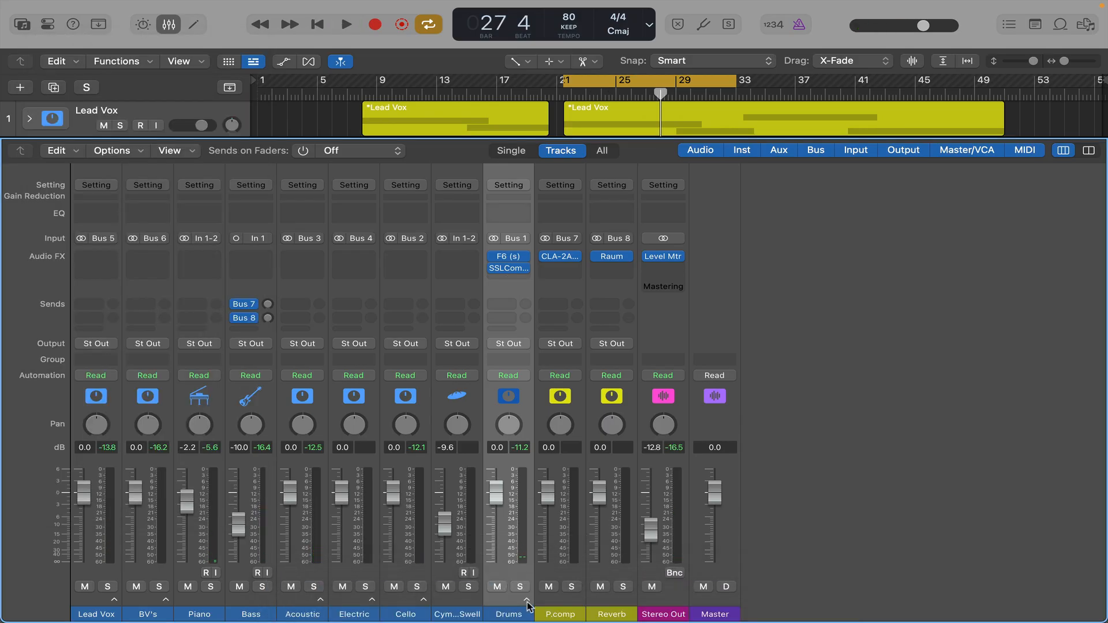
Expand the Drums stack in the mixer and insert the Fresh Air plug-in on the Snare channel.
{"action": "left_click", "coordinate": [526, 600]}
{"action": "left_click", "coordinate": [607, 263]}
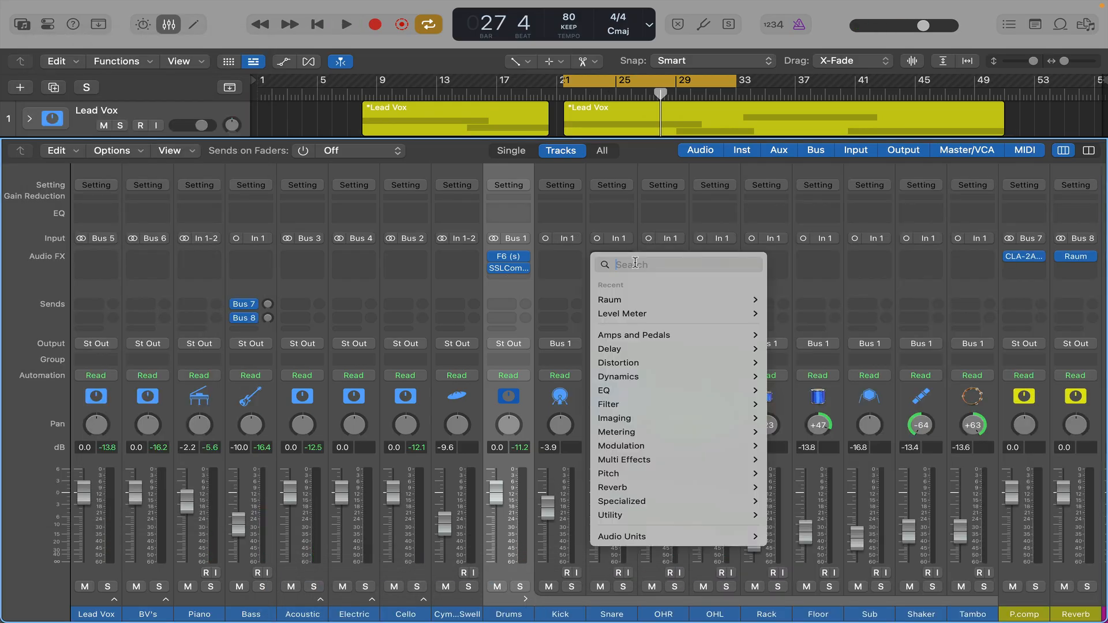
{"action": "type", "text": "fre"}
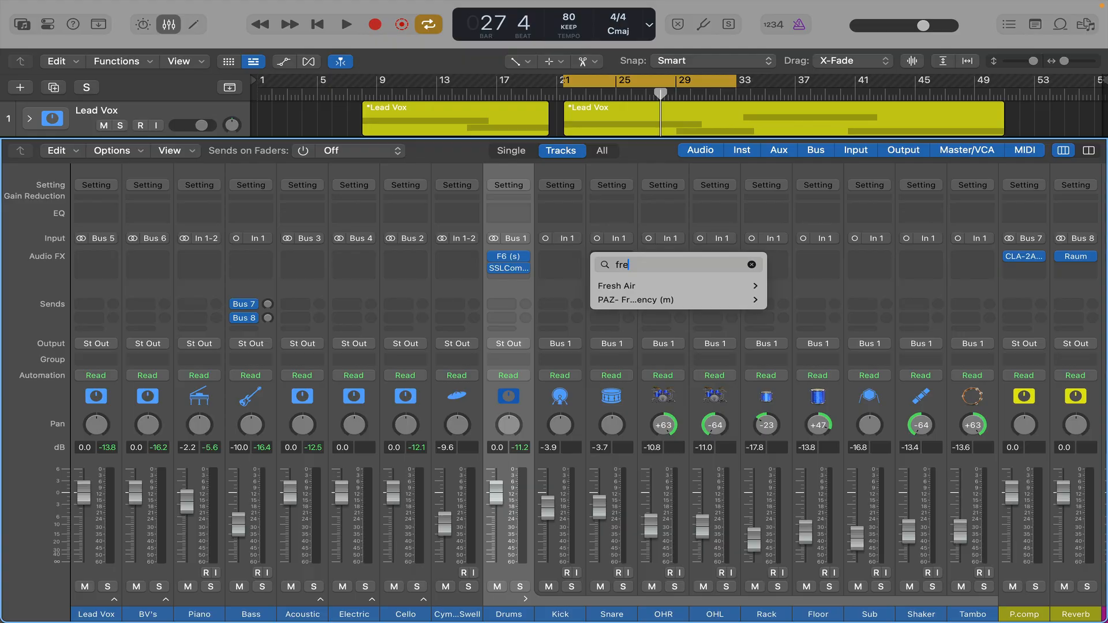
{"action": "type", "text": "s"}
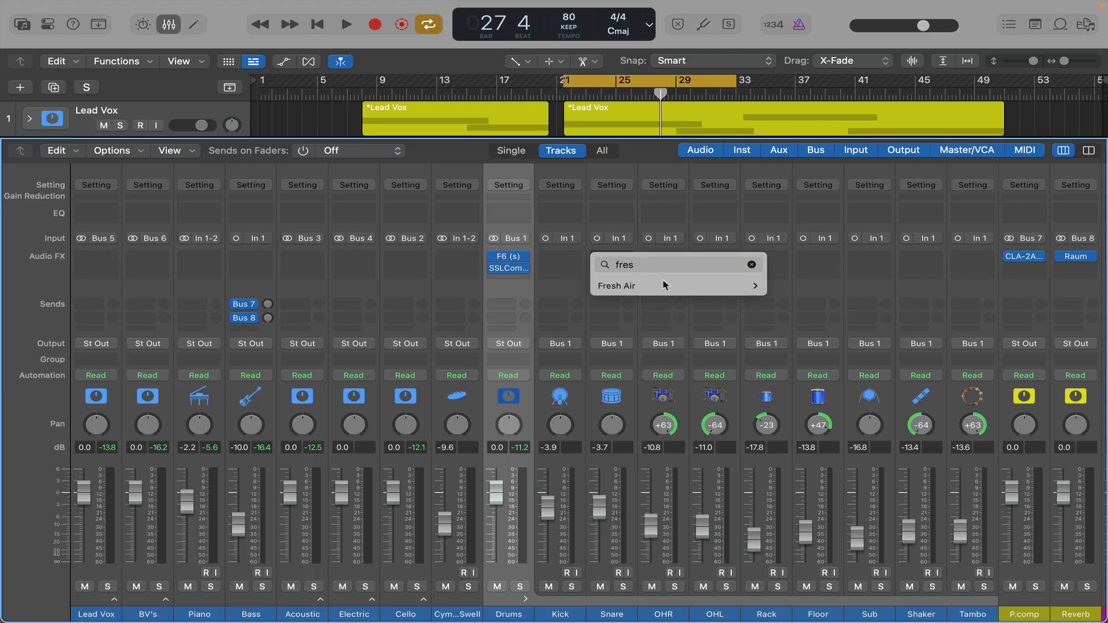
{"action": "mouse_move", "coordinate": [664, 285]}
{"action": "left_click", "coordinate": [787, 285]}
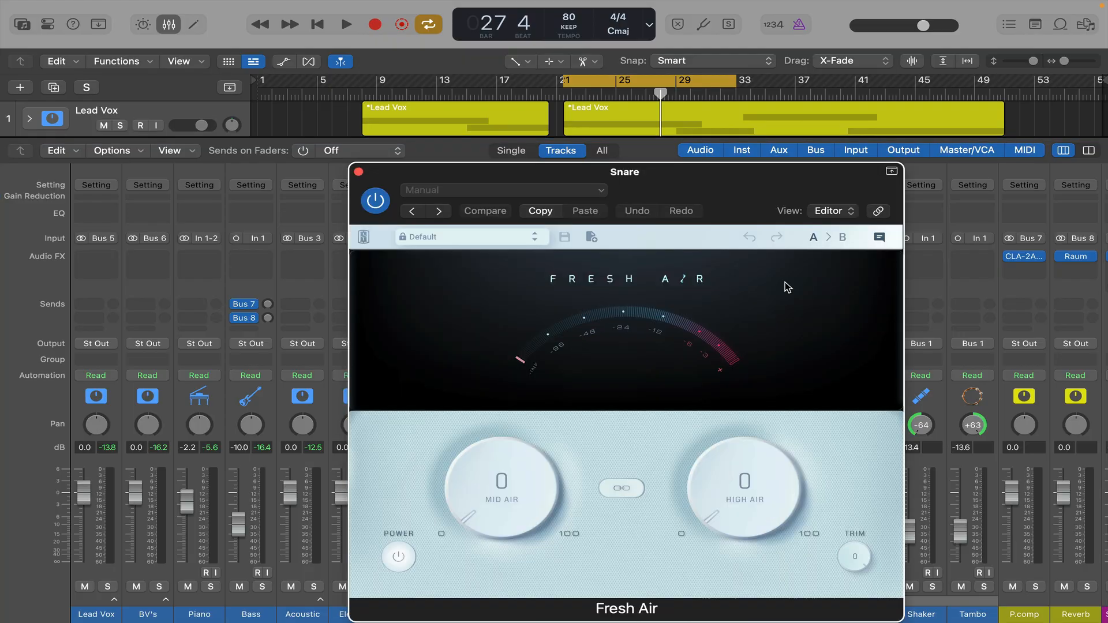
Brighten the snare with Fresh Air during playback, setting Mid Air to 13 and raising High Air.
{"action": "left_click_drag", "start_coordinate": [744, 495], "coordinate": [733, 416]}
{"action": "key", "text": "space"}
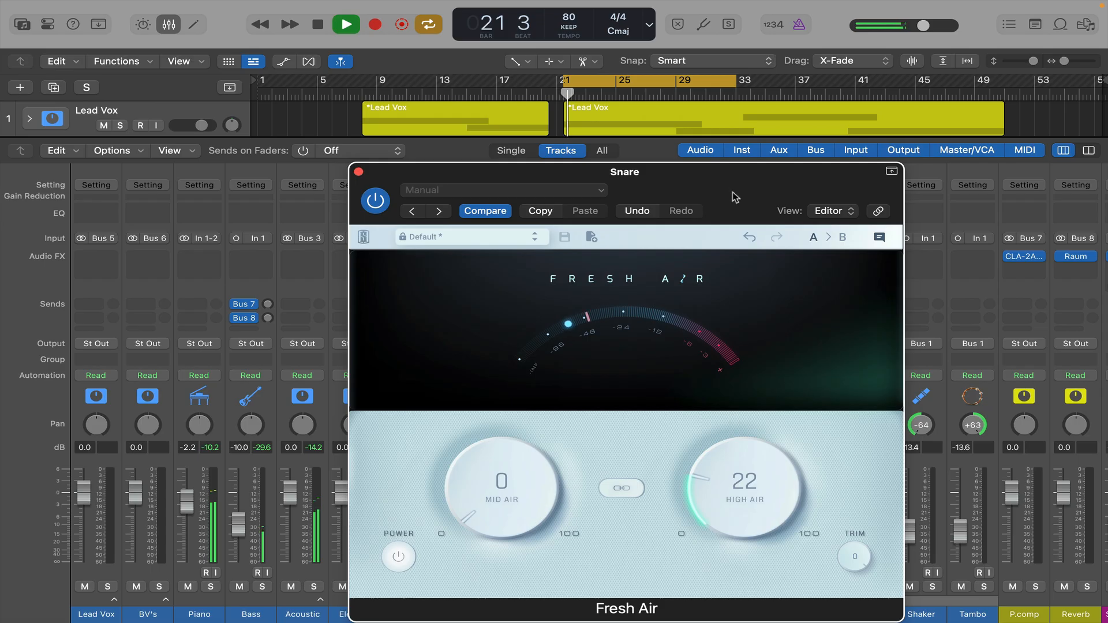
{"action": "left_click_drag", "start_coordinate": [735, 197], "coordinate": [423, 48]}
{"action": "left_click_drag", "start_coordinate": [217, 326], "coordinate": [162, 309]}
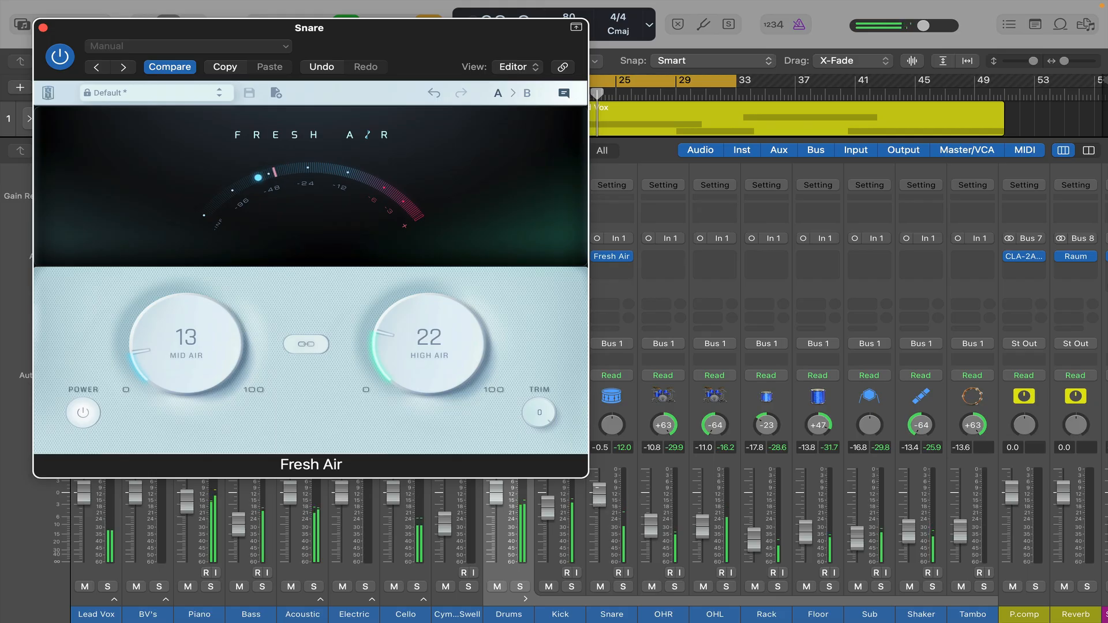
{"action": "left_click_drag", "start_coordinate": [434, 347], "coordinate": [414, 333]}
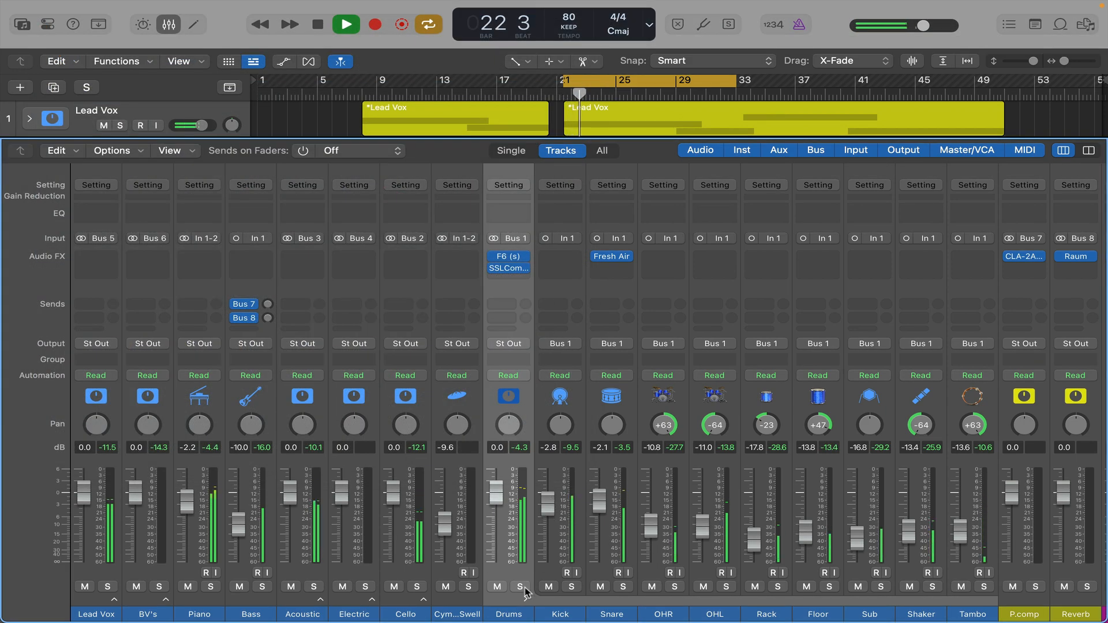
Solo the Drums stack and raise the overheads, OHR to -4.7 dB and OHL to -8.6 dB, then collapse the stack.
{"action": "left_click", "coordinate": [521, 587]}
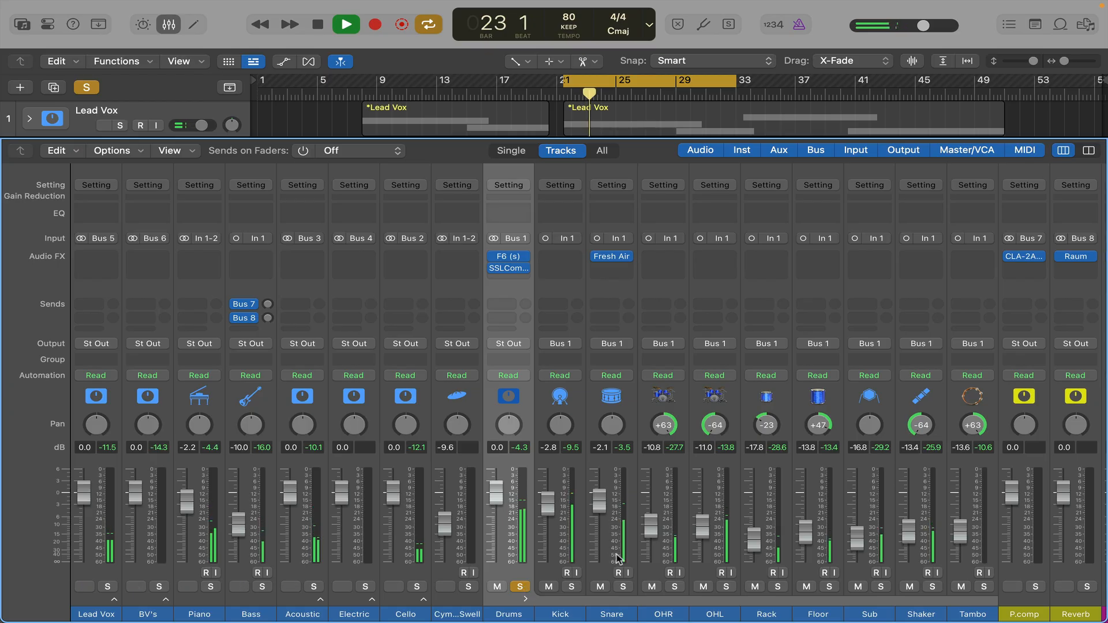
{"action": "left_click_drag", "start_coordinate": [650, 528], "coordinate": [702, 525]}
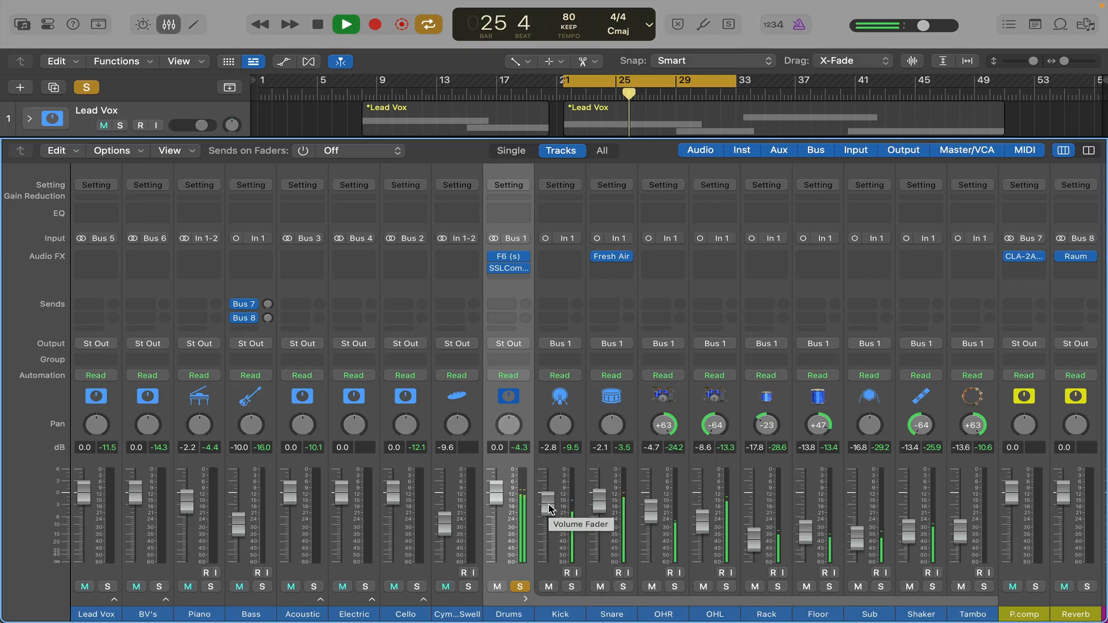
{"action": "key", "text": "space"}
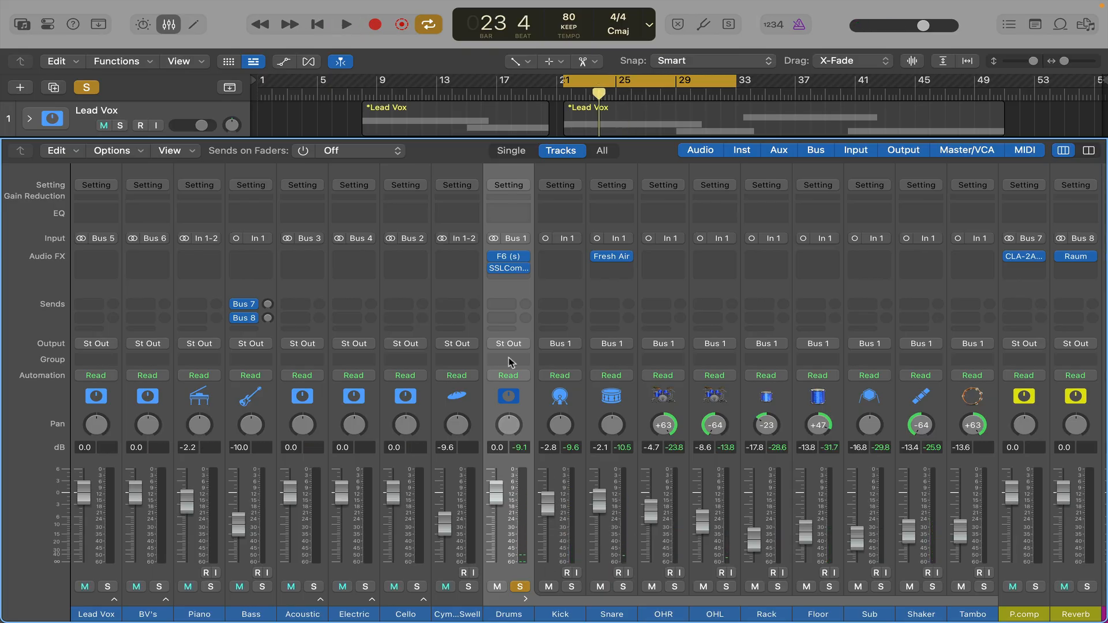
{"action": "left_click", "coordinate": [525, 599]}
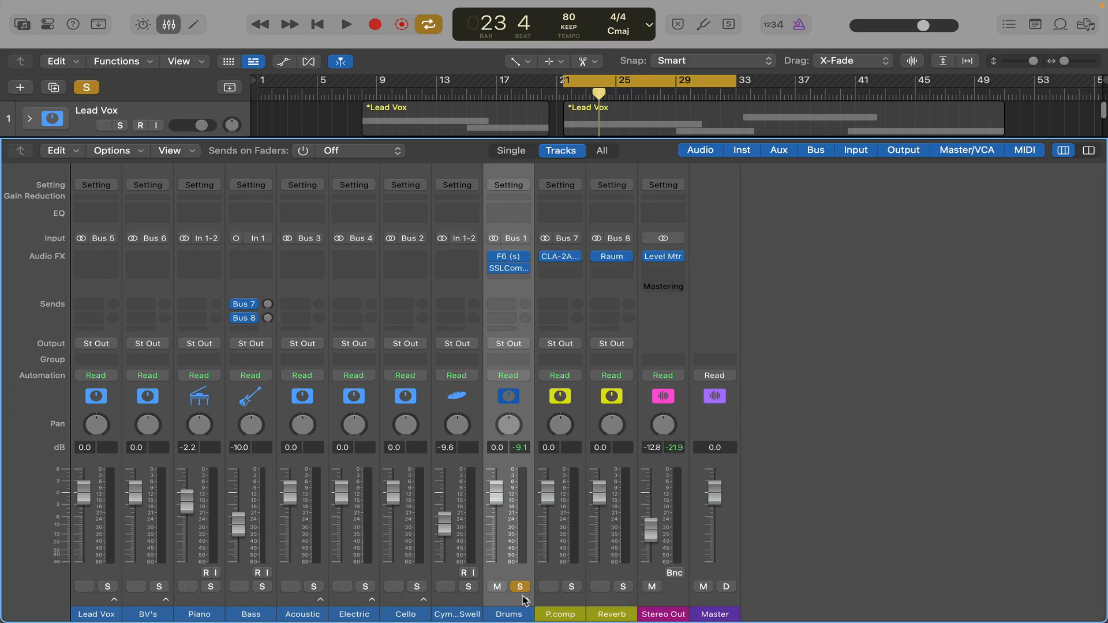
Add a Bus 7 send to P.comp on the Drums channel and take Drums out of solo.
{"action": "left_click", "coordinate": [502, 304]}
{"action": "mouse_move", "coordinate": [522, 431]}
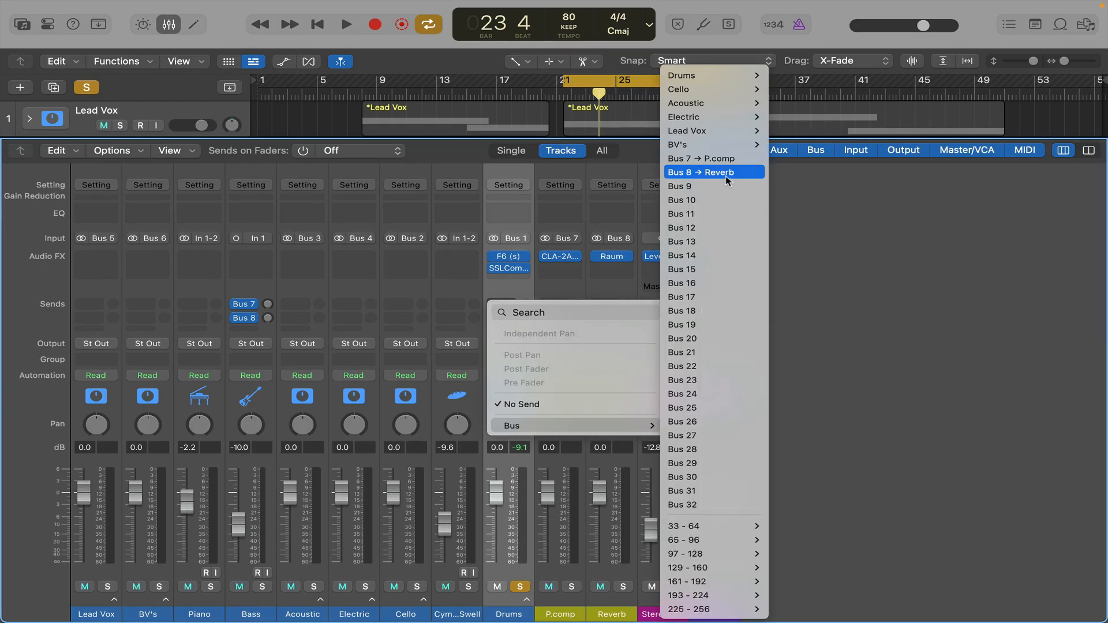
{"action": "left_click", "coordinate": [698, 158]}
{"action": "key", "text": "space"}
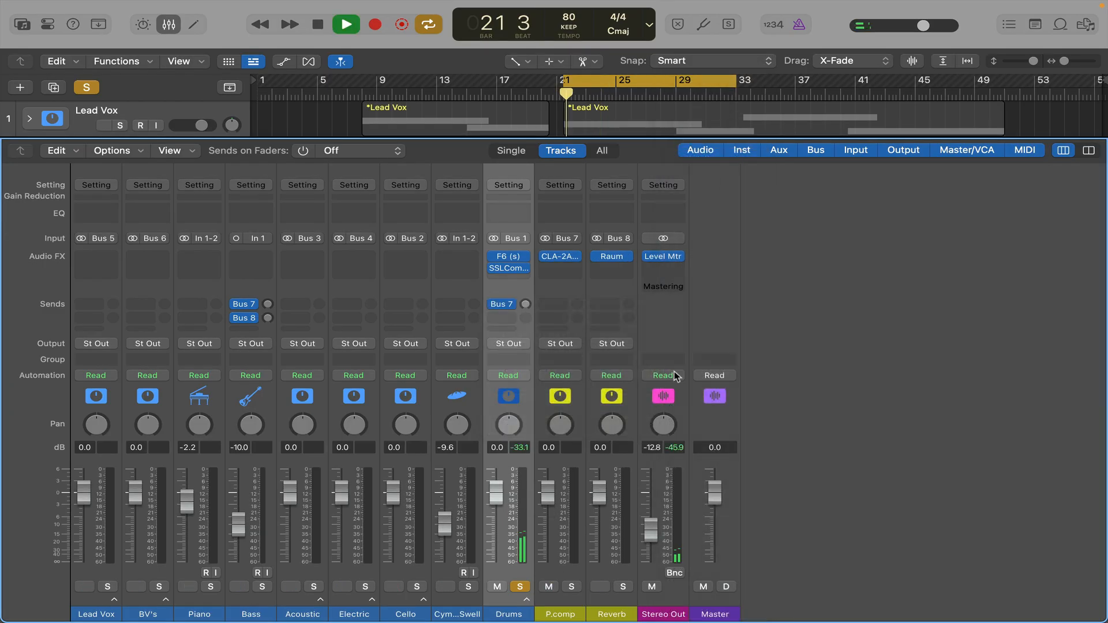
{"action": "left_click", "coordinate": [521, 586]}
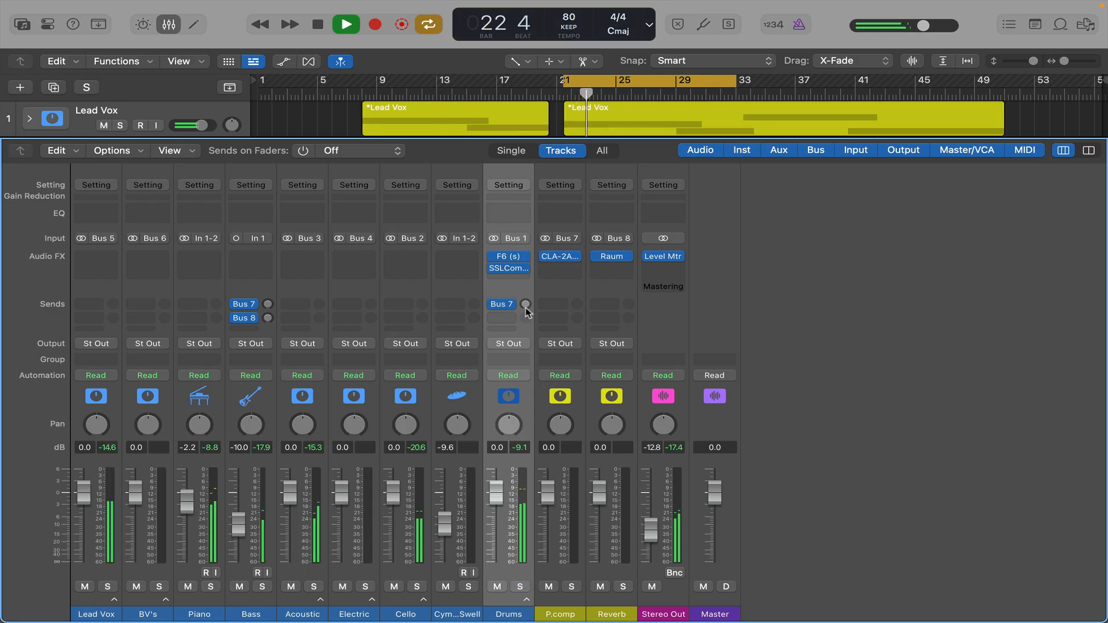
{"action": "key", "text": "space"}
Balance the drums' parallel compression by raising their Bus 7 send and setting the P.comp fader to -3.1 dB, and audition Drums in solo.
{"action": "left_click_drag", "start_coordinate": [526, 306], "coordinate": [530, 291]}
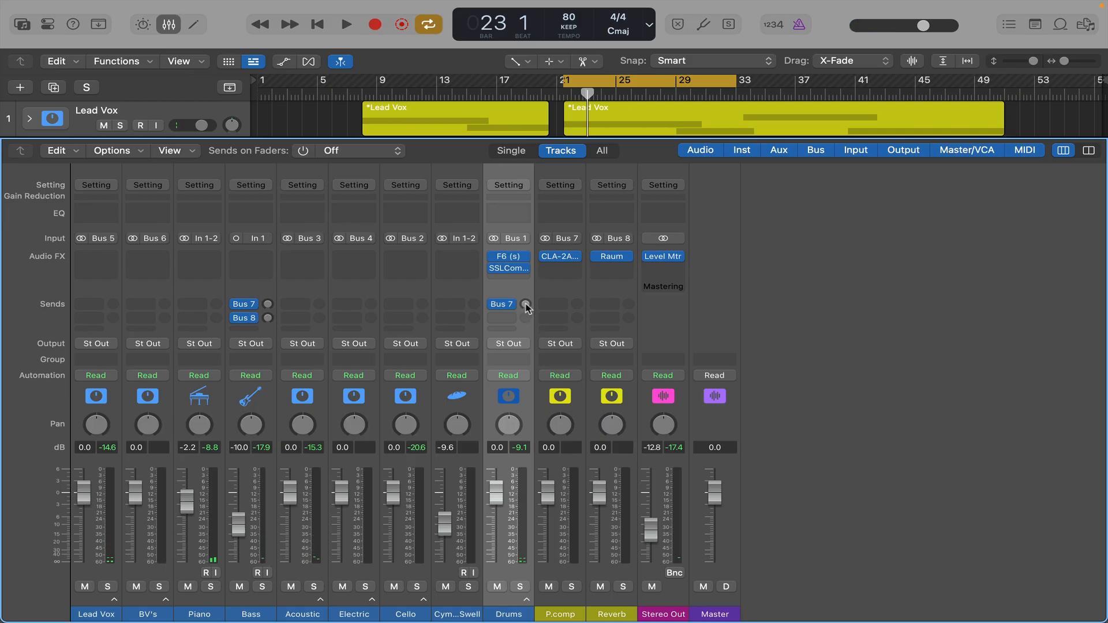
{"action": "left_click_drag", "start_coordinate": [534, 224], "coordinate": [526, 241]}
{"action": "key", "text": "space"}
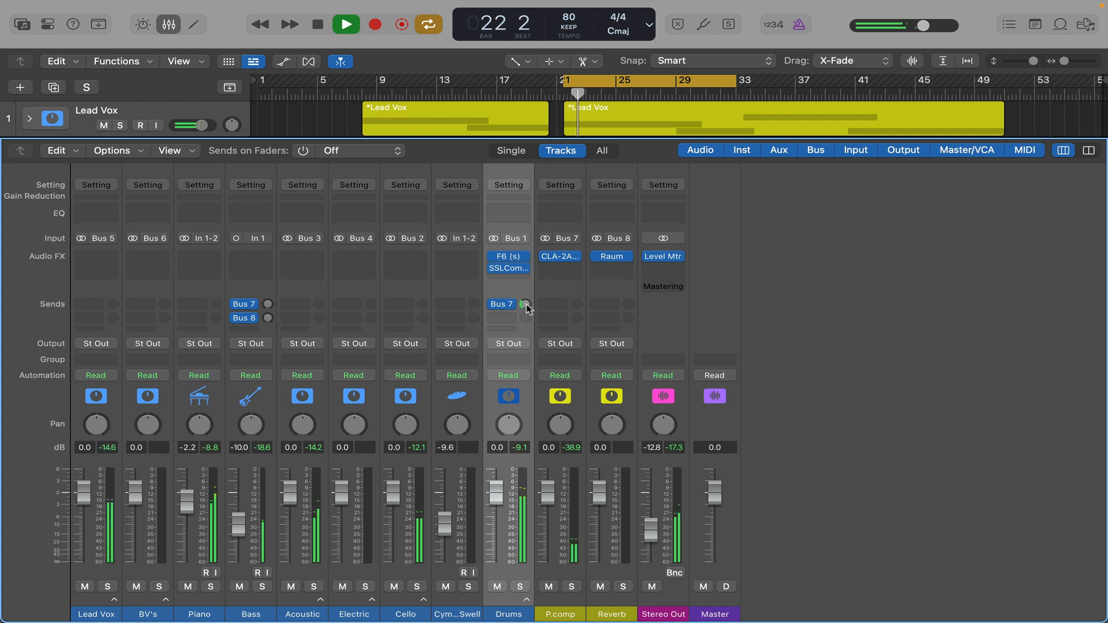
{"action": "mouse_move", "coordinate": [524, 305]}
{"action": "left_mouse_down"}
{"action": "mouse_move", "coordinate": [533, 222]}
{"action": "mouse_move", "coordinate": [528, 289]}
{"action": "left_mouse_up"}
{"action": "left_click_drag", "start_coordinate": [547, 492], "coordinate": [547, 504]}
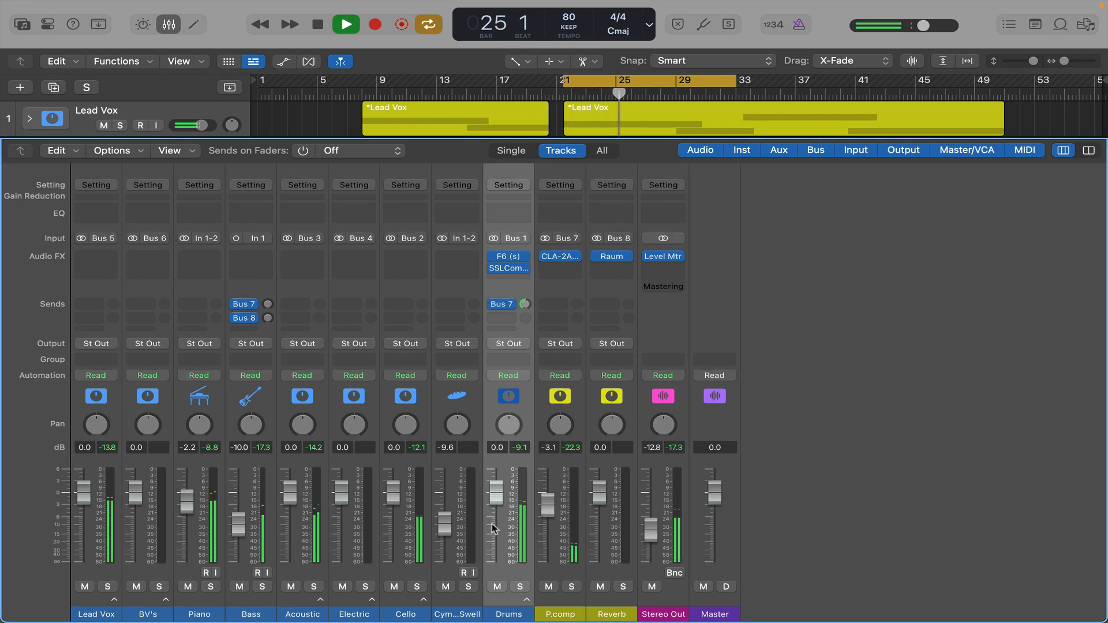
{"action": "left_click", "coordinate": [520, 587]}
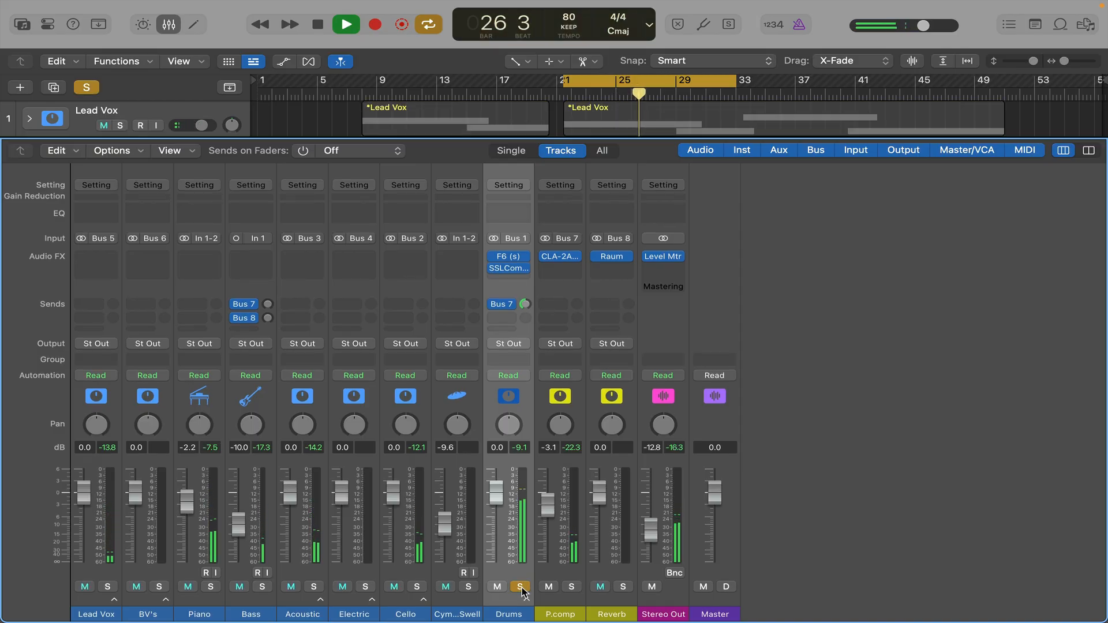
{"action": "key", "text": "space"}
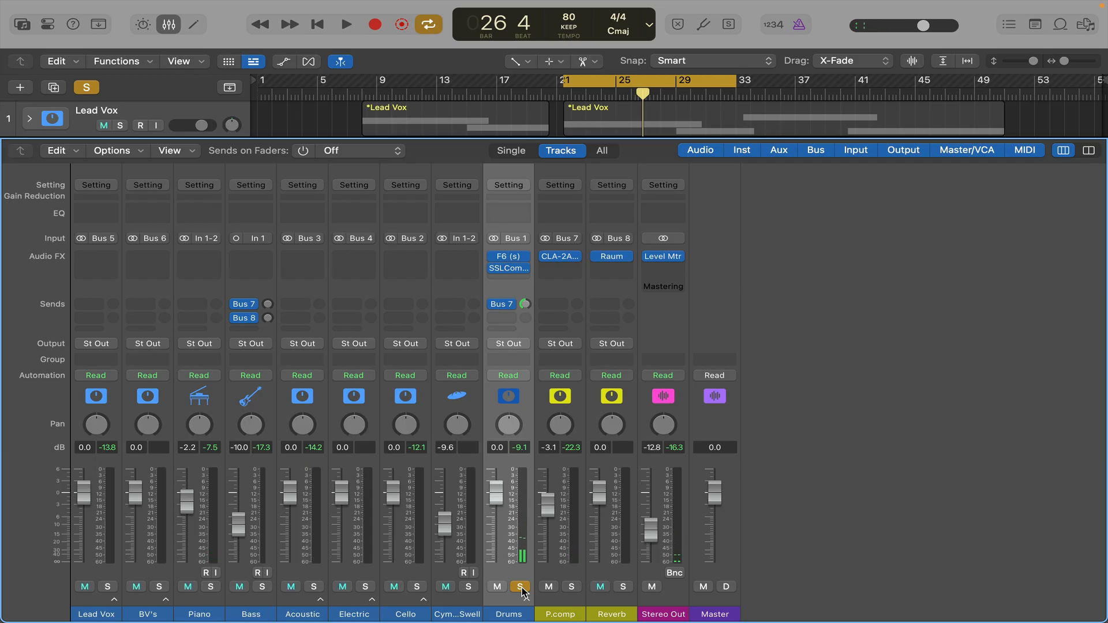
Take Drums out of solo, start playback of the full mix and bring the mixer back into view.
{"action": "left_click", "coordinate": [521, 587]}
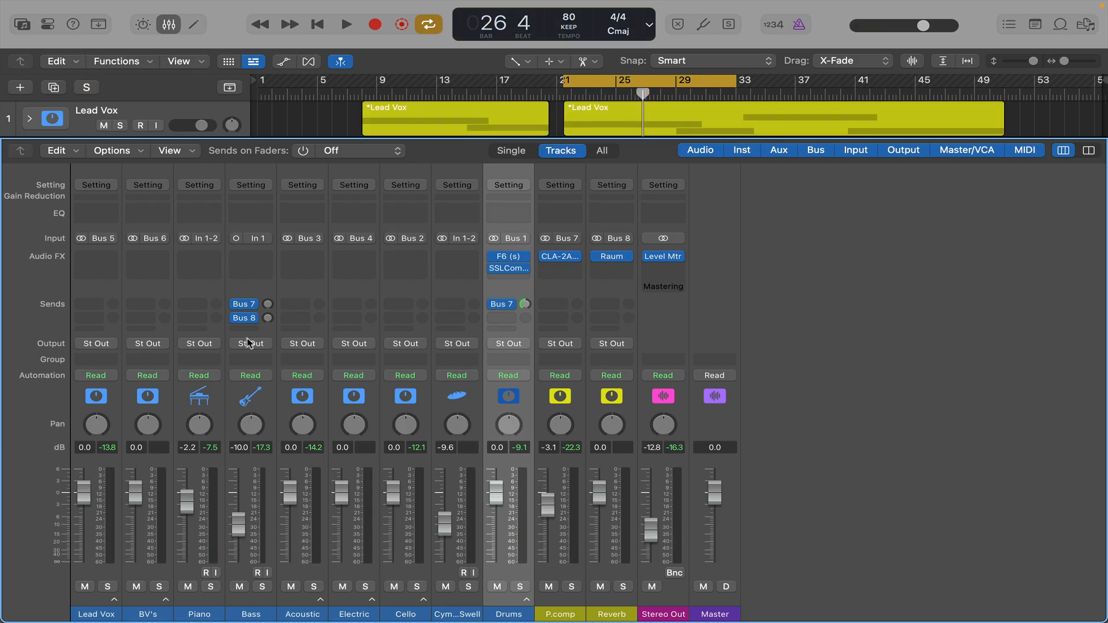
{"action": "key", "text": "x"}
{"action": "key", "text": "space"}
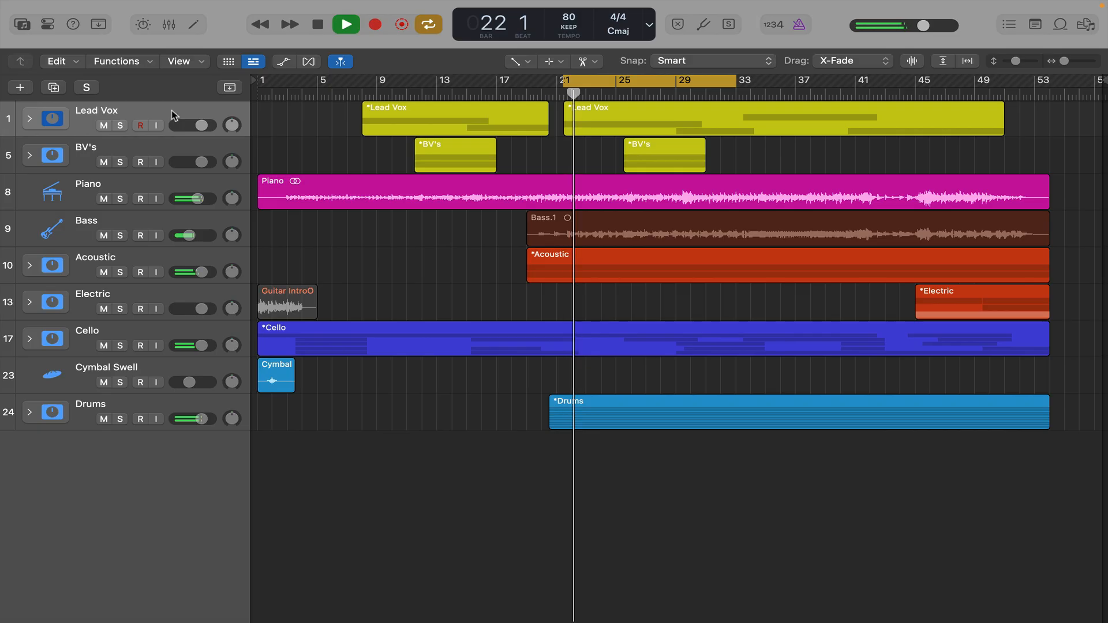
{"action": "key", "text": "x"}
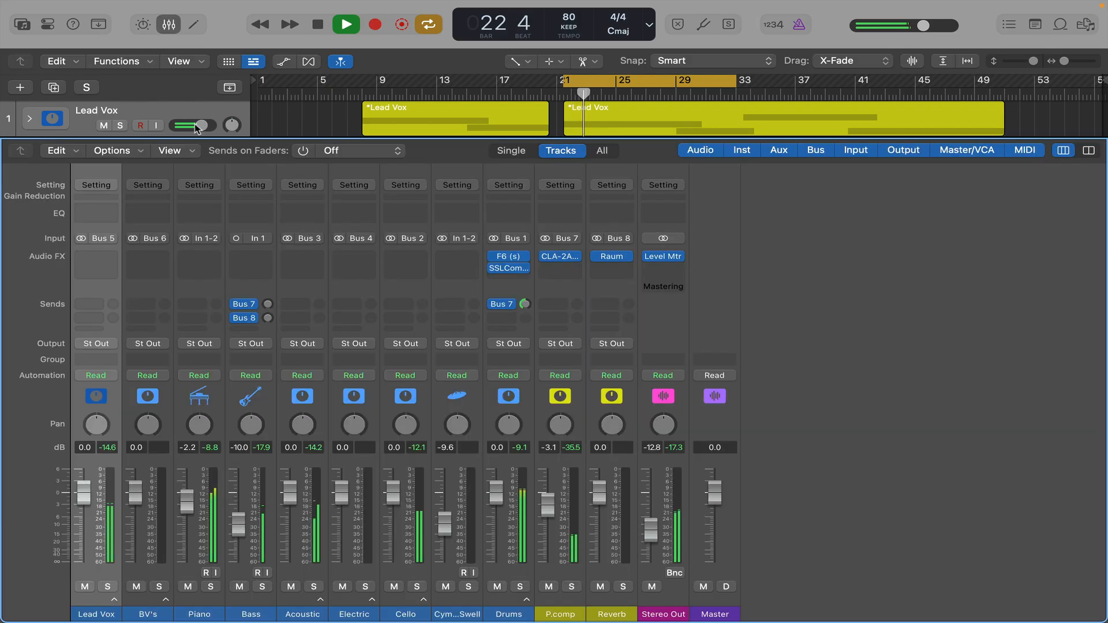
Insert a Channel EQ on the Lead Vox stack channel.
{"action": "left_click", "coordinate": [98, 261]}
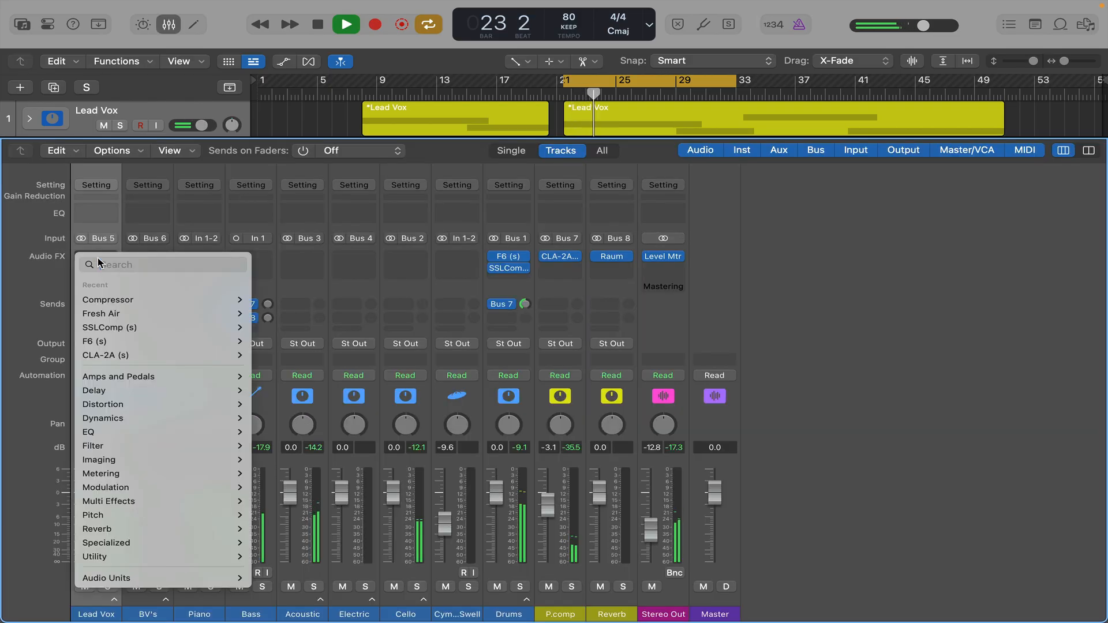
{"action": "left_click", "coordinate": [98, 263]}
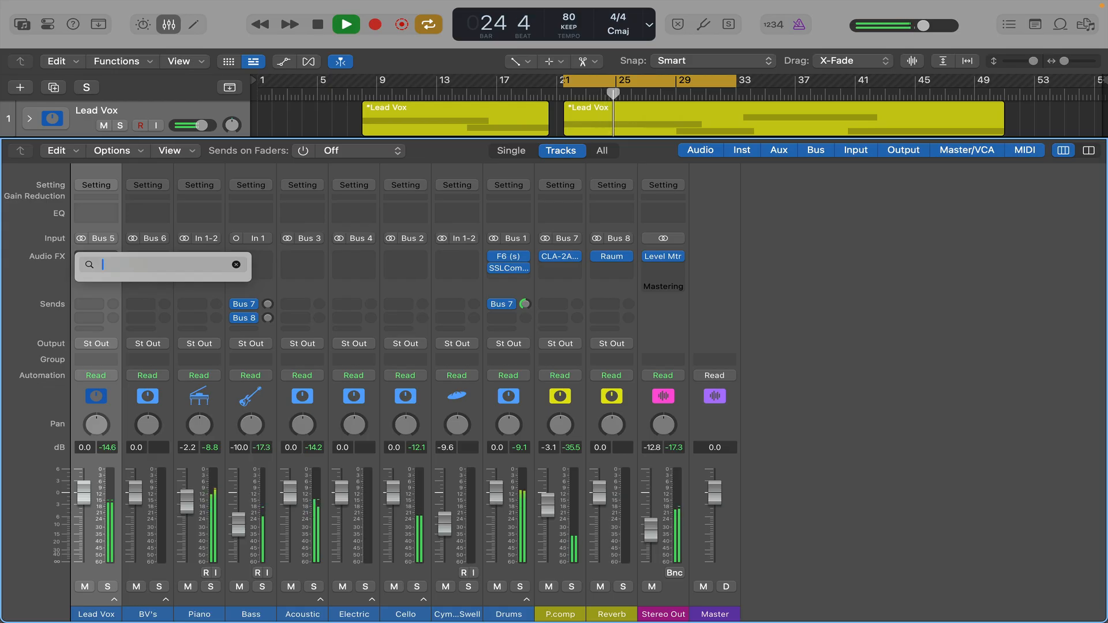
{"action": "type", "text": "eq"}
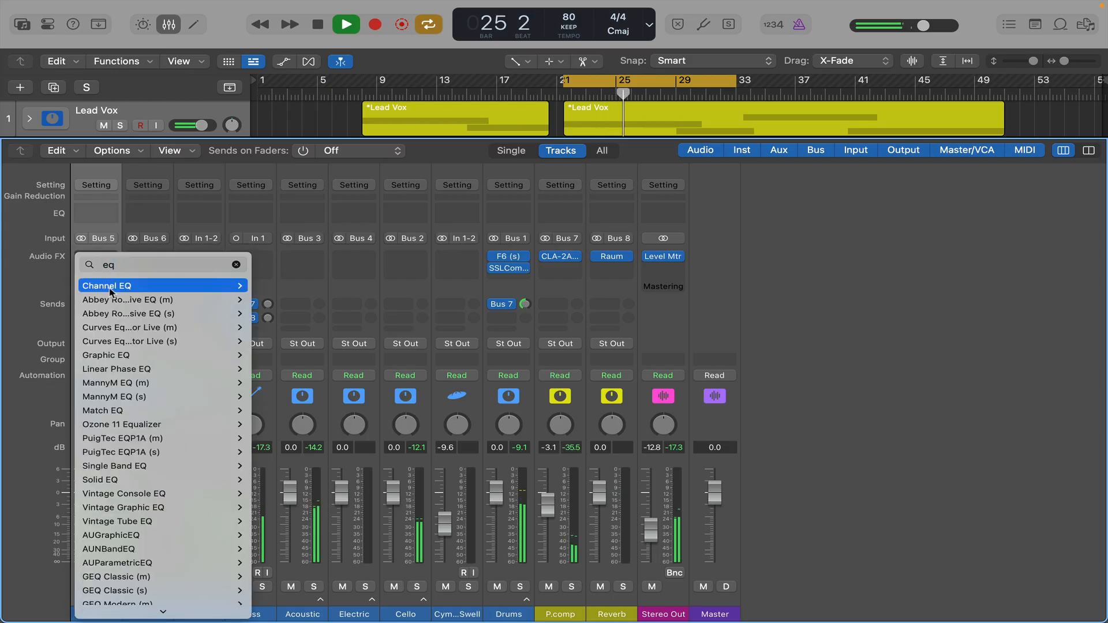
{"action": "mouse_move", "coordinate": [124, 290]}
{"action": "left_click", "coordinate": [270, 286]}
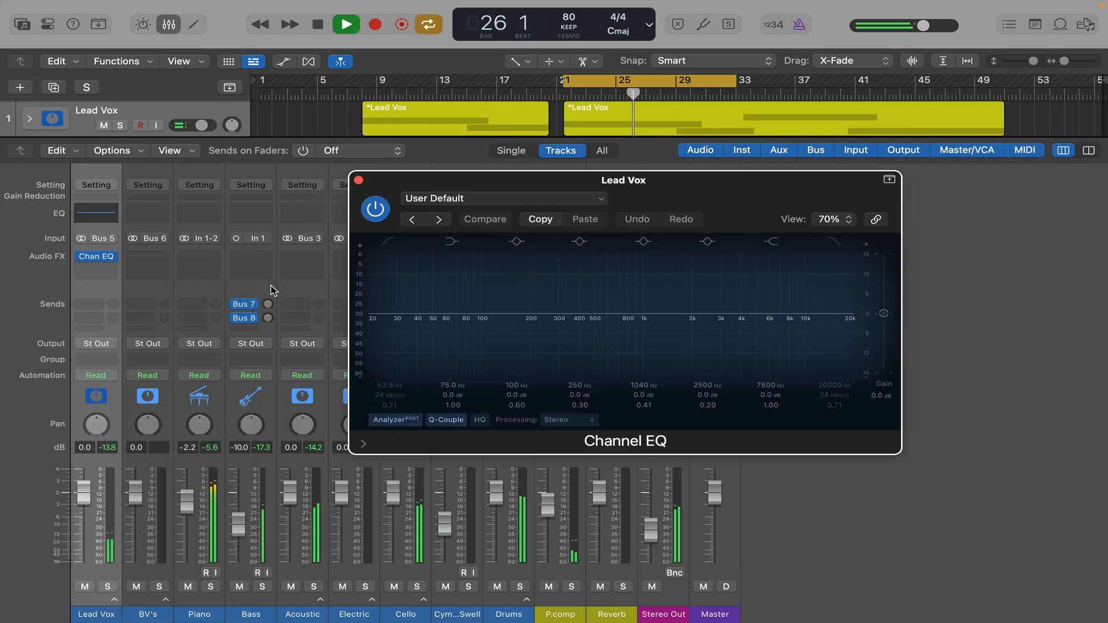
{"action": "left_click_drag", "start_coordinate": [419, 316], "coordinate": [358, 333]}
{"action": "key", "text": "space"}
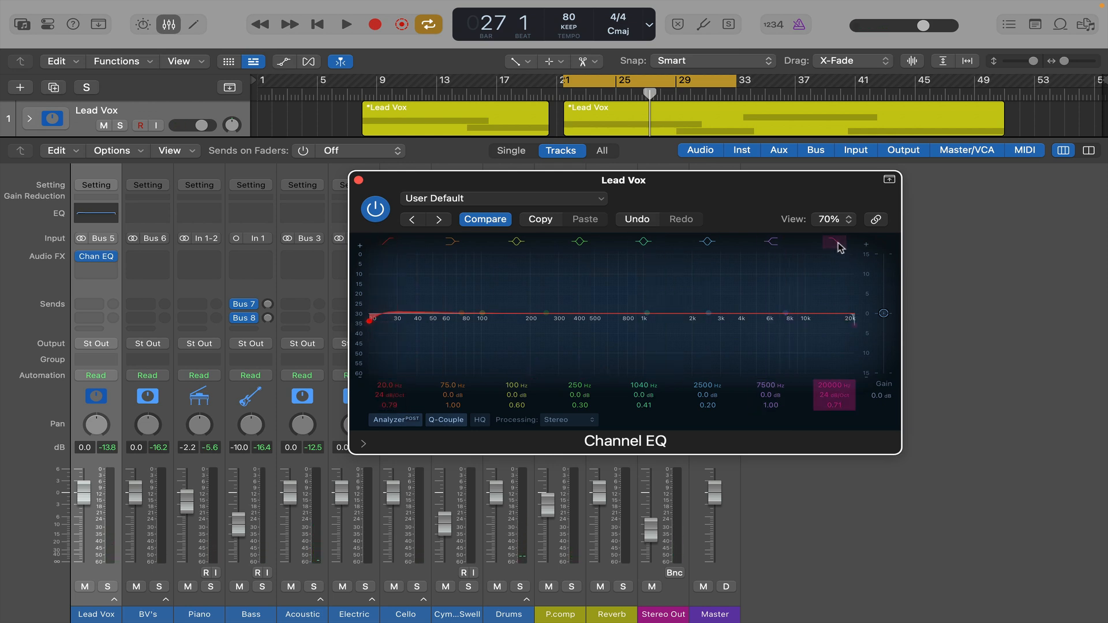
{"action": "left_click_drag", "start_coordinate": [856, 332], "coordinate": [483, 329]}
{"action": "key", "text": "space"}
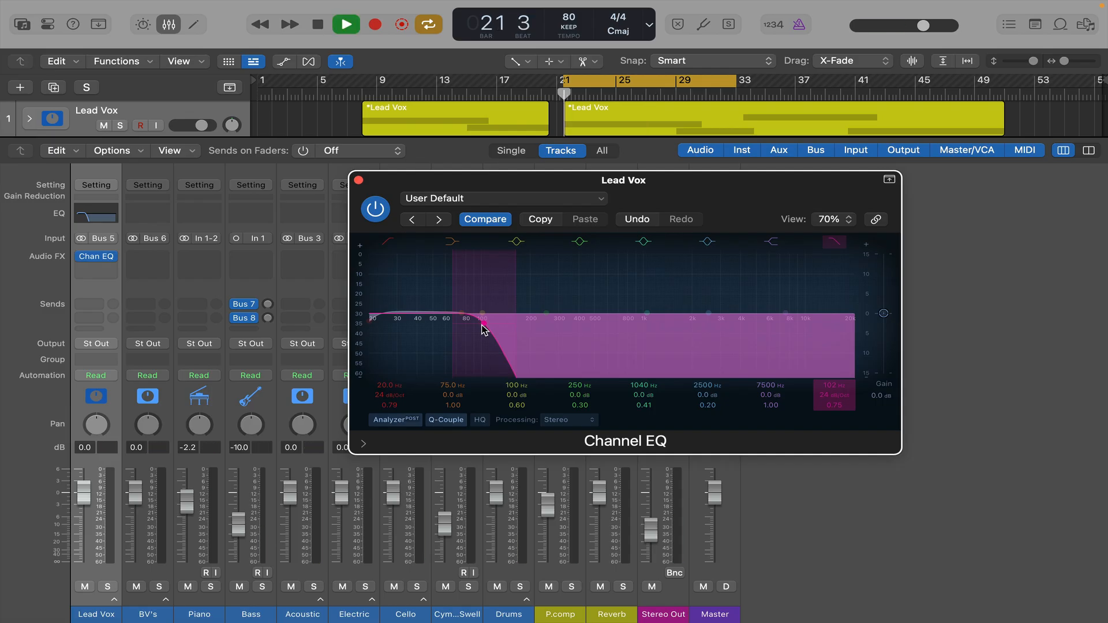
{"action": "left_click", "coordinate": [107, 587]}
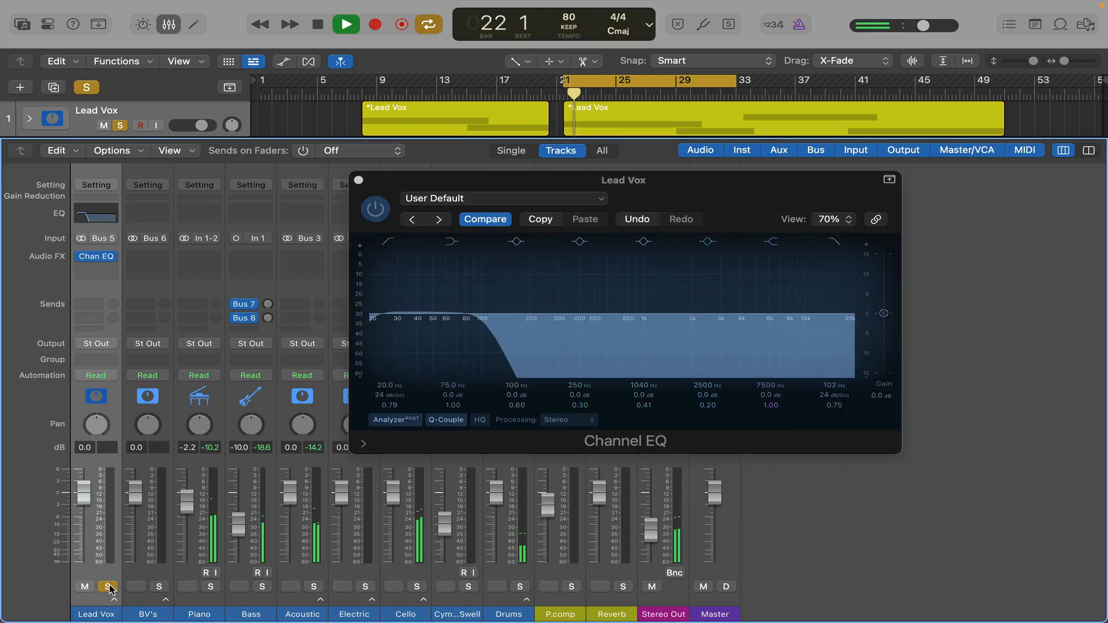
{"action": "left_click", "coordinate": [458, 362]}
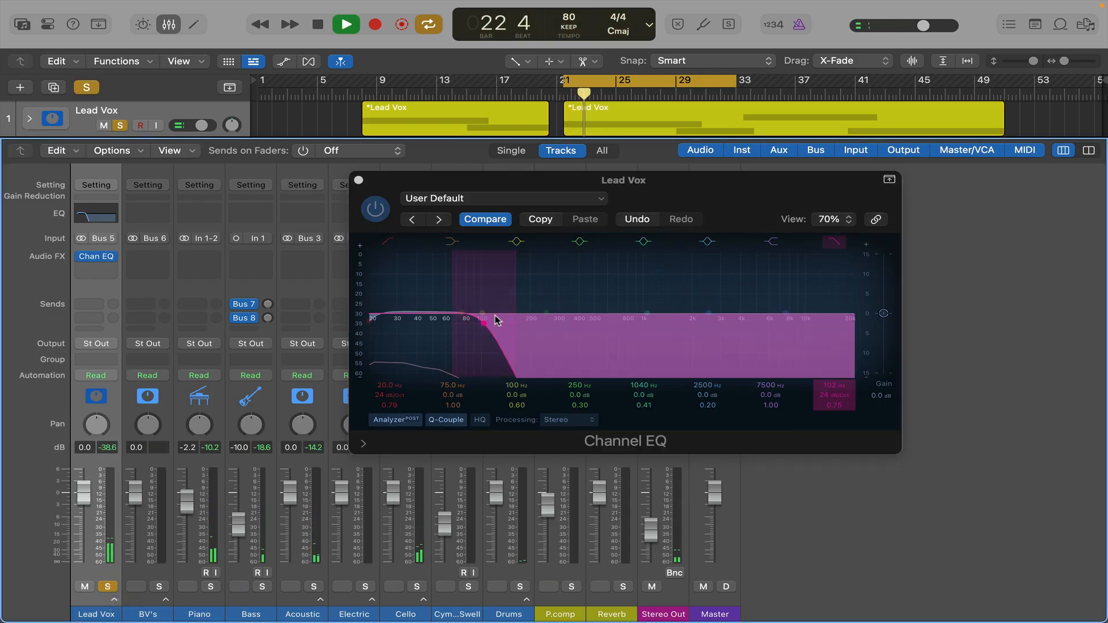
{"action": "left_click_drag", "start_coordinate": [483, 324], "coordinate": [521, 325]}
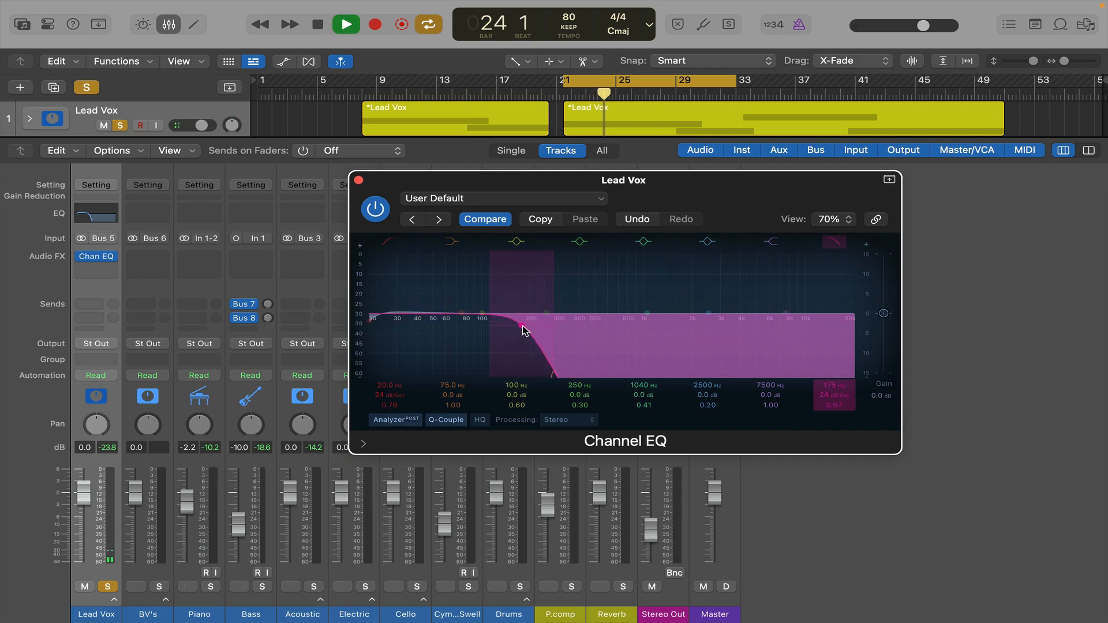
{"action": "key", "text": "space"}
{"action": "mouse_move", "coordinate": [523, 330]}
{"action": "left_mouse_down"}
{"action": "mouse_move", "coordinate": [495, 322]}
{"action": "mouse_move", "coordinate": [509, 326]}
{"action": "left_mouse_up"}
{"action": "left_click", "coordinate": [391, 243]}
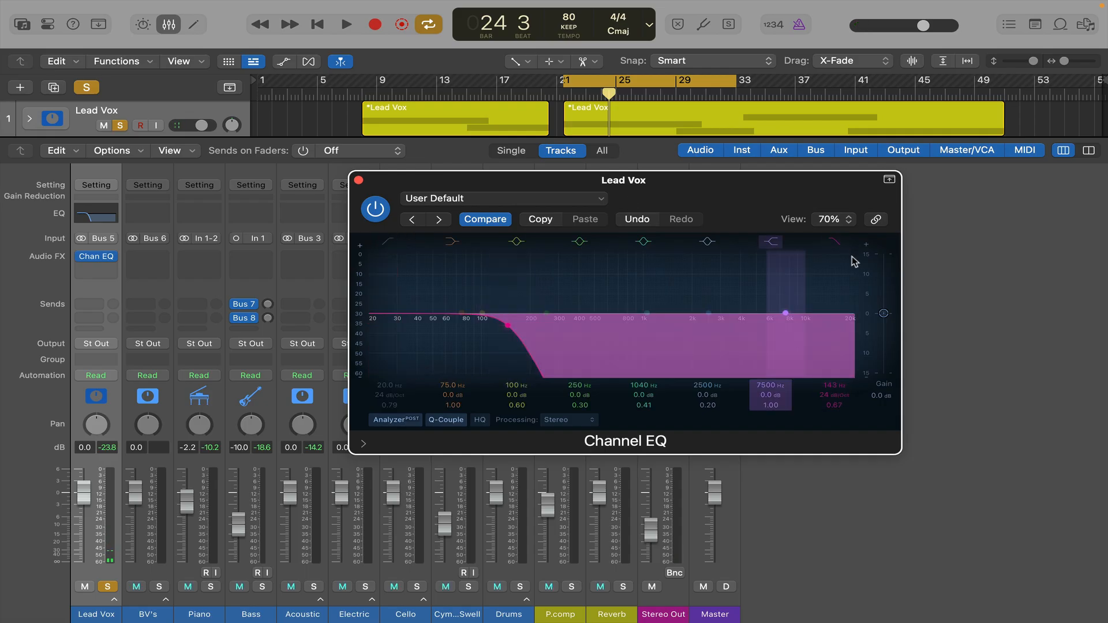
{"action": "left_click", "coordinate": [834, 241]}
Enable the low cut in Lead Vox's Channel EQ, set it to 145 Hz and audition the vocal.
{"action": "left_click", "coordinate": [394, 245]}
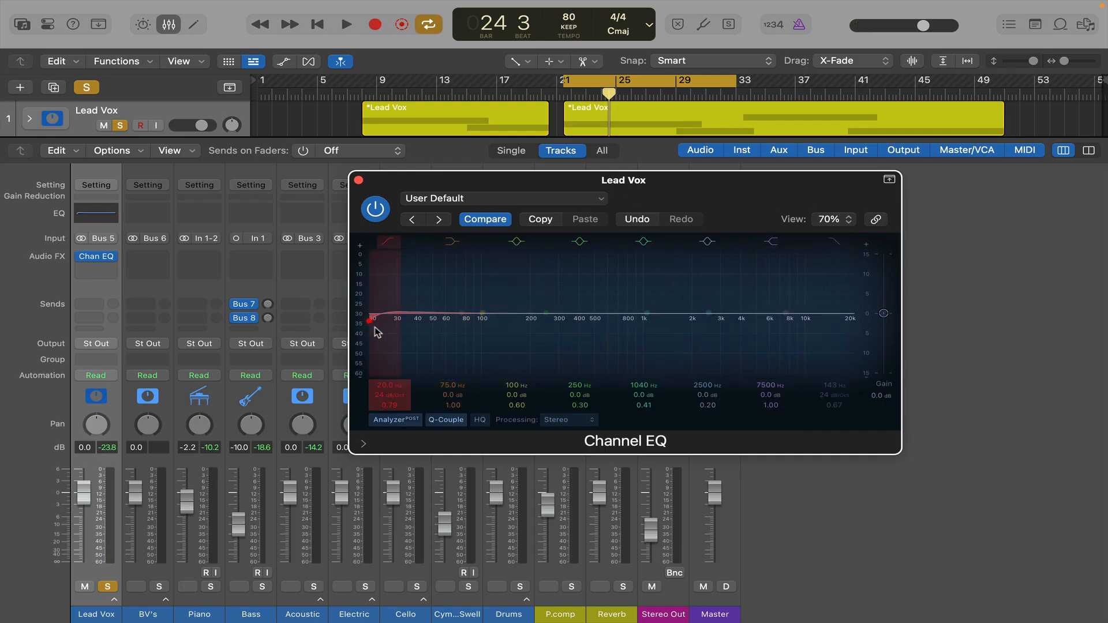
{"action": "left_click_drag", "start_coordinate": [371, 322], "coordinate": [508, 326]}
{"action": "key", "text": "space"}
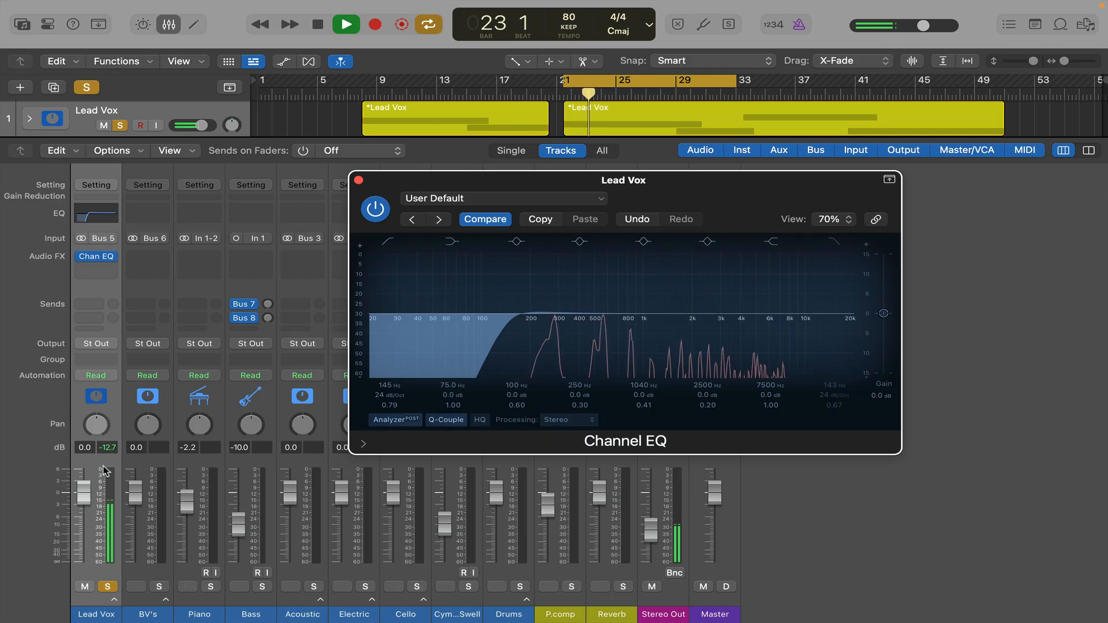
{"action": "key", "text": "space"}
Insert the CLA-2A (s) compressor after the Channel EQ on Lead Vox.
{"action": "left_click", "coordinate": [96, 270]}
{"action": "type", "text": "2a"}
{"action": "mouse_move", "coordinate": [139, 312]}
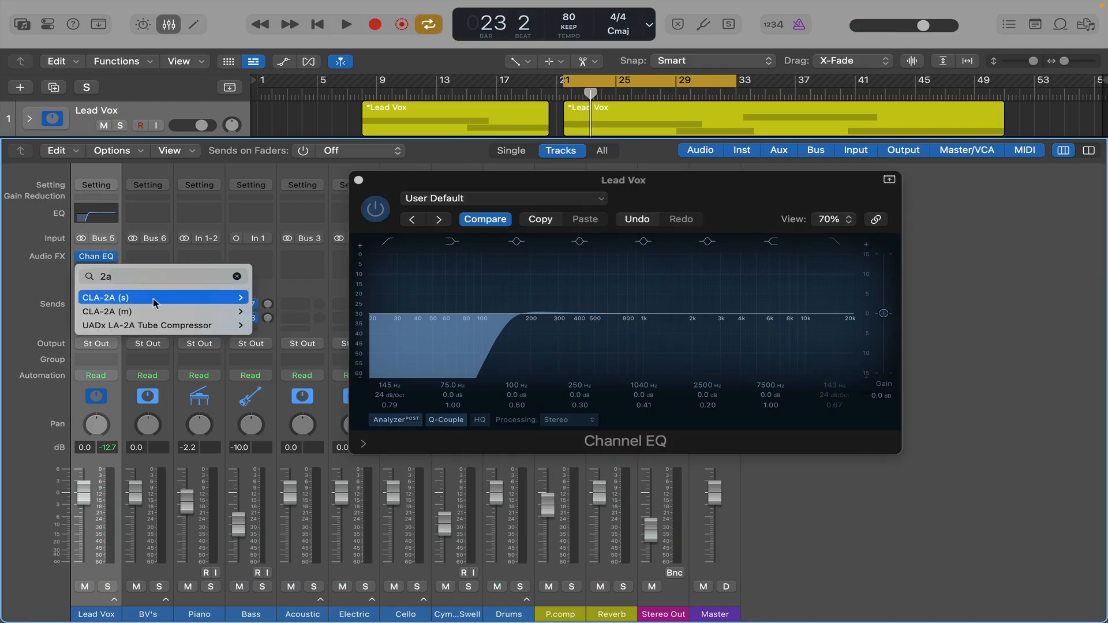
{"action": "left_click", "coordinate": [263, 301]}
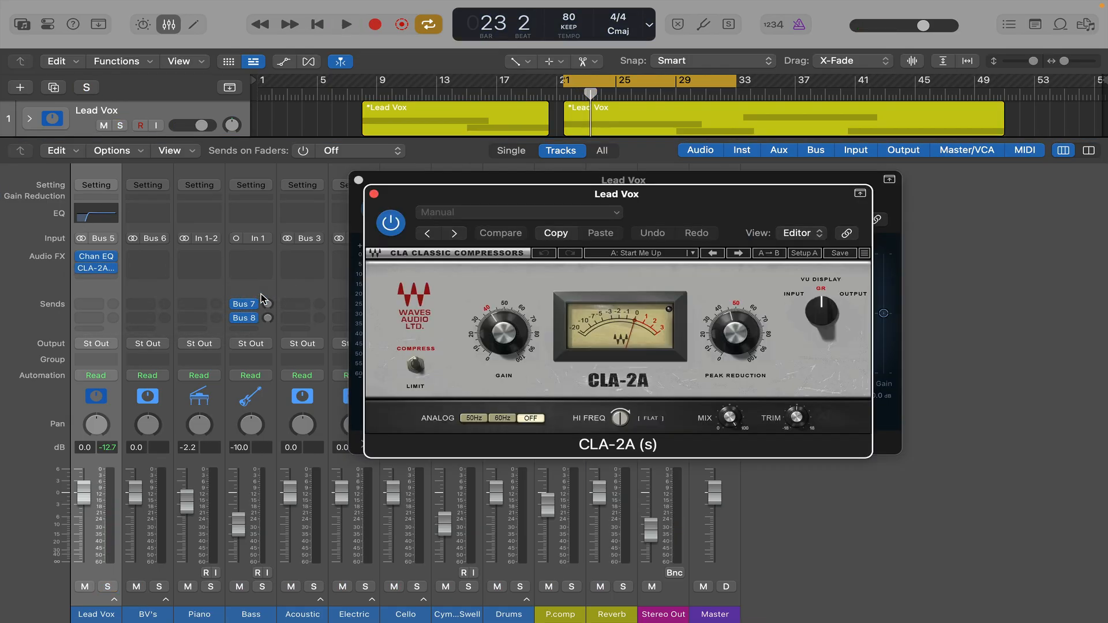
Set Lead Vox's CLA-2A gain to about 34.5 while listening to the full mix.
{"action": "key", "text": "space"}
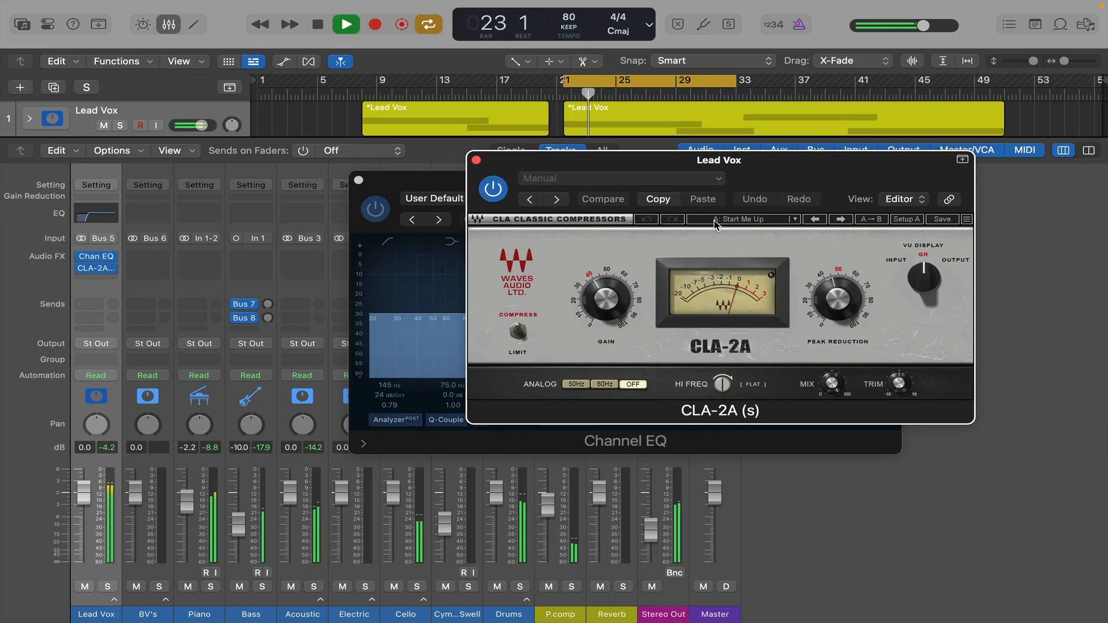
{"action": "mouse_move", "coordinate": [606, 299]}
{"action": "left_click_drag", "start_coordinate": [605, 299], "coordinate": [604, 297]}
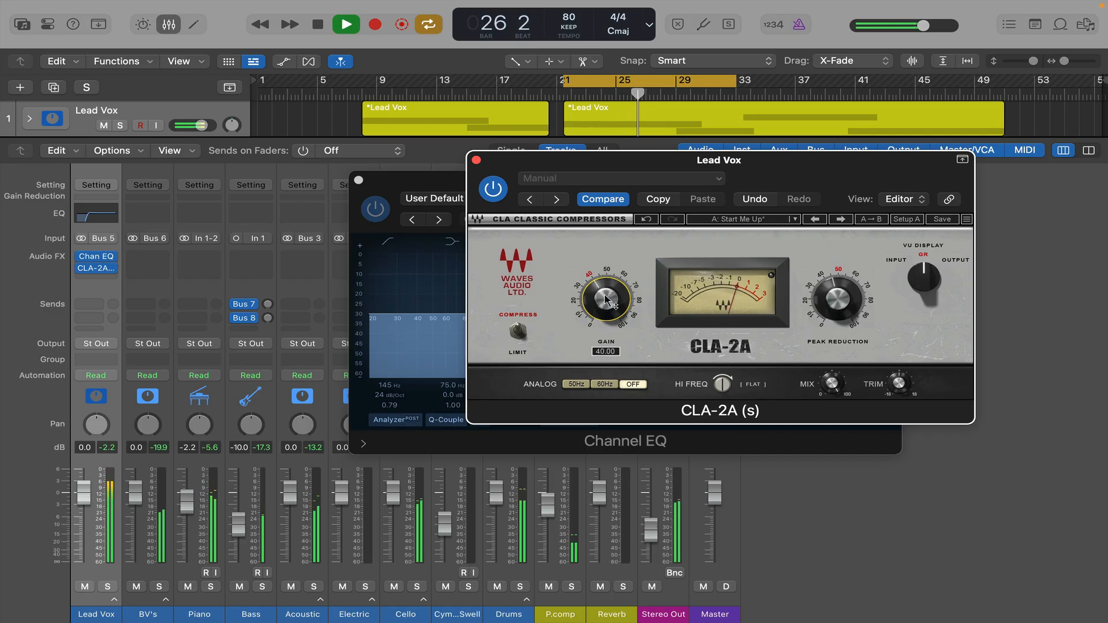
{"action": "key", "text": "space"}
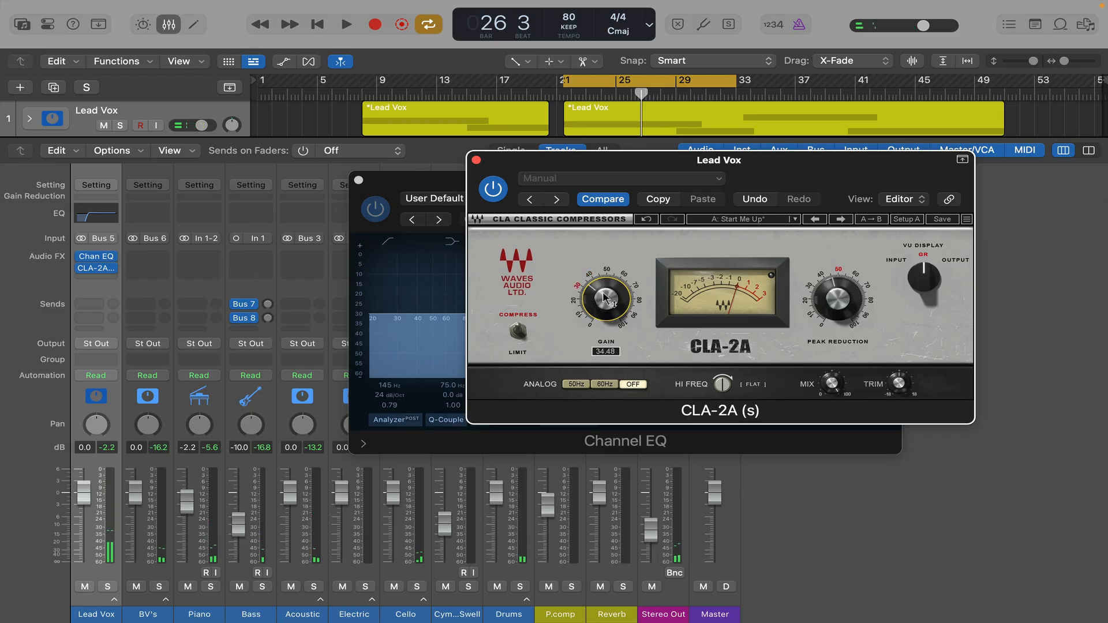
{"action": "key", "text": "space"}
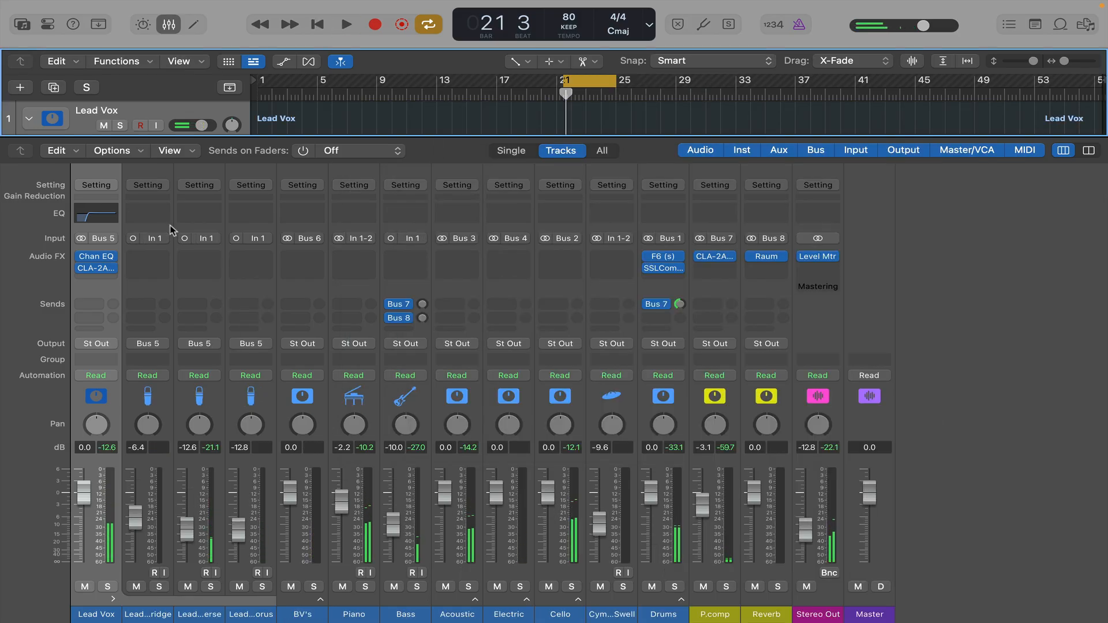
{"action": "left_click", "coordinate": [101, 280]}
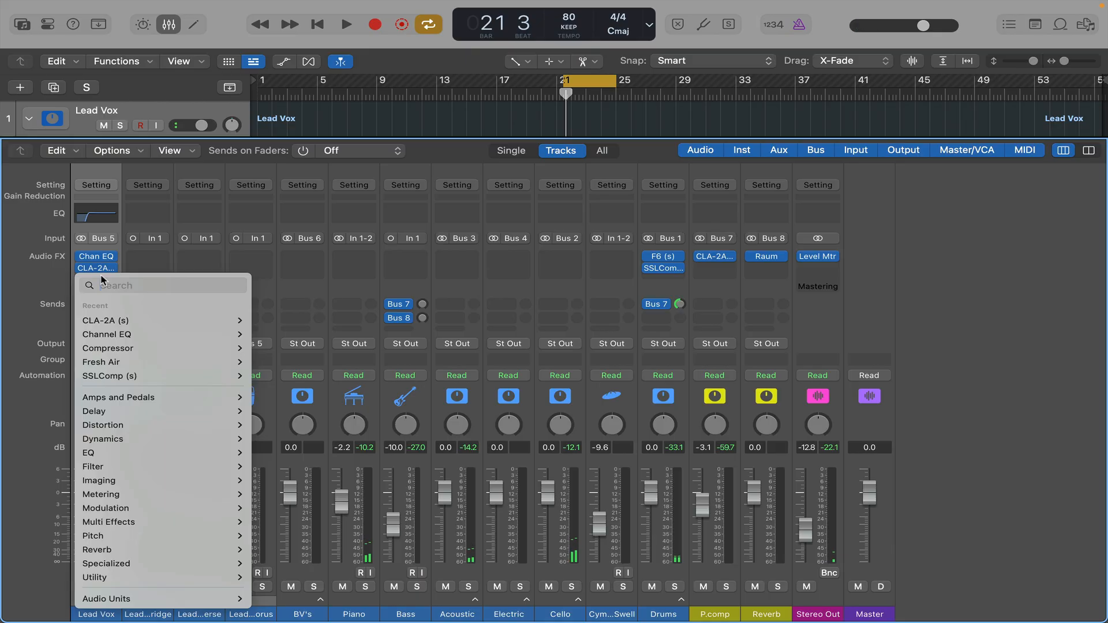
{"action": "type", "text": "de"}
{"action": "key", "text": "Escape"}
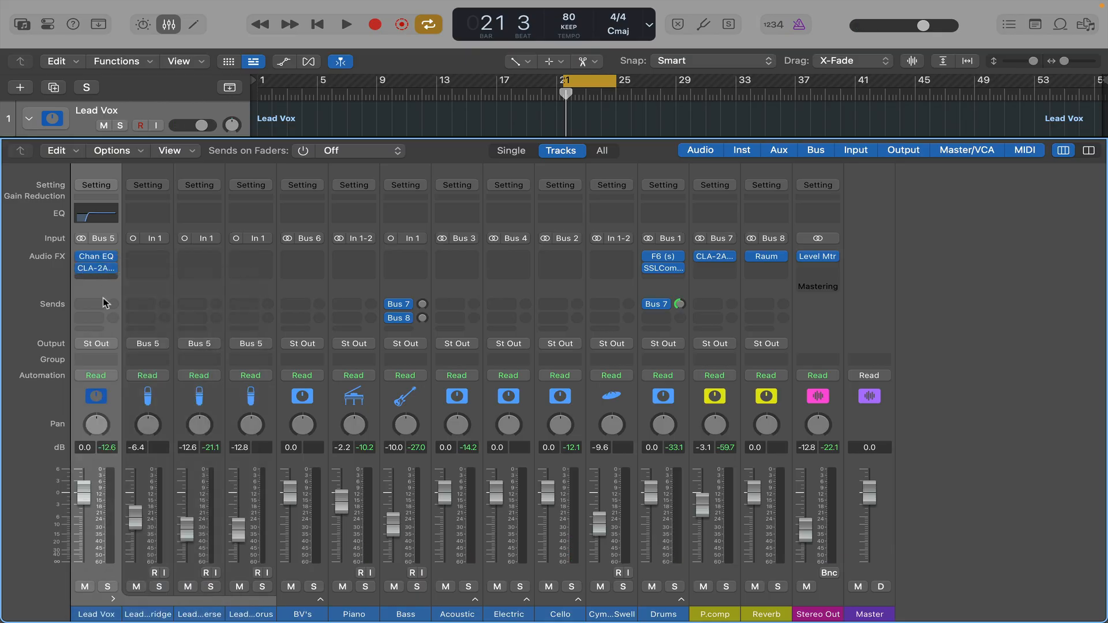
Insert DeEsser (m) as Dual Mono after the CLA-2A on Lead Vox.
{"action": "left_click", "coordinate": [101, 280]}
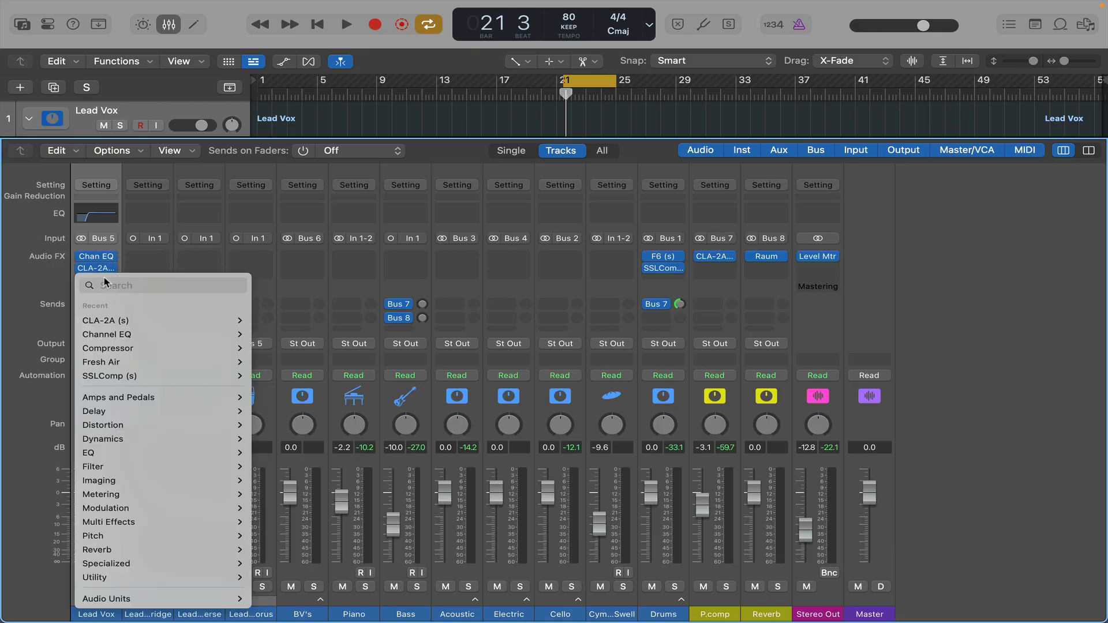
{"action": "type", "text": "de"}
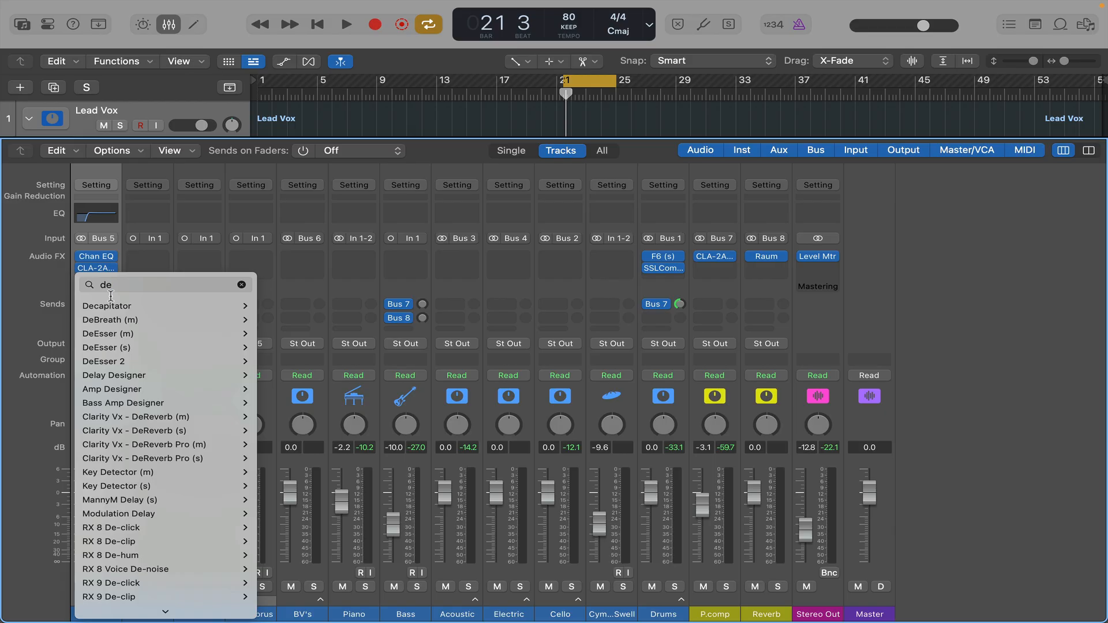
{"action": "mouse_move", "coordinate": [208, 333]}
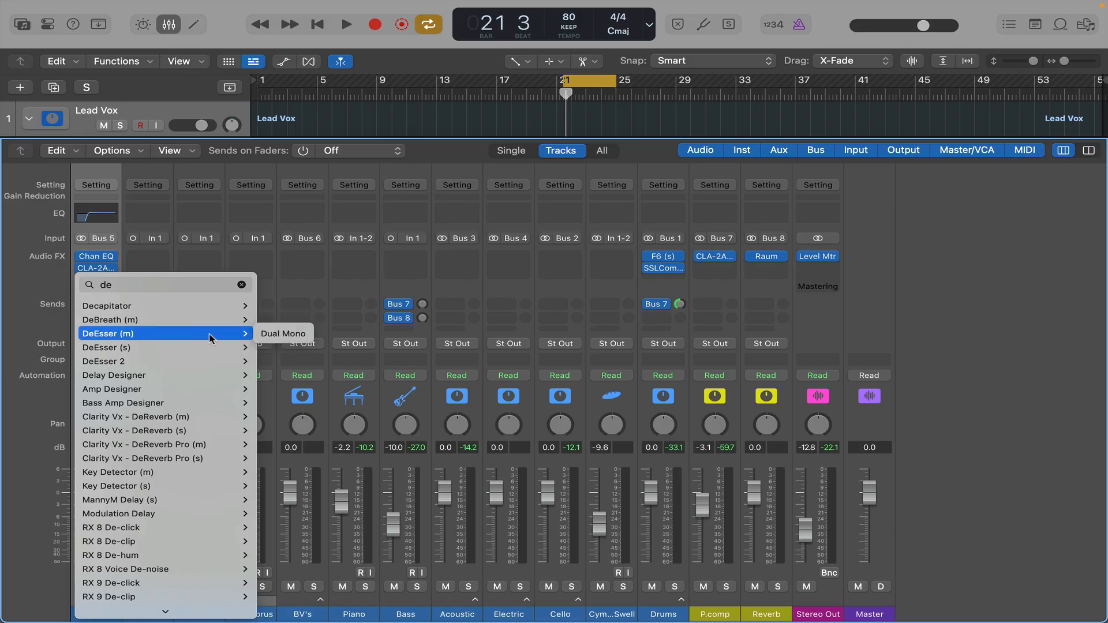
{"action": "left_click", "coordinate": [282, 333]}
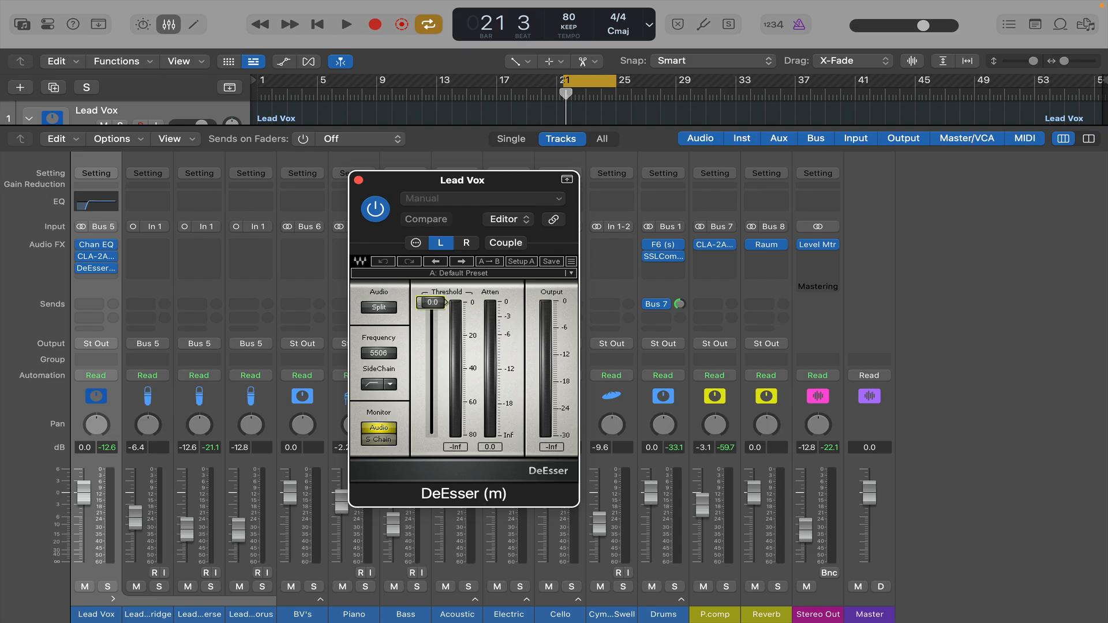
Set the Lead Vox DeEsser threshold to -18.5 while auditioning the mix, then close the plug-in and stop playback.
{"action": "left_click_drag", "start_coordinate": [432, 302], "coordinate": [432, 328]}
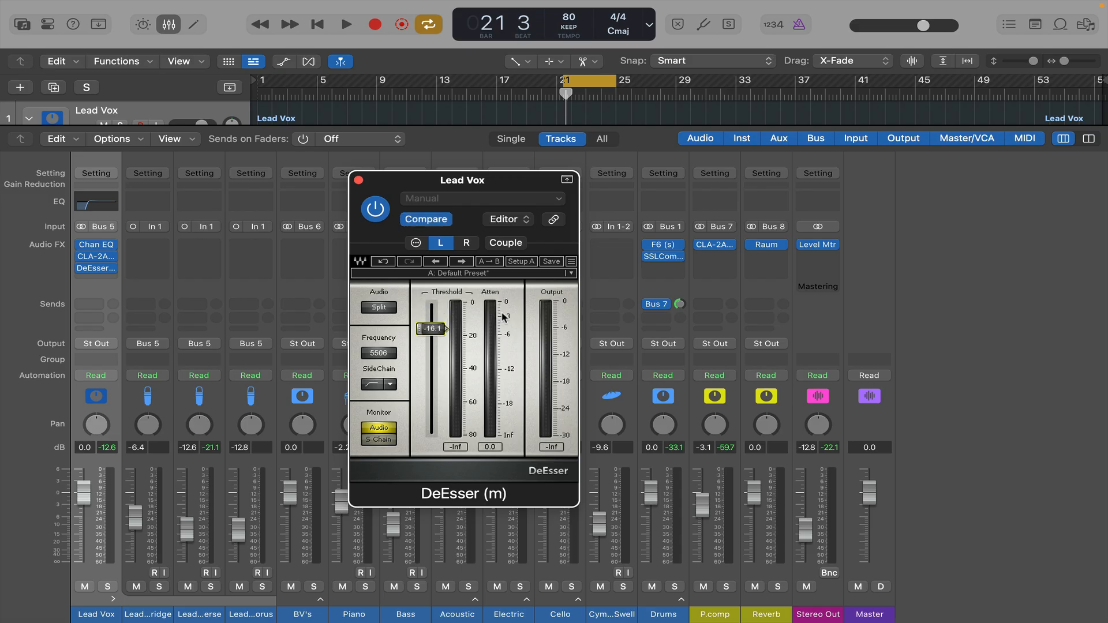
{"action": "key", "text": "space"}
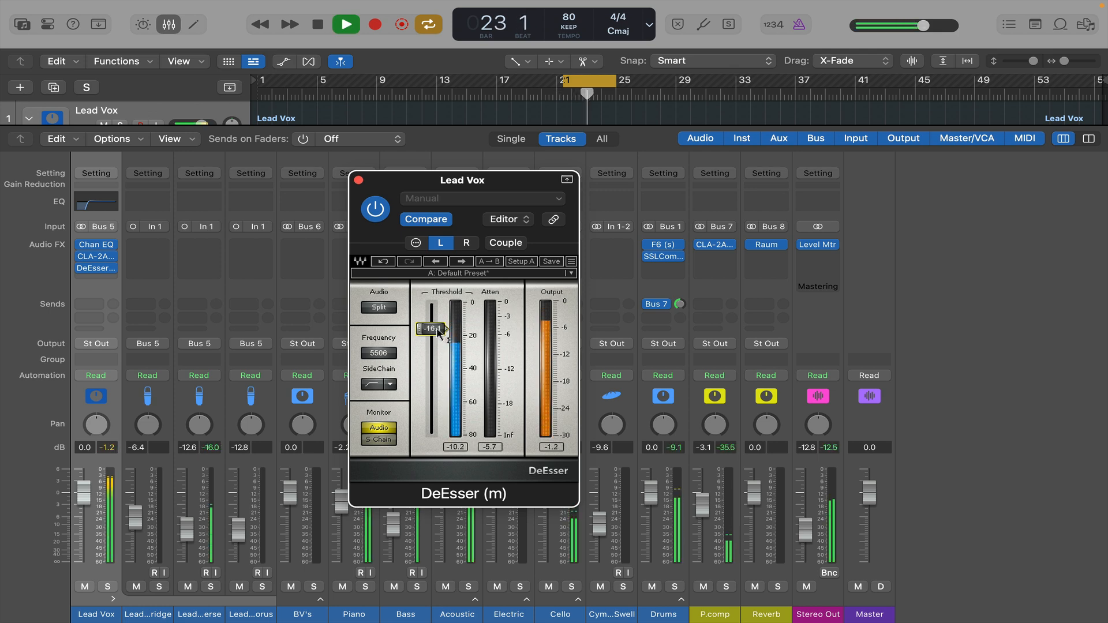
{"action": "key", "text": "space"}
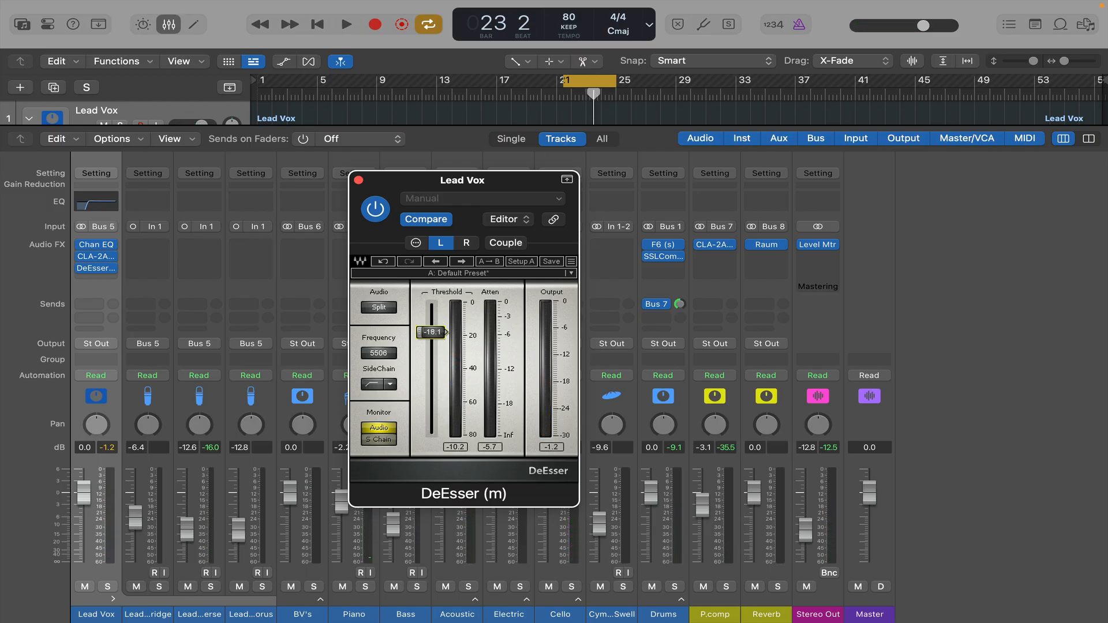
{"action": "left_click_drag", "start_coordinate": [431, 333], "coordinate": [436, 339]}
{"action": "key", "text": "space"}
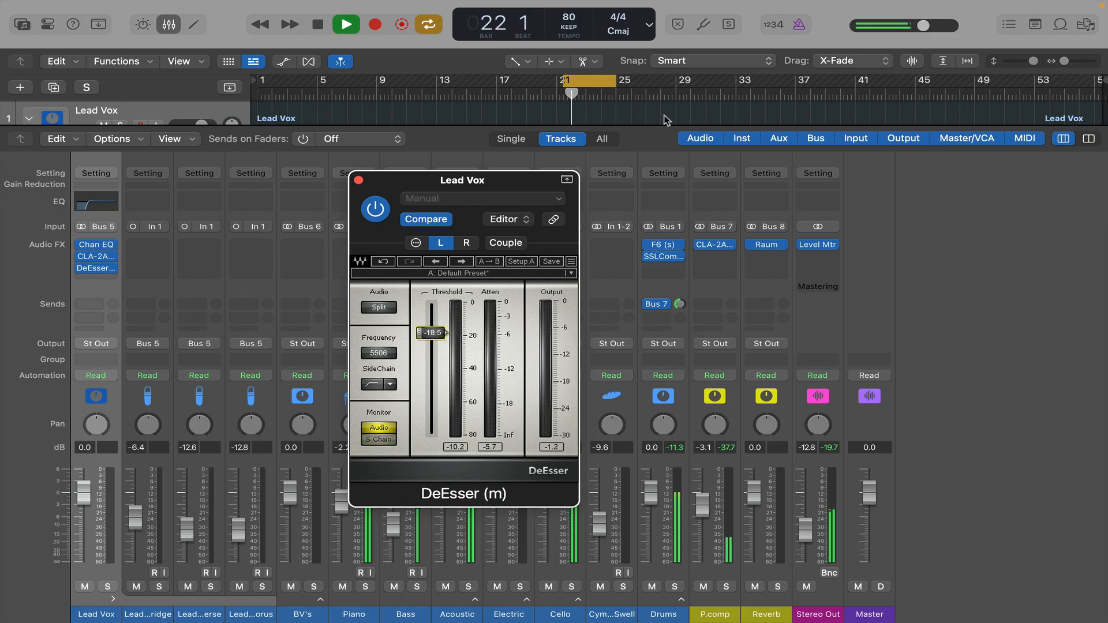
{"action": "scroll", "coordinate": [664, 120], "scroll_direction": "up", "scroll_amount": 5}
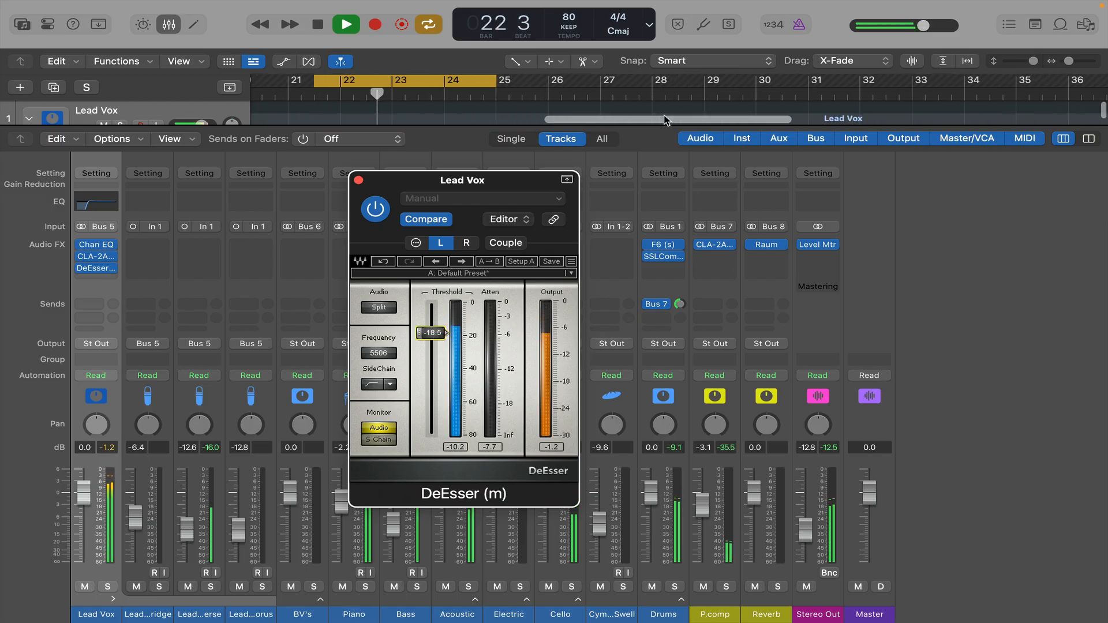
{"action": "left_click", "coordinate": [358, 180]}
{"action": "key", "text": "space"}
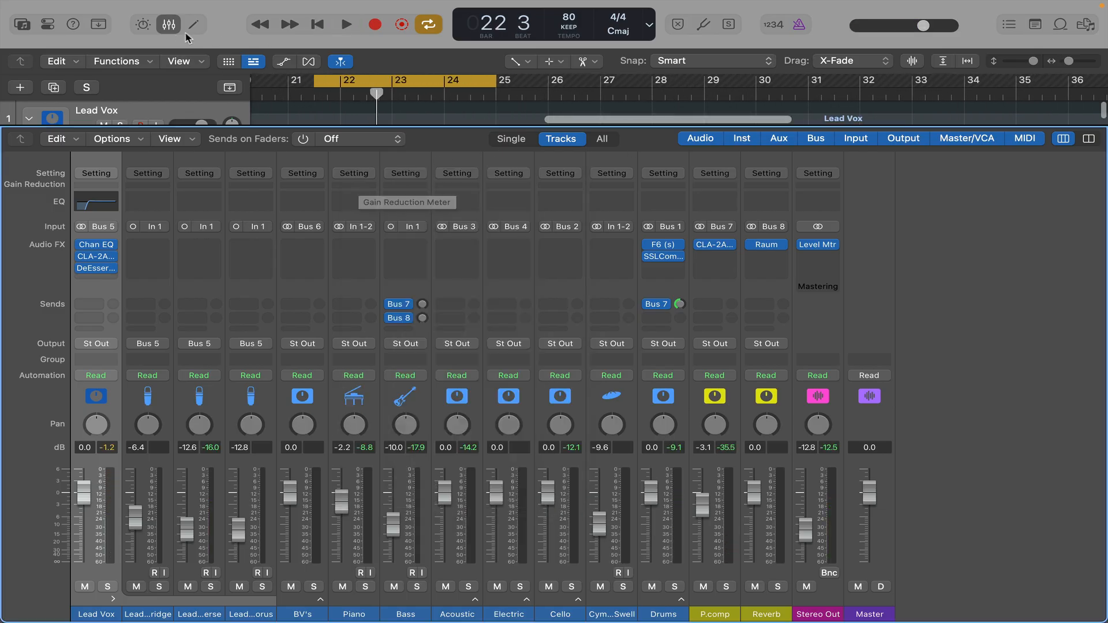
Show the lead vocal regions in the arrangement, select the Lead Vocal - Verse track and return to the mixer.
{"action": "left_click", "coordinate": [168, 25]}
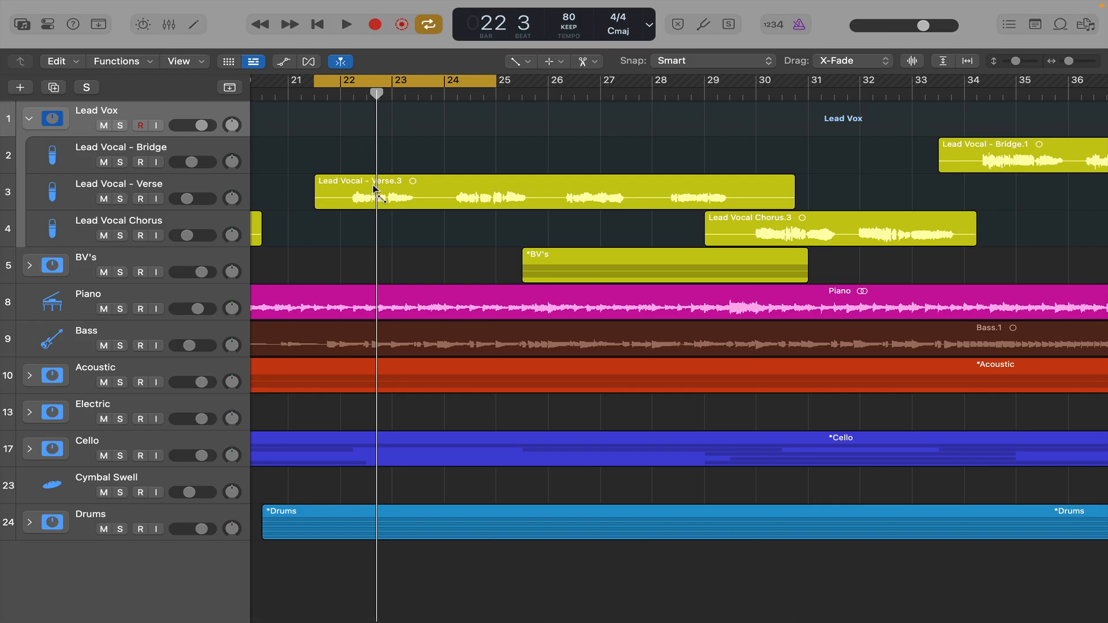
{"action": "scroll", "coordinate": [374, 188], "scroll_direction": "down", "scroll_amount": 5}
{"action": "key", "text": "x"}
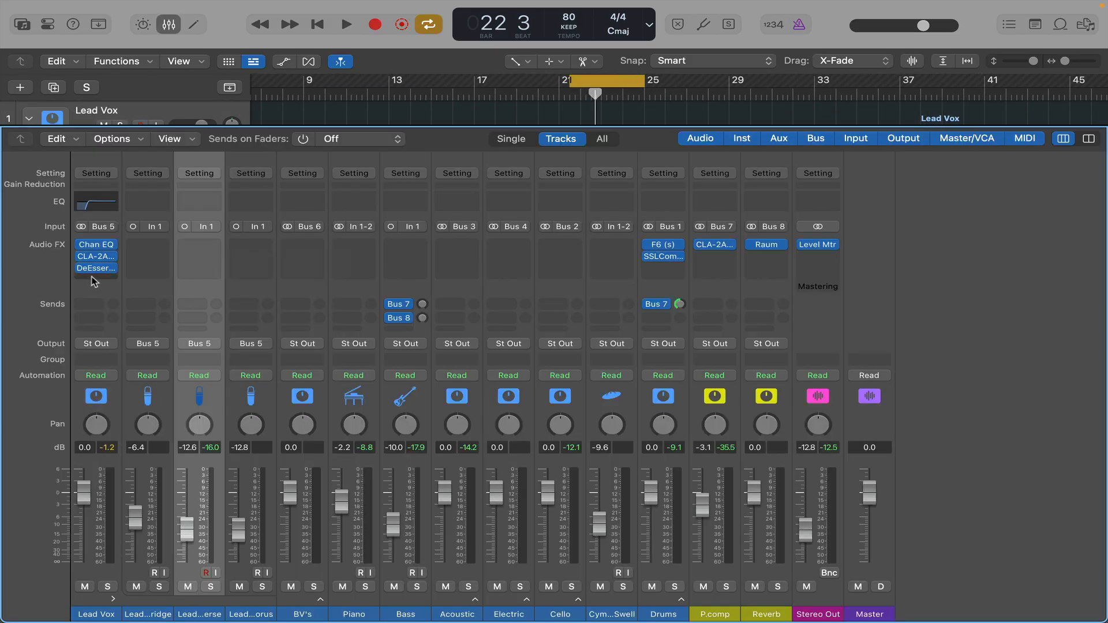
Insert a stereo Compressor after the DeEsser on Lead Vox.
{"action": "left_click", "coordinate": [96, 280]}
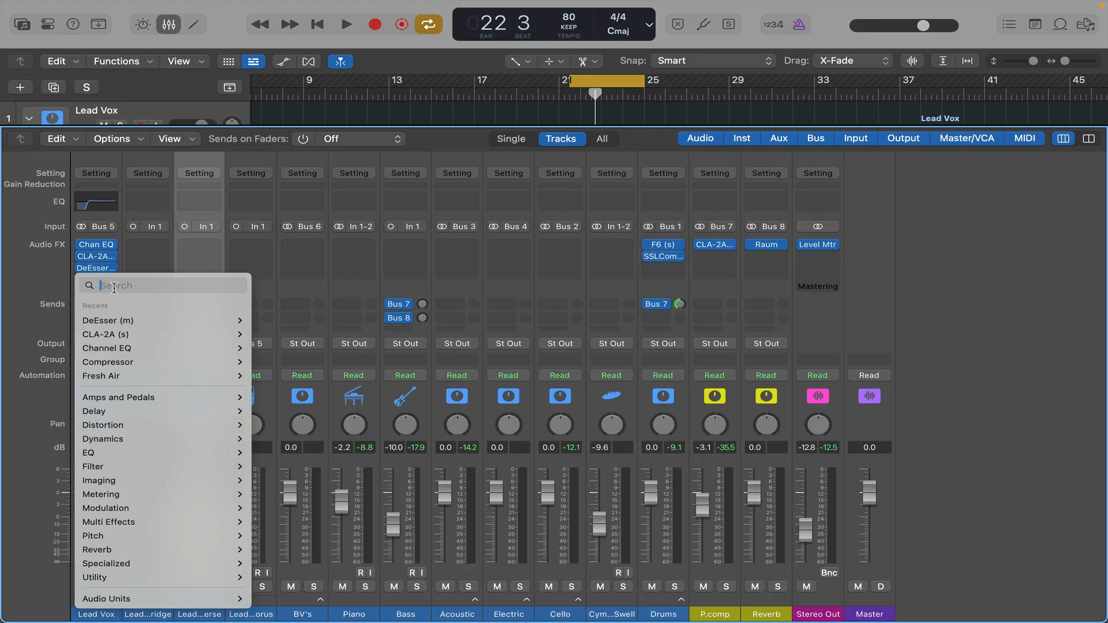
{"action": "mouse_move", "coordinate": [231, 362]}
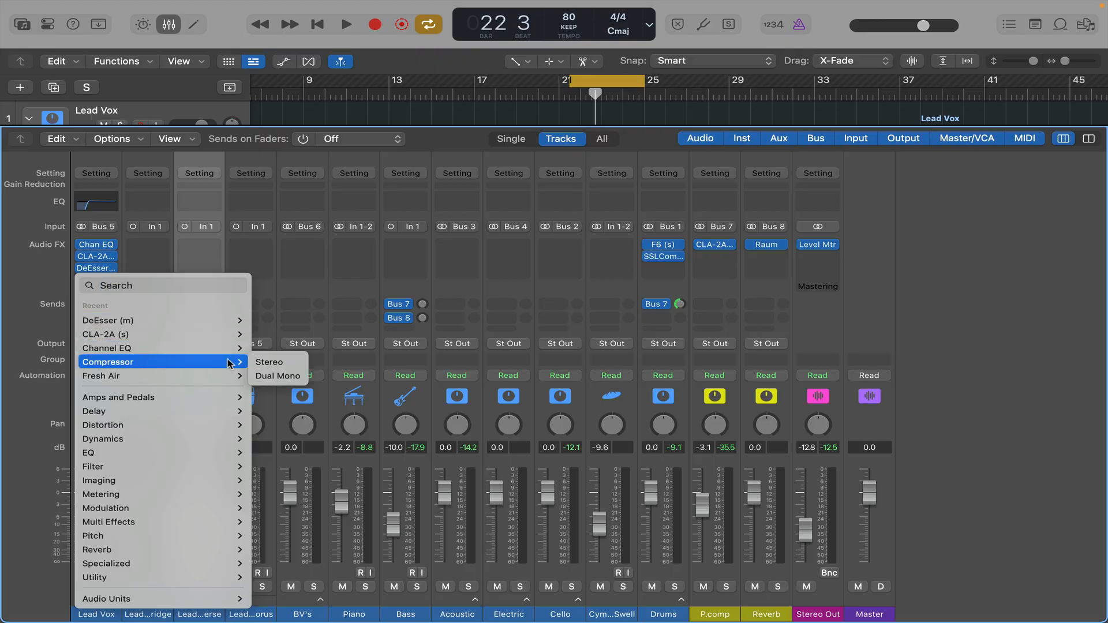
{"action": "left_click", "coordinate": [276, 360]}
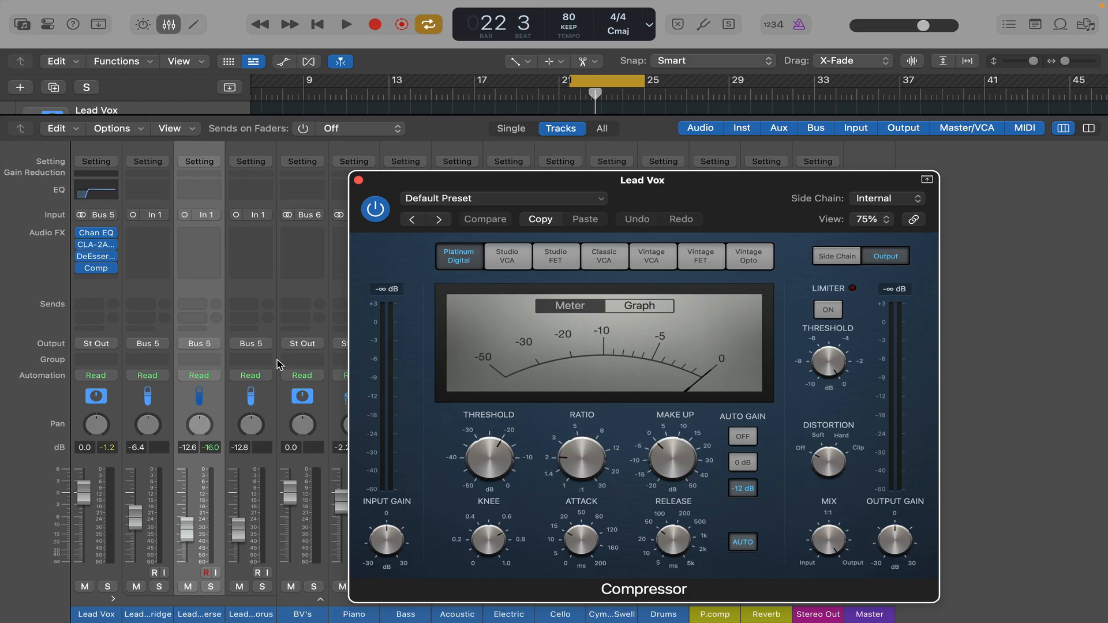
Set the Lead Vox Compressor threshold to -11.0 dB while auditioning the mix, then close the plug-in and stop playback.
{"action": "key", "text": "space"}
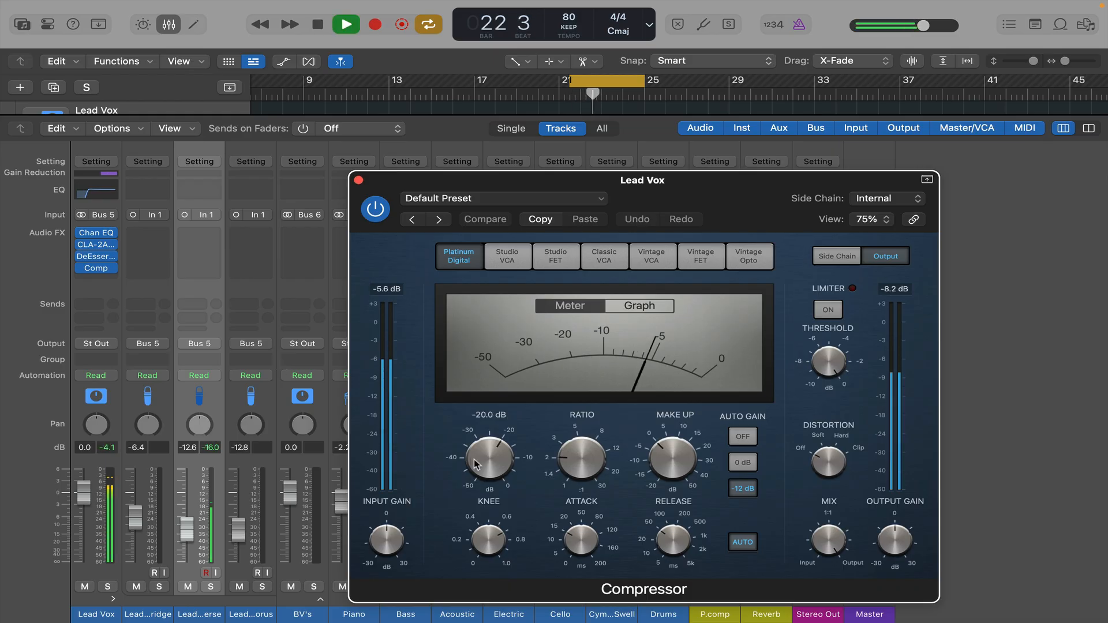
{"action": "mouse_move", "coordinate": [471, 462]}
{"action": "left_mouse_down"}
{"action": "mouse_move", "coordinate": [484, 427]}
{"action": "mouse_move", "coordinate": [485, 452]}
{"action": "left_mouse_up"}
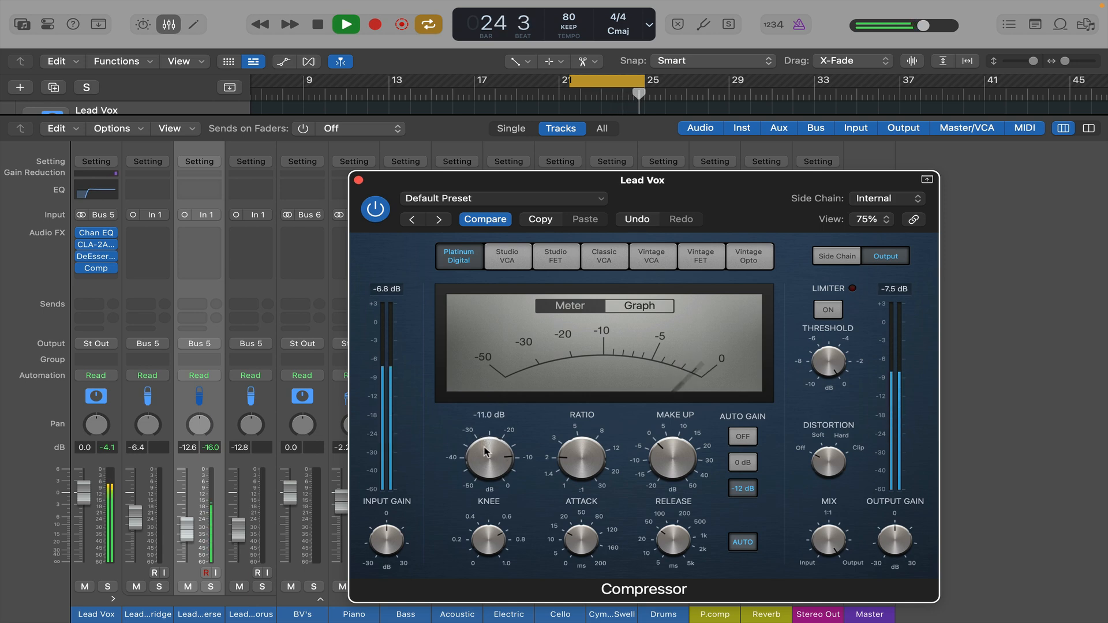
{"action": "left_click", "coordinate": [358, 180]}
{"action": "key", "text": "space"}
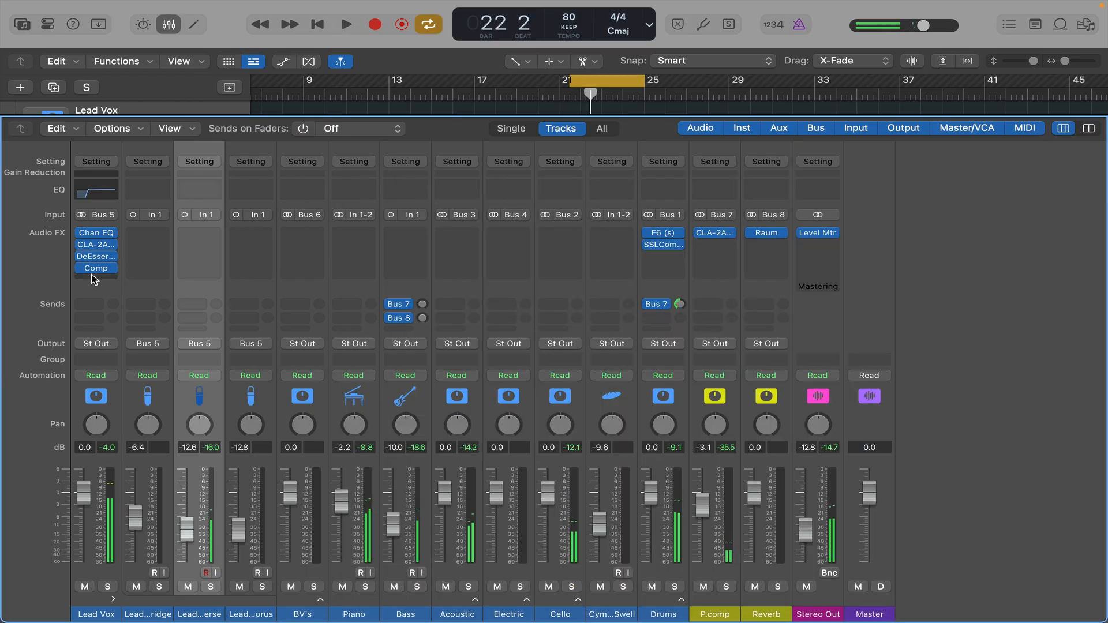
Add a Bus 8 reverb send to Lead Vox and set its level to about -9.4 dB during playback.
{"action": "left_click", "coordinate": [92, 304]}
{"action": "mouse_move", "coordinate": [136, 425]}
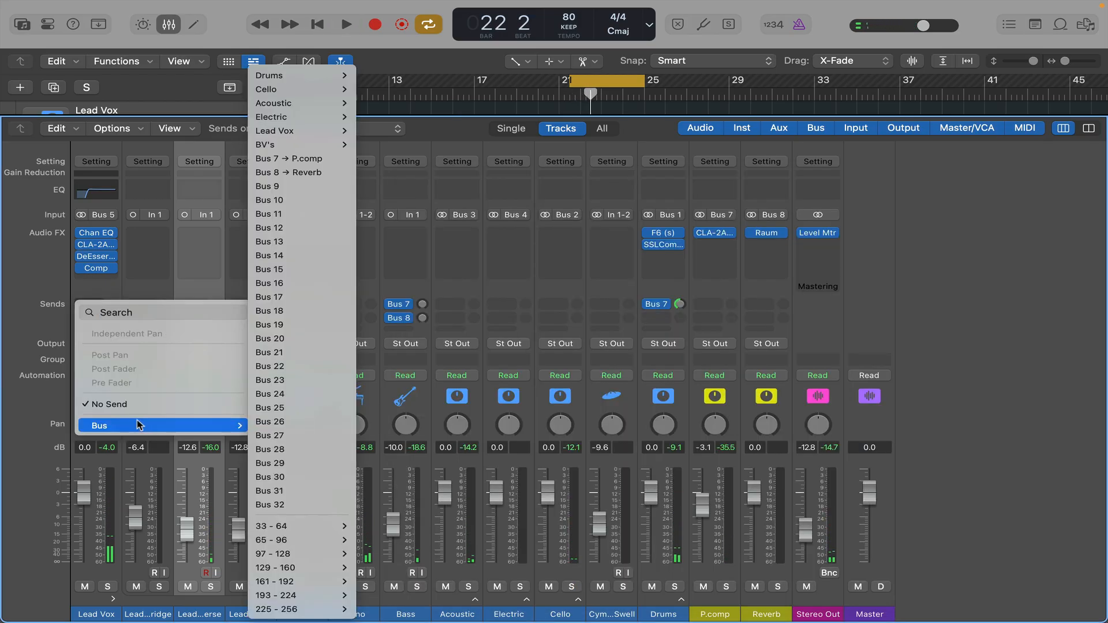
{"action": "left_click", "coordinate": [302, 173]}
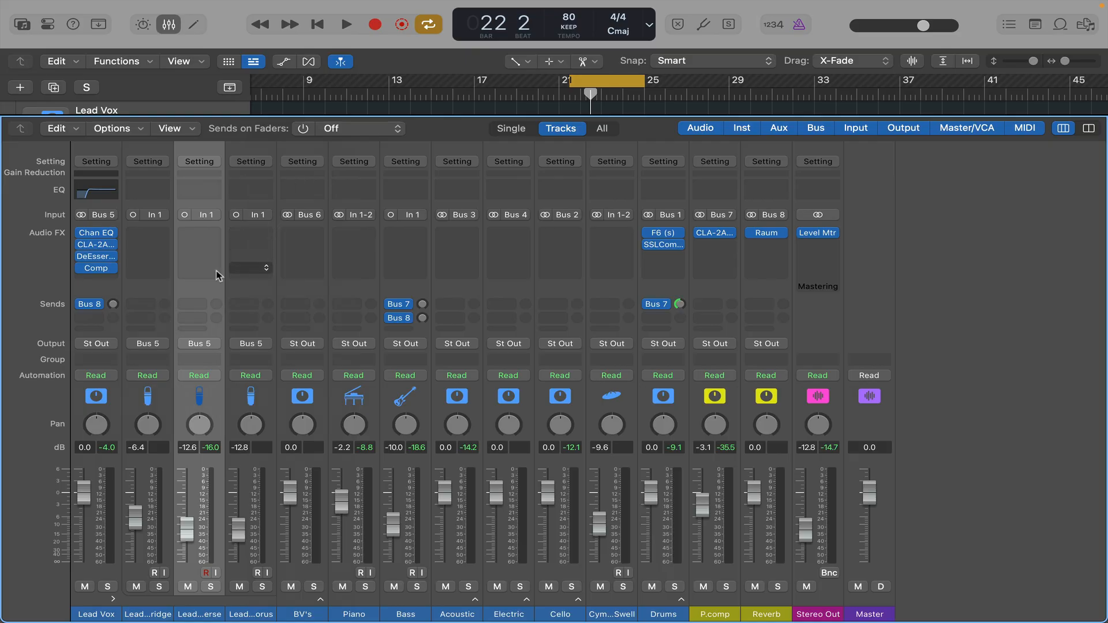
{"action": "key", "text": "space"}
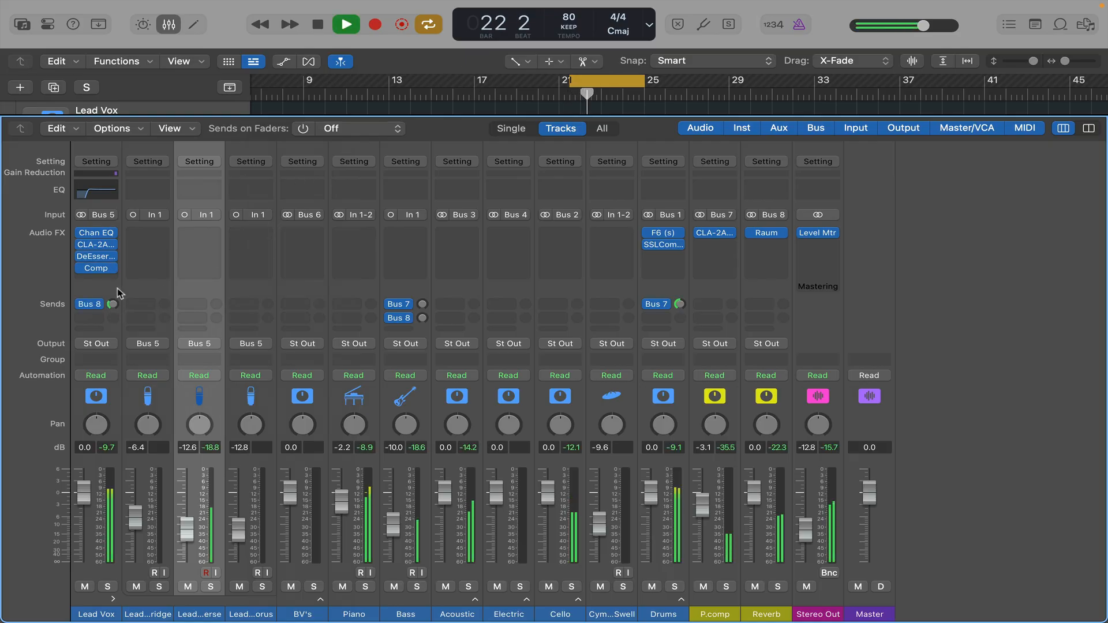
{"action": "left_click_drag", "start_coordinate": [113, 302], "coordinate": [108, 328]}
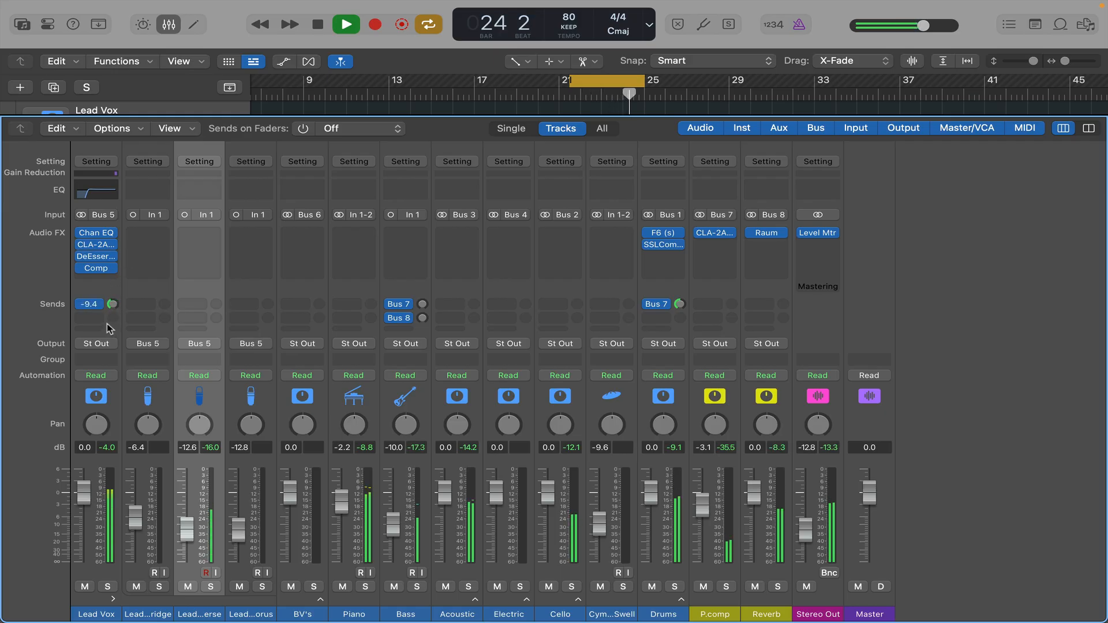
Set the Reverb fader to -3.1 dB and raise the Lead Vox reverb send while listening with cycling turned off.
{"action": "left_click_drag", "start_coordinate": [754, 493], "coordinate": [754, 513]}
{"action": "left_click", "coordinate": [616, 81]}
{"action": "scroll", "coordinate": [619, 78], "scroll_direction": "up", "scroll_amount": 3}
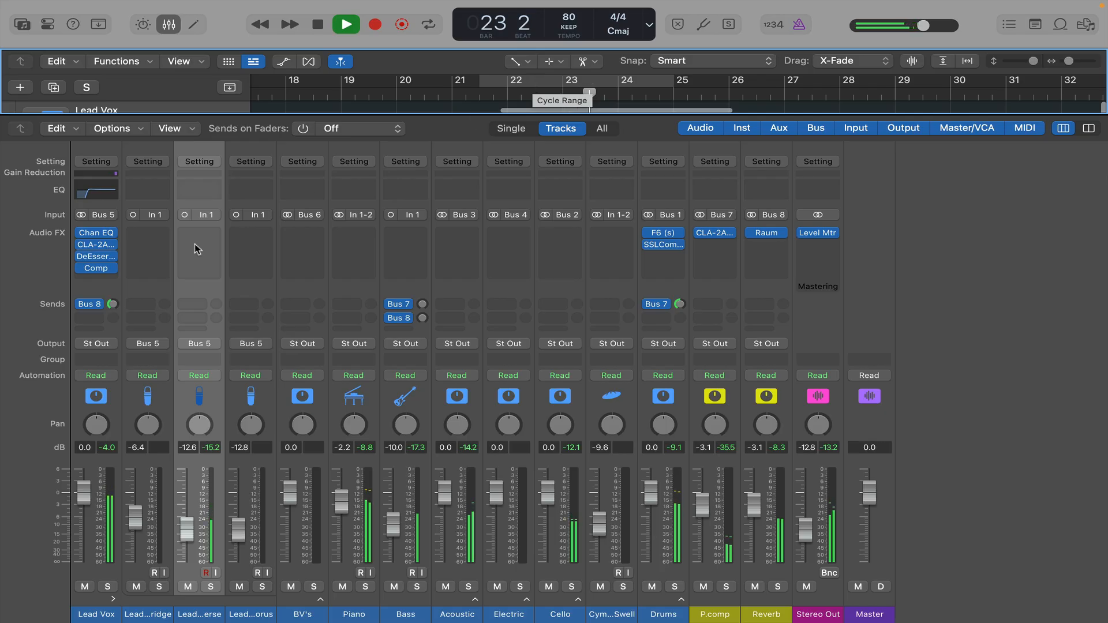
{"action": "left_click_drag", "start_coordinate": [113, 304], "coordinate": [116, 283]}
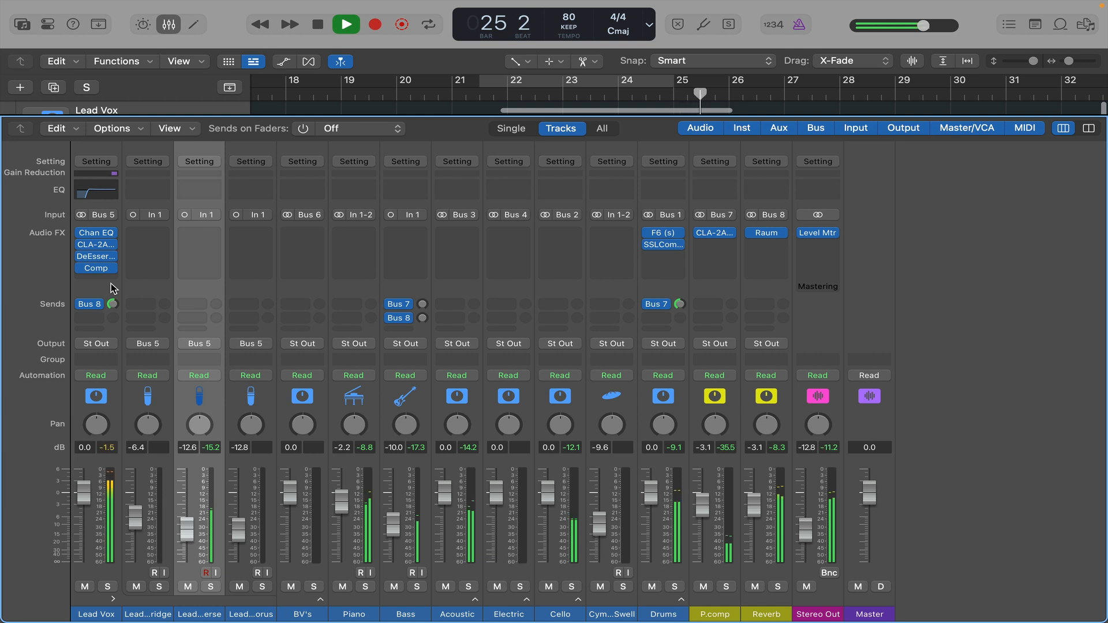
{"action": "key", "text": "space"}
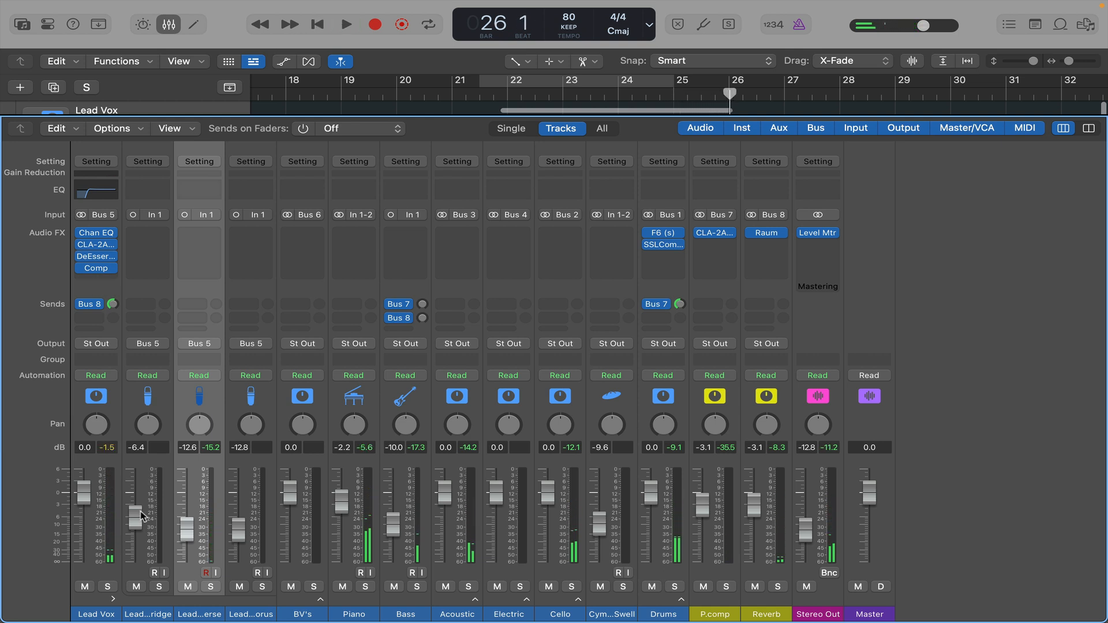
Collapse the Lead Vox stack in the mixer and copy its channel strip setting.
{"action": "key", "text": "super+BackSpace"}
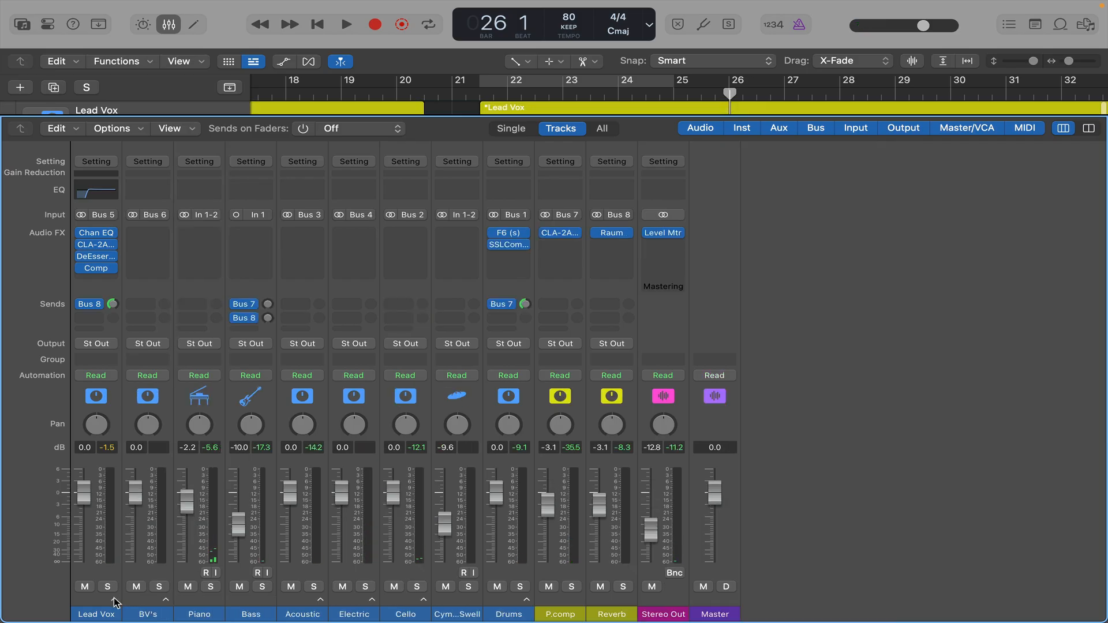
{"action": "left_click", "coordinate": [145, 565]}
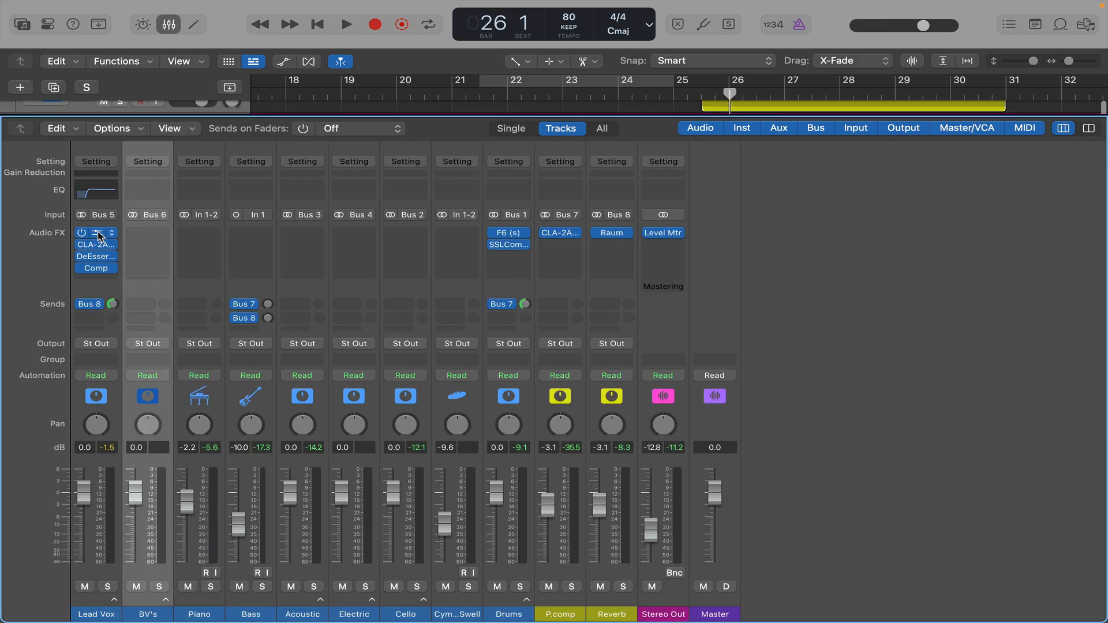
{"action": "left_click", "coordinate": [98, 290]}
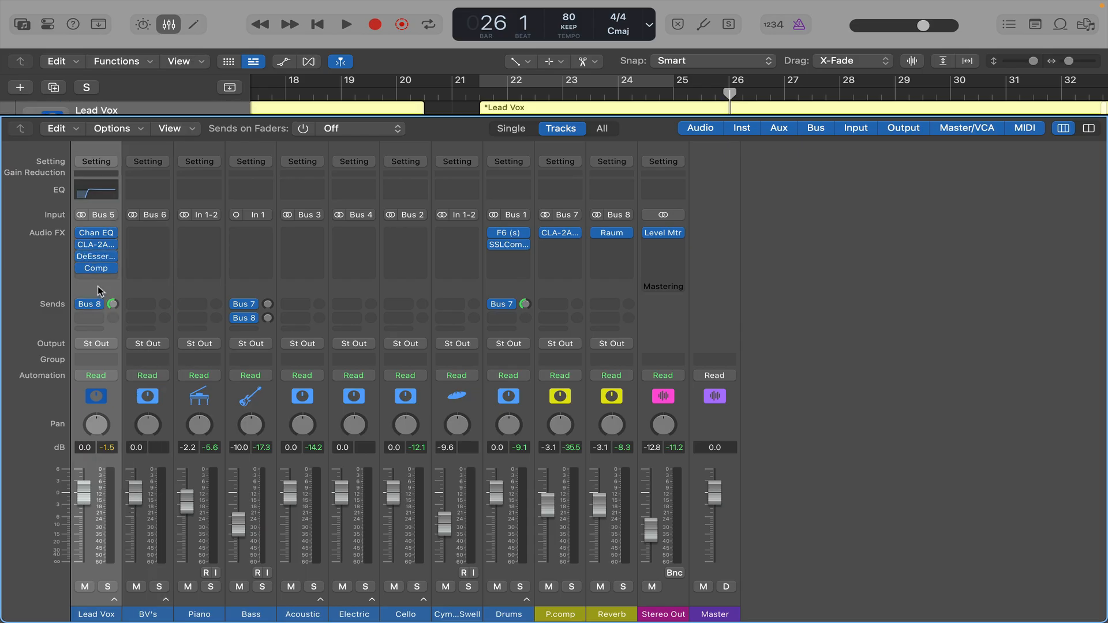
{"action": "left_click", "coordinate": [96, 162]}
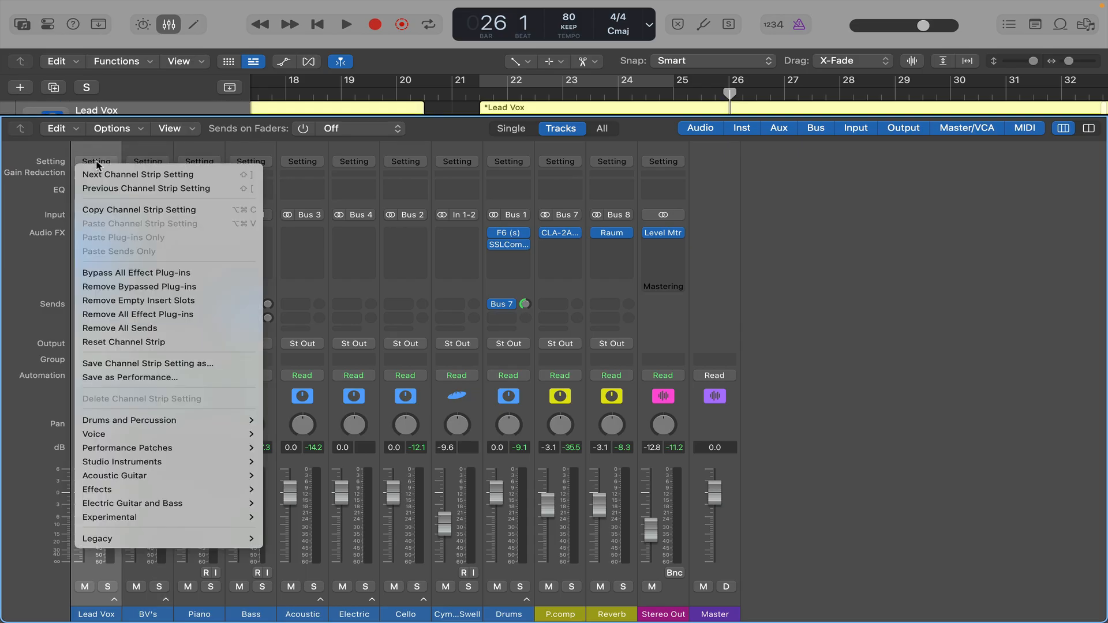
{"action": "left_click", "coordinate": [112, 211]}
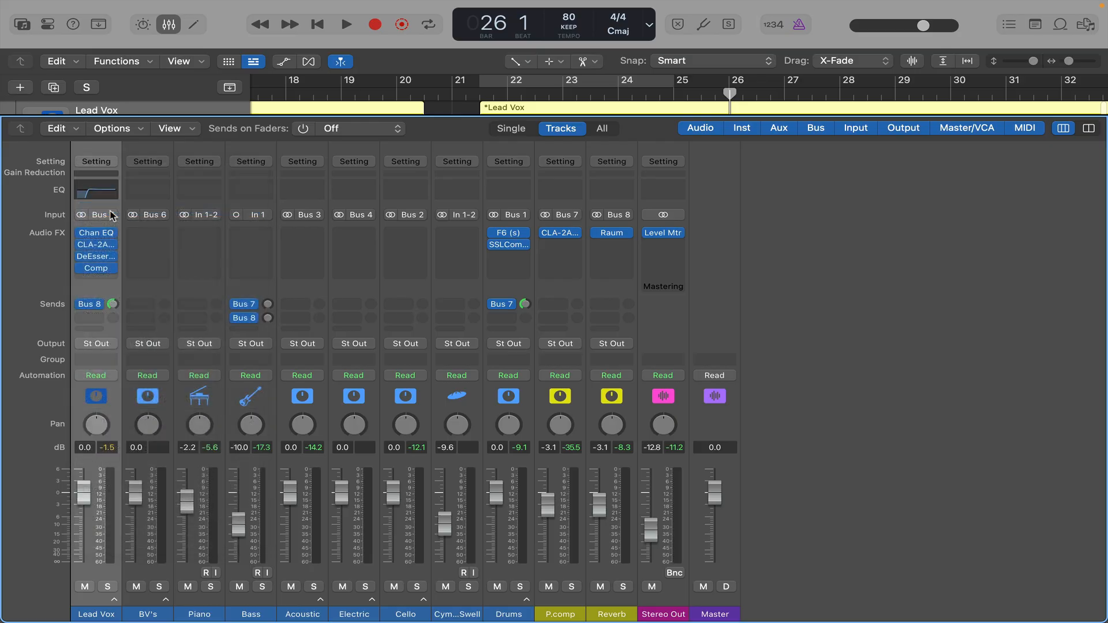
Paste the copied Lead Vox channel strip setting onto the BV's stack.
{"action": "left_click", "coordinate": [169, 395]}
{"action": "left_click", "coordinate": [146, 163]}
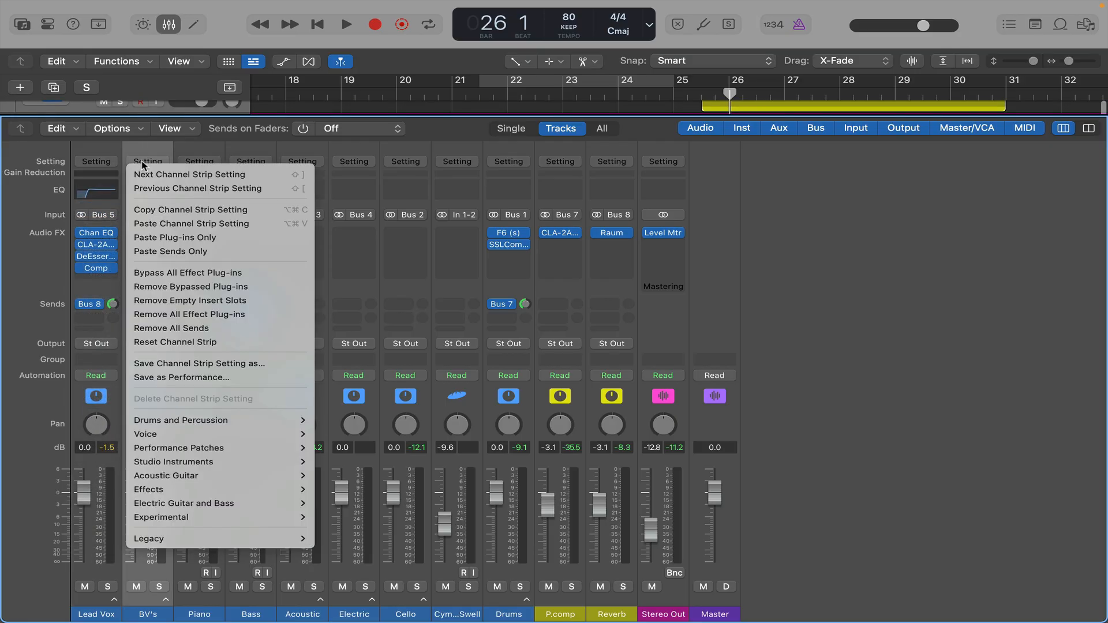
{"action": "left_click", "coordinate": [163, 225]}
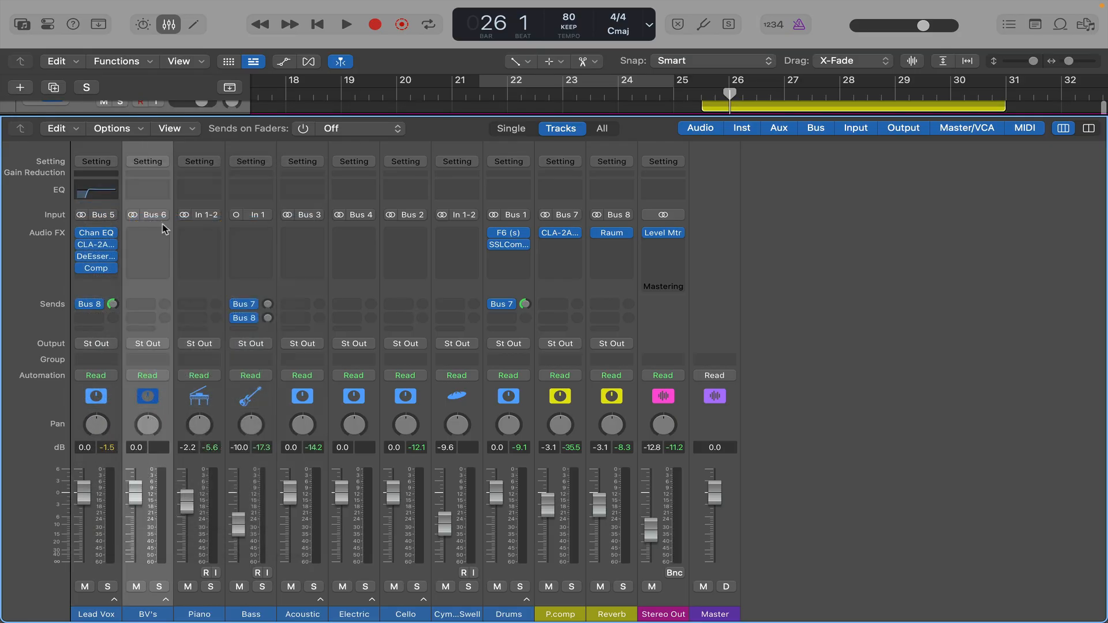
{"action": "left_click", "coordinate": [220, 402]}
Play the mix in the arrangement and lower the BV's stack volume to -6.6 dB, replaying from around bar 25.
{"action": "key", "text": "space"}
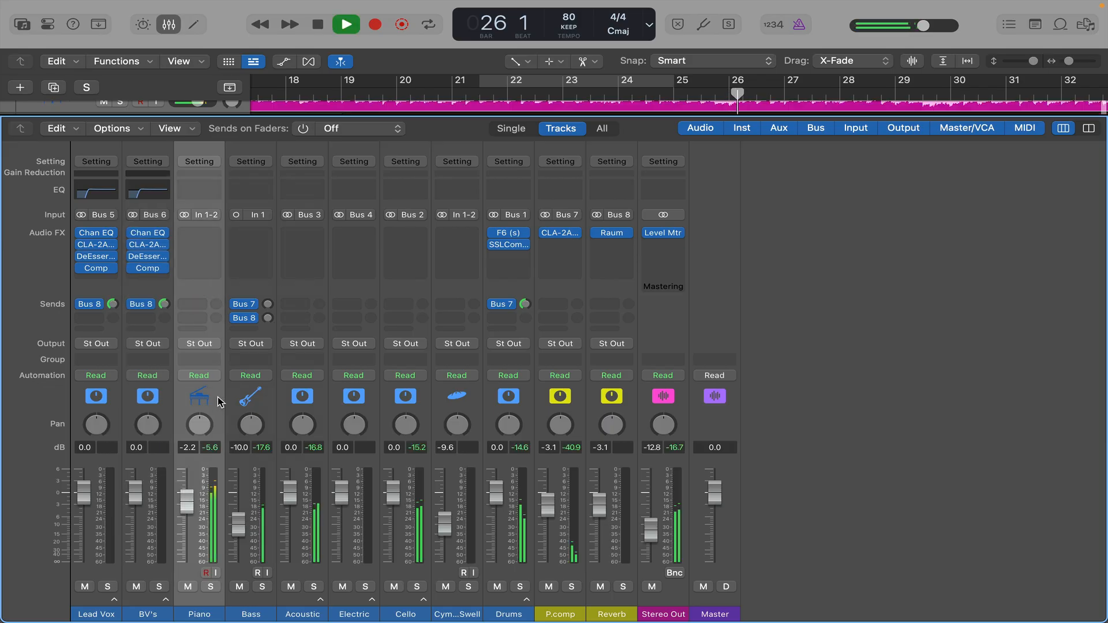
{"action": "left_click", "coordinate": [170, 26]}
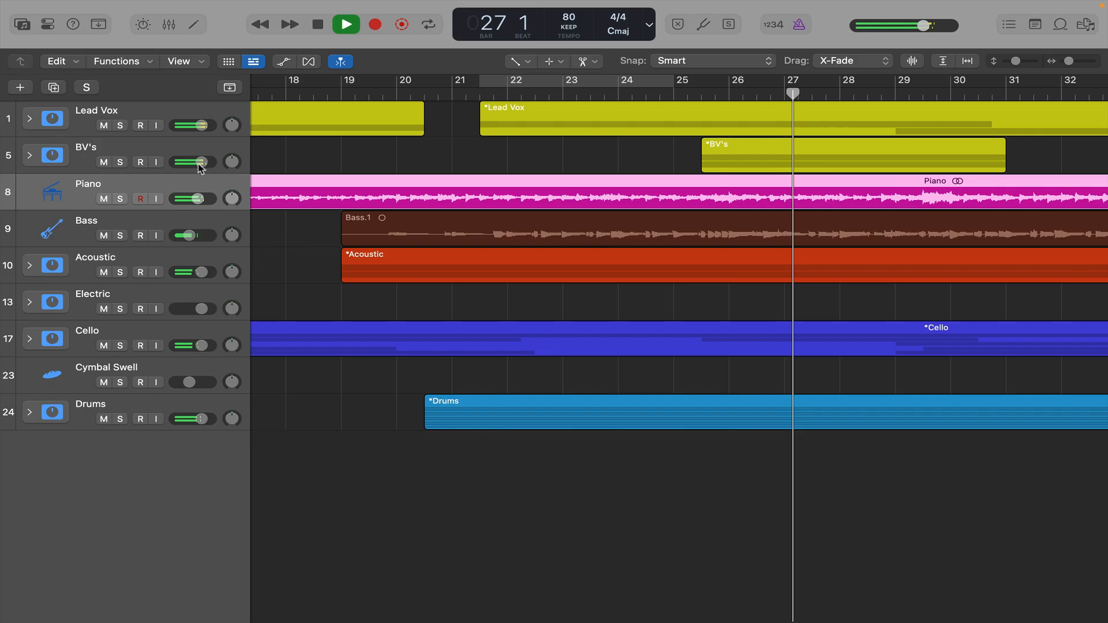
{"action": "left_click_drag", "start_coordinate": [199, 166], "coordinate": [152, 169]}
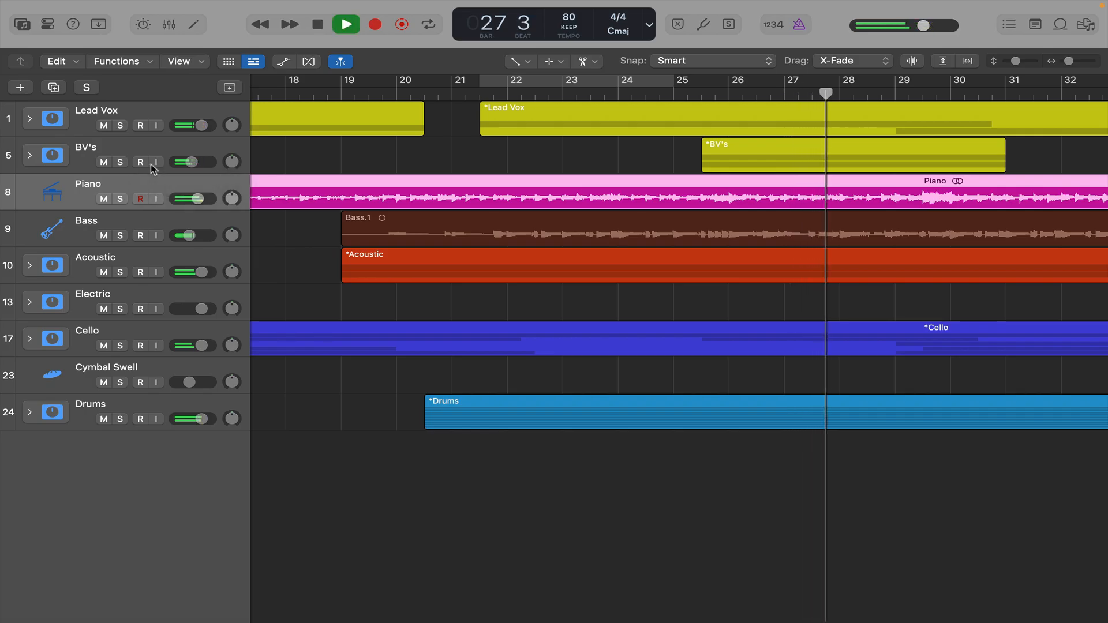
{"action": "left_click", "coordinate": [709, 93]}
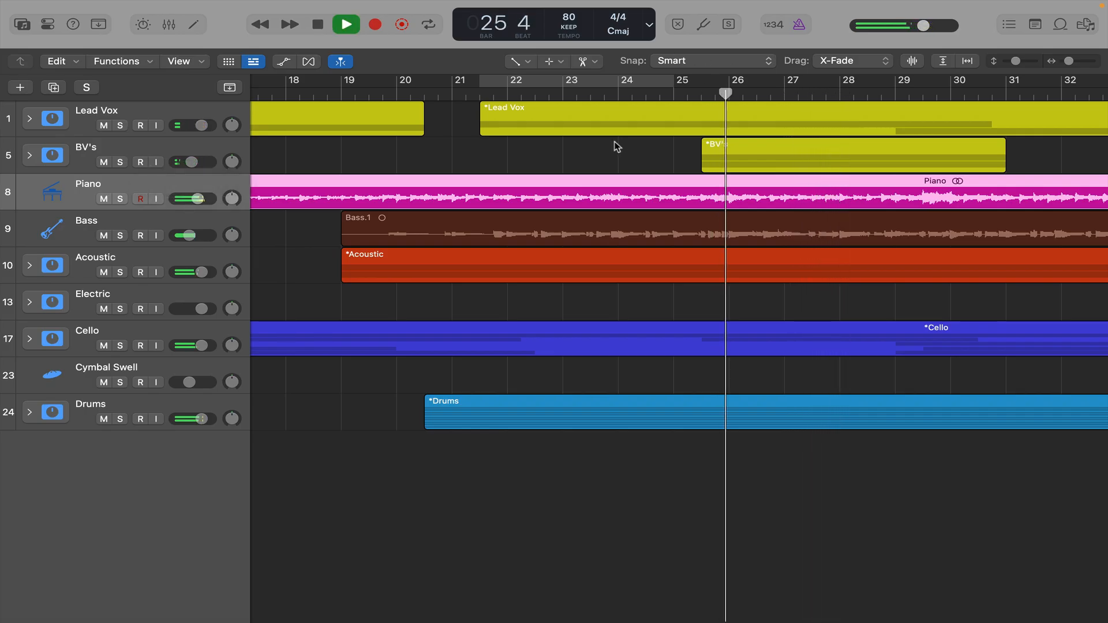
{"action": "key", "text": "super+Left"}
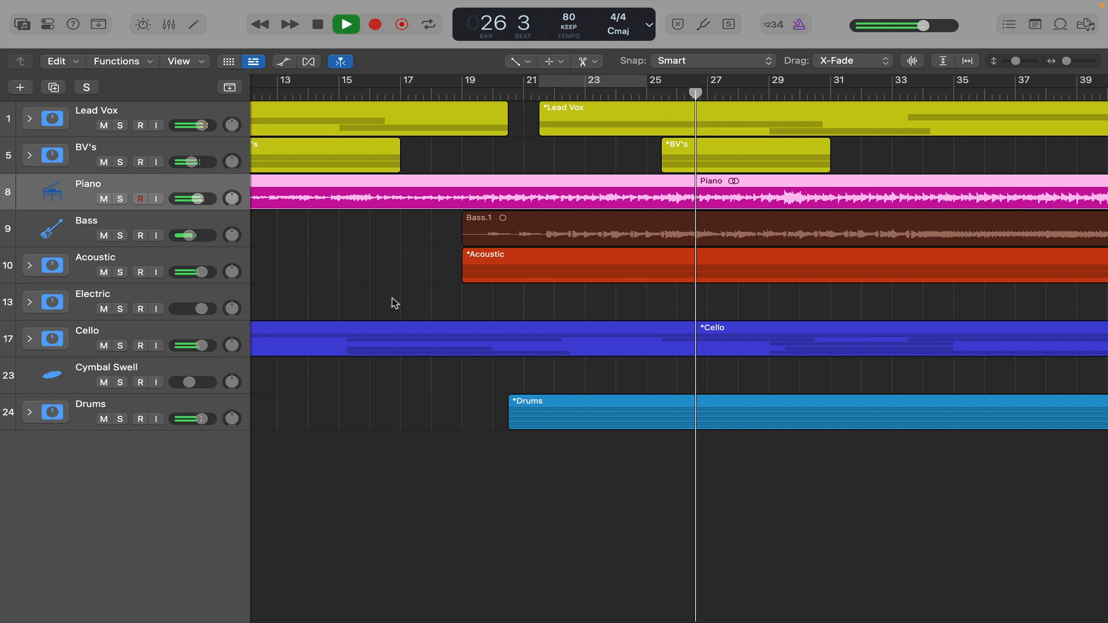
Balance the vocal stacks by setting Lead Vox to -3.6 dB and BV's to -8.4 dB, then stop playback.
{"action": "left_click", "coordinate": [191, 162]}
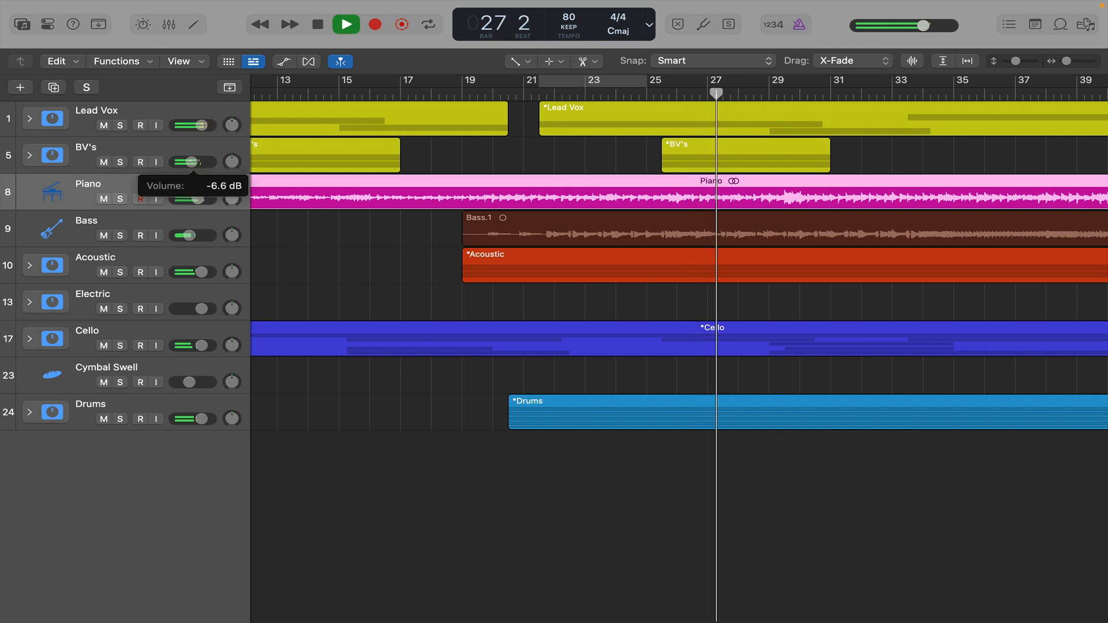
{"action": "left_click_drag", "start_coordinate": [192, 162], "coordinate": [185, 162]}
{"action": "left_click", "coordinate": [202, 125]}
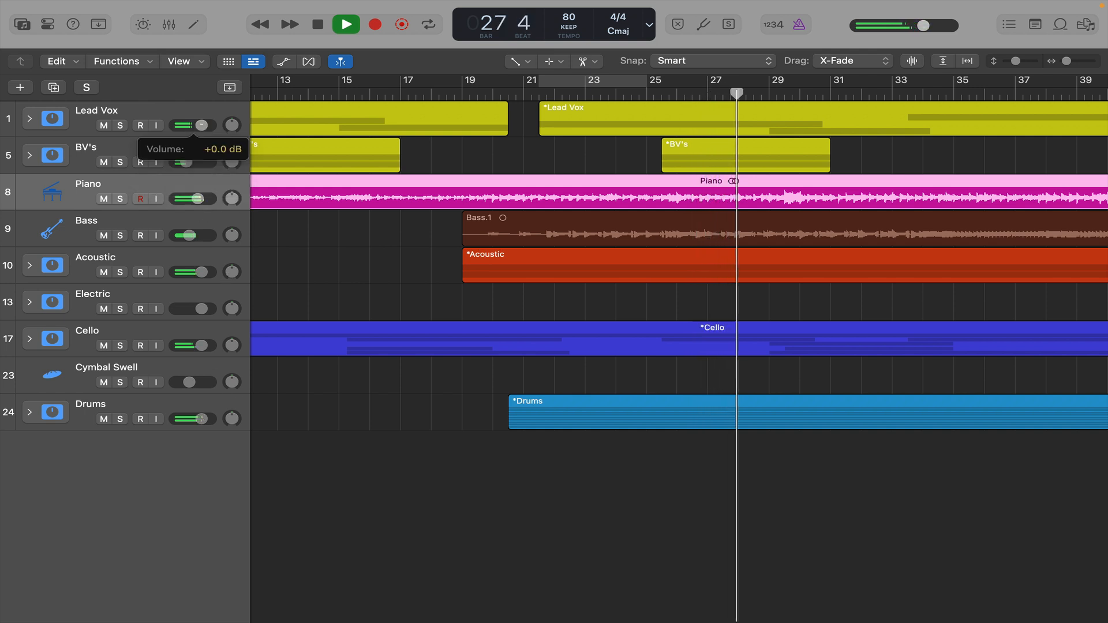
{"action": "left_click_drag", "start_coordinate": [201, 125], "coordinate": [190, 162]}
{"action": "left_click", "coordinate": [186, 162]}
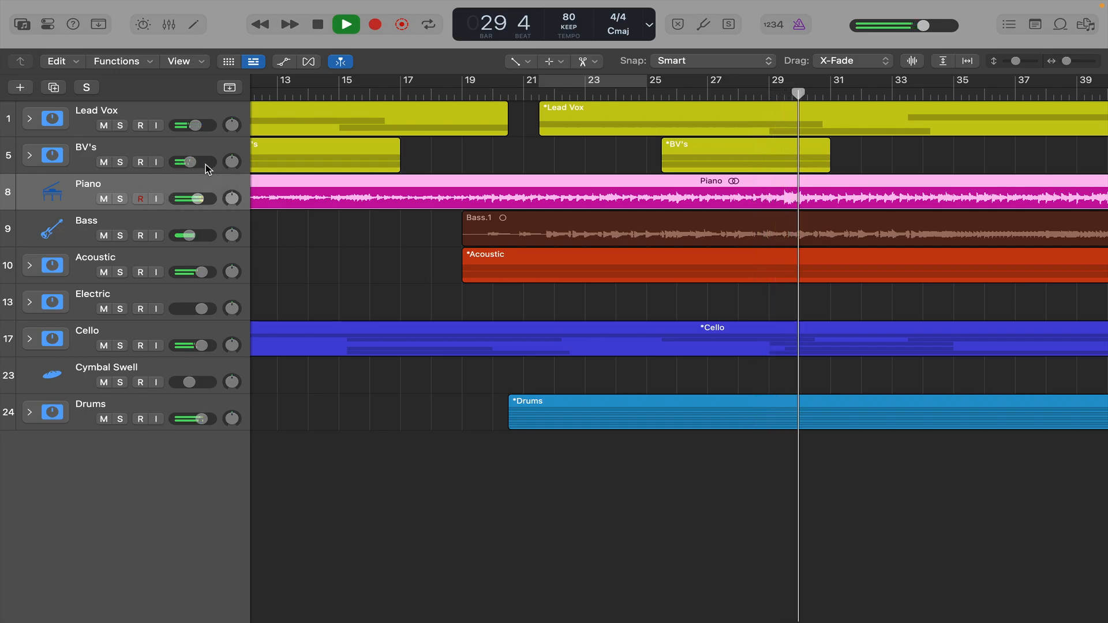
{"action": "key", "text": "space"}
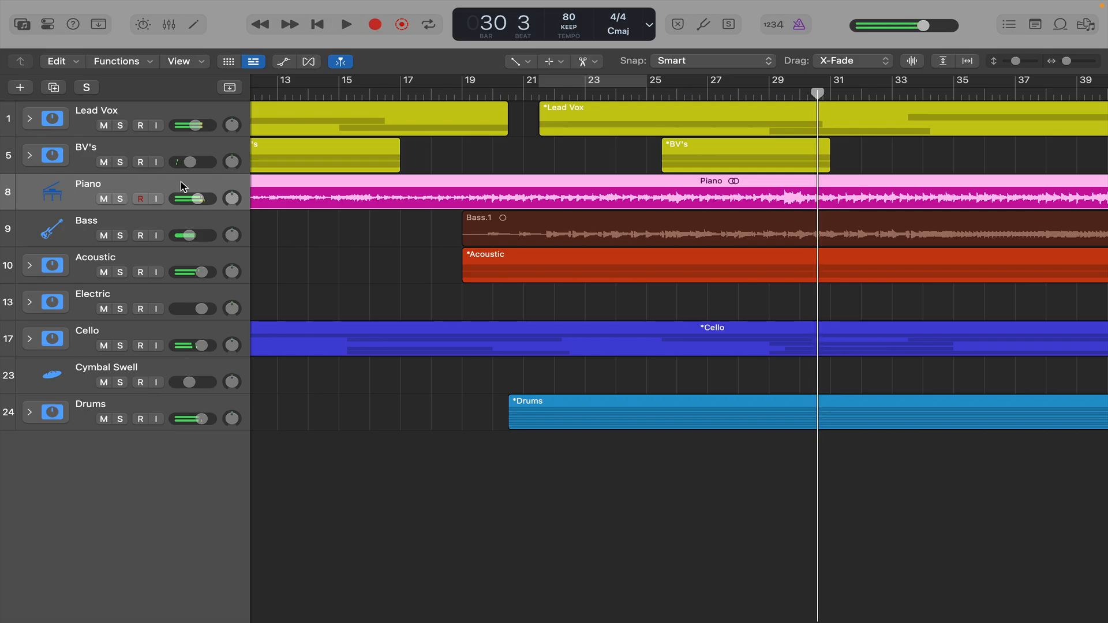
Expand the Lead Vox and BV's stacks, select the Lead Vocal - Bridge track and return to the mixer.
{"action": "left_click", "coordinate": [29, 119]}
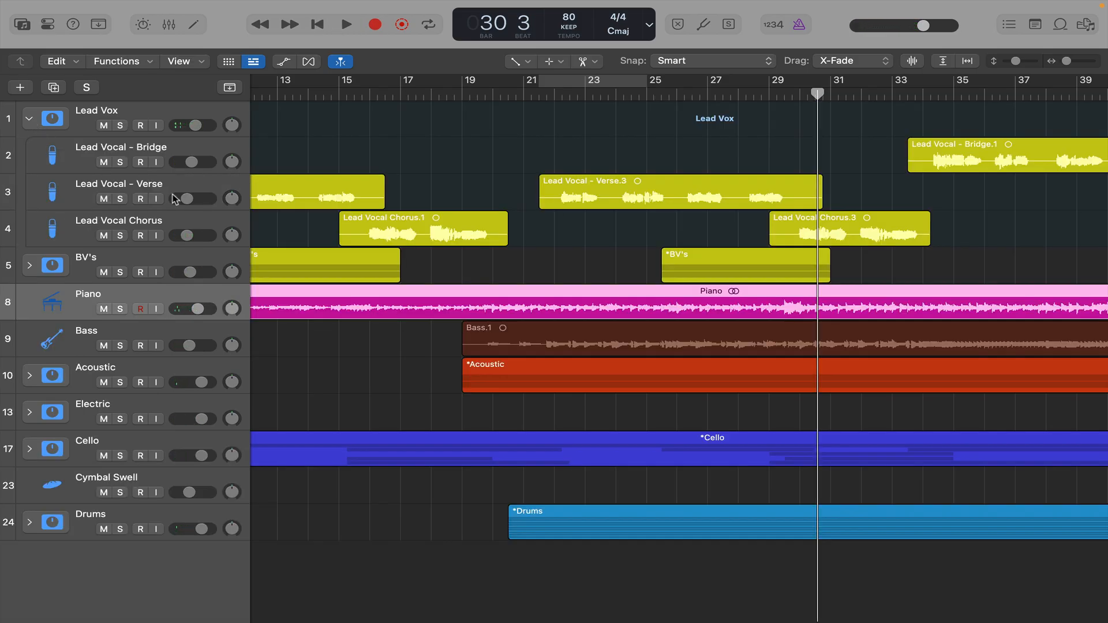
{"action": "left_click", "coordinate": [30, 266]}
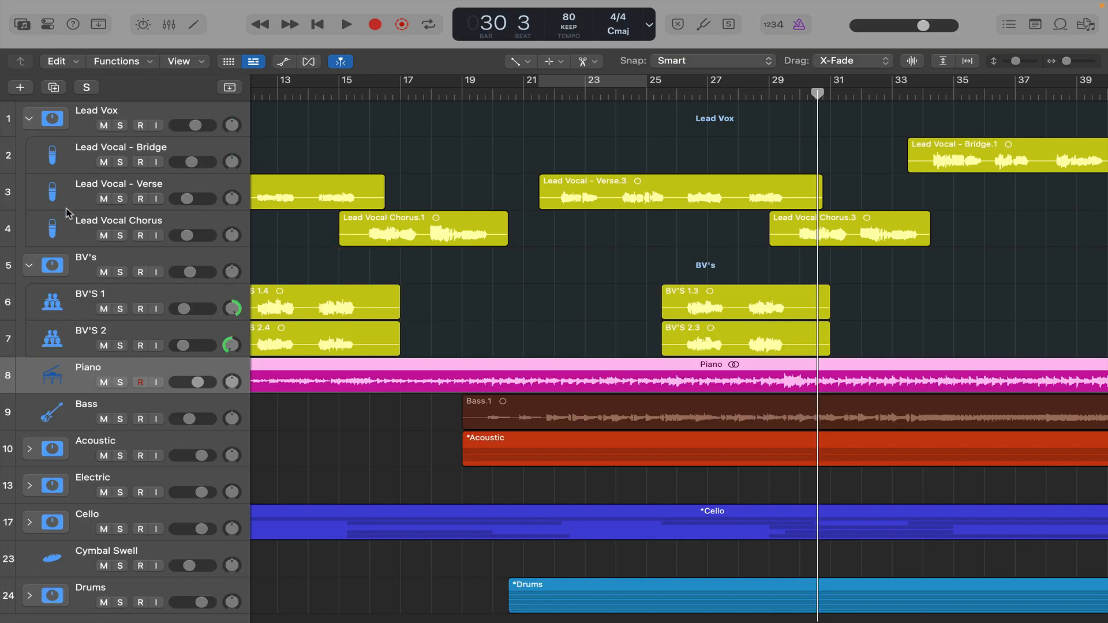
{"action": "left_click", "coordinate": [79, 159]}
{"action": "key", "text": "x"}
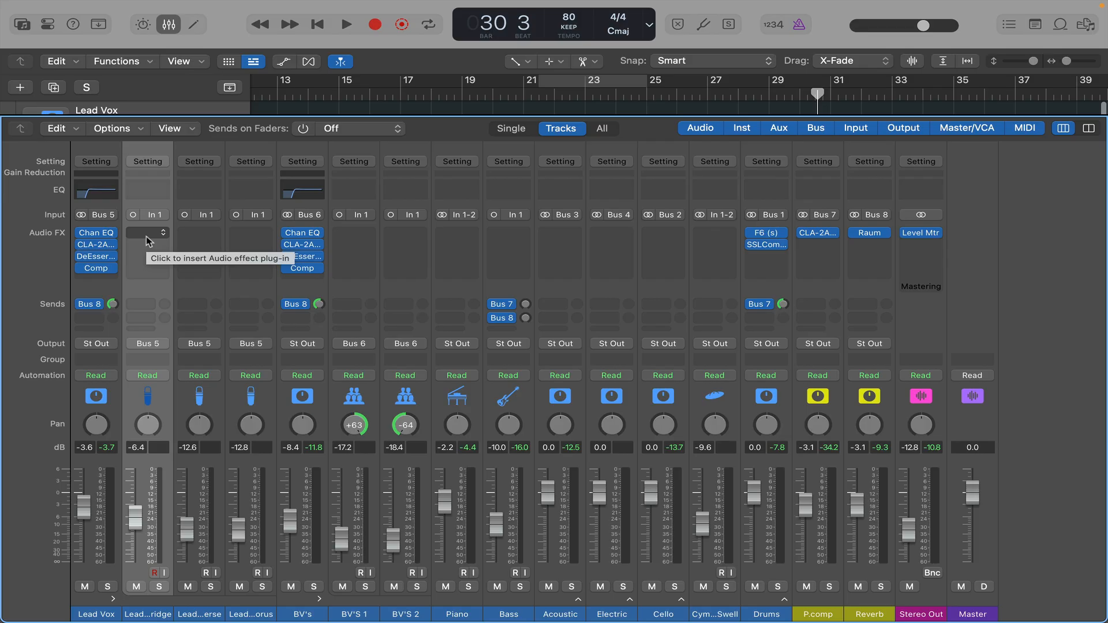
Insert the mono Waves Tune Real-Time plug-in on the Lead Vocal - Bridge channel and move its window clear of the vocal strips.
{"action": "left_click", "coordinate": [148, 233]}
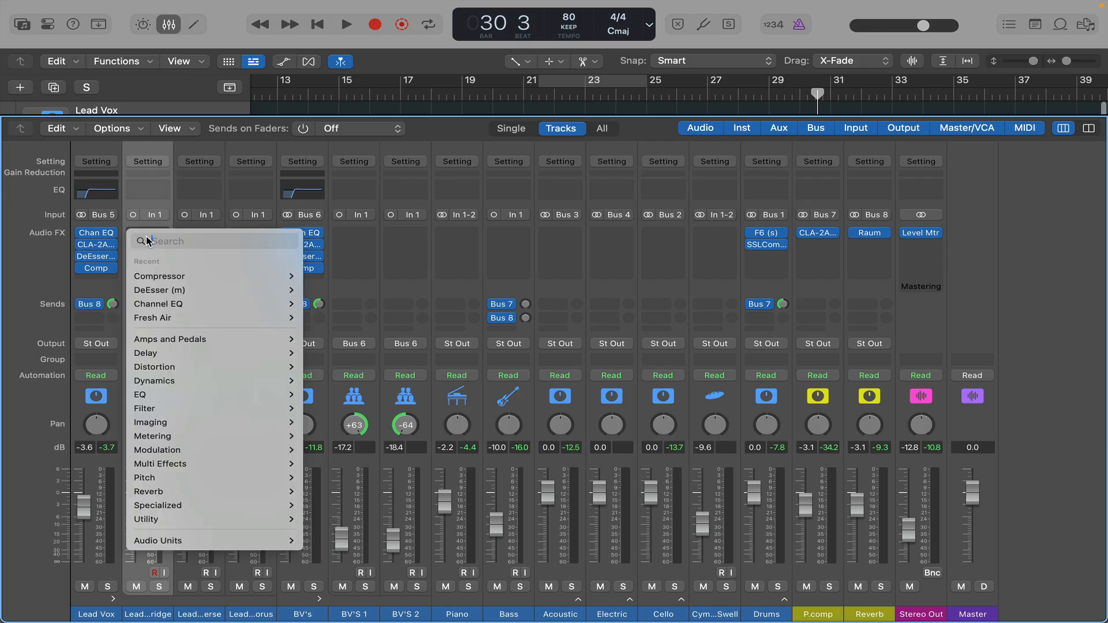
{"action": "type", "text": "waves"}
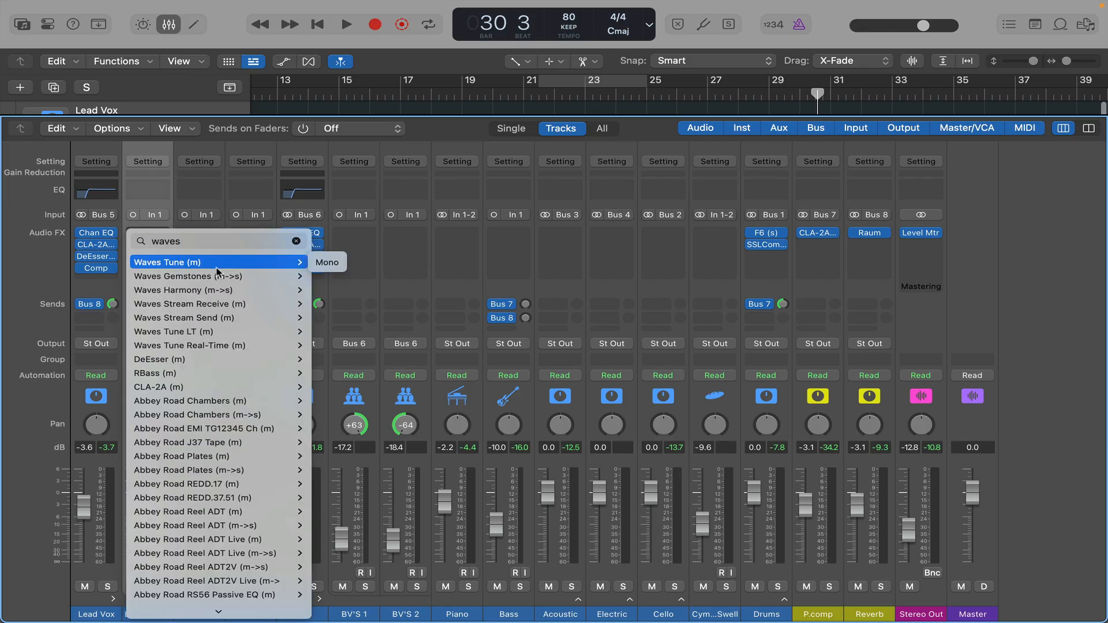
{"action": "mouse_move", "coordinate": [220, 345]}
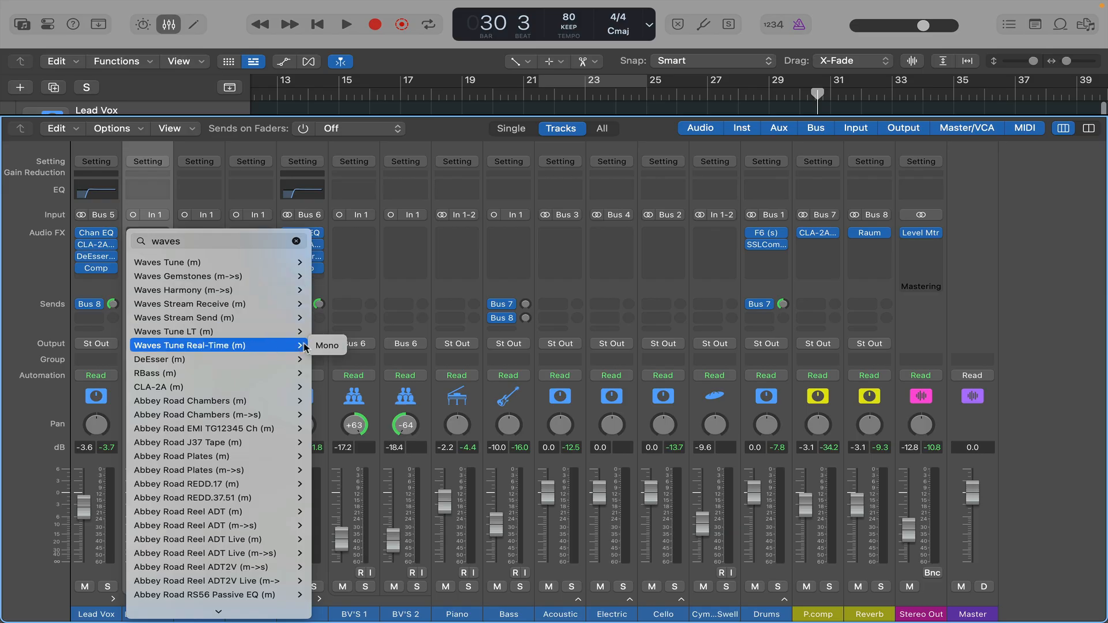
{"action": "left_click", "coordinate": [327, 346]}
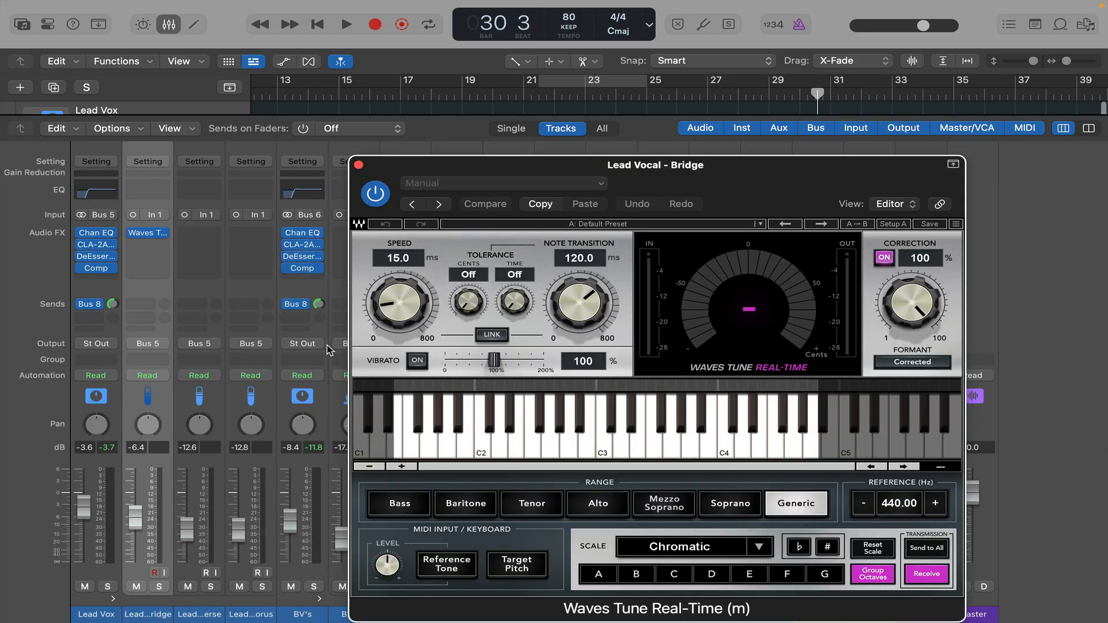
{"action": "left_click_drag", "start_coordinate": [749, 192], "coordinate": [812, 112]}
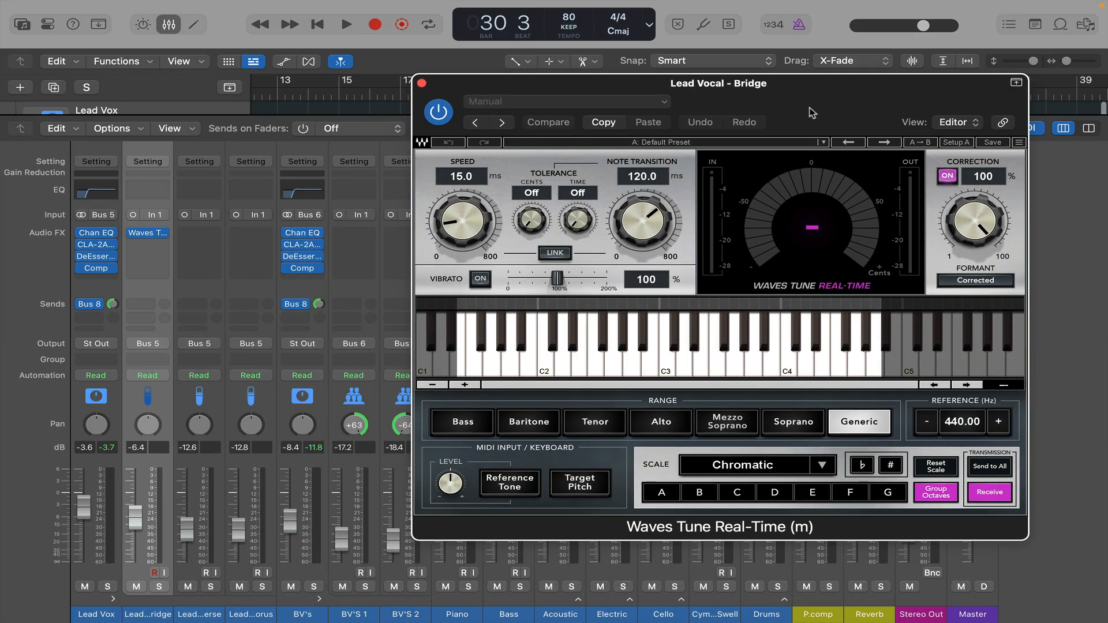
Set the Waves Tune Real-Time scale to A Major and play the song briefly.
{"action": "left_click", "coordinate": [662, 494]}
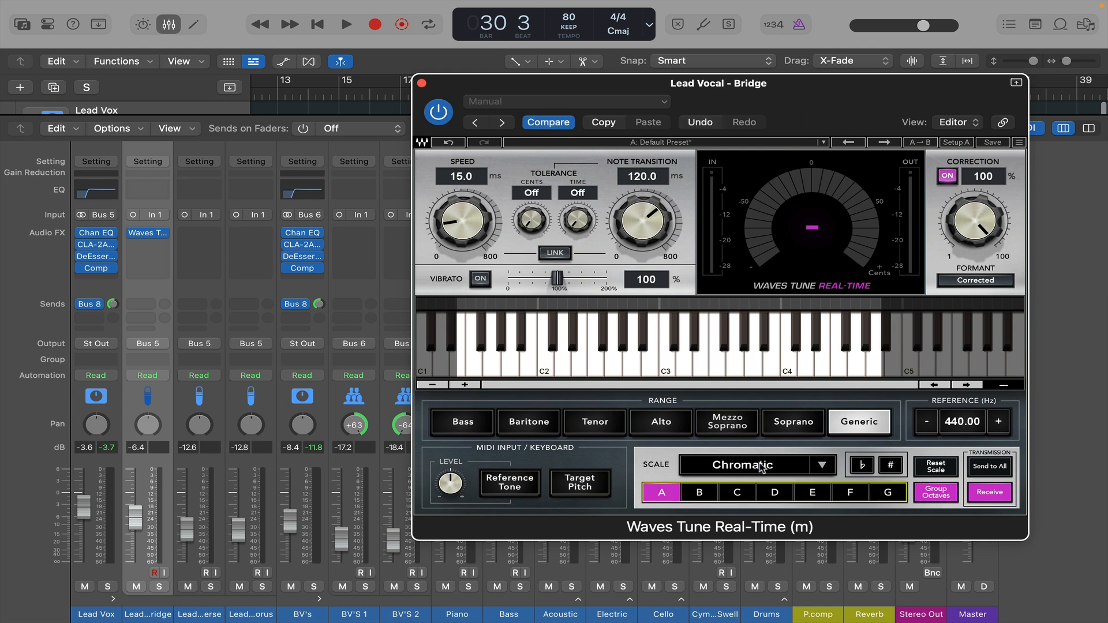
{"action": "scroll", "coordinate": [761, 467], "scroll_direction": "down", "scroll_amount": 1}
{"action": "key", "text": "space"}
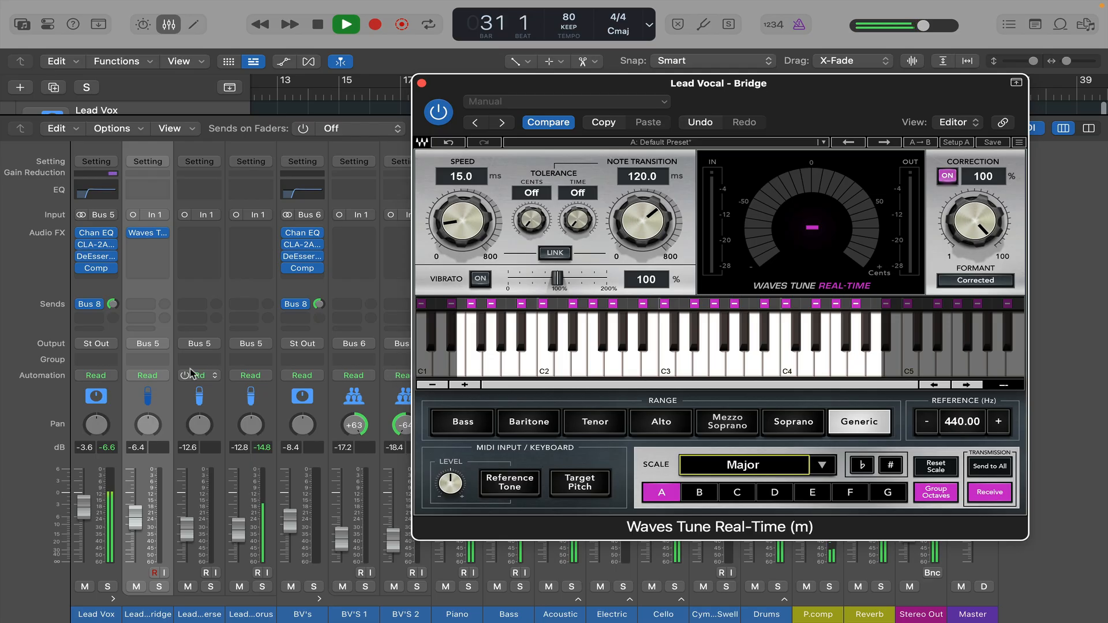
{"action": "key", "text": "space"}
{"action": "mouse_move", "coordinate": [146, 233]}
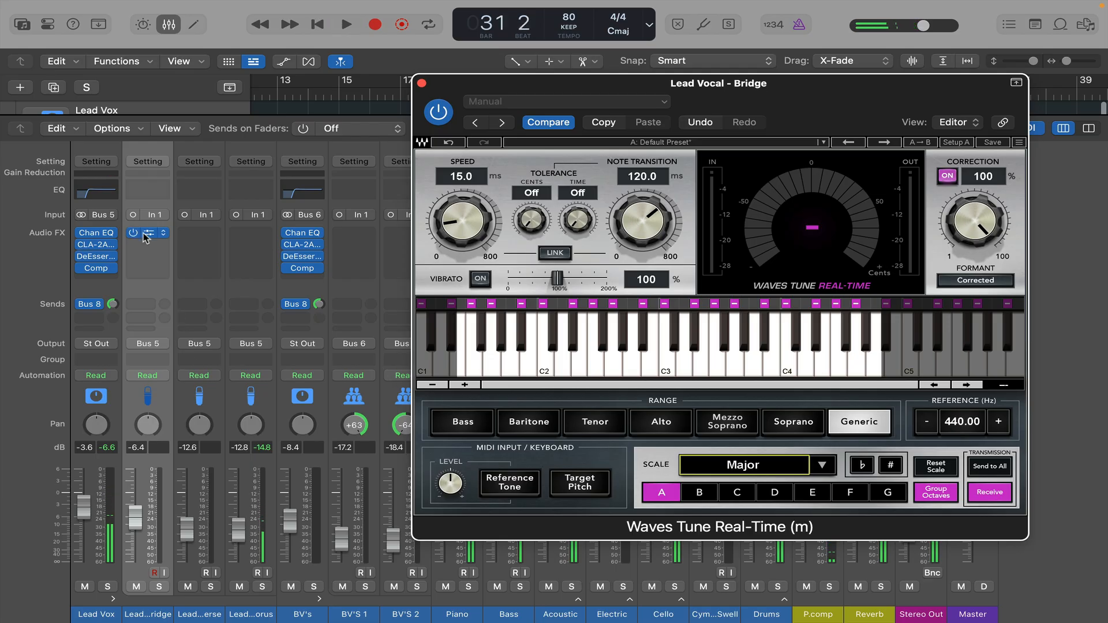
Set the tuner's correction speed to 57.6 ms and audition the song briefly.
{"action": "mouse_move", "coordinate": [977, 225]}
{"action": "left_mouse_down"}
{"action": "mouse_move", "coordinate": [977, 248]}
{"action": "mouse_move", "coordinate": [977, 225]}
{"action": "left_mouse_up"}
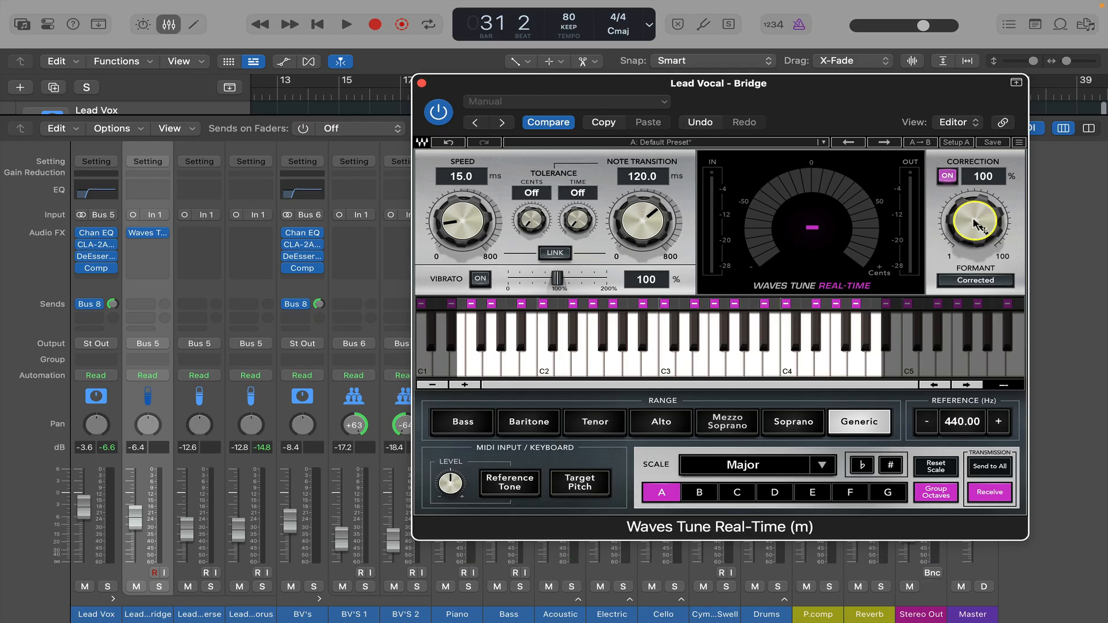
{"action": "left_click_drag", "start_coordinate": [453, 226], "coordinate": [453, 266]}
{"action": "key", "text": "space"}
{"action": "key", "text": "space"}
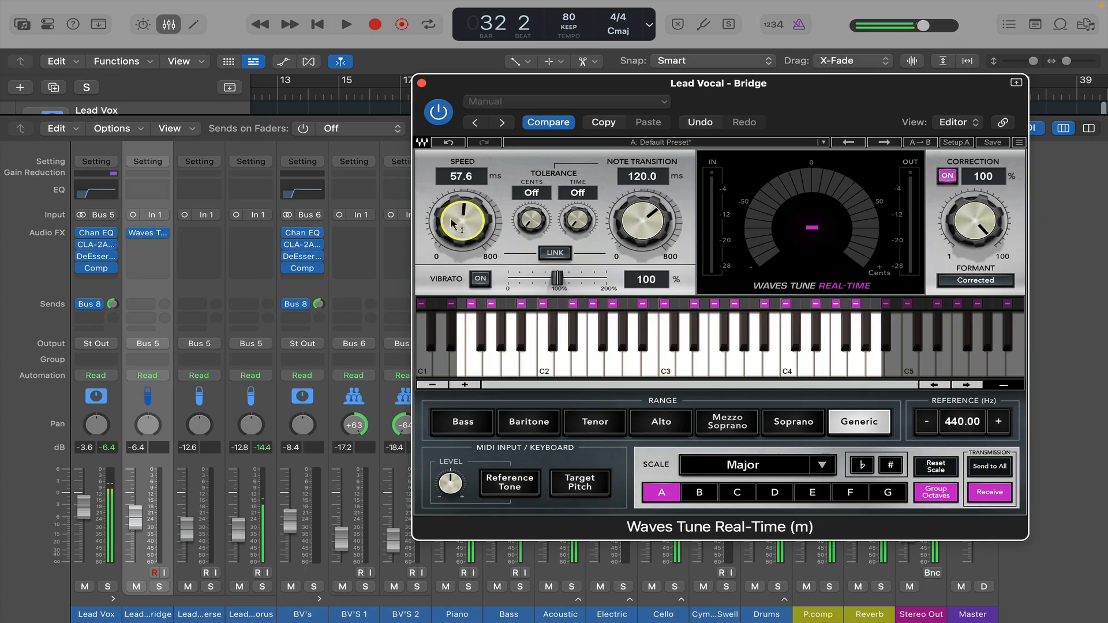
Copy the Waves Tune plug-in to the remaining lead and backing vocal channels, check the BV'S 1 copy, and close the plug-in windows.
{"action": "mouse_move", "coordinate": [155, 240]}
{"action": "left_click_drag", "start_coordinate": [149, 241], "coordinate": [308, 230]}
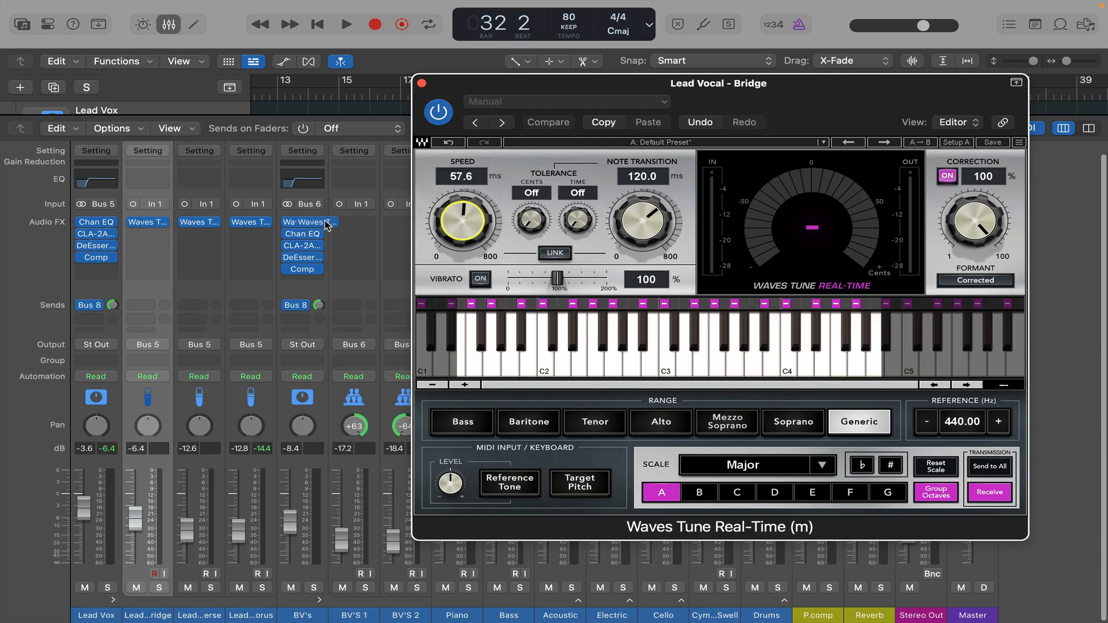
{"action": "left_click_drag", "start_coordinate": [327, 225], "coordinate": [382, 225]}
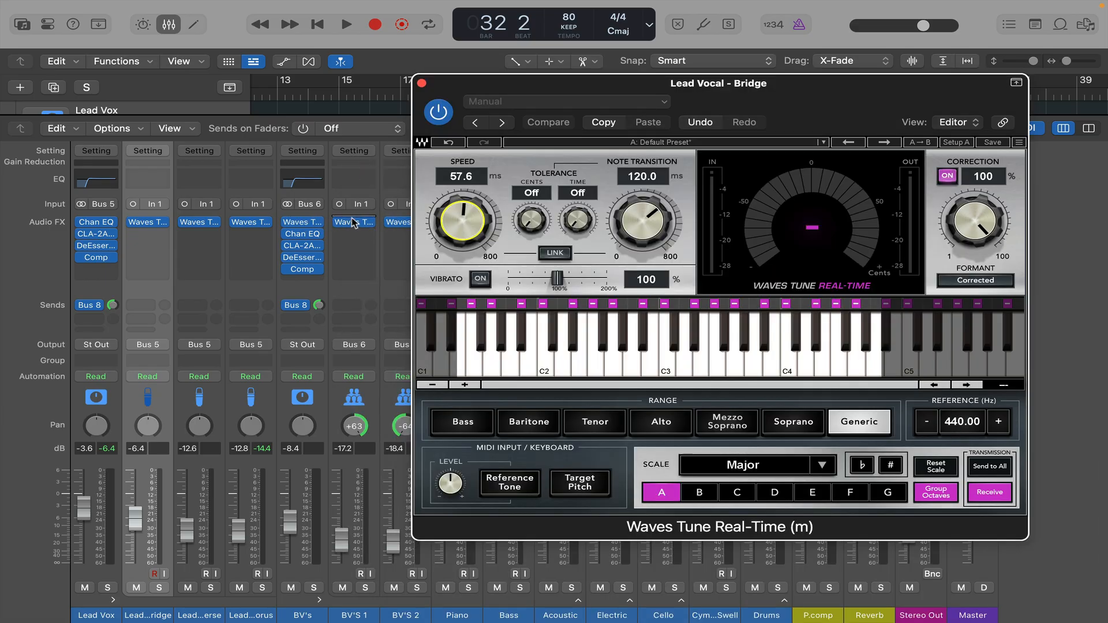
{"action": "left_click", "coordinate": [354, 223]}
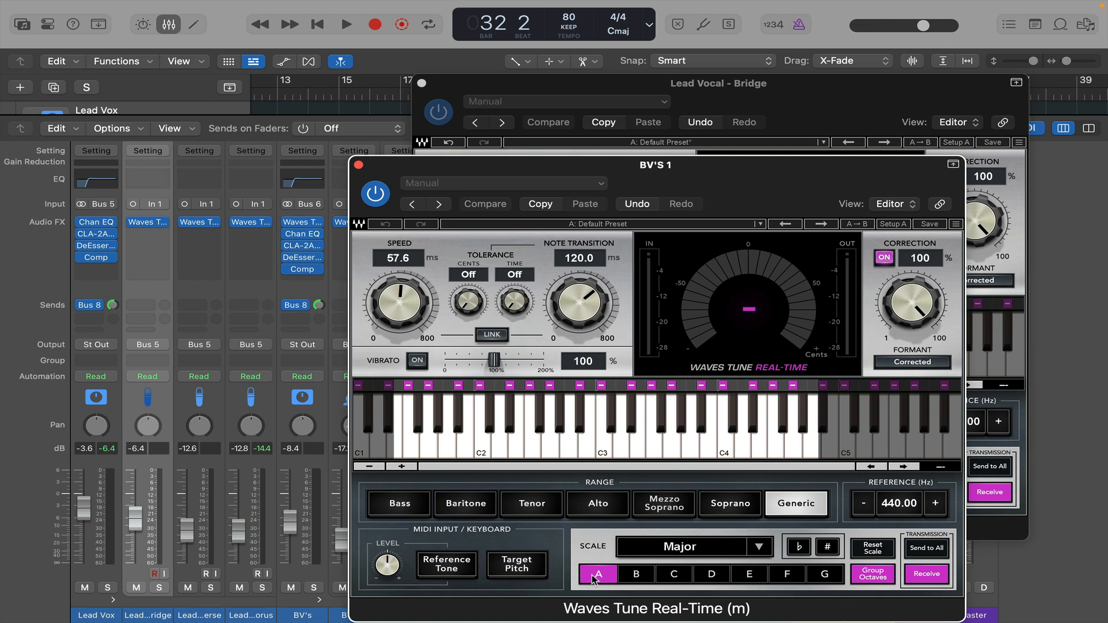
{"action": "left_click", "coordinate": [358, 164]}
{"action": "left_click", "coordinate": [422, 83]}
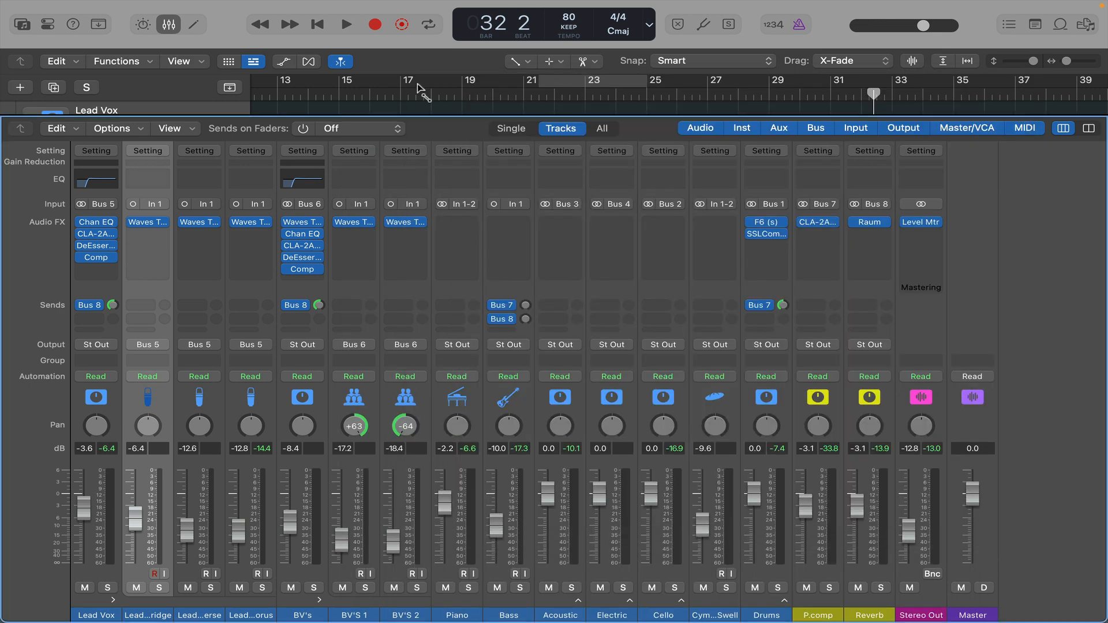
Return to the arrangement, fit the whole song in view and play from bar 8.
{"action": "left_click", "coordinate": [173, 29]}
{"action": "key", "text": "space"}
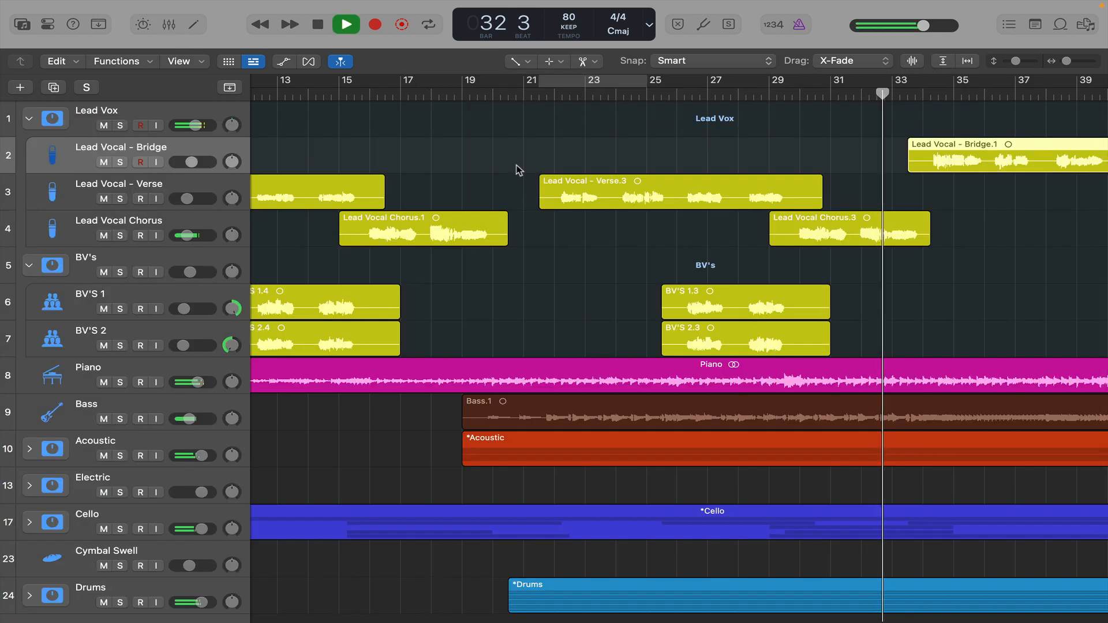
{"action": "key", "text": "z"}
{"action": "left_click", "coordinate": [367, 94]}
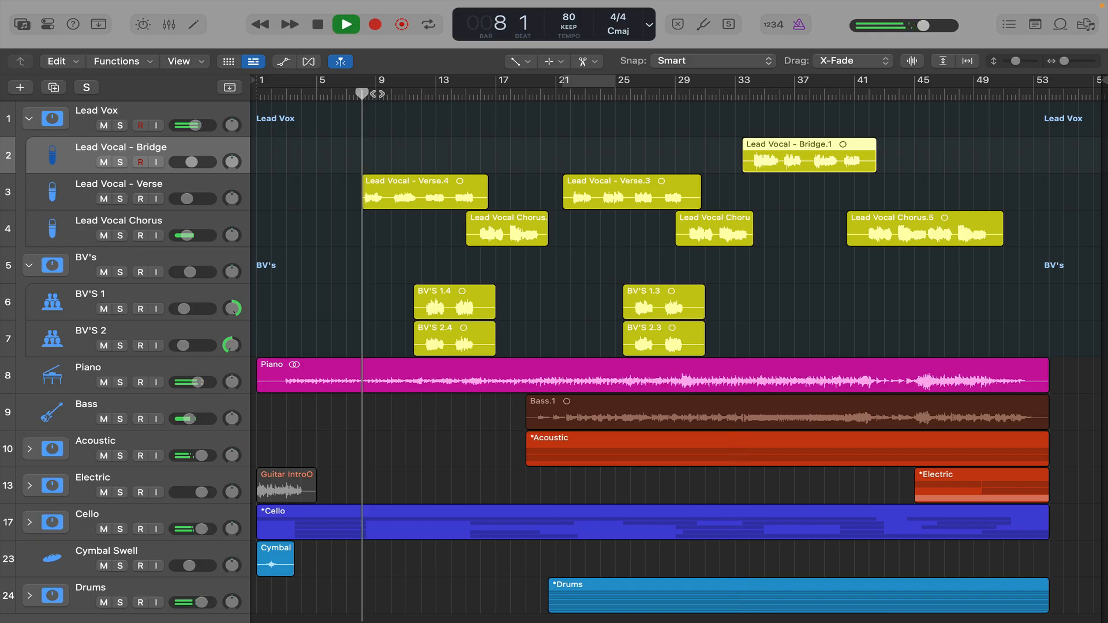
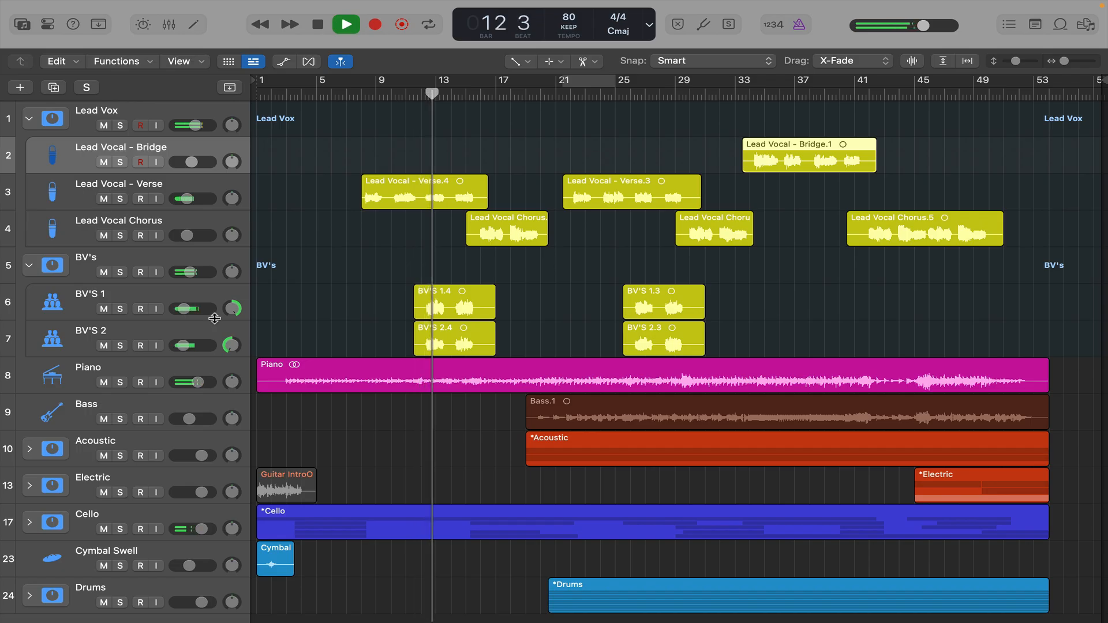
During playback, raise BV'S 1 to -11.4 dB, BV'S 2 to -13.4 dB and Lead Vocal Chorus to -10.8 dB, then stop.
{"action": "mouse_move", "coordinate": [186, 309]}
{"action": "left_click_drag", "start_coordinate": [185, 309], "coordinate": [186, 345]}
{"action": "mouse_move", "coordinate": [184, 345]}
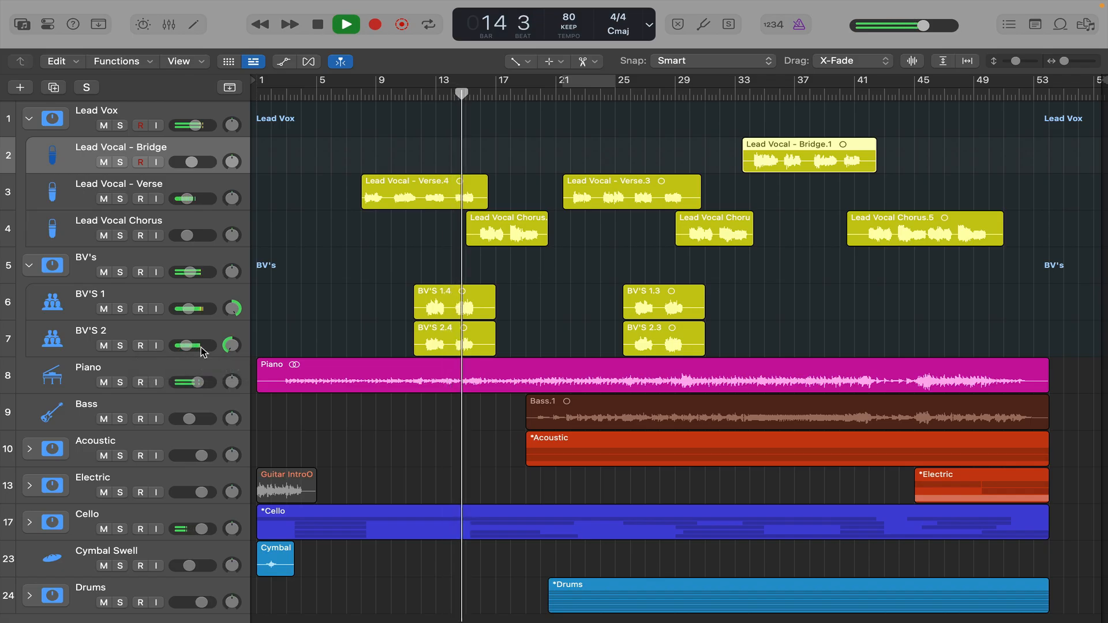
{"action": "left_click_drag", "start_coordinate": [190, 310], "coordinate": [186, 310]}
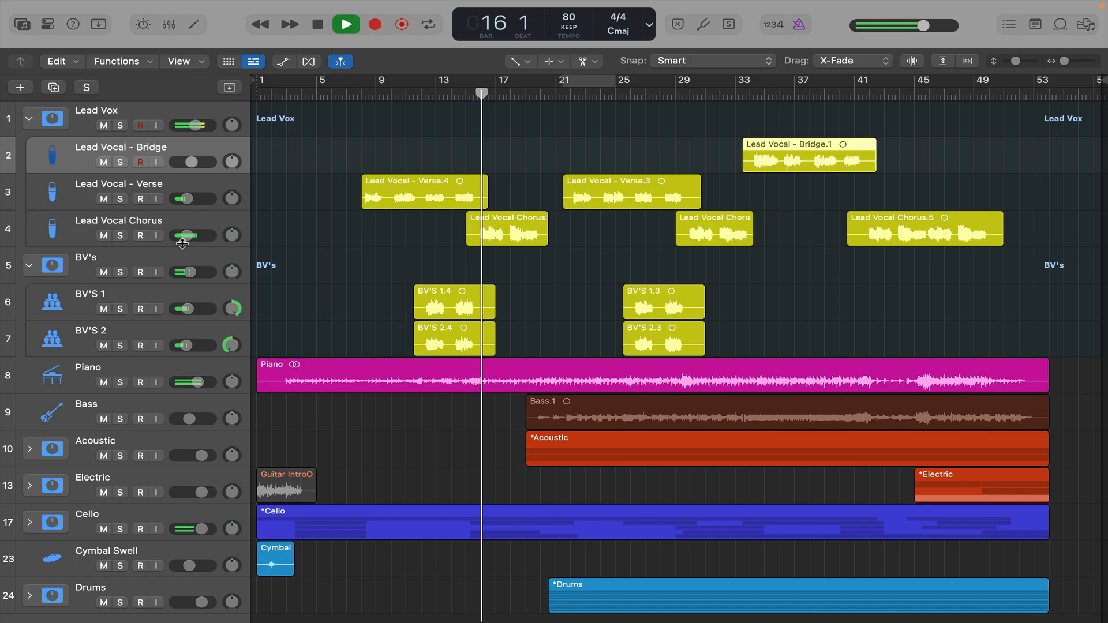
{"action": "left_click_drag", "start_coordinate": [187, 236], "coordinate": [188, 236]}
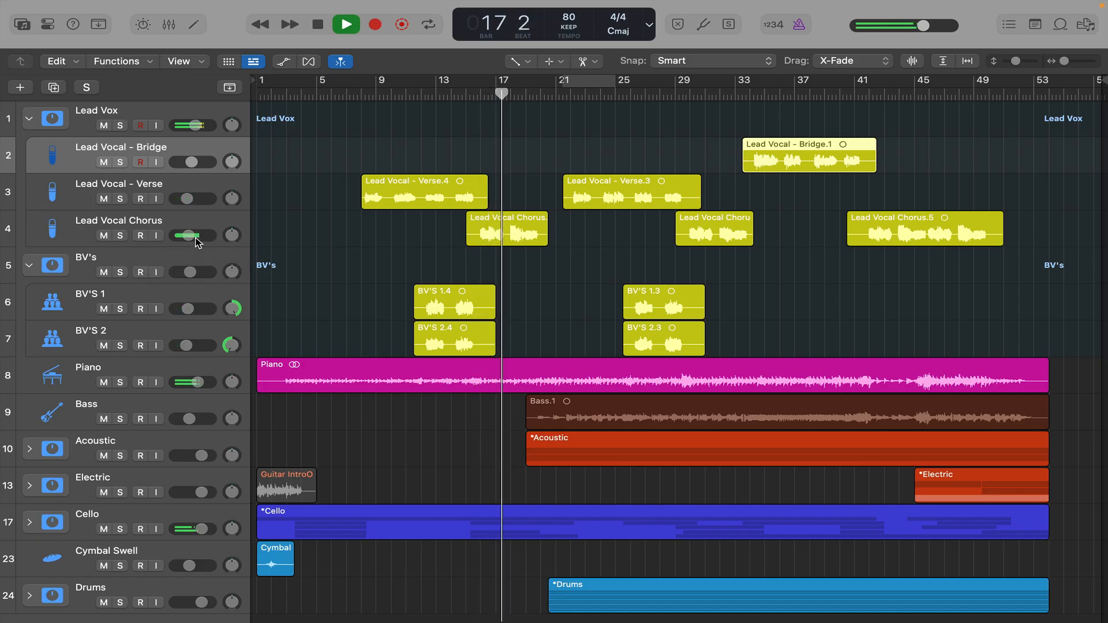
{"action": "key", "text": "space"}
Insert a Channel EQ after Waves Tune on the Lead Vocal Chorus channel.
{"action": "left_click", "coordinate": [210, 219]}
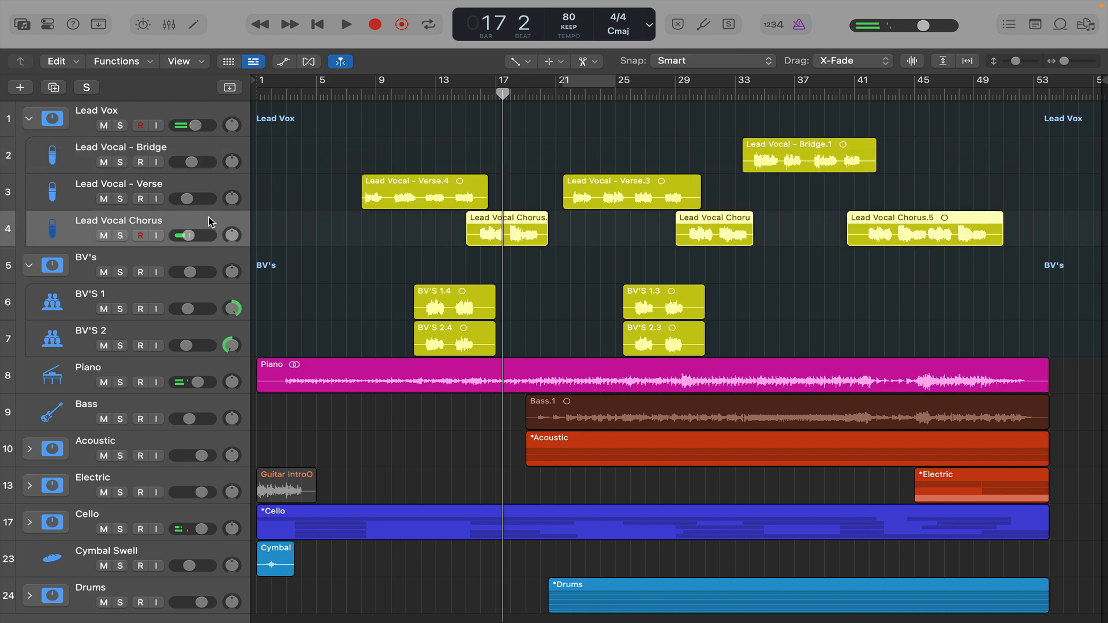
{"action": "key", "text": "x"}
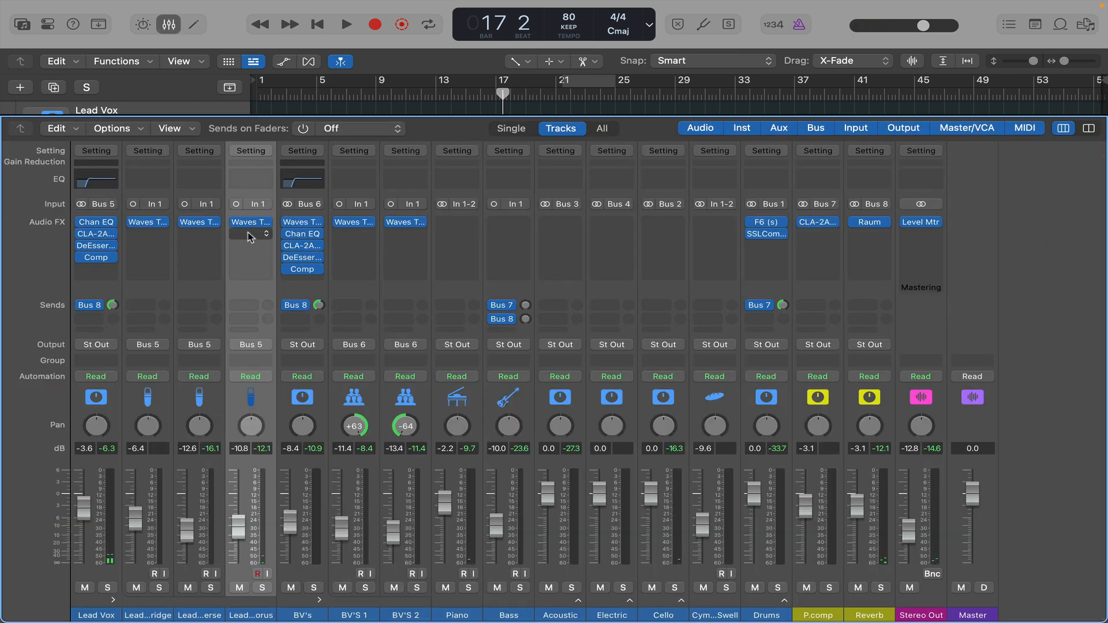
{"action": "left_click", "coordinate": [249, 234]}
{"action": "mouse_move", "coordinate": [275, 396]}
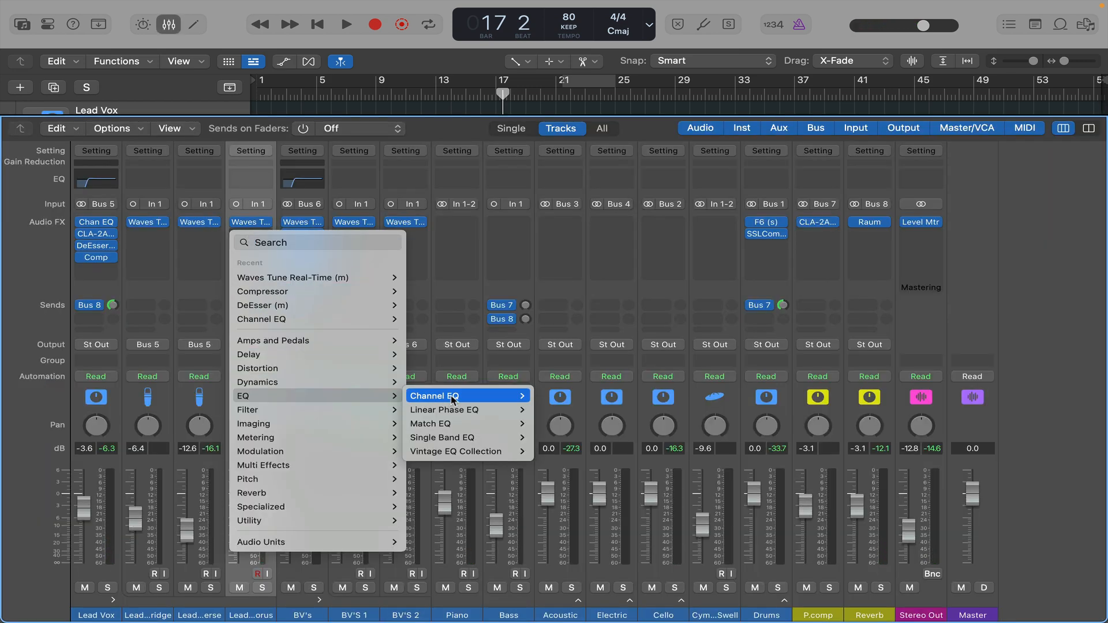
{"action": "mouse_move", "coordinate": [476, 397]}
{"action": "left_click", "coordinate": [543, 397]}
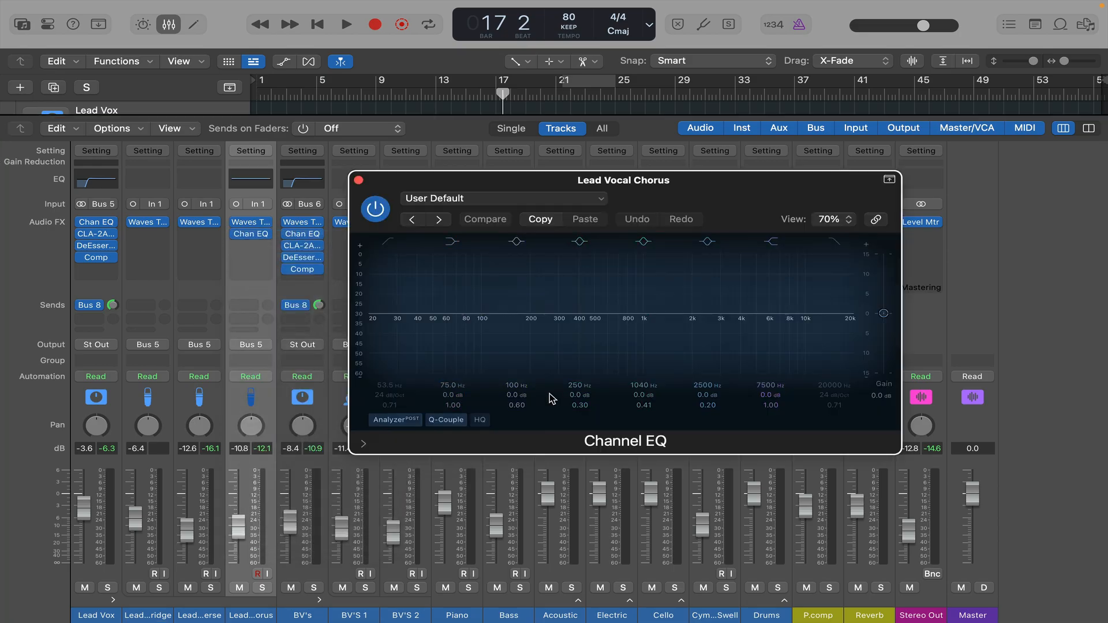
While playing, enable a high cut at 14800 Hz with Q 0.41 and boost a bell band 7.5 dB at 2460 Hz.
{"action": "key", "text": "space"}
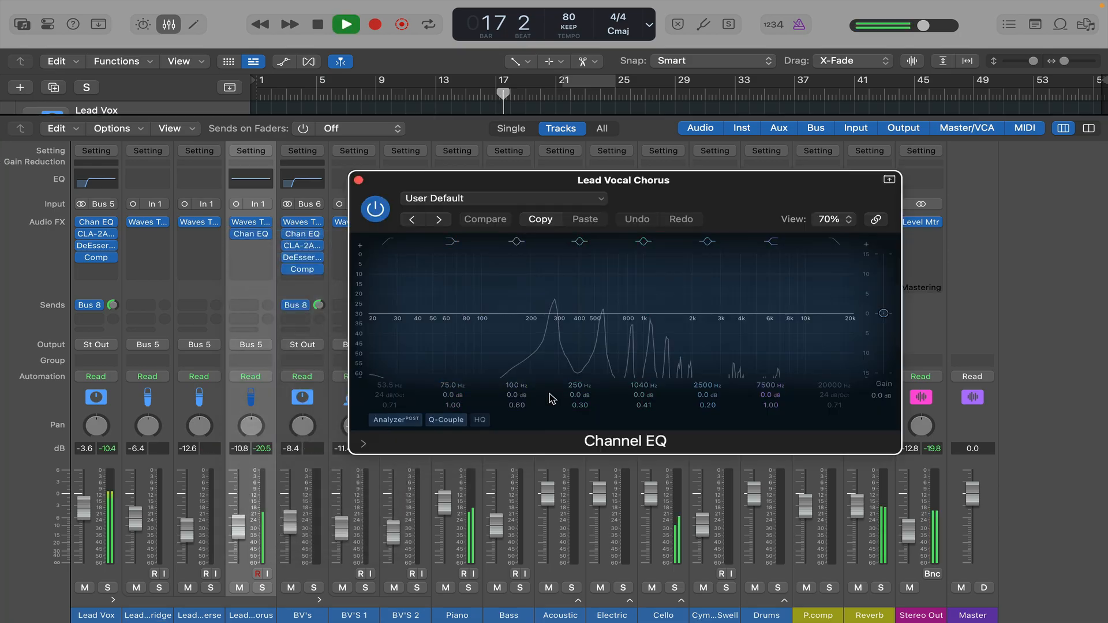
{"action": "left_click", "coordinate": [834, 241]}
{"action": "mouse_move", "coordinate": [846, 321]}
{"action": "left_mouse_down"}
{"action": "mouse_move", "coordinate": [816, 329]}
{"action": "mouse_move", "coordinate": [836, 329]}
{"action": "left_mouse_up"}
{"action": "left_click_drag", "start_coordinate": [708, 315], "coordinate": [708, 277]}
Replay the chorus vocal and set a cycle region from bar 16 to bar 21.
{"action": "key", "text": "space"}
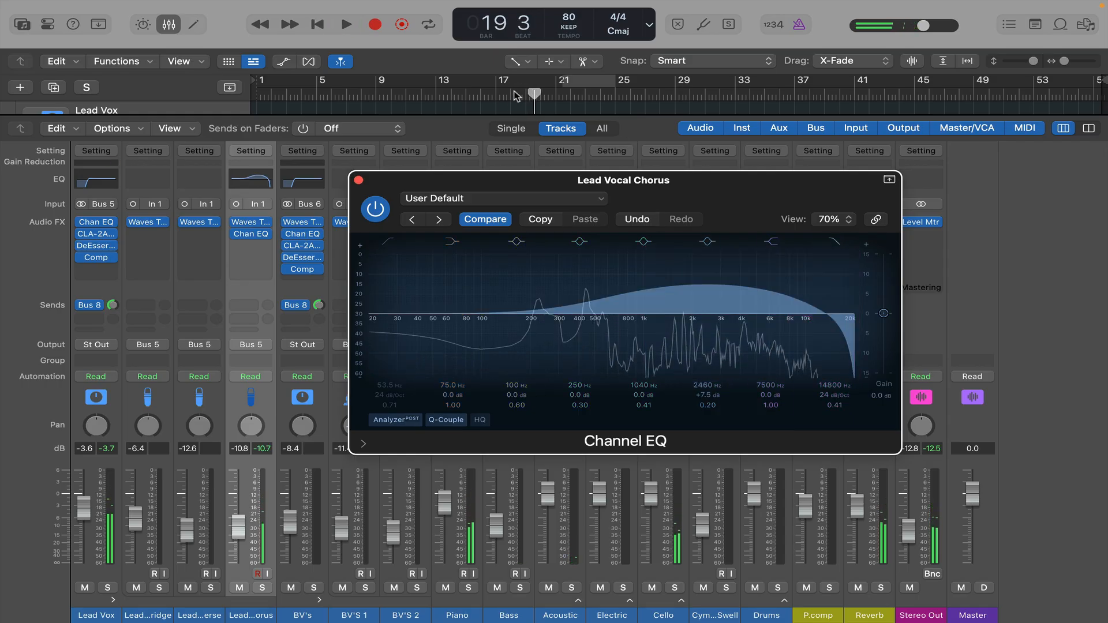
{"action": "left_click", "coordinate": [495, 97]}
{"action": "key", "text": "space"}
{"action": "left_click_drag", "start_coordinate": [482, 84], "coordinate": [554, 90]}
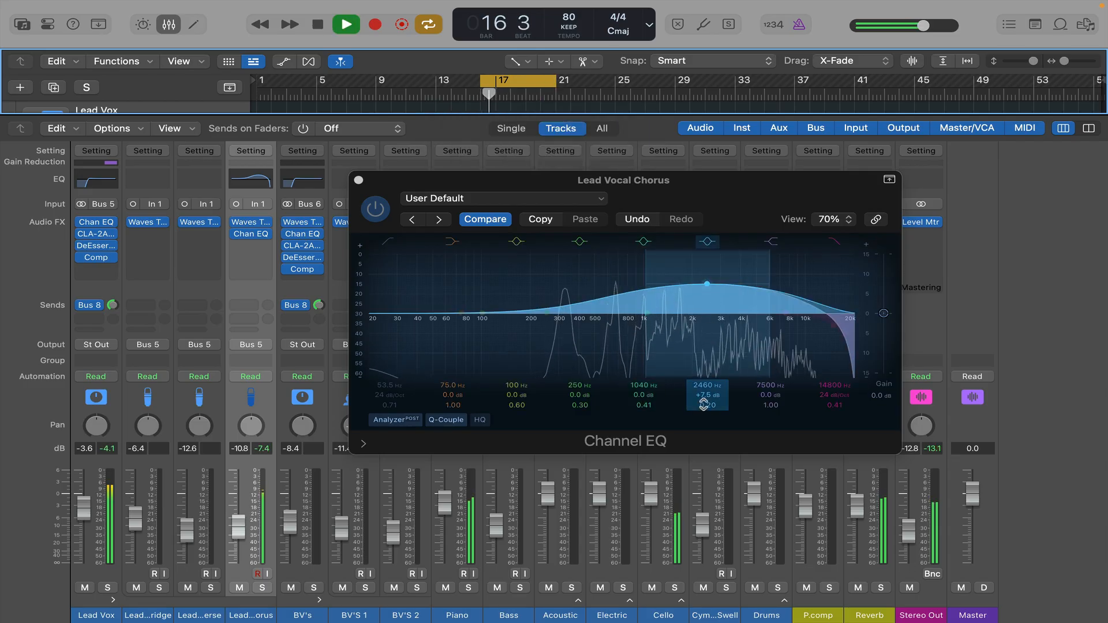
Narrow the boosted bell to Q 2.80, sweep it to 1580 Hz and cut it by 5.8 dB while auditioning.
{"action": "left_click_drag", "start_coordinate": [711, 406], "coordinate": [678, 243]}
{"action": "key", "text": "space"}
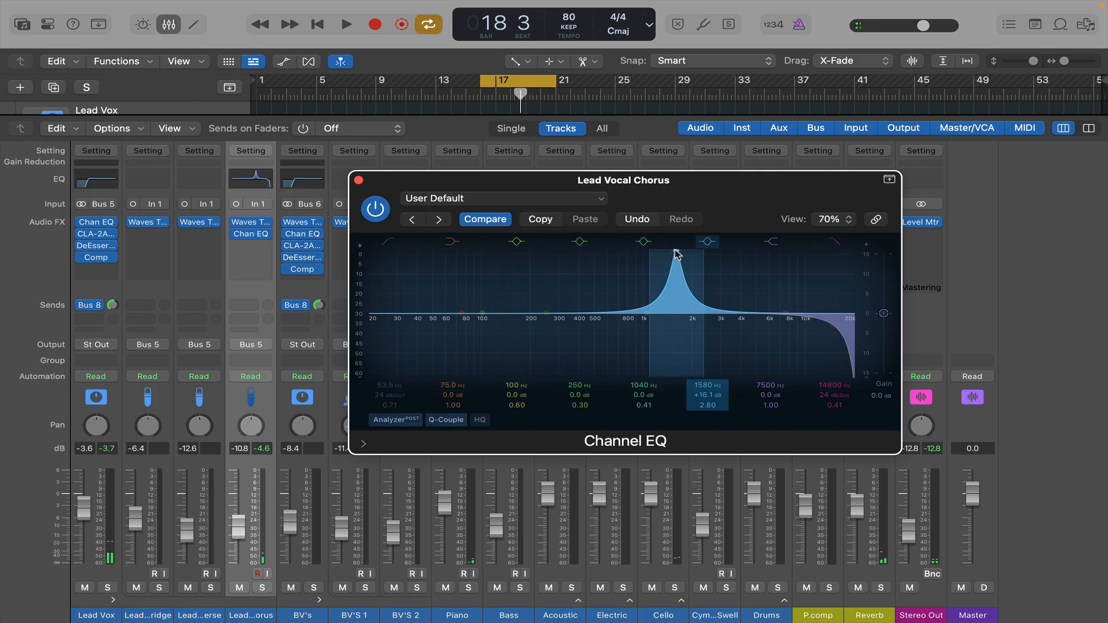
{"action": "key", "text": "space"}
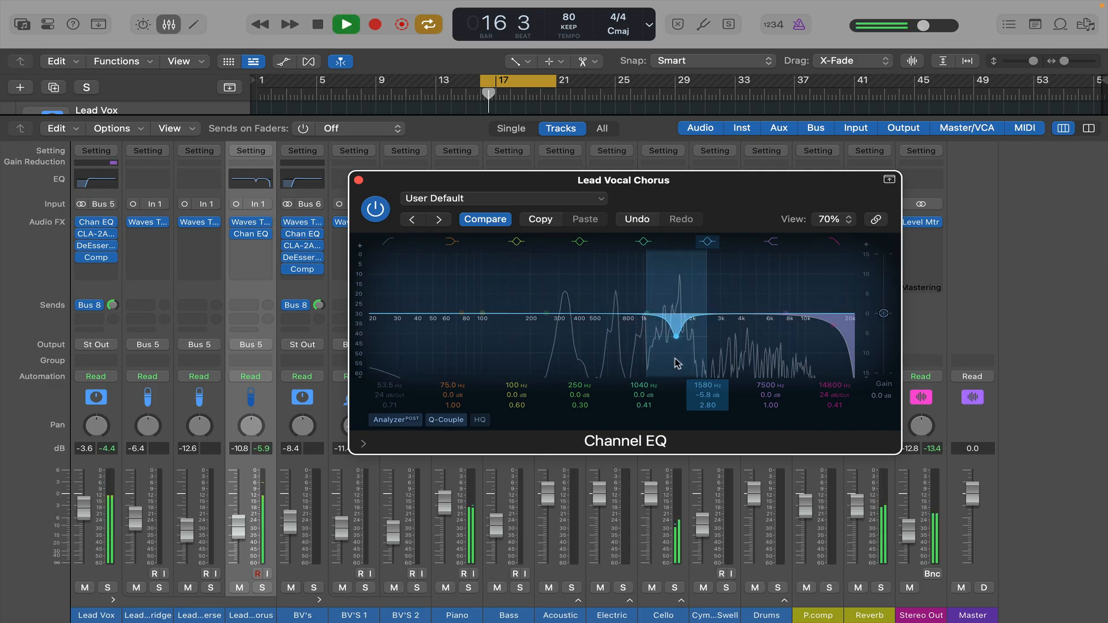
{"action": "key", "text": "space"}
Sweep the narrow bell again with a strong boost, then settle it as a 4.1 dB cut at 1490 Hz.
{"action": "left_click_drag", "start_coordinate": [674, 312], "coordinate": [671, 242]}
{"action": "key", "text": "space"}
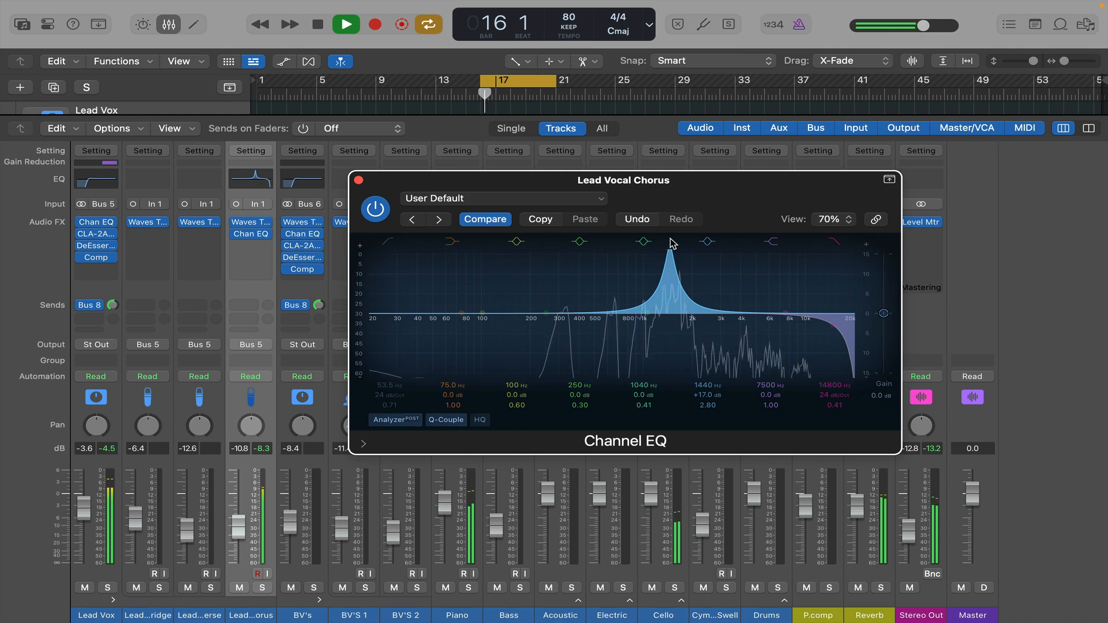
{"action": "left_click_drag", "start_coordinate": [675, 299], "coordinate": [677, 310]}
{"action": "key", "text": "space"}
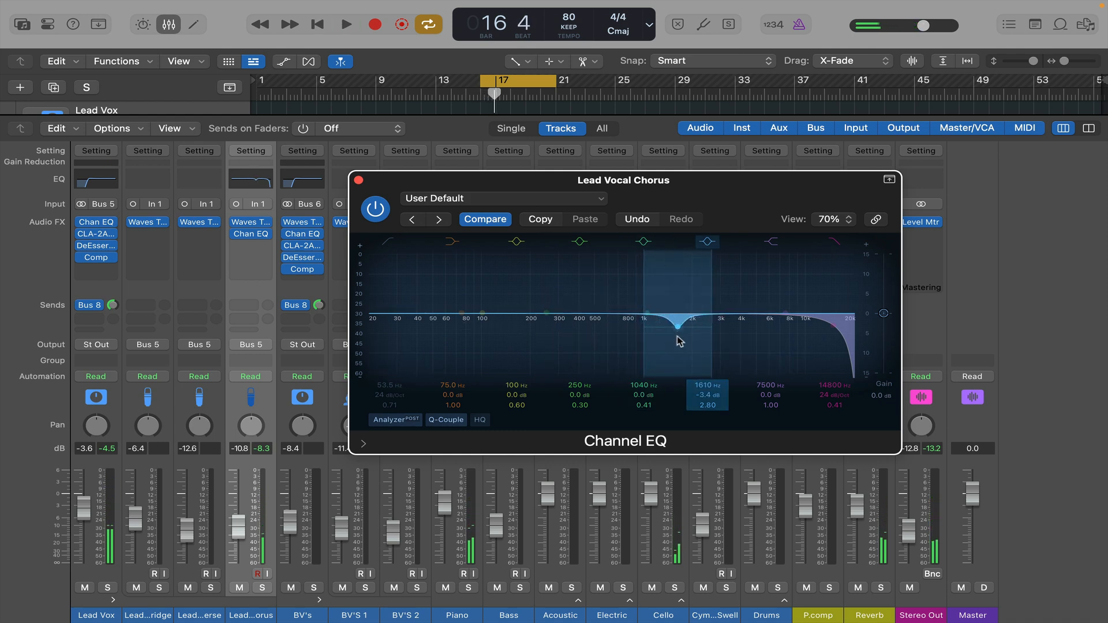
{"action": "key", "text": "space"}
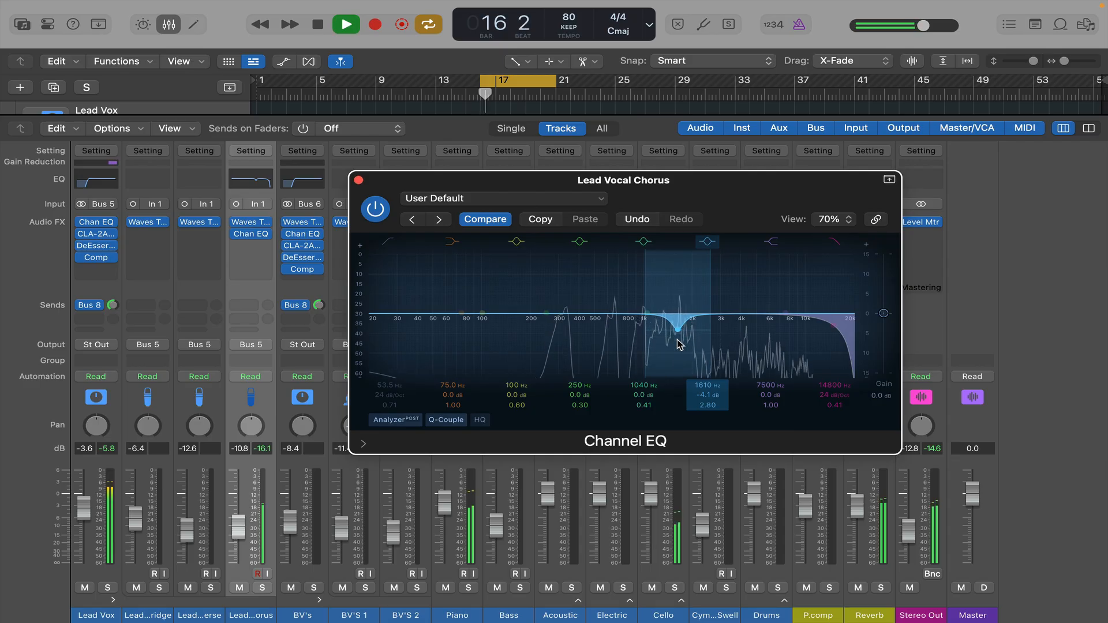
{"action": "left_click_drag", "start_coordinate": [678, 333], "coordinate": [671, 333]}
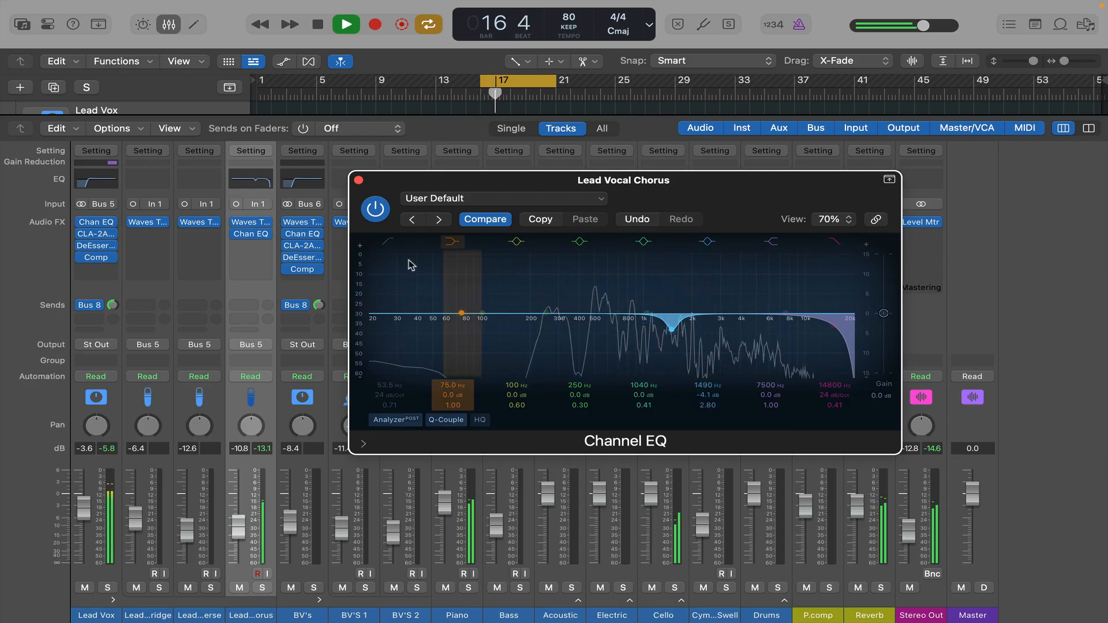
Add a low cut at 210 Hz to the Lead Vocal Chorus EQ, close the EQ window and replay the loop.
{"action": "left_click_drag", "start_coordinate": [404, 352], "coordinate": [540, 328]}
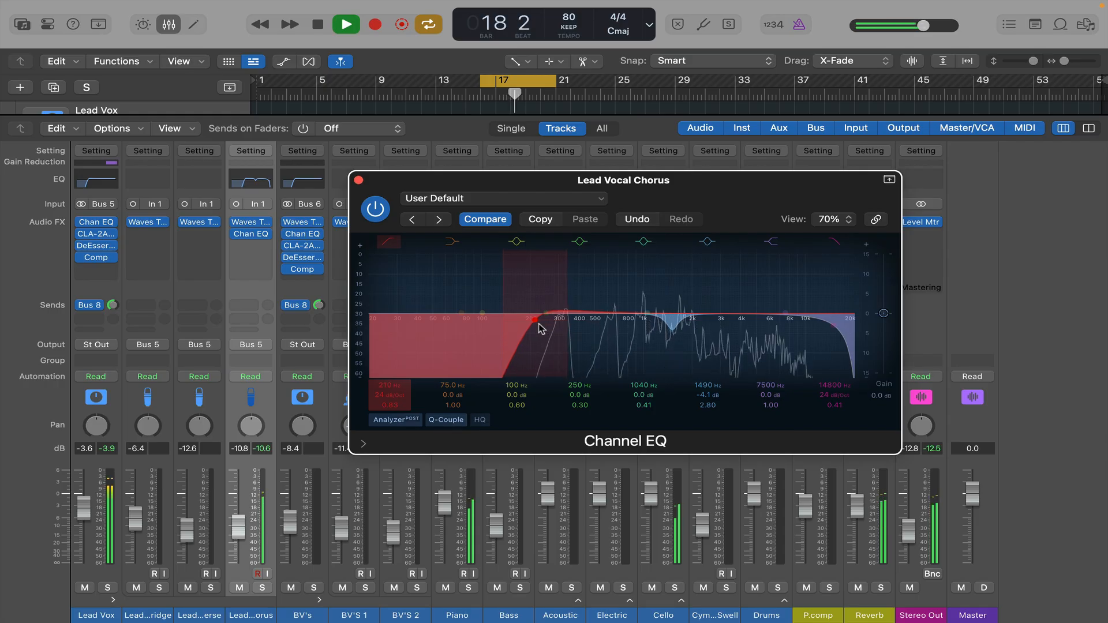
{"action": "left_click", "coordinate": [358, 180]}
{"action": "key", "text": "space"}
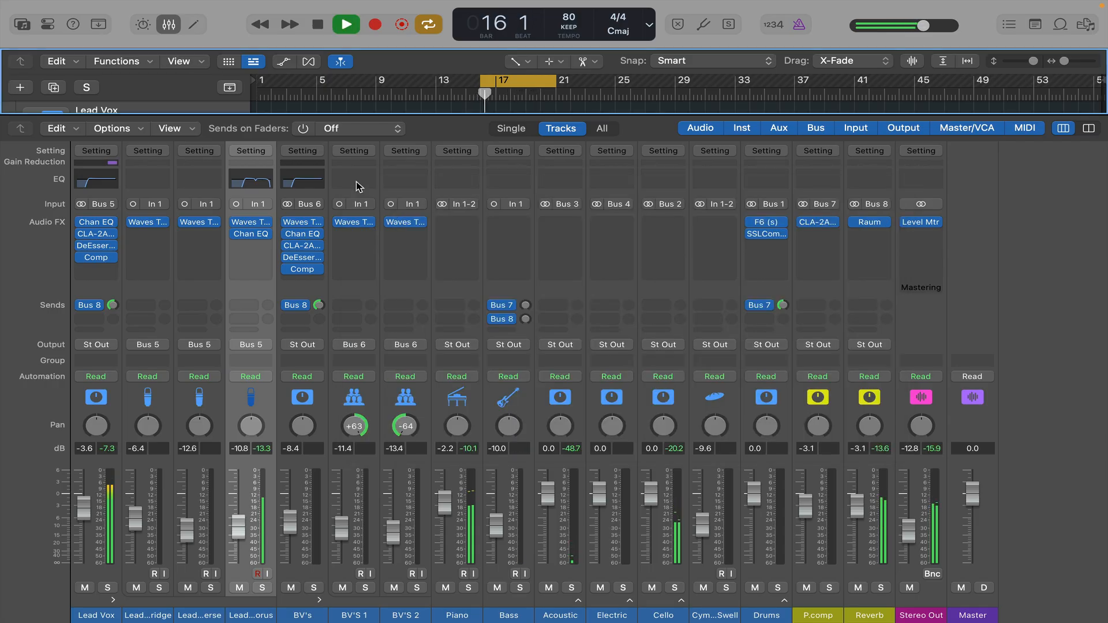
Insert a mono Compressor after the Lead Vocal Chorus EQ, set its distortion to Soft, audition the loop and close the plug-in.
{"action": "left_click", "coordinate": [248, 249]}
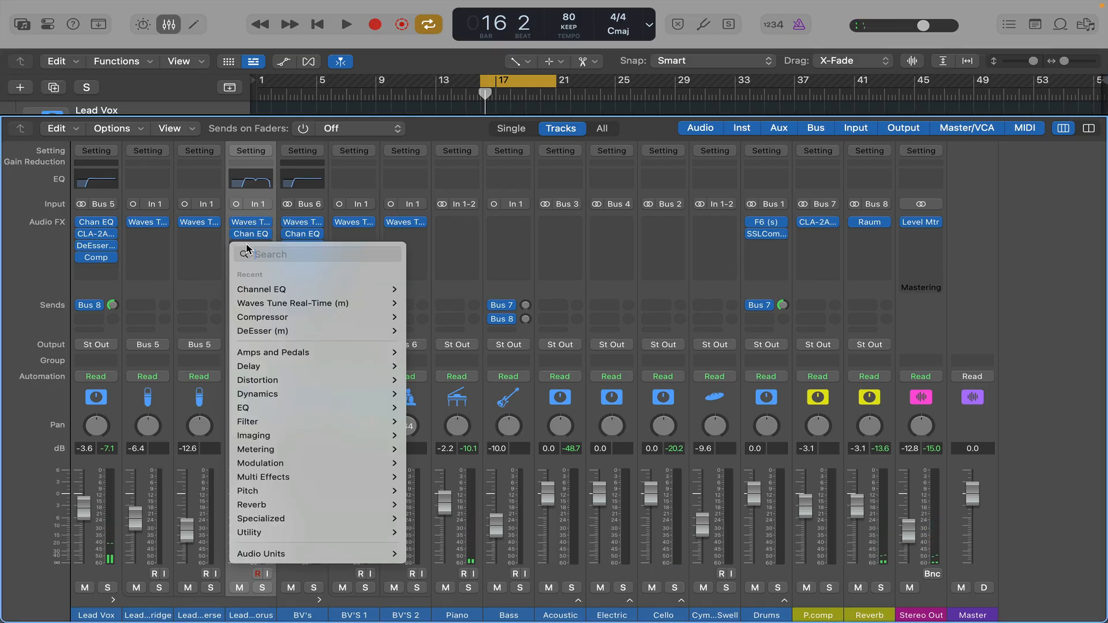
{"action": "mouse_move", "coordinate": [288, 317]}
{"action": "left_click", "coordinate": [426, 318]}
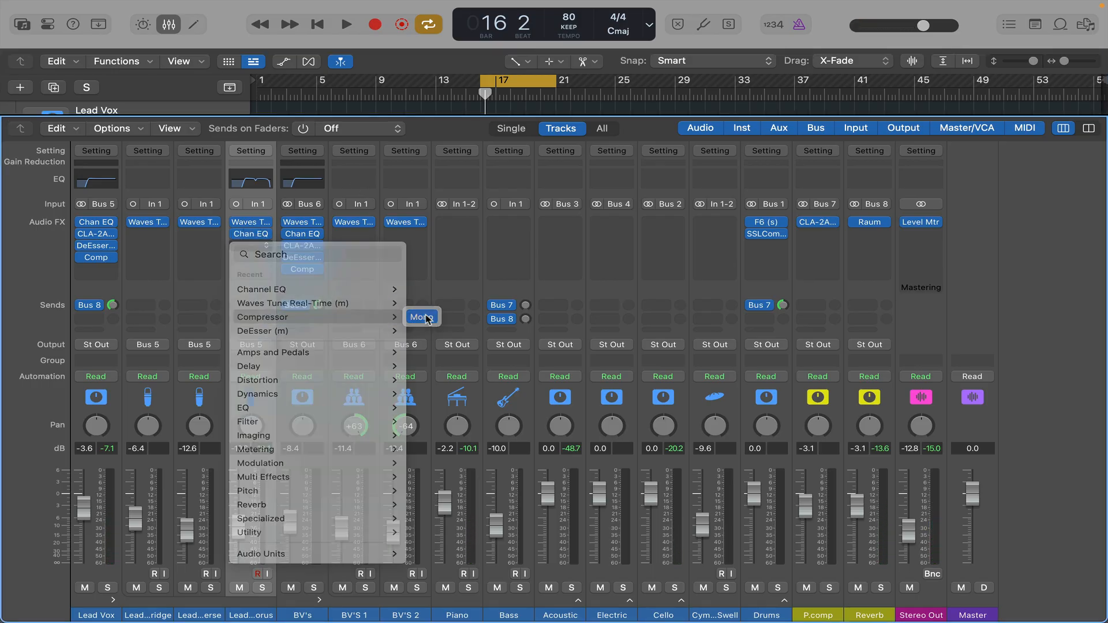
{"action": "key", "text": "space"}
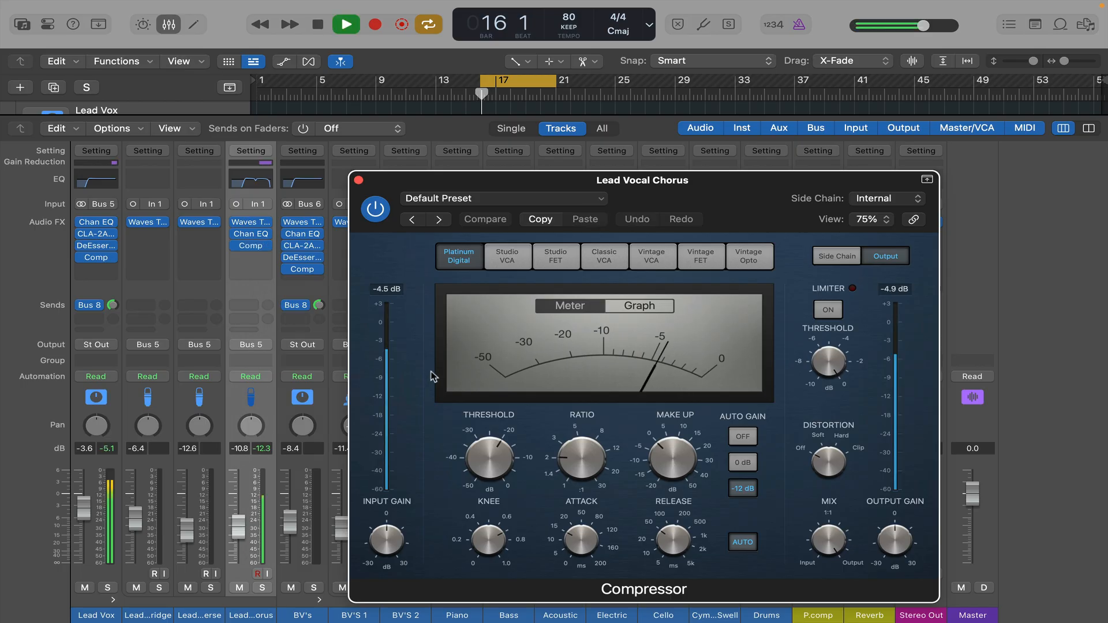
{"action": "mouse_move", "coordinate": [483, 484]}
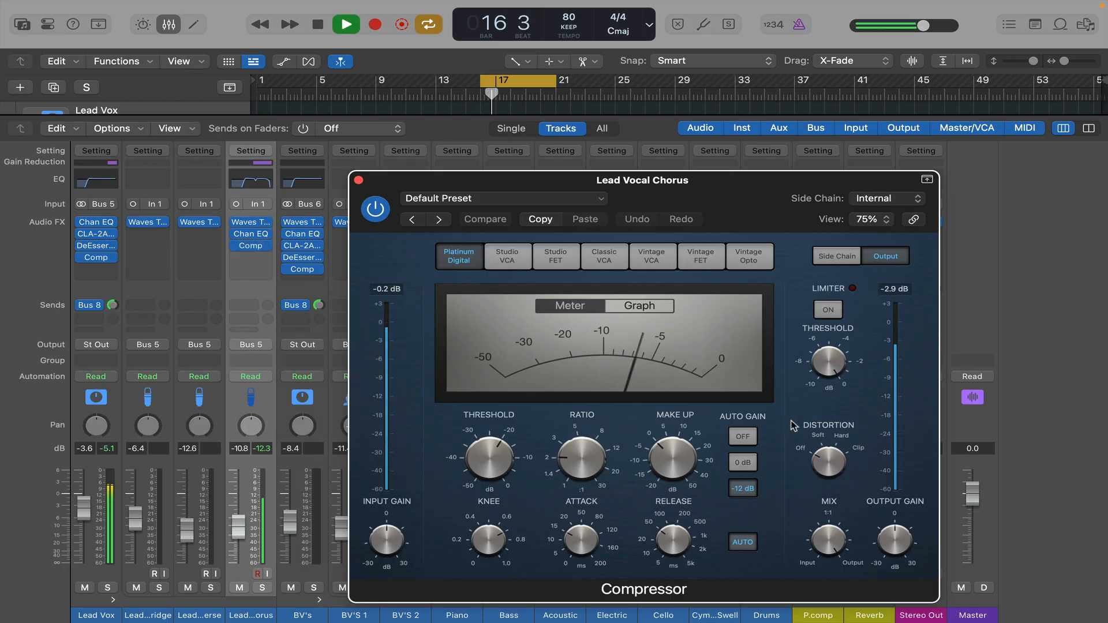
{"action": "left_click", "coordinate": [823, 443]}
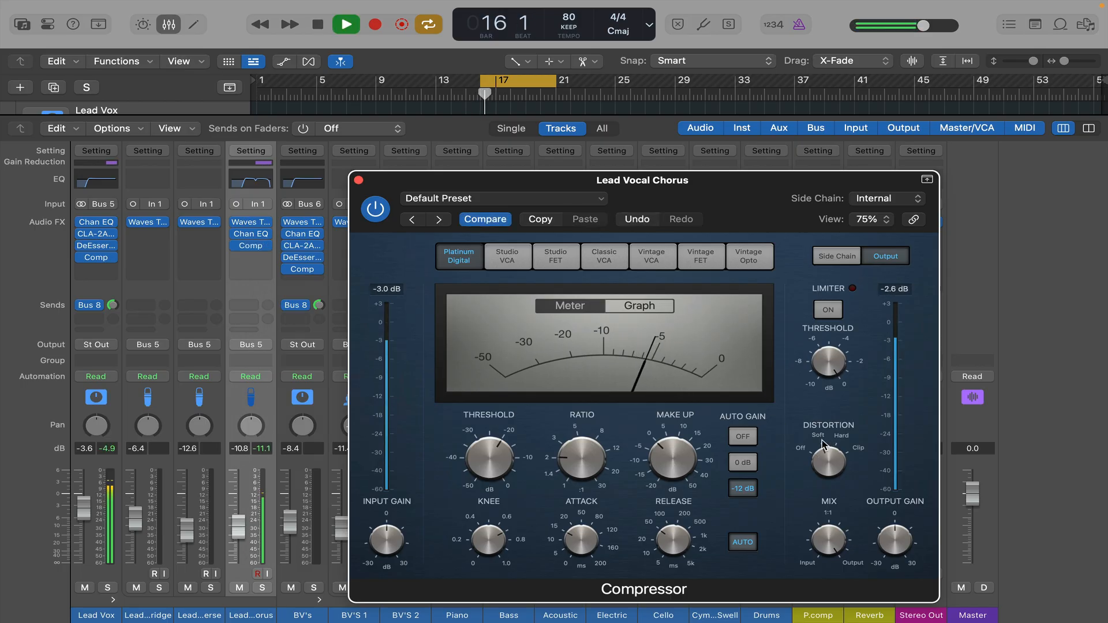
{"action": "mouse_move", "coordinate": [486, 462]}
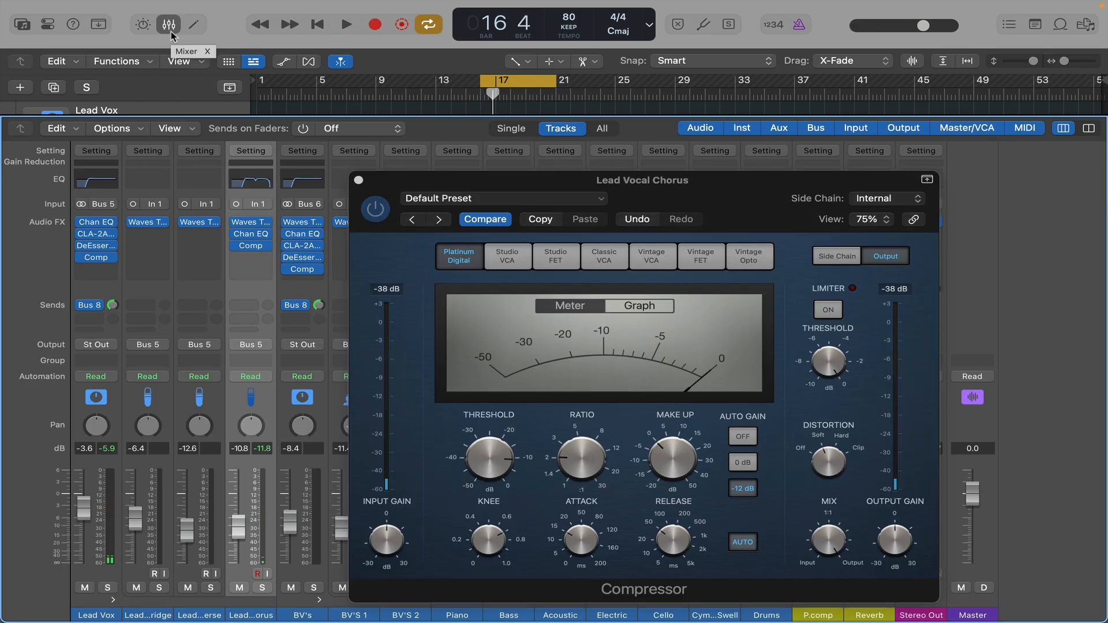
{"action": "left_click", "coordinate": [358, 180]}
Insert a mono Decapitator after the Compressor on the Lead Vocal Chorus channel.
{"action": "left_click", "coordinate": [250, 264]}
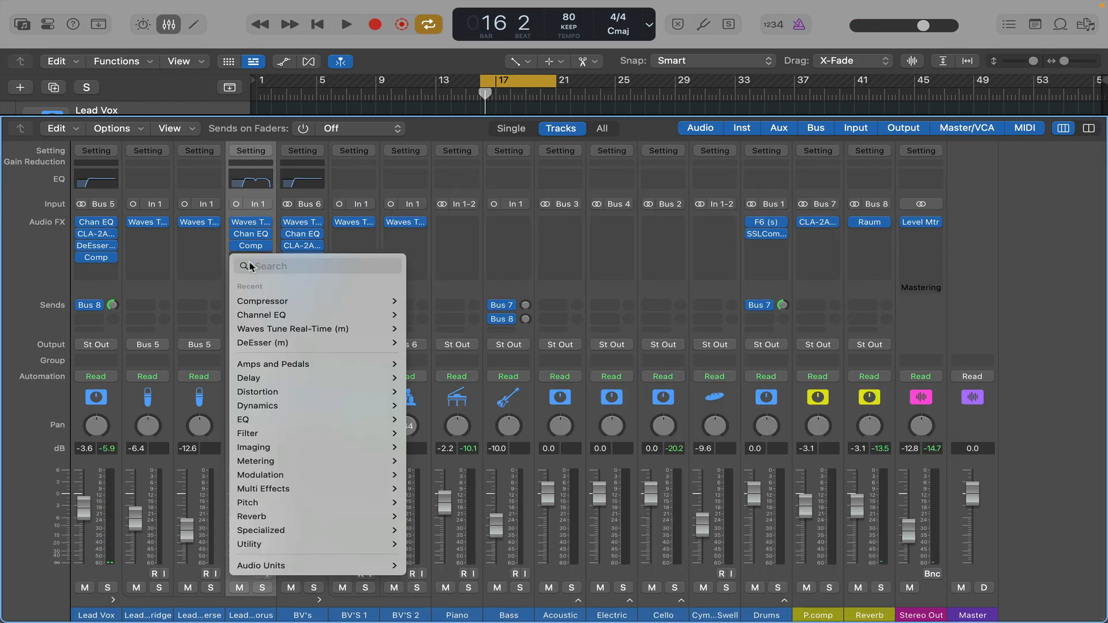
{"action": "type", "text": "de"}
{"action": "mouse_move", "coordinate": [346, 301]}
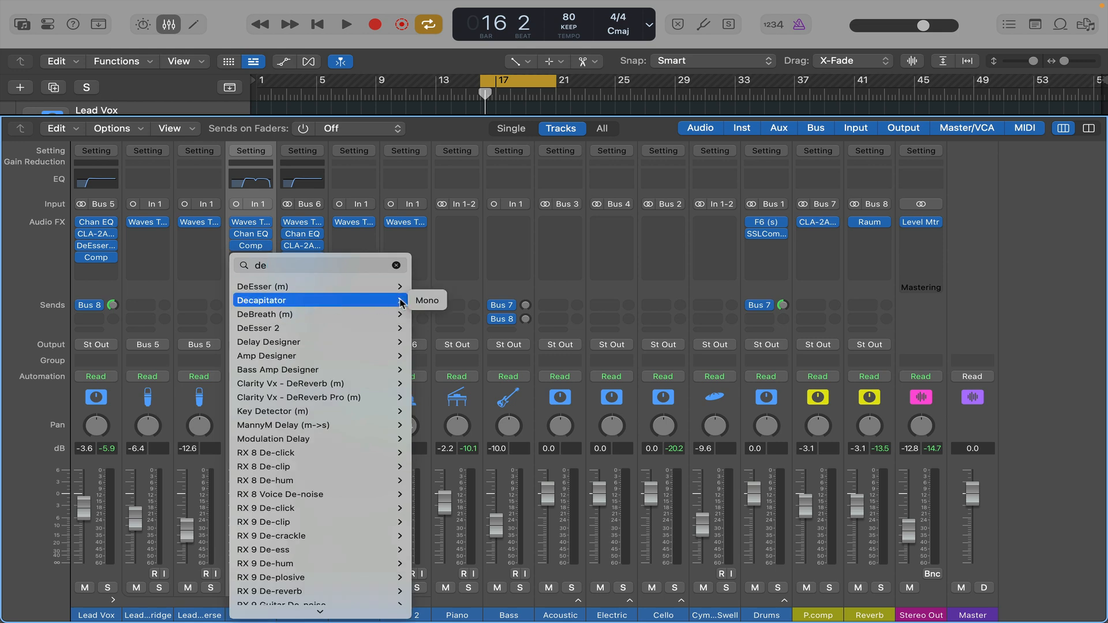
{"action": "left_click", "coordinate": [426, 302]}
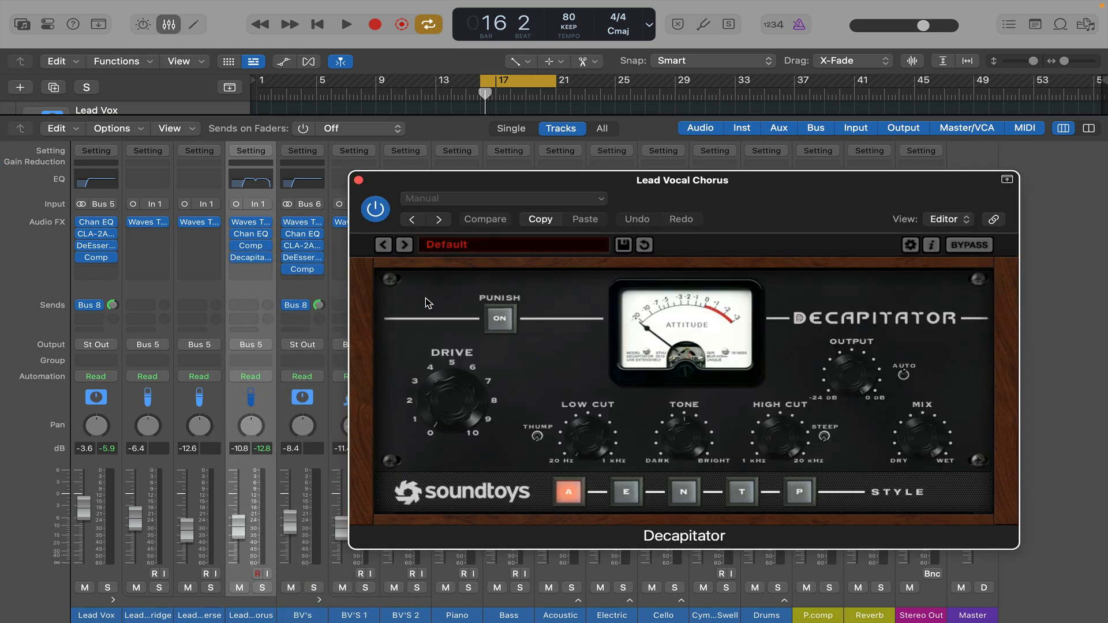
Load Decapitator's OldRadioVoice preset from the 06 Vocals folder and audition it on the chorus vocal.
{"action": "left_click", "coordinate": [536, 248]}
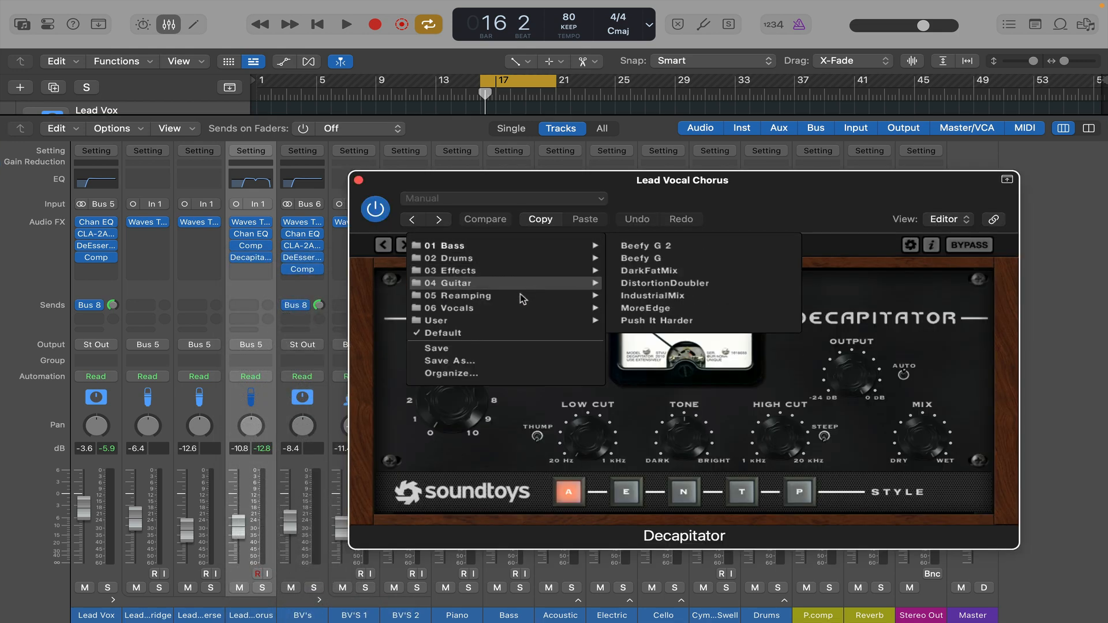
{"action": "mouse_move", "coordinate": [522, 309]}
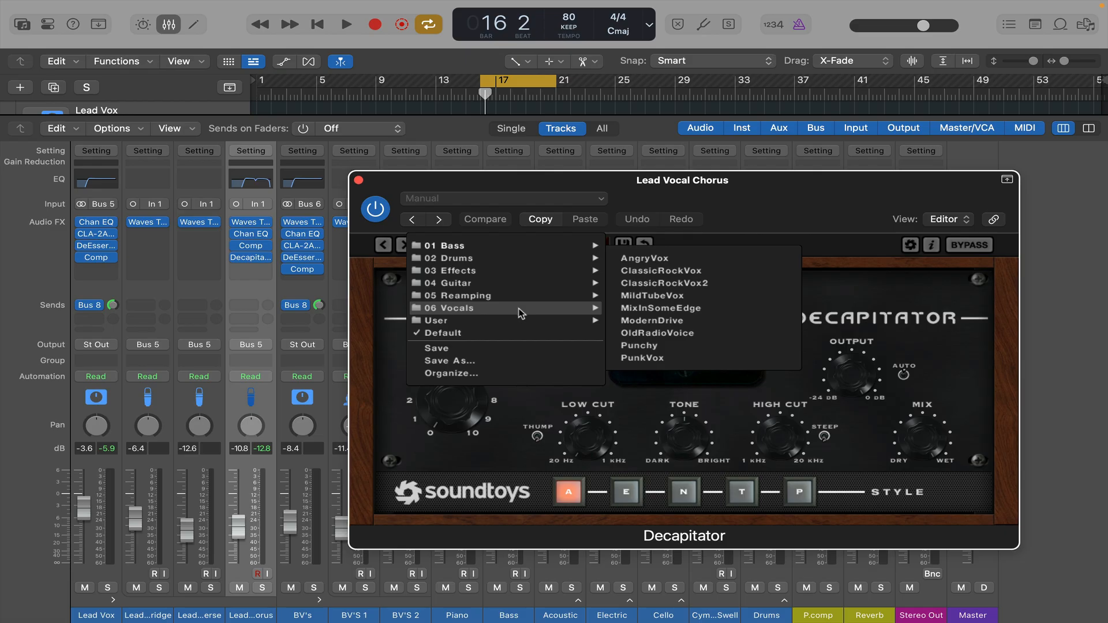
{"action": "left_click", "coordinate": [664, 334]}
{"action": "key", "text": "space"}
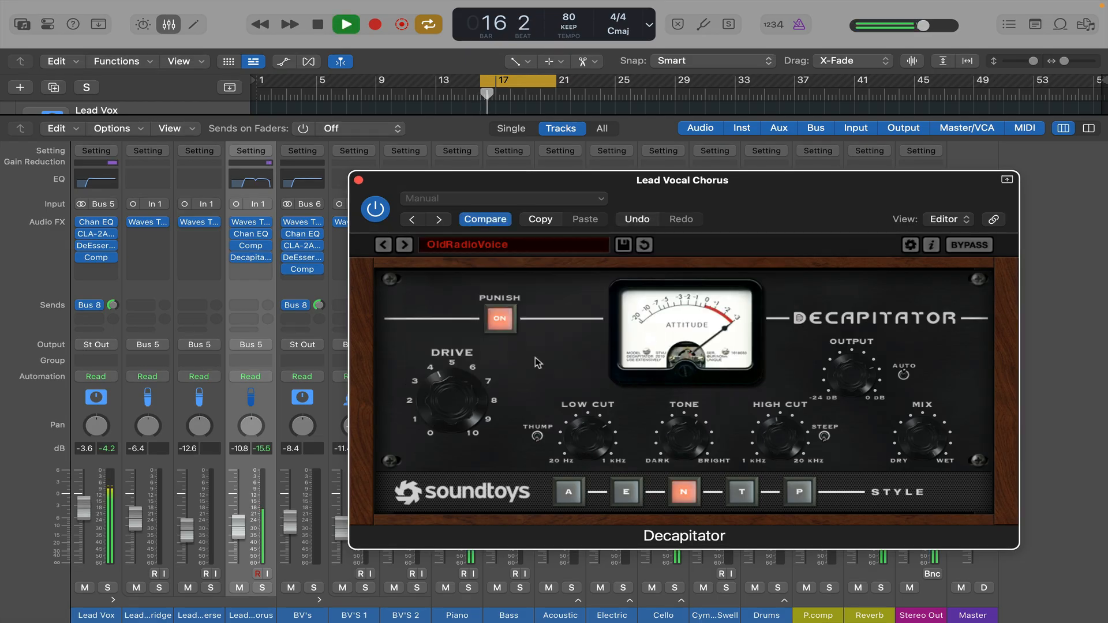
{"action": "key", "text": "space"}
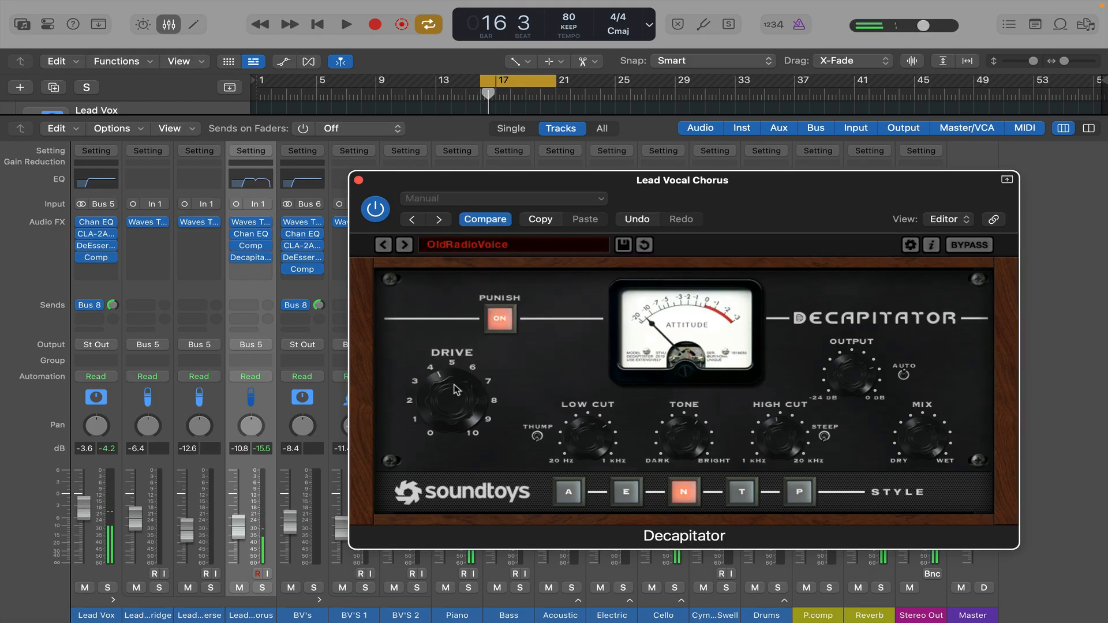
Turn off Decapitator's Punish setting and replay the chorus vocal.
{"action": "left_click", "coordinate": [497, 327]}
{"action": "key", "text": "space"}
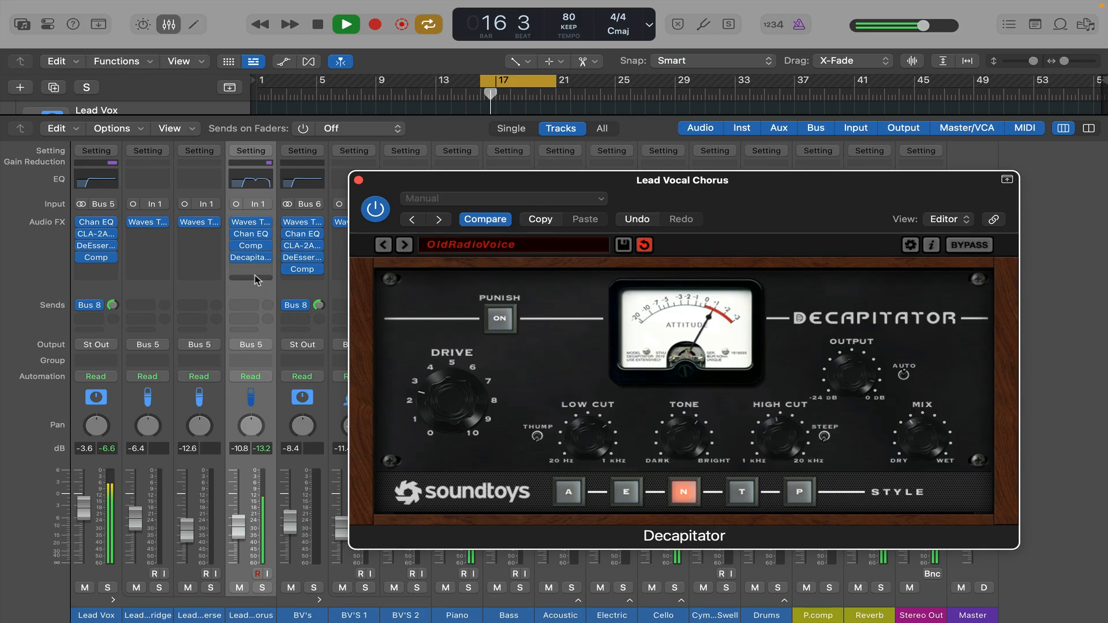
{"action": "key", "text": "space"}
Add a Bus 8 reverb send to the Lead Vocal Chorus, raise its level during playback and close Decapitator.
{"action": "left_click", "coordinate": [247, 311]}
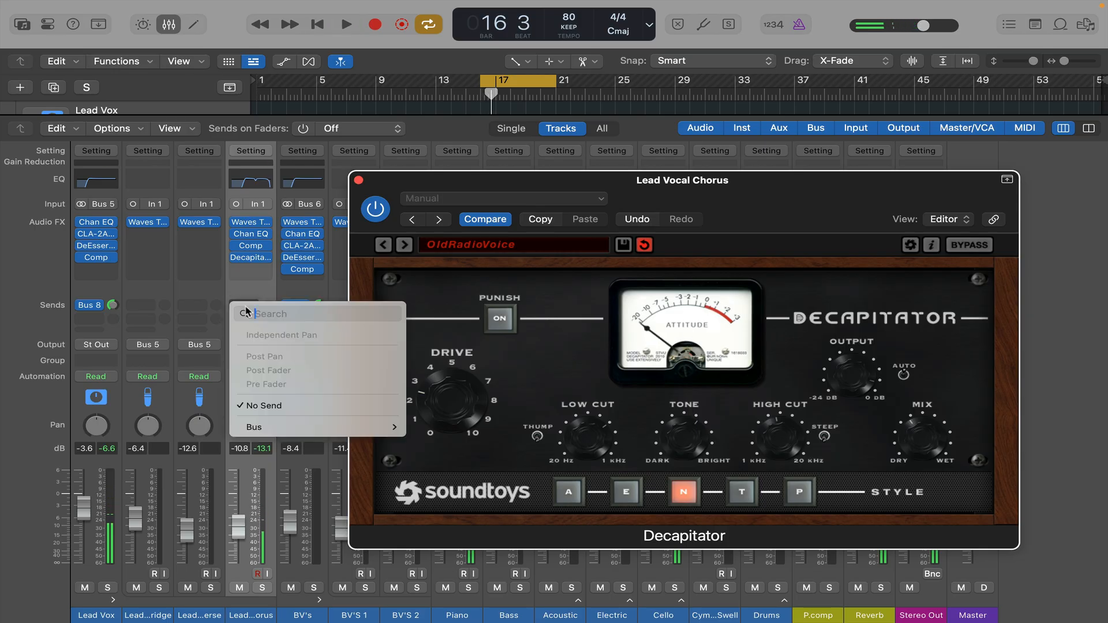
{"action": "mouse_move", "coordinate": [289, 427]}
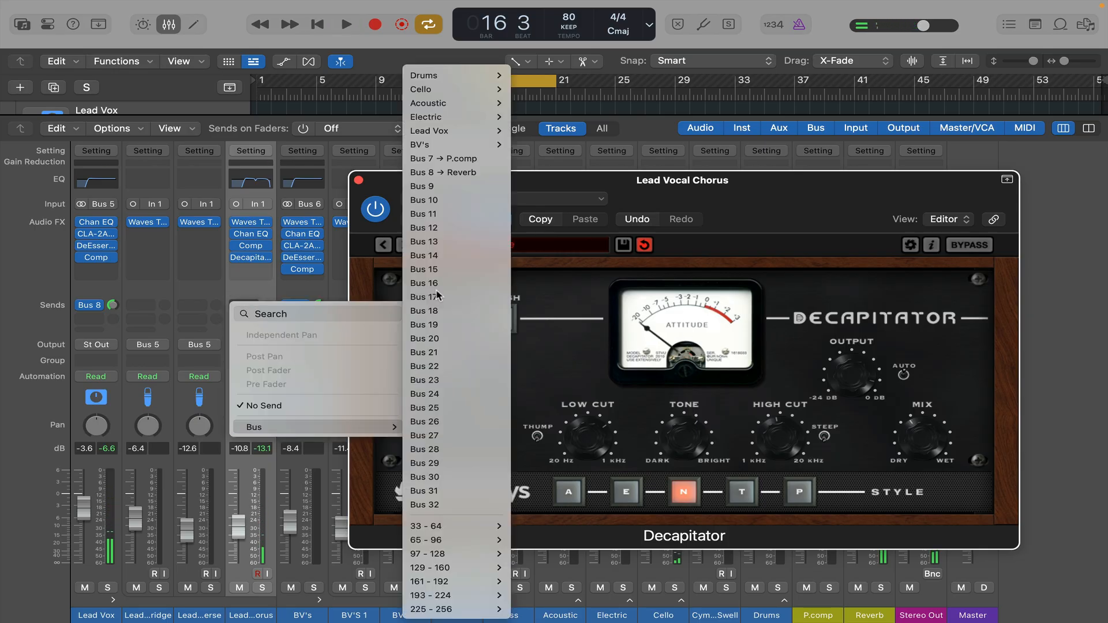
{"action": "left_click", "coordinate": [462, 172]}
{"action": "key", "text": "space"}
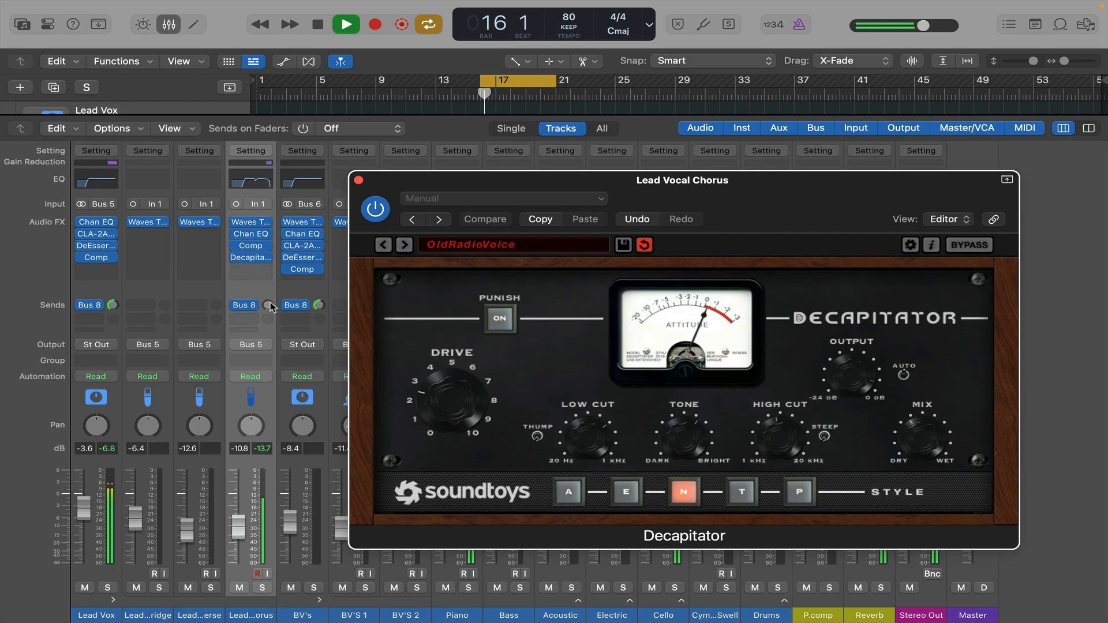
{"action": "left_click", "coordinate": [359, 181]}
Solo the Reverb channel, raise its fader to -0.9 dB and release the solo.
{"action": "scroll", "coordinate": [750, 490], "scroll_direction": "down", "scroll_amount": 1}
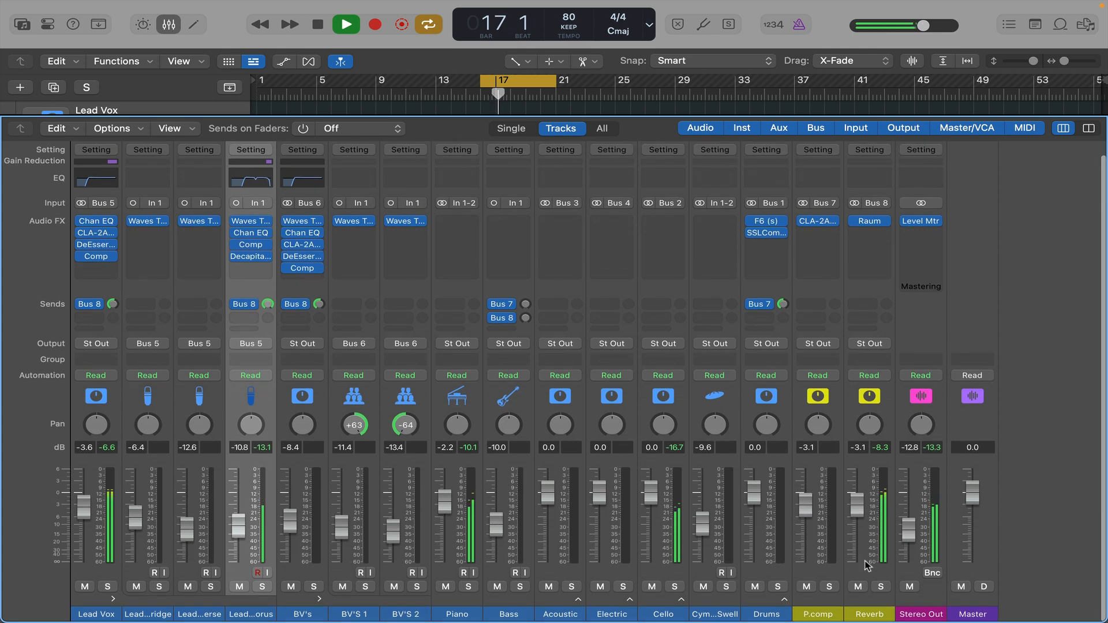
{"action": "left_click", "coordinate": [881, 588]}
{"action": "left_click_drag", "start_coordinate": [857, 506], "coordinate": [857, 496]}
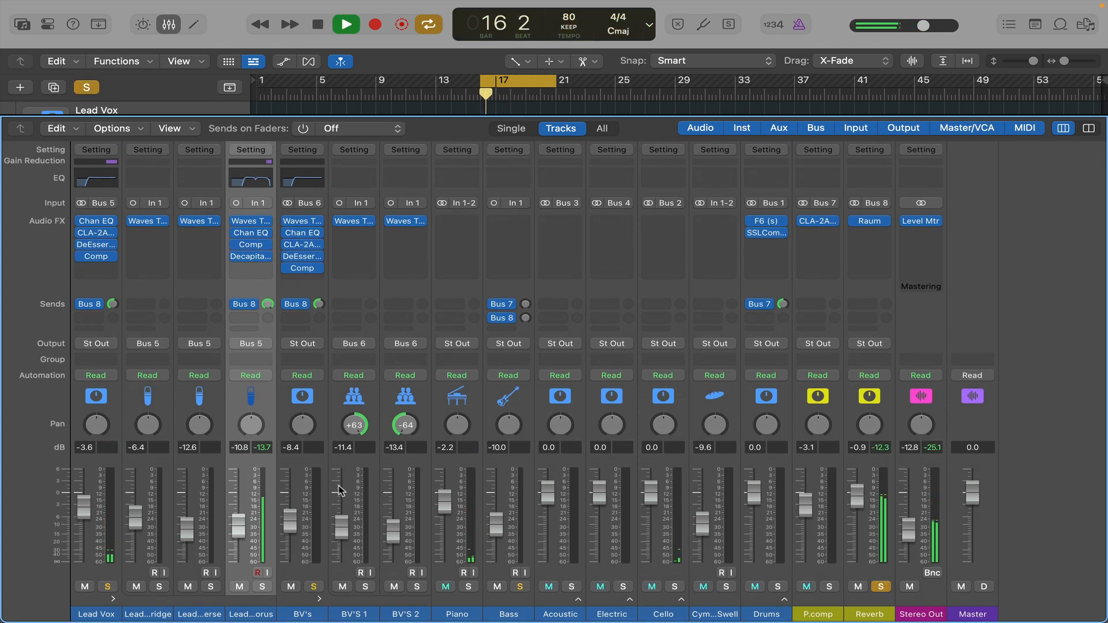
{"action": "left_click", "coordinate": [881, 587]}
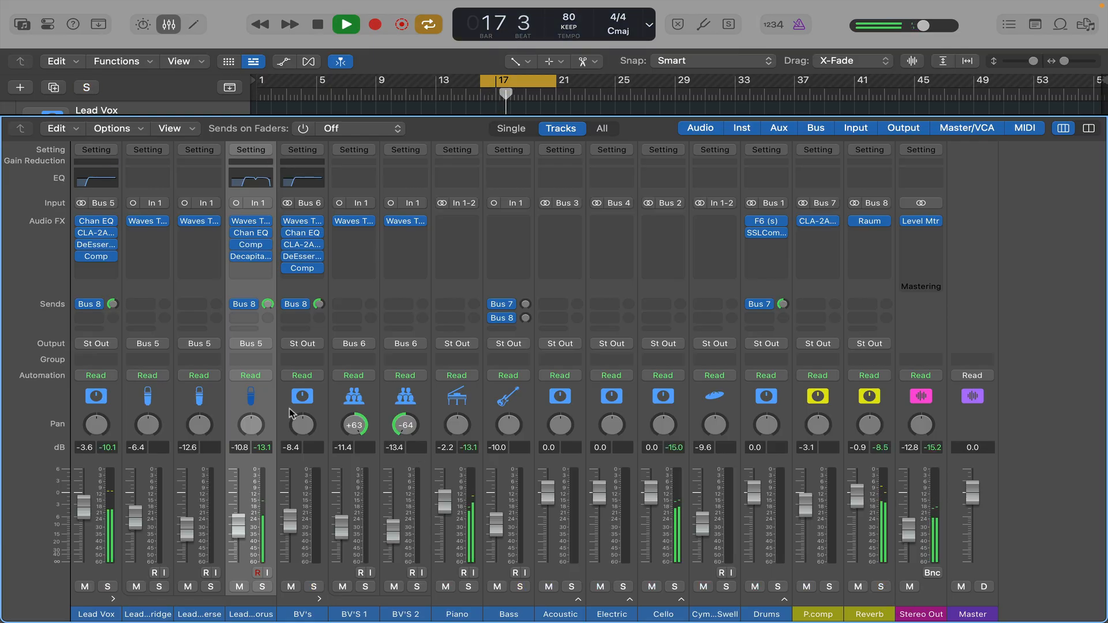
Lower the Lead Vocal Chorus fader to -11.2 dB, hide the mixer and stop playback.
{"action": "left_click_drag", "start_coordinate": [238, 524], "coordinate": [238, 530]}
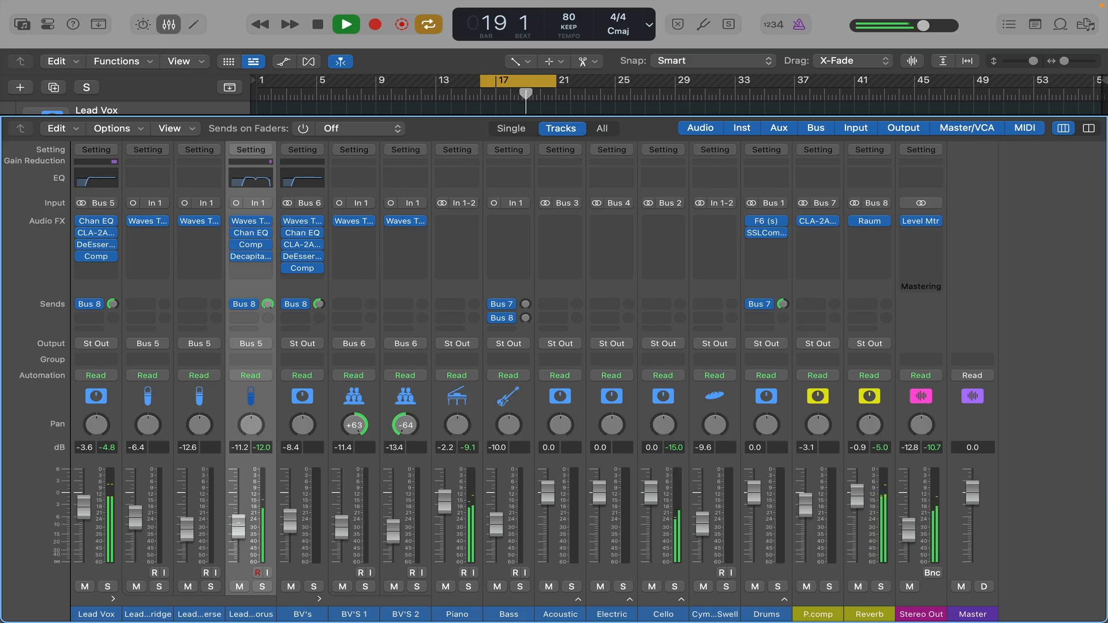
{"action": "left_click", "coordinate": [168, 26]}
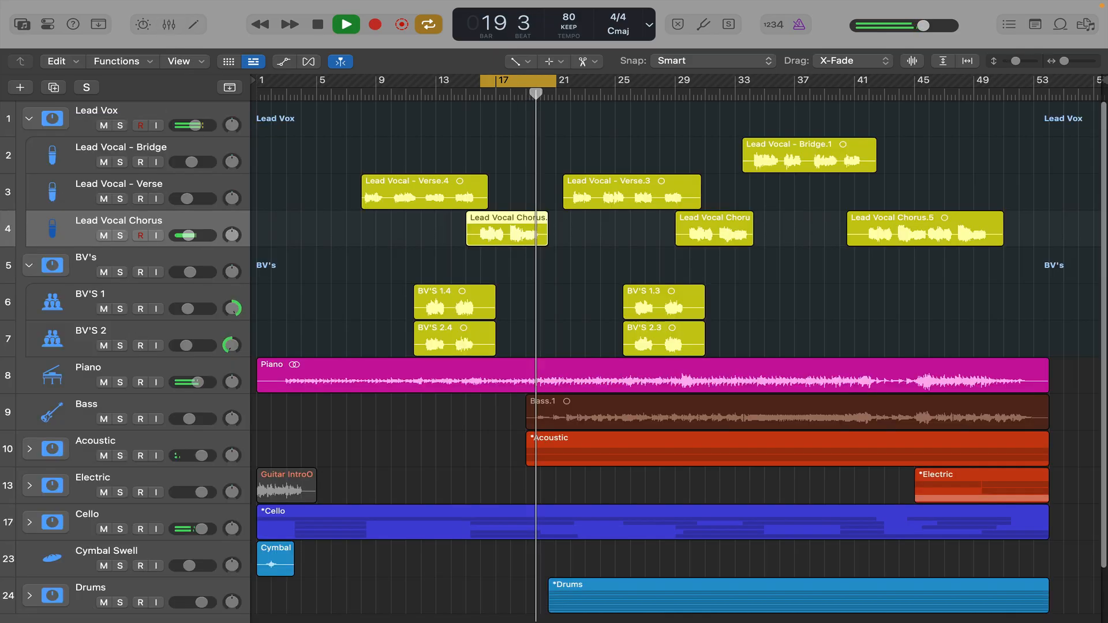
{"action": "key", "text": "space"}
Collapse the Lead Vox stack, insert a stereo Channel EQ on the soloed Piano channel and start playback.
{"action": "left_click", "coordinate": [29, 119]}
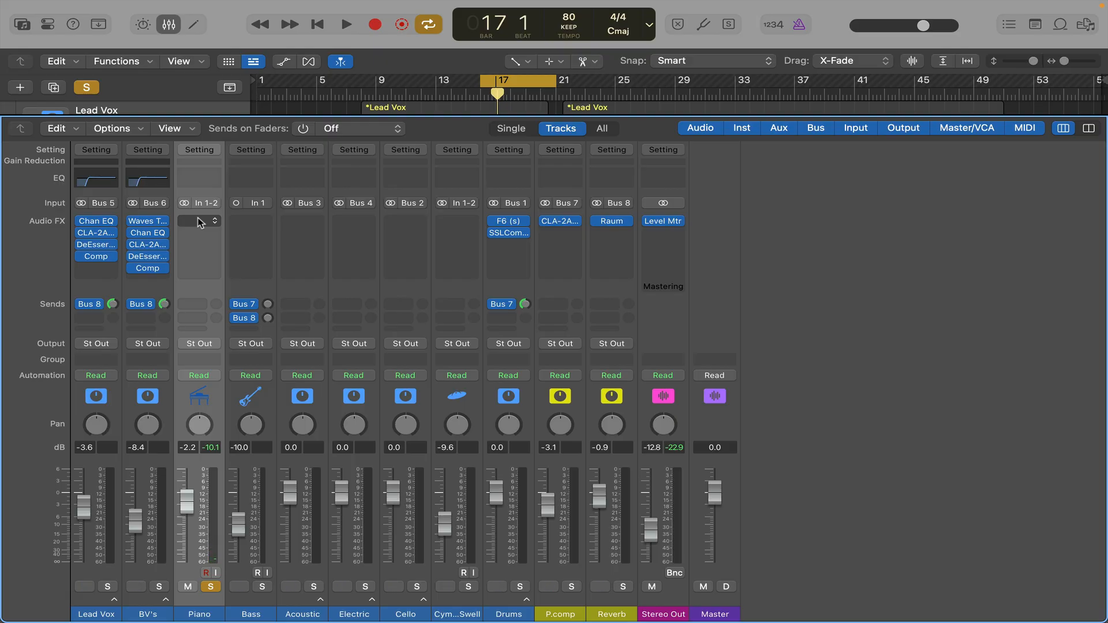
{"action": "left_click", "coordinate": [200, 222]}
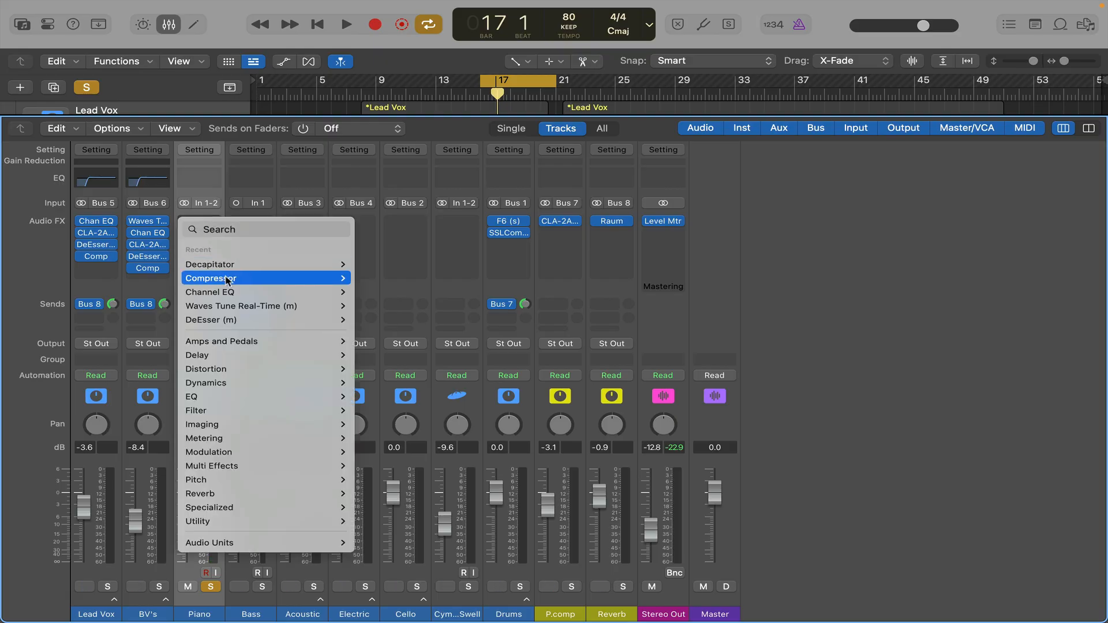
{"action": "mouse_move", "coordinate": [230, 284]}
{"action": "mouse_move", "coordinate": [326, 292]}
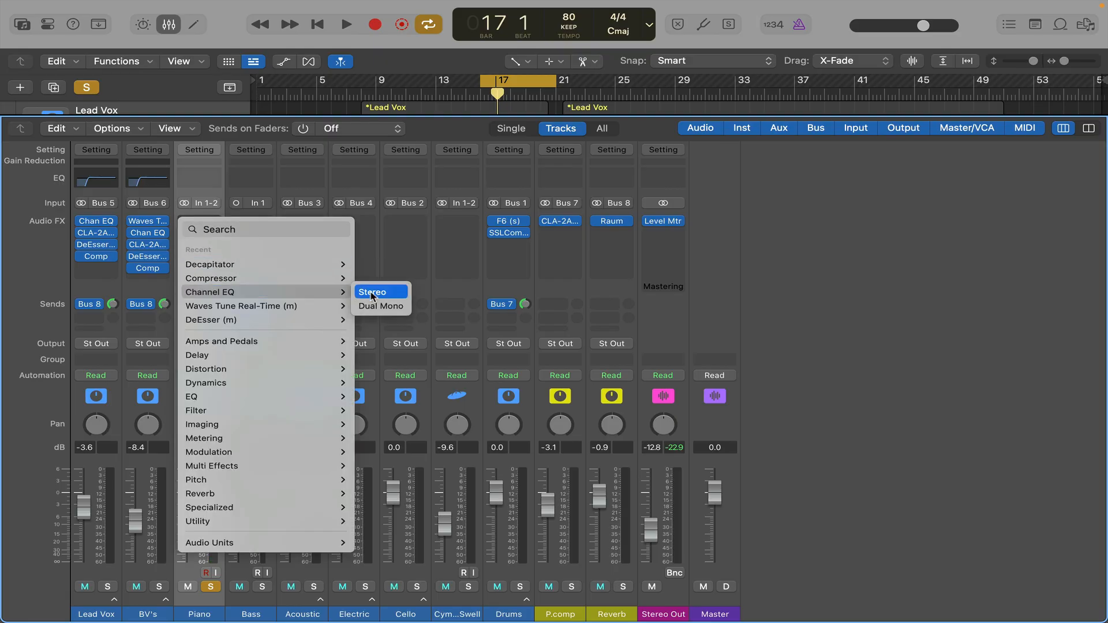
{"action": "left_click", "coordinate": [372, 292]}
{"action": "key", "text": "space"}
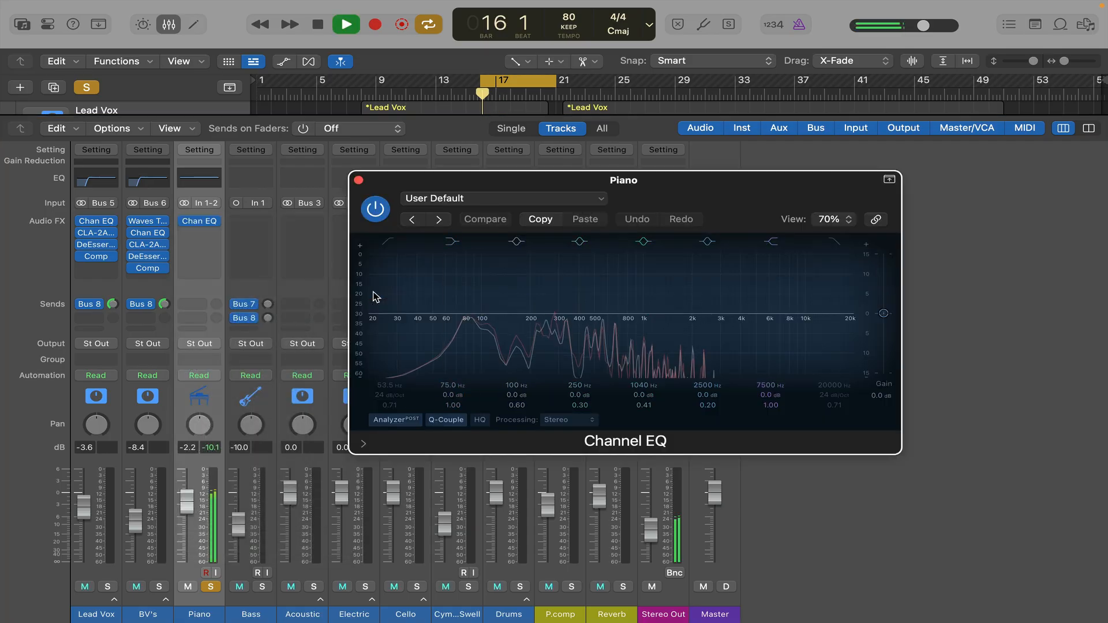
Add a 78 Hz low cut to the Piano EQ and boost 1370 Hz by 2.8 dB with Q 1.60.
{"action": "left_click", "coordinate": [388, 243]}
{"action": "left_click_drag", "start_coordinate": [435, 314], "coordinate": [460, 322]}
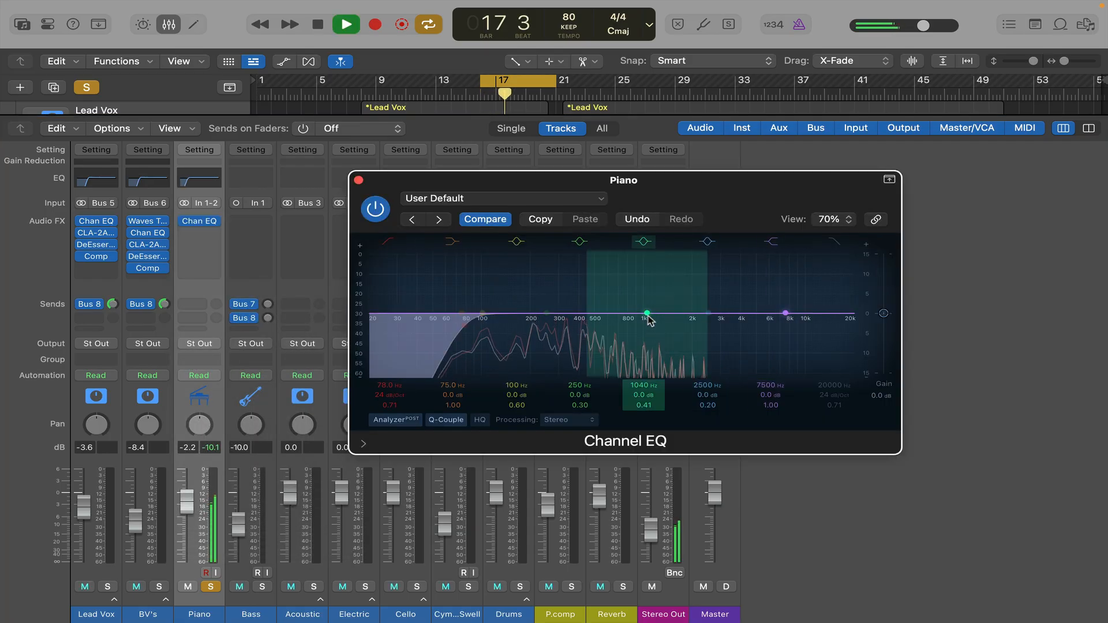
{"action": "left_click_drag", "start_coordinate": [645, 313], "coordinate": [668, 303]}
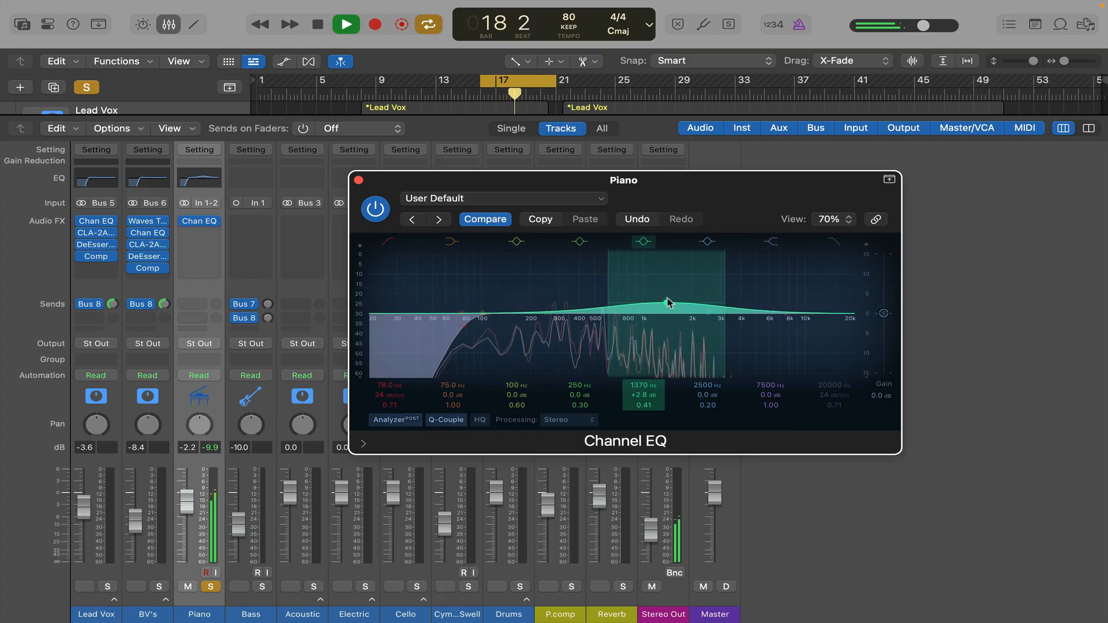
{"action": "left_click_drag", "start_coordinate": [664, 398], "coordinate": [663, 378]}
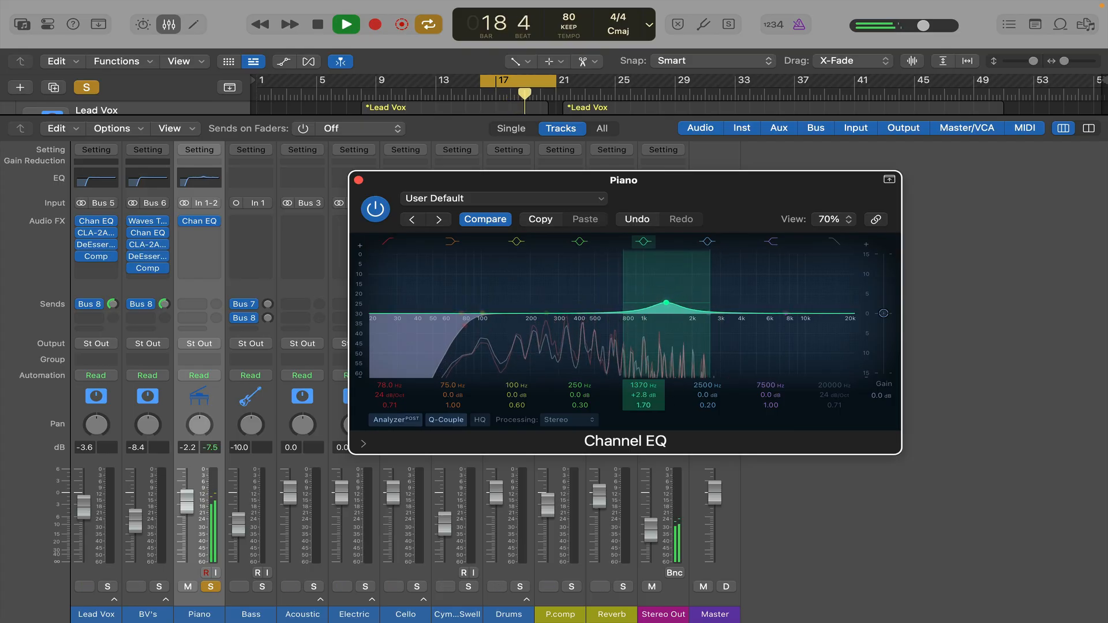
Cut the Piano by 2.2 dB at 244 Hz with Q 0.64, raise the 6450 Hz high shelf by 0.7 dB and close the EQ.
{"action": "left_click_drag", "start_coordinate": [539, 342], "coordinate": [548, 327]}
{"action": "left_click_drag", "start_coordinate": [580, 405], "coordinate": [580, 395]}
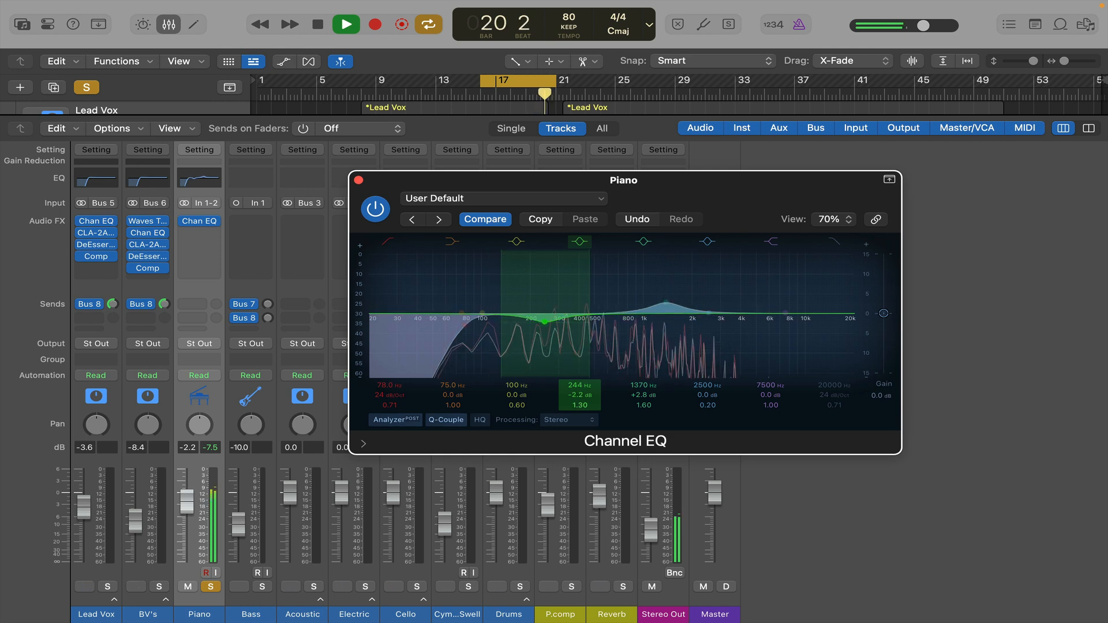
{"action": "mouse_move", "coordinate": [792, 313]}
{"action": "left_mouse_down"}
{"action": "mouse_move", "coordinate": [775, 302]}
{"action": "mouse_move", "coordinate": [774, 314]}
{"action": "left_mouse_up"}
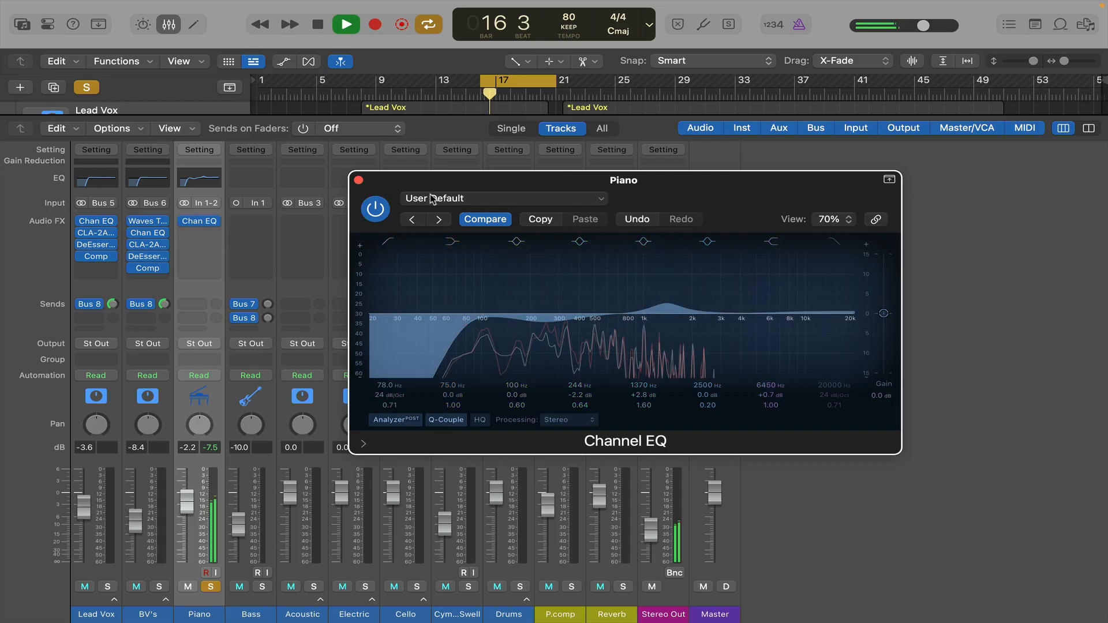
{"action": "left_click", "coordinate": [358, 183]}
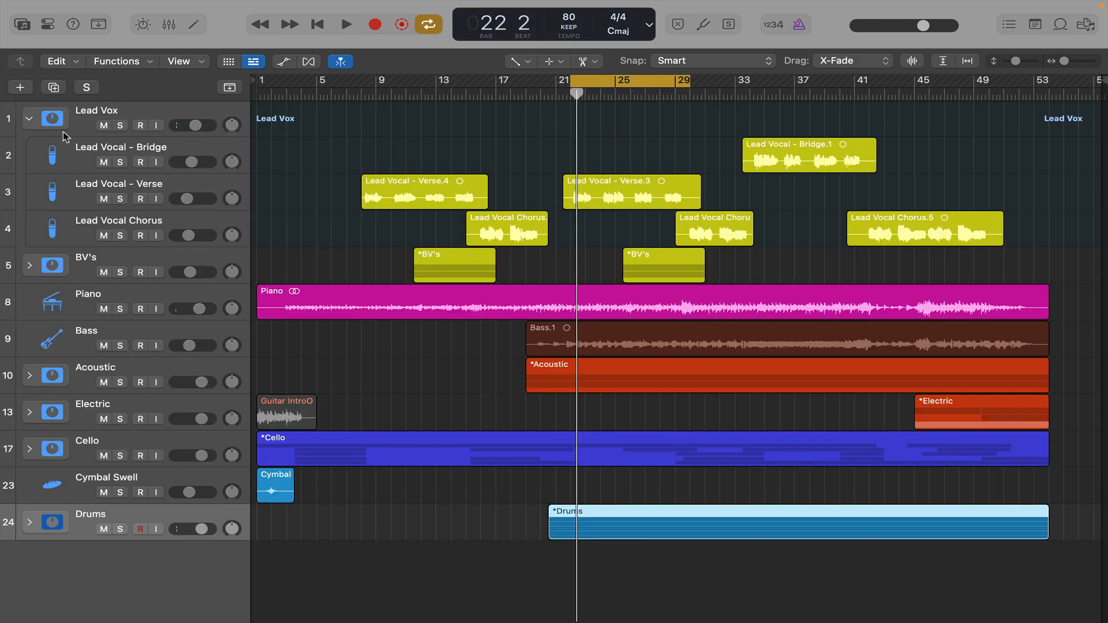
Collapse the Lead Vox stack and audition the full mix in the cycled section.
{"action": "left_click", "coordinate": [30, 119]}
{"action": "key", "text": "space"}
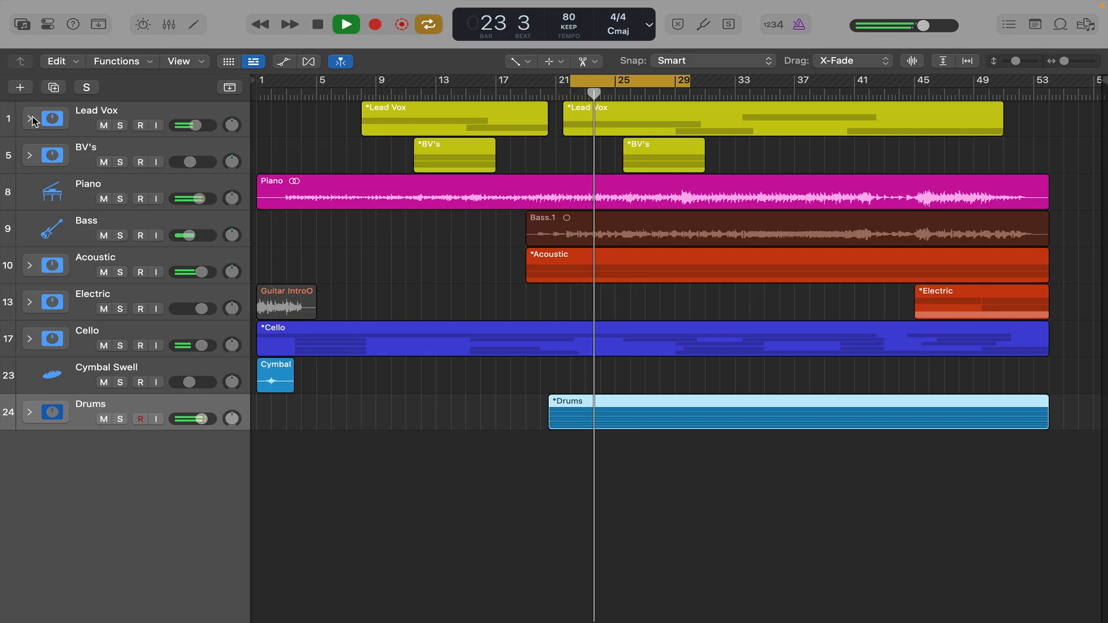
{"action": "key", "text": "space"}
Insert a mono RBass plug-in on the Bass channel and start playback.
{"action": "left_click", "coordinate": [164, 226]}
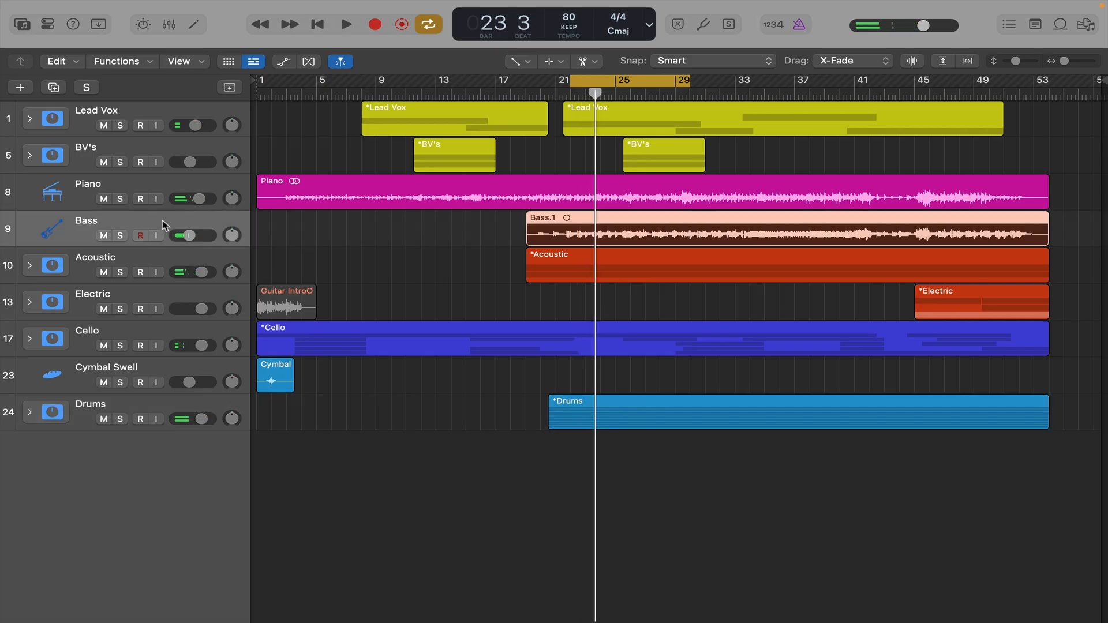
{"action": "key", "text": "x"}
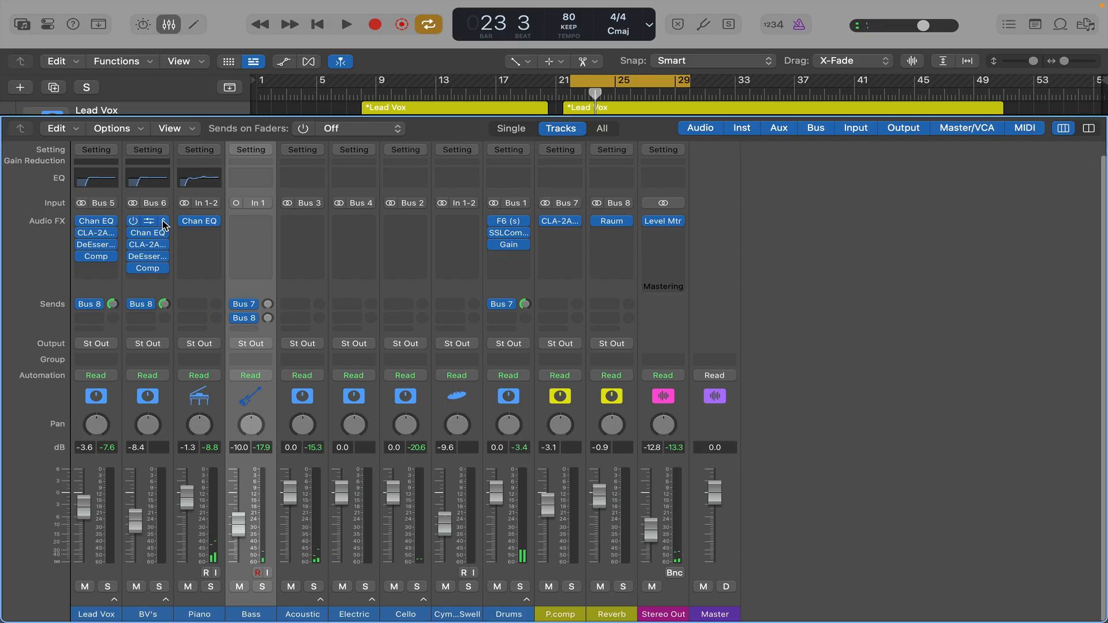
{"action": "left_click", "coordinate": [254, 221]}
{"action": "type", "text": "r"}
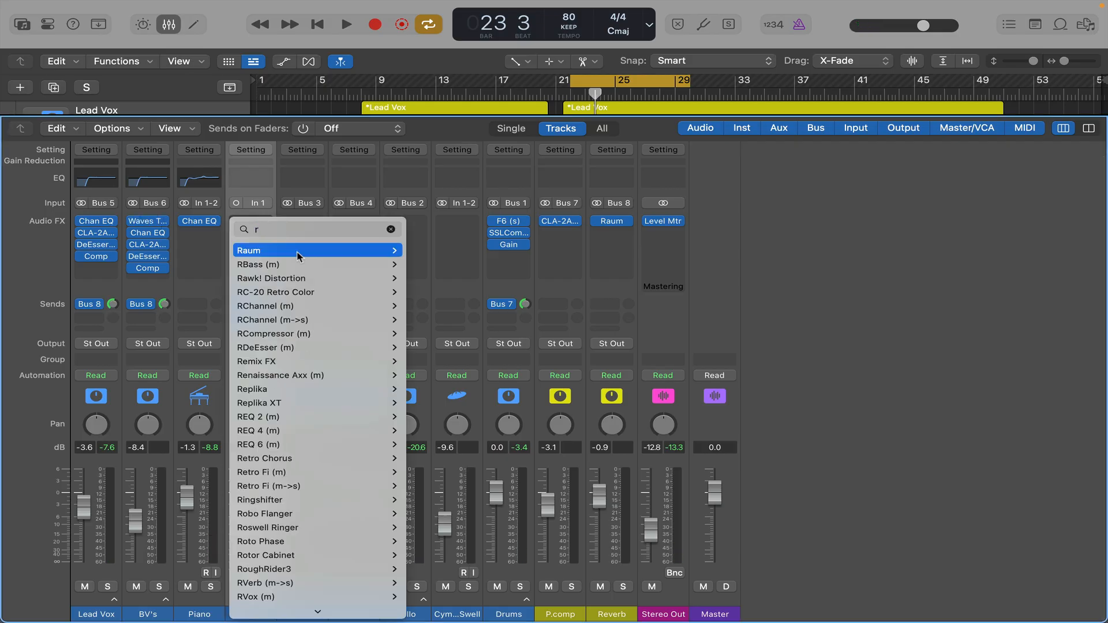
{"action": "left_click", "coordinate": [423, 263]}
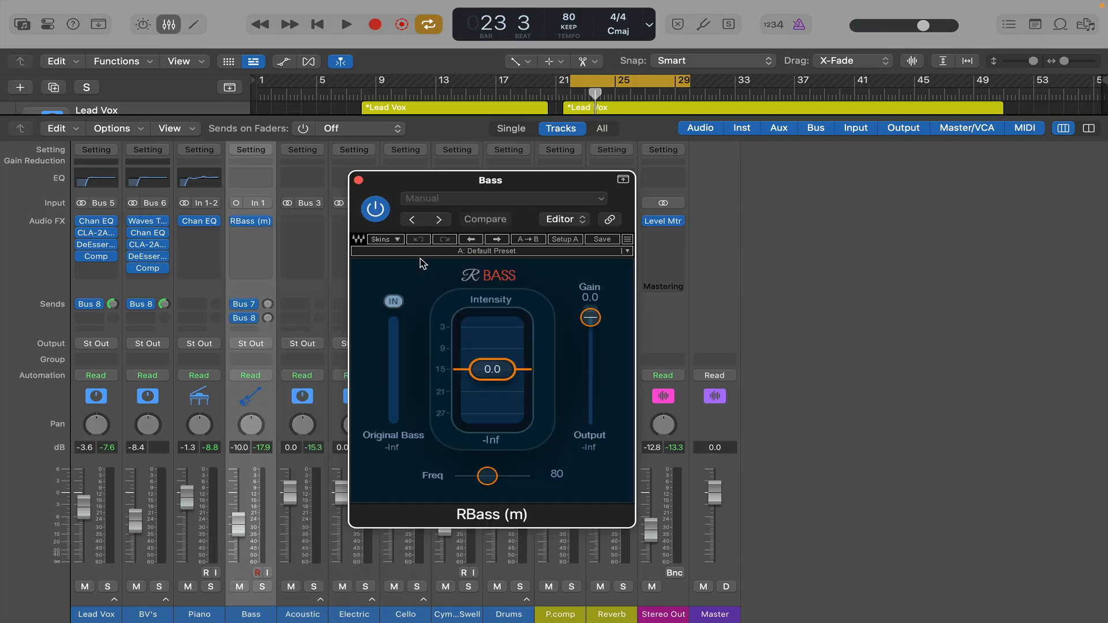
{"action": "key", "text": "space"}
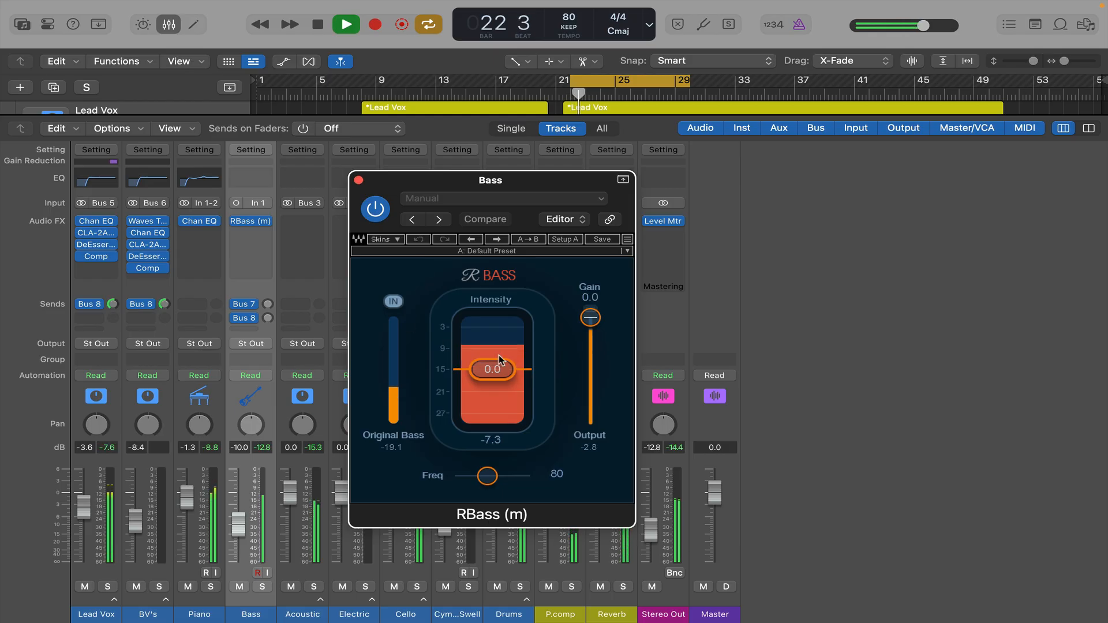
Audition the RBass factory presets during playback and settle on the Bass preset.
{"action": "left_click_drag", "start_coordinate": [500, 365], "coordinate": [499, 368]}
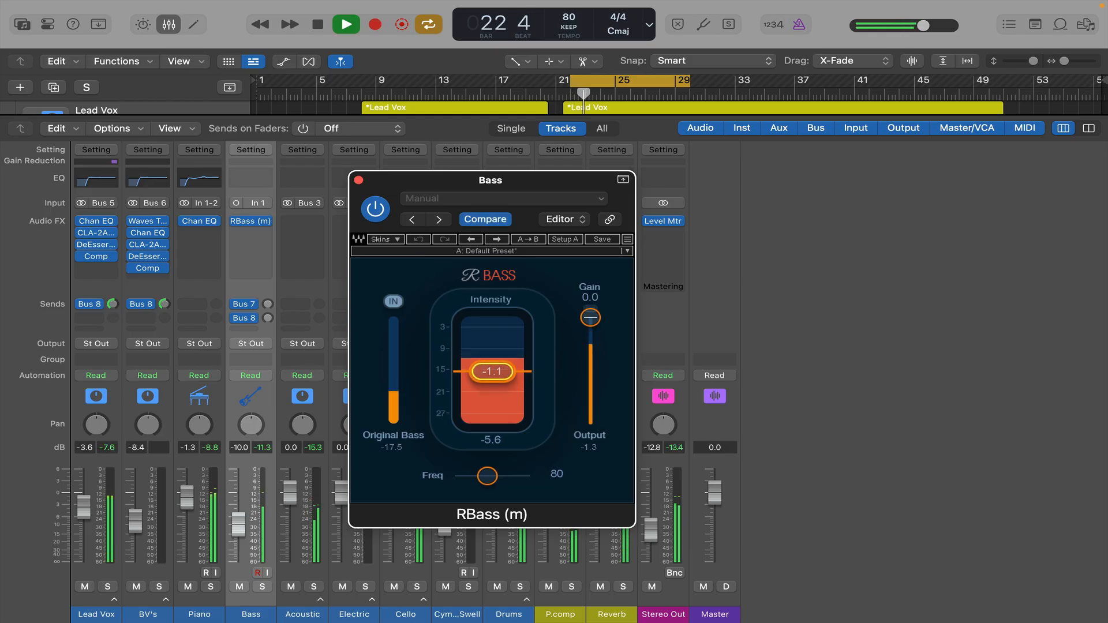
{"action": "left_click", "coordinate": [497, 239]}
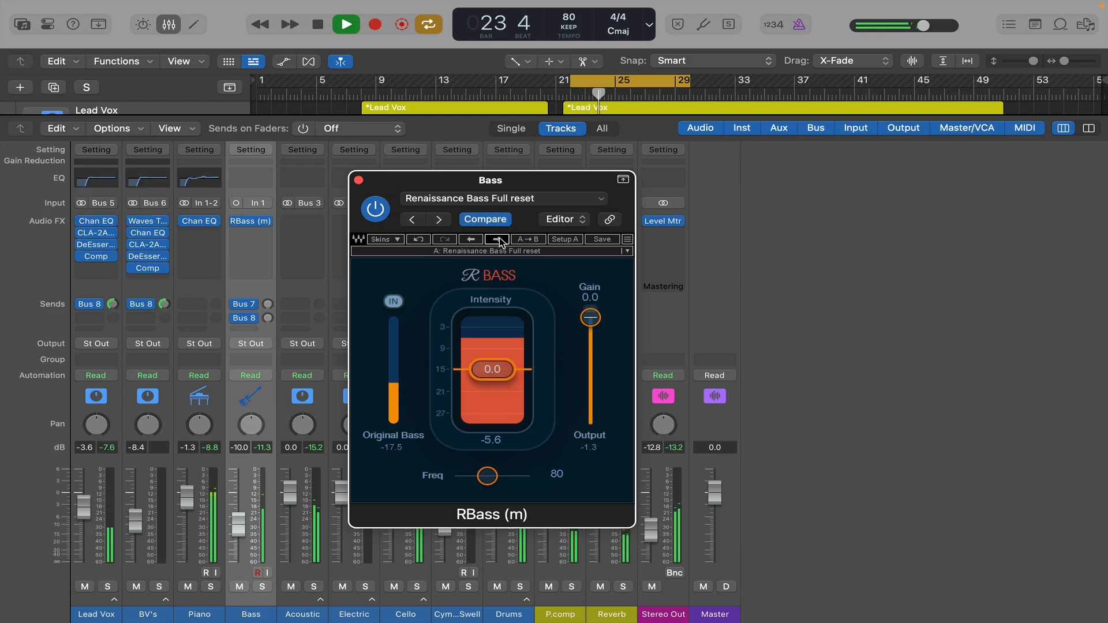
{"action": "left_click", "coordinate": [498, 239]}
{"action": "left_click", "coordinate": [497, 239]}
{"action": "key", "text": "space"}
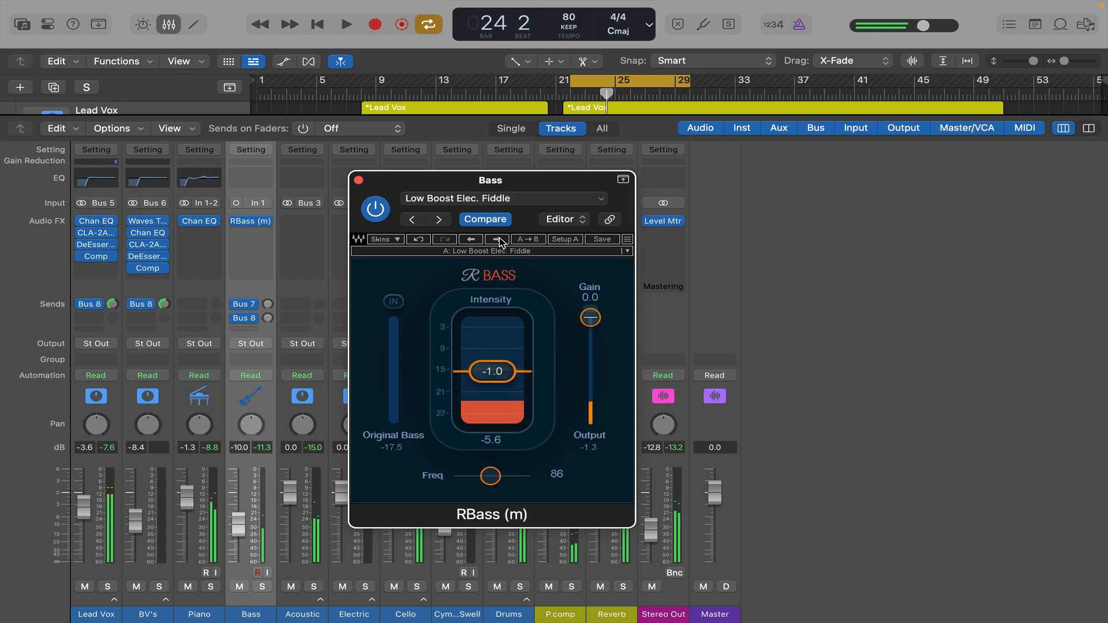
{"action": "left_click", "coordinate": [497, 239]}
{"action": "key", "text": "space"}
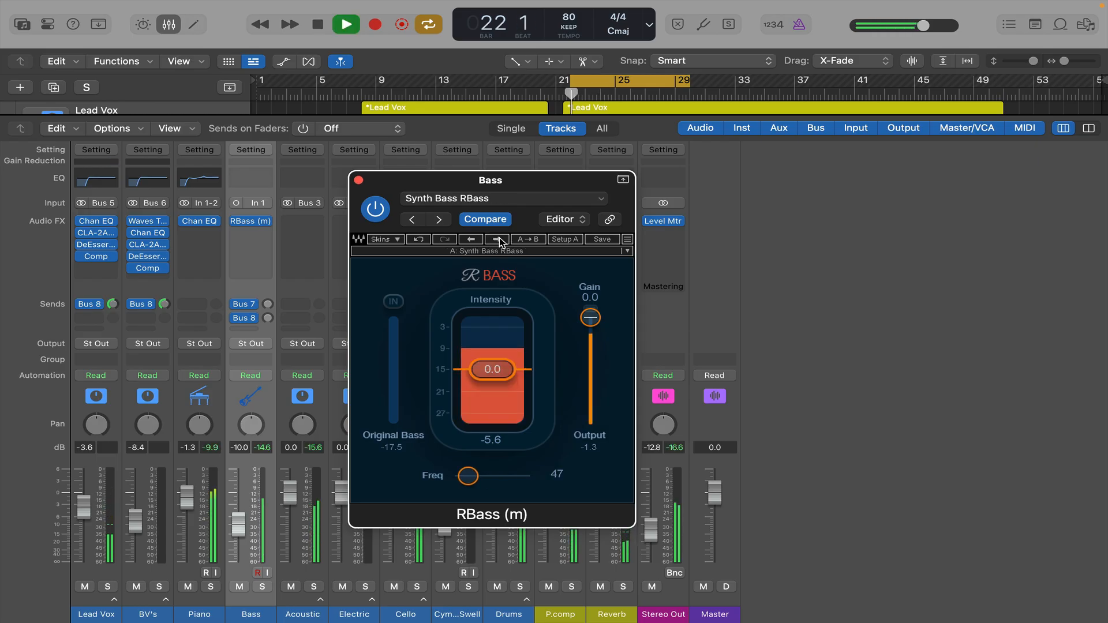
{"action": "left_click", "coordinate": [498, 239]}
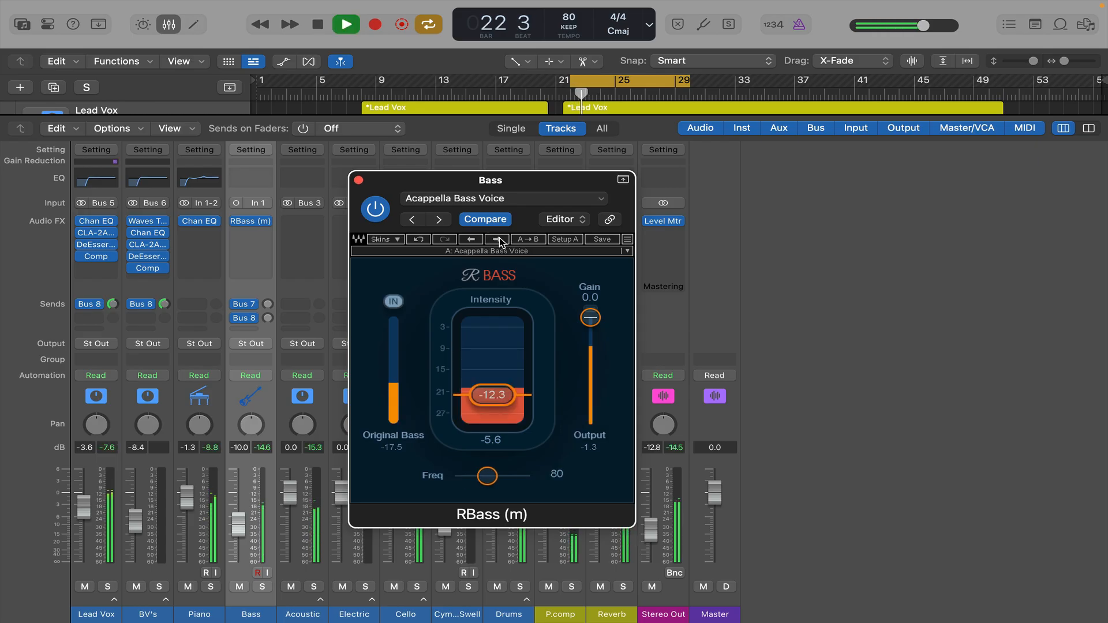
{"action": "left_click", "coordinate": [497, 239]}
{"action": "left_click", "coordinate": [497, 239]}
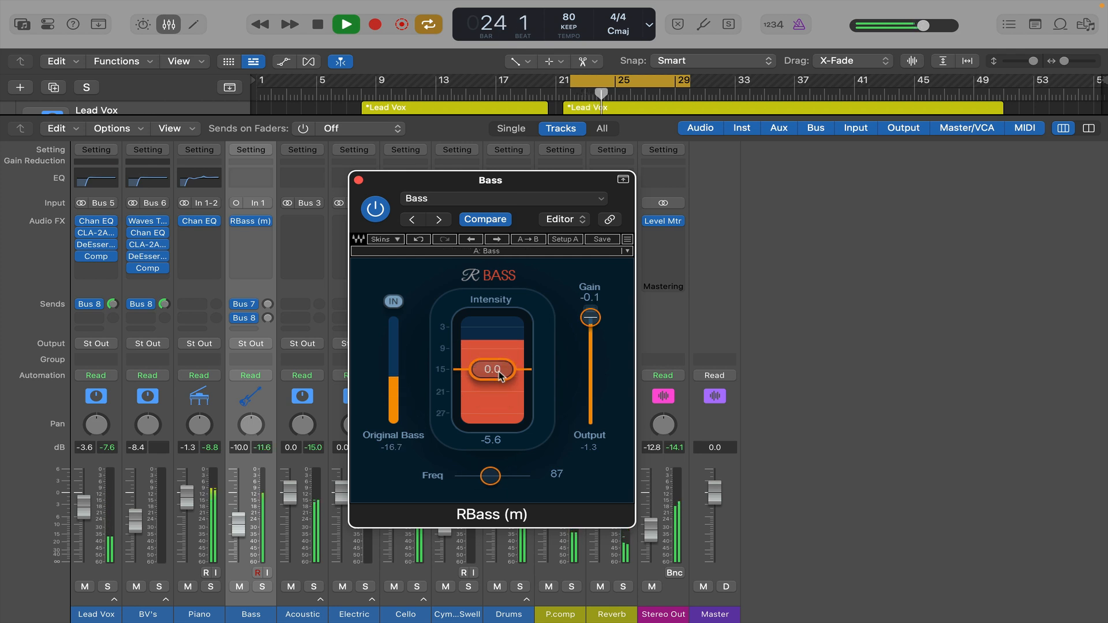
Set the RBass intensity to -1.2 and raise the Bass channel fader to -5.6 dB.
{"action": "left_click_drag", "start_coordinate": [492, 369], "coordinate": [493, 371]}
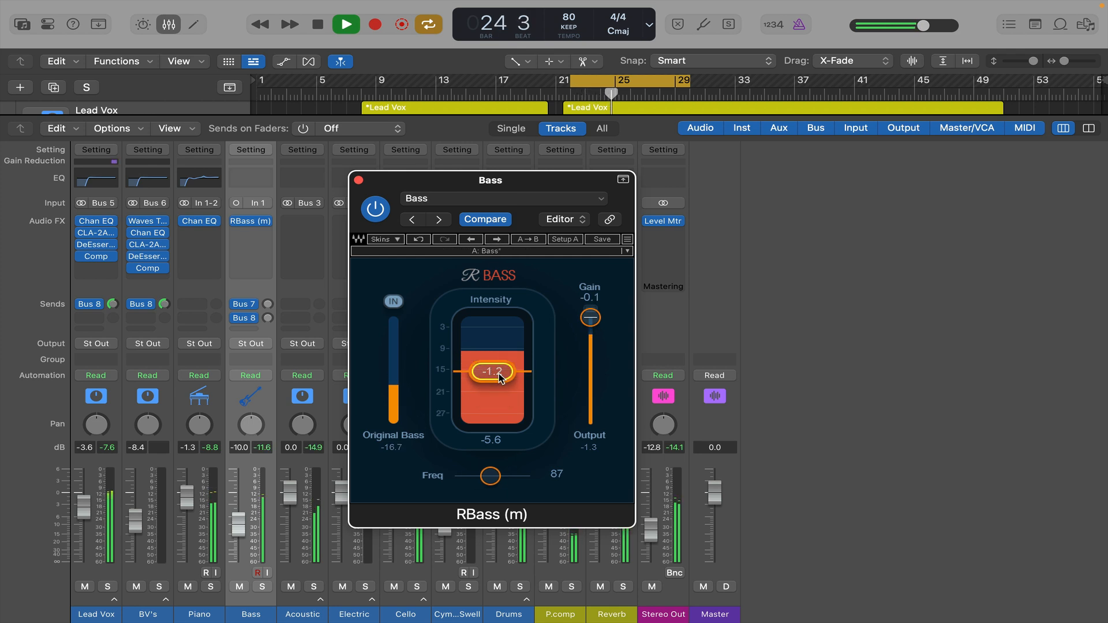
{"action": "left_click_drag", "start_coordinate": [239, 523], "coordinate": [238, 505]}
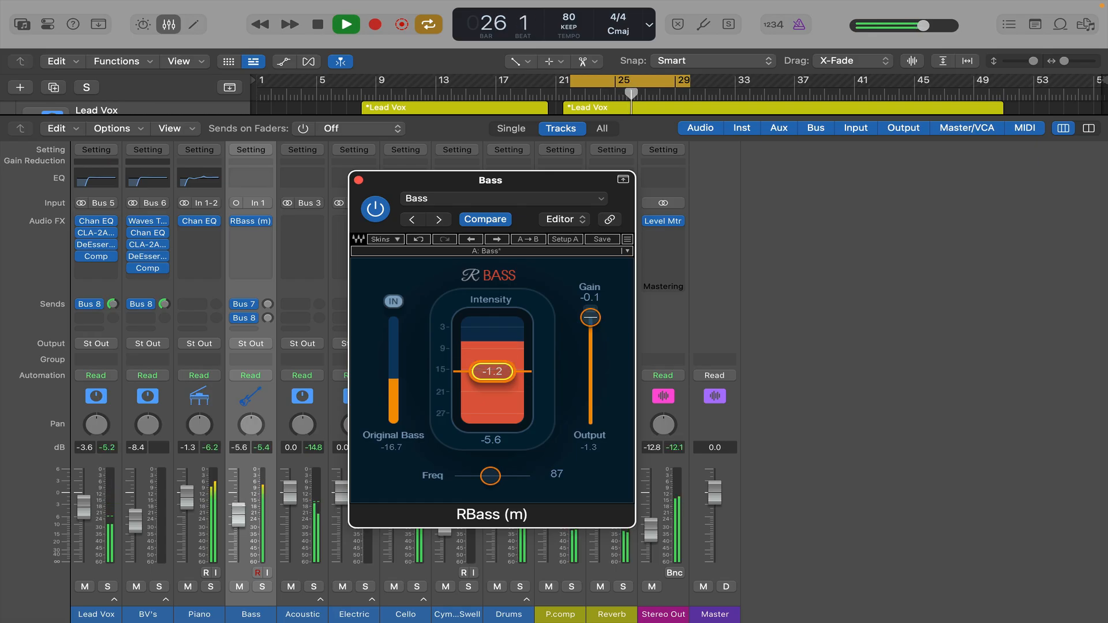
{"action": "left_click", "coordinate": [245, 511]}
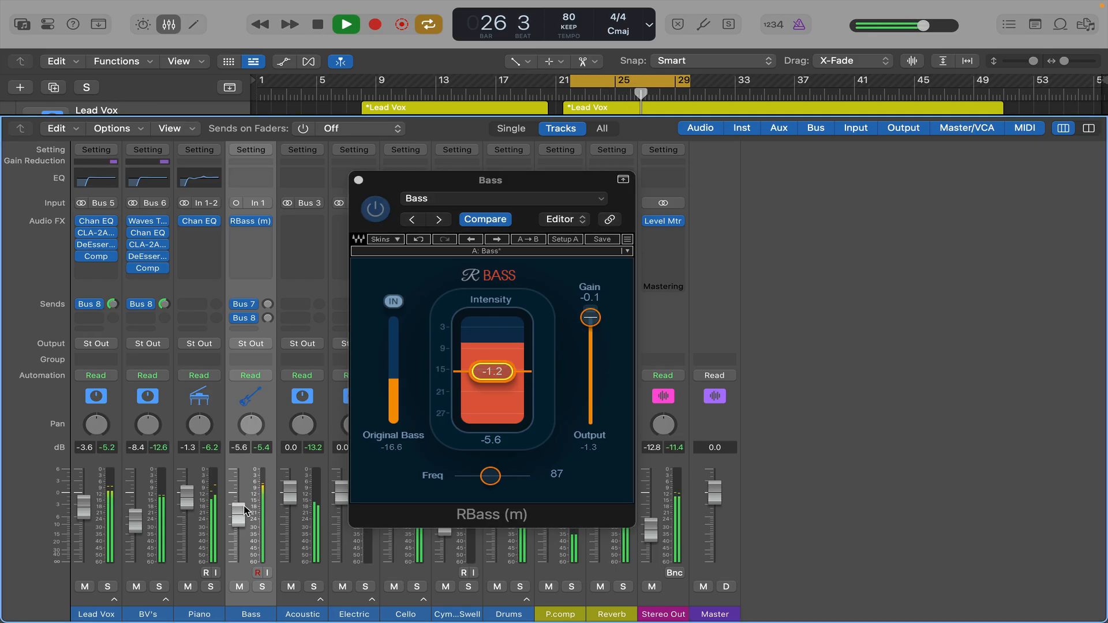
Compare the mix with RBass bypassed and active, stop playback and close the plug-in.
{"action": "left_click", "coordinate": [236, 221]}
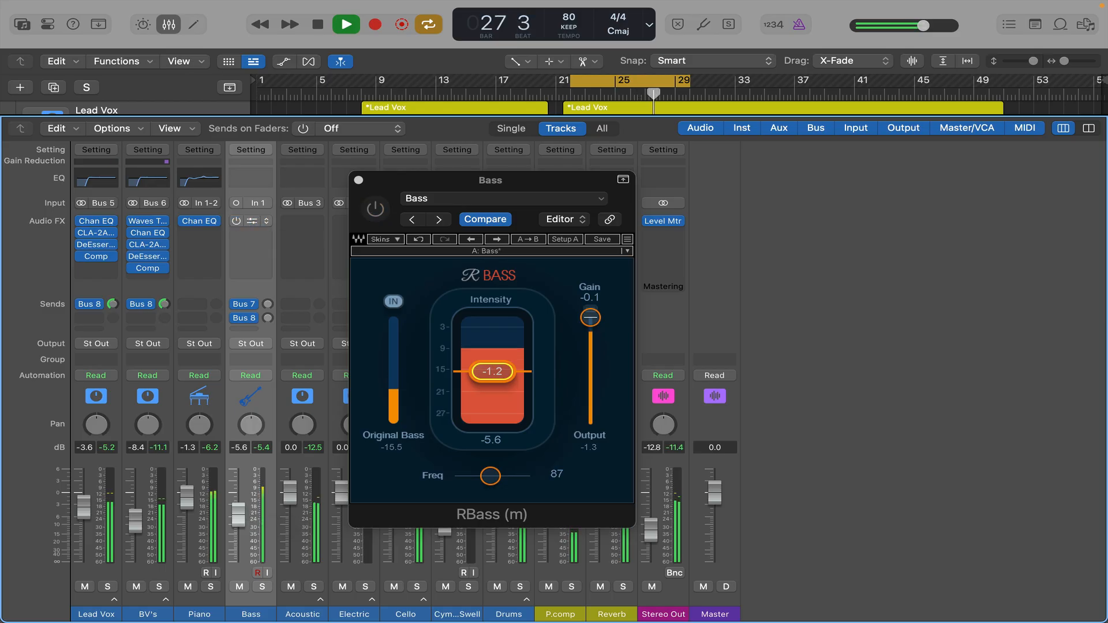
{"action": "left_click", "coordinate": [237, 221]}
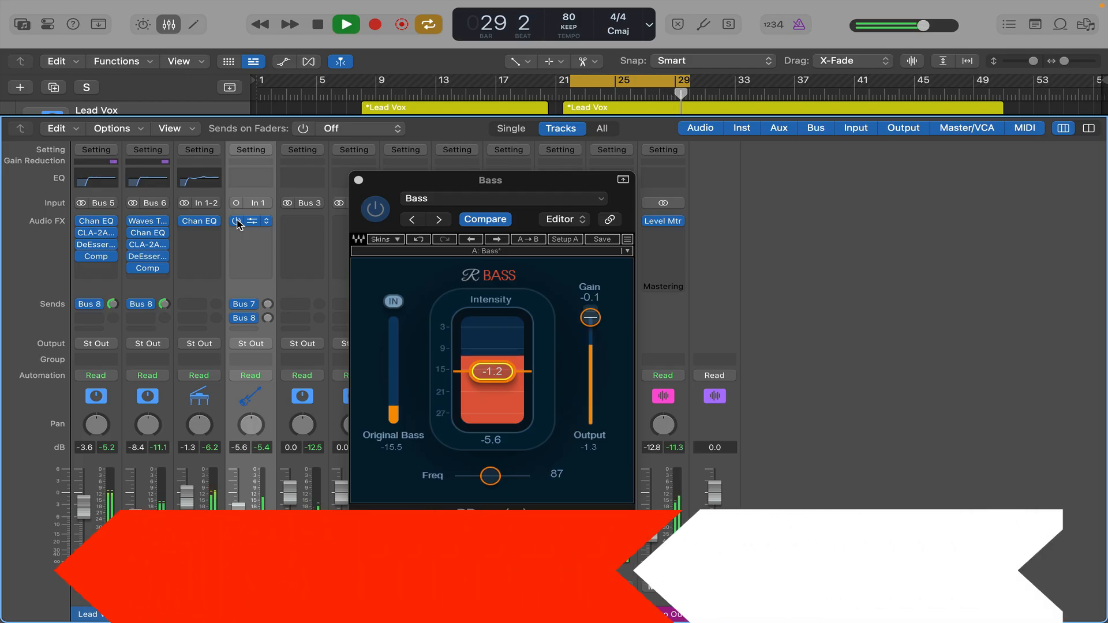
{"action": "key", "text": "space"}
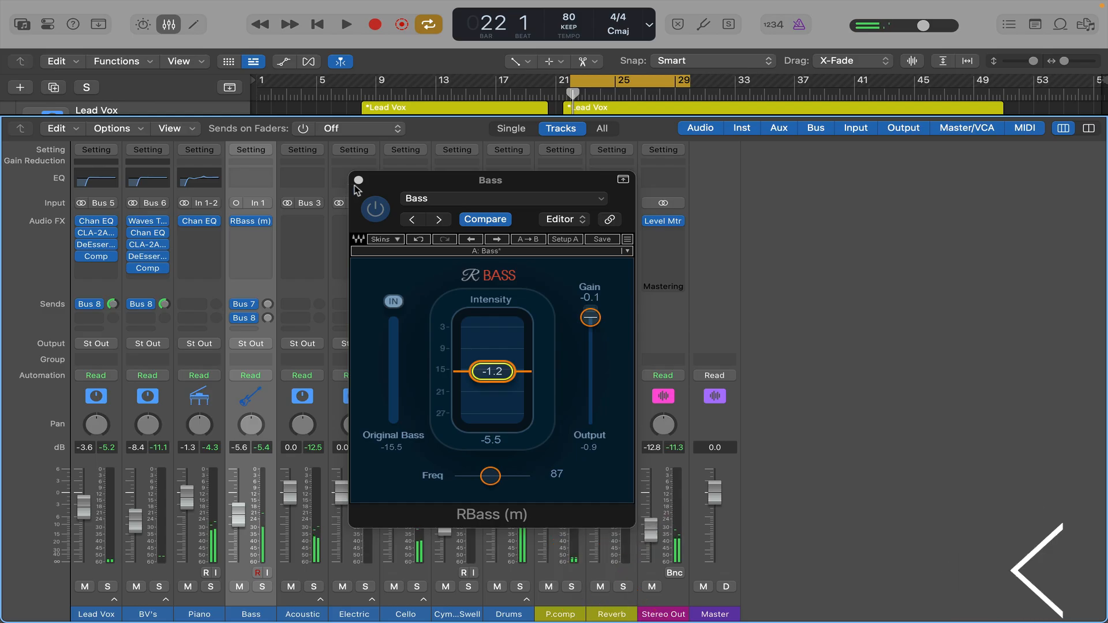
{"action": "left_click", "coordinate": [252, 221]}
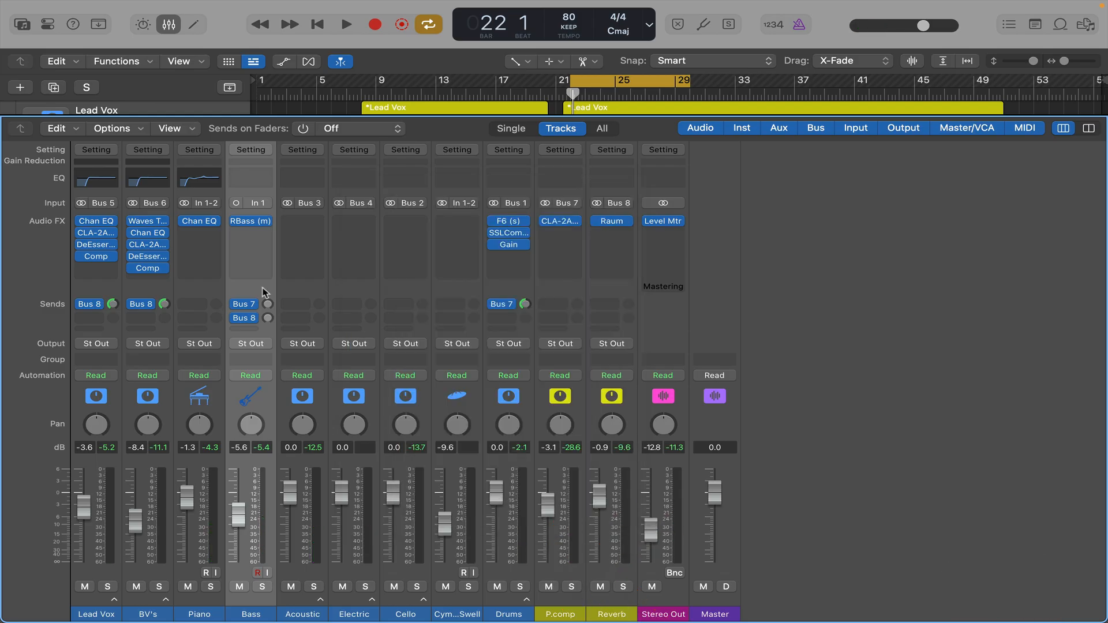
Resume playback in the arrangement, expand the Acoustic stack and select the Acoustic Left track.
{"action": "key", "text": "space"}
{"action": "key", "text": "x"}
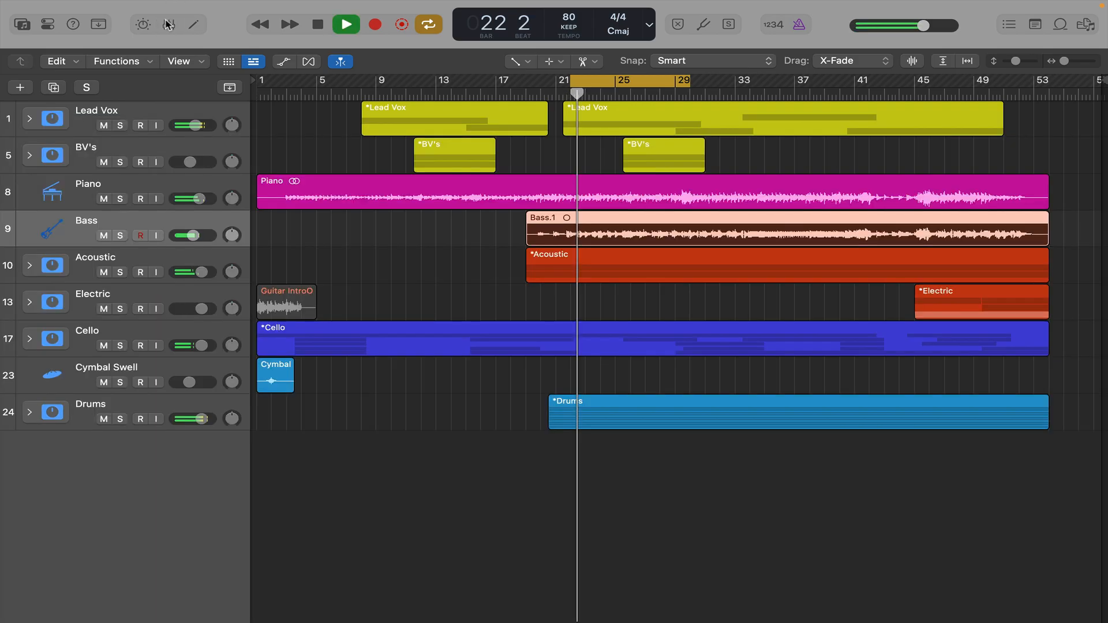
{"action": "left_click", "coordinate": [445, 260]}
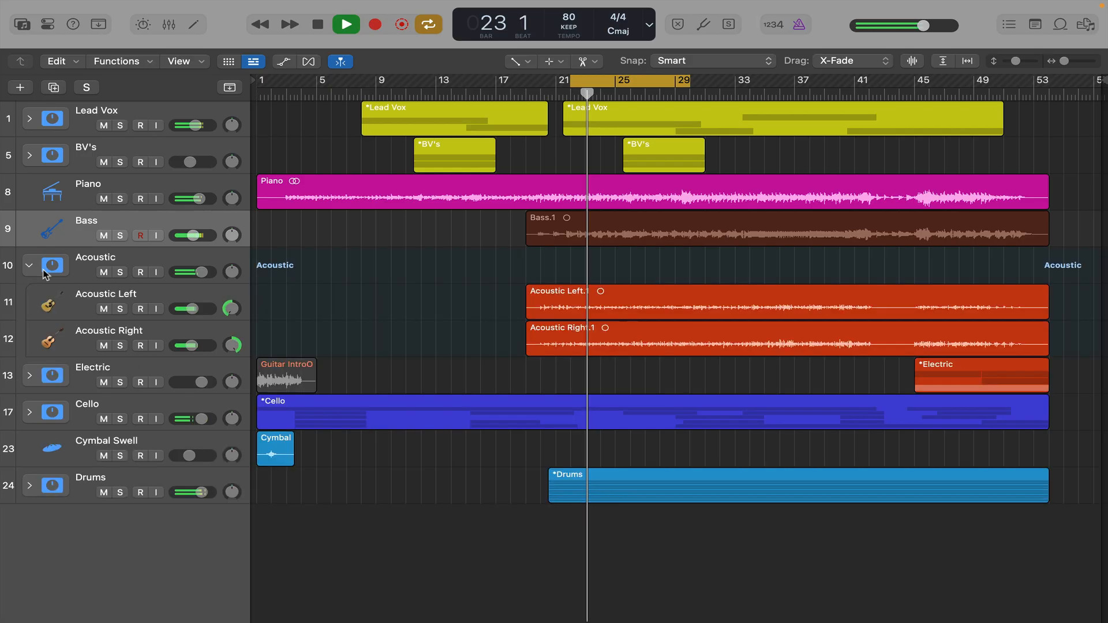
{"action": "left_click", "coordinate": [30, 266]}
{"action": "left_click", "coordinate": [85, 305]}
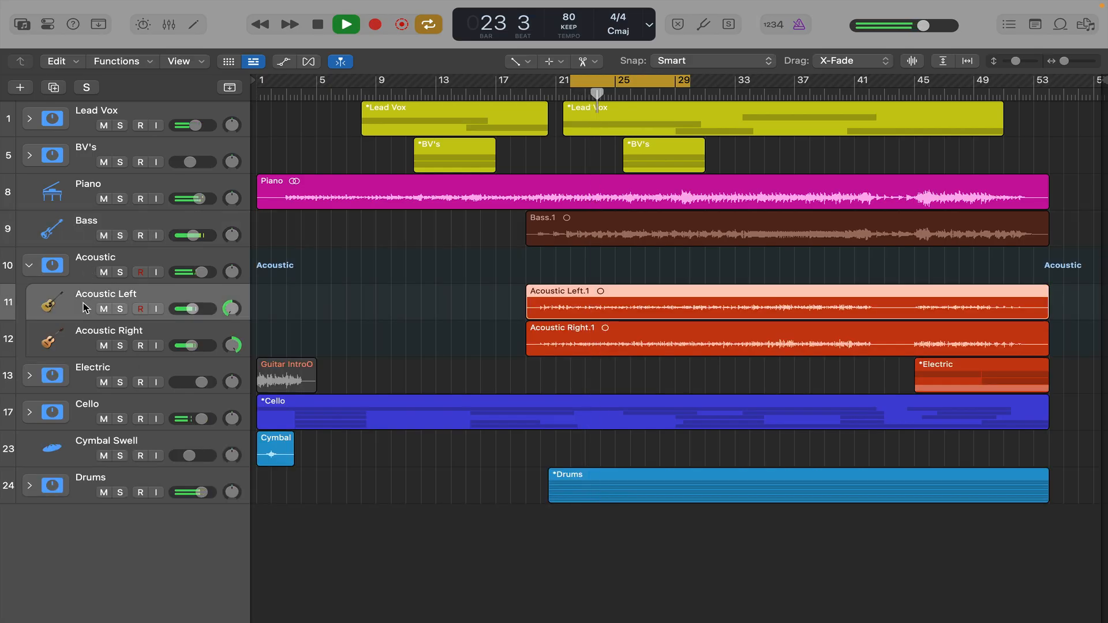
Insert the mono-to-stereo JJP-Guitars plug-in on the Acoustic Left channel and restart playback.
{"action": "key", "text": "x"}
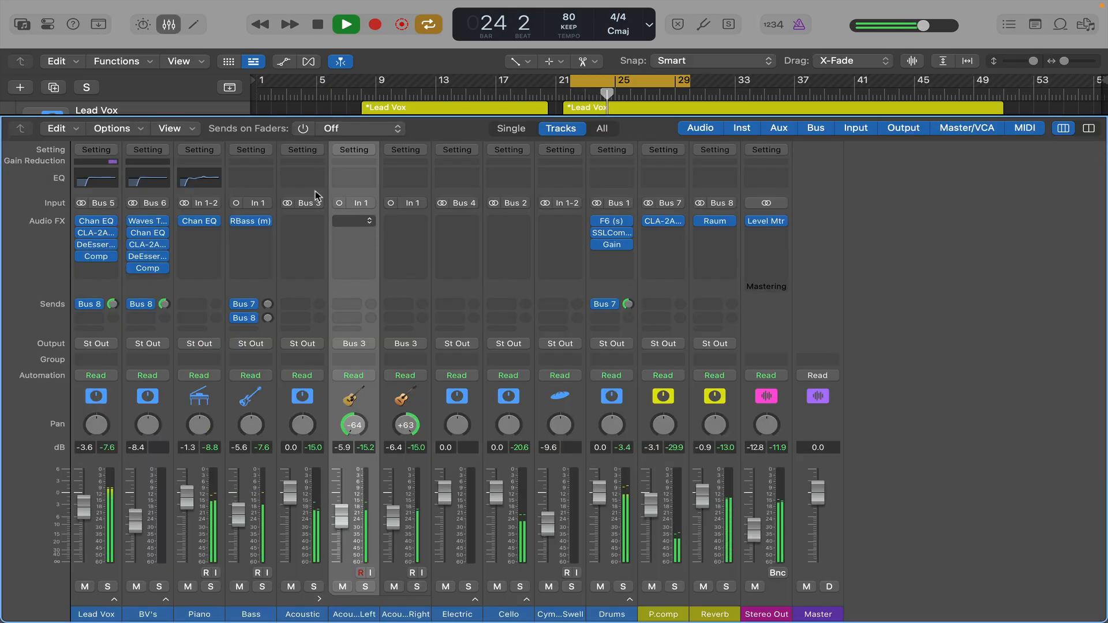
{"action": "left_click", "coordinate": [168, 26]}
{"action": "key", "text": "space"}
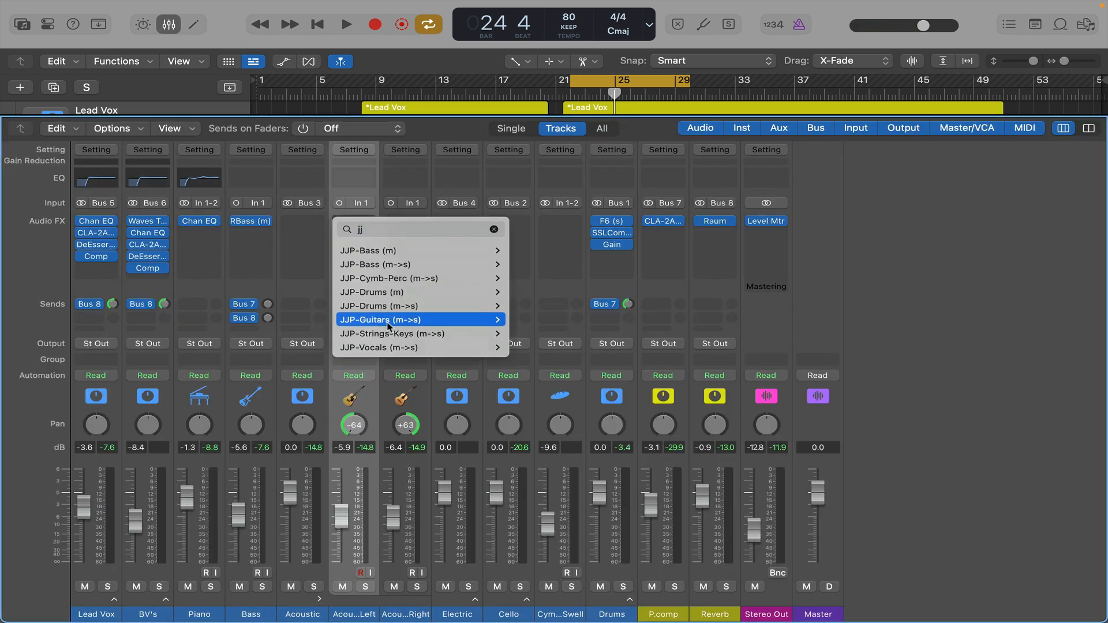
{"action": "mouse_move", "coordinate": [491, 319]}
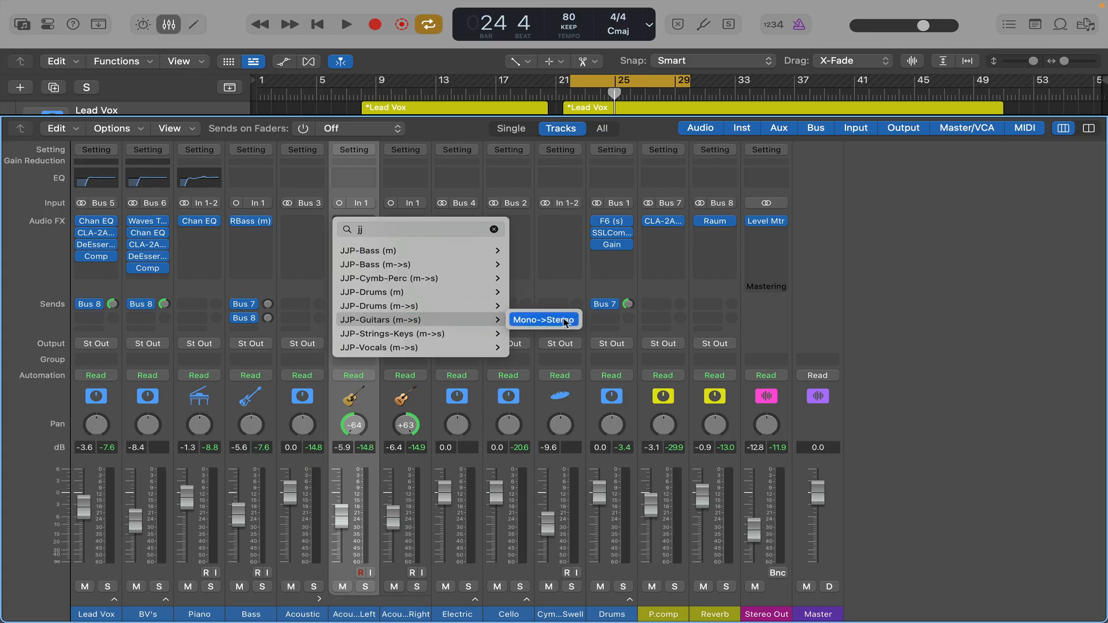
{"action": "left_click", "coordinate": [564, 319]}
{"action": "key", "text": "space"}
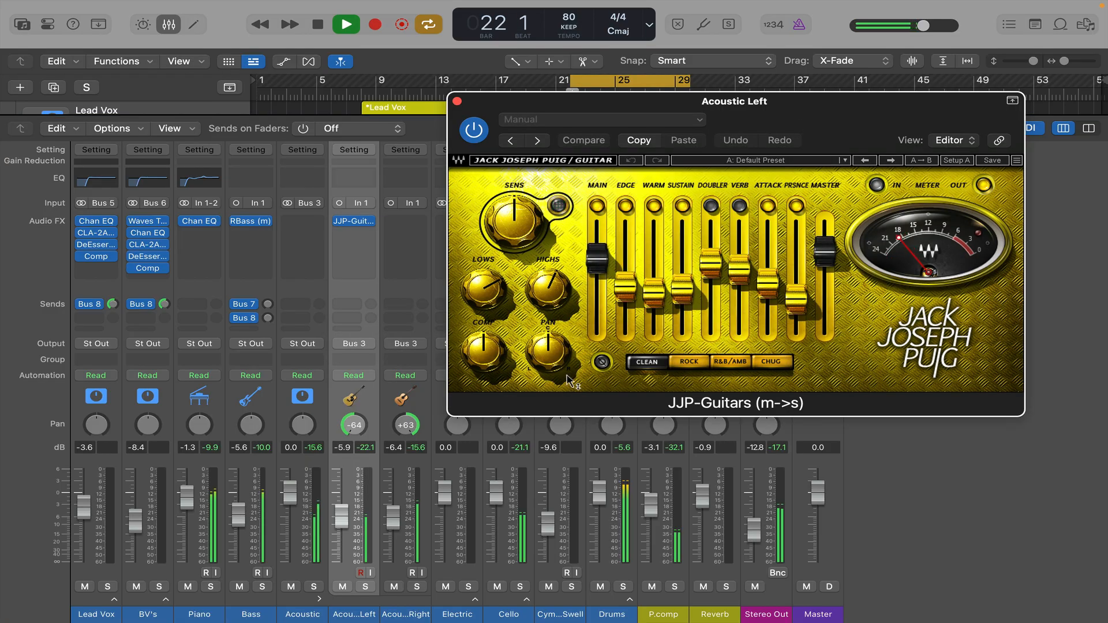
Solo Acoustic Left and load the CLEAN GTR 2 preset from the Clean category in JJP-Guitars.
{"action": "key", "text": "s"}
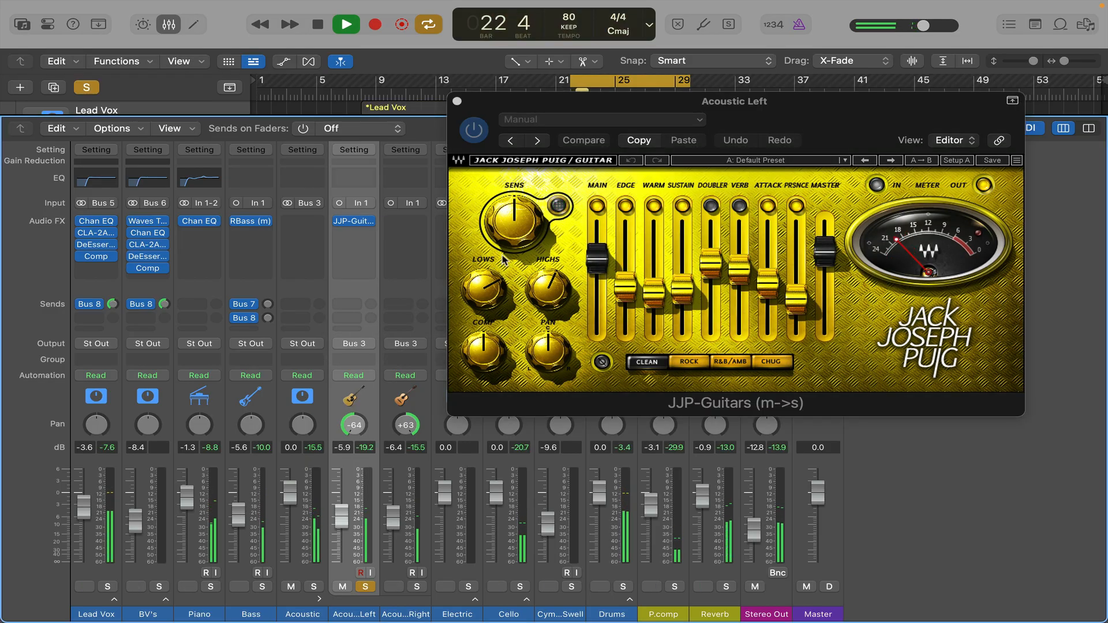
{"action": "left_click", "coordinate": [749, 164]}
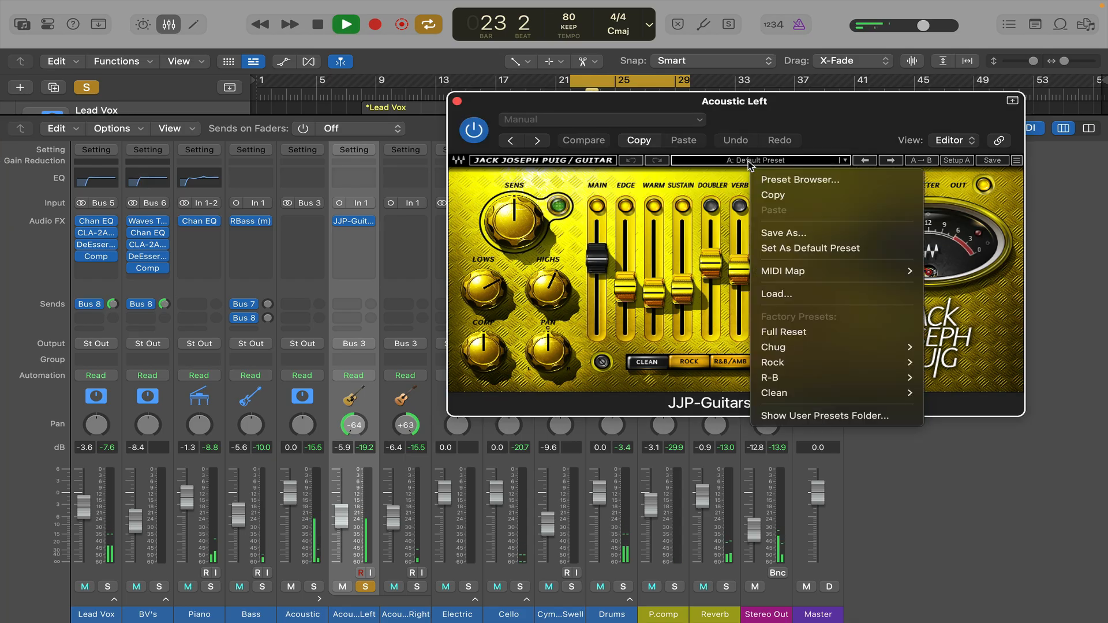
{"action": "mouse_move", "coordinate": [775, 347]}
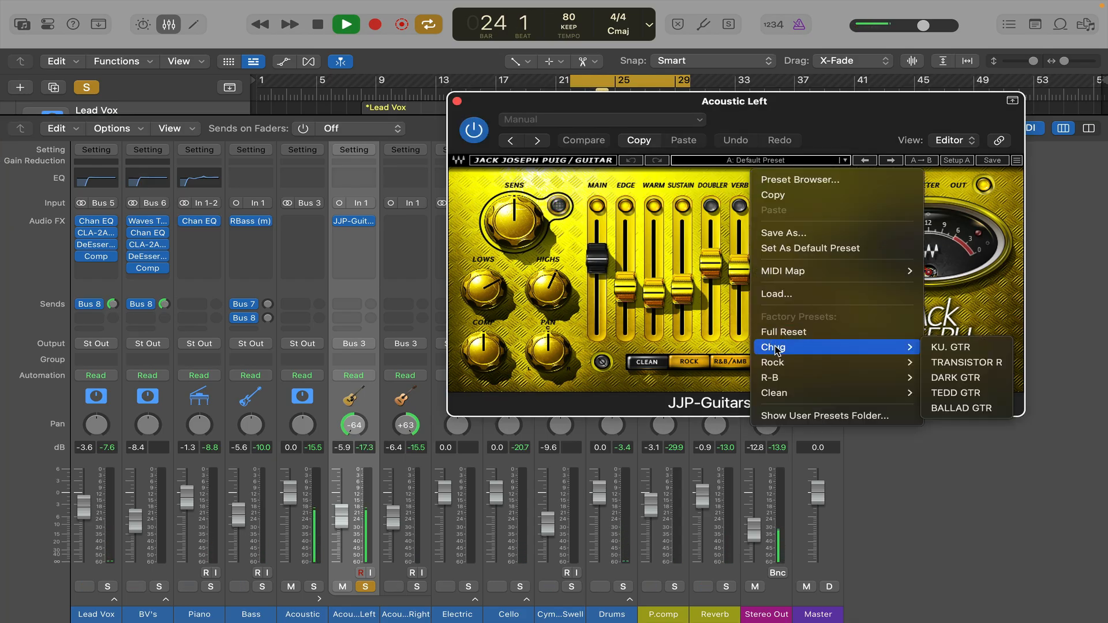
{"action": "mouse_move", "coordinate": [793, 364]}
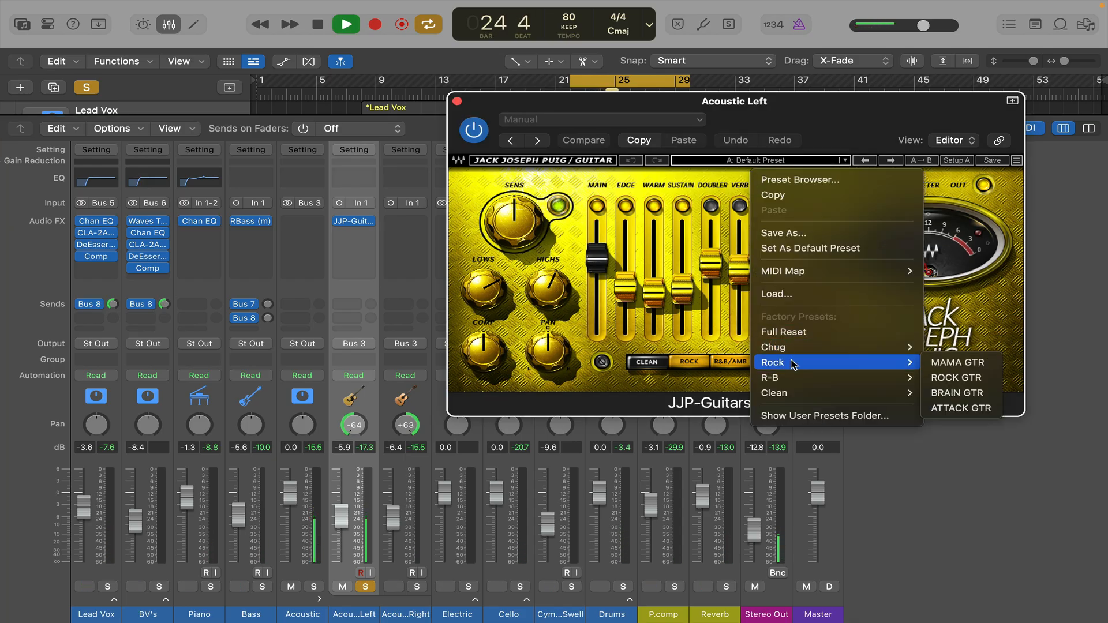
{"action": "mouse_move", "coordinate": [801, 382]}
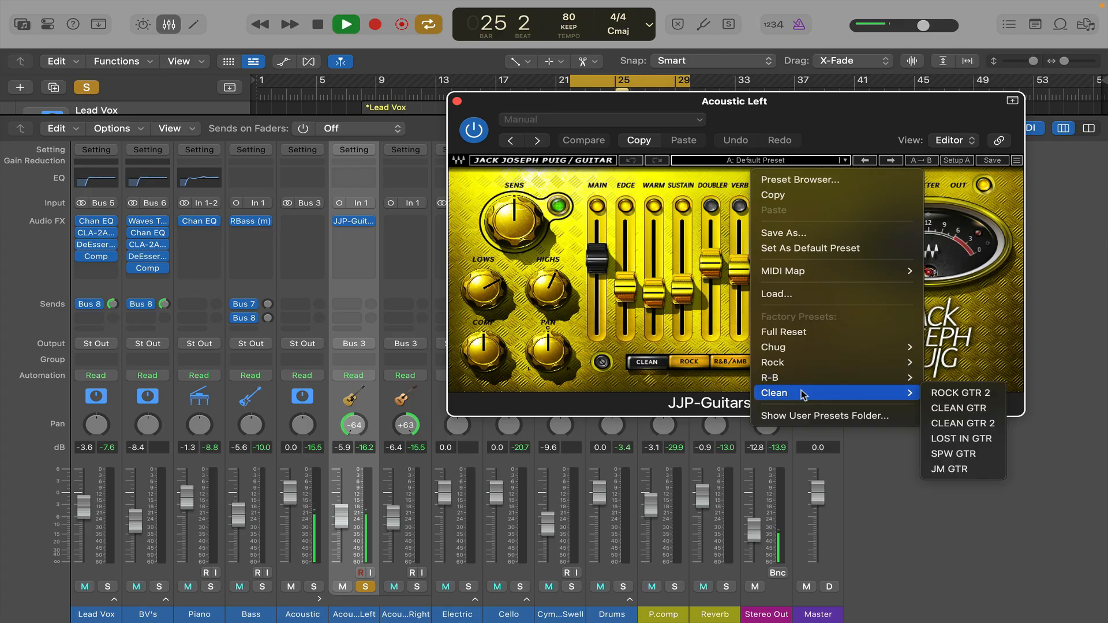
{"action": "left_click", "coordinate": [971, 424]}
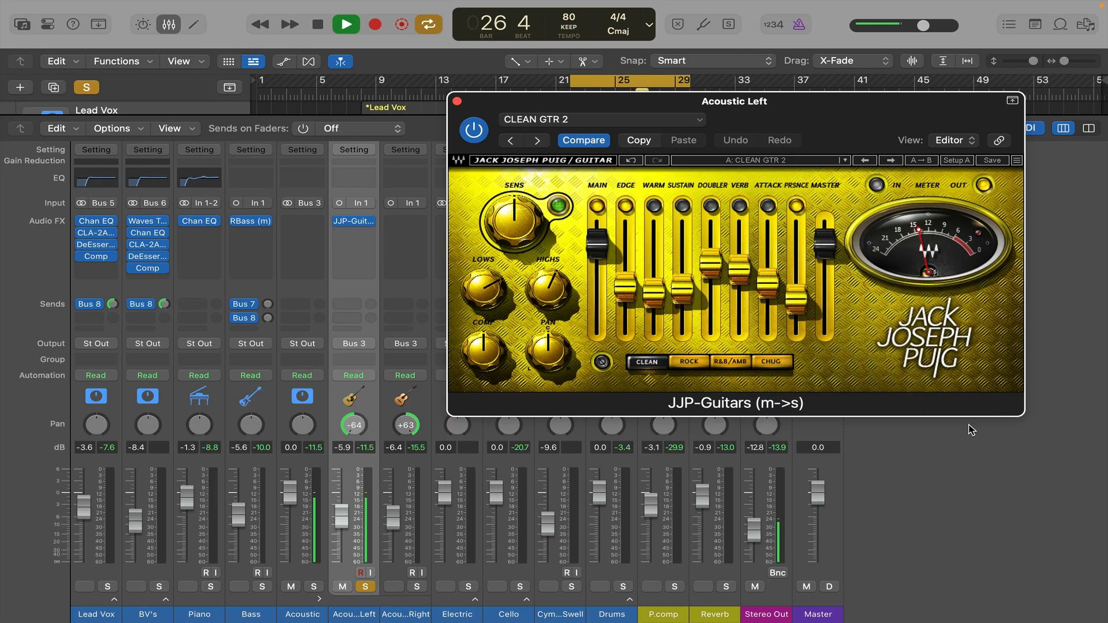
Compare soloed Acoustic Left with JJP-Guitars bypassed and active, and return to the arrangement without the mixer.
{"action": "left_click", "coordinate": [339, 223]}
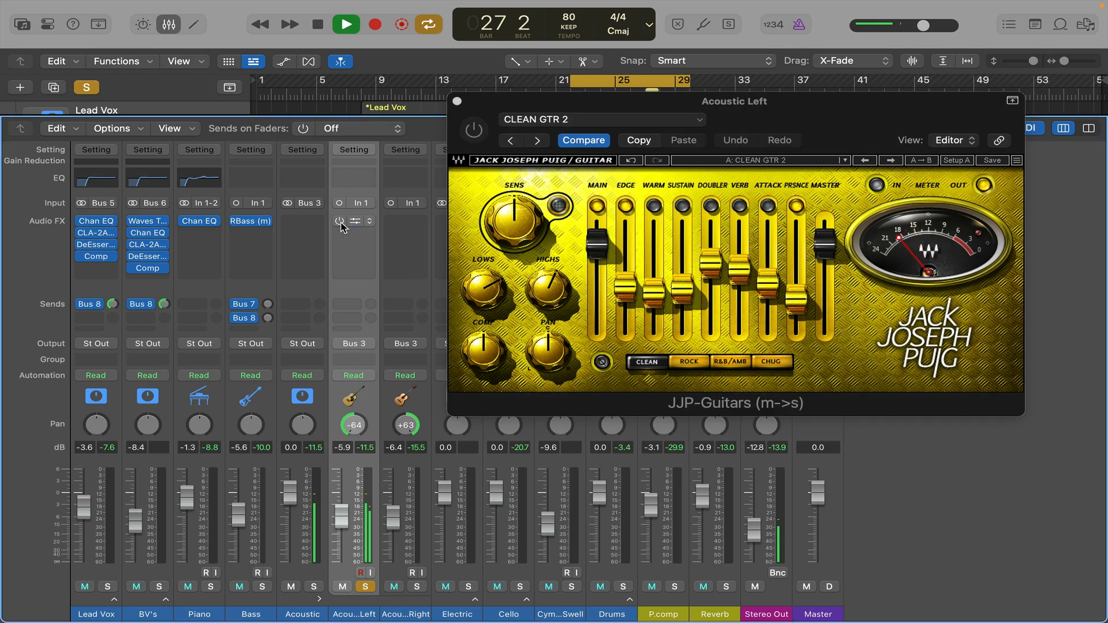
{"action": "left_click", "coordinate": [340, 221]}
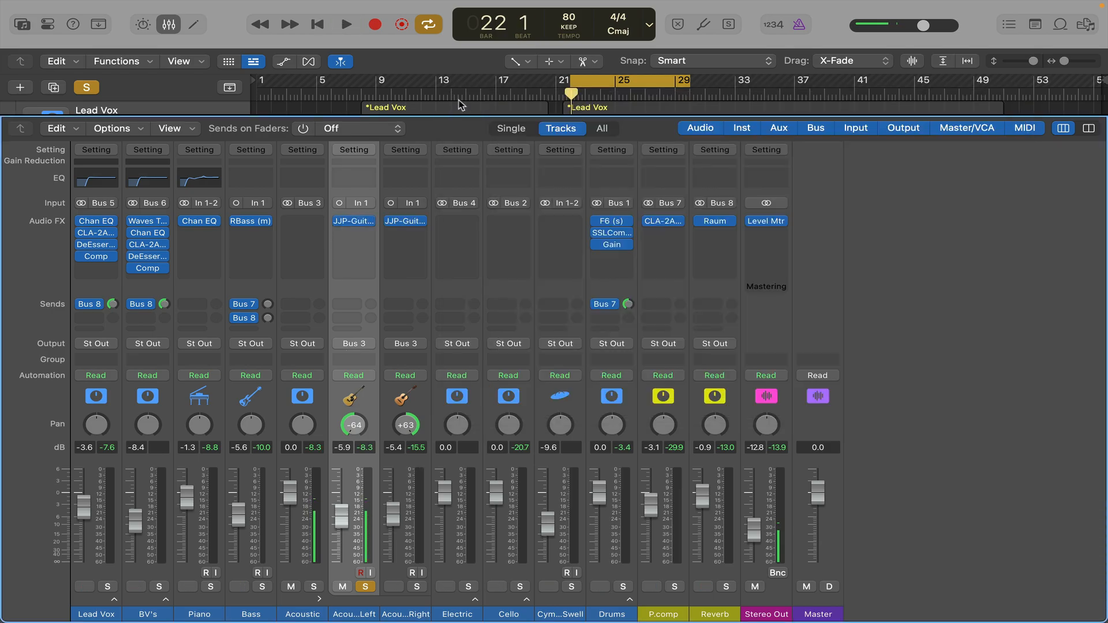
{"action": "left_click", "coordinate": [161, 28]}
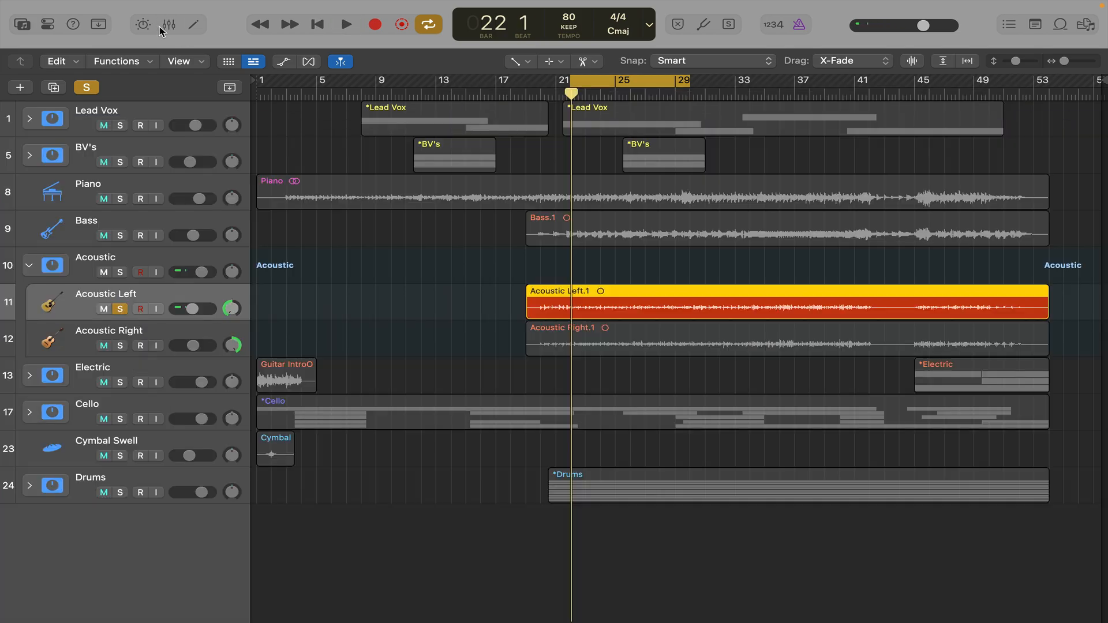
{"action": "left_click", "coordinate": [368, 288]}
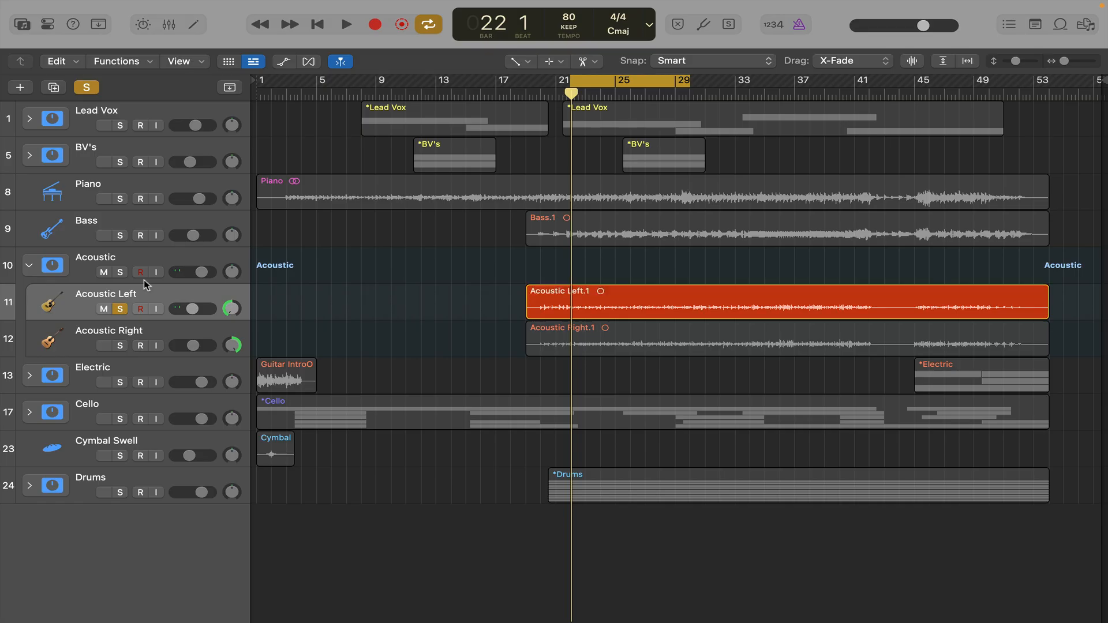
Collapse the Acoustic stack and play the full mix with all solos cleared.
{"action": "left_click", "coordinate": [29, 266]}
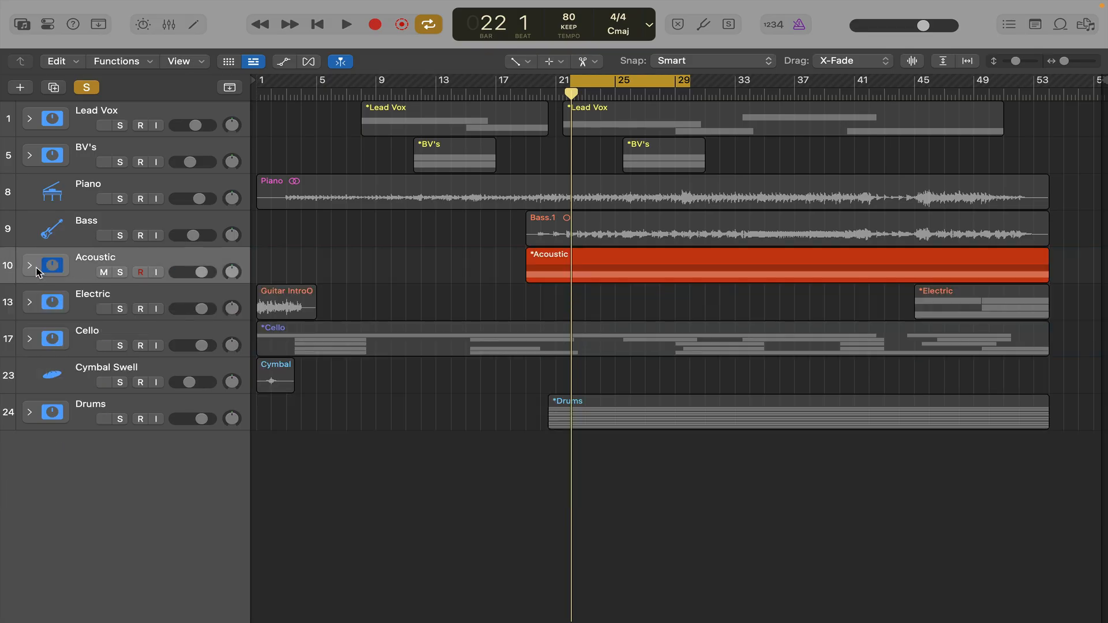
{"action": "key", "text": "space"}
{"action": "left_click", "coordinate": [87, 87]}
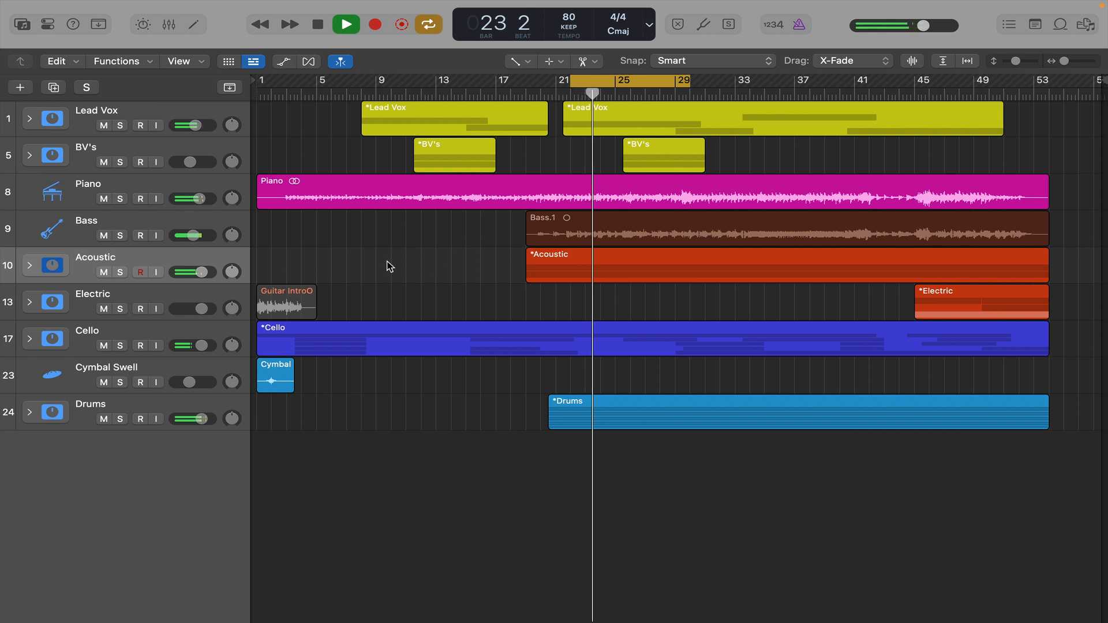
Extend the cycle region's start back to bar 21 and fine-tune the levels to -4.1 dB for Bass and -7.0 dB for BV's.
{"action": "mouse_move", "coordinate": [571, 94]}
{"action": "left_mouse_down"}
{"action": "mouse_move", "coordinate": [365, 97]}
{"action": "mouse_move", "coordinate": [572, 90]}
{"action": "mouse_move", "coordinate": [562, 88]}
{"action": "left_mouse_up"}
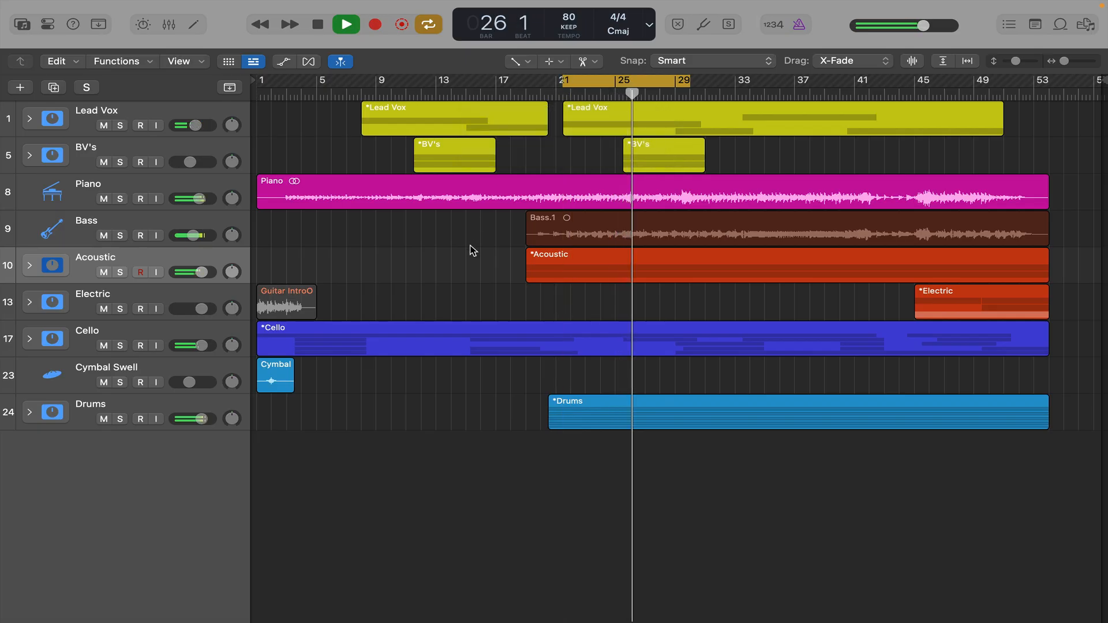
{"action": "left_click_drag", "start_coordinate": [202, 241], "coordinate": [200, 242]}
{"action": "left_click_drag", "start_coordinate": [185, 163], "coordinate": [184, 163]}
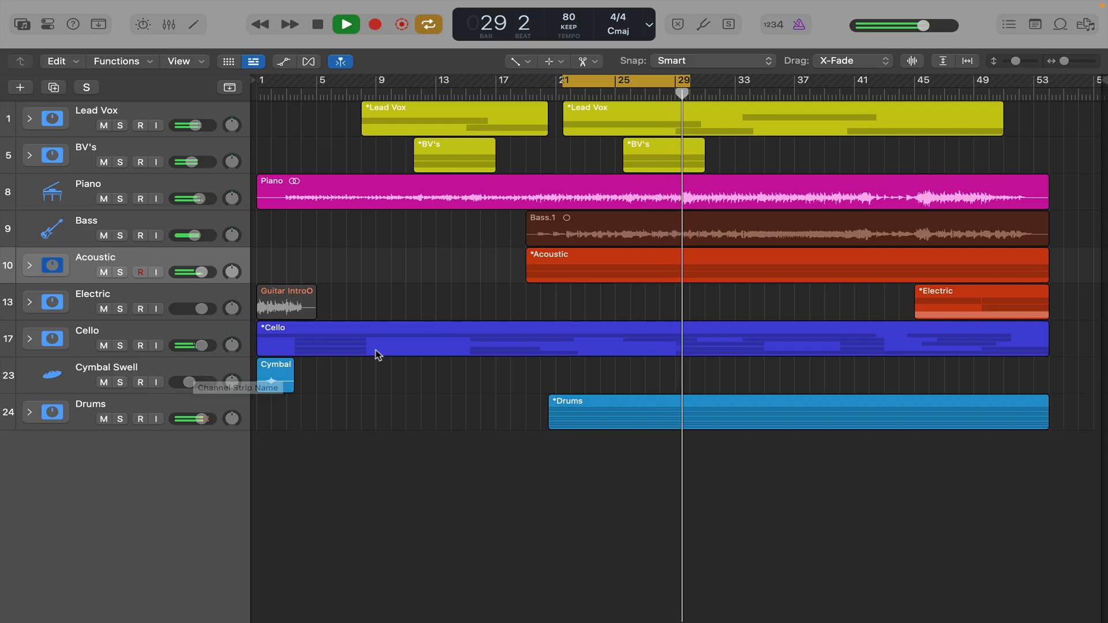
Expand the Drums stack and add a Bus 8 → Reverb send at -23.7 dB on the Tambo channel.
{"action": "left_click", "coordinate": [29, 412]}
{"action": "key", "text": "space"}
{"action": "scroll", "coordinate": [167, 479], "scroll_direction": "down", "scroll_amount": 5}
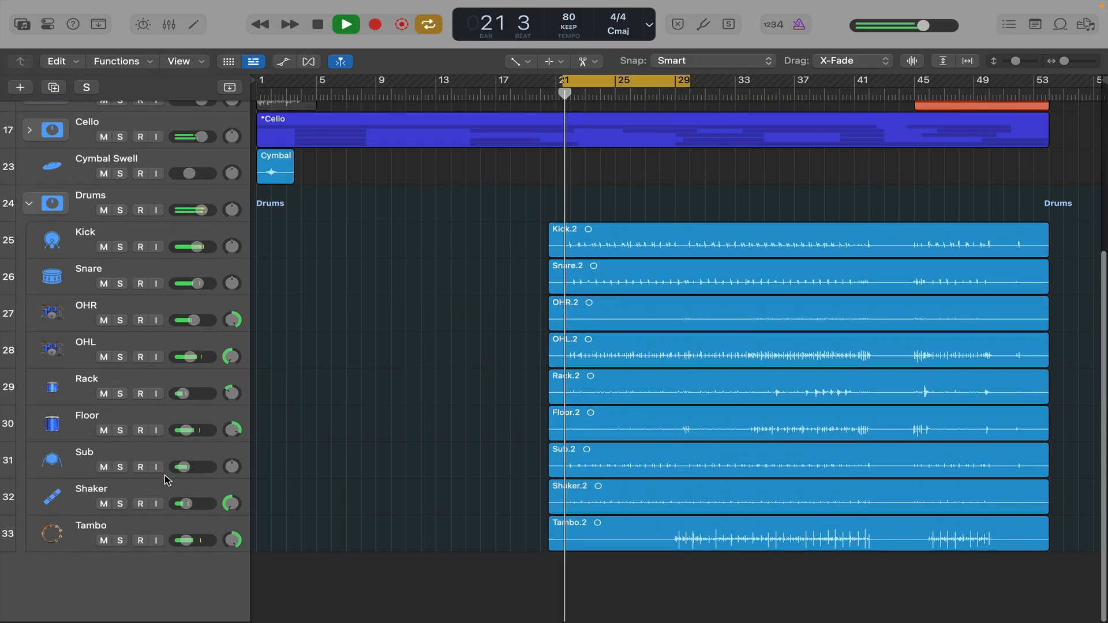
{"action": "left_click", "coordinate": [190, 530]}
{"action": "key", "text": "x"}
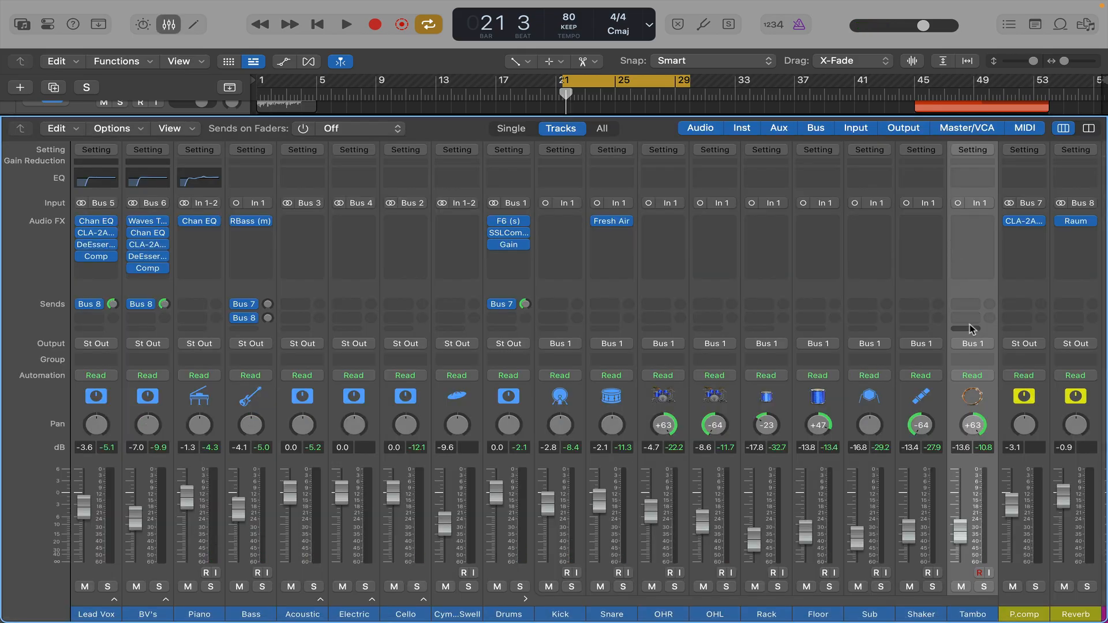
{"action": "left_click", "coordinate": [966, 305]}
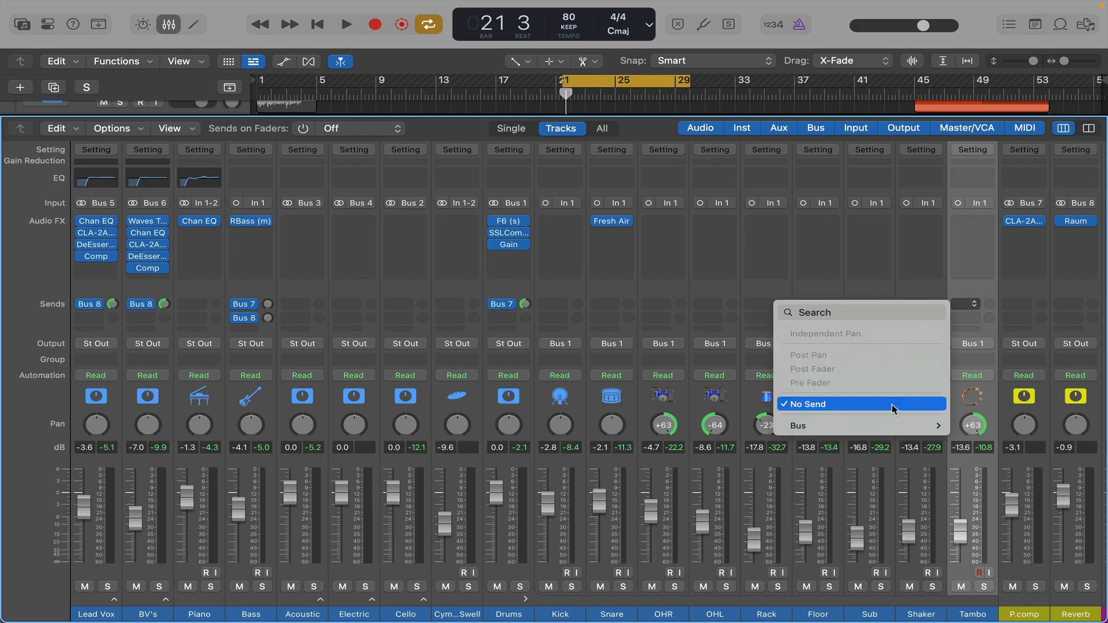
{"action": "mouse_move", "coordinate": [896, 434]}
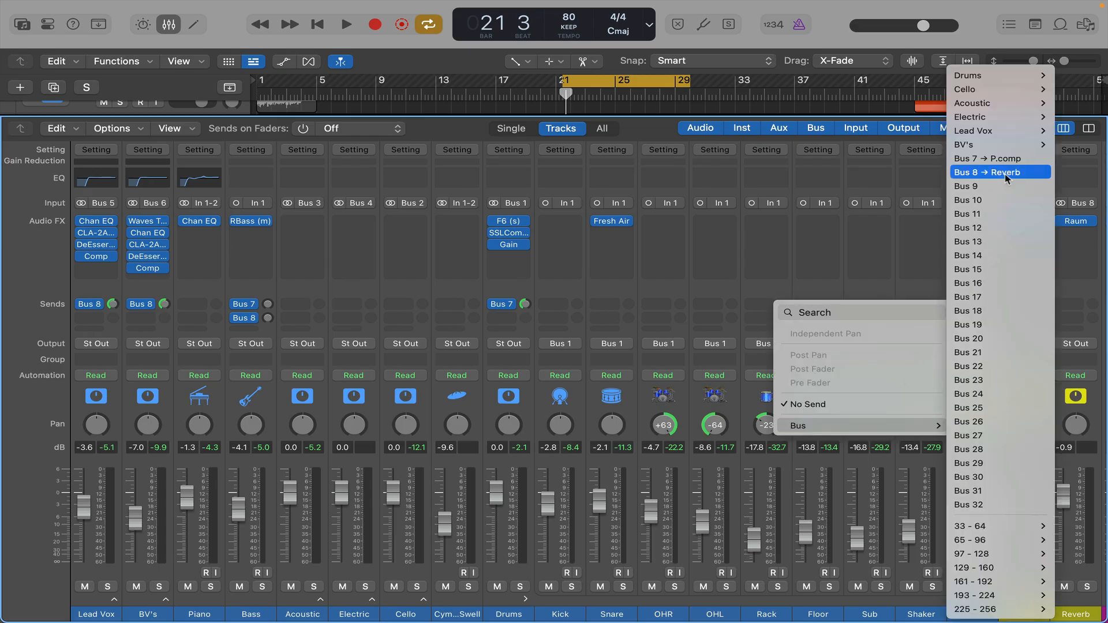
{"action": "left_click", "coordinate": [986, 172]}
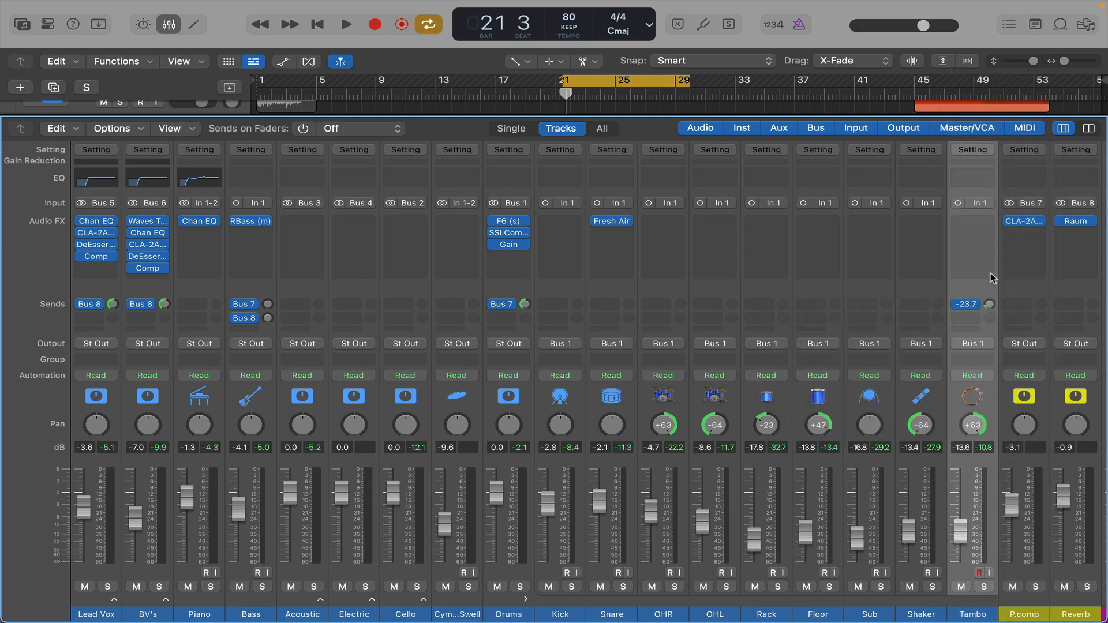
Play the section where the tambourine enters and lower the Tambo track's volume slightly in the arrangement.
{"action": "key", "text": "space"}
{"action": "left_click", "coordinate": [612, 90]}
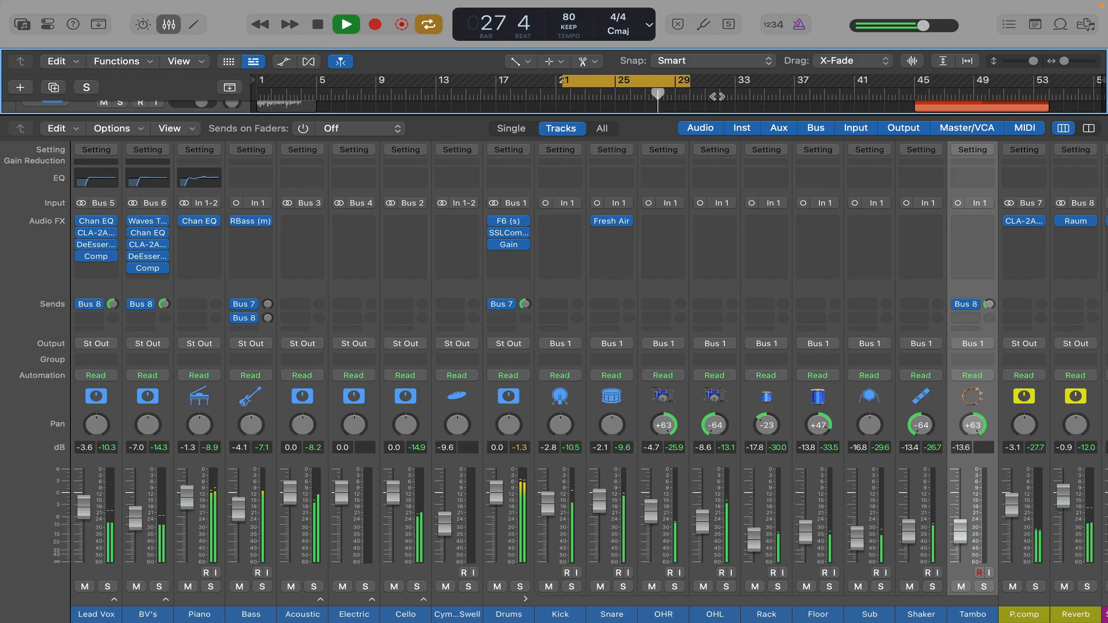
{"action": "left_click", "coordinate": [169, 24]}
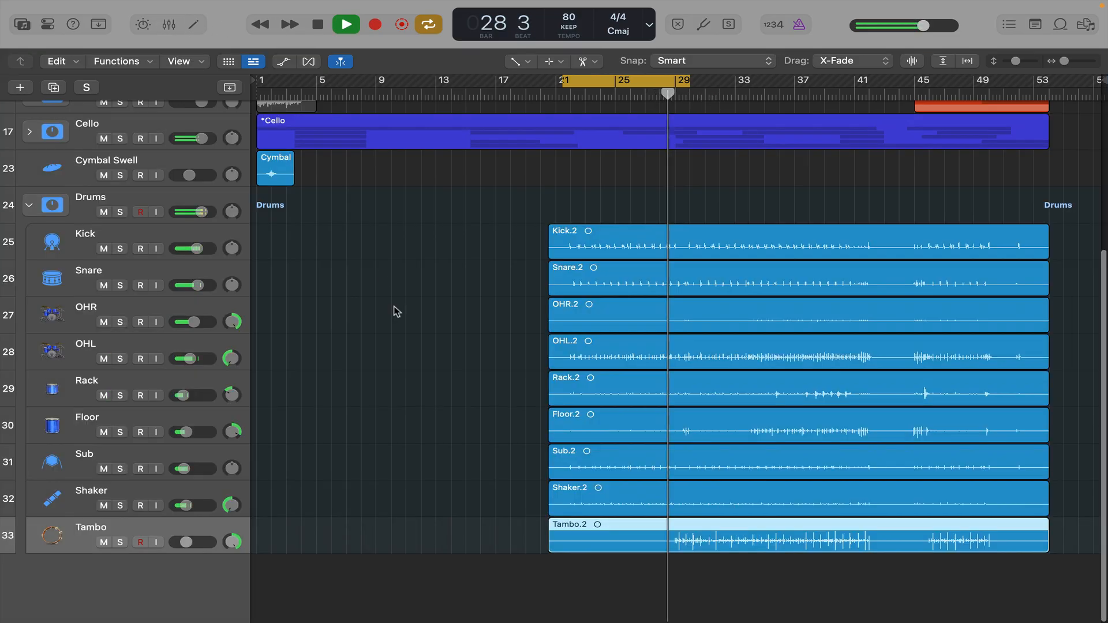
{"action": "key", "text": "super+Right"}
{"action": "key", "text": "super+Right"}
{"action": "key", "text": "super+Right"}
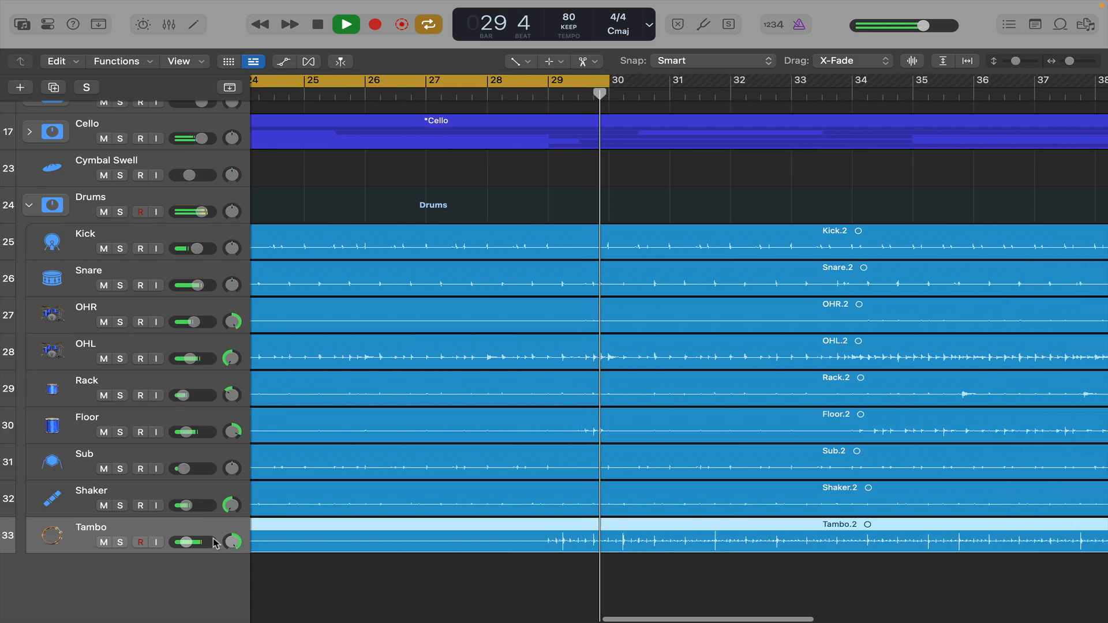
{"action": "left_click_drag", "start_coordinate": [193, 547], "coordinate": [189, 547]}
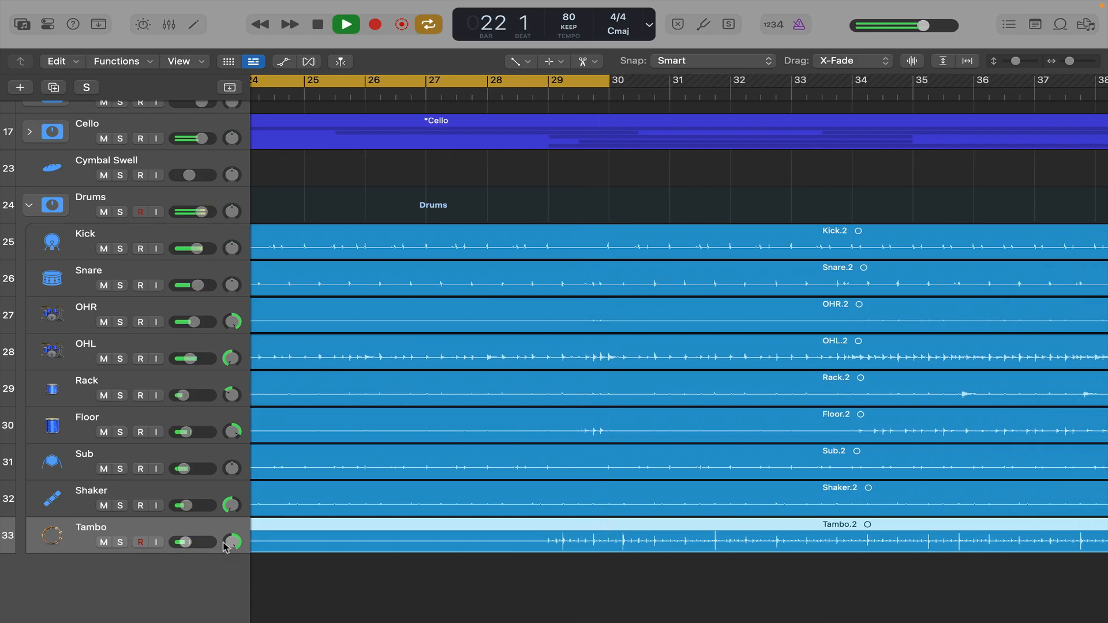
Delete the empty opening of the Tambo region up to bar 28 beat 3 and show the whole arrangement.
{"action": "key", "text": "super+Left"}
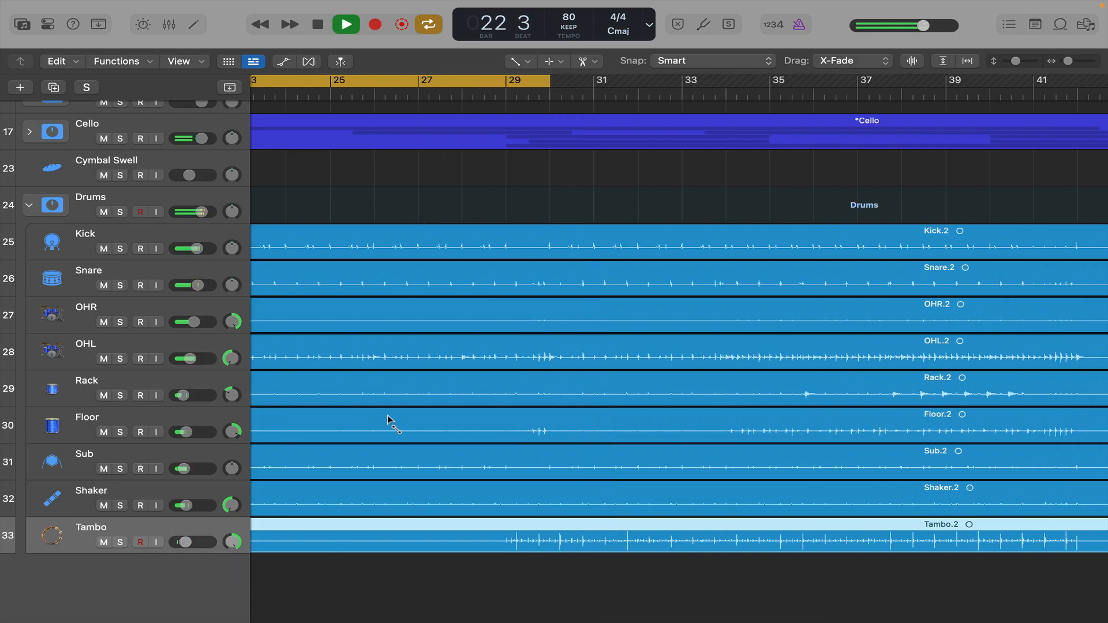
{"action": "key", "text": "super+Left"}
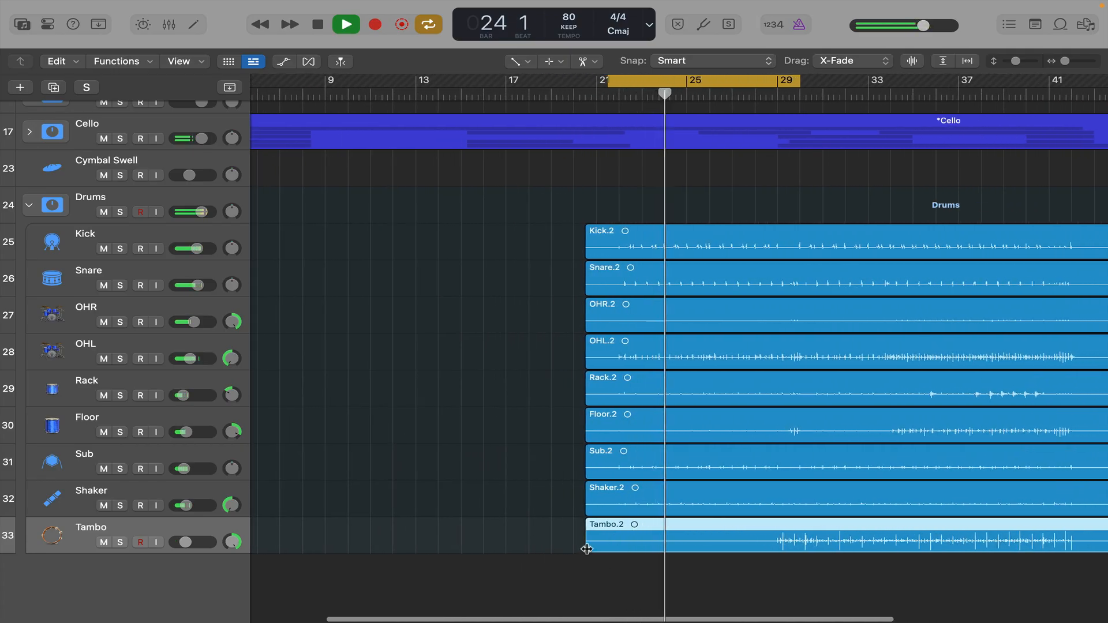
{"action": "left_click_drag", "start_coordinate": [585, 545], "coordinate": [738, 545]}
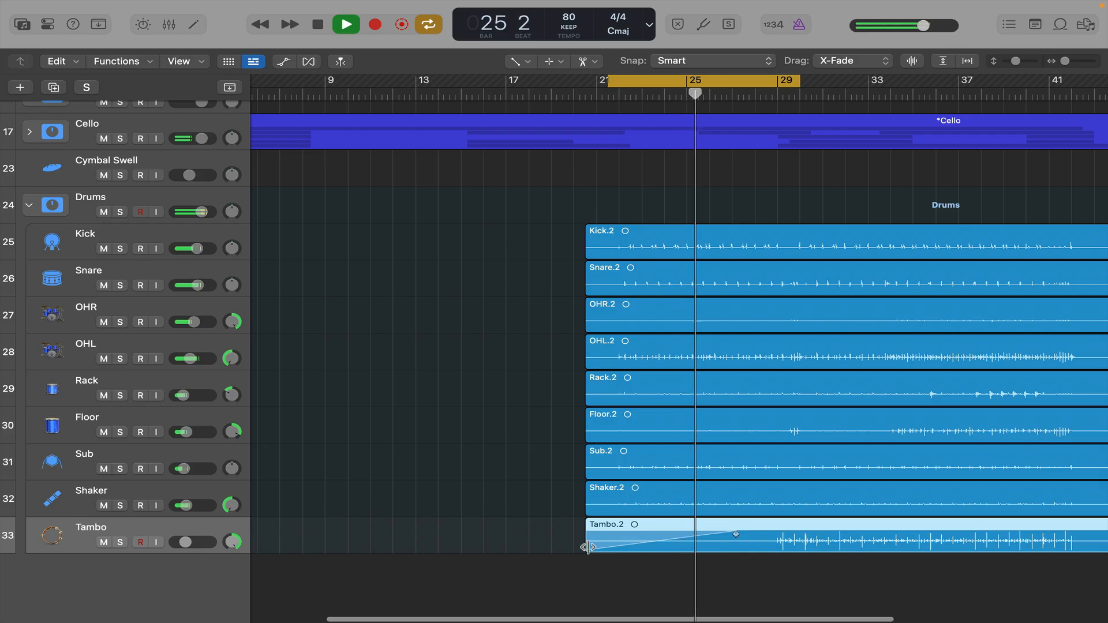
{"action": "left_click_drag", "start_coordinate": [766, 545], "coordinate": [540, 546]}
{"action": "key", "text": "Delete"}
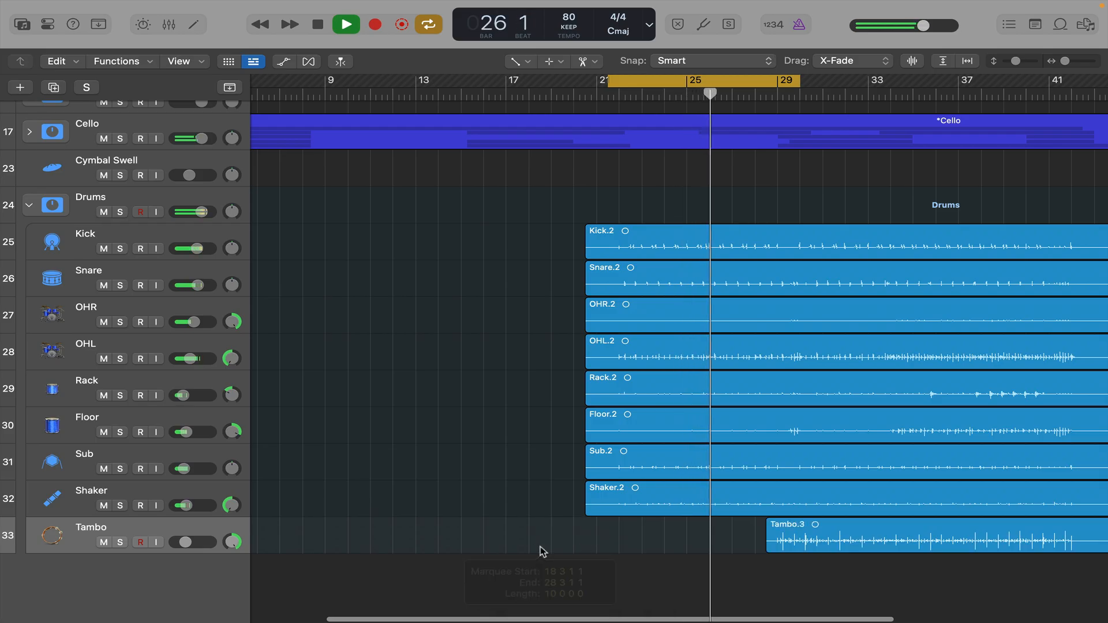
{"action": "key", "text": "z"}
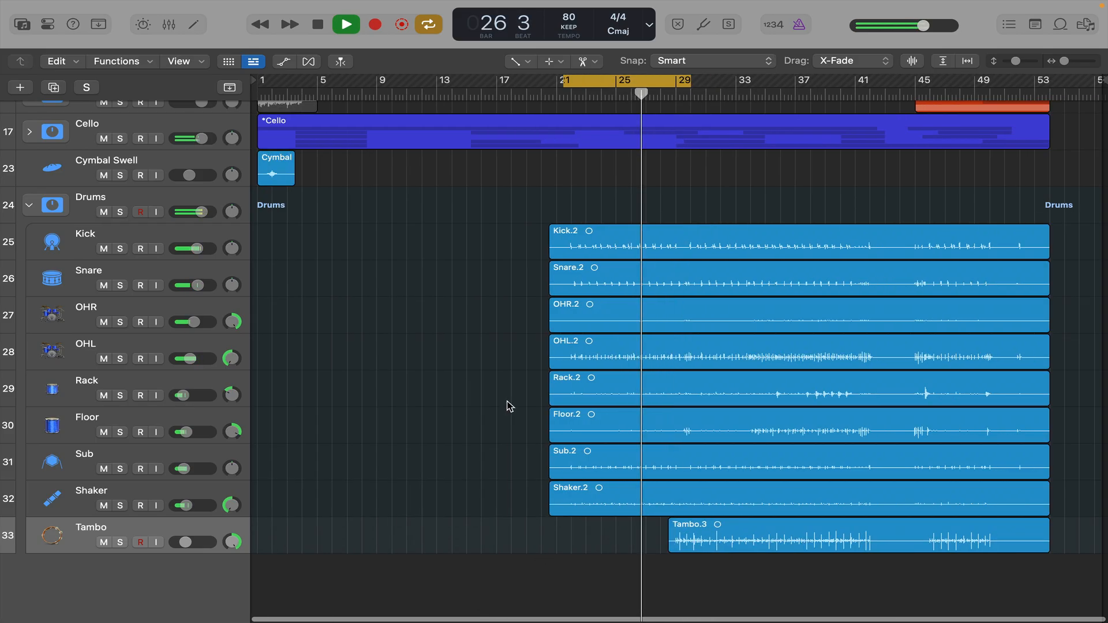
Collapse the Drums stack and briefly audition the full mix with the mixer open.
{"action": "left_click", "coordinate": [29, 205]}
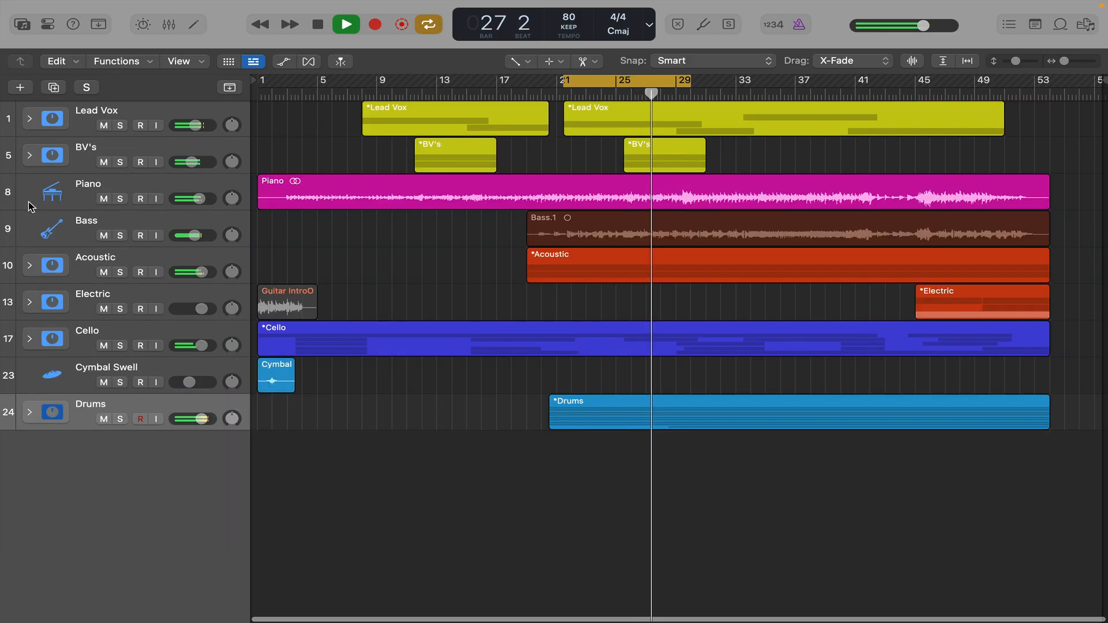
{"action": "key", "text": "space"}
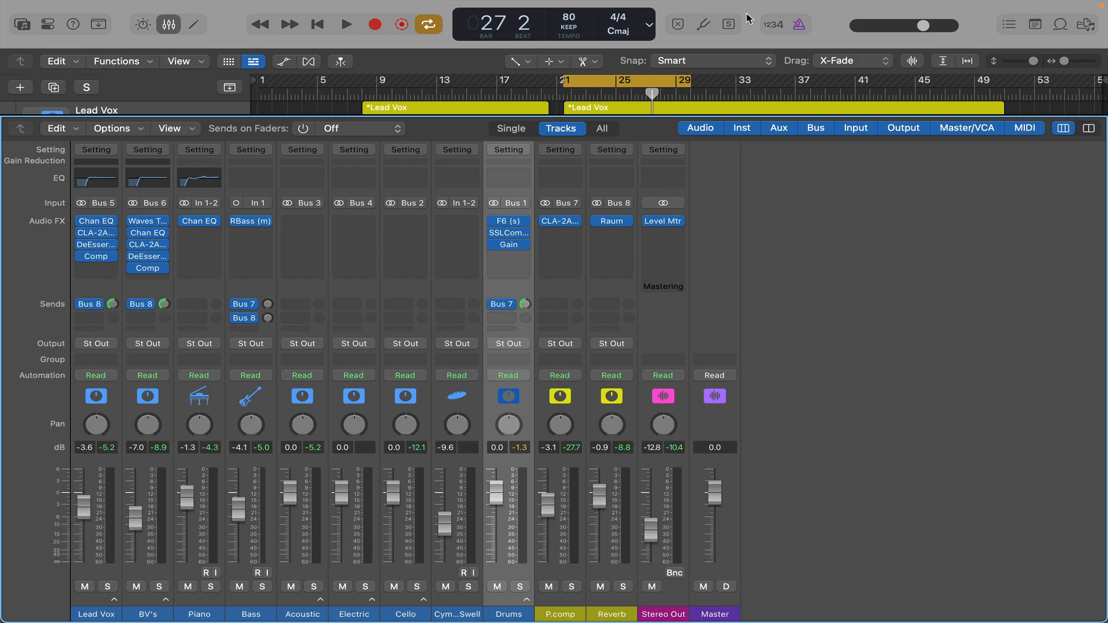
{"action": "key", "text": "space"}
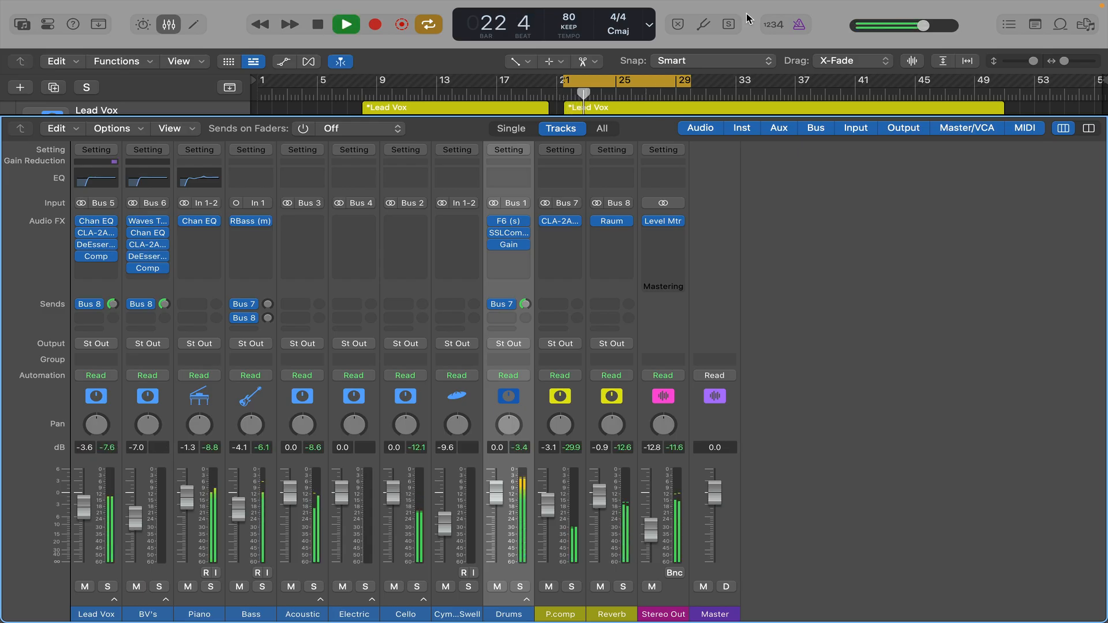
{"action": "key", "text": "space"}
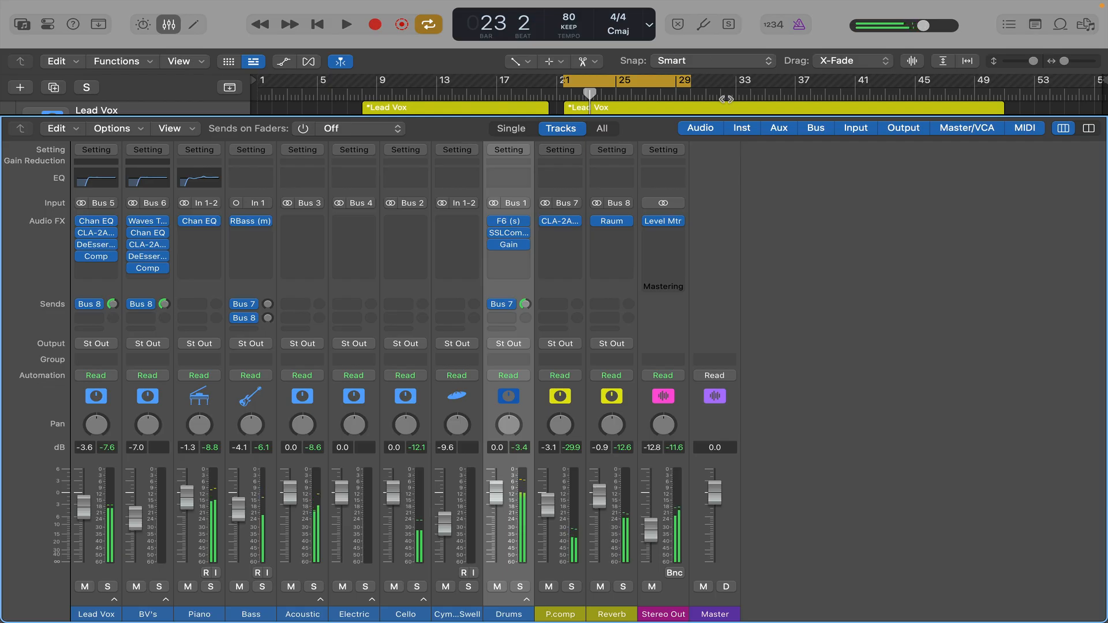
Insert the stereo Abbey Road TG Mastering plug-in after the Level Meter on the Stereo Out channel.
{"action": "left_click", "coordinate": [664, 233]}
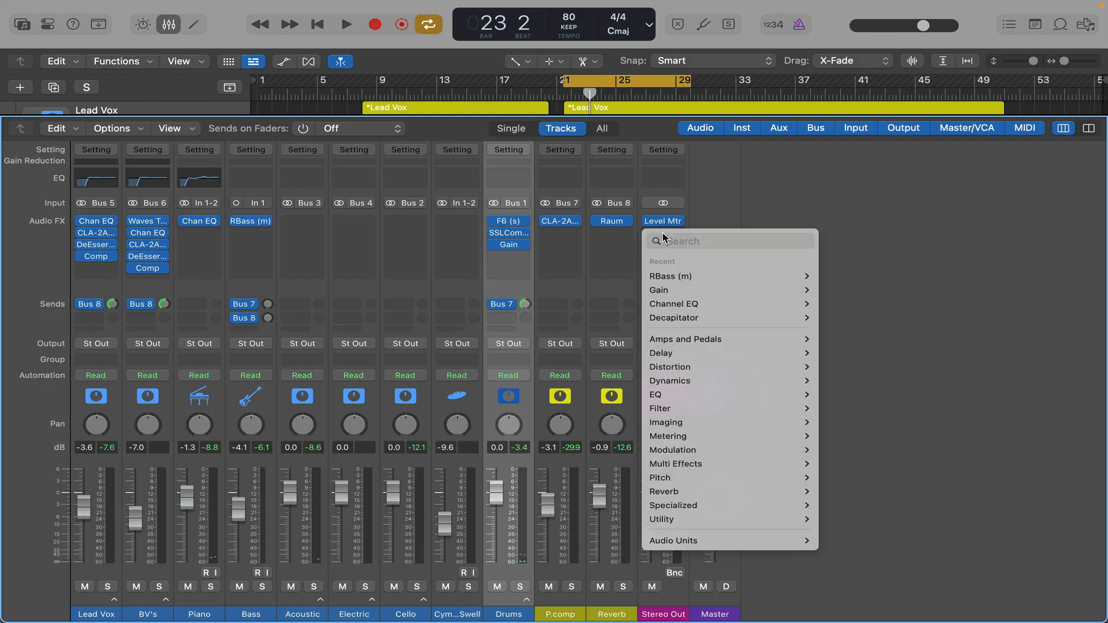
{"action": "type", "text": "tg"}
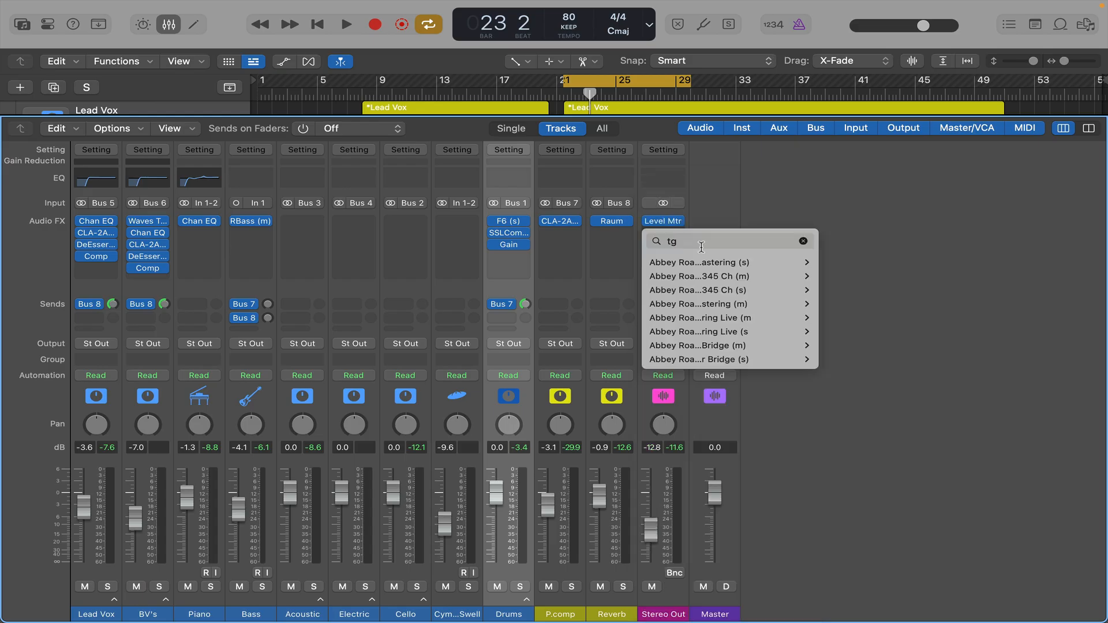
{"action": "left_click", "coordinate": [836, 266]}
{"action": "left_click_drag", "start_coordinate": [796, 195], "coordinate": [459, 94]}
Audition the TG Mastering master bus presets during playback and settle on Master Bus/ Super Glue.
{"action": "left_click", "coordinate": [501, 116]}
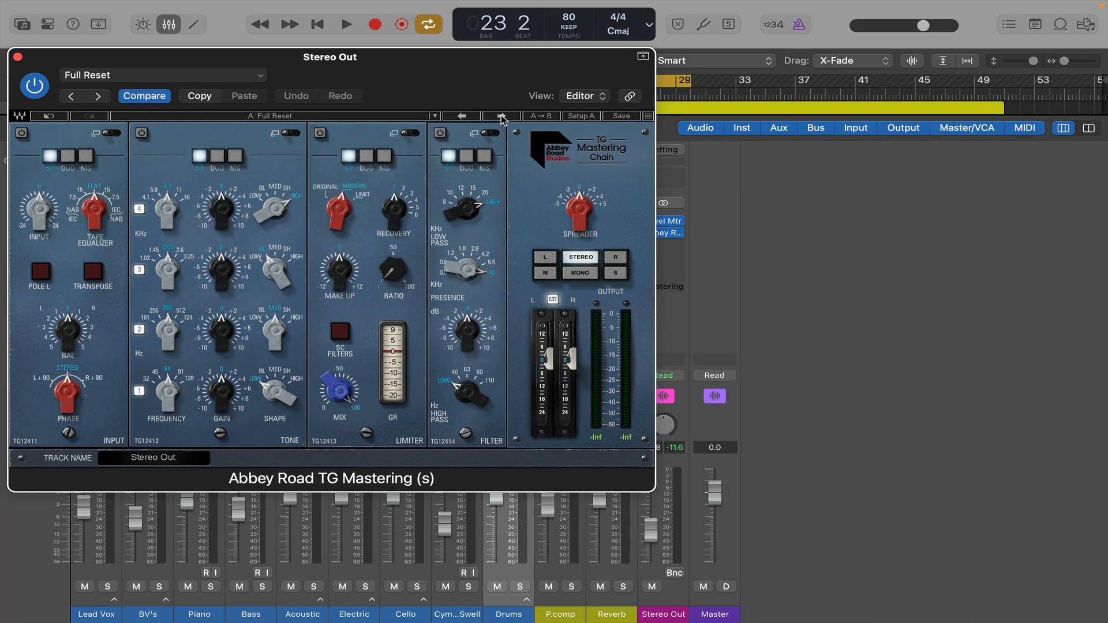
{"action": "left_click", "coordinate": [502, 116]}
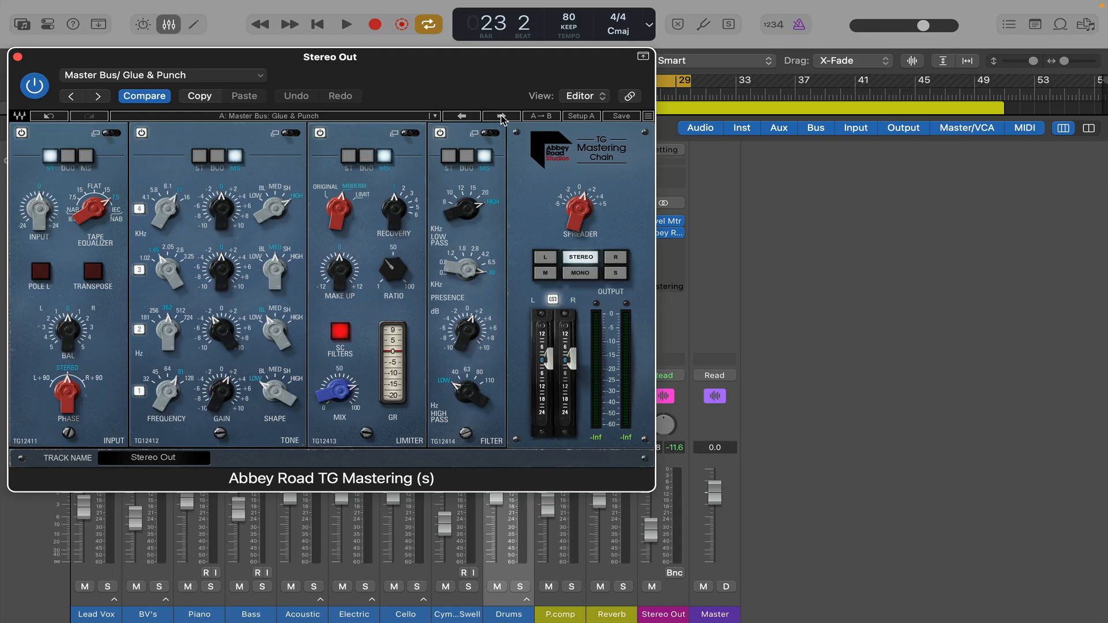
{"action": "key", "text": "space"}
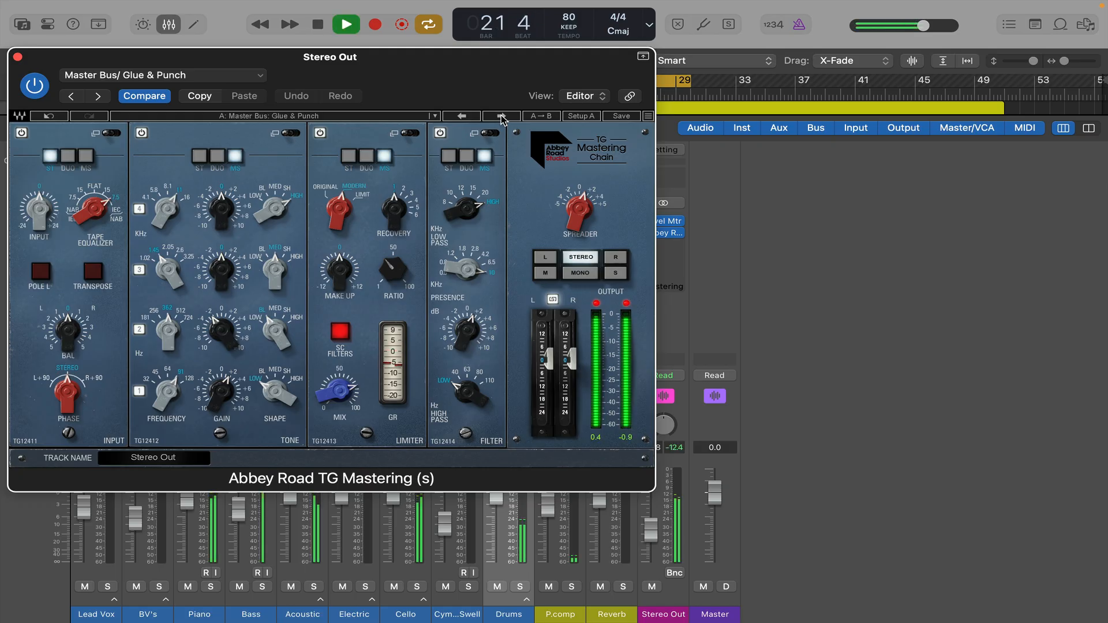
{"action": "left_click", "coordinate": [502, 117]}
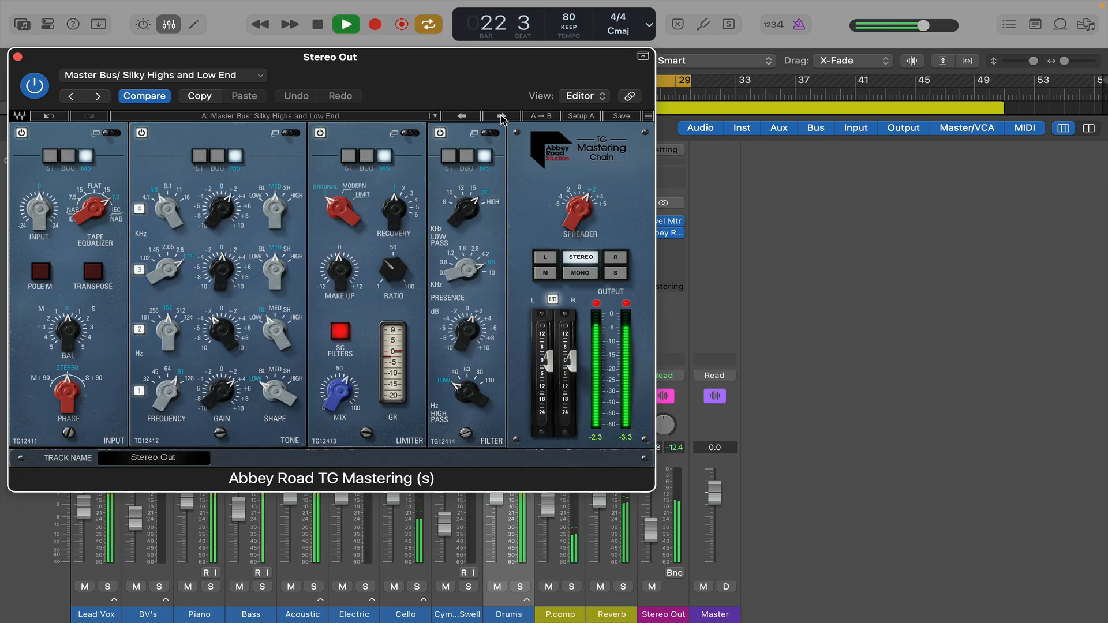
{"action": "left_click", "coordinate": [502, 116]}
{"action": "left_click", "coordinate": [501, 116]}
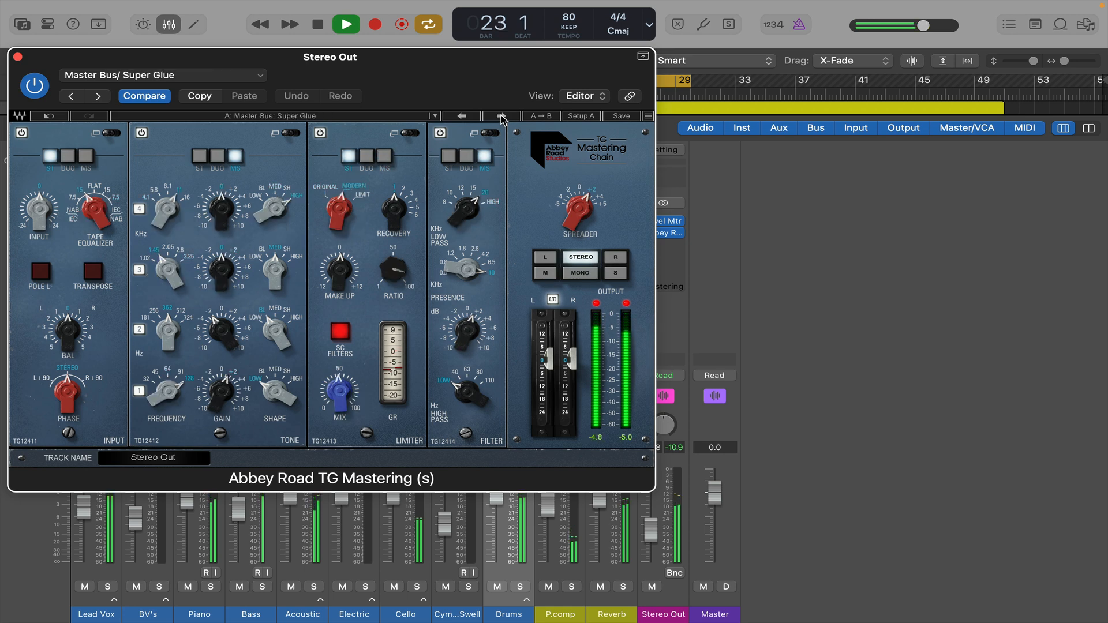
{"action": "key", "text": "space"}
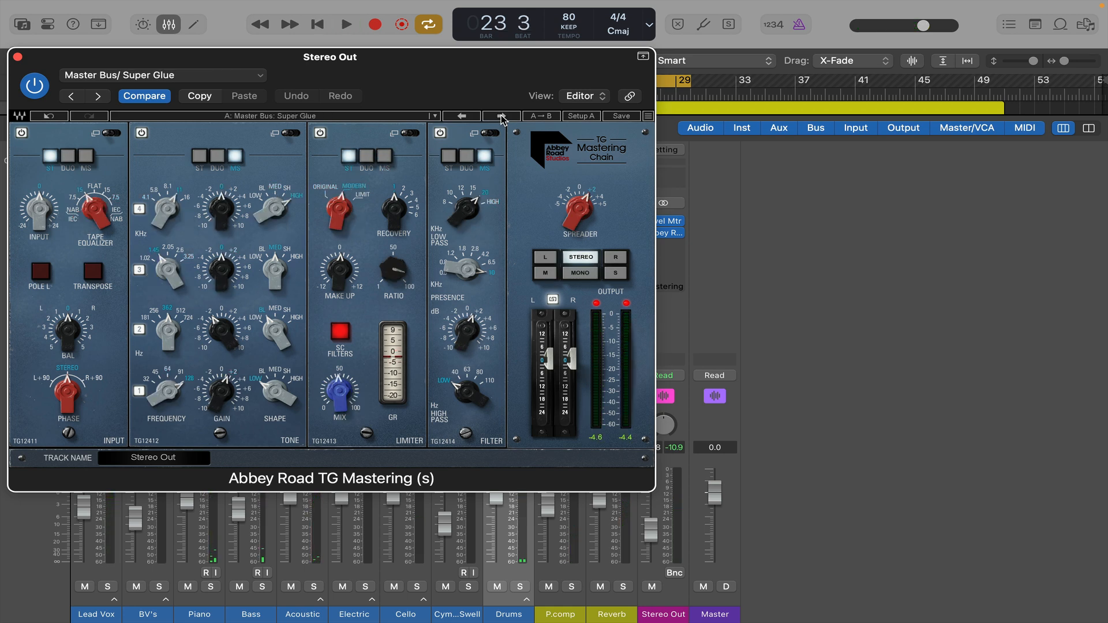
{"action": "key", "text": "space"}
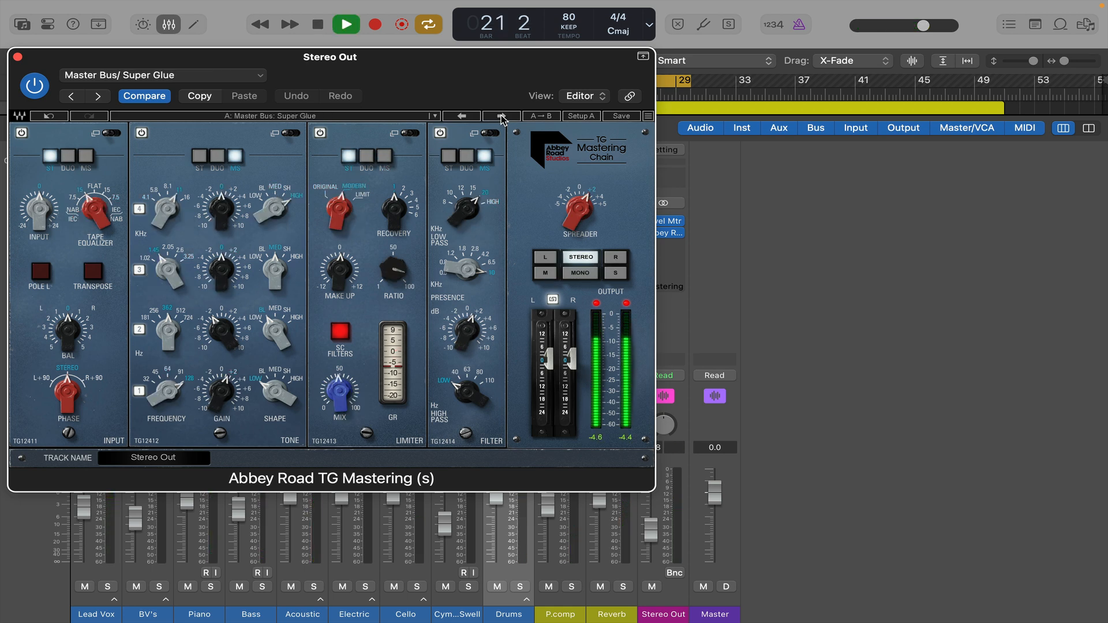
Lower the low-pass filter frequency in Stereo Out's TG Mastering plug-in, audition the result and close the plug-in.
{"action": "left_click", "coordinate": [18, 56]}
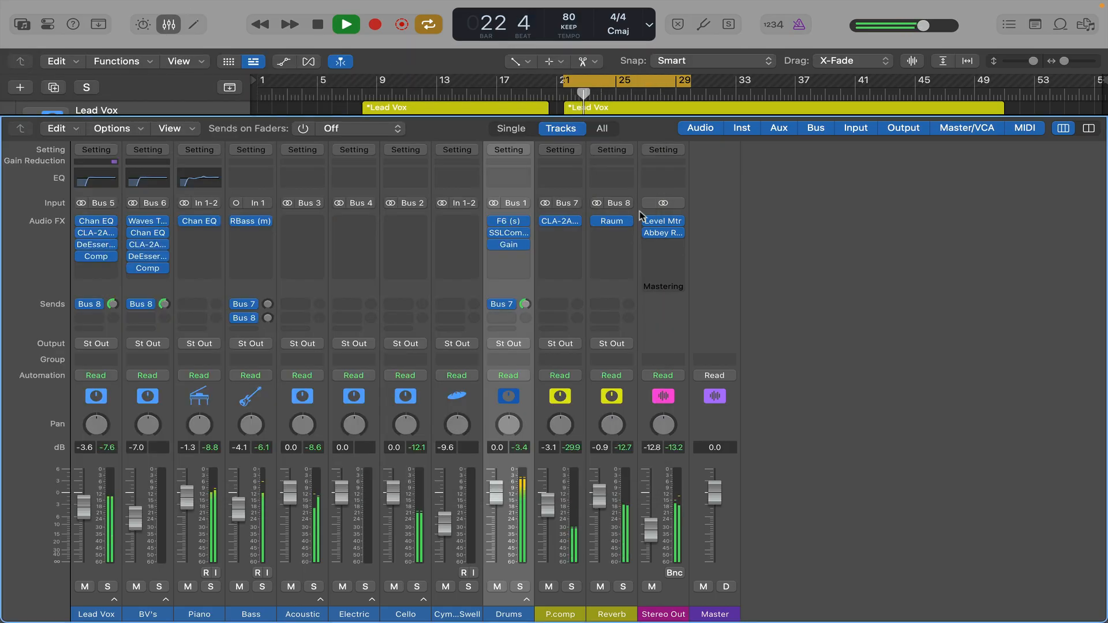
{"action": "left_click", "coordinate": [663, 238]}
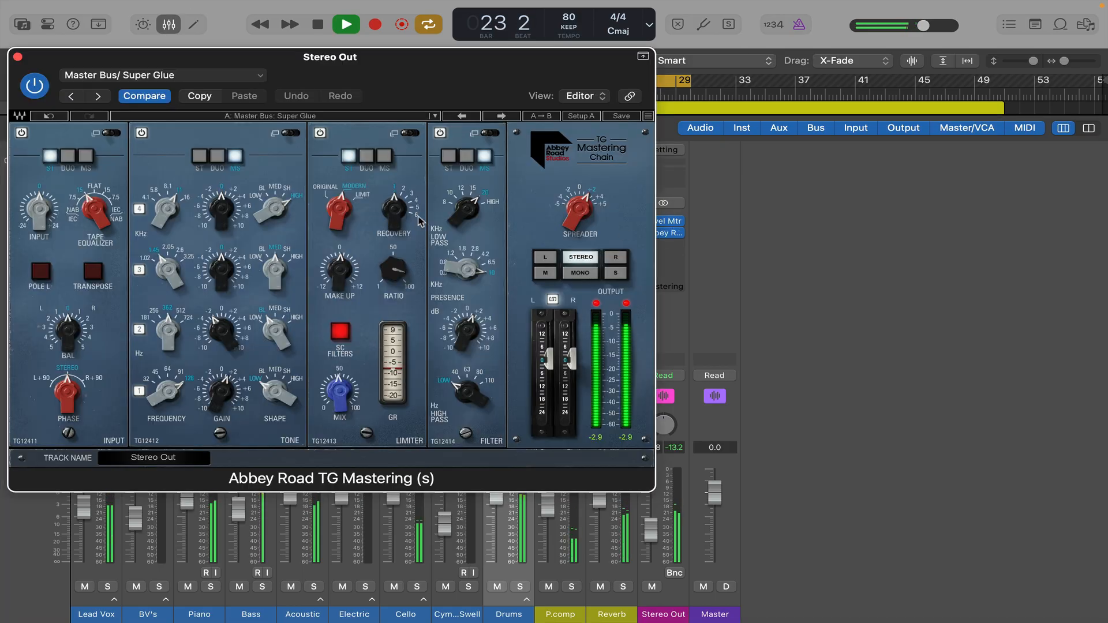
{"action": "key", "text": "space"}
{"action": "left_click_drag", "start_coordinate": [465, 216], "coordinate": [464, 231]}
{"action": "key", "text": "space"}
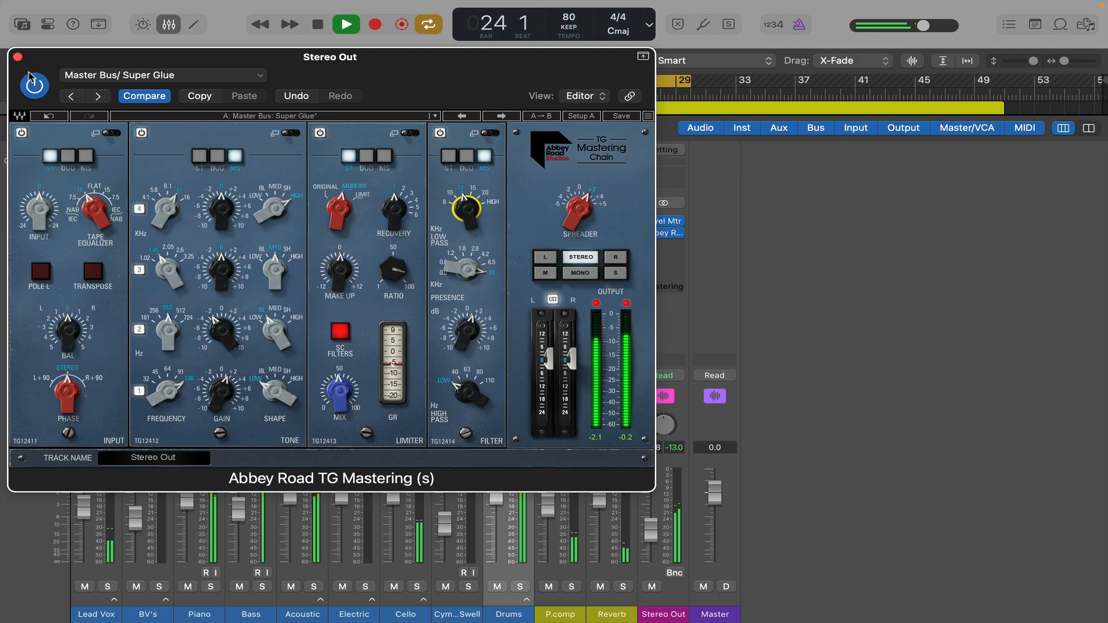
{"action": "left_click", "coordinate": [18, 57]}
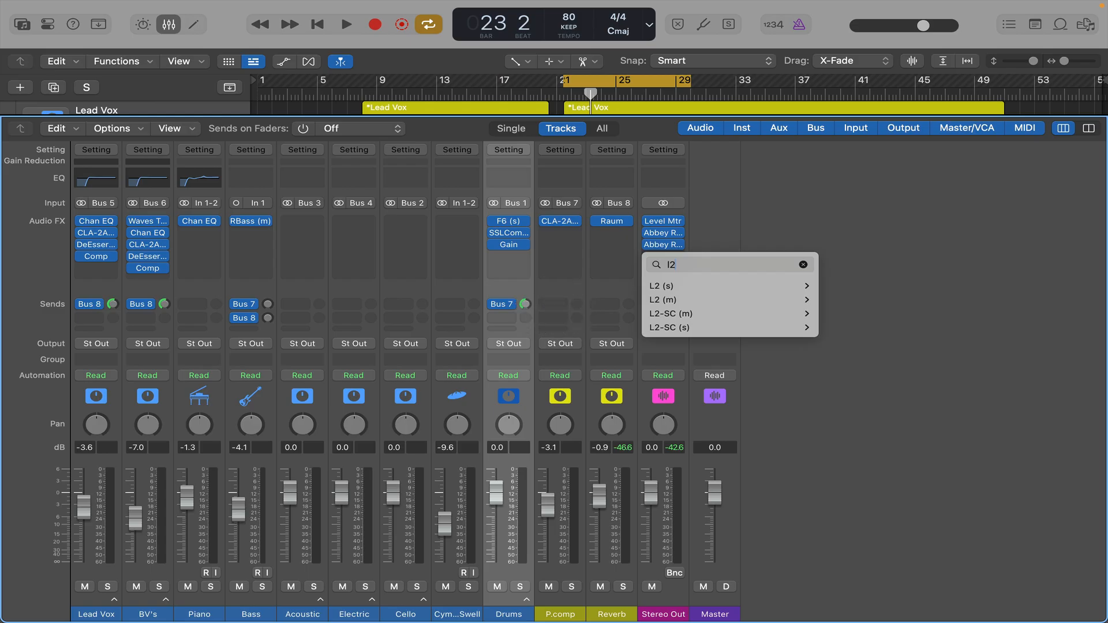
Insert the stereo L2 plug-in at the end of the Stereo Out chain, set its out ceiling to -0.2 and start playback.
{"action": "mouse_move", "coordinate": [679, 293]}
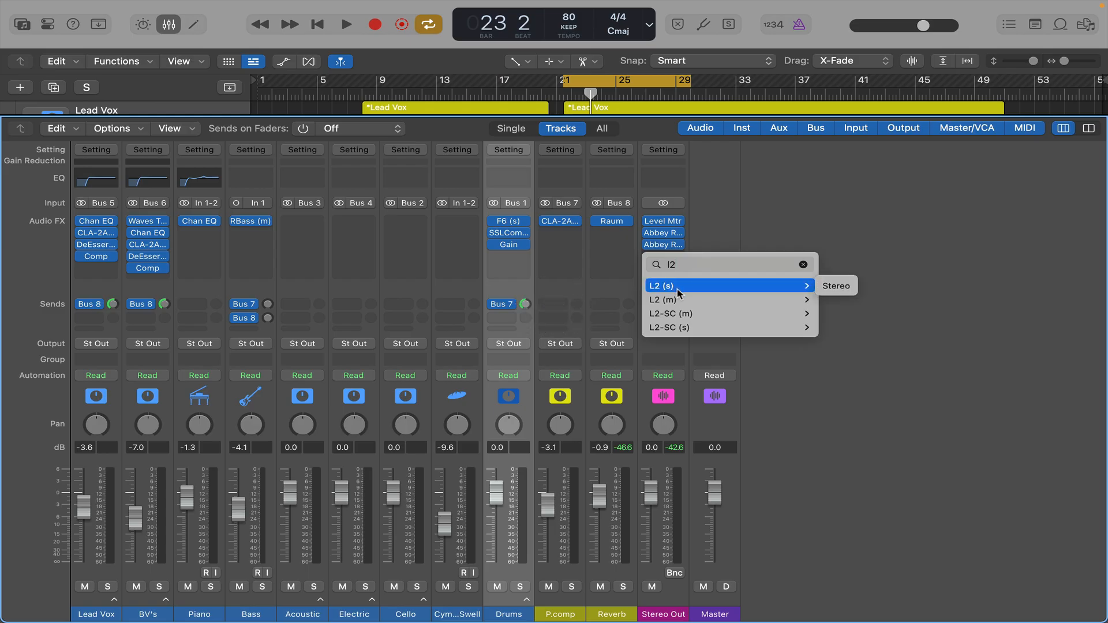
{"action": "left_click", "coordinate": [837, 286]}
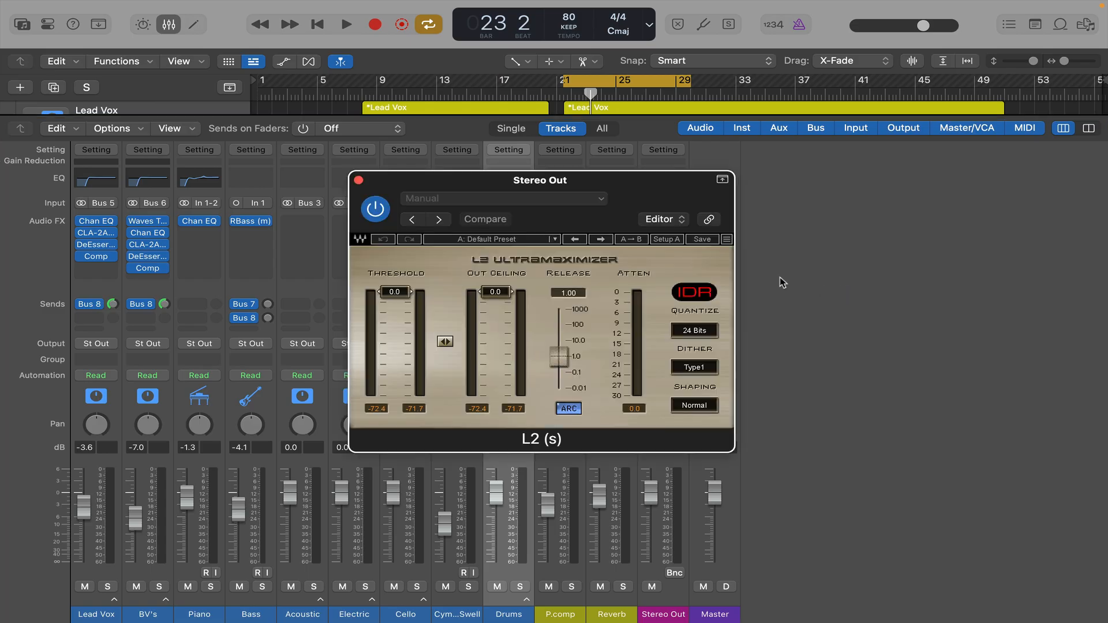
{"action": "left_click_drag", "start_coordinate": [495, 292], "coordinate": [496, 294]}
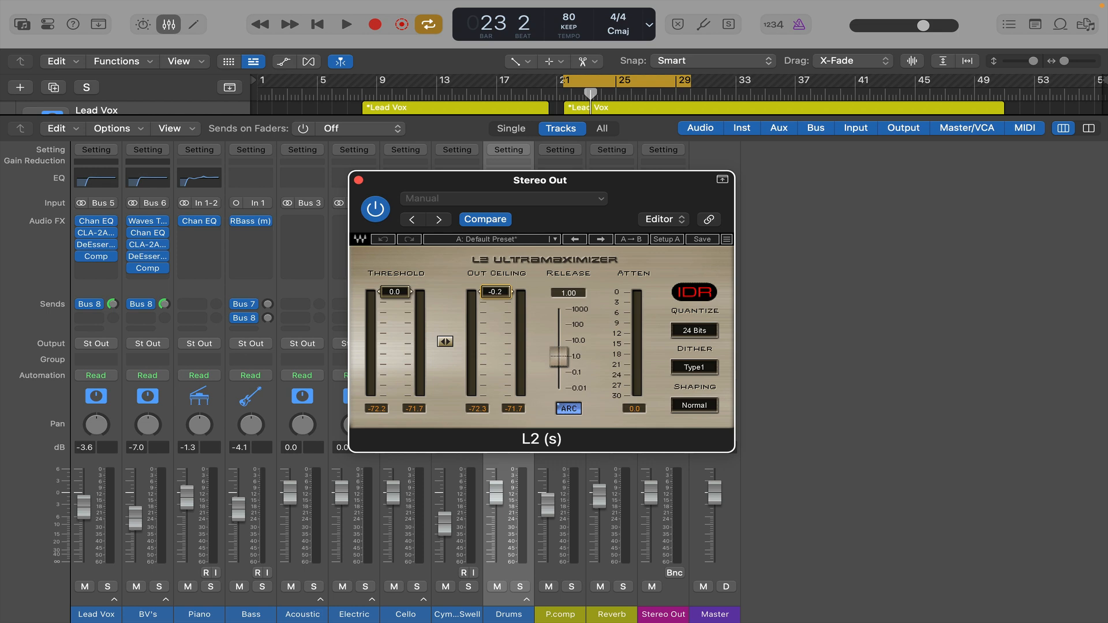
{"action": "key", "text": "space"}
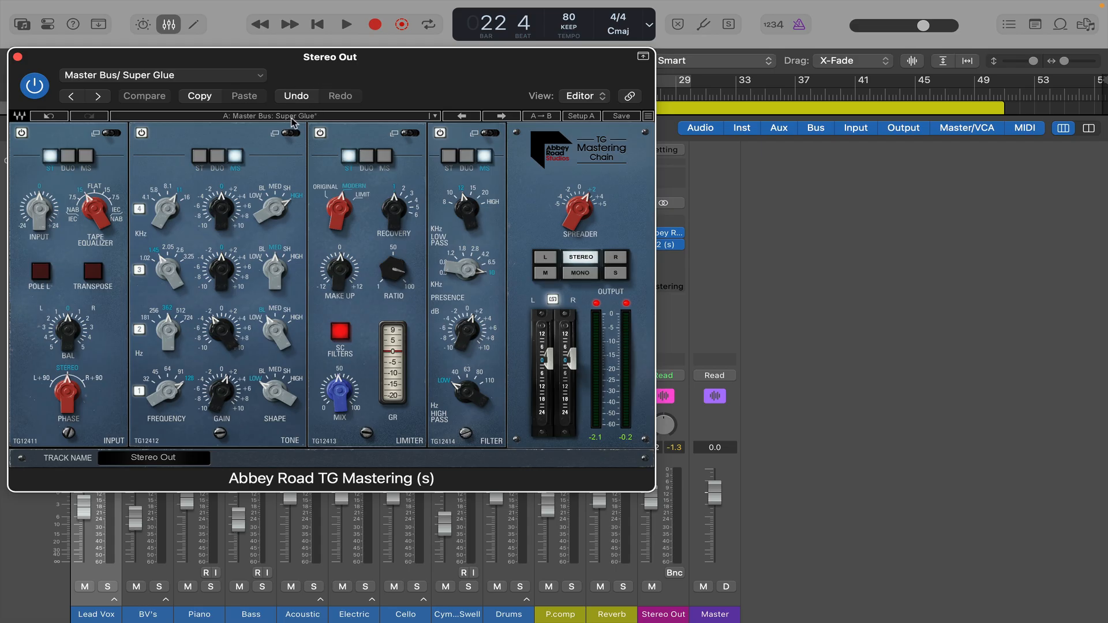
Close TG Mastering, set the threshold of Stereo Out's L2 limiter to -2.8, audition the full mix and close the plug-in.
{"action": "left_click", "coordinate": [18, 57]}
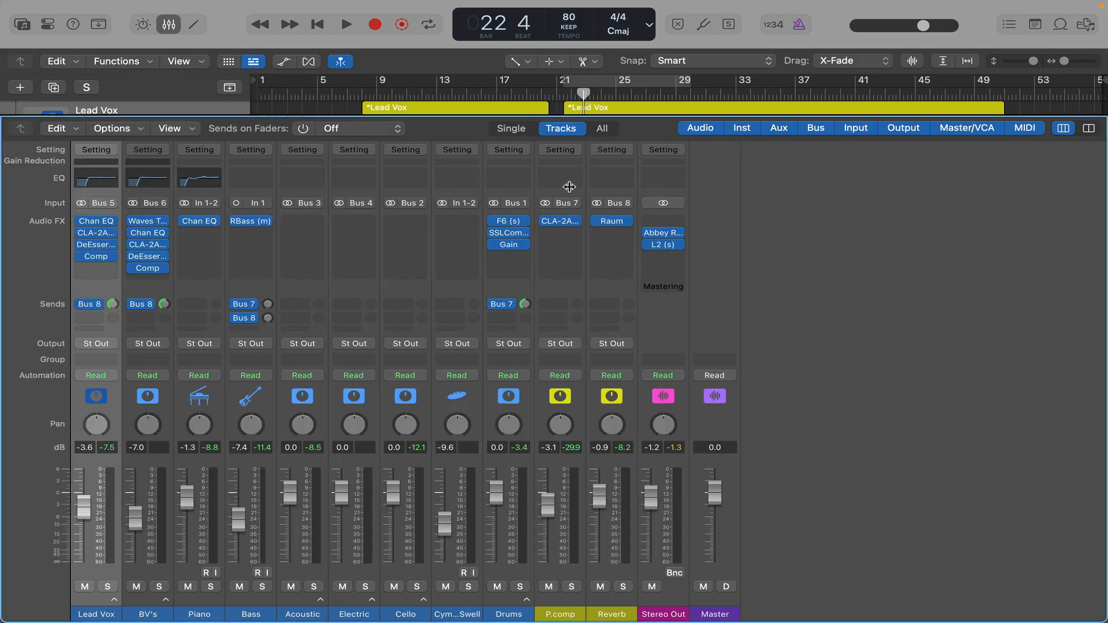
{"action": "left_click", "coordinate": [663, 244]}
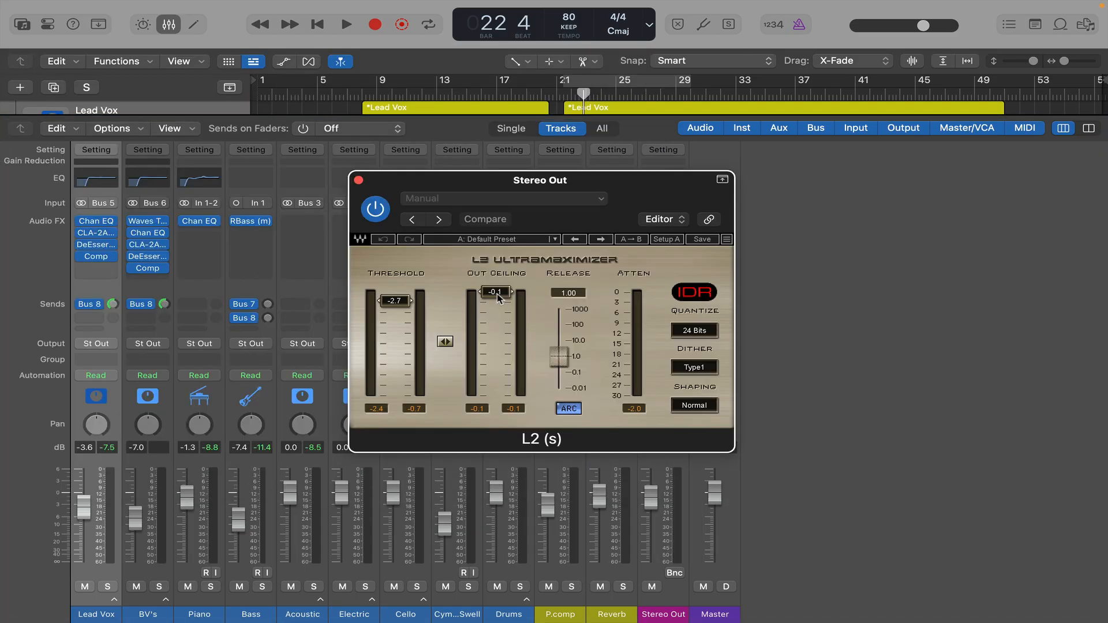
{"action": "key", "text": "Down"}
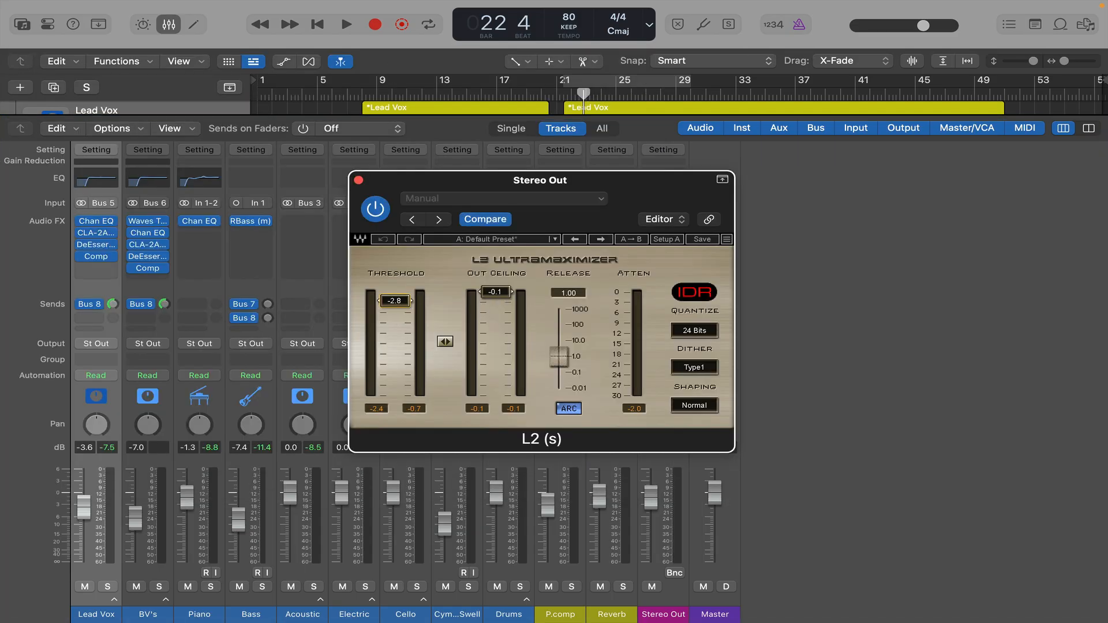
{"action": "key", "text": "space"}
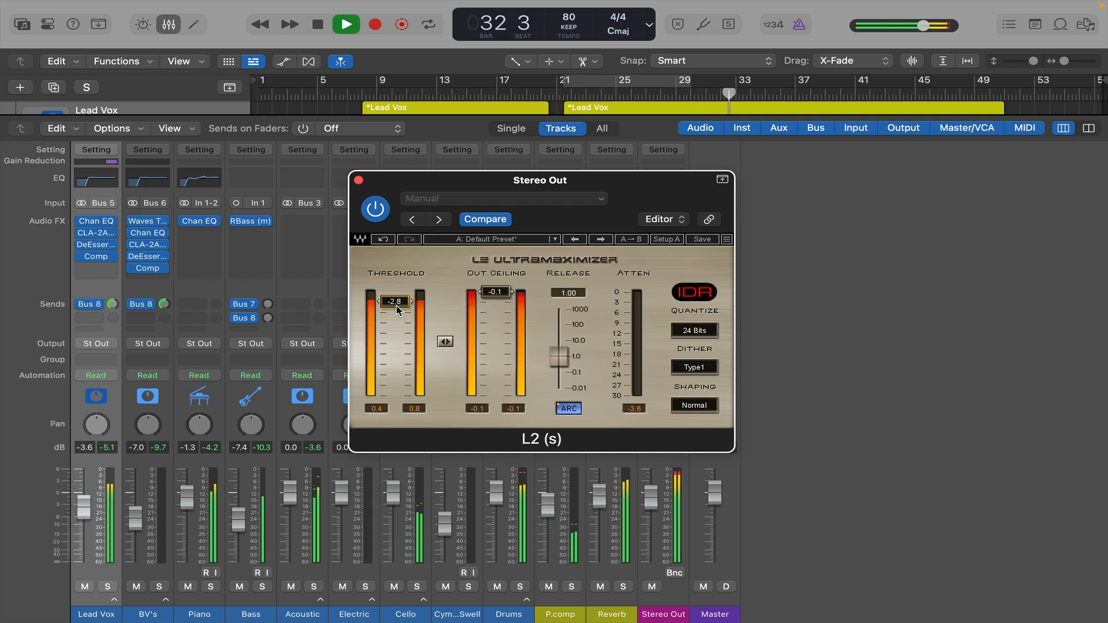
{"action": "key", "text": "space"}
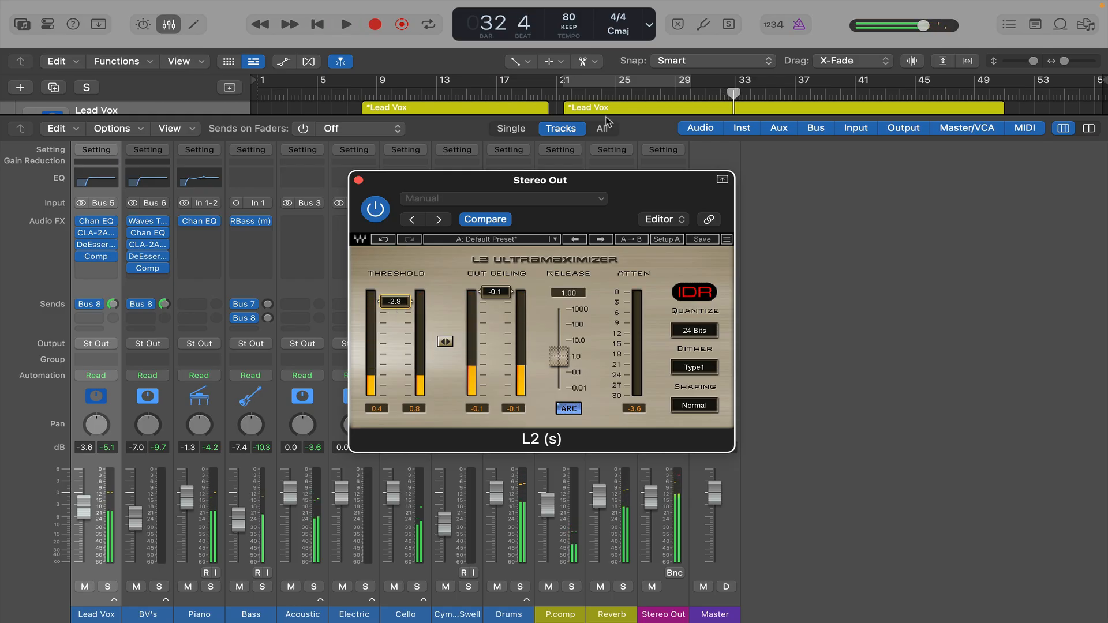
{"action": "left_click", "coordinate": [358, 180]}
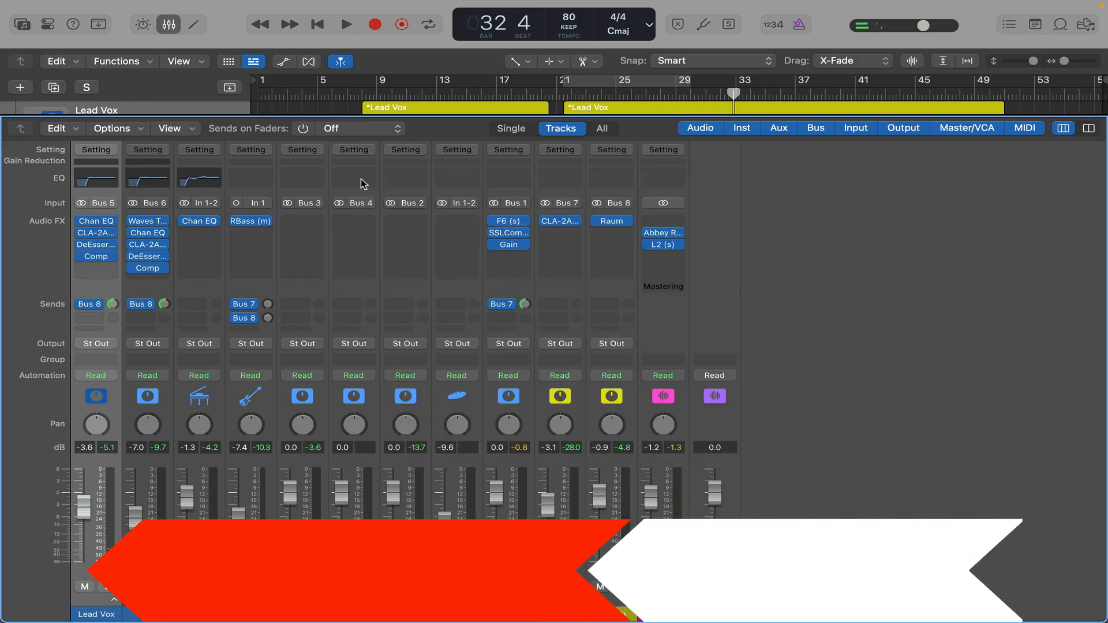
Select the Stereo Out channel strip and close the mixer.
{"action": "left_click", "coordinate": [711, 223]}
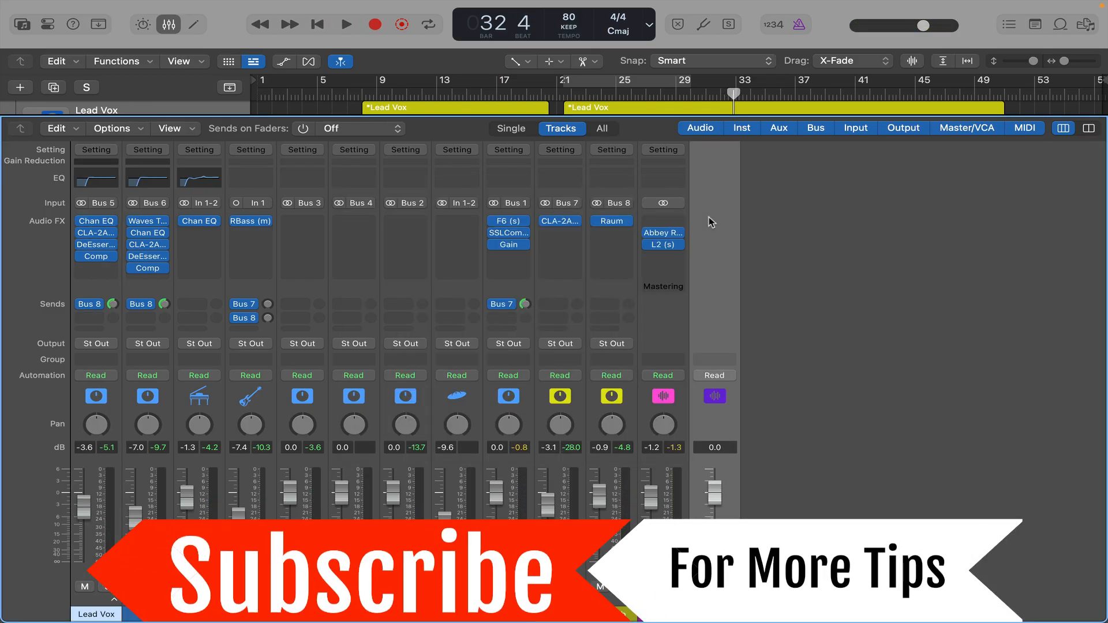
{"action": "left_click", "coordinate": [661, 319]}
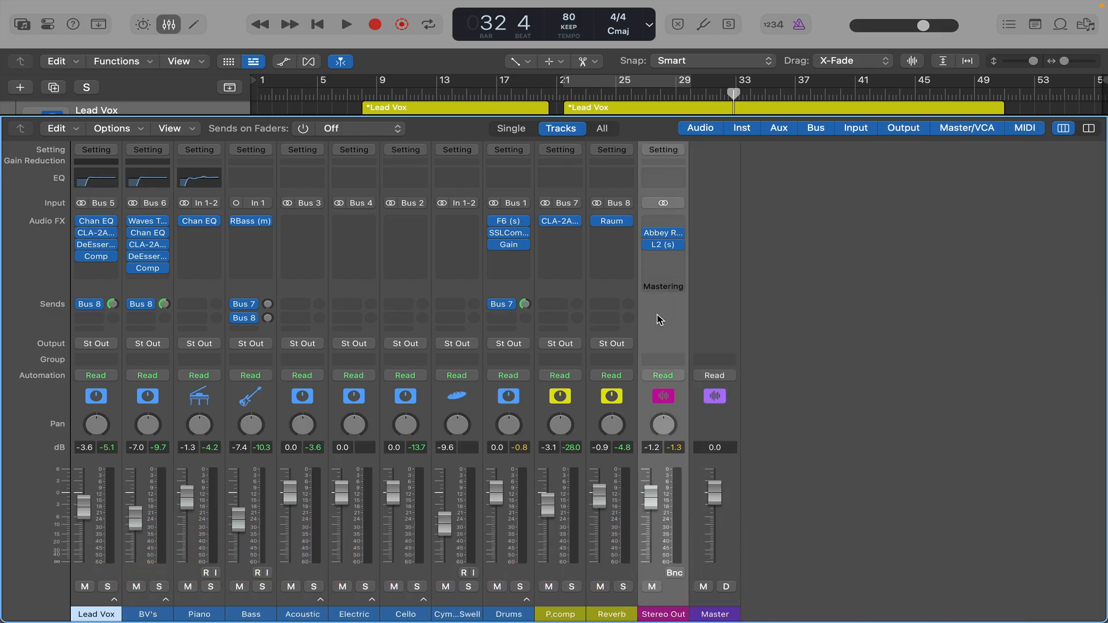
{"action": "left_click", "coordinate": [173, 26]}
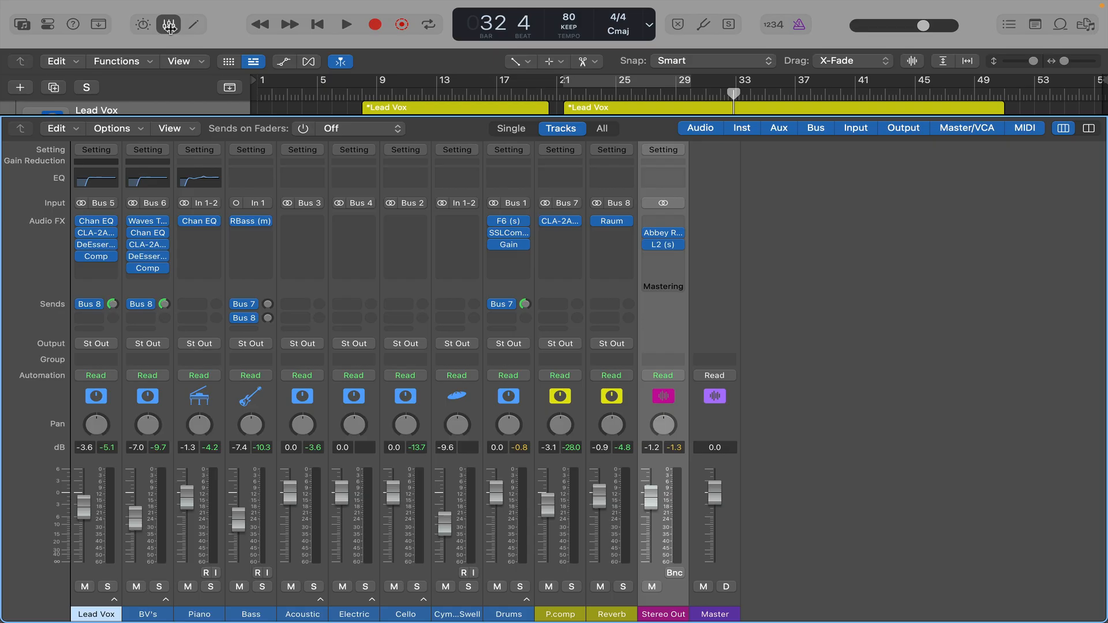